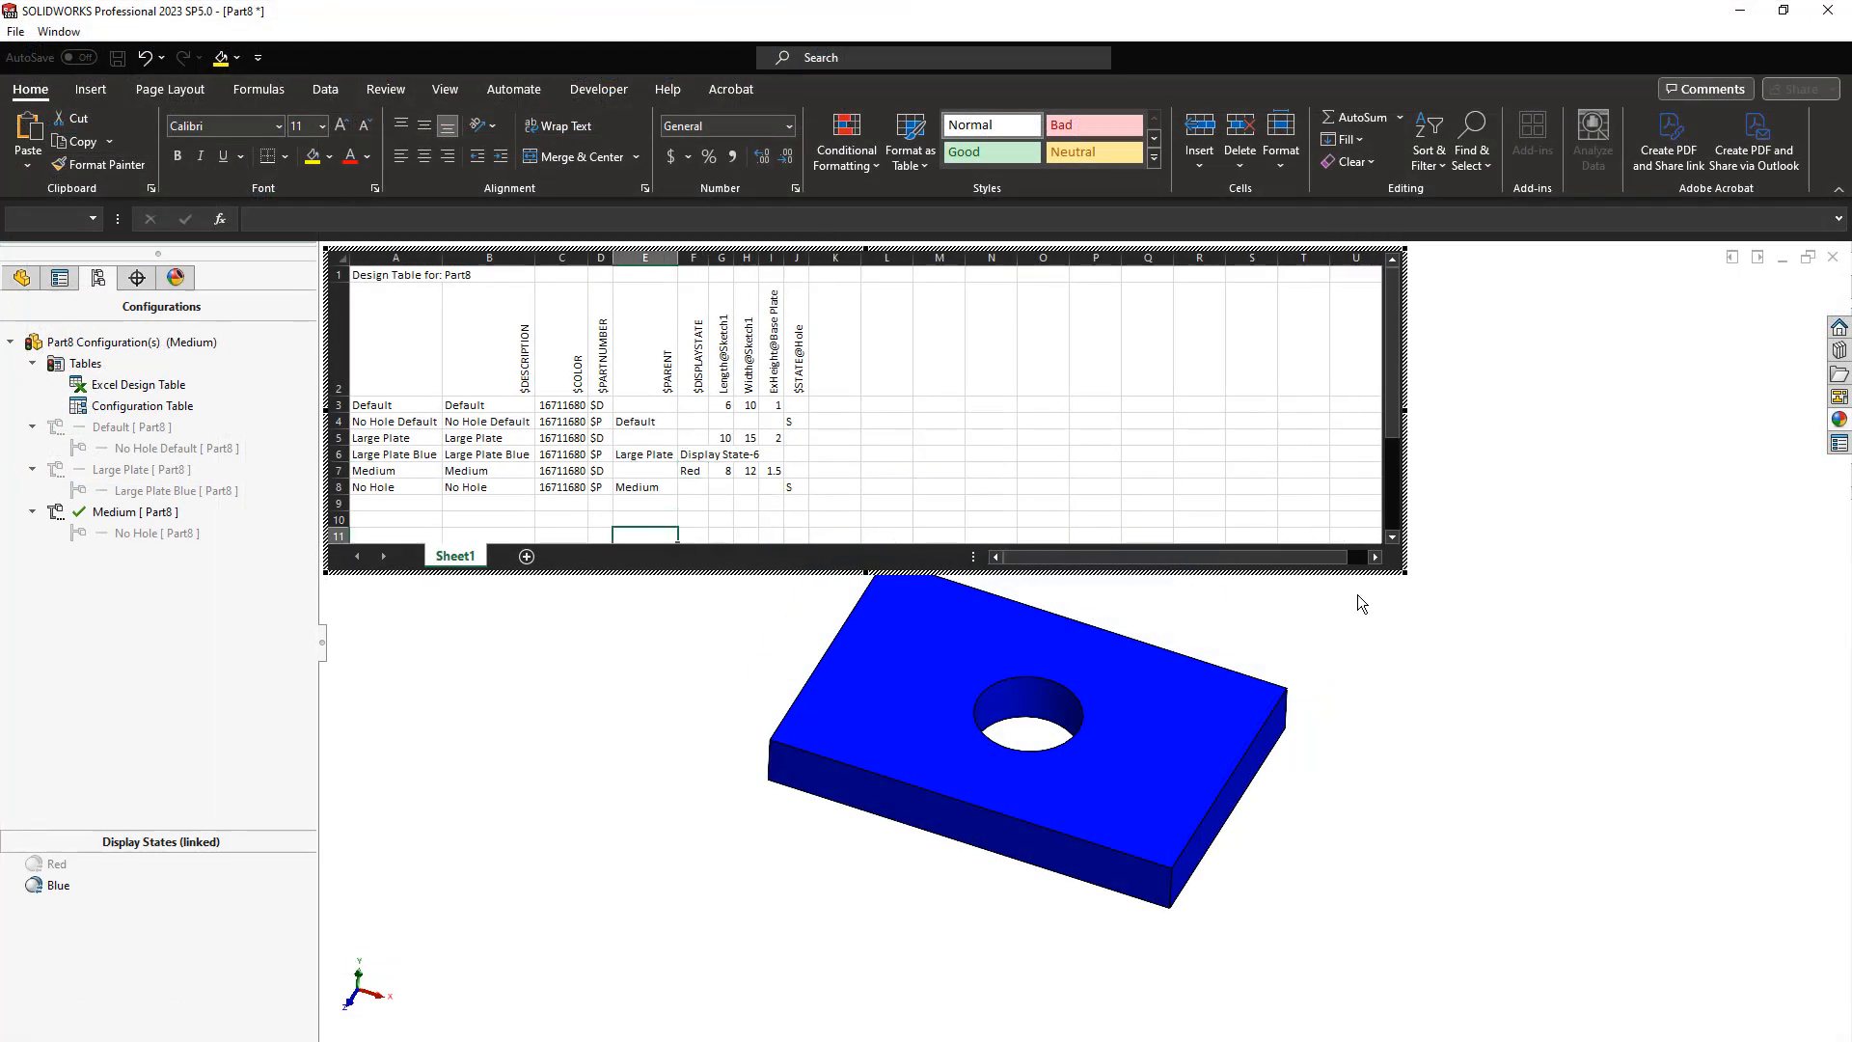
Open the Excel design table for editing in its own window and widen the $DISPLAYSTATE column
{"action": "left_click", "coordinate": [1378, 652]}
{"action": "right_click", "coordinate": [128, 280]}
{"action": "left_click", "coordinate": [233, 340]}
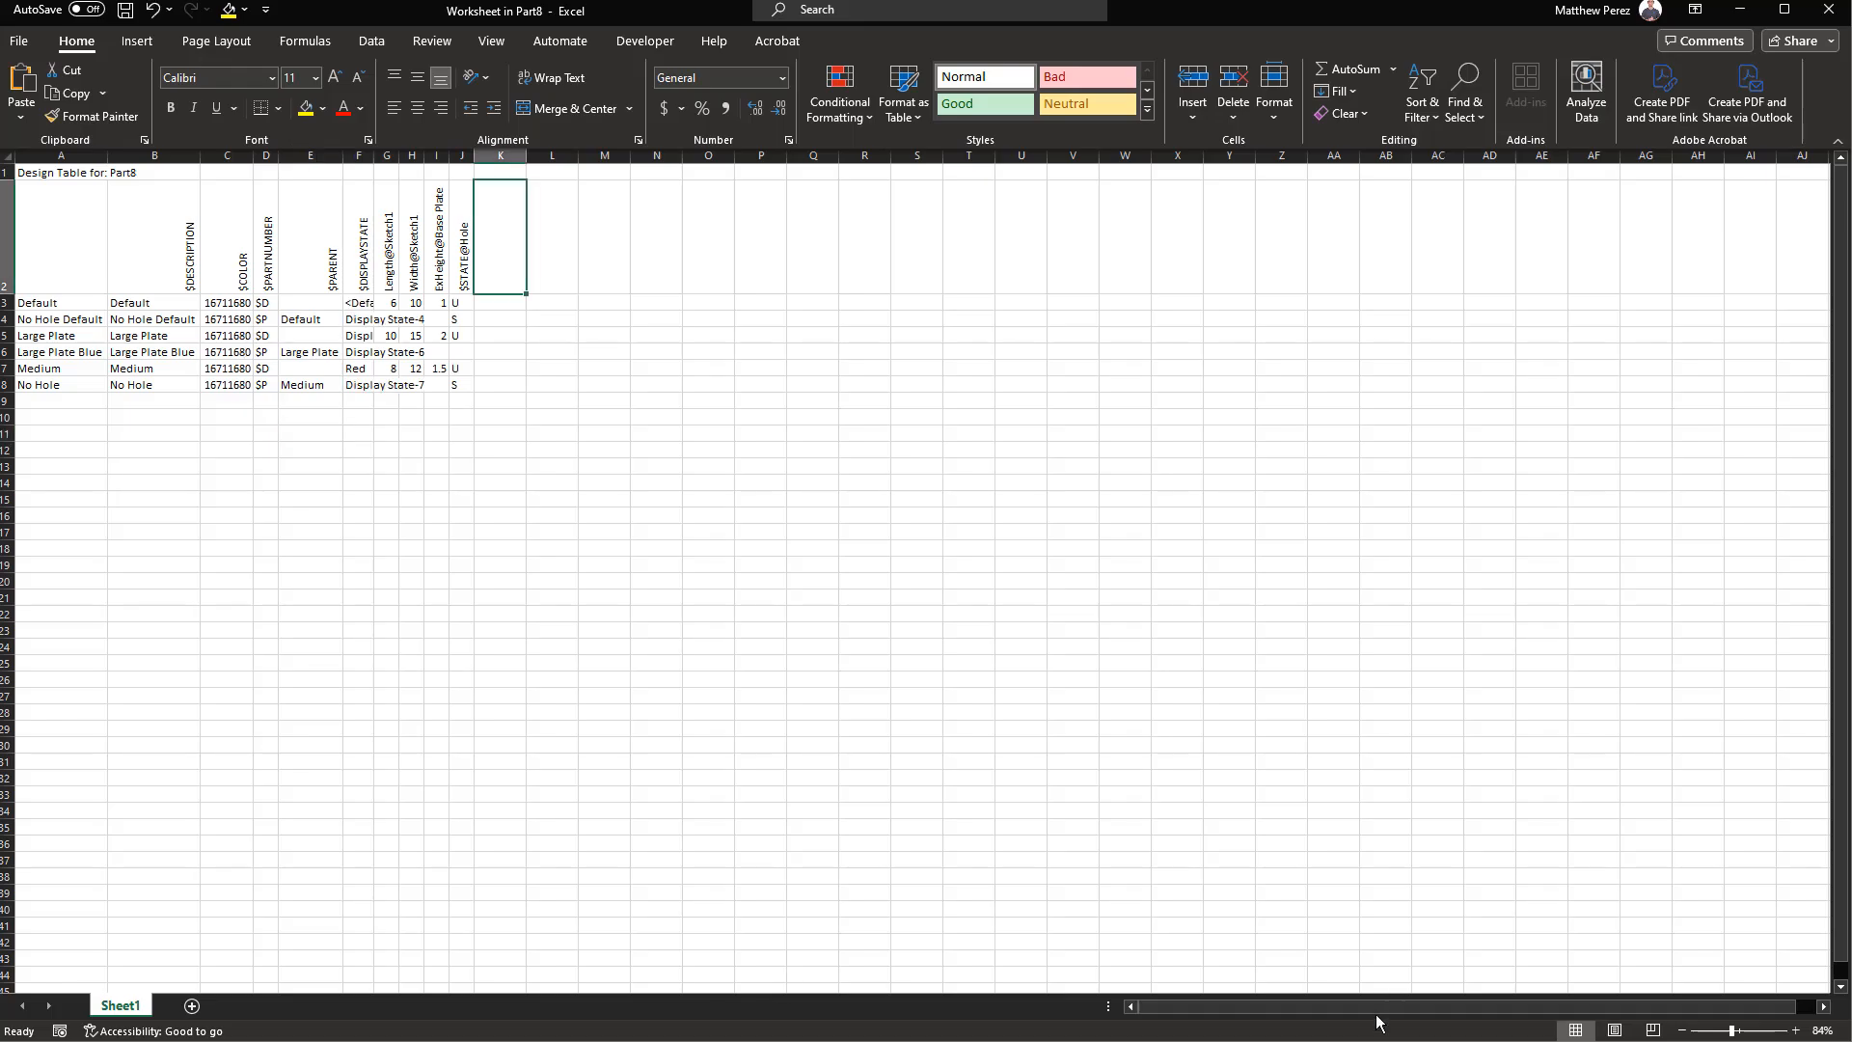
{"action": "left_click_drag", "start_coordinate": [373, 155], "coordinate": [440, 156]}
Add an Extra Large Plate configuration row with Length 15, Width 20 and base plate height 3
{"action": "left_click", "coordinate": [60, 400]}
{"action": "type", "text": "Extra Large Plate"}
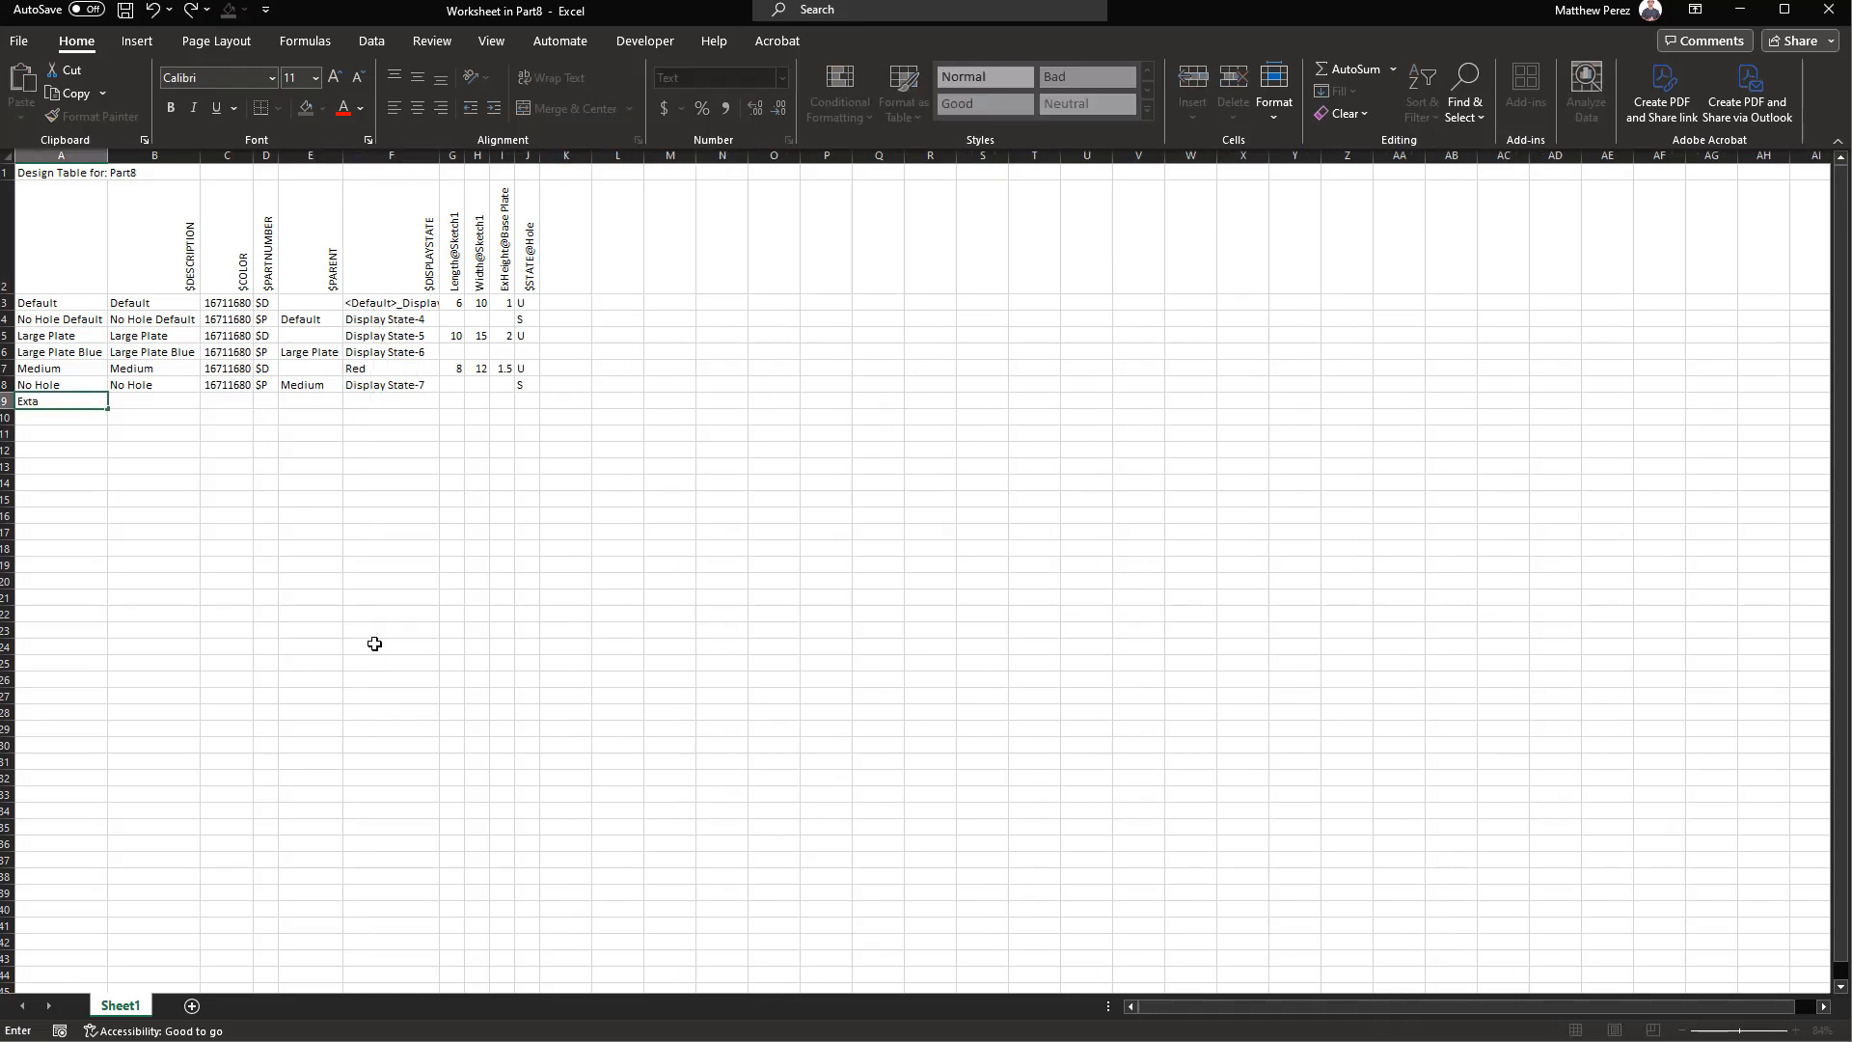
{"action": "key", "text": "Tab"}
{"action": "key", "text": "Tab"}
{"action": "key", "text": "Tab"}
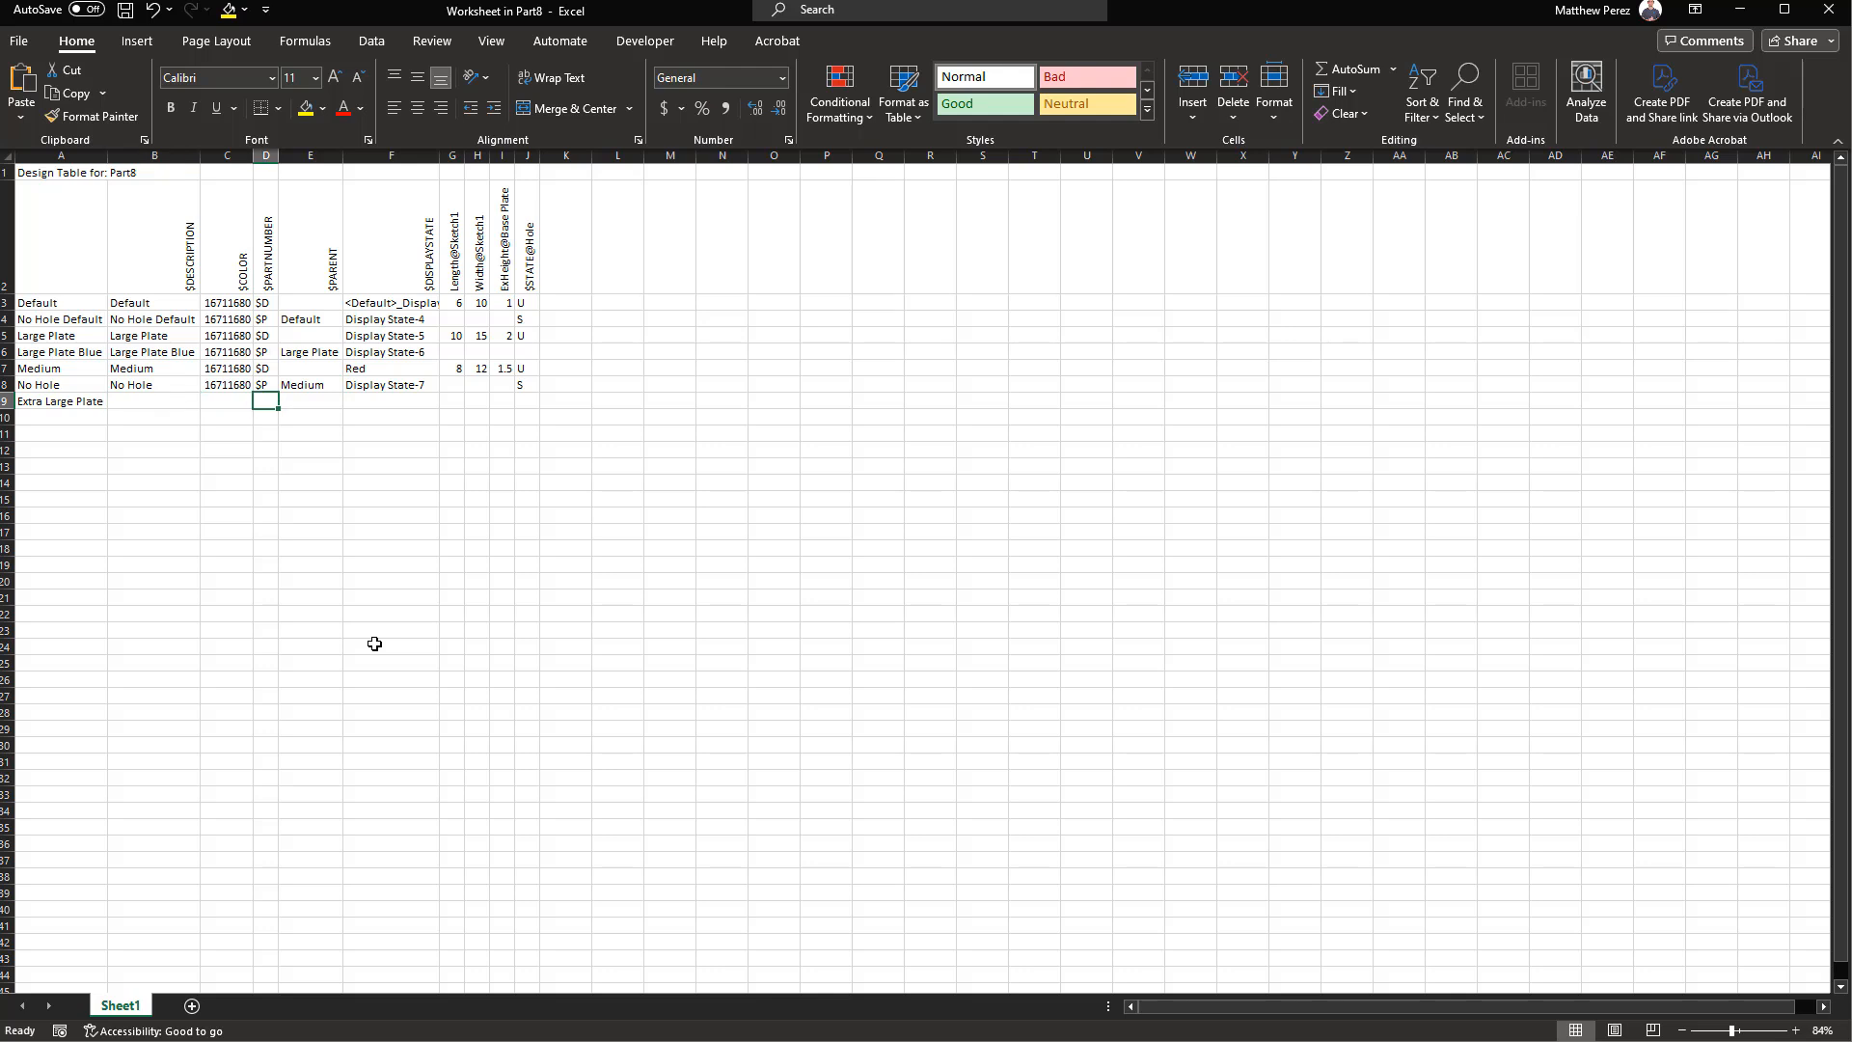
{"action": "key", "text": "Tab"}
{"action": "key", "text": "Tab"}
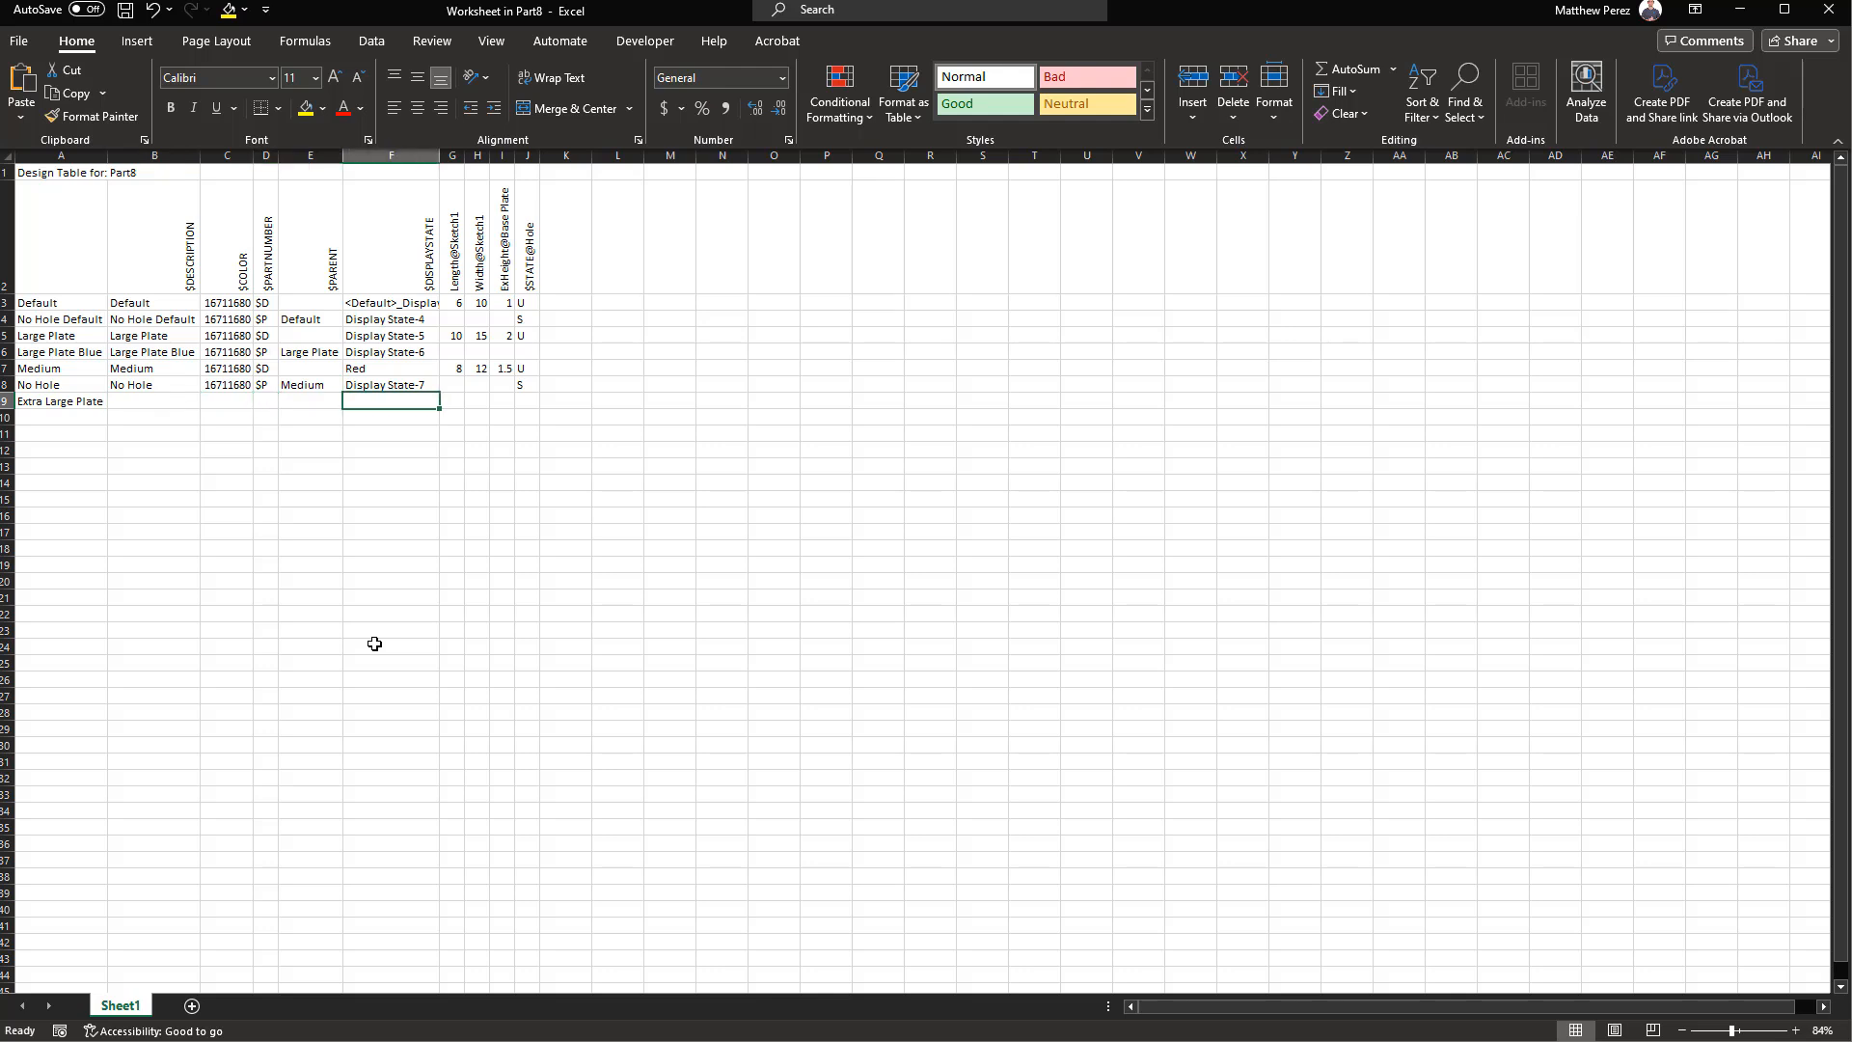
{"action": "key", "text": "Tab"}
{"action": "type", "text": "15"}
{"action": "key", "text": "Tab"}
{"action": "type", "text": "20"}
{"action": "key", "text": "Tab"}
{"action": "type", "text": "3"}
{"action": "key", "text": "Tab"}
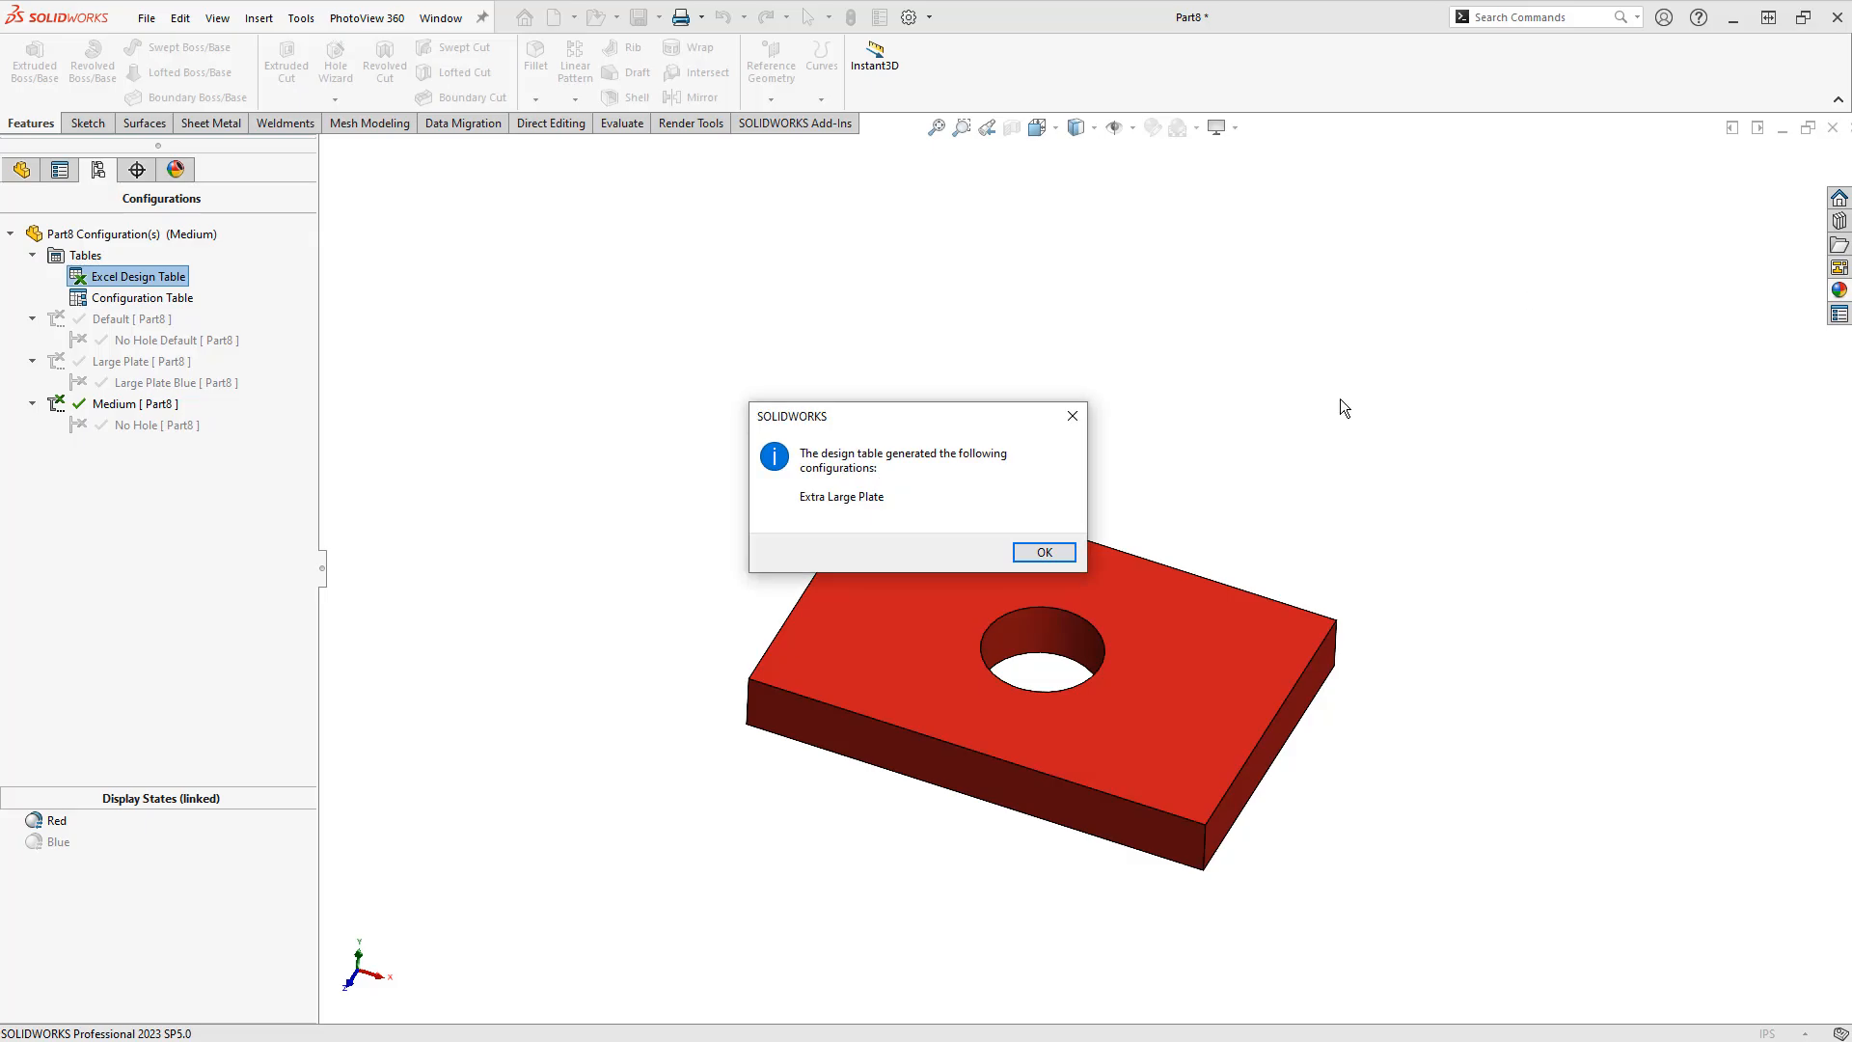
Accept the generated Extra Large Plate configuration and activate it
{"action": "left_click", "coordinate": [1038, 551]}
{"action": "double_click", "coordinate": [178, 358]}
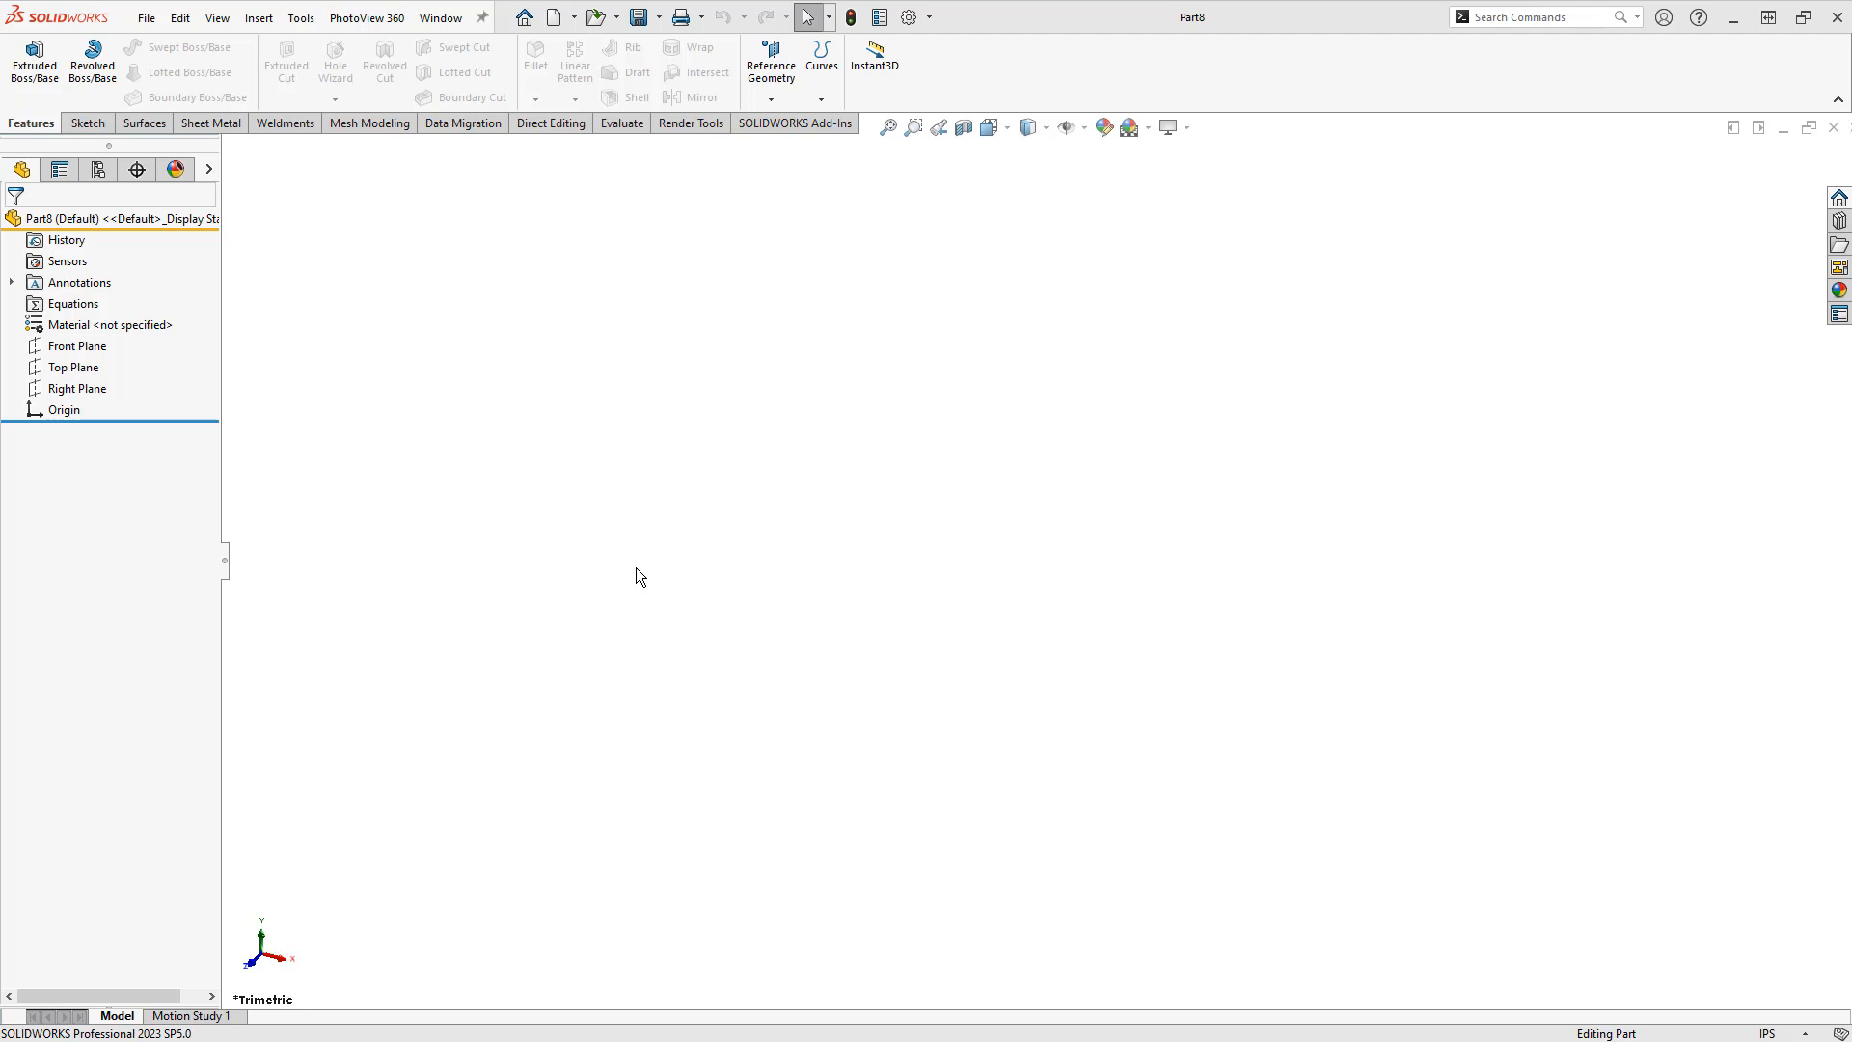
{"action": "left_click", "coordinate": [1775, 1033]}
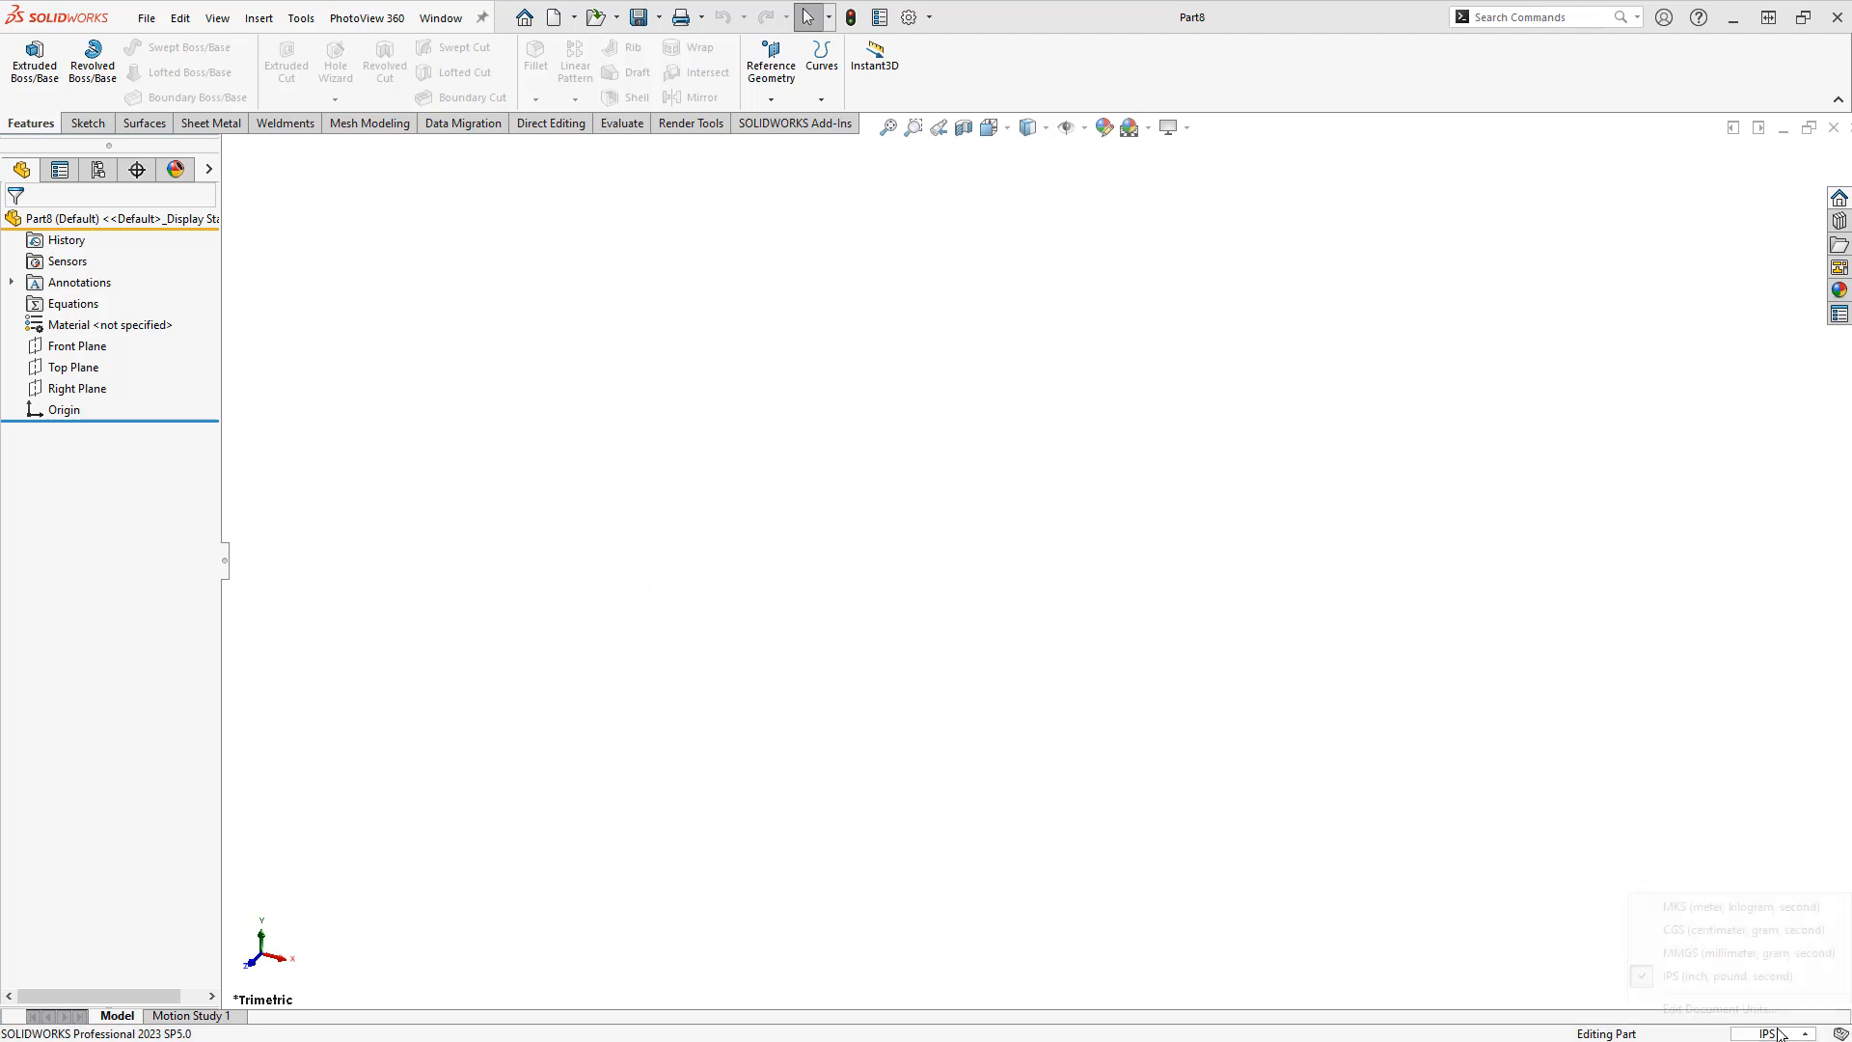
{"action": "left_click", "coordinate": [882, 664]}
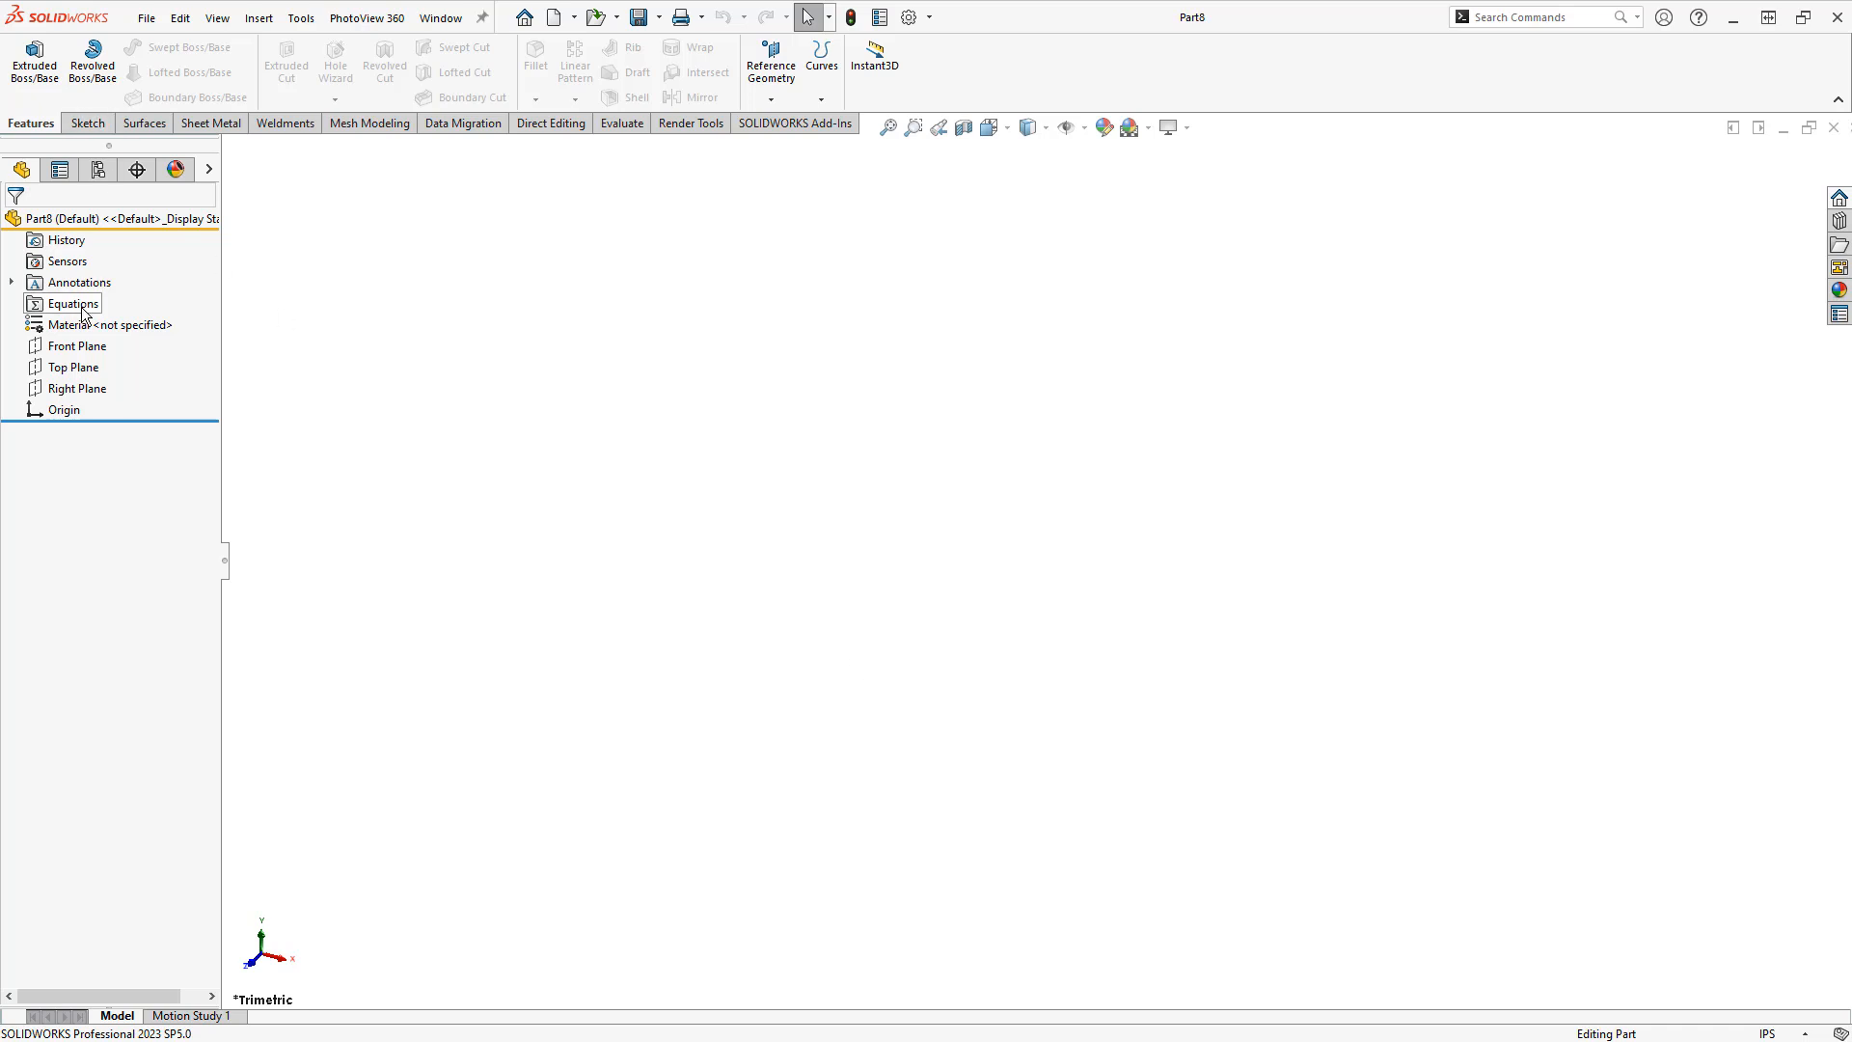
Start a sketch on the Top Plane and draw a center rectangle from the origin, about 8.10 by 5.03 in
{"action": "right_click", "coordinate": [78, 372]}
{"action": "left_click", "coordinate": [103, 337]}
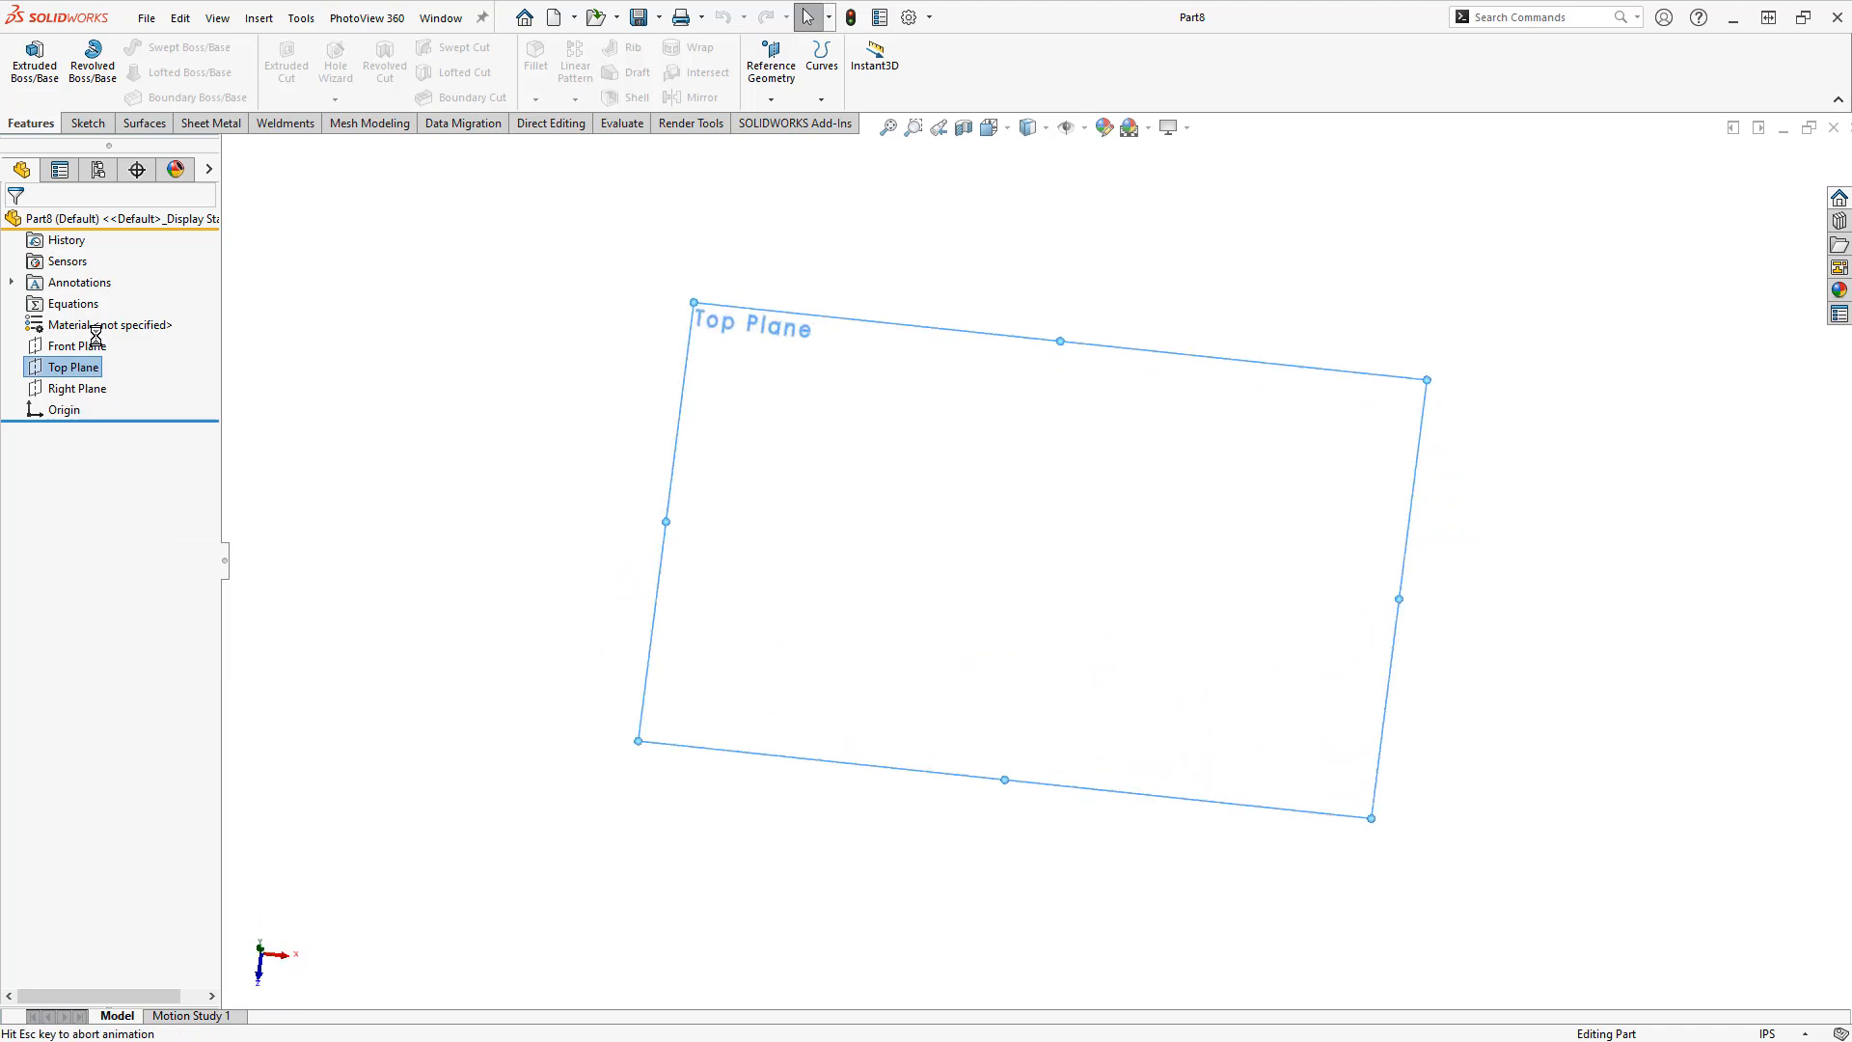
{"action": "left_click", "coordinate": [127, 73]}
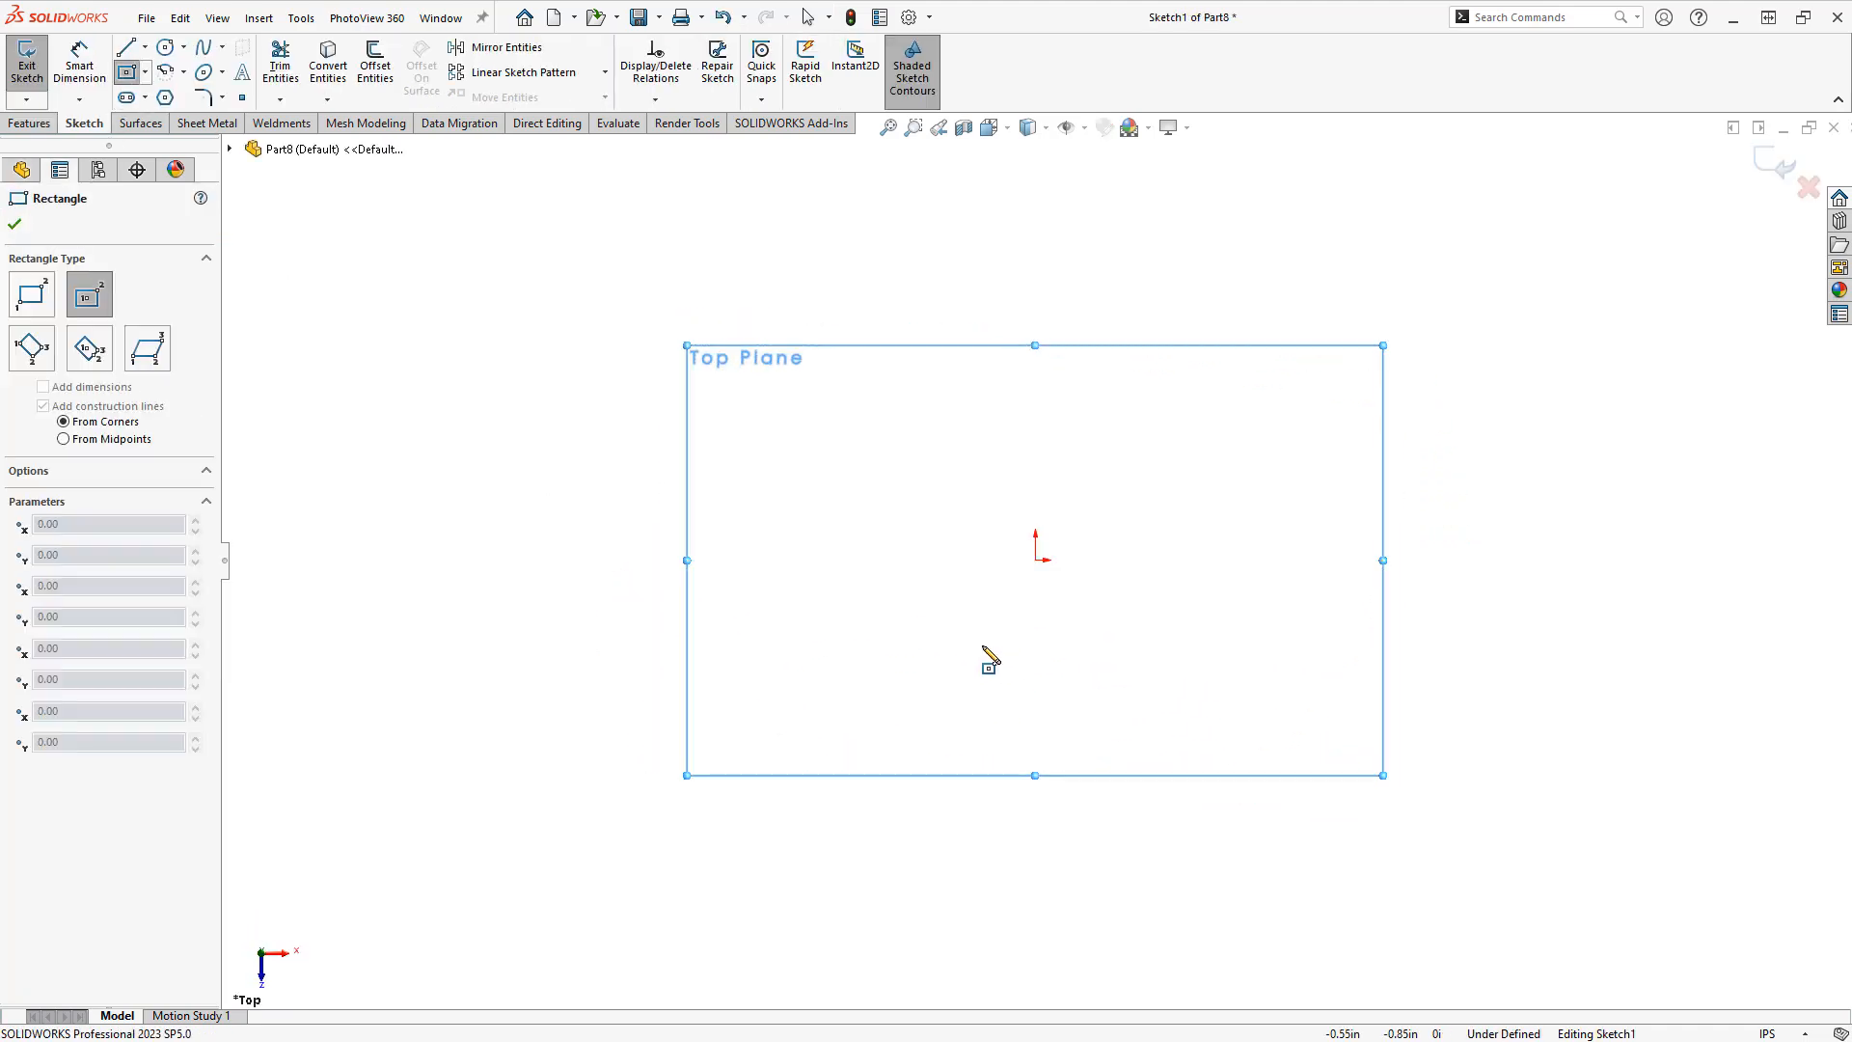
{"action": "left_click", "coordinate": [1035, 560]}
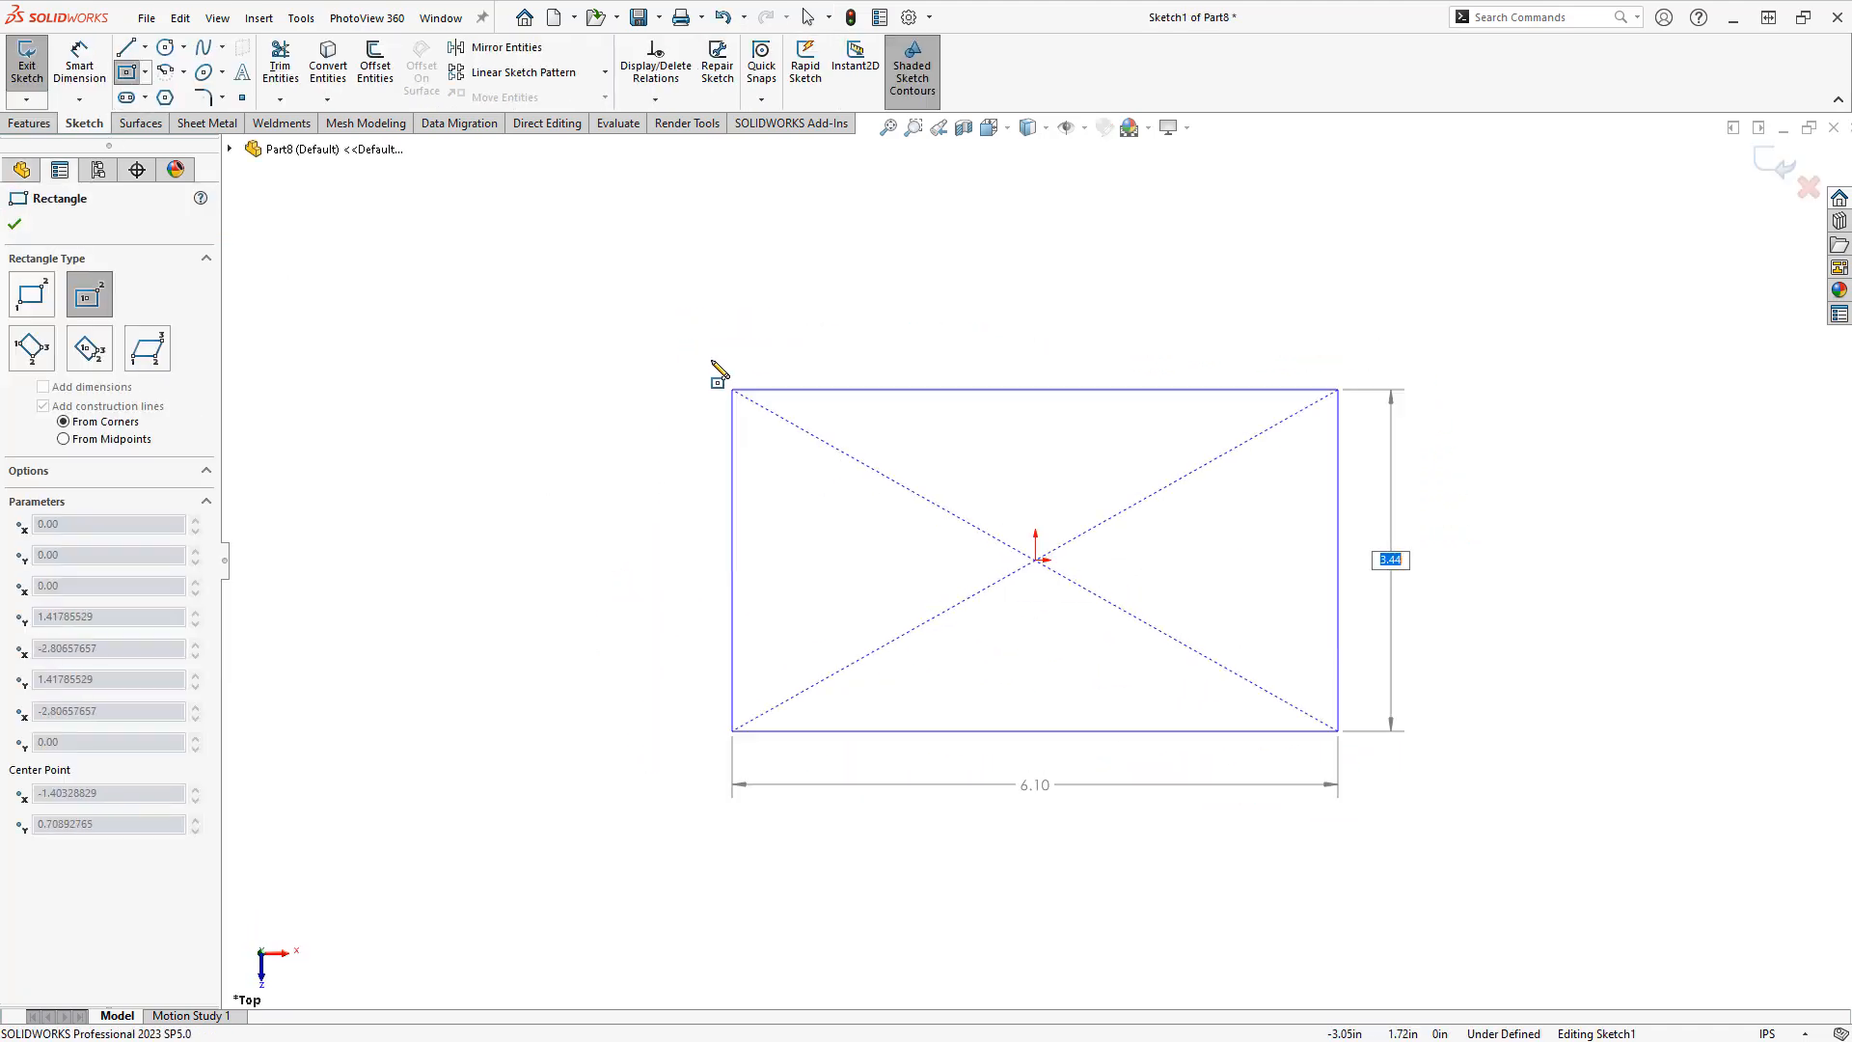
{"action": "left_click", "coordinate": [634, 311]}
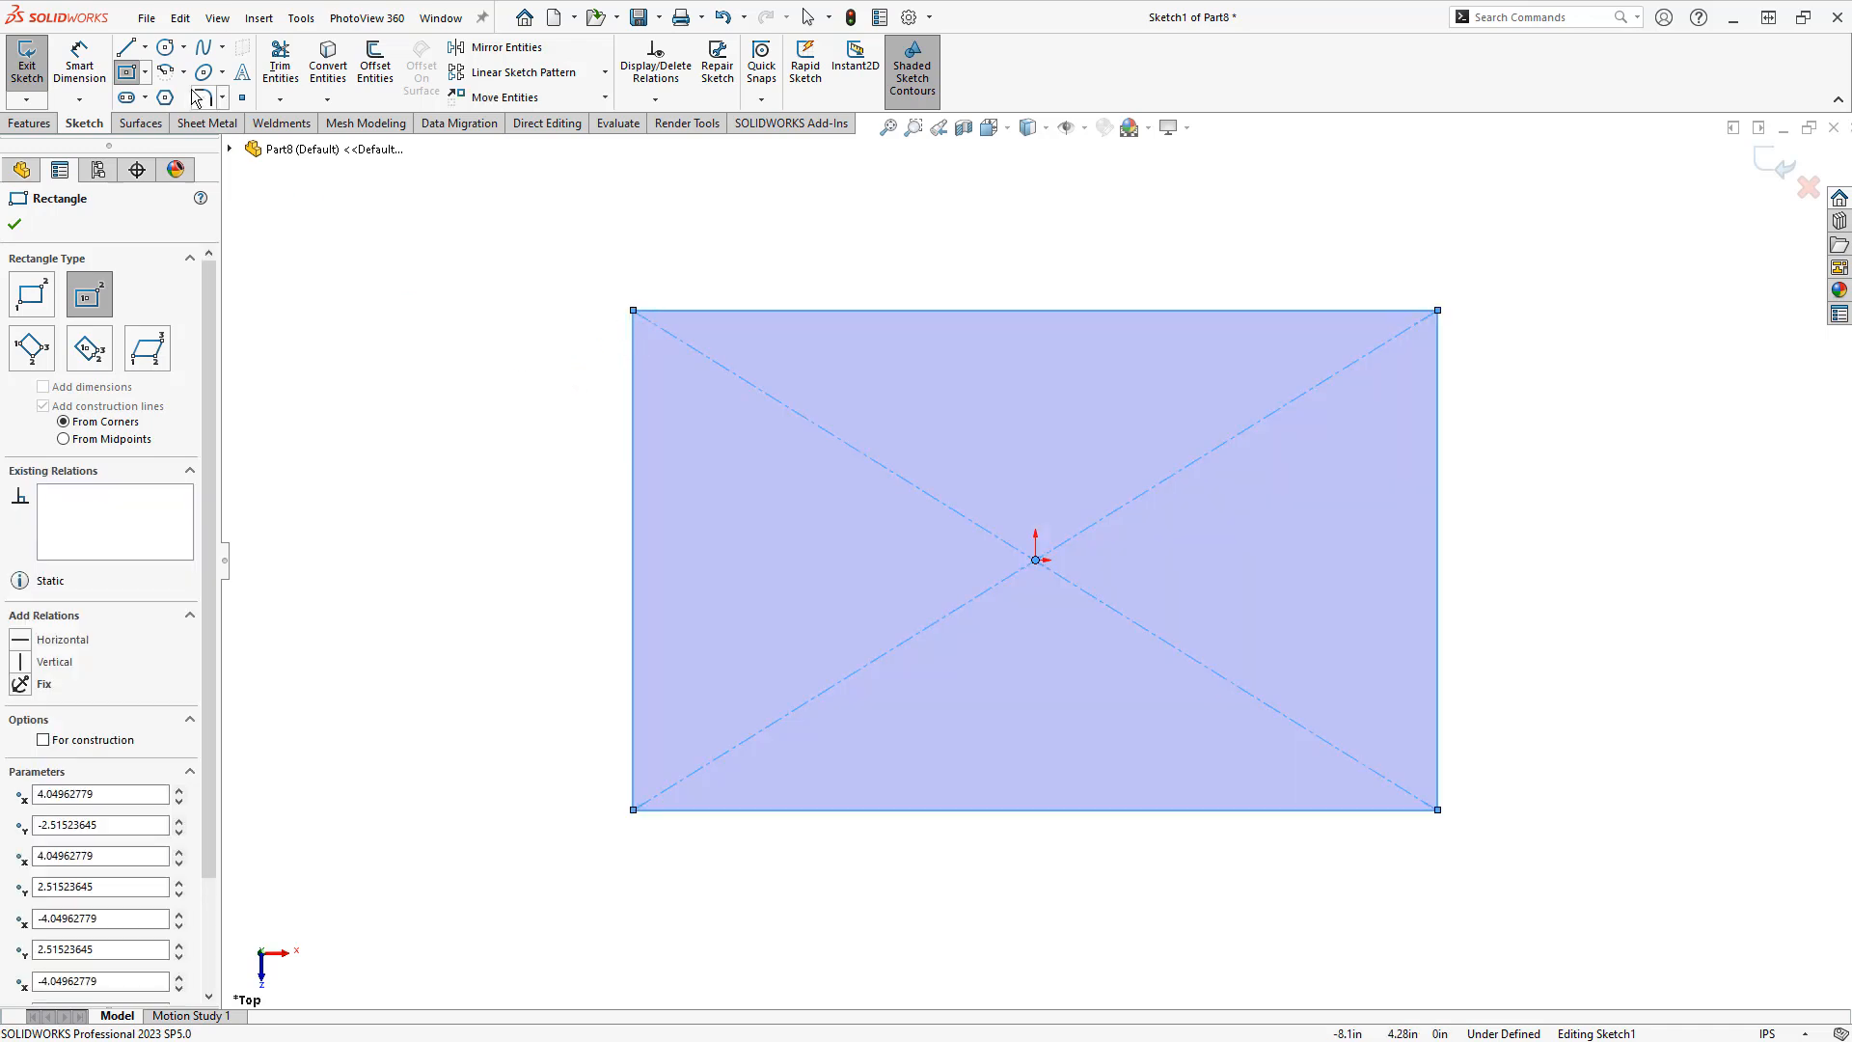
Sketch a circle centered on the origin inside the rectangle, with a radius of about 1.40 in
{"action": "left_click", "coordinate": [165, 46]}
{"action": "left_click", "coordinate": [1036, 559]}
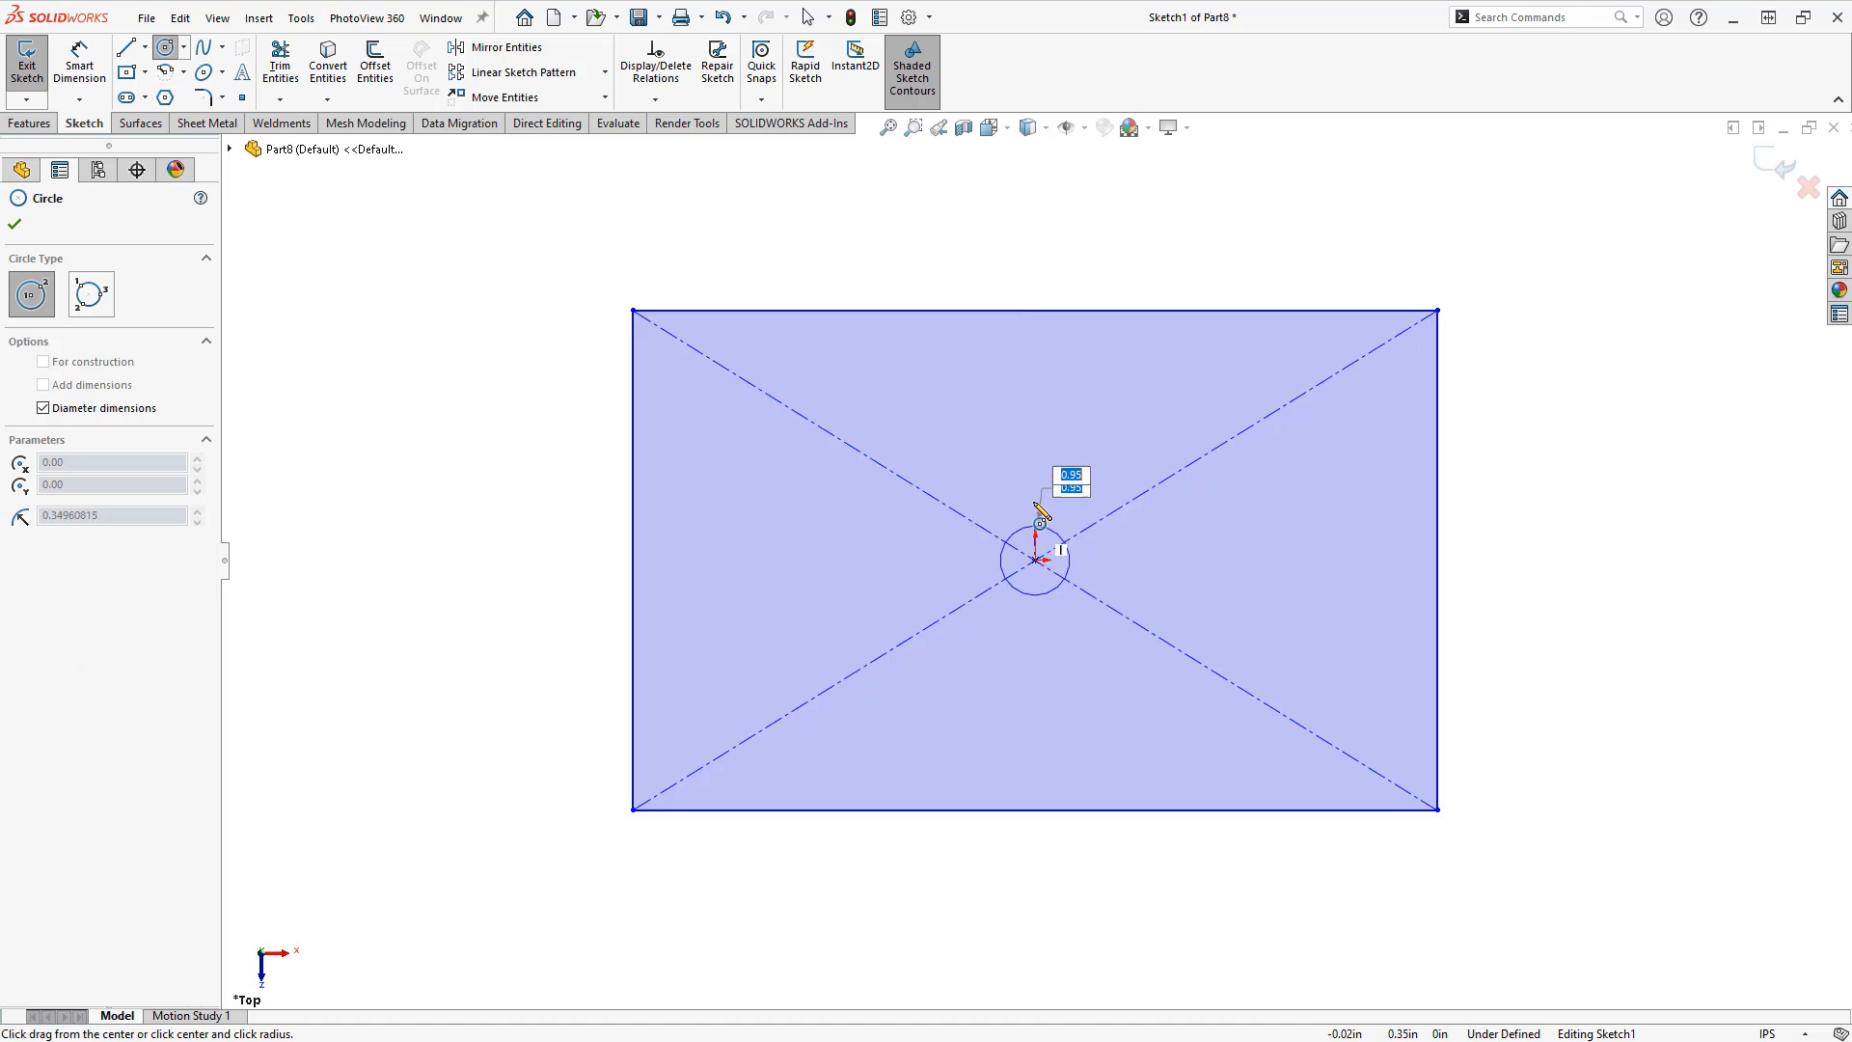
{"action": "left_click", "coordinate": [1057, 422]}
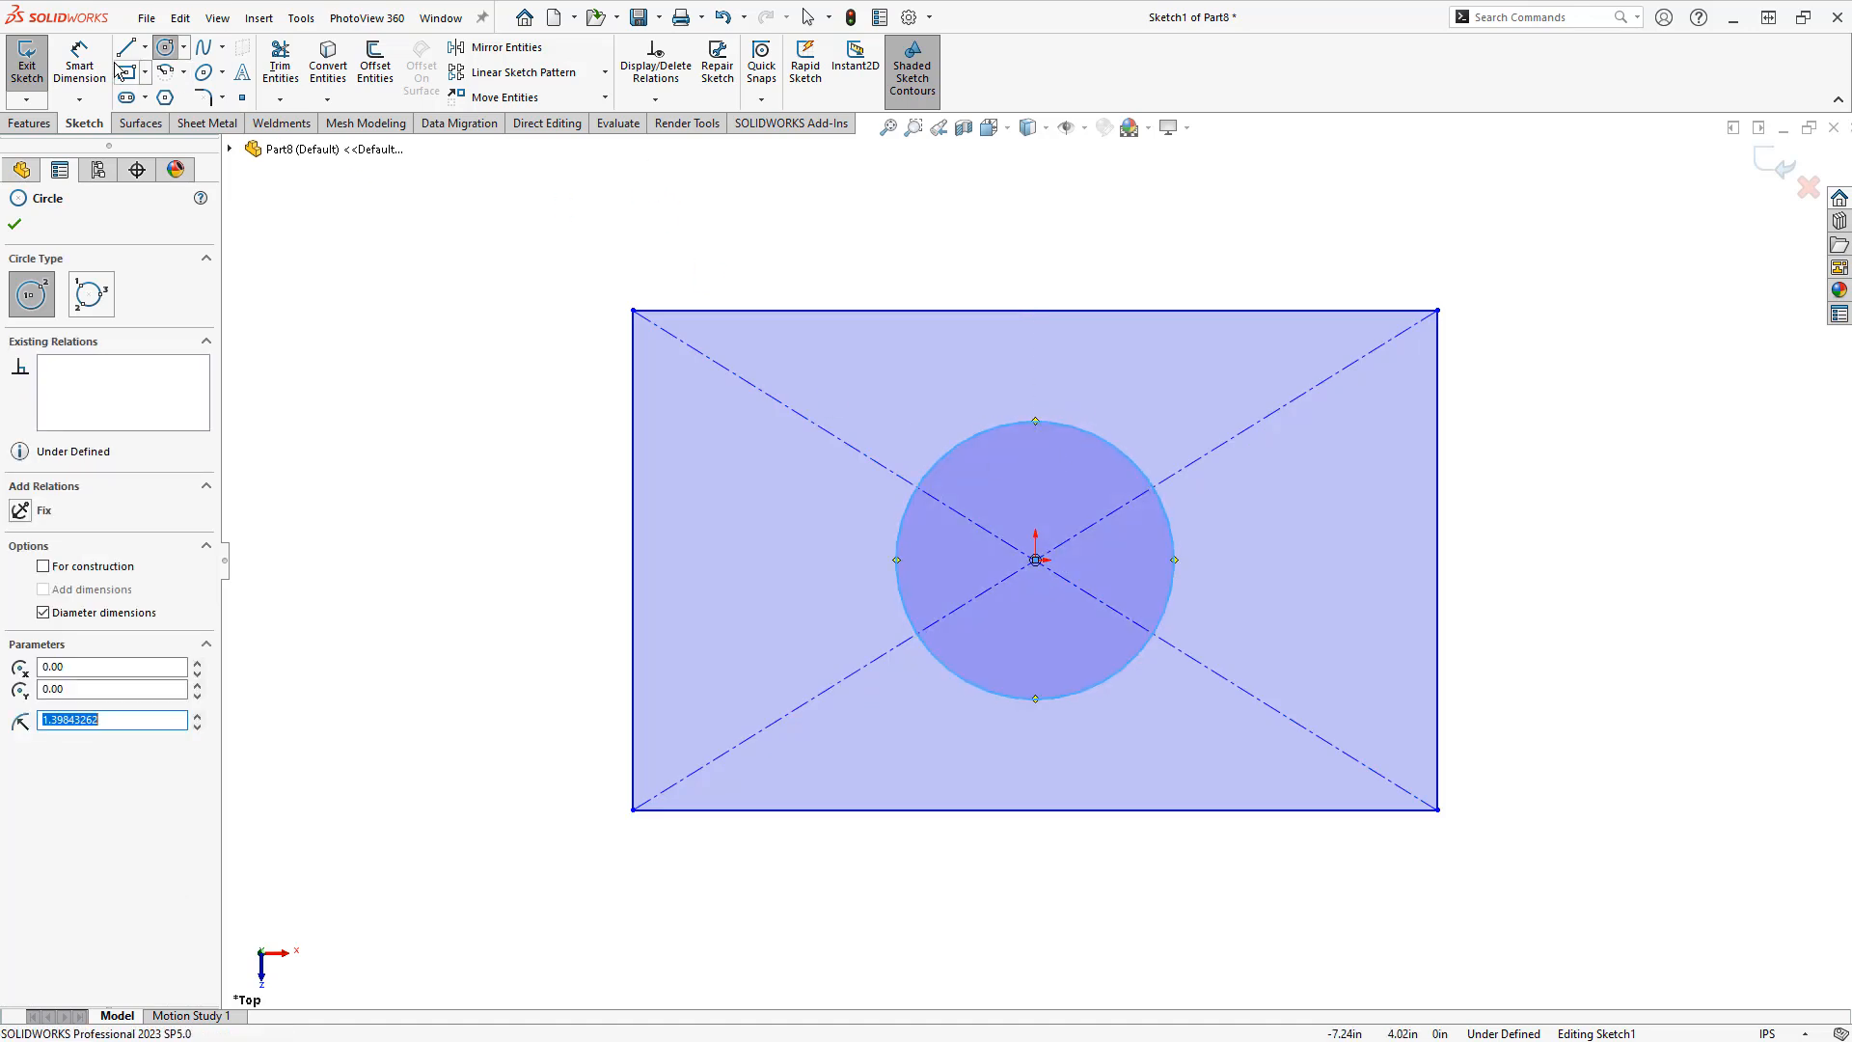
Dimension the rectangle's upper horizontal edge to 10 in and name the dimension Width
{"action": "left_click", "coordinate": [79, 63]}
{"action": "left_click", "coordinate": [769, 310]}
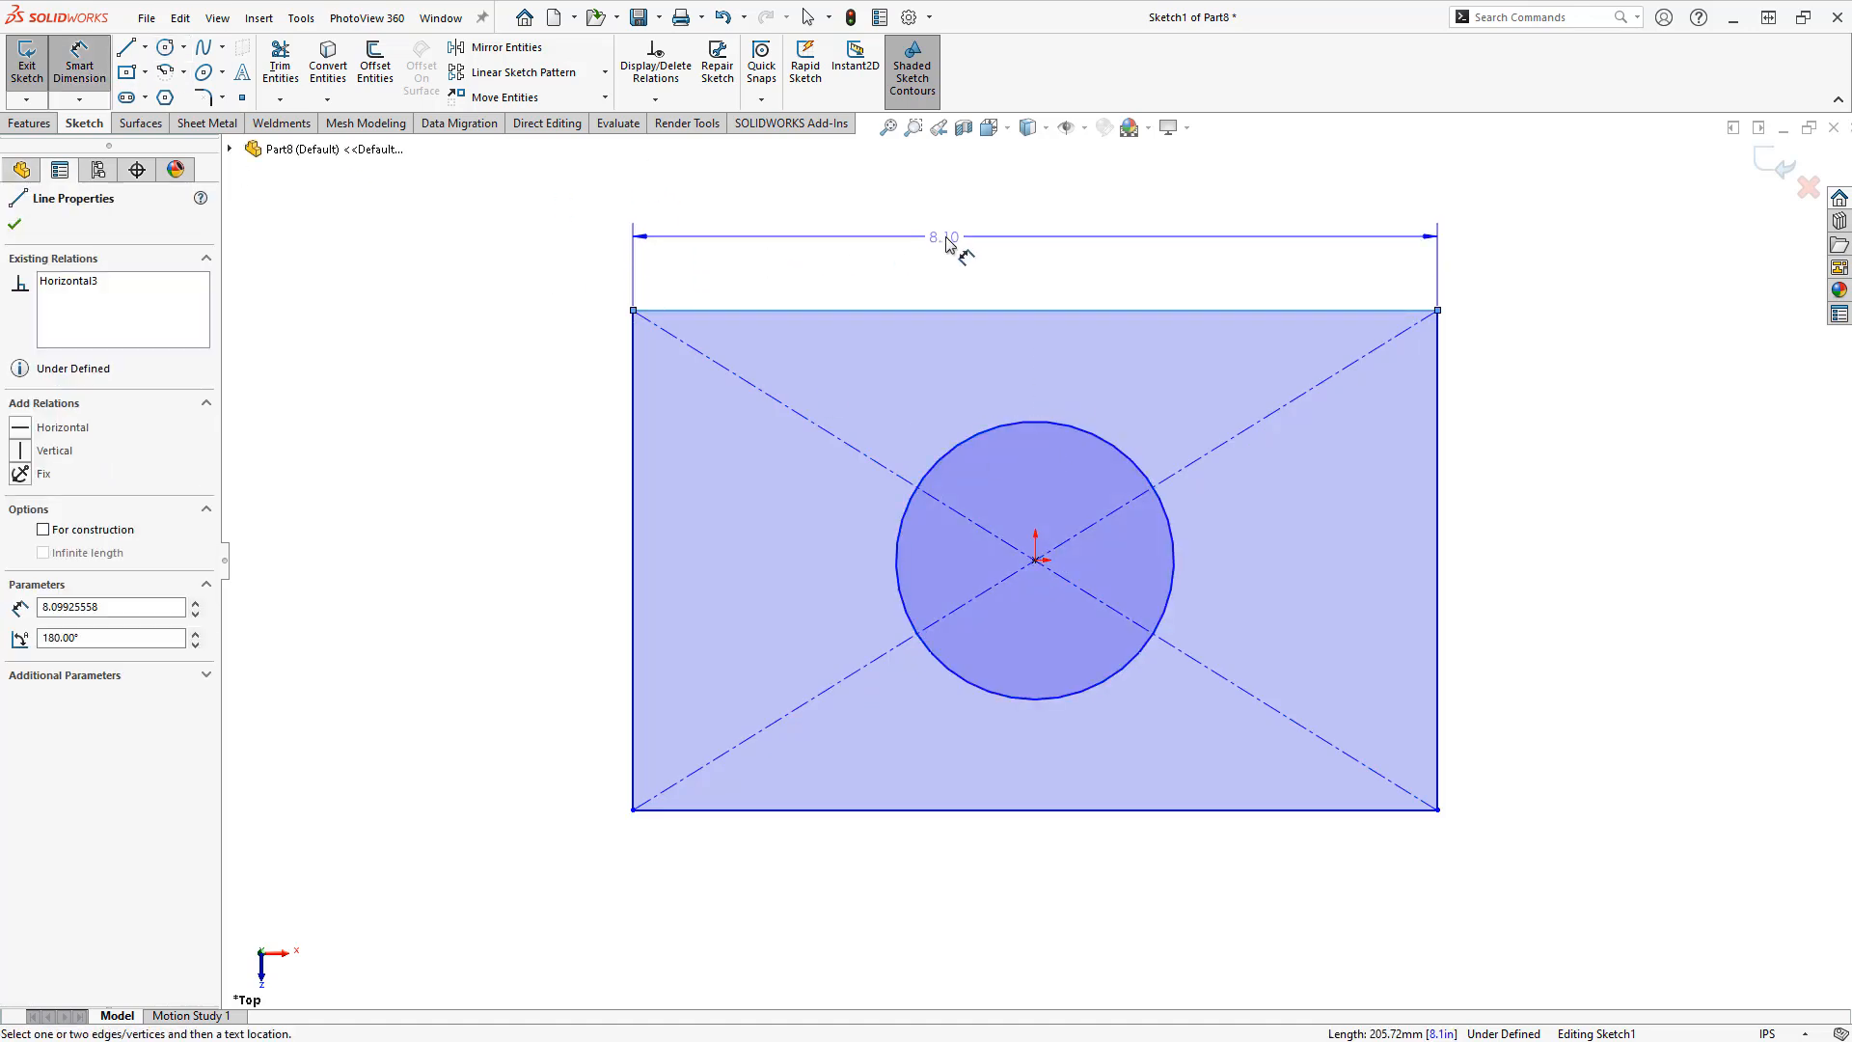
{"action": "left_click", "coordinate": [1034, 238]}
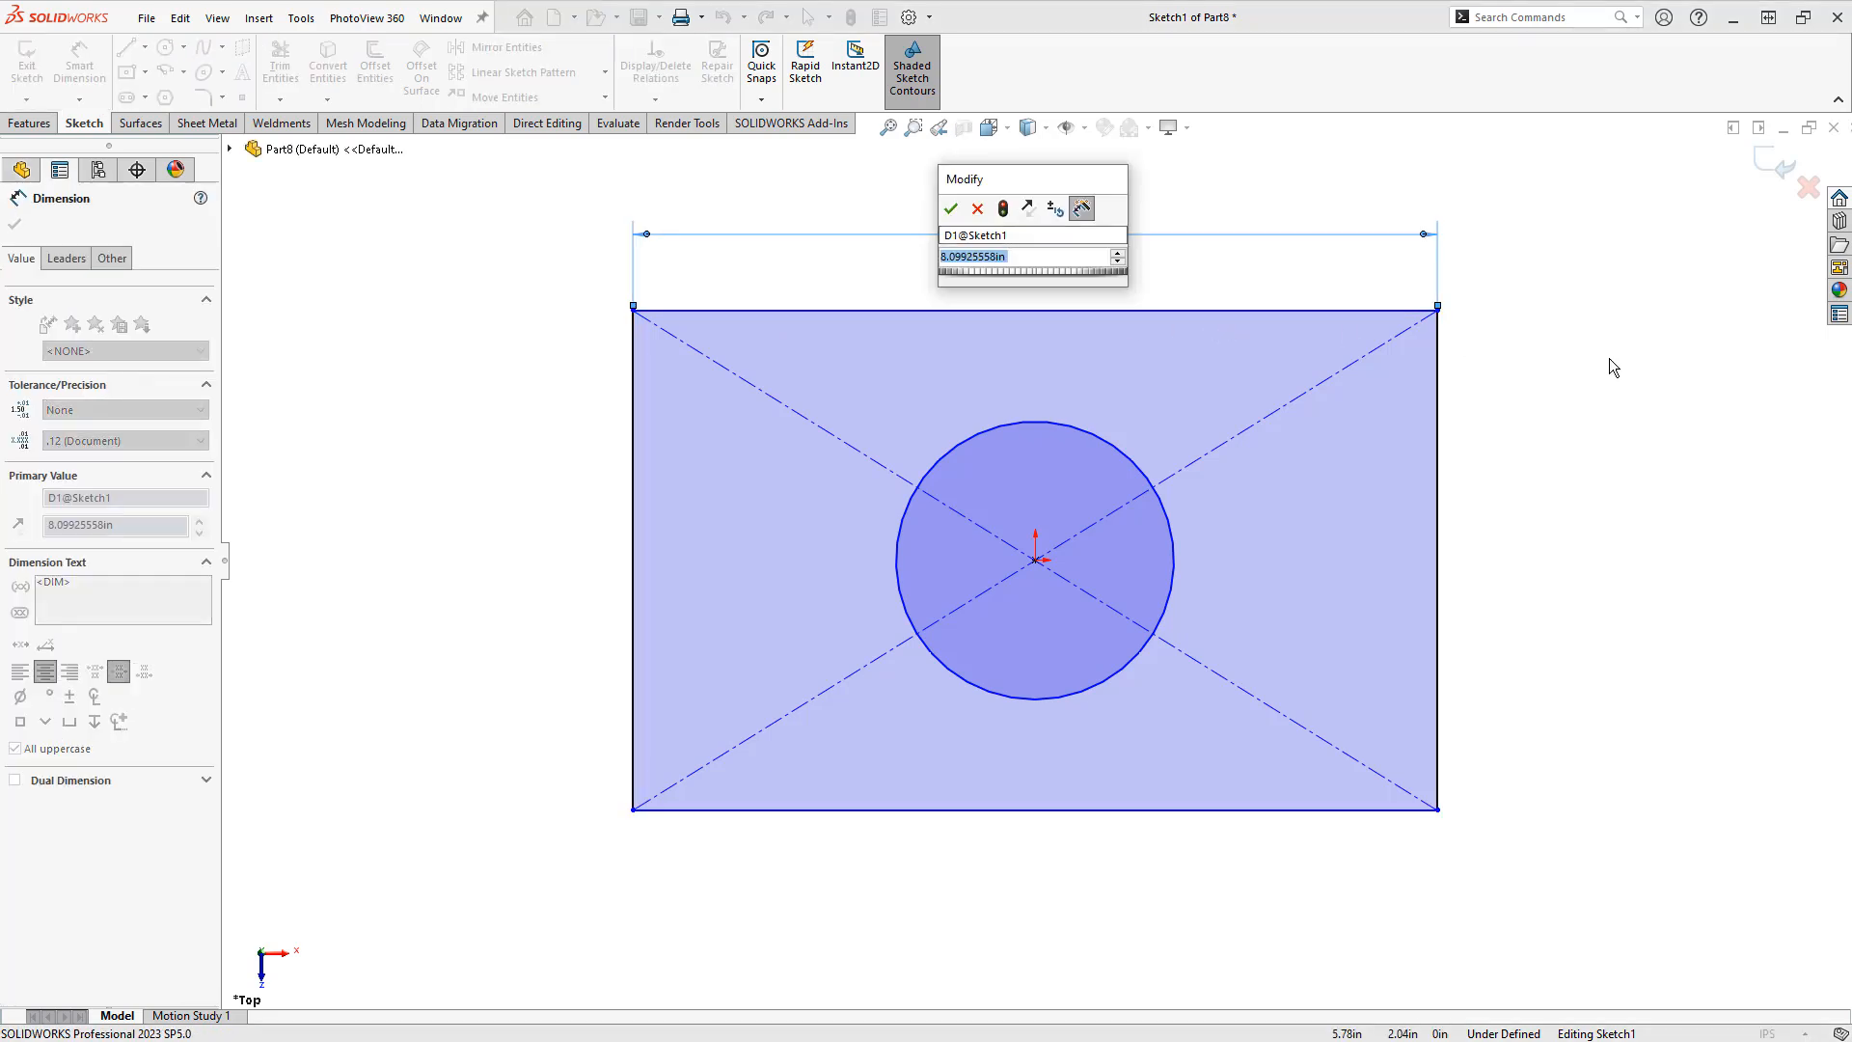
{"action": "type", "text": "10"}
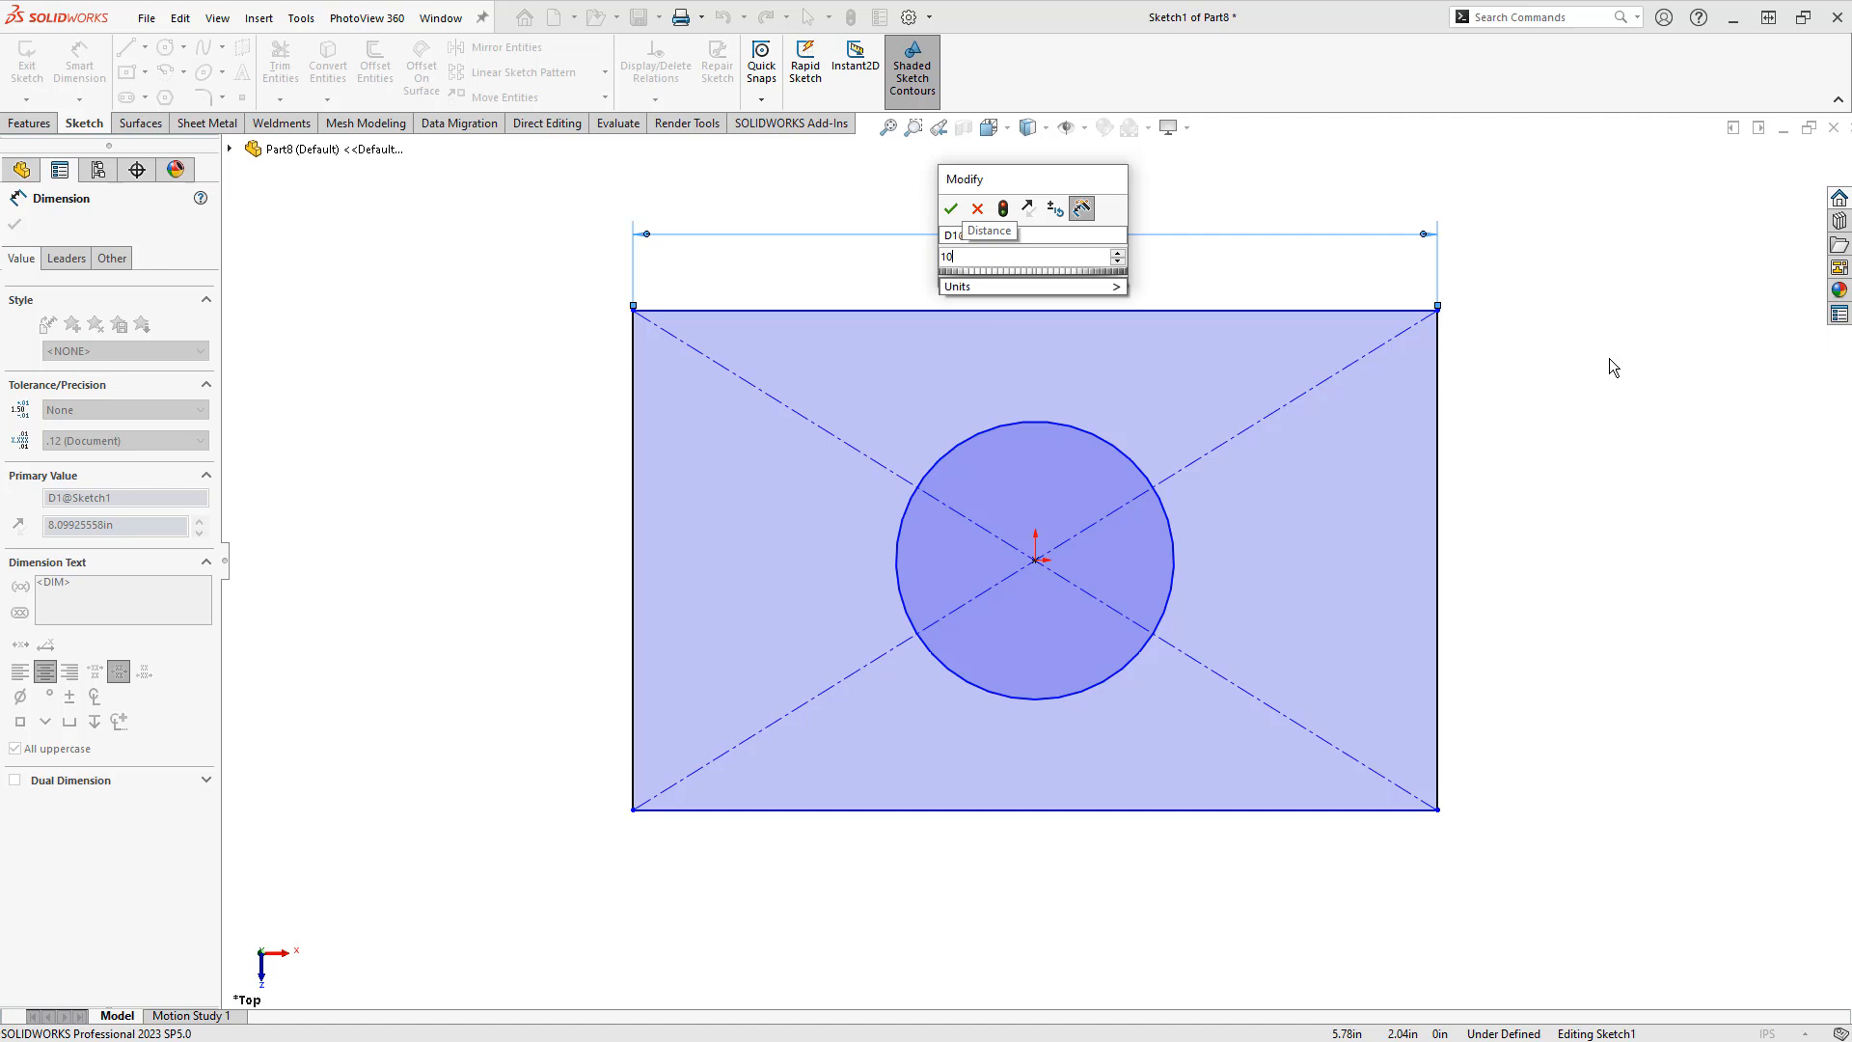
{"action": "left_click", "coordinate": [1074, 237]}
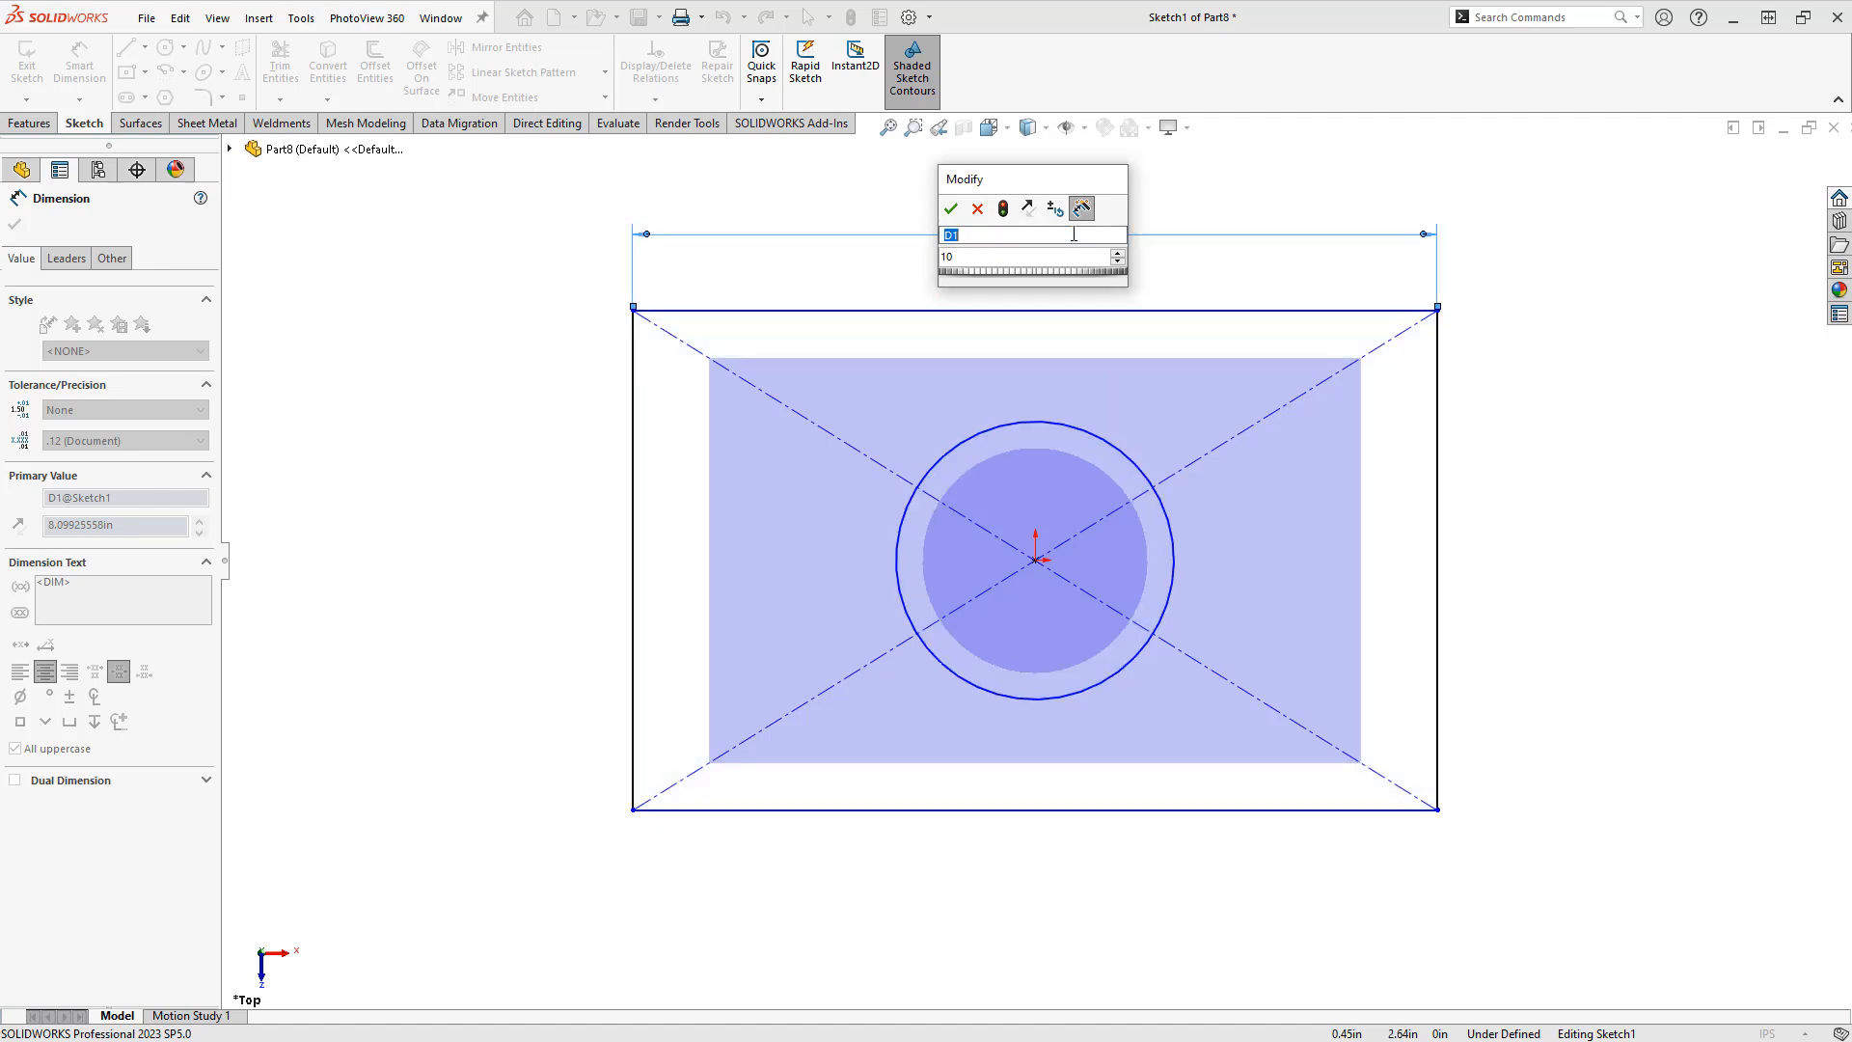
{"action": "type", "text": "Width"}
{"action": "key", "text": "Return"}
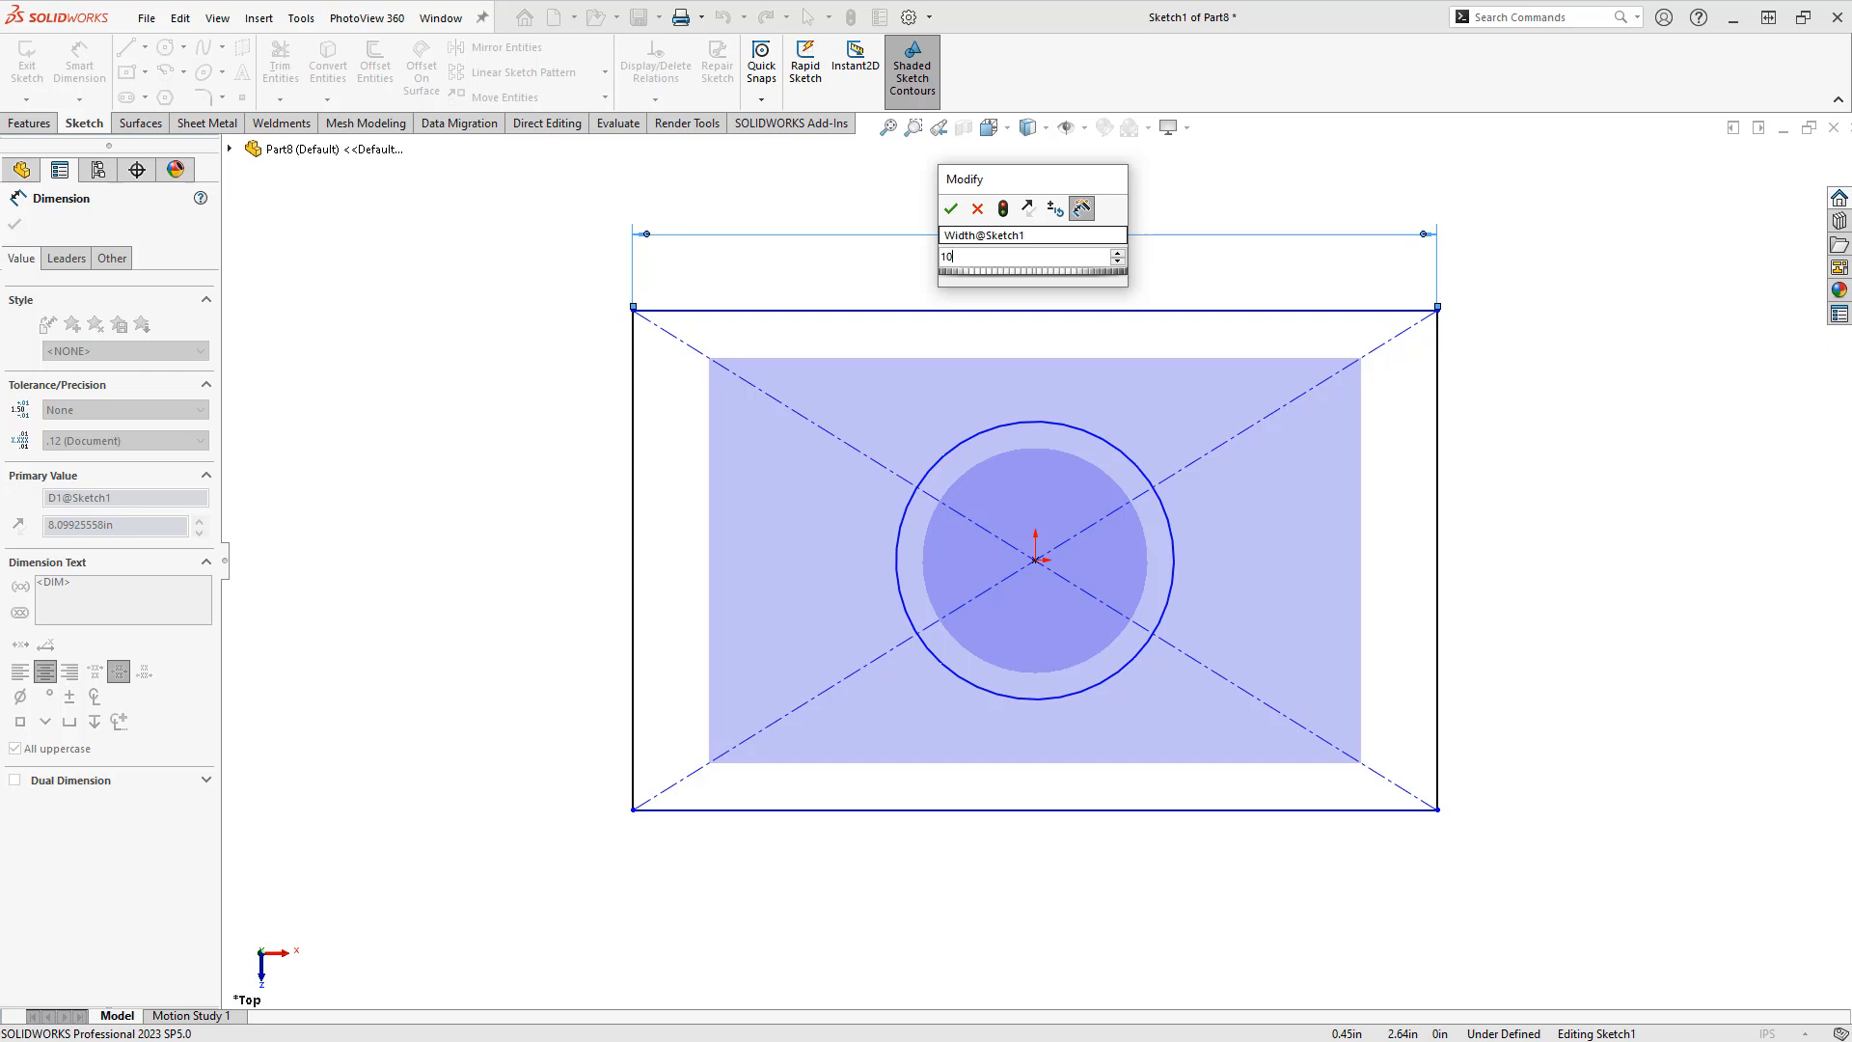
{"action": "left_click", "coordinate": [950, 208]}
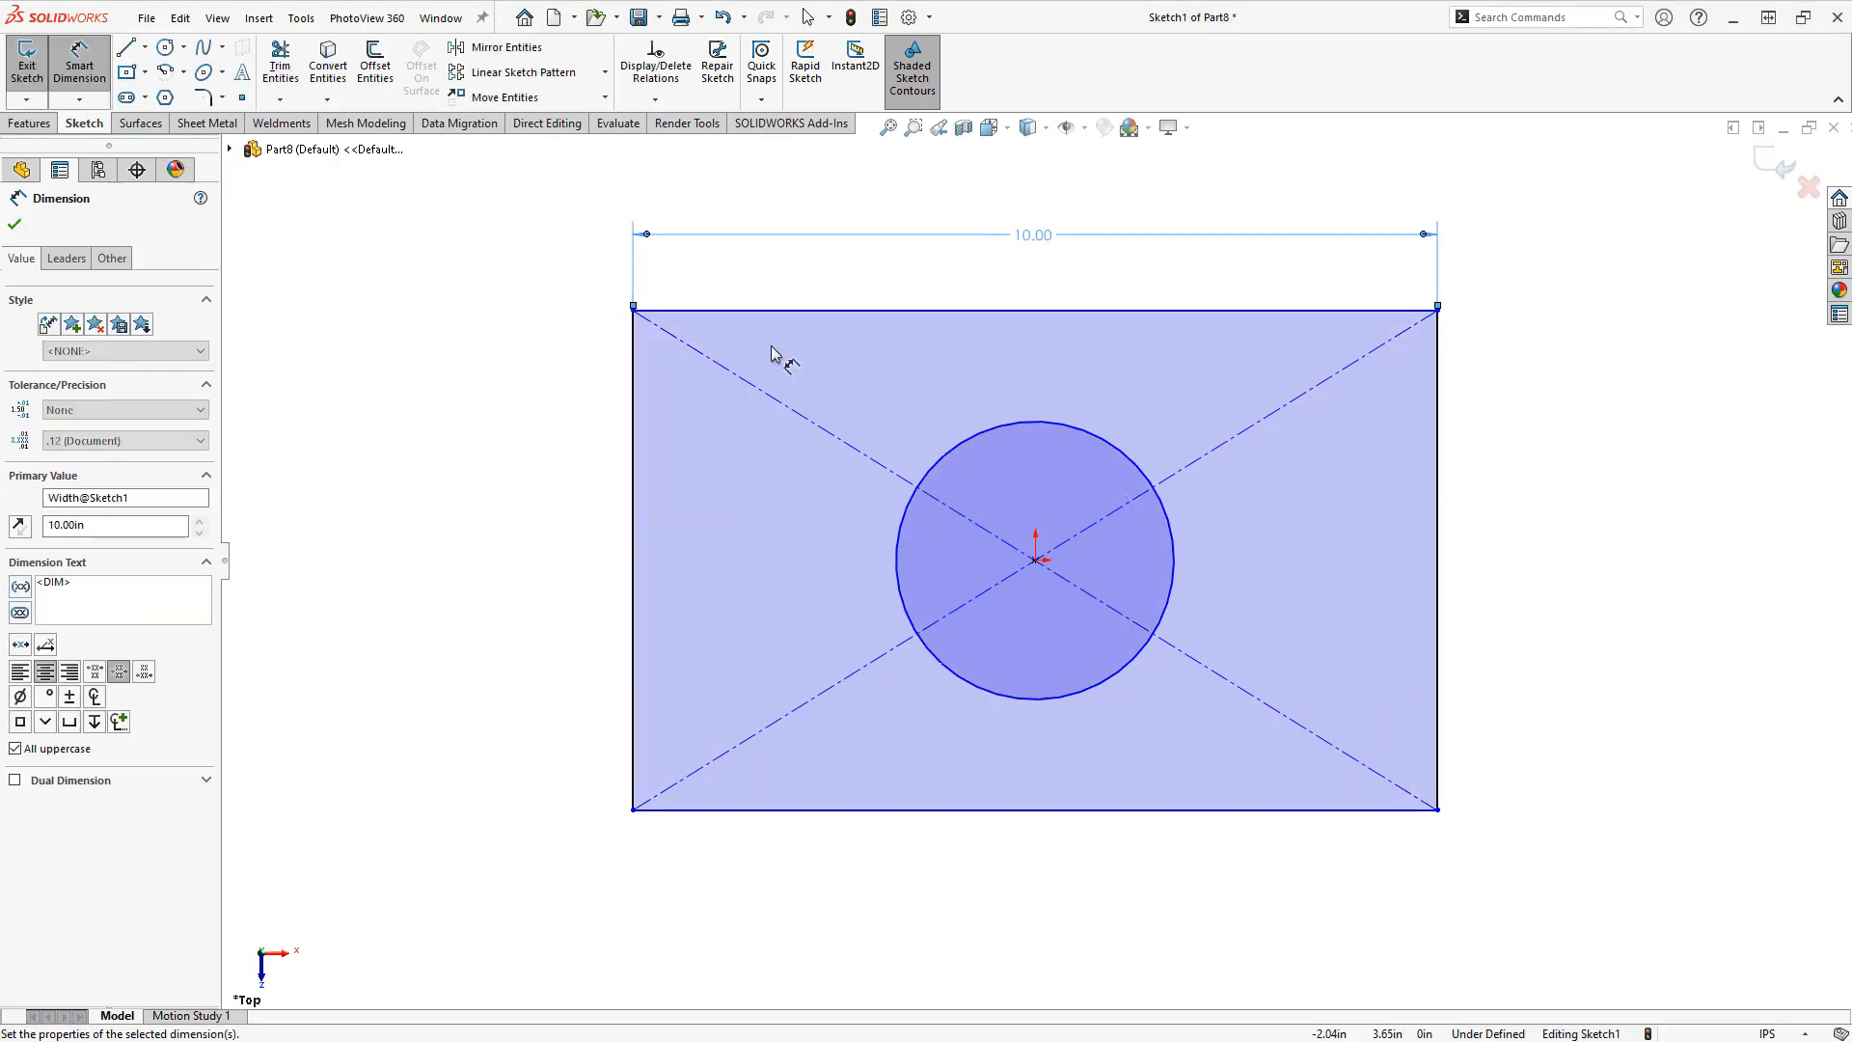
Dimension the rectangle's vertical side to 6 in
{"action": "left_click", "coordinate": [636, 380]}
{"action": "left_click", "coordinate": [505, 585]}
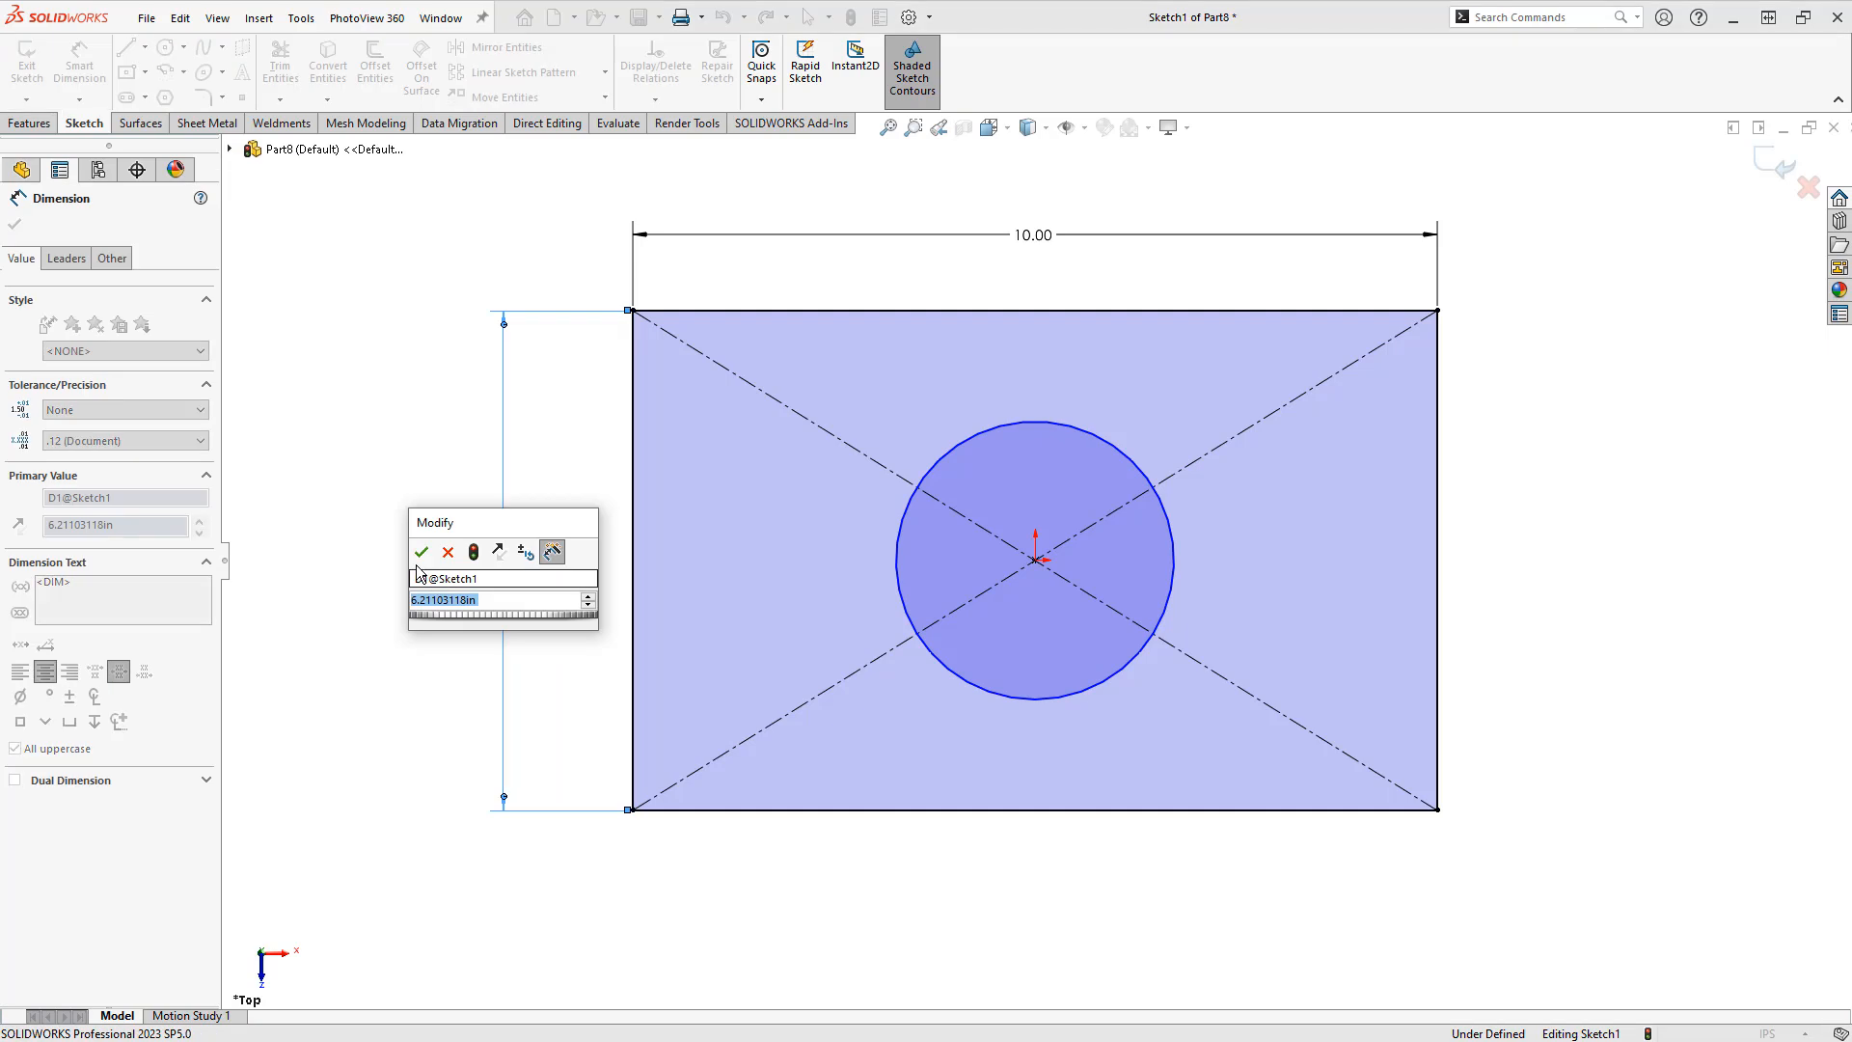
{"action": "type", "text": "6"}
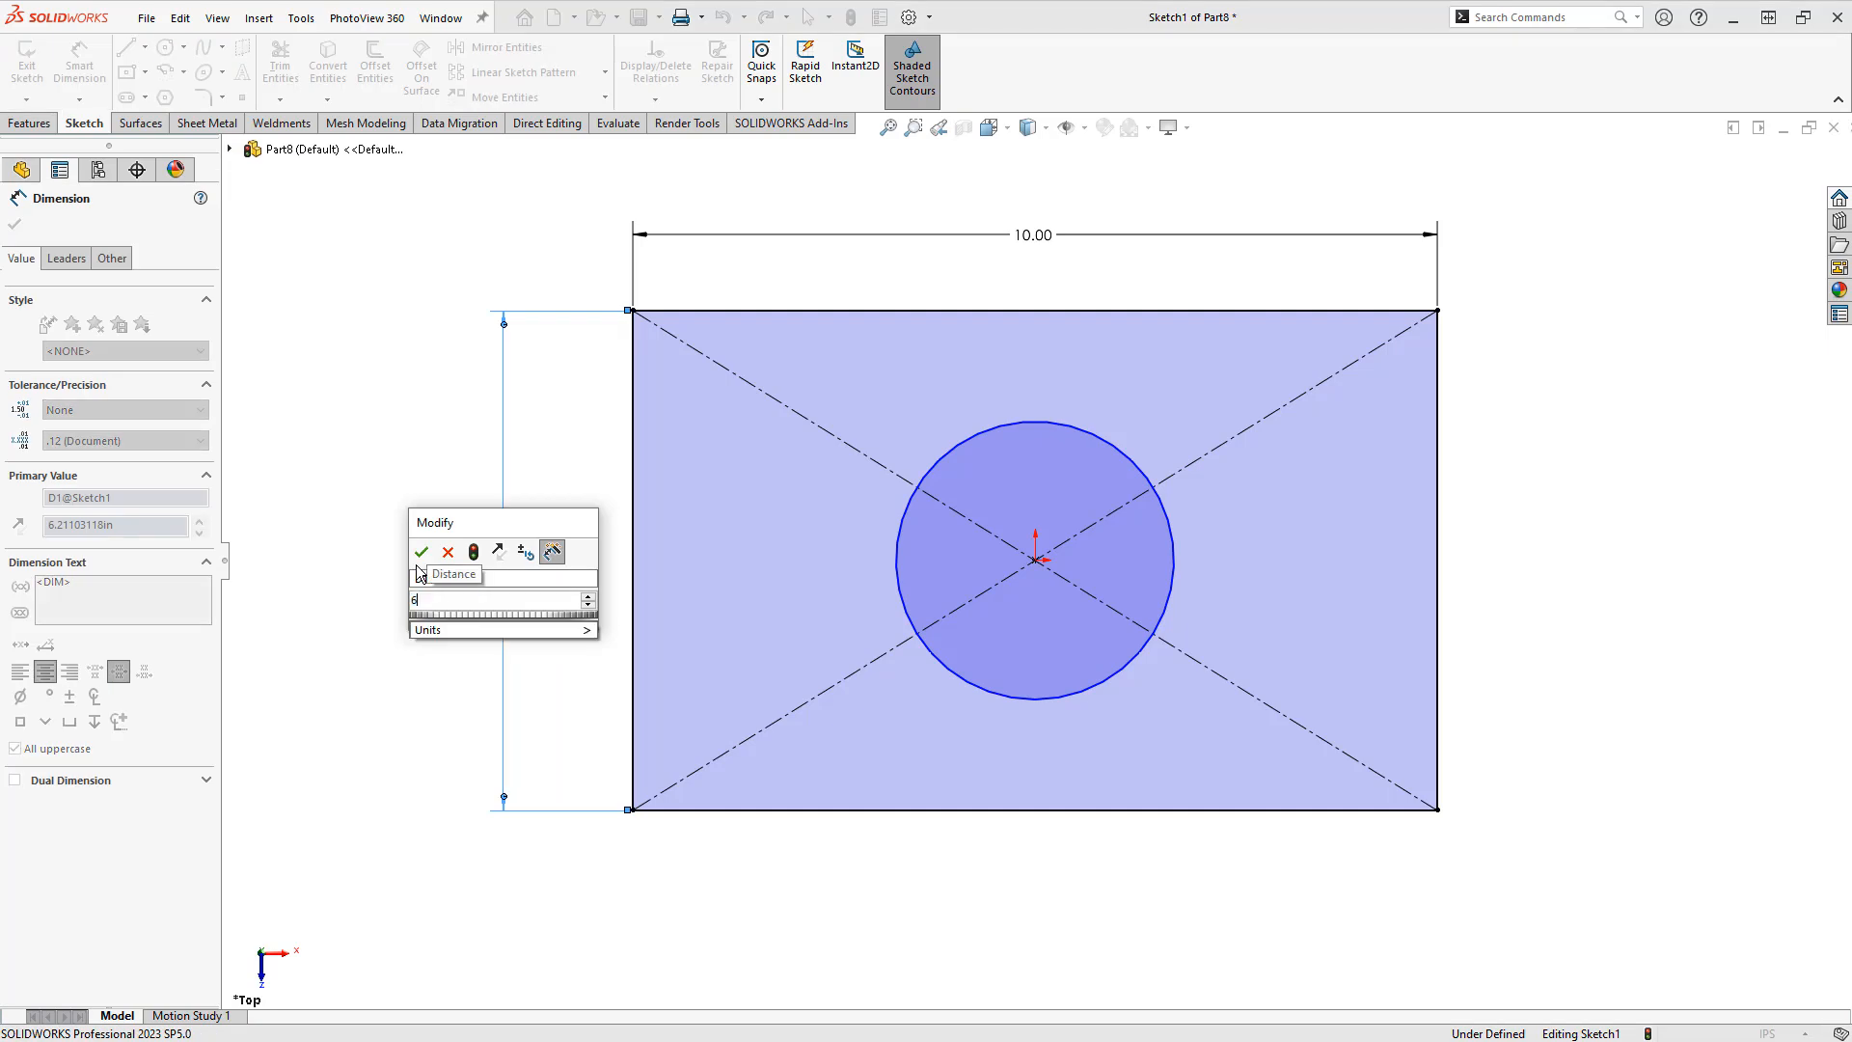
{"action": "key", "text": "Return"}
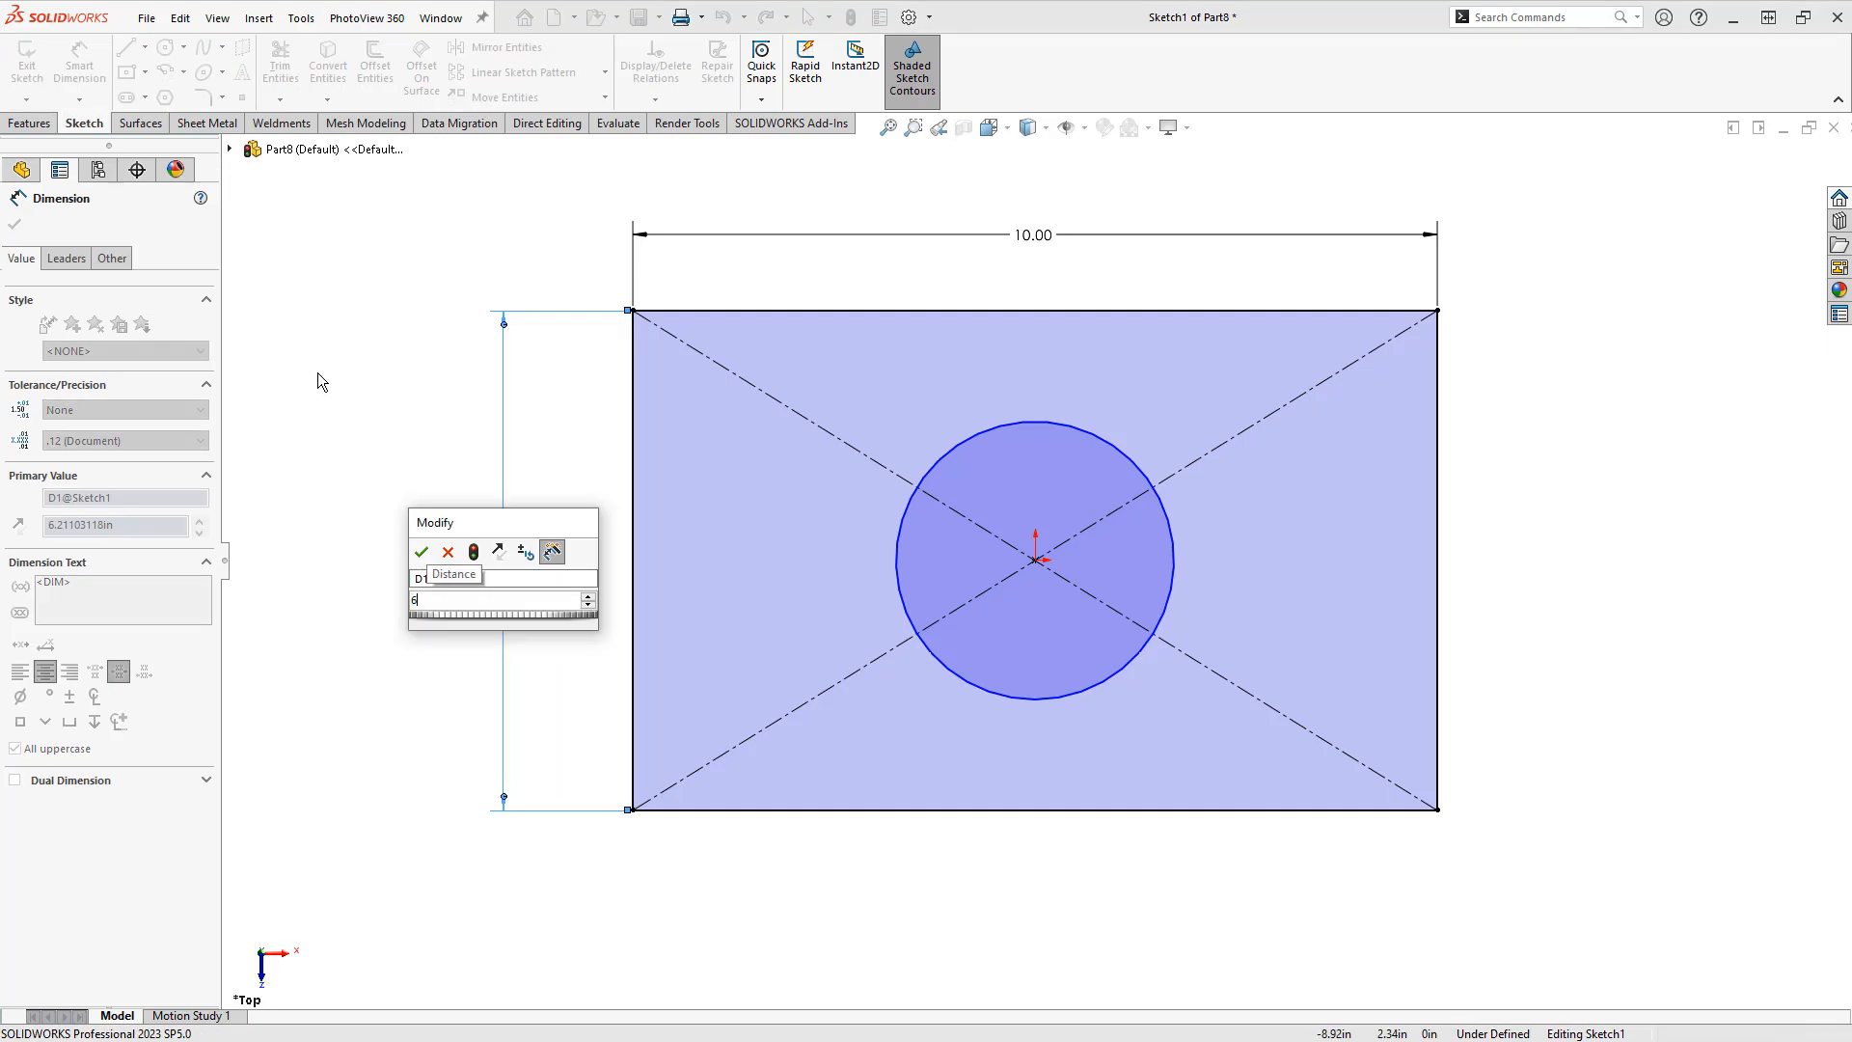
Dimension the circle's diameter to 3 in and name the dimension Diameter
{"action": "left_click", "coordinate": [1031, 422]}
{"action": "left_click", "coordinate": [1040, 385]}
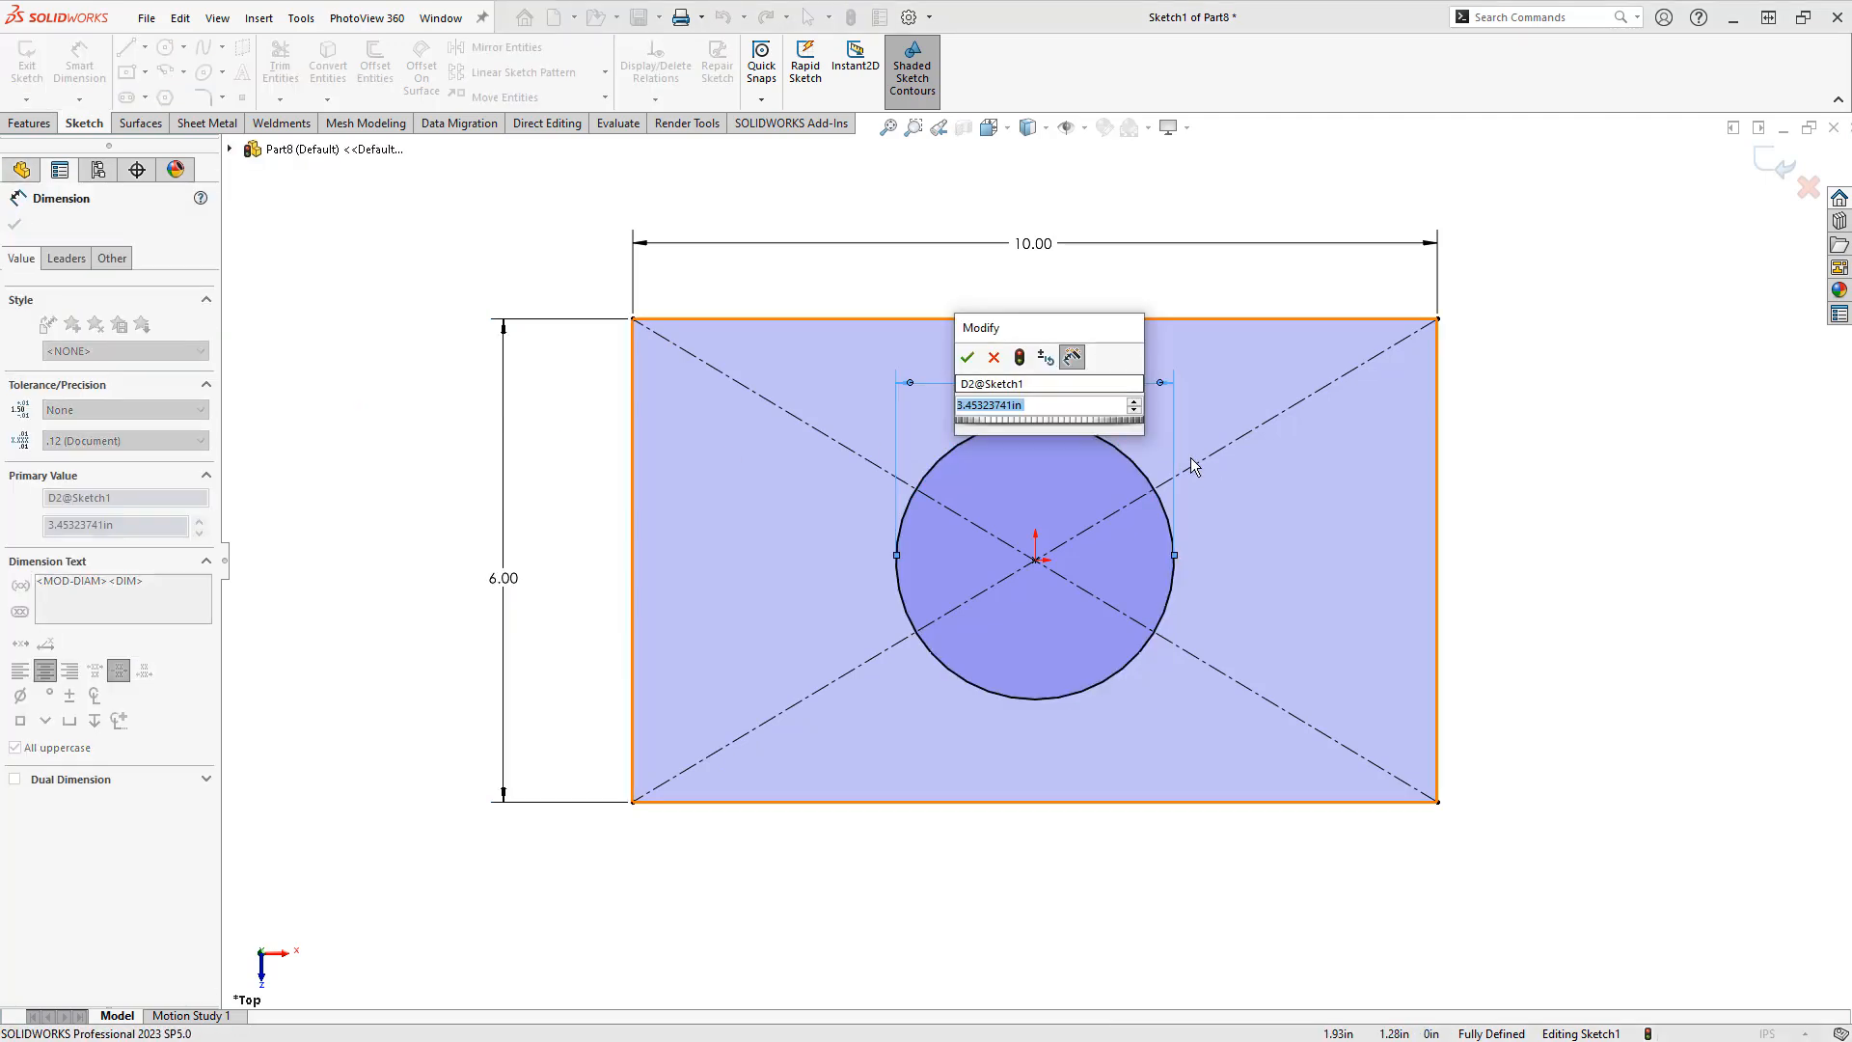
{"action": "type", "text": "3"}
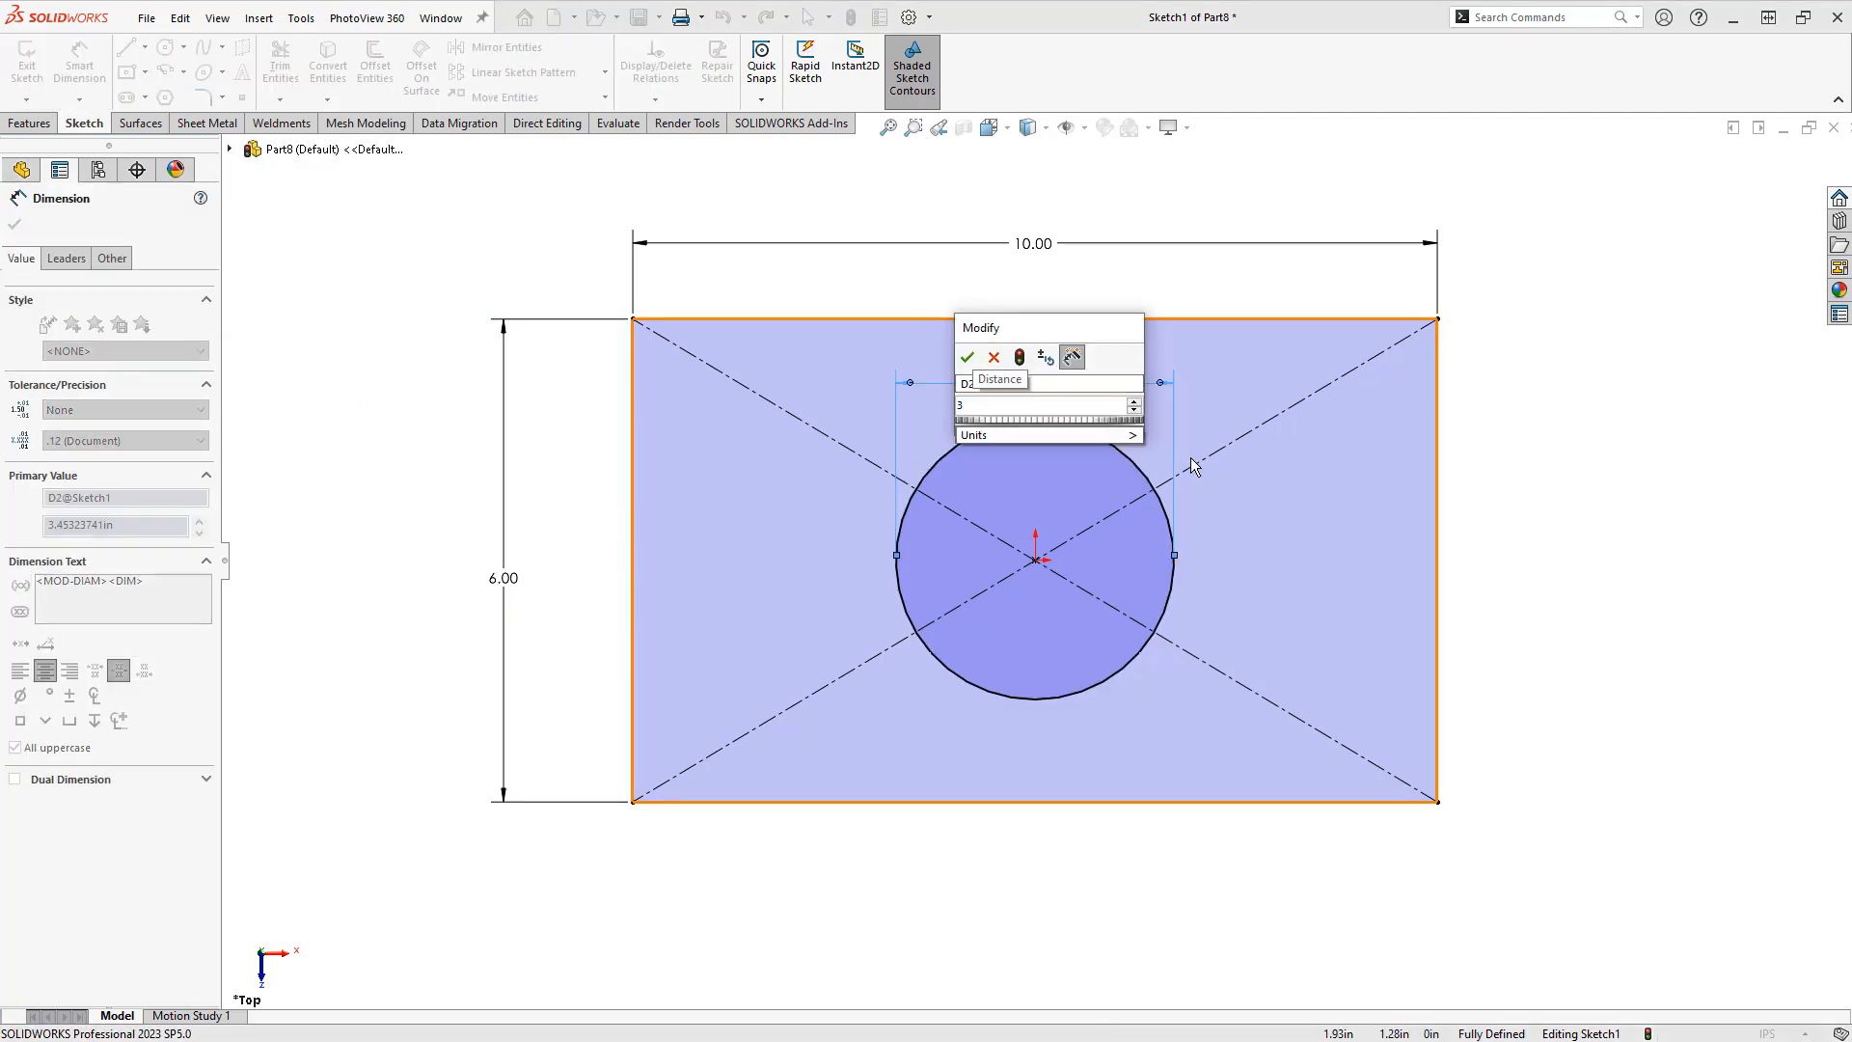
{"action": "left_click", "coordinate": [1086, 383]}
{"action": "type", "text": "Diameter"}
{"action": "key", "text": "Return"}
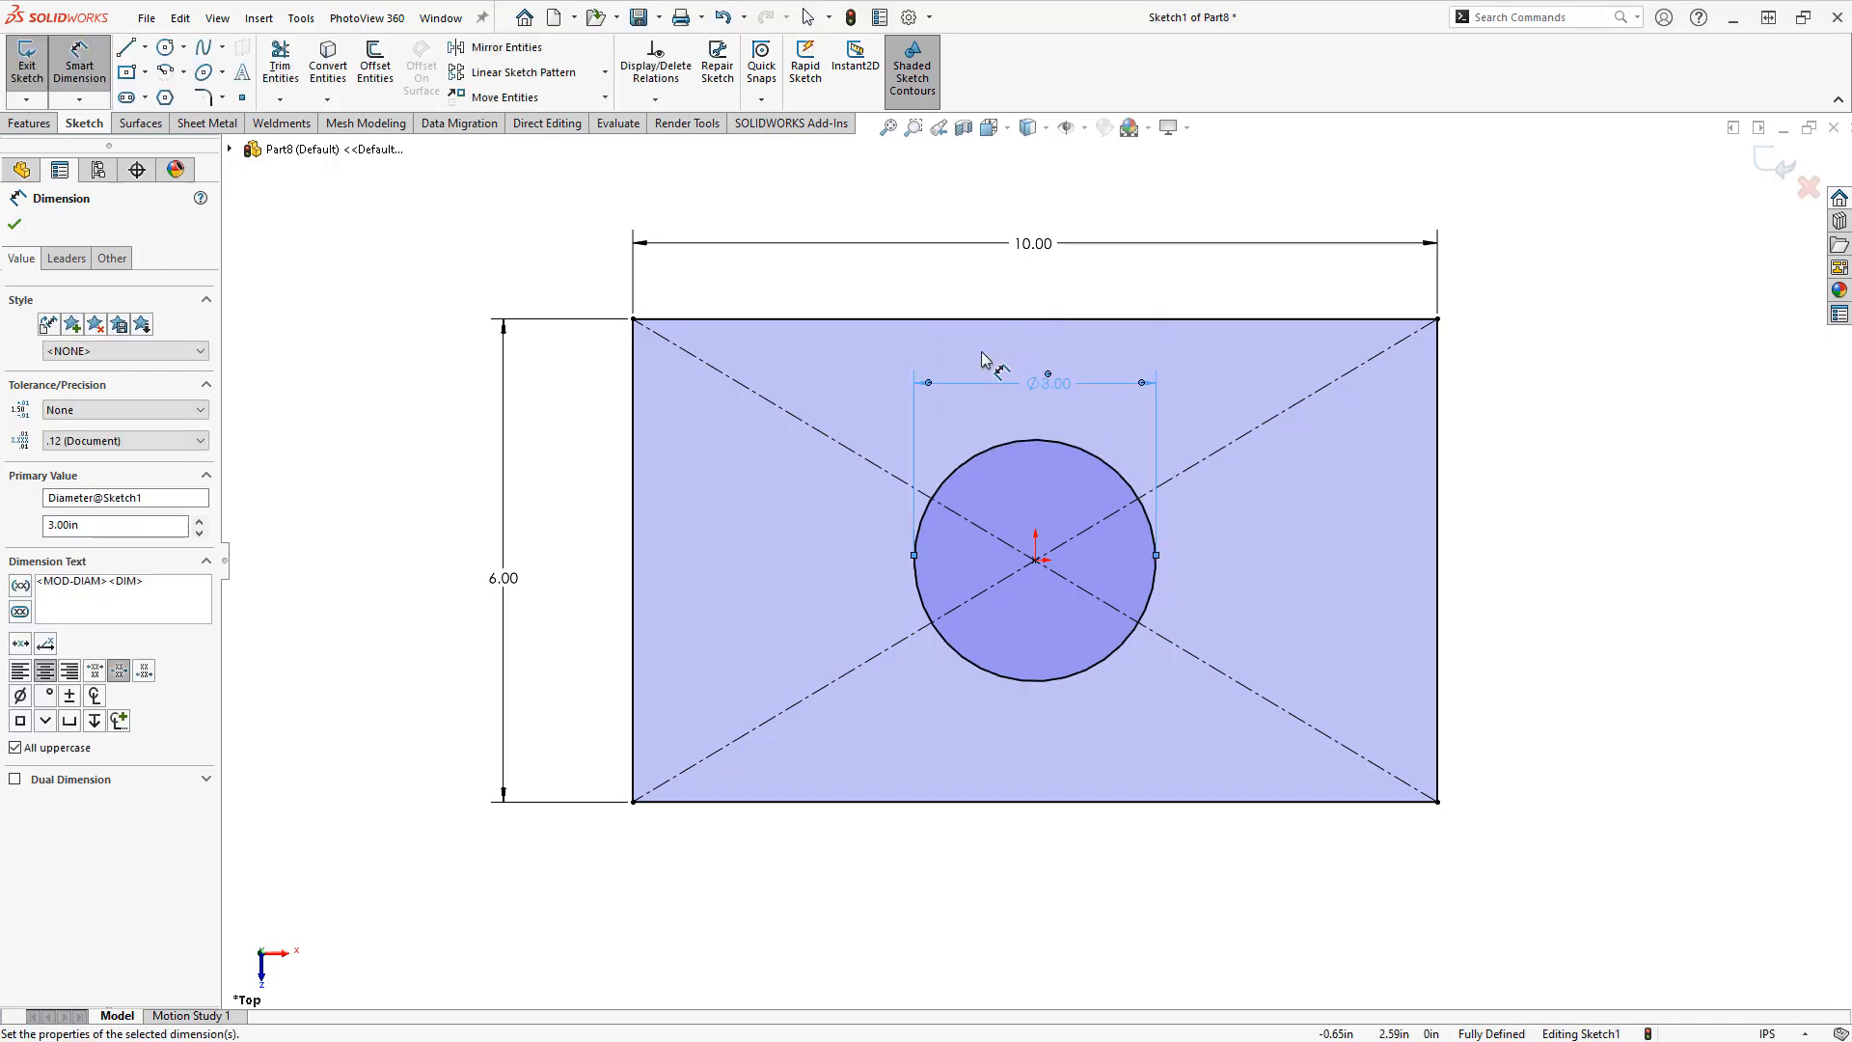
Exit the sketch and set up a blind boss extrude of it with a depth of 1 in
{"action": "left_click", "coordinate": [1763, 170]}
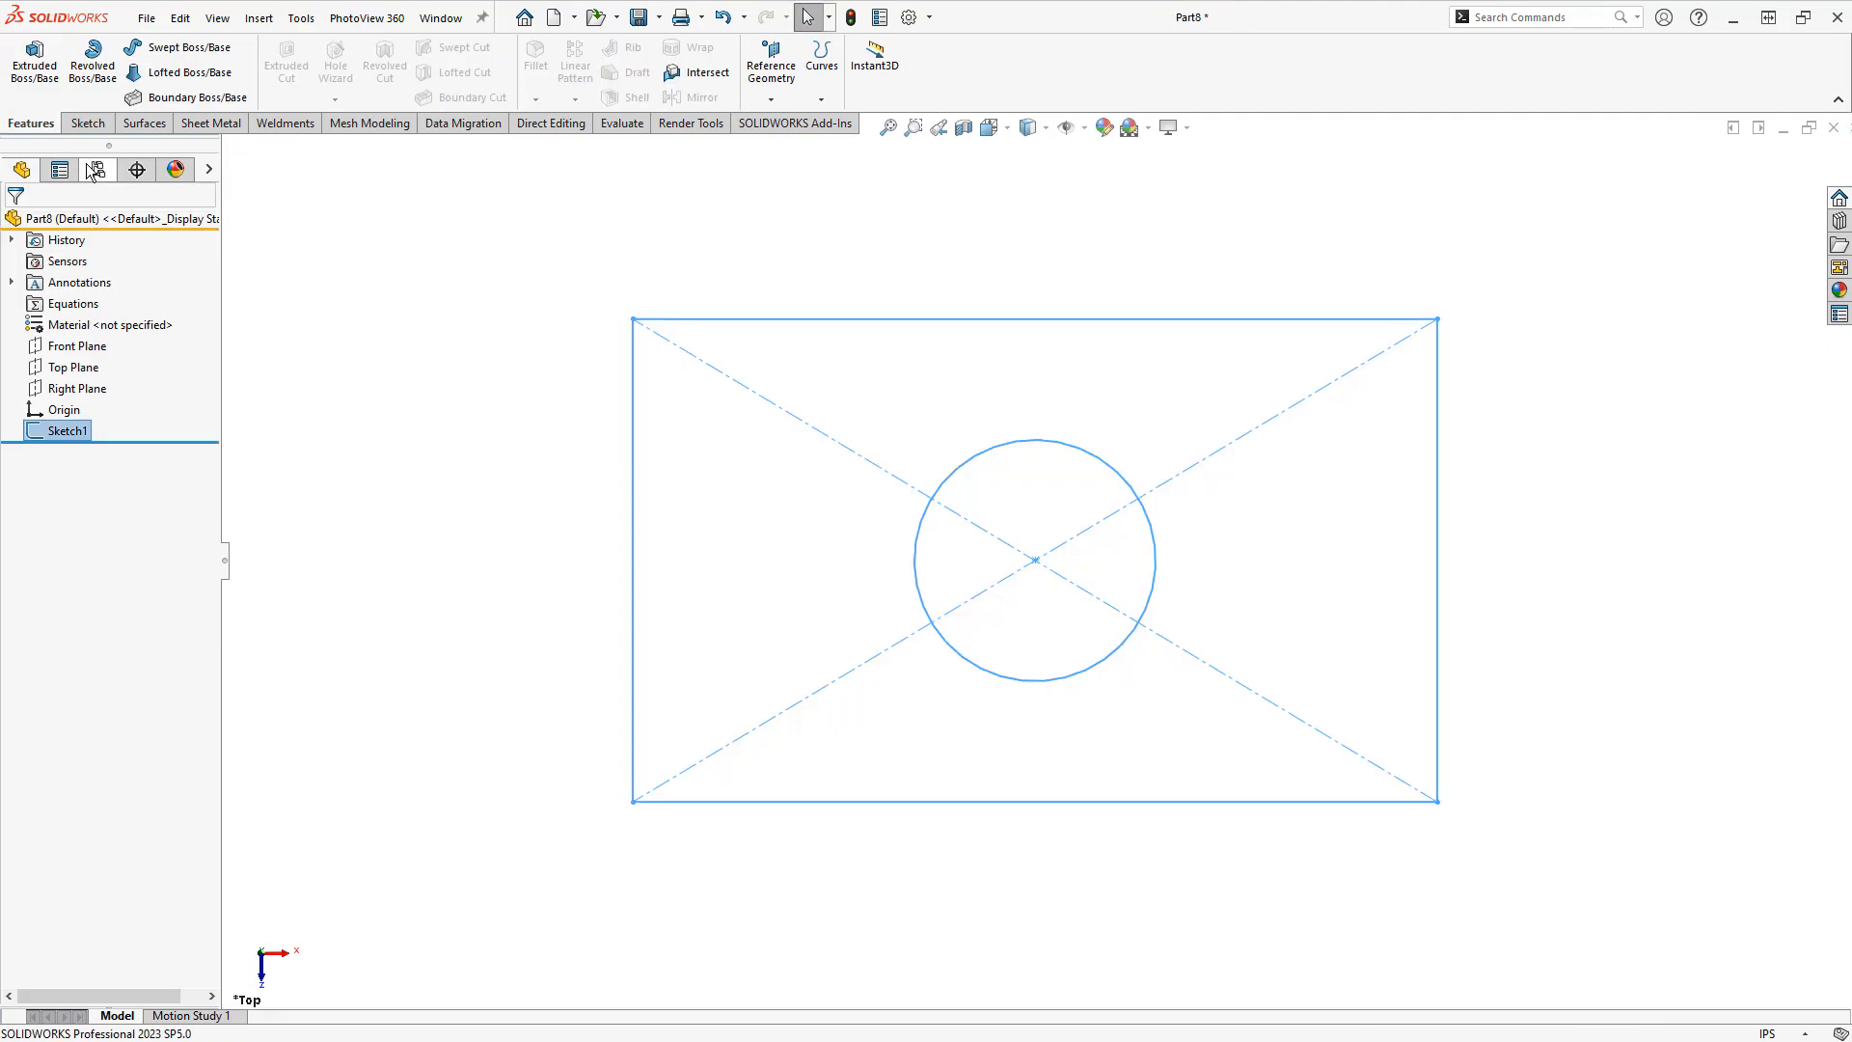
{"action": "left_click", "coordinate": [35, 60]}
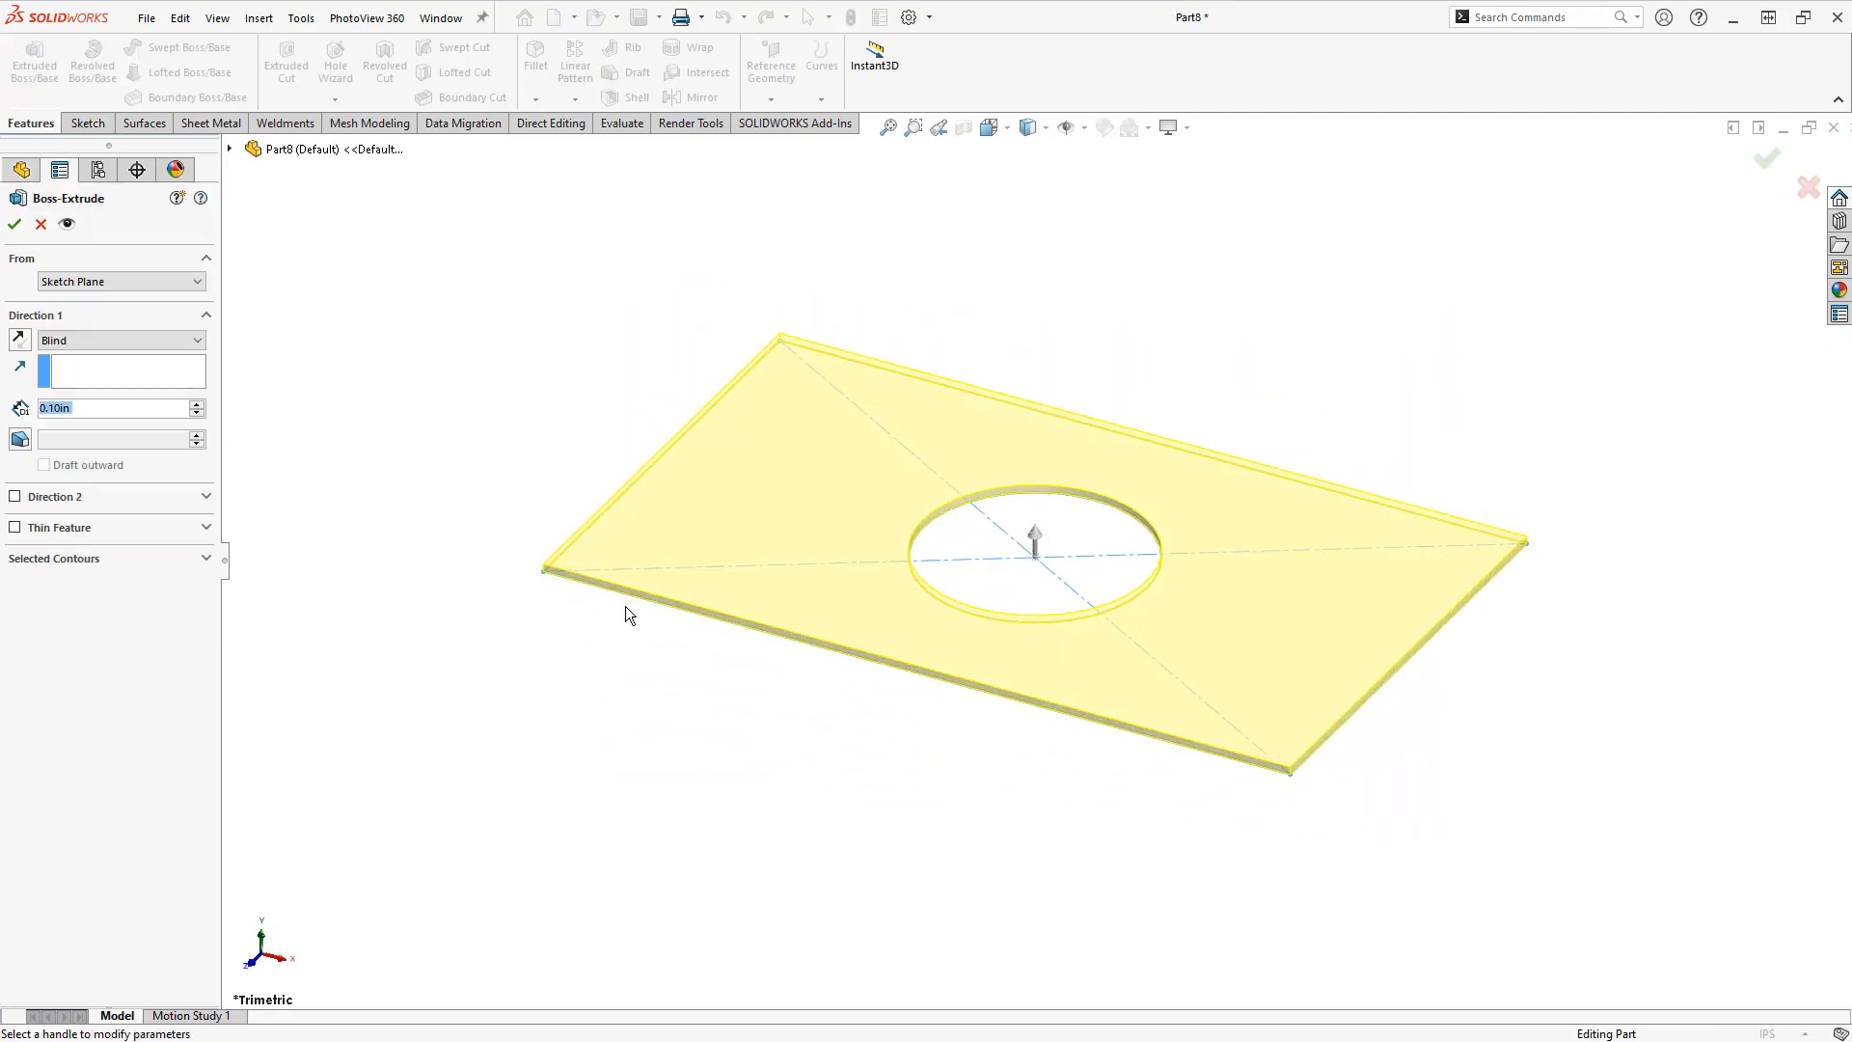
{"action": "left_click_drag", "start_coordinate": [1030, 543], "coordinate": [1037, 497]}
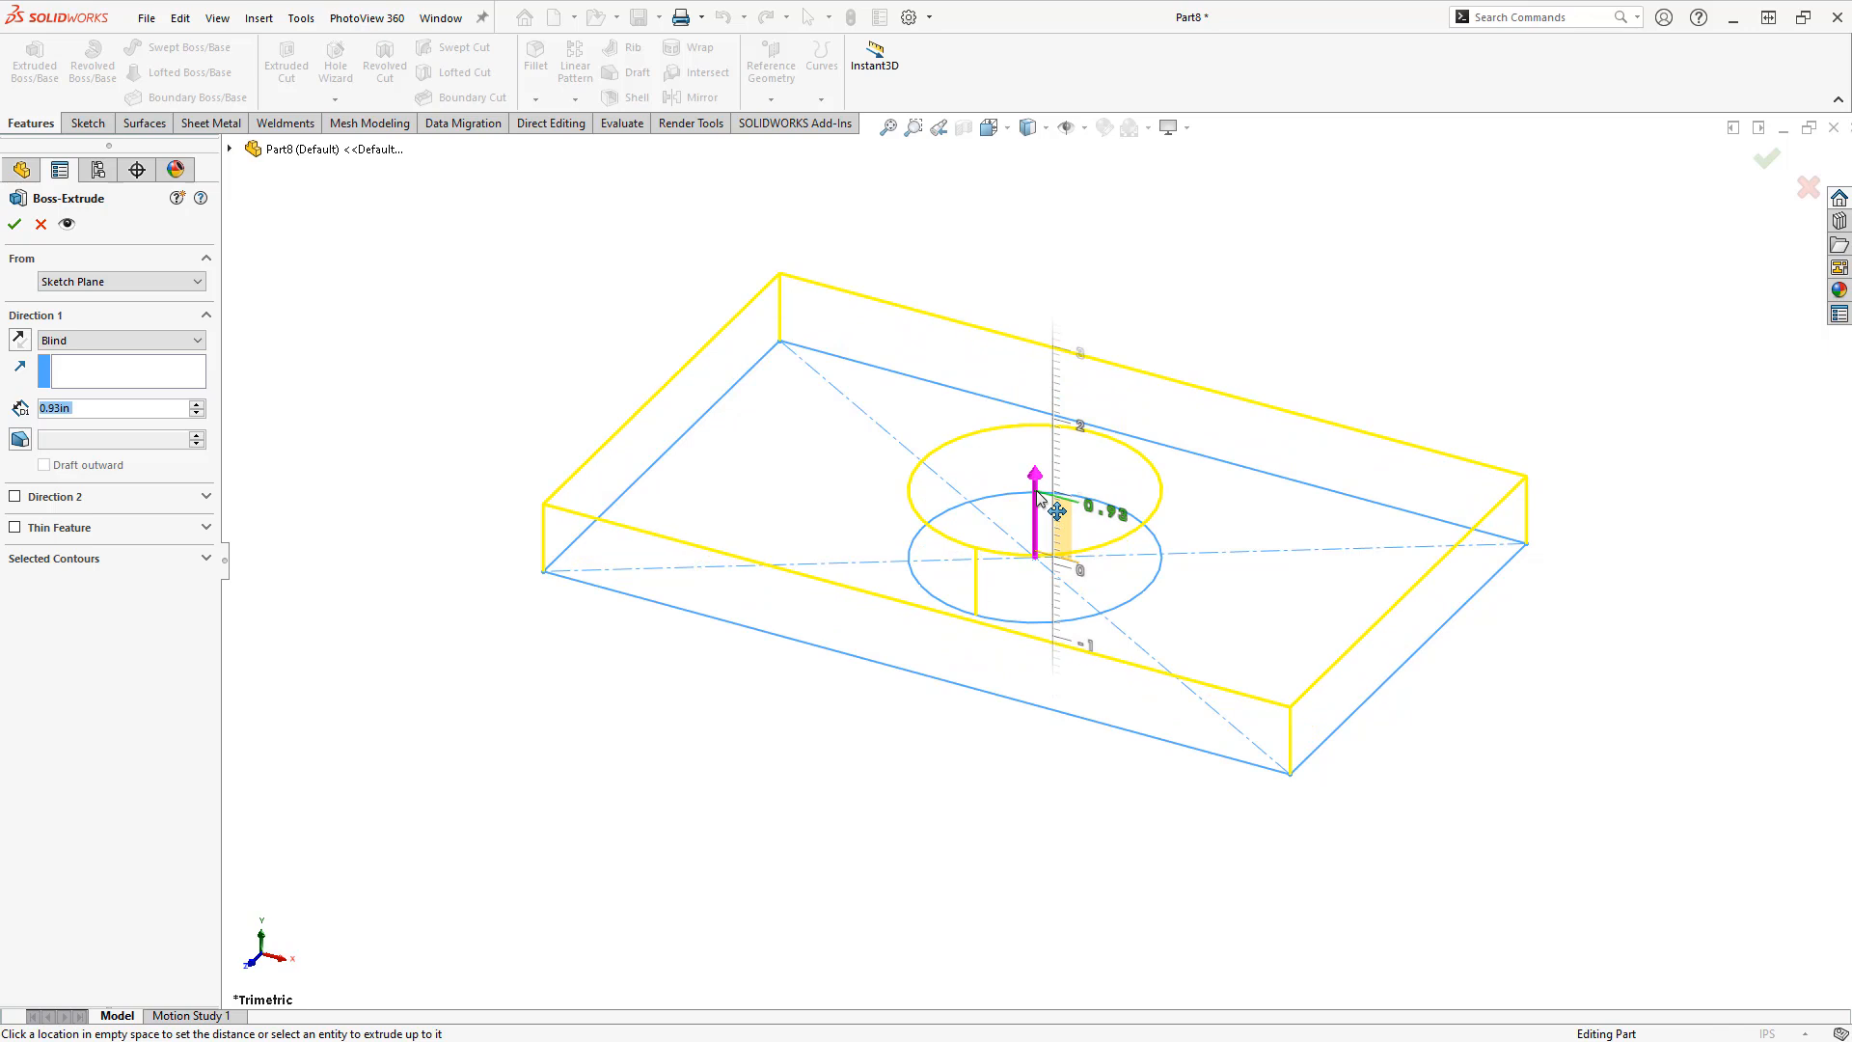
{"action": "type", "text": "1"}
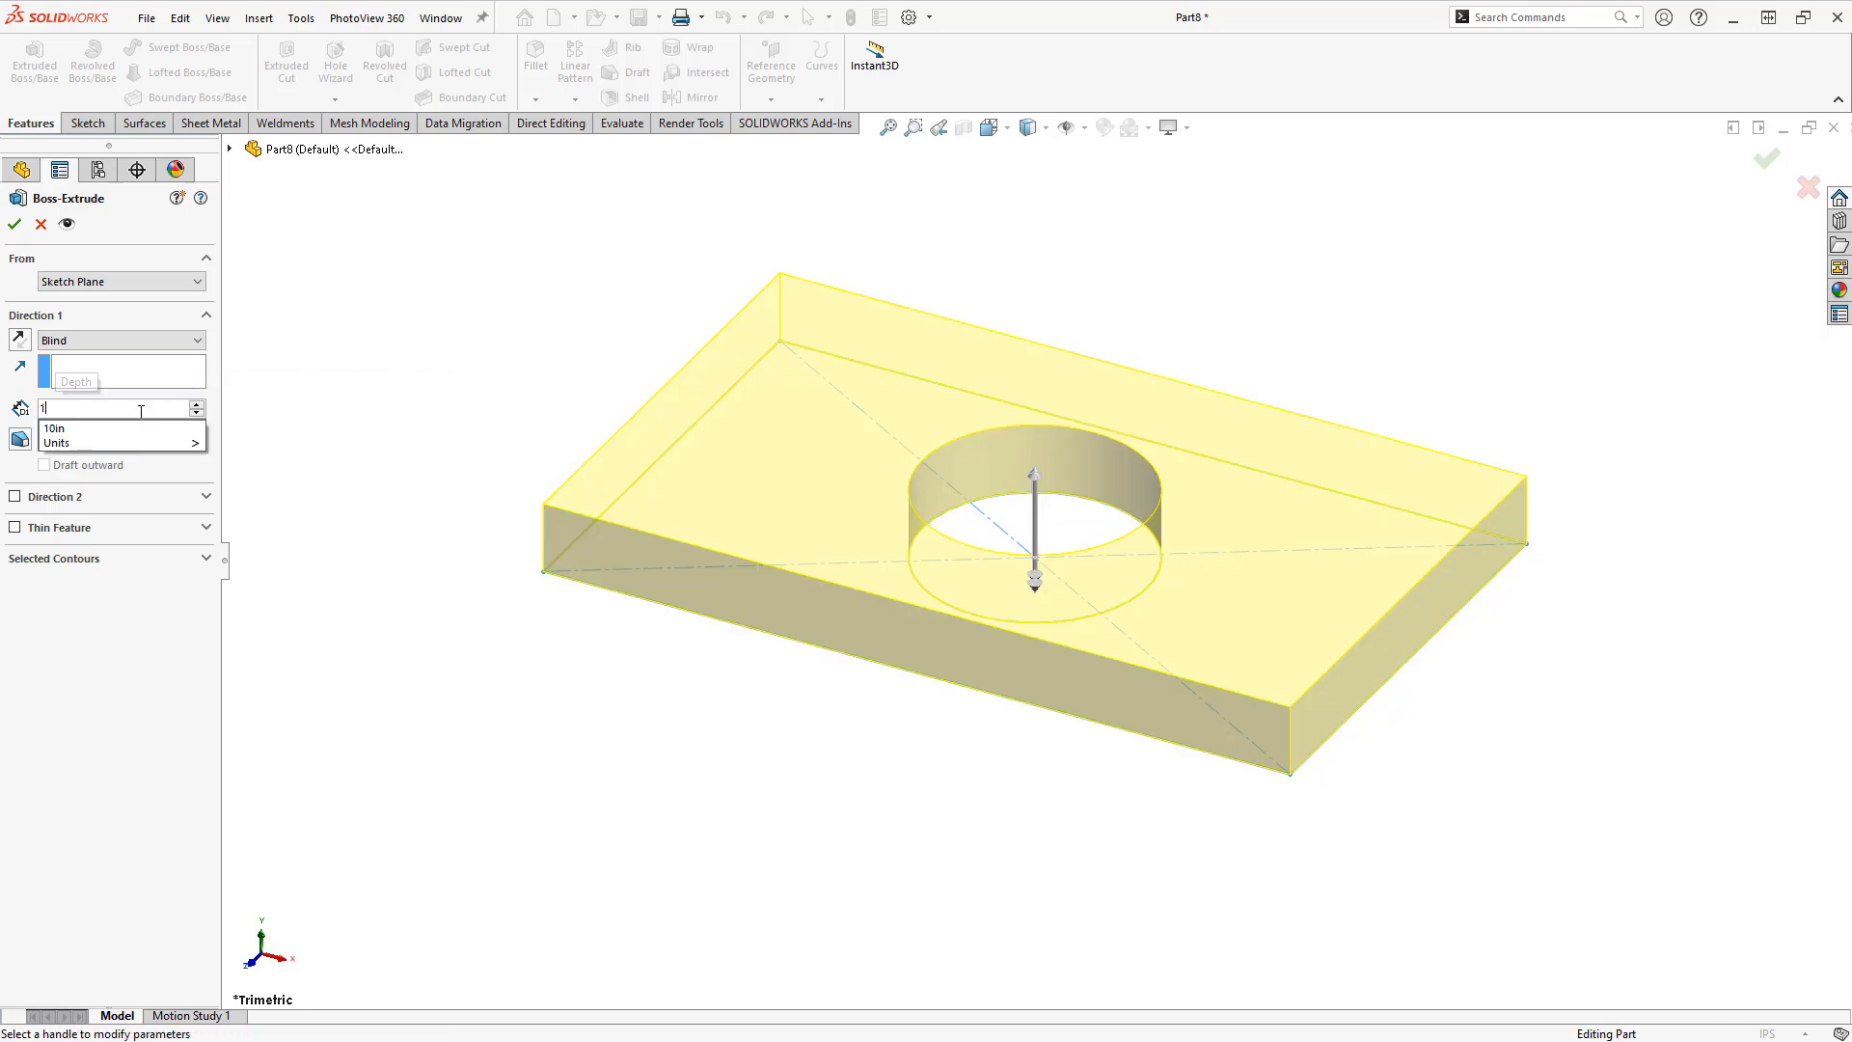
{"action": "key", "text": "Return"}
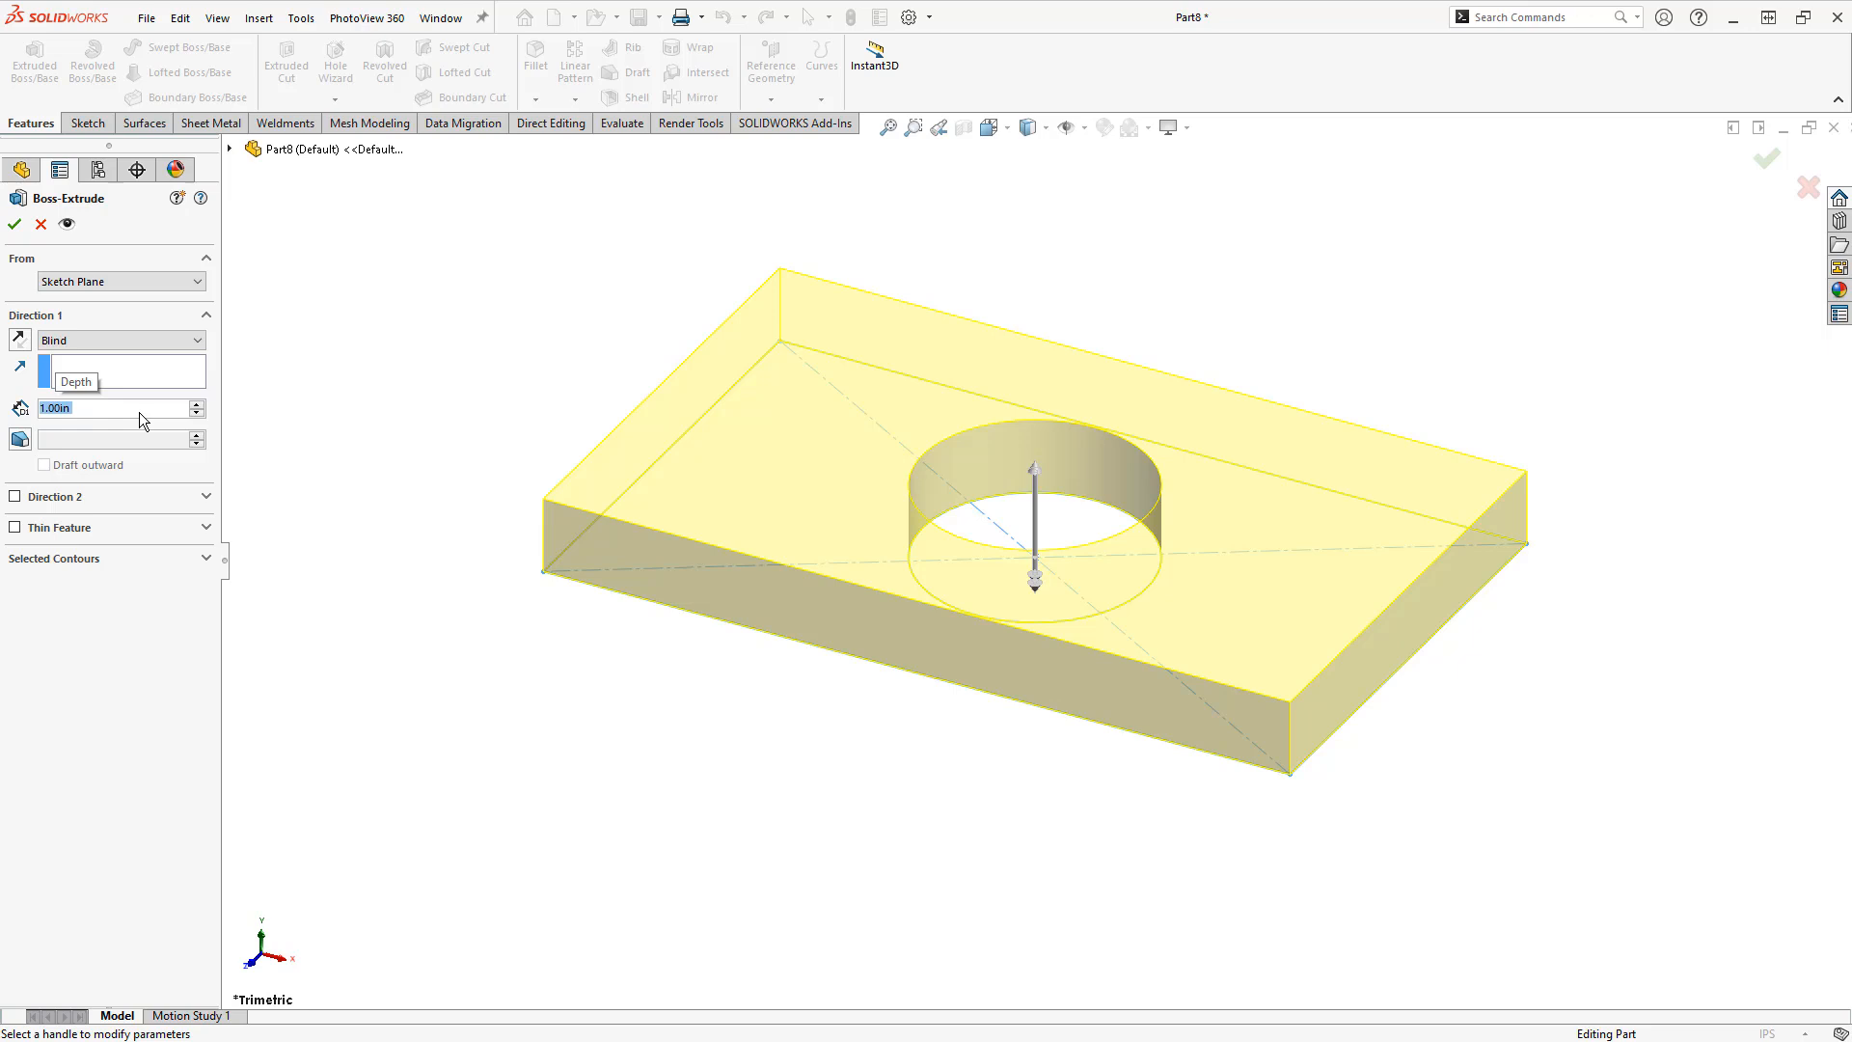
Select both the circle region and the surrounding plate region as extrude contours and finish the solid plate
{"action": "left_click", "coordinate": [142, 558]}
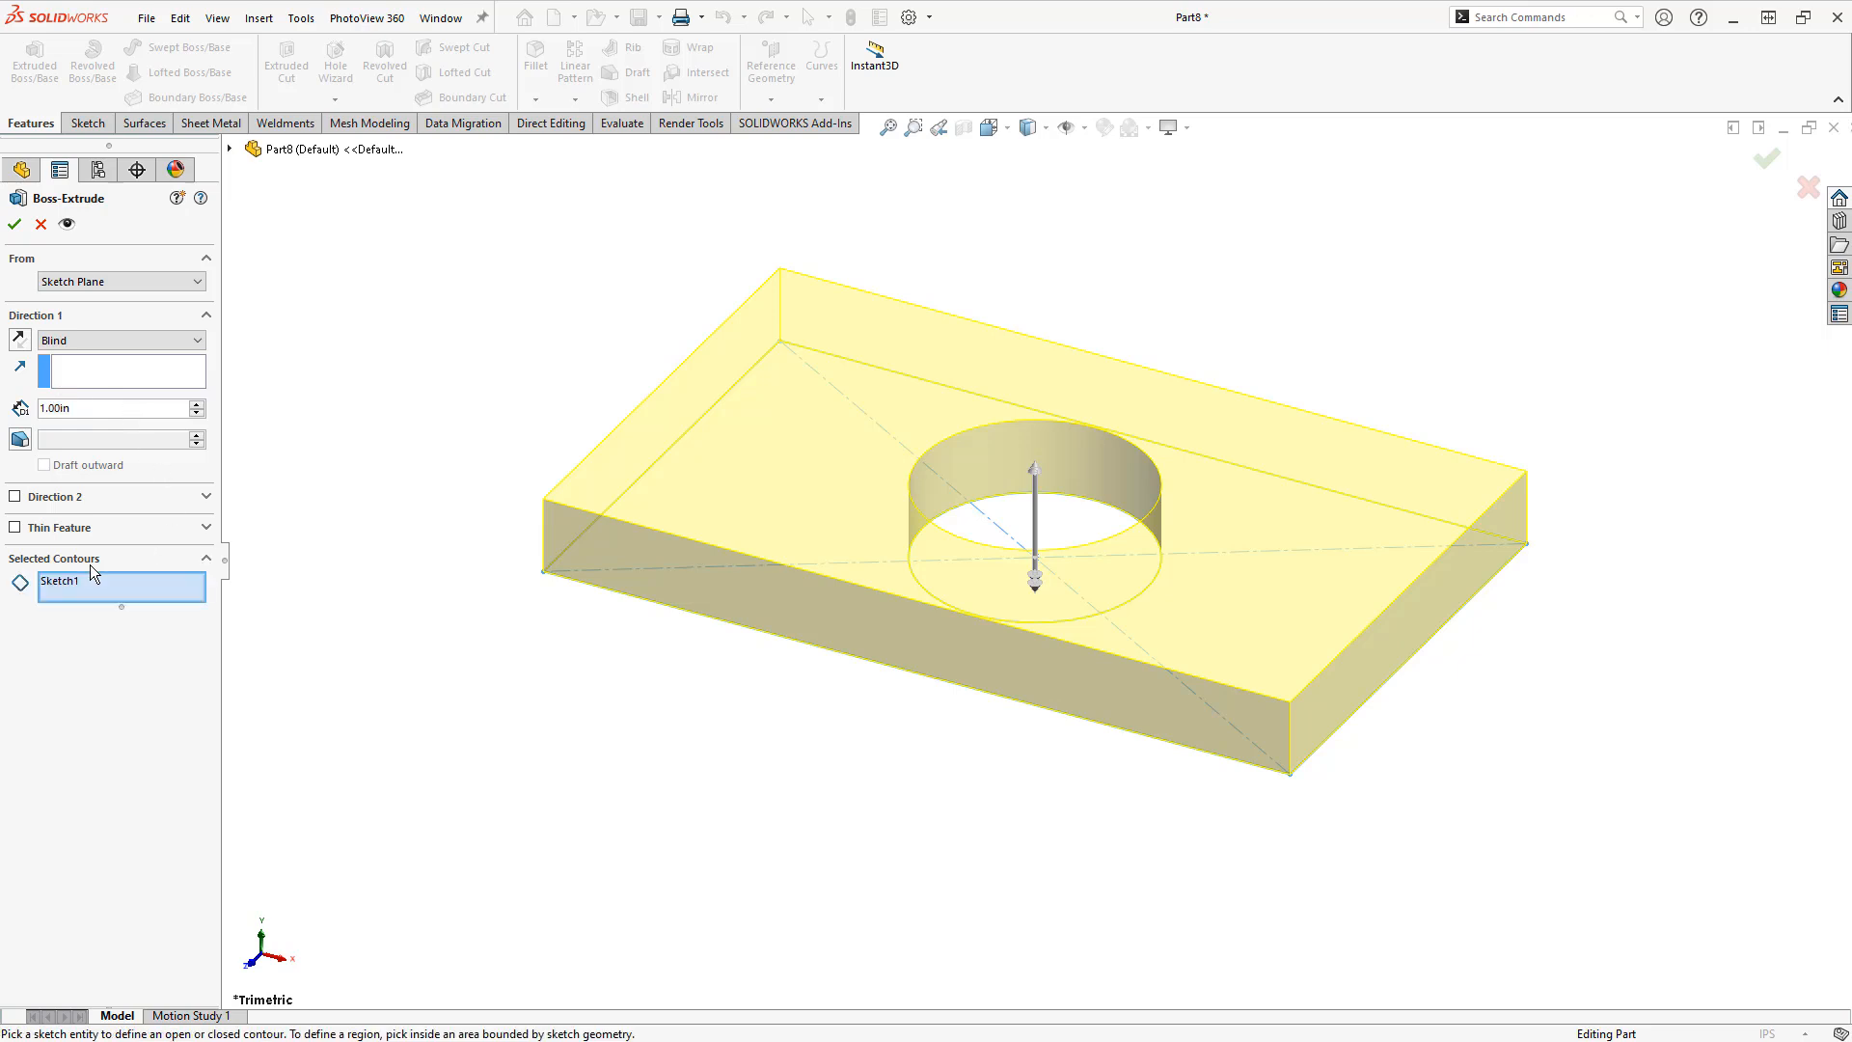
{"action": "left_click", "coordinate": [1025, 536]}
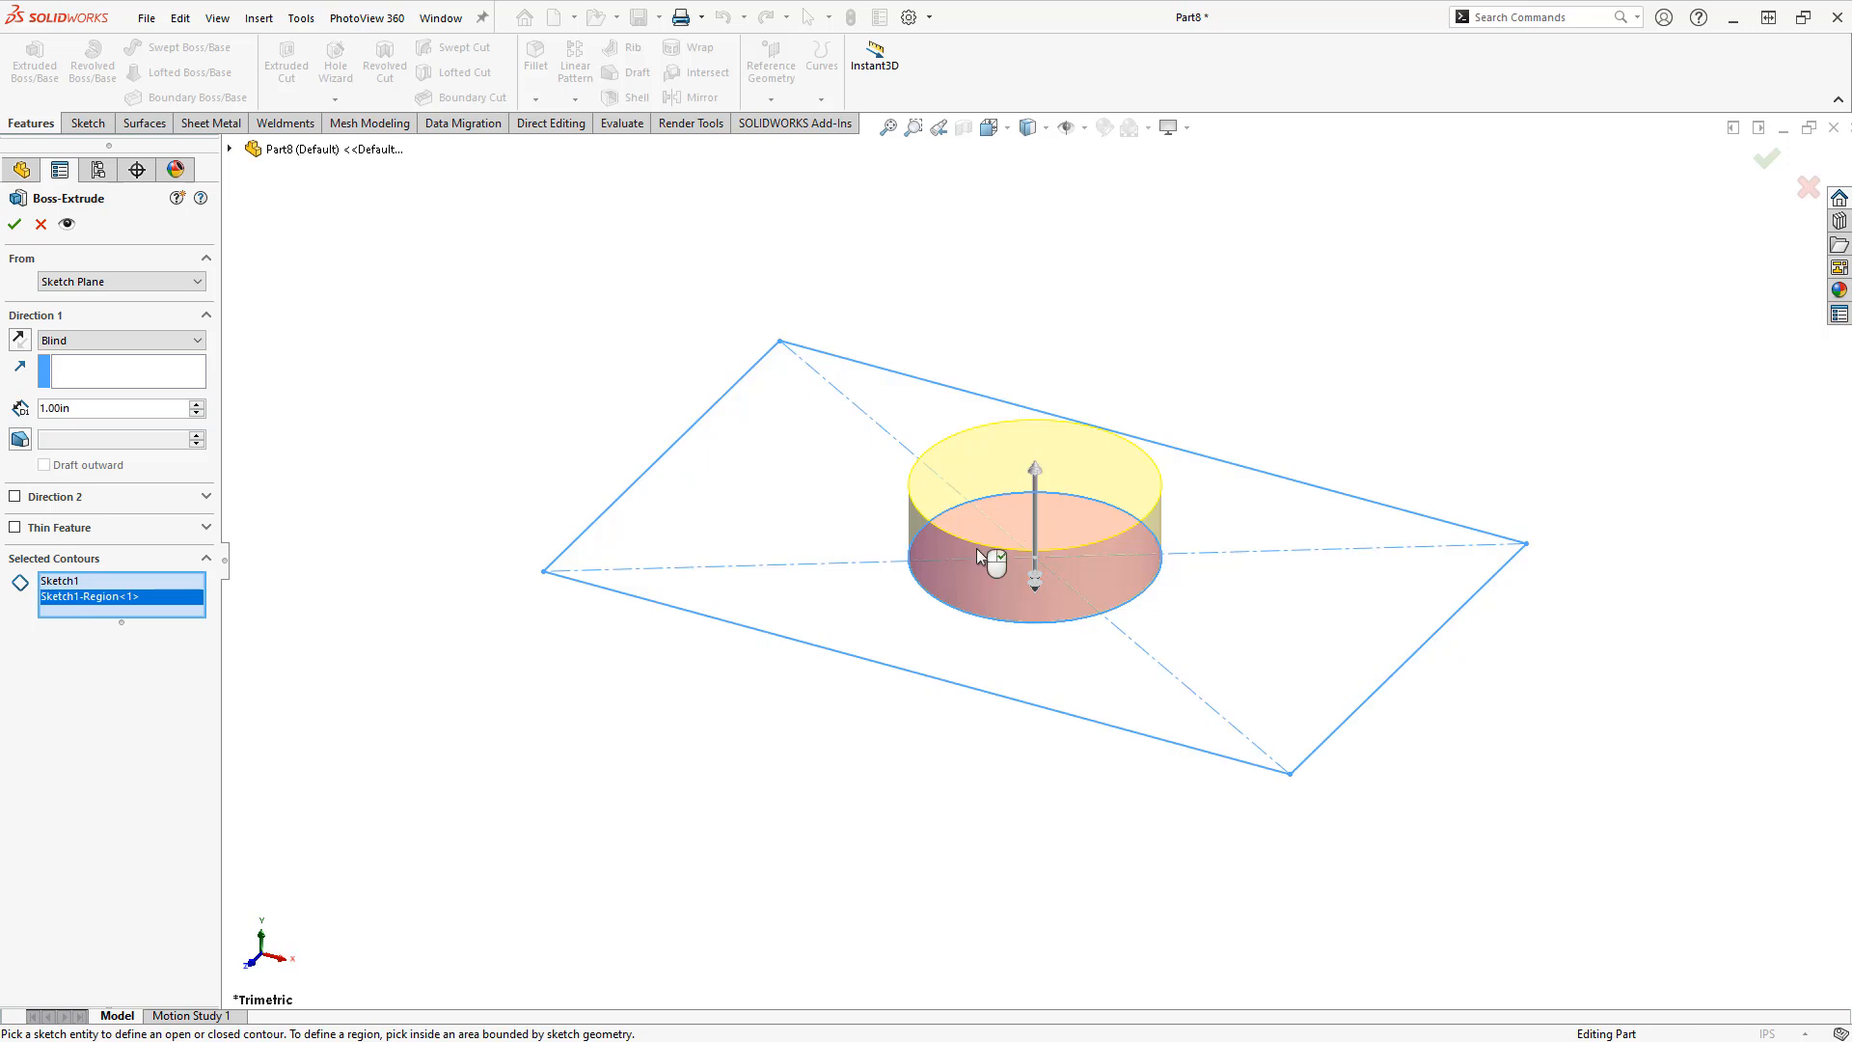
{"action": "left_click", "coordinate": [873, 604]}
{"action": "left_click", "coordinate": [14, 224]}
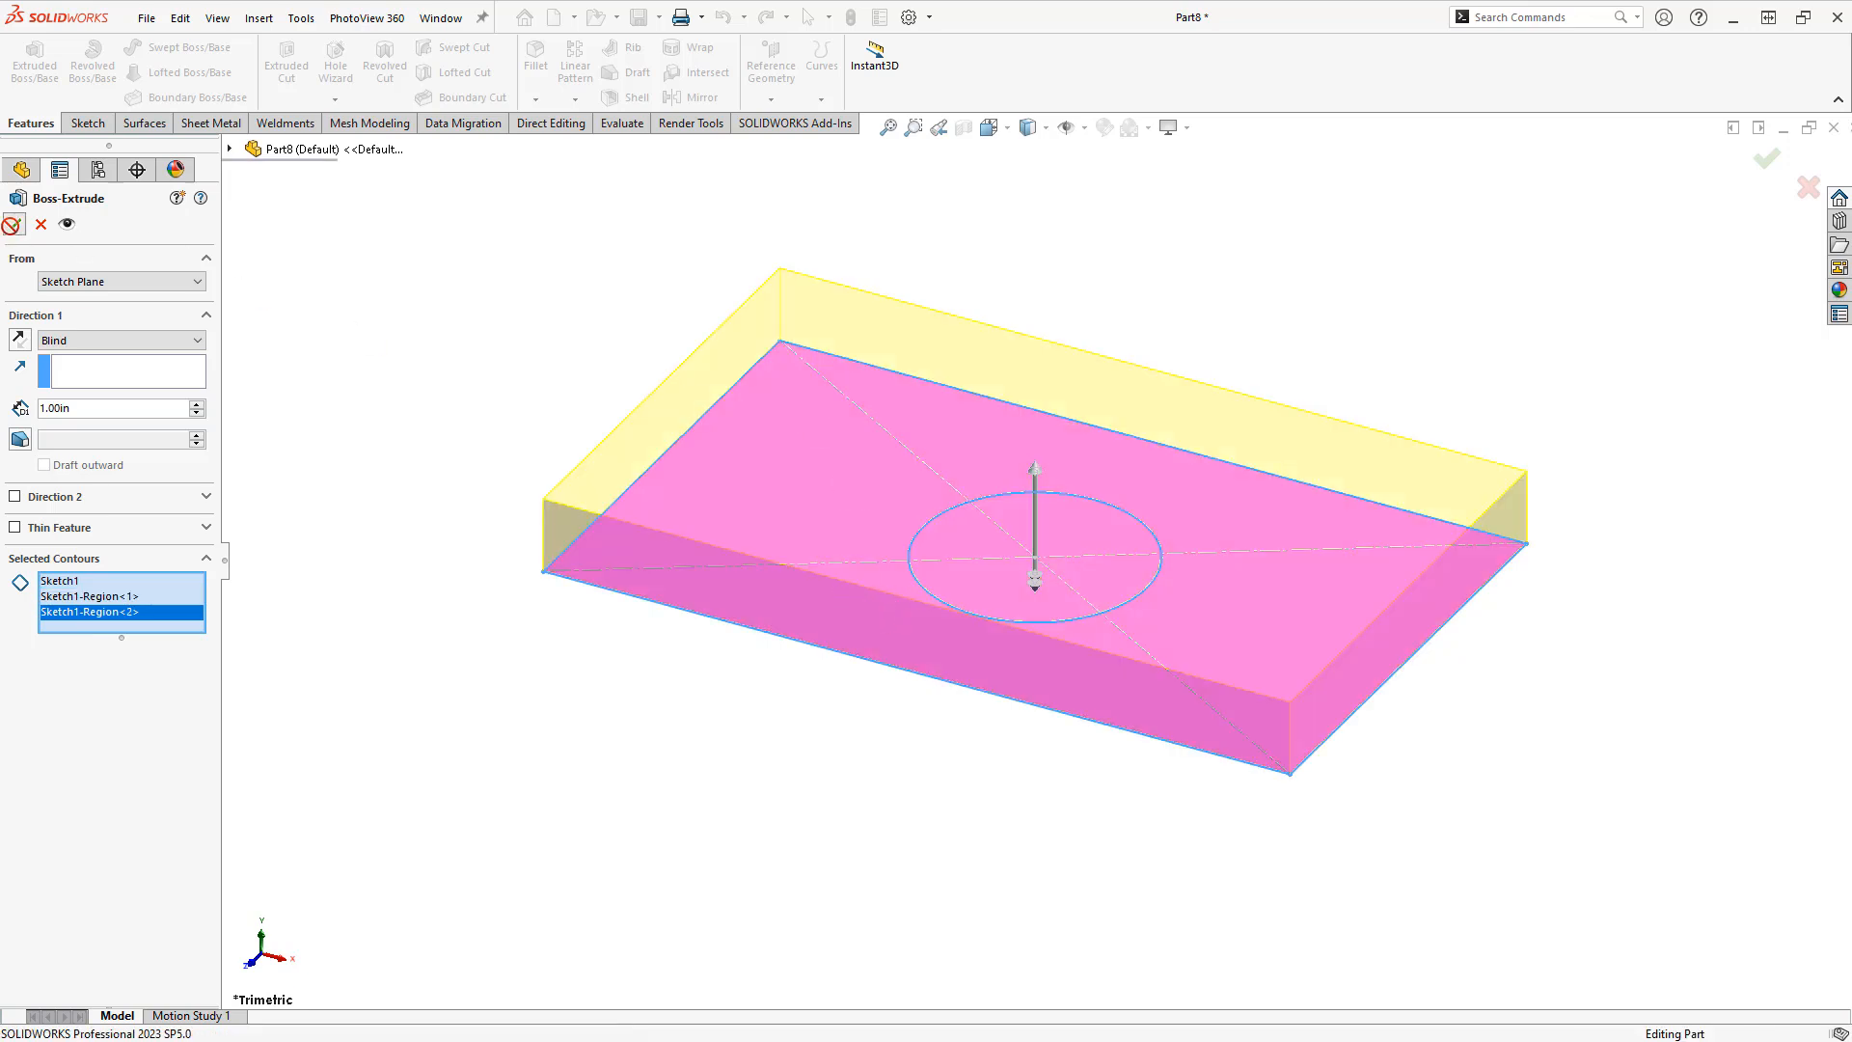
Show the base sketch contained in the Boss-Extrude1 feature
{"action": "left_click", "coordinate": [11, 452]}
{"action": "left_click", "coordinate": [57, 470]}
{"action": "left_click", "coordinate": [61, 443]}
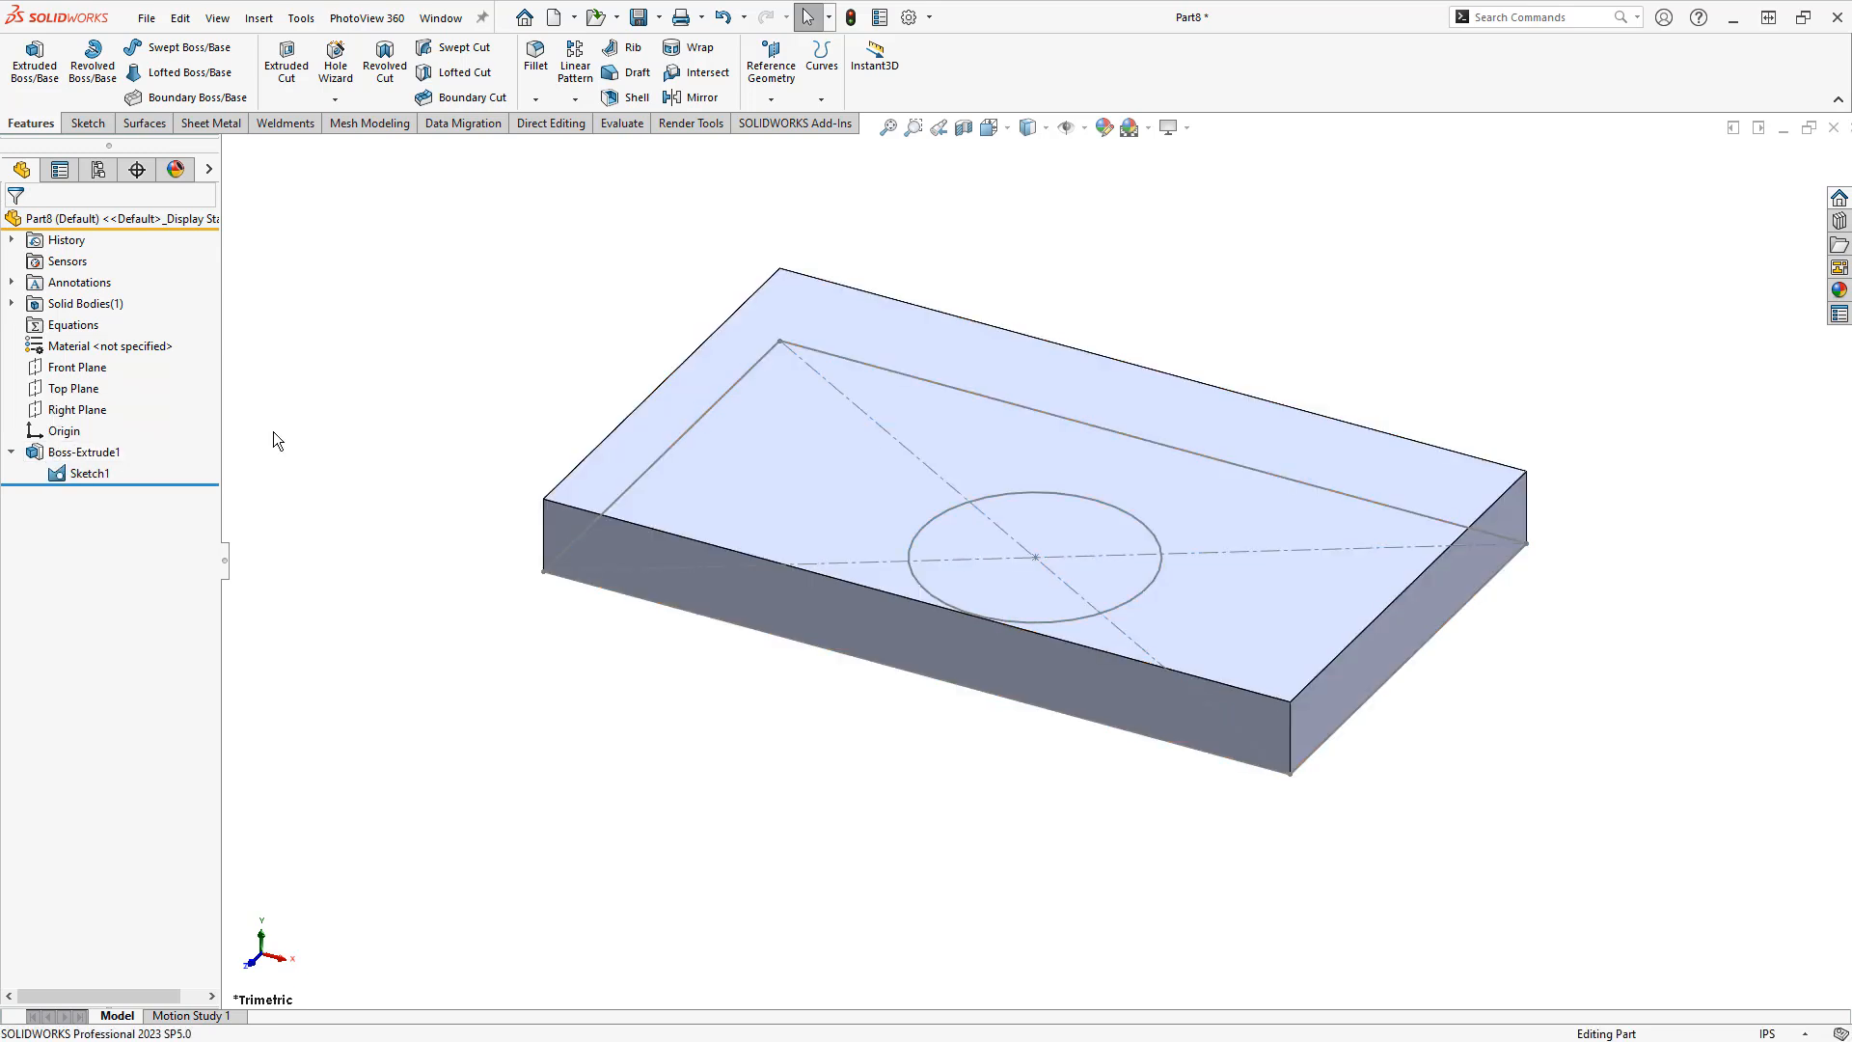
Cut the sketch's circle Through All, with the direction reversed upward through the plate, and rename the cut feature Hole
{"action": "left_click", "coordinate": [279, 70]}
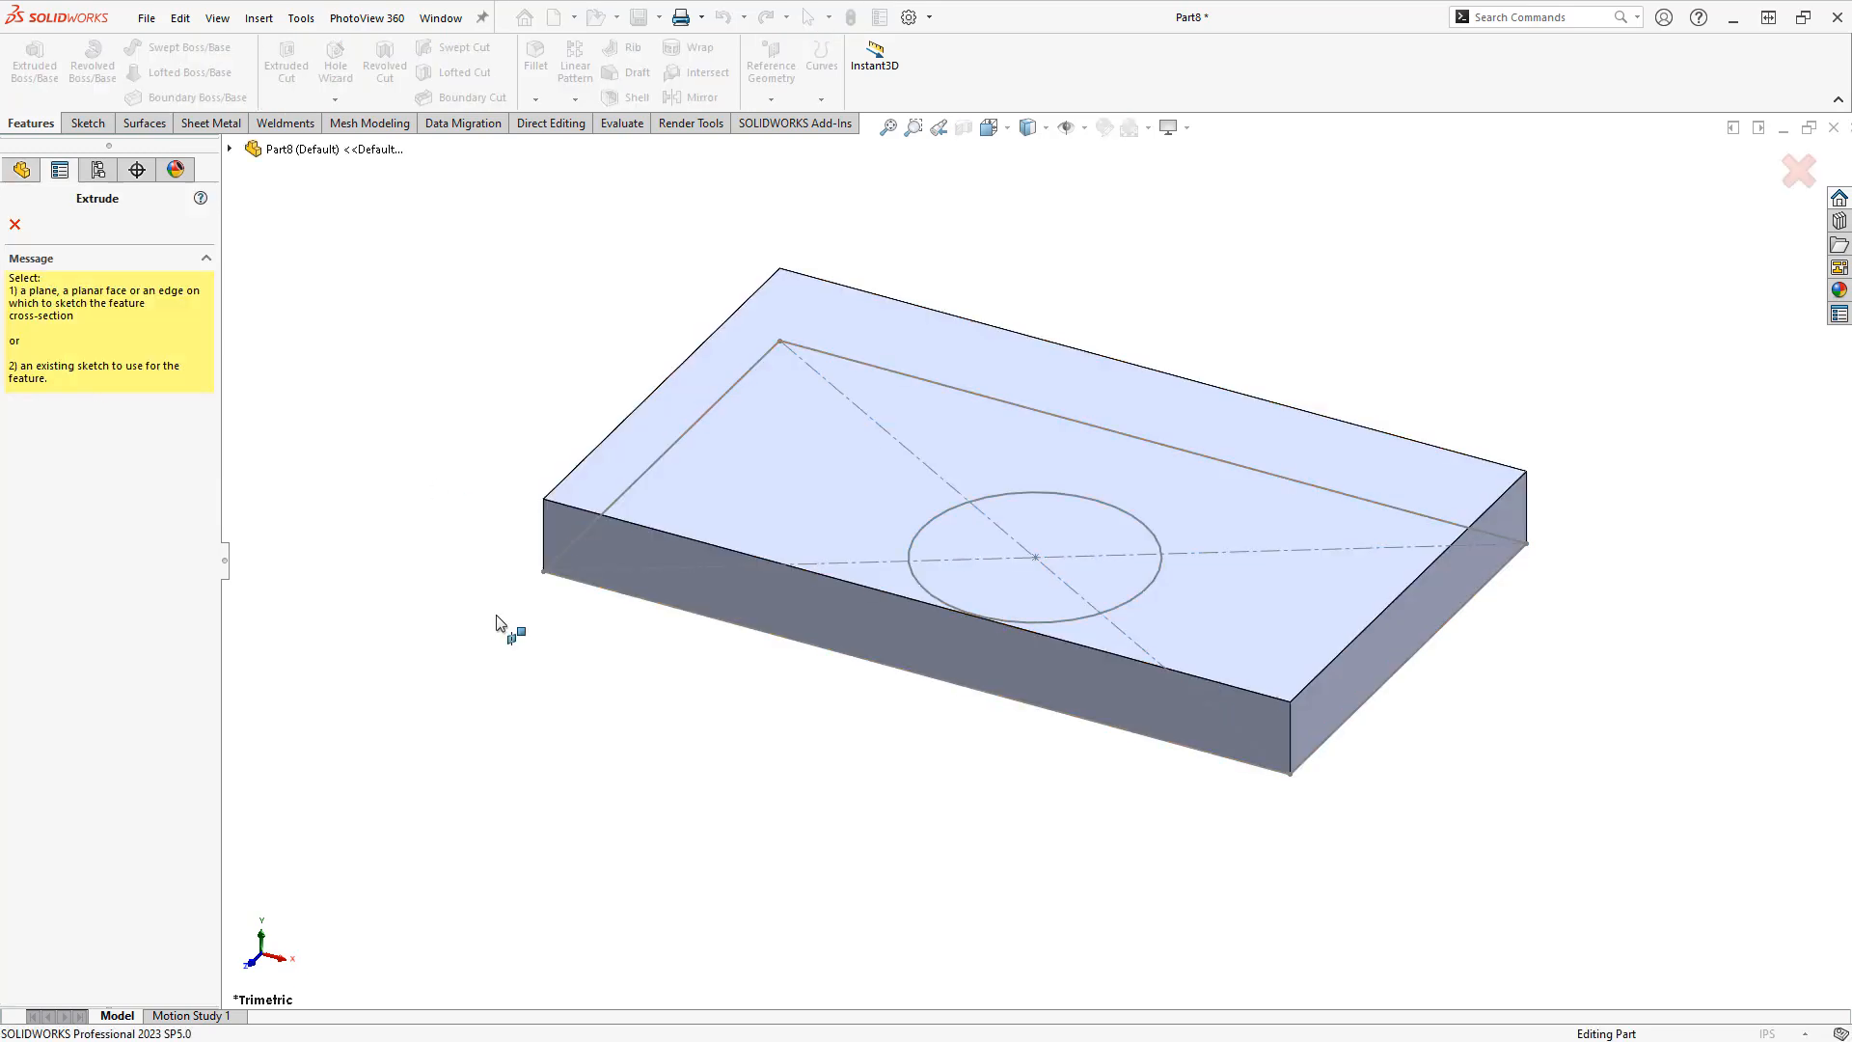
{"action": "left_click", "coordinate": [1083, 618]}
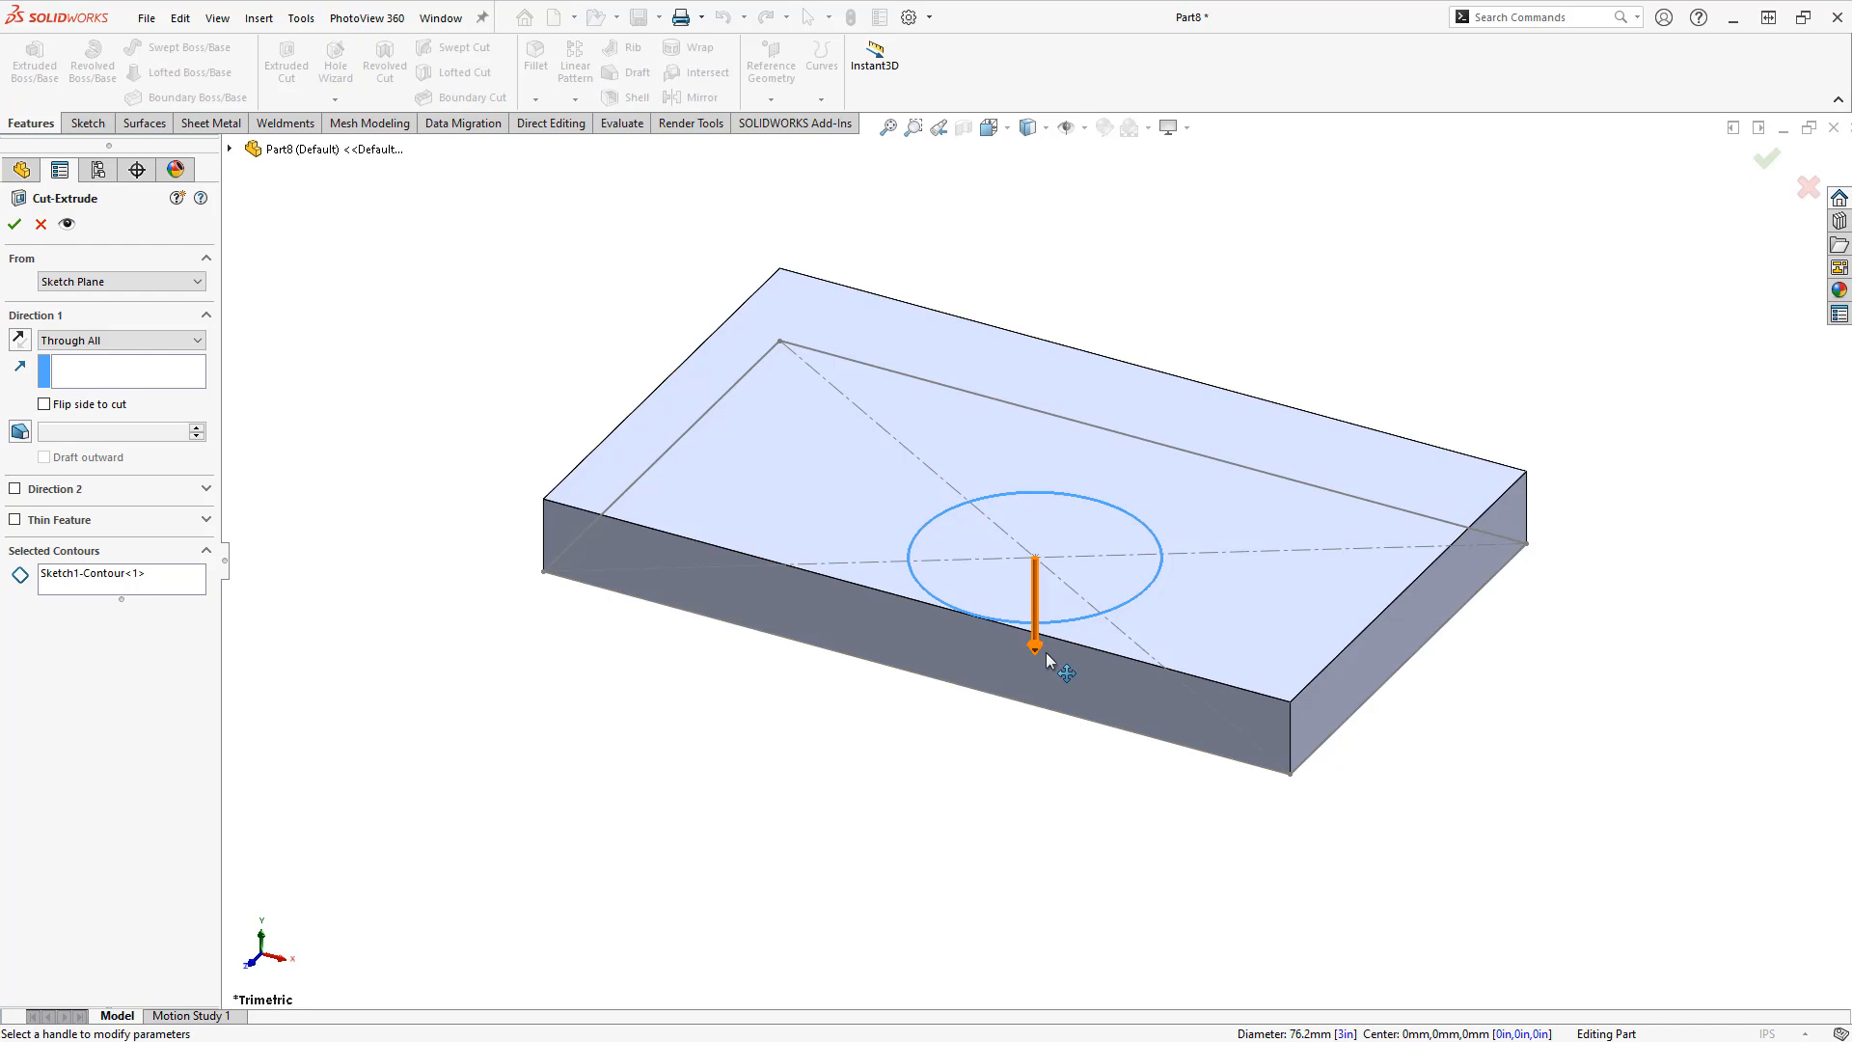
{"action": "left_click", "coordinate": [17, 340]}
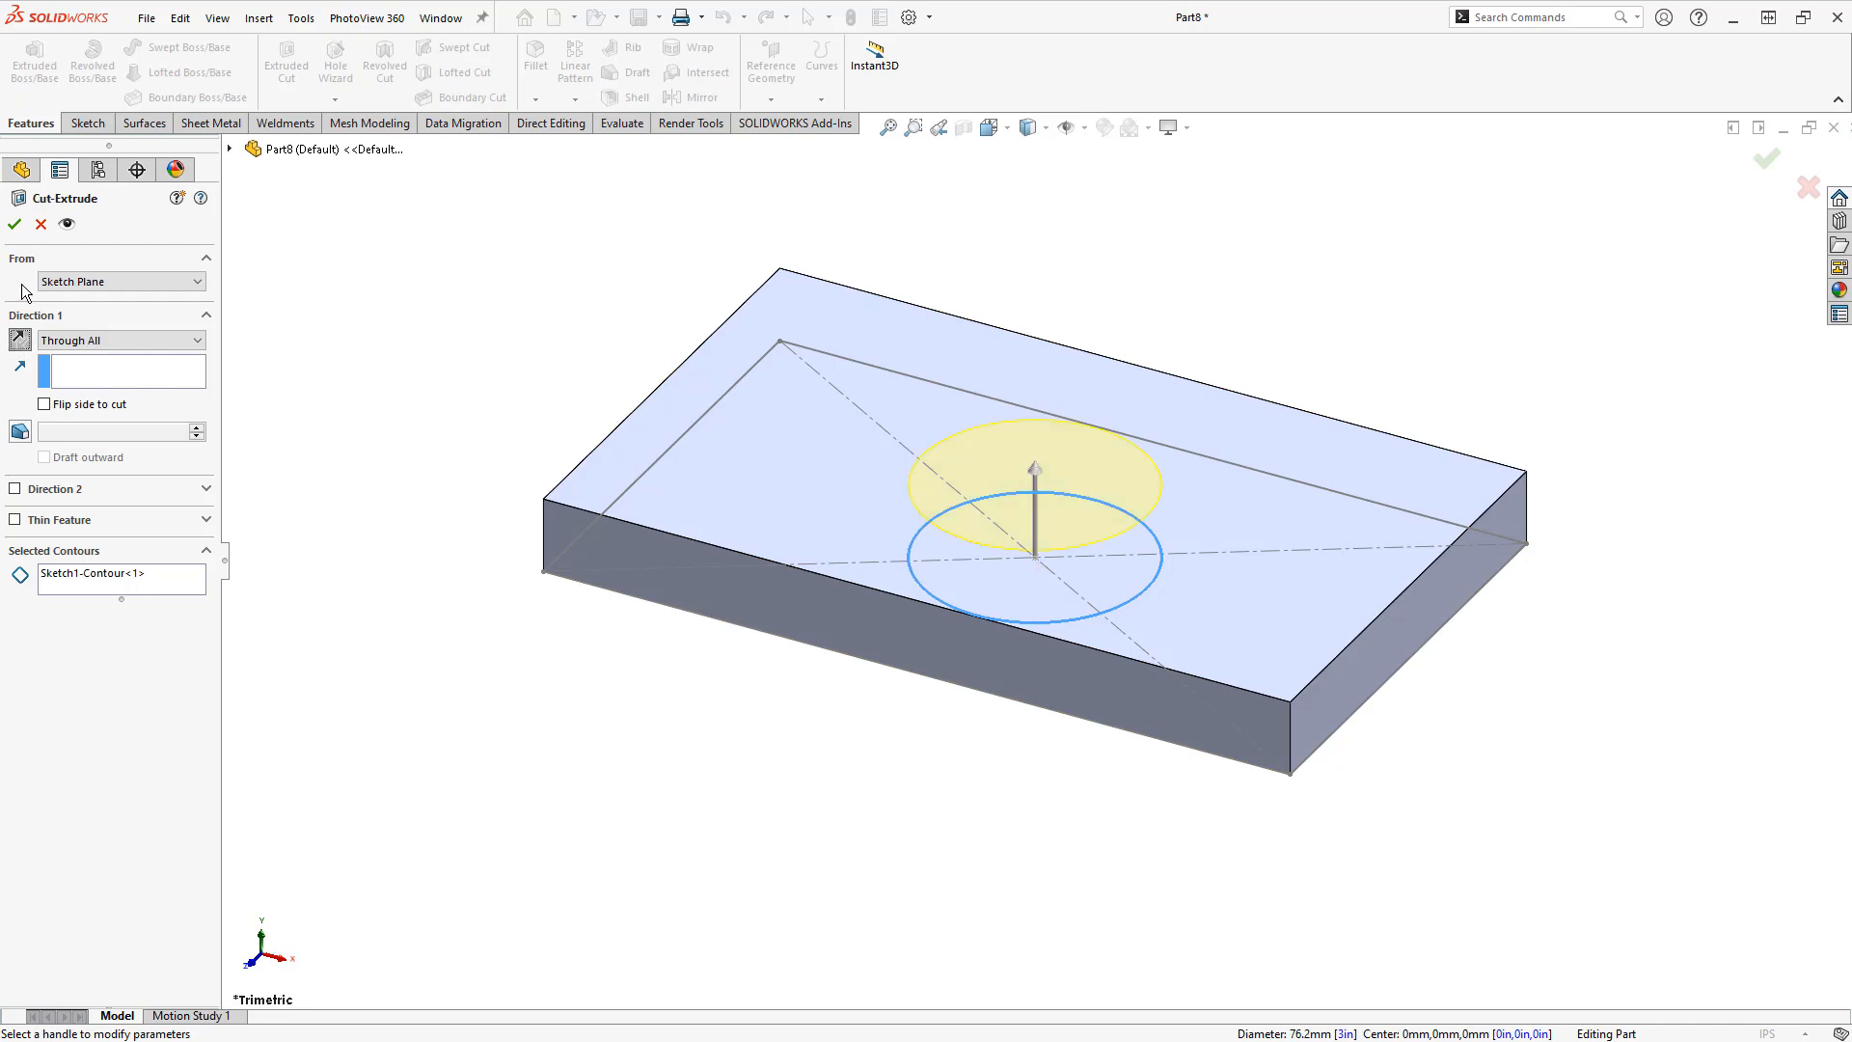
{"action": "left_click", "coordinate": [15, 224]}
{"action": "left_click", "coordinate": [96, 493]}
{"action": "left_click", "coordinate": [96, 493]}
{"action": "type", "text": "Hole"}
{"action": "key", "text": "Return"}
Rename the boss extrude feature Base Plate and hide its sketch
{"action": "left_click", "coordinate": [93, 455]}
{"action": "left_click", "coordinate": [92, 455]}
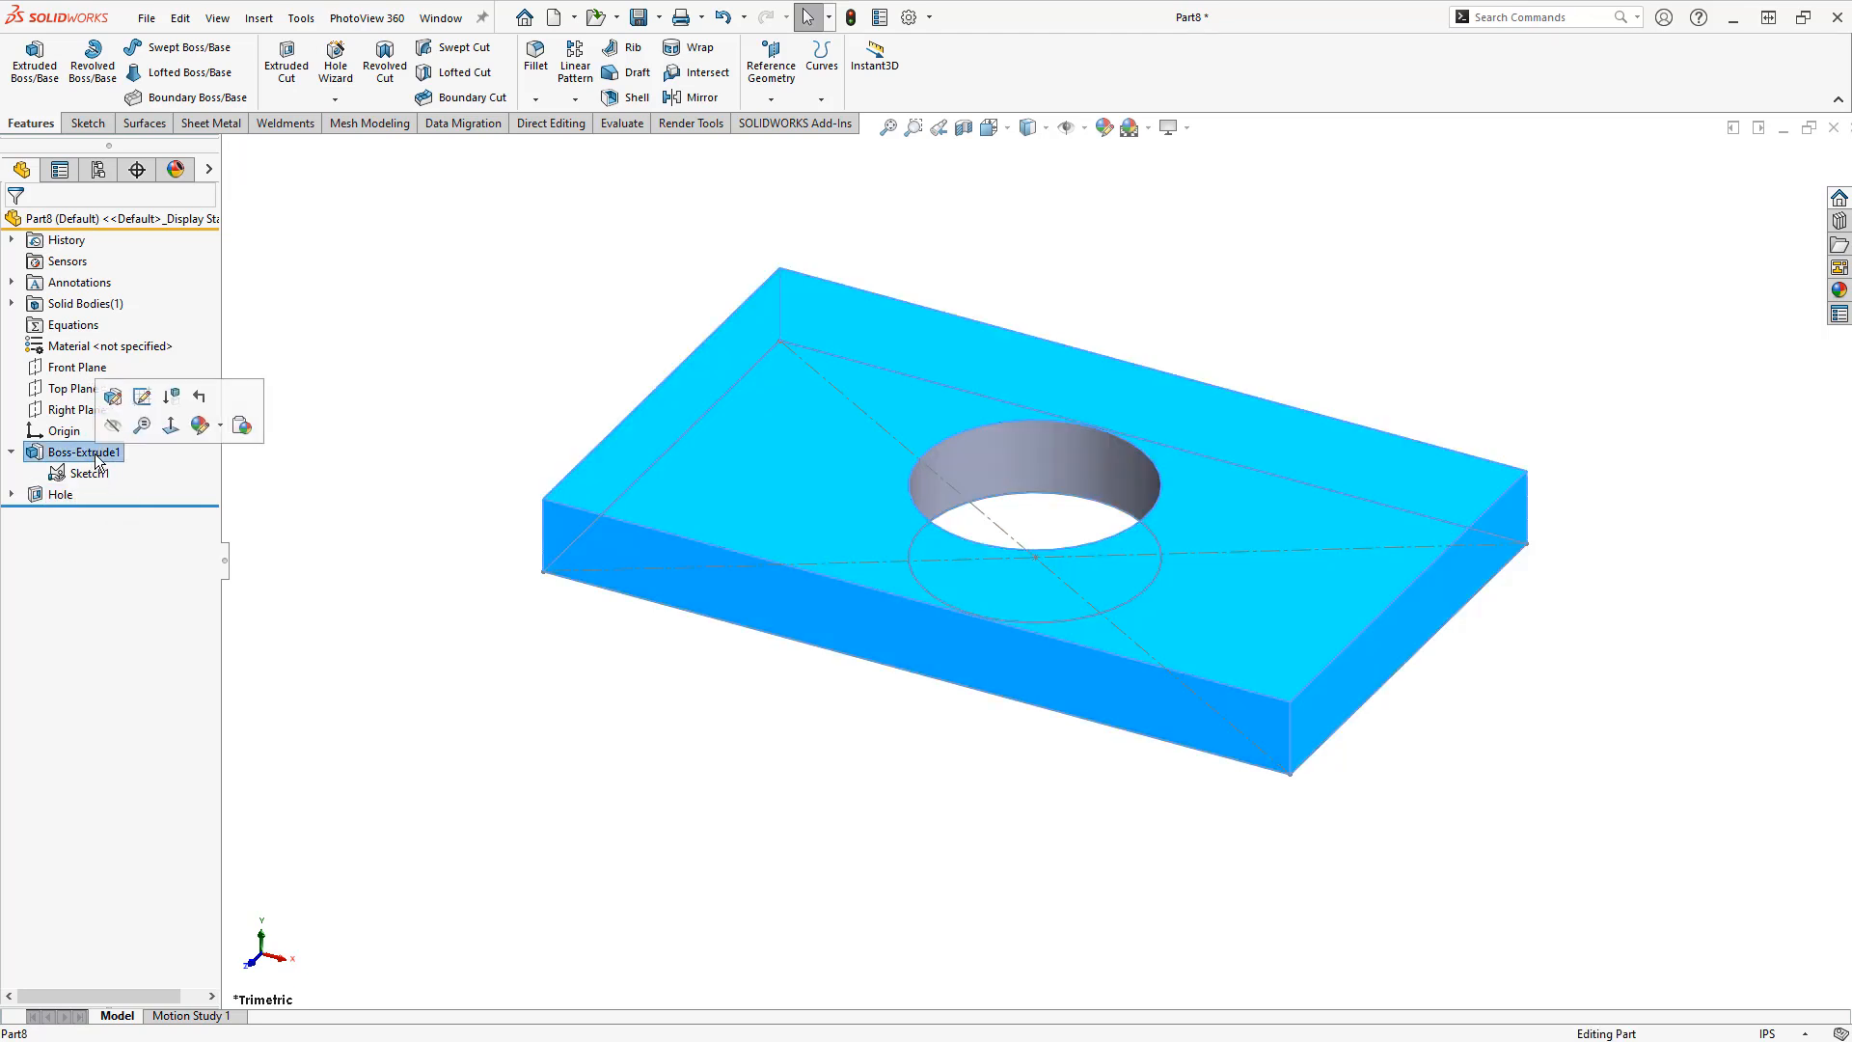
{"action": "type", "text": "Base Plate"}
{"action": "key", "text": "Return"}
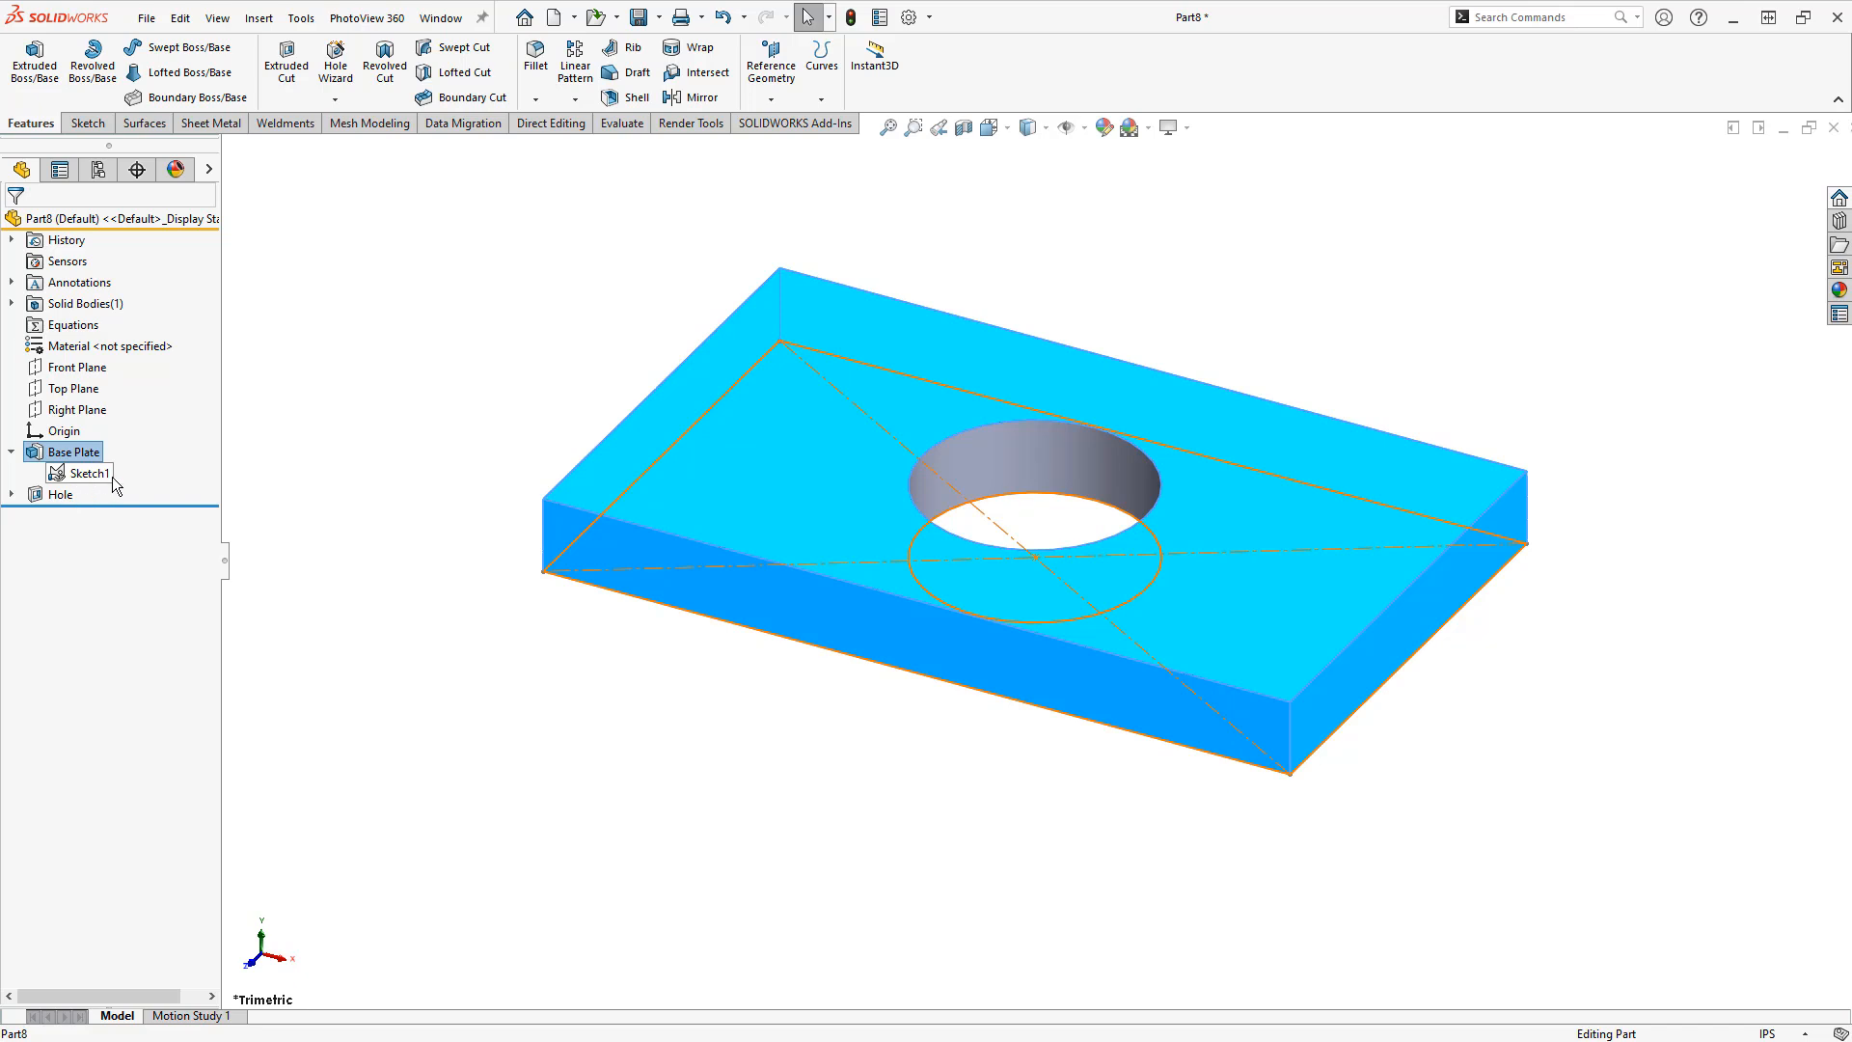
{"action": "left_click", "coordinate": [328, 419]}
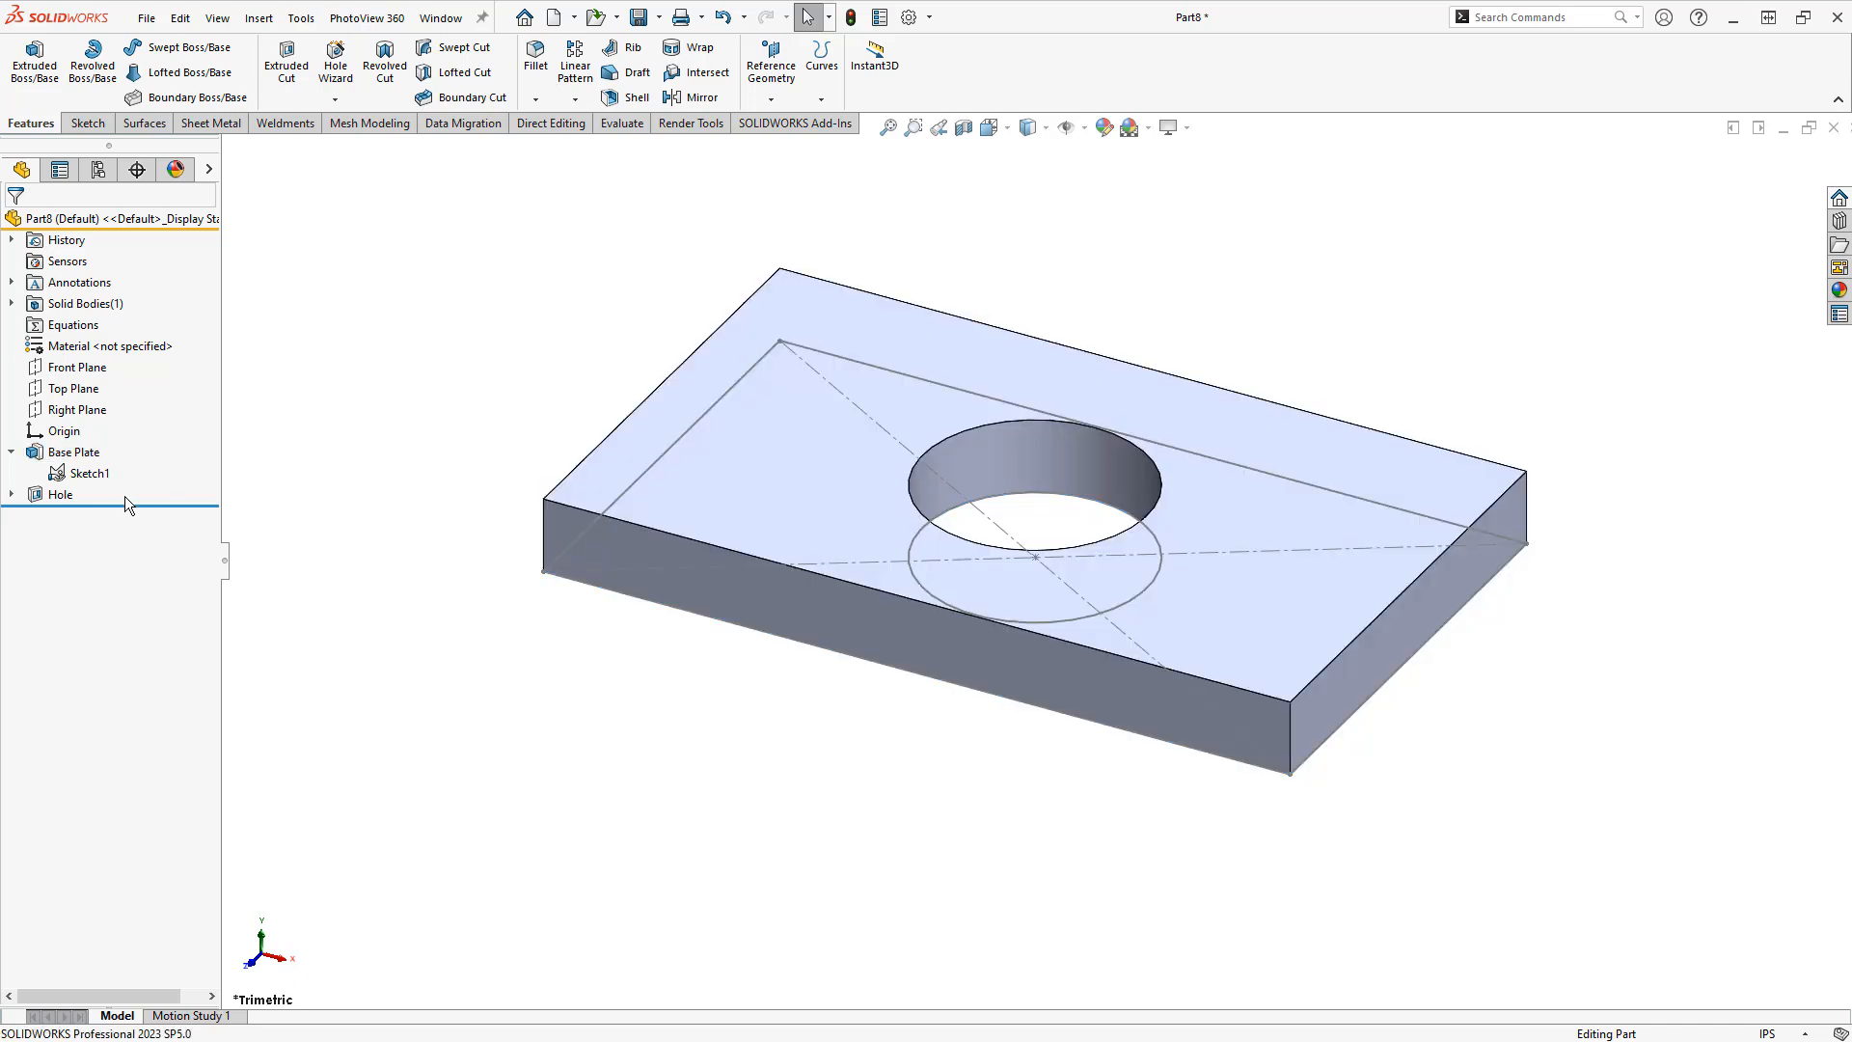
{"action": "left_click", "coordinate": [87, 473]}
{"action": "left_click", "coordinate": [110, 451]}
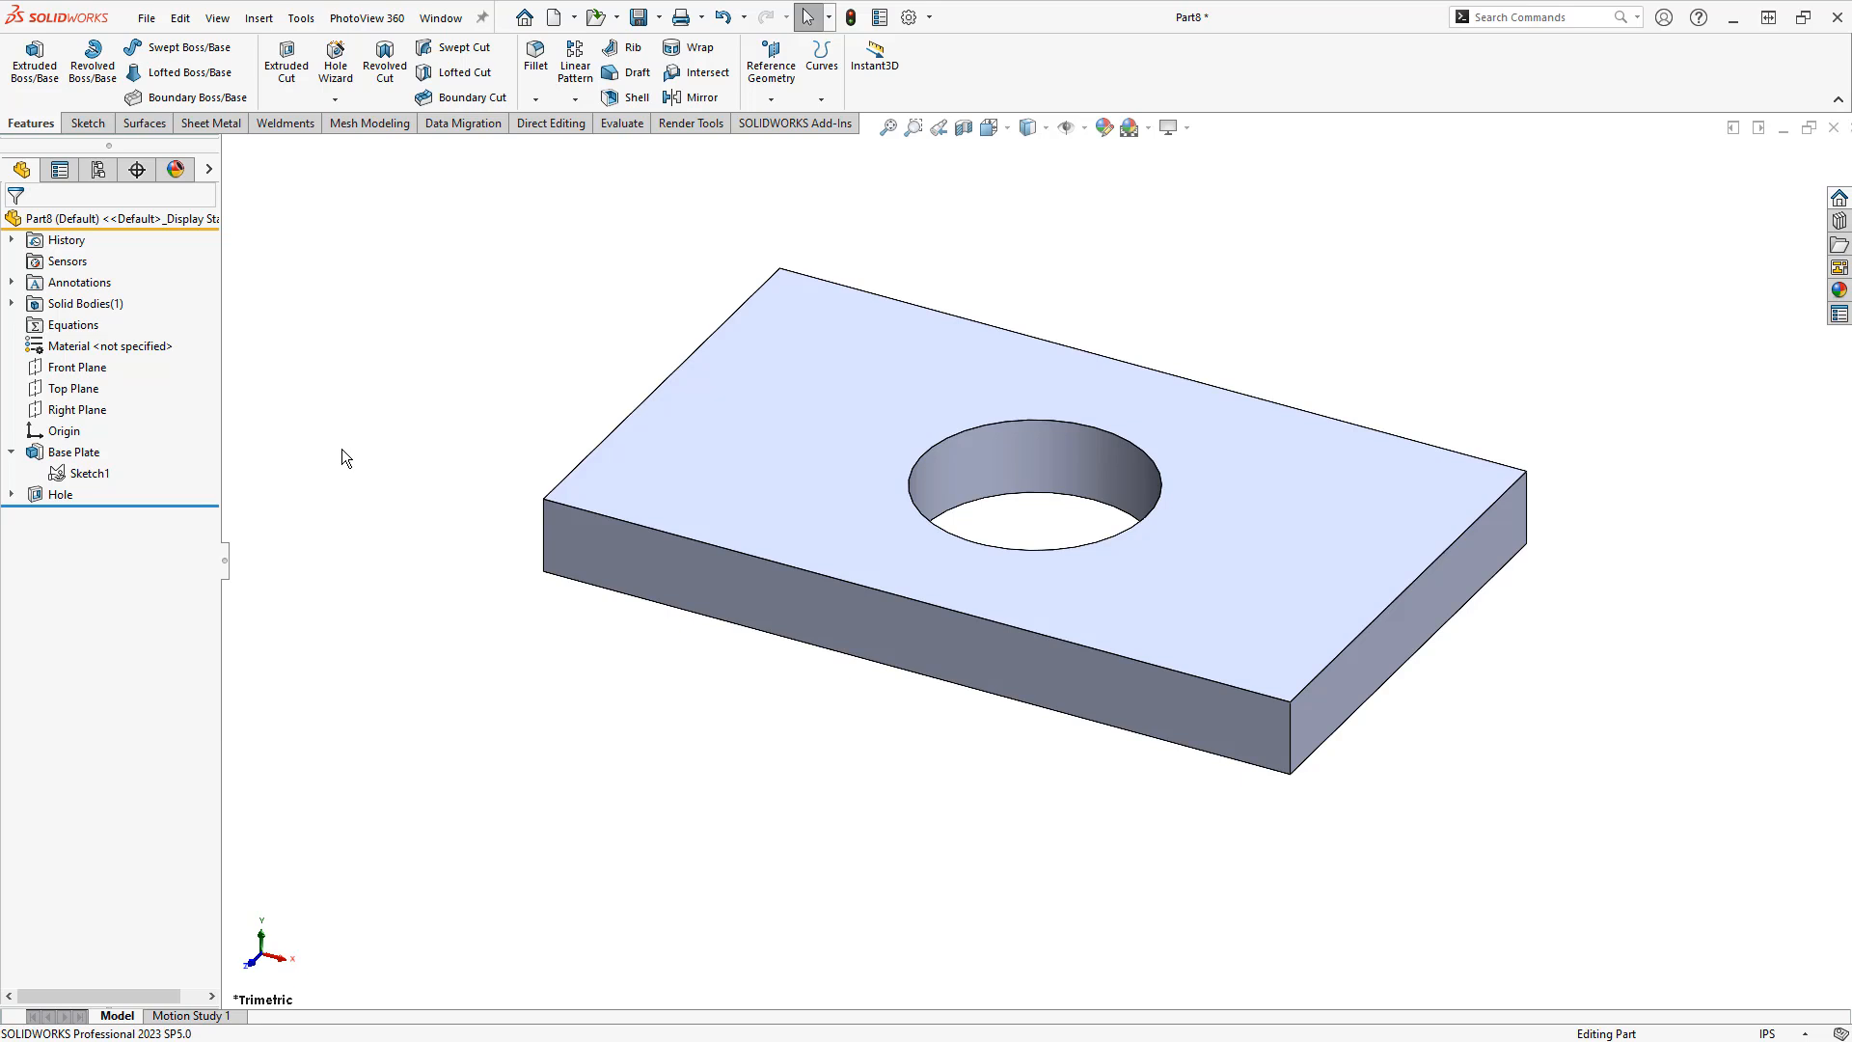
Open the configuration table for the Base Plate's sketch and add the D1, Diameter and Width dimensions to it
{"action": "right_click", "coordinate": [62, 479]}
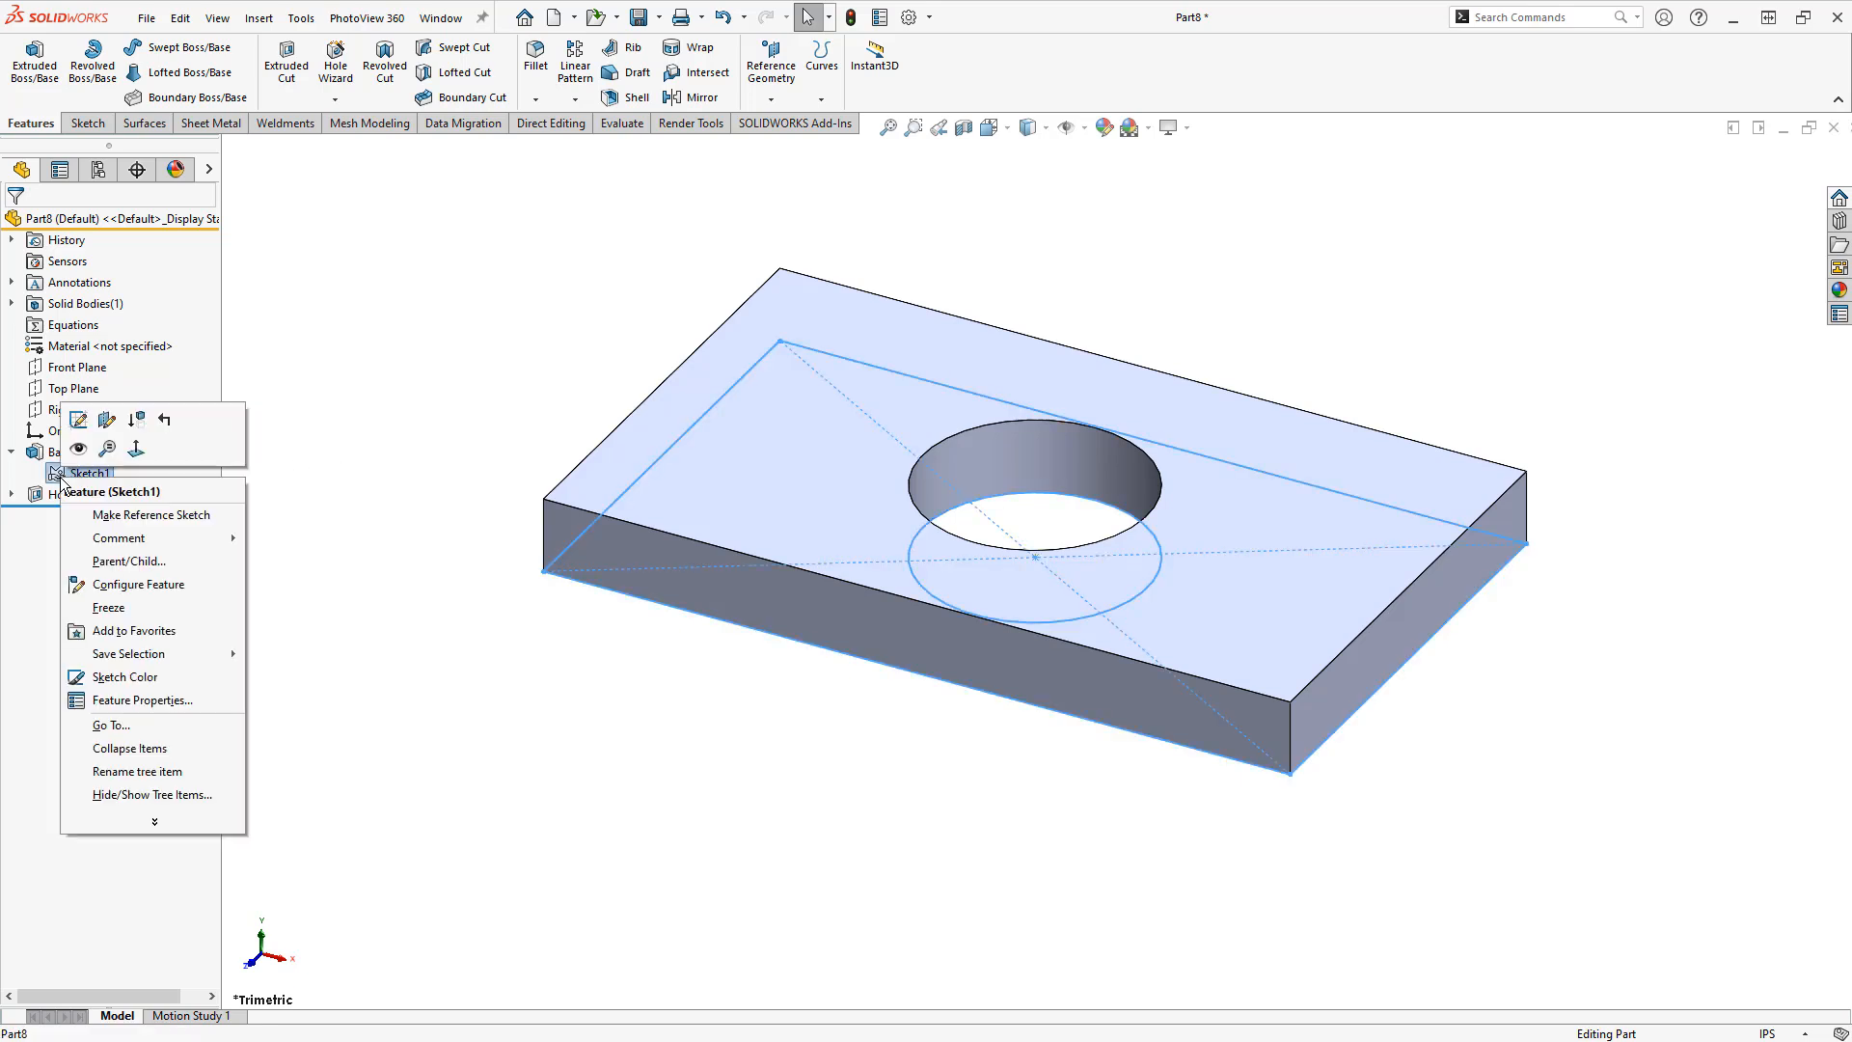
{"action": "left_click", "coordinate": [182, 585]}
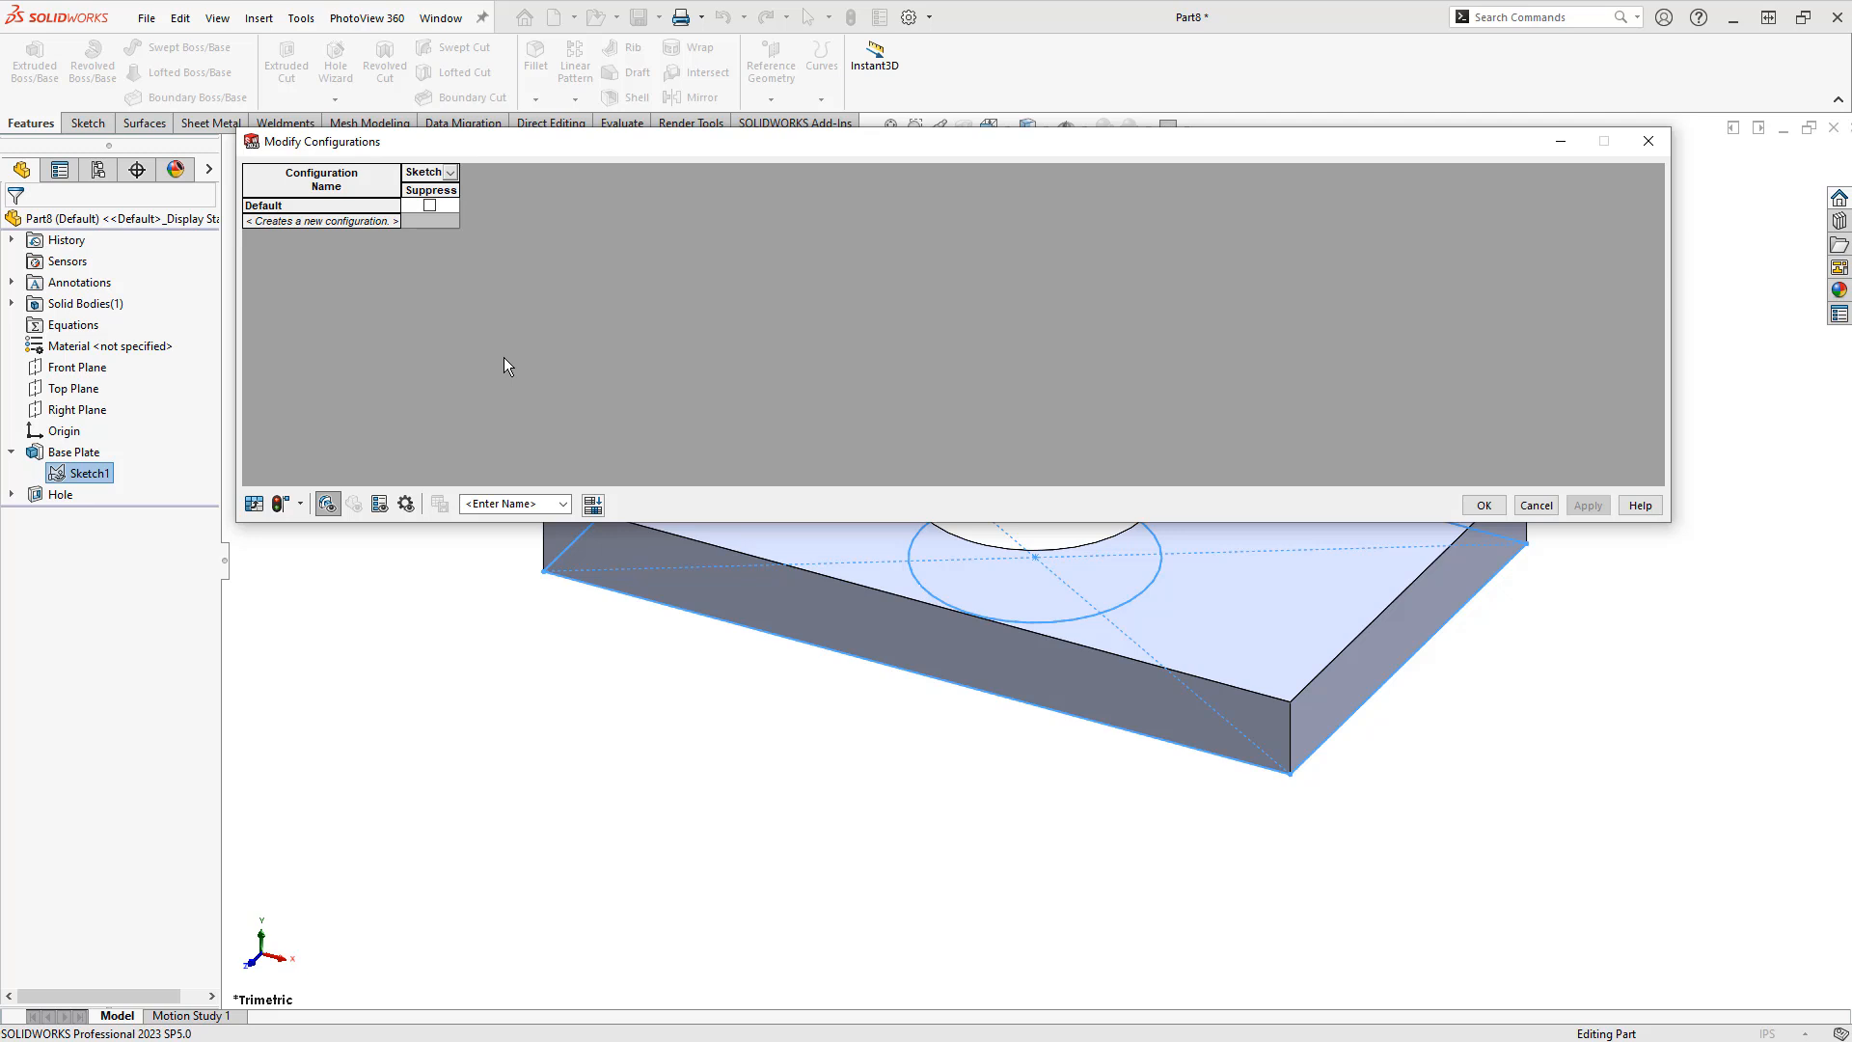
{"action": "left_click", "coordinate": [450, 173]}
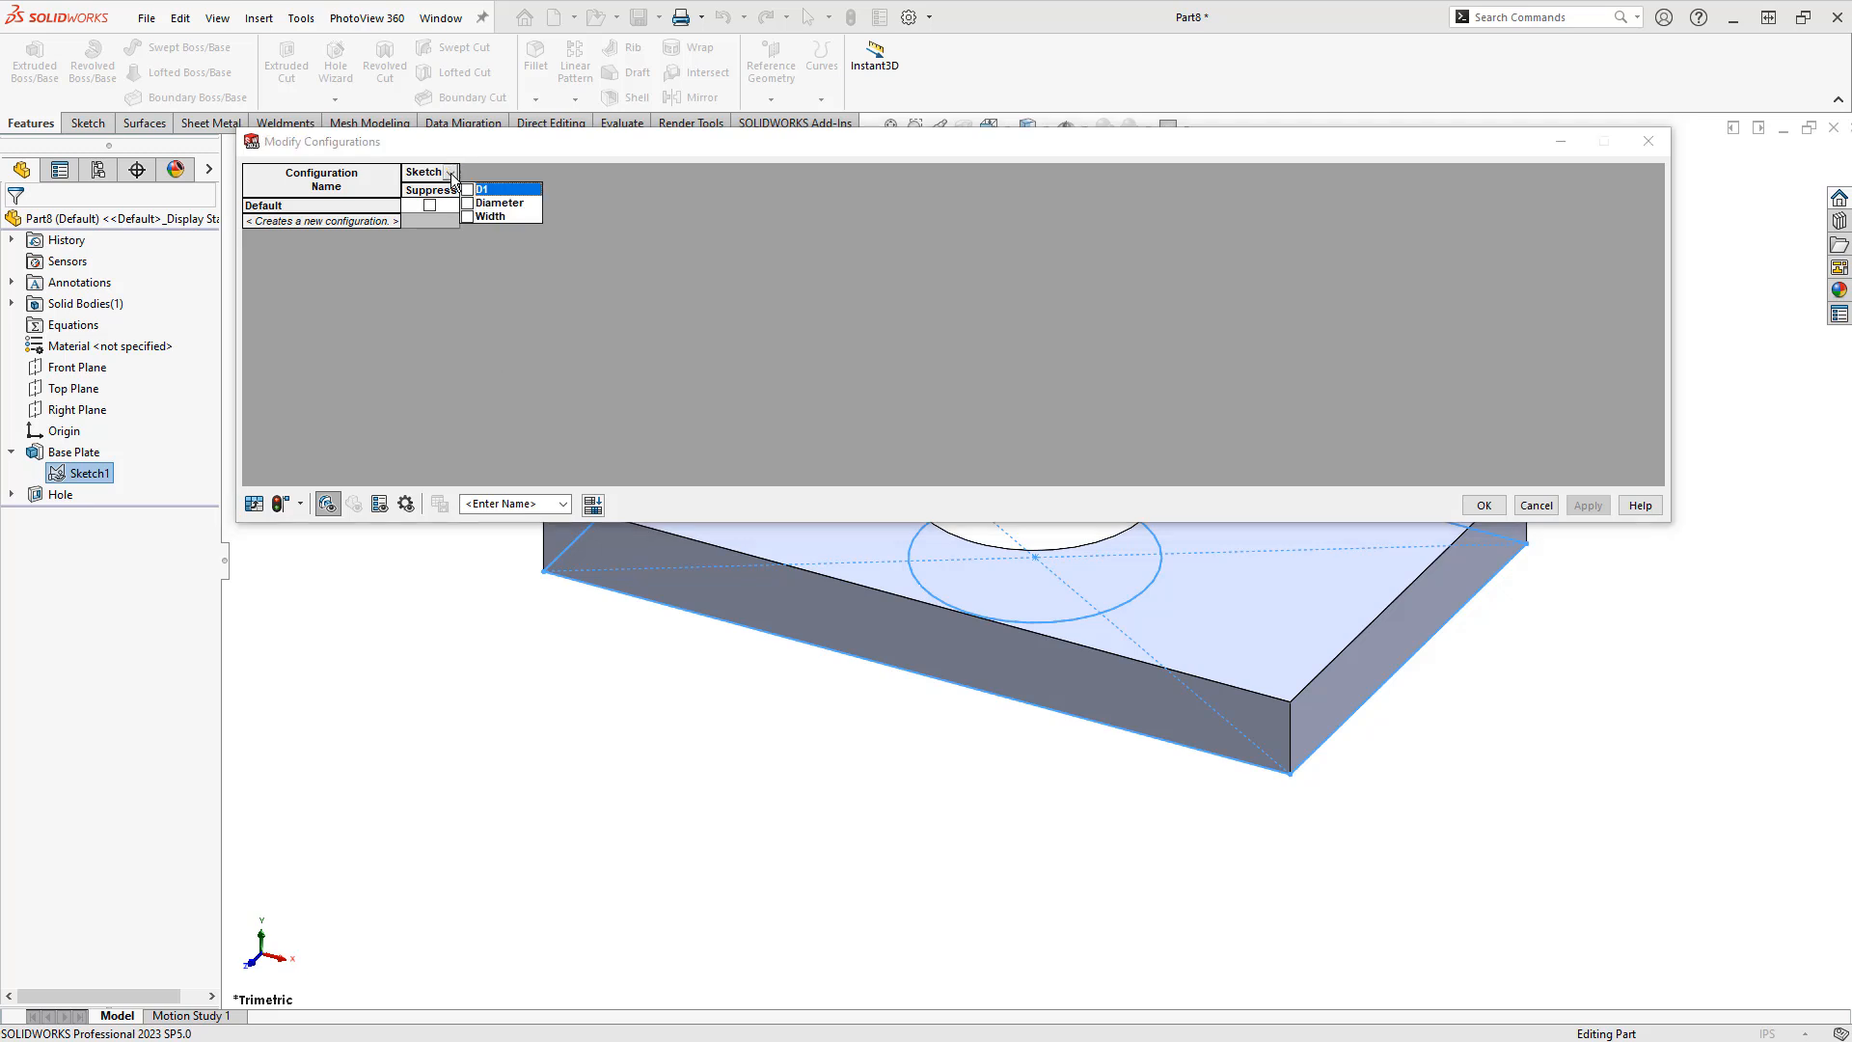
{"action": "left_click", "coordinate": [467, 190]}
{"action": "left_click", "coordinate": [471, 203]}
{"action": "left_click", "coordinate": [471, 214]}
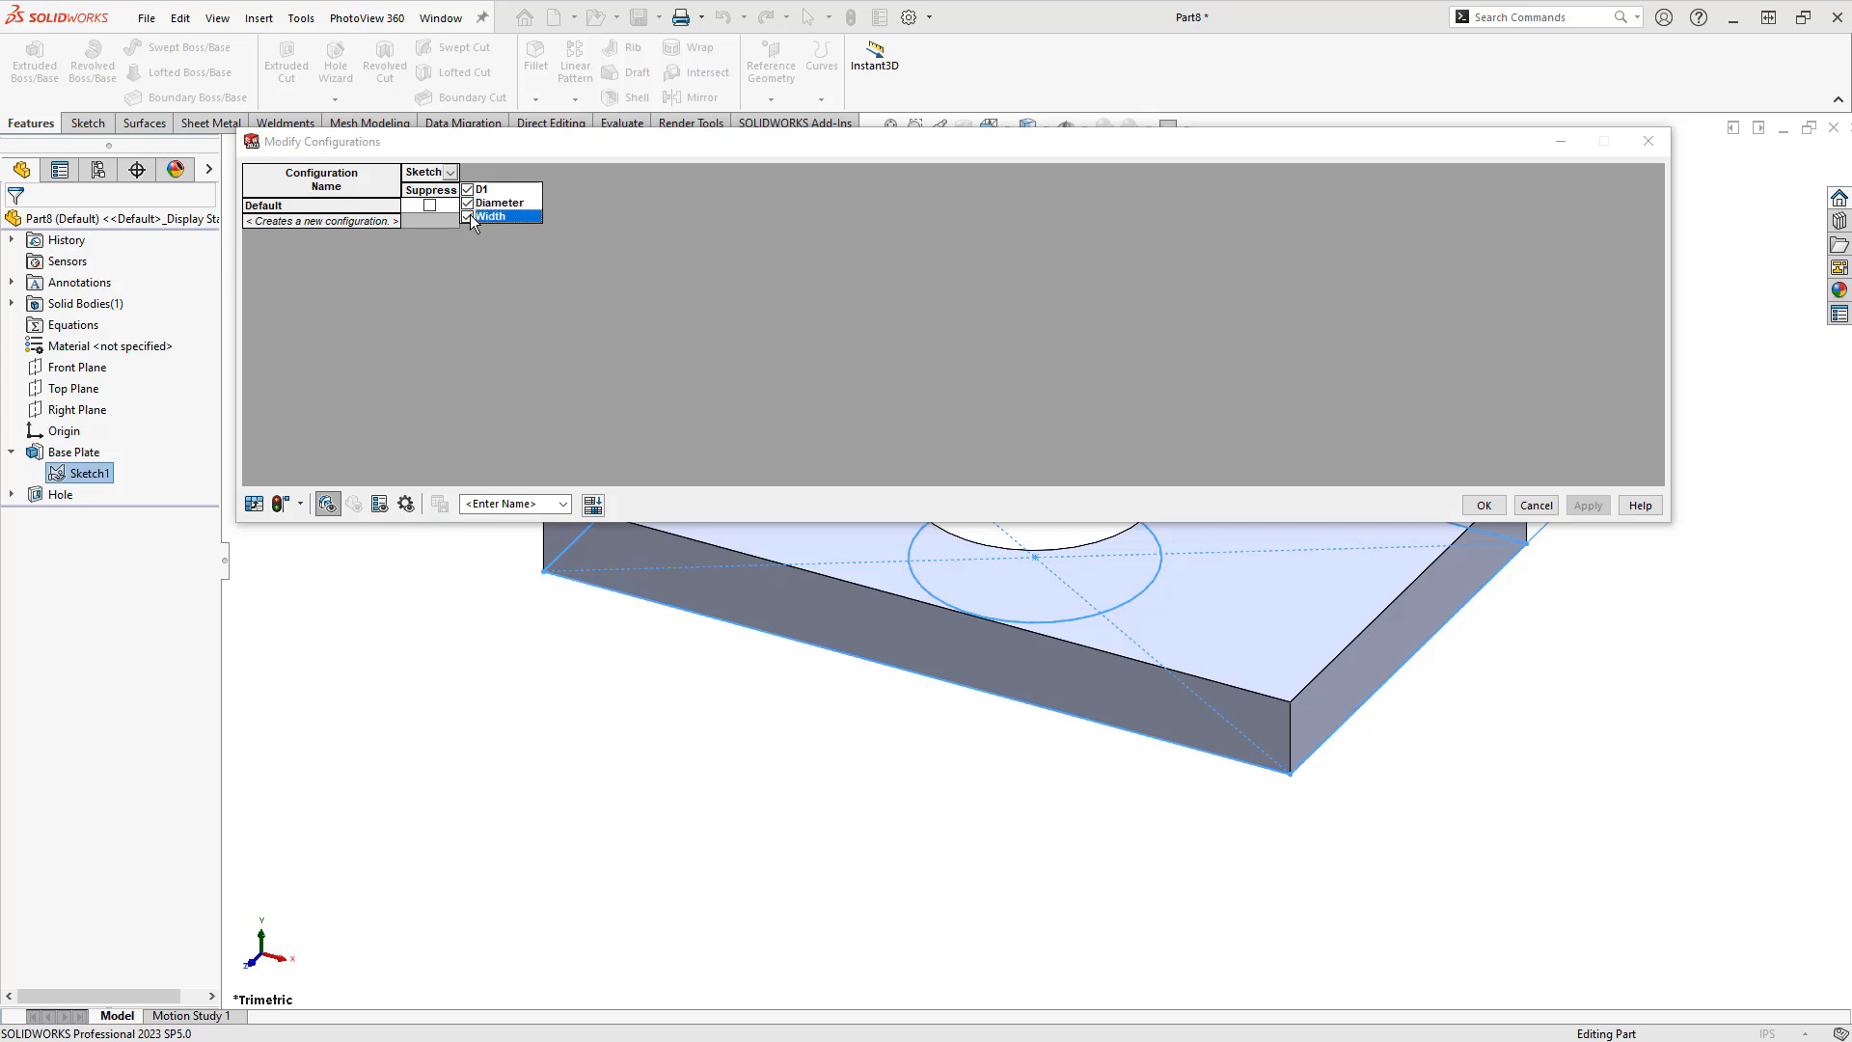
{"action": "left_click", "coordinate": [471, 291]}
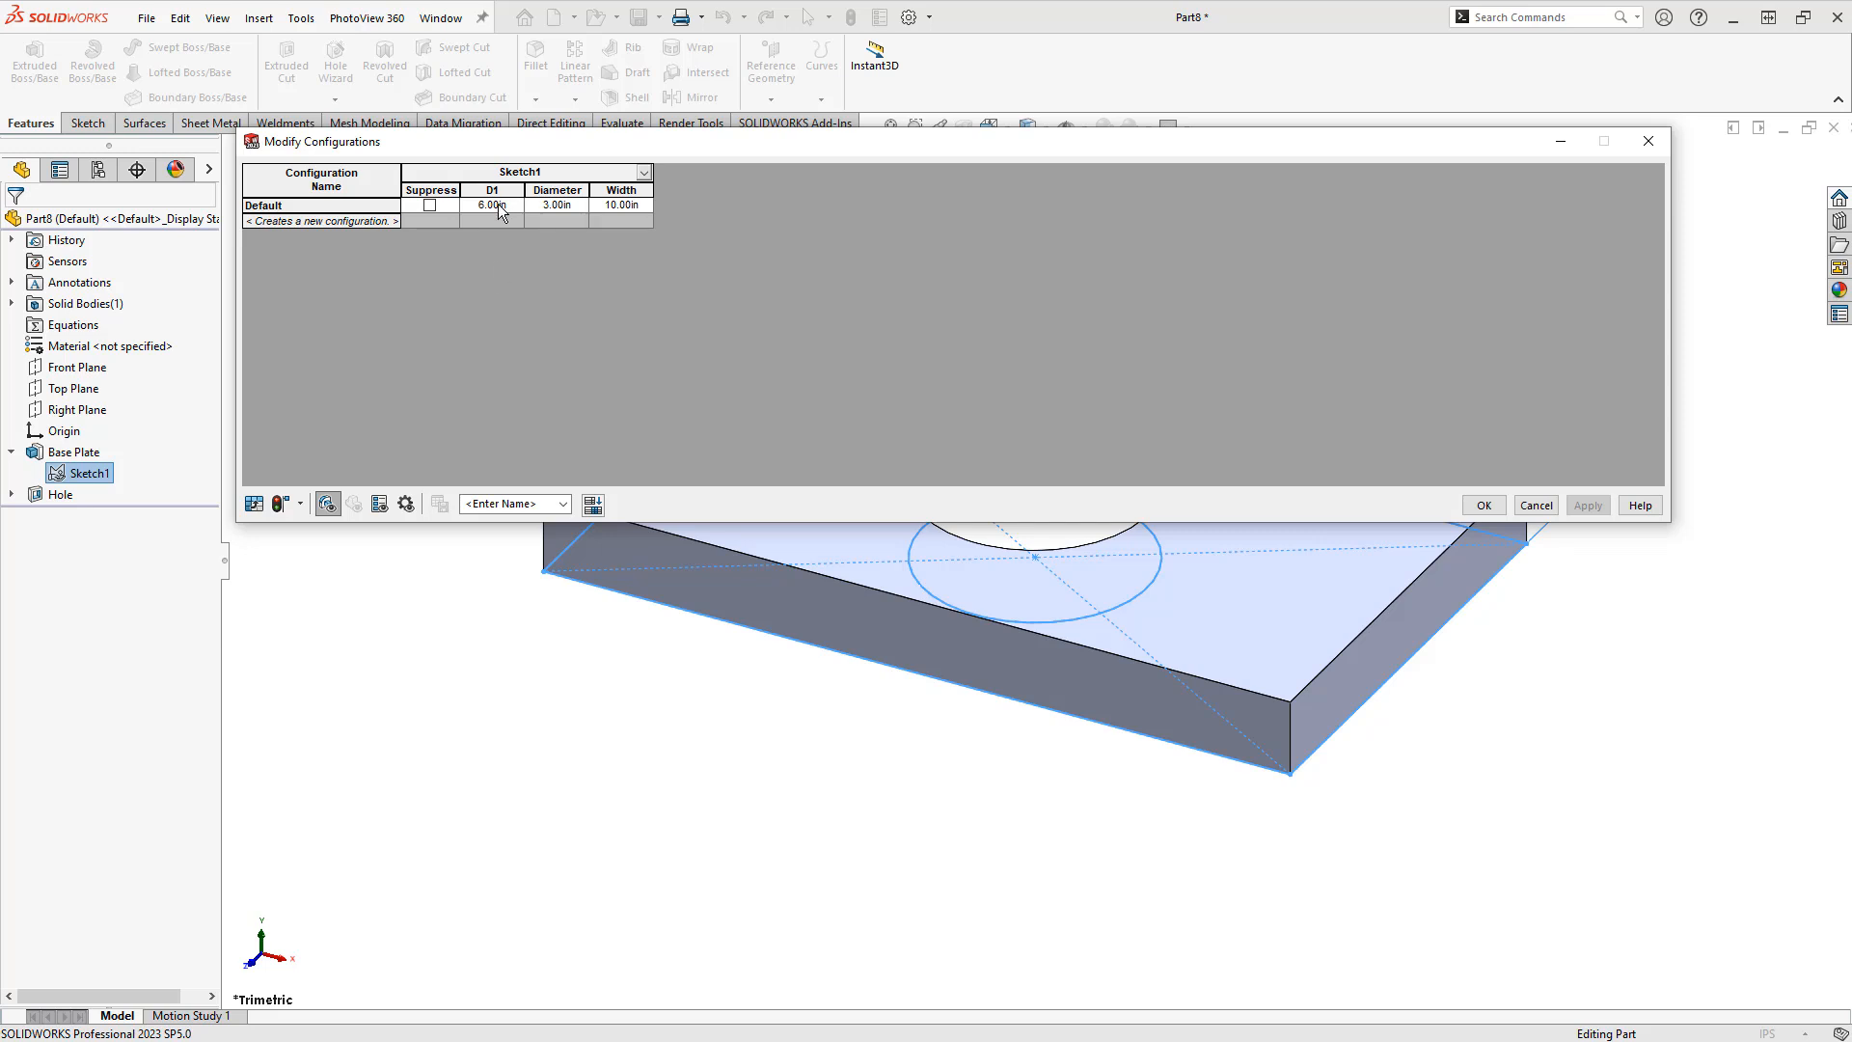
Rename the D1 dimension to Length in the configuration table and accept the change
{"action": "middle_click_drag", "start_coordinate": [1131, 716], "coordinate": [1143, 973], "text": "ctrl"}
{"action": "scroll", "coordinate": [1146, 960], "scroll_direction": "up", "scroll_amount": 2}
{"action": "scroll", "coordinate": [1076, 820], "scroll_direction": "up", "scroll_amount": 2}
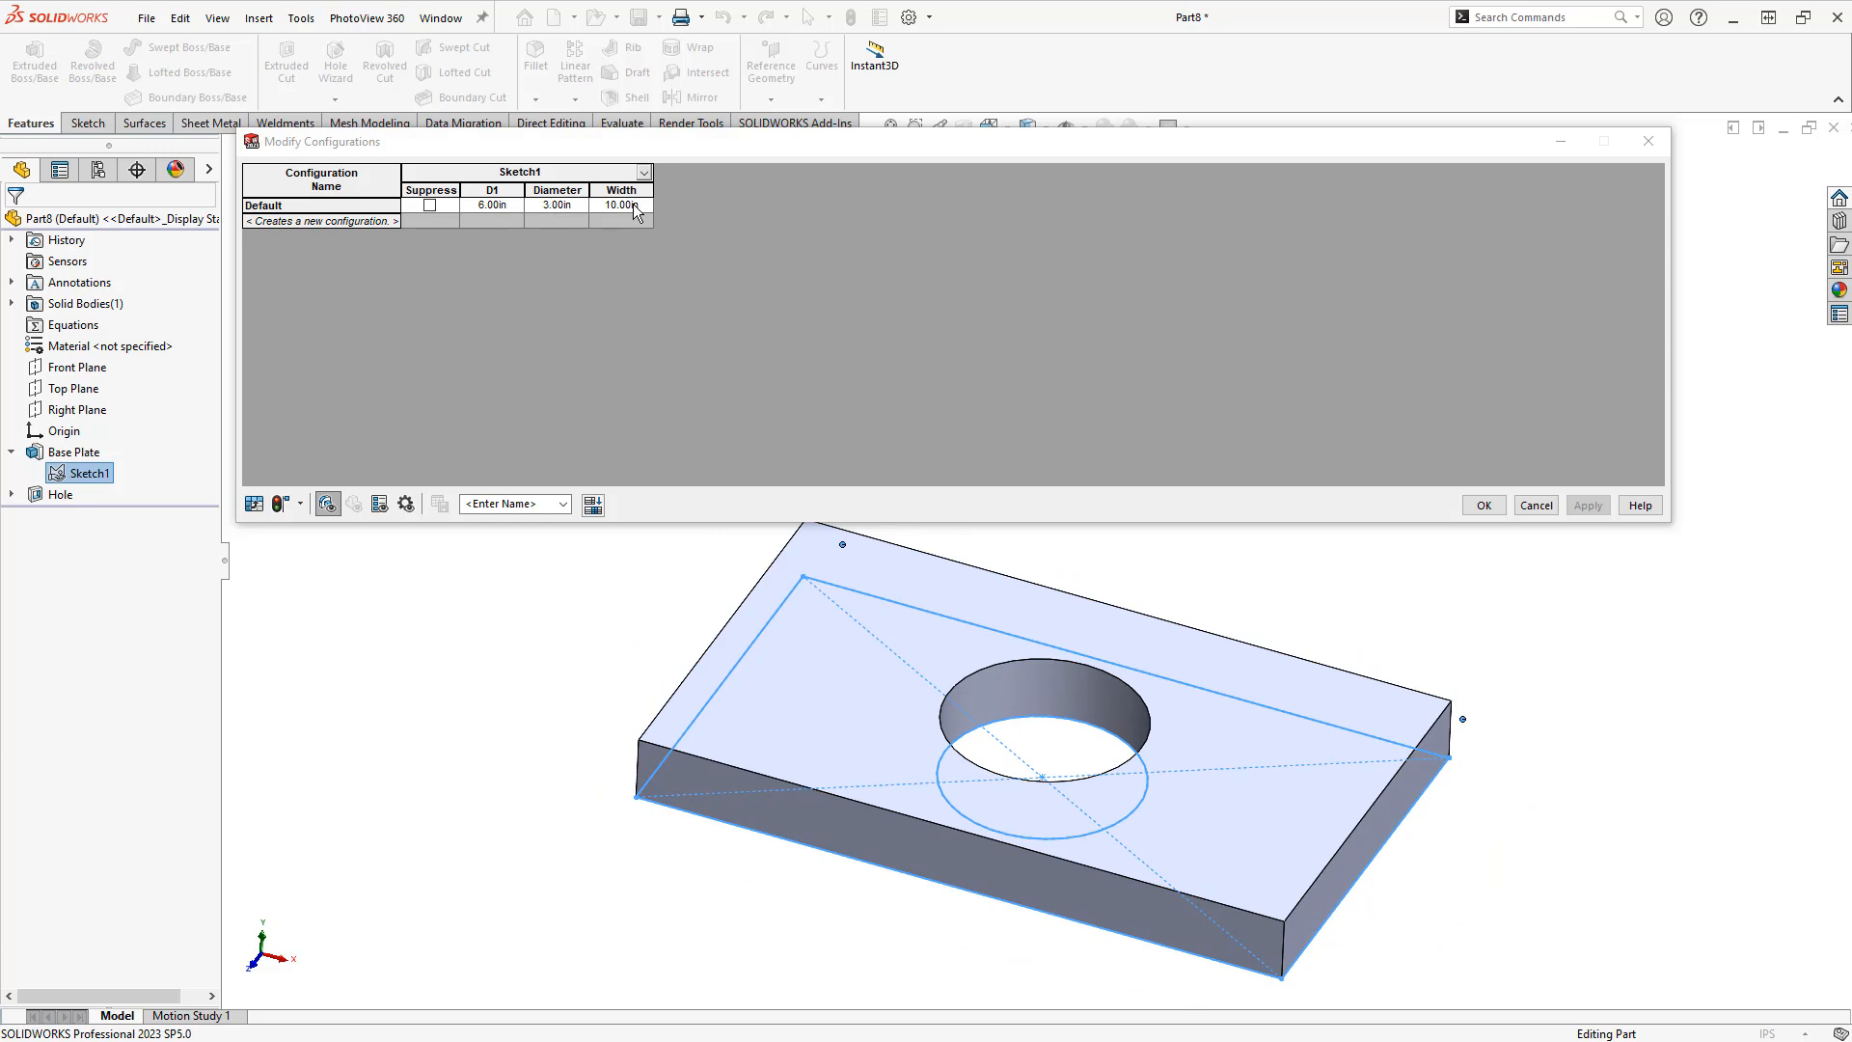
{"action": "left_click", "coordinate": [500, 189]}
{"action": "type", "text": "fadf"}
{"action": "key", "text": "BackSpace"}
{"action": "key", "text": "BackSpace"}
{"action": "key", "text": "BackSpace"}
{"action": "type", "text": "Length"}
{"action": "key", "text": "Return"}
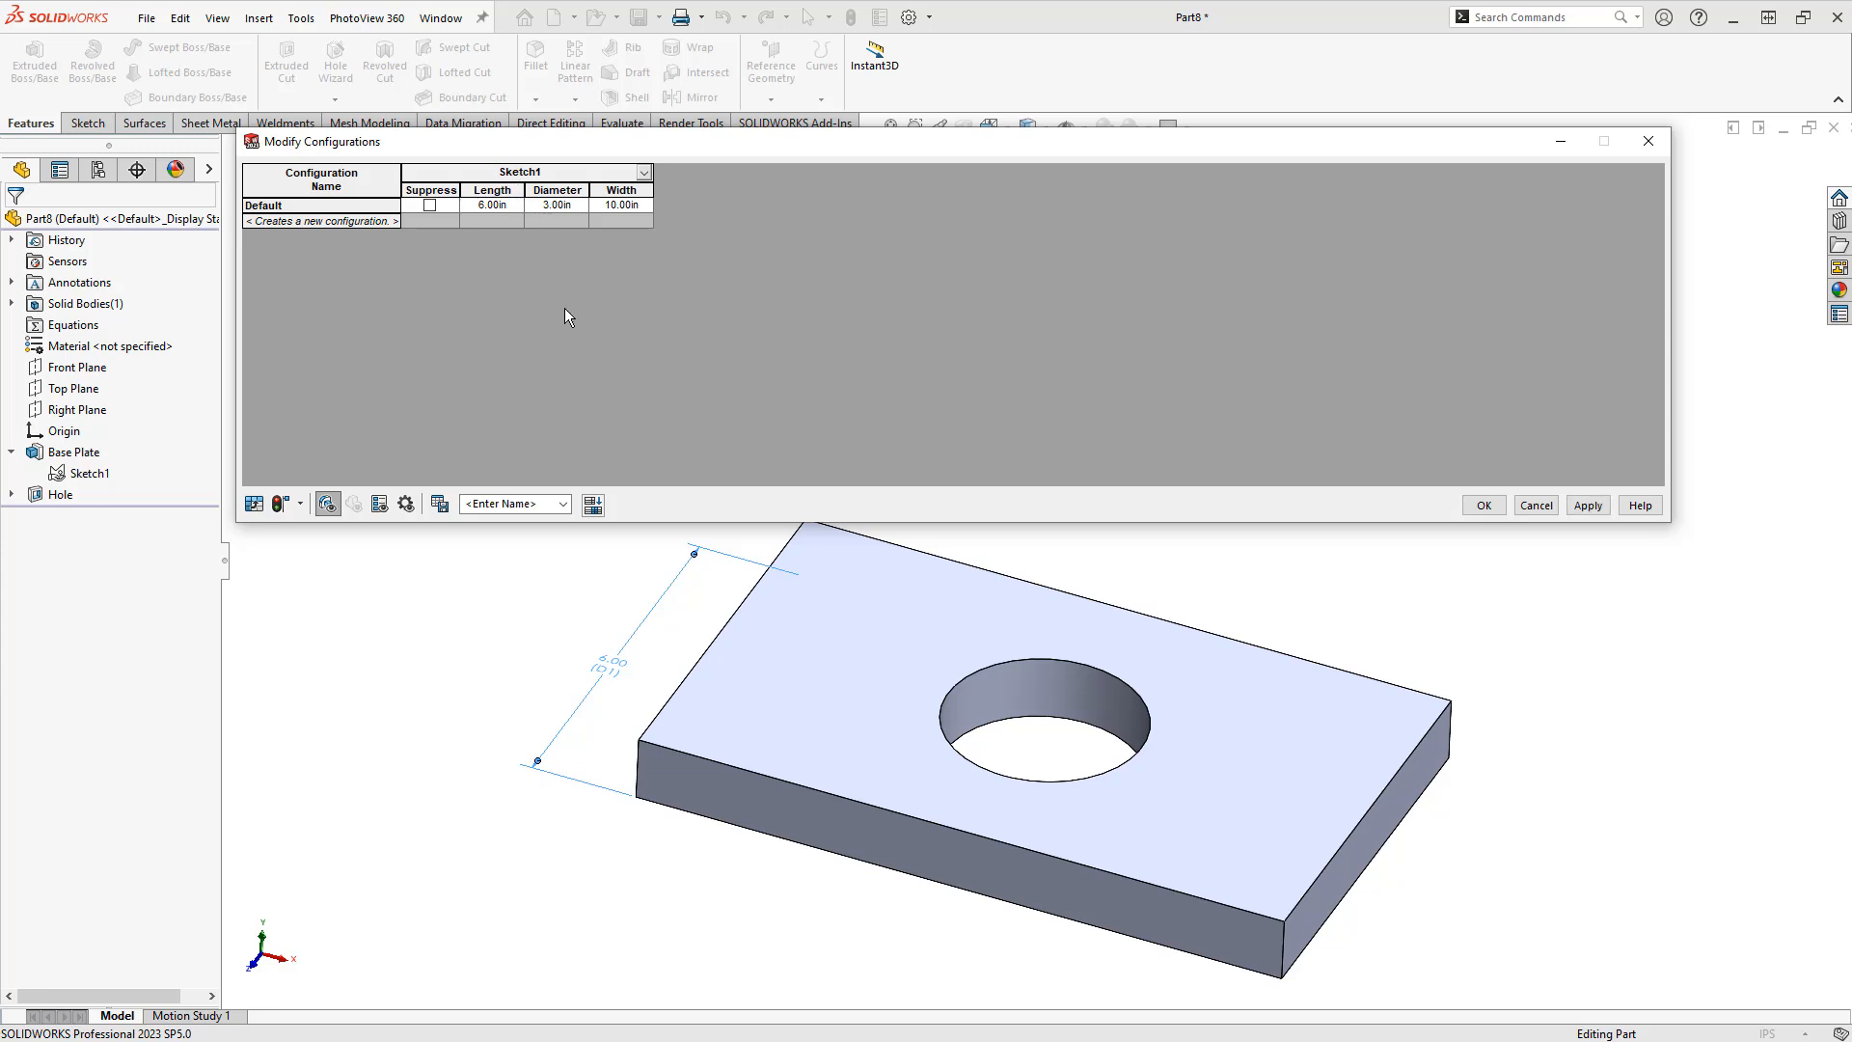
{"action": "left_click", "coordinate": [1484, 506]}
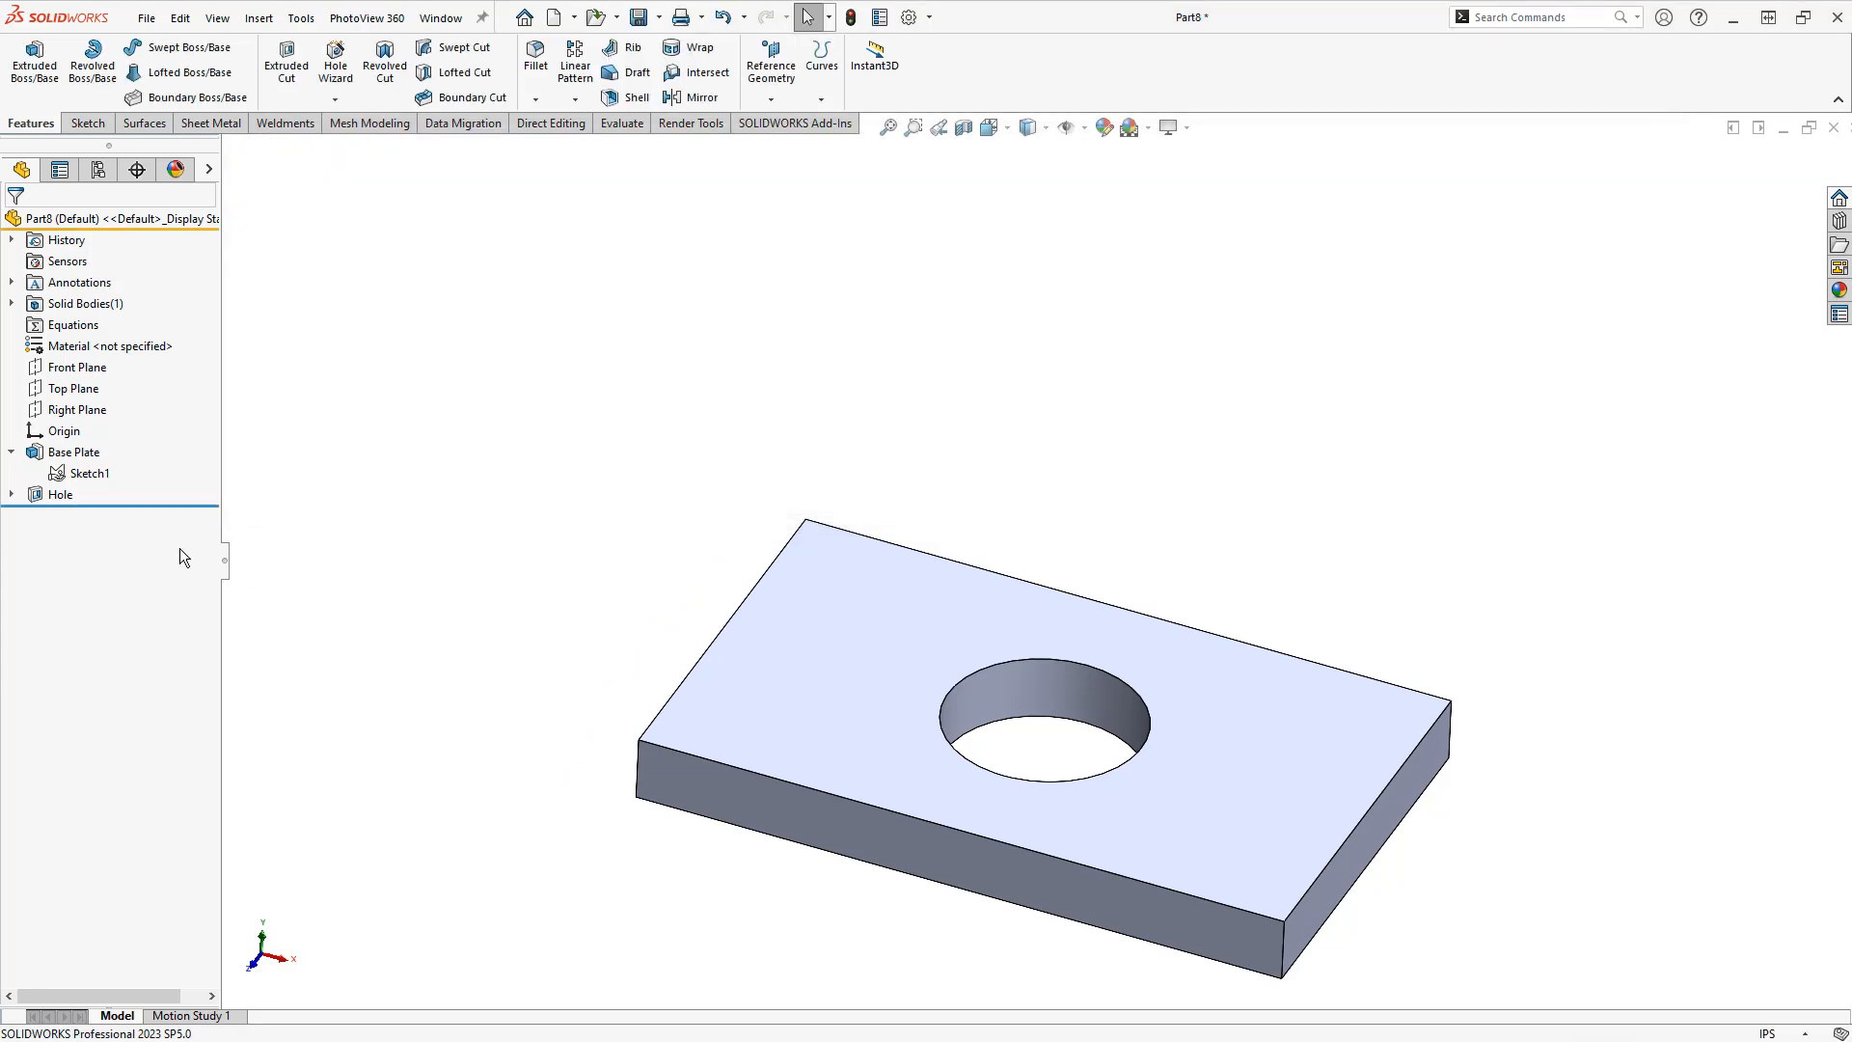
Check the name of the plate's 6 in dimension in the Base Plate's sketch
{"action": "left_click", "coordinate": [79, 473]}
{"action": "double_click", "coordinate": [618, 669]}
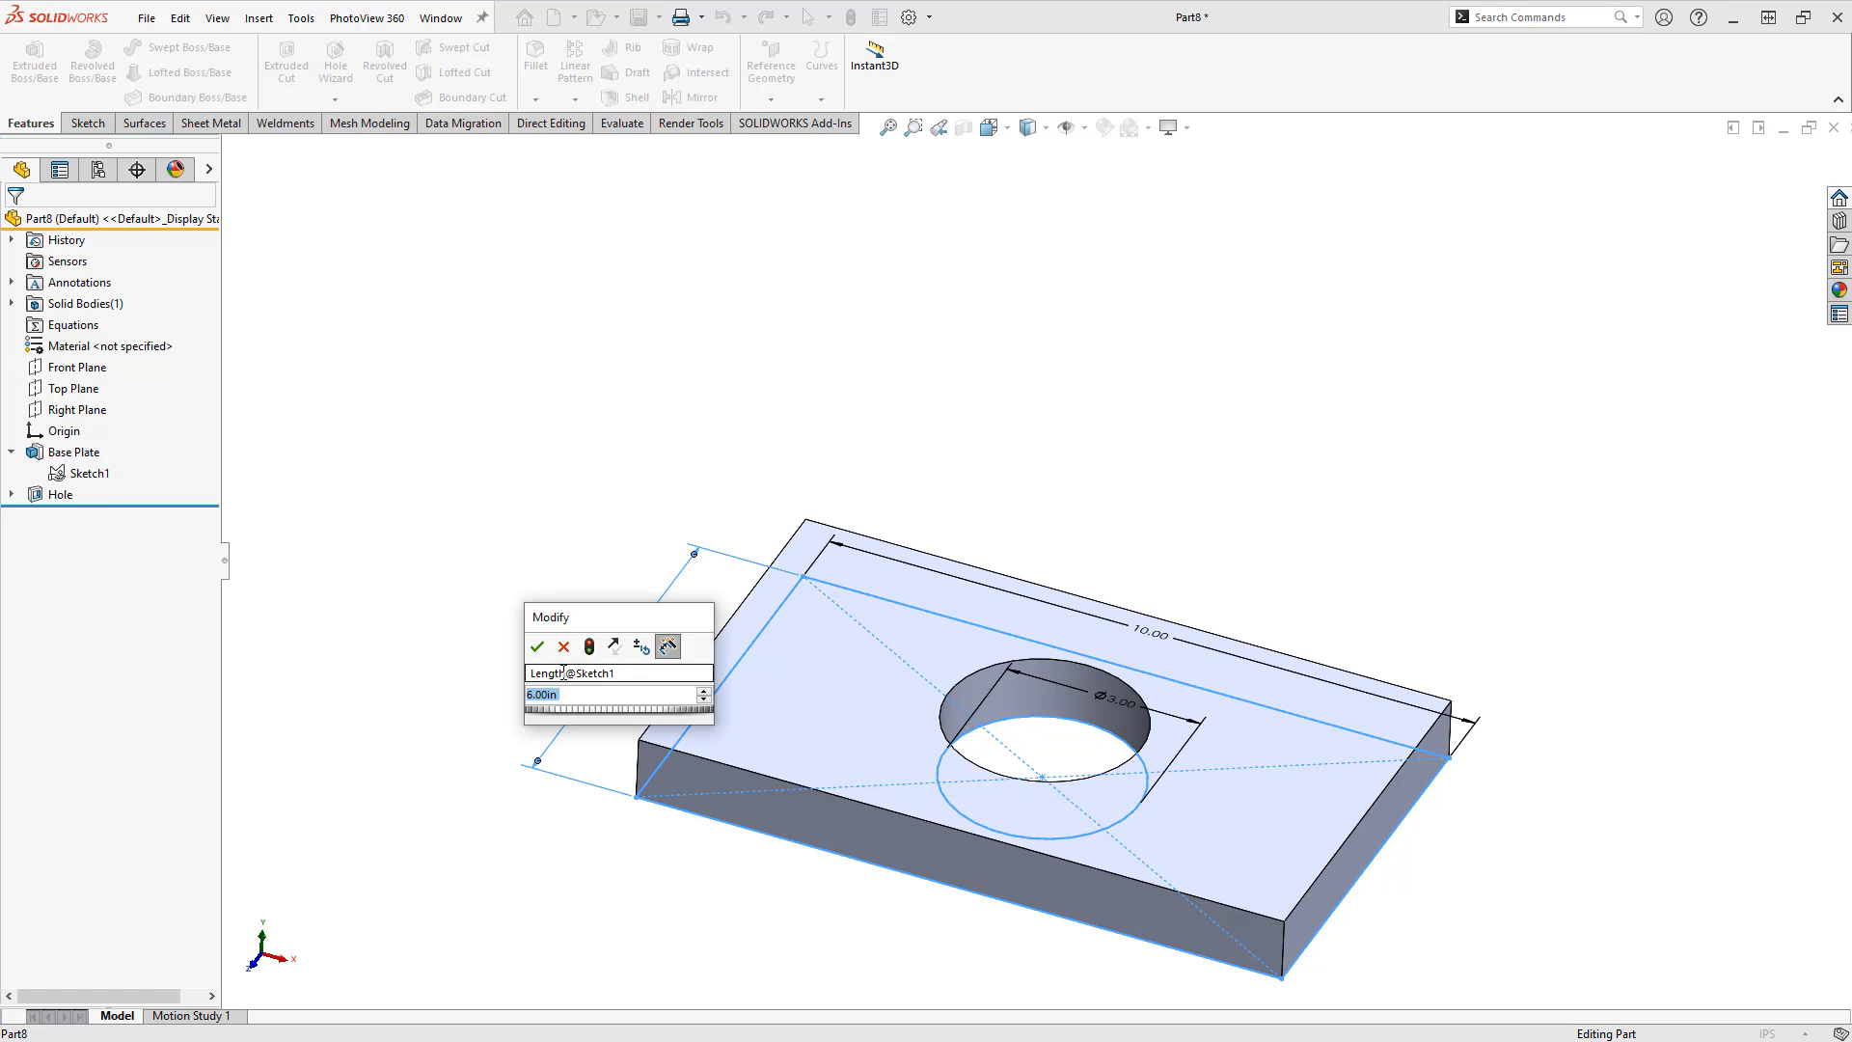
{"action": "left_click", "coordinate": [539, 646]}
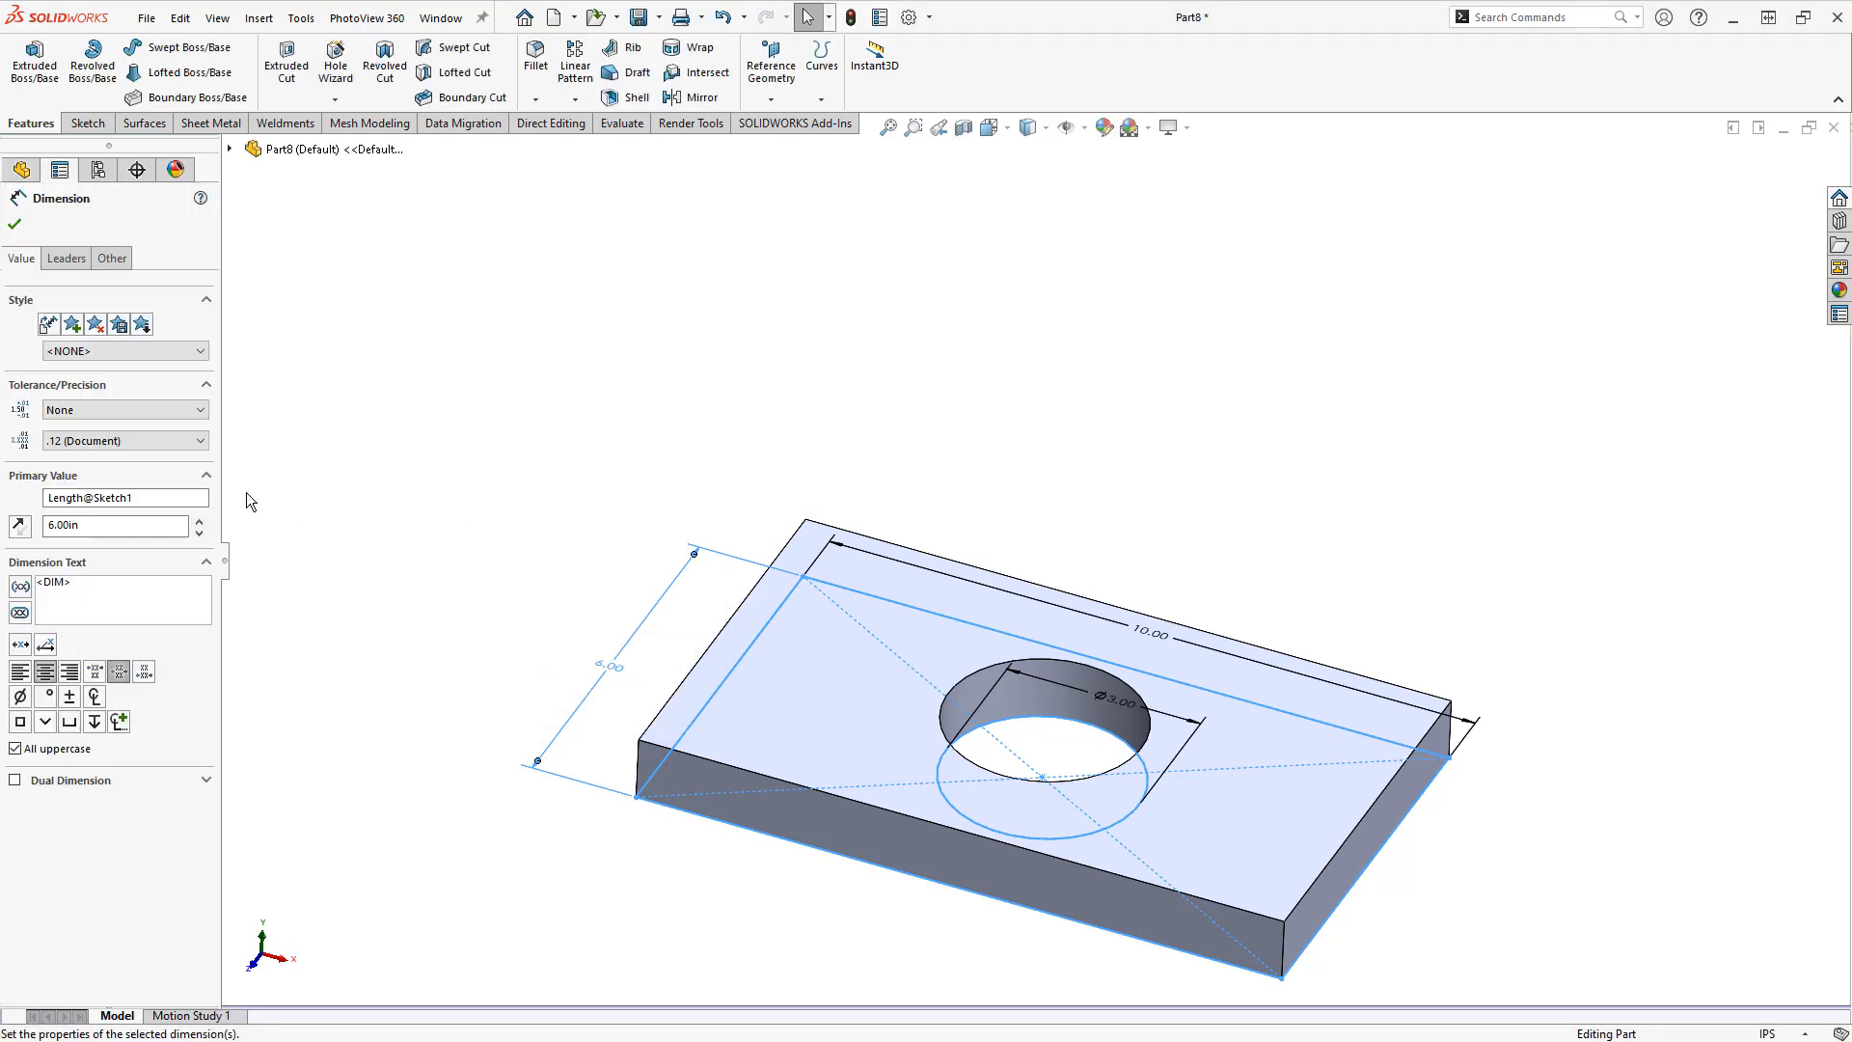
{"action": "left_click", "coordinate": [15, 223]}
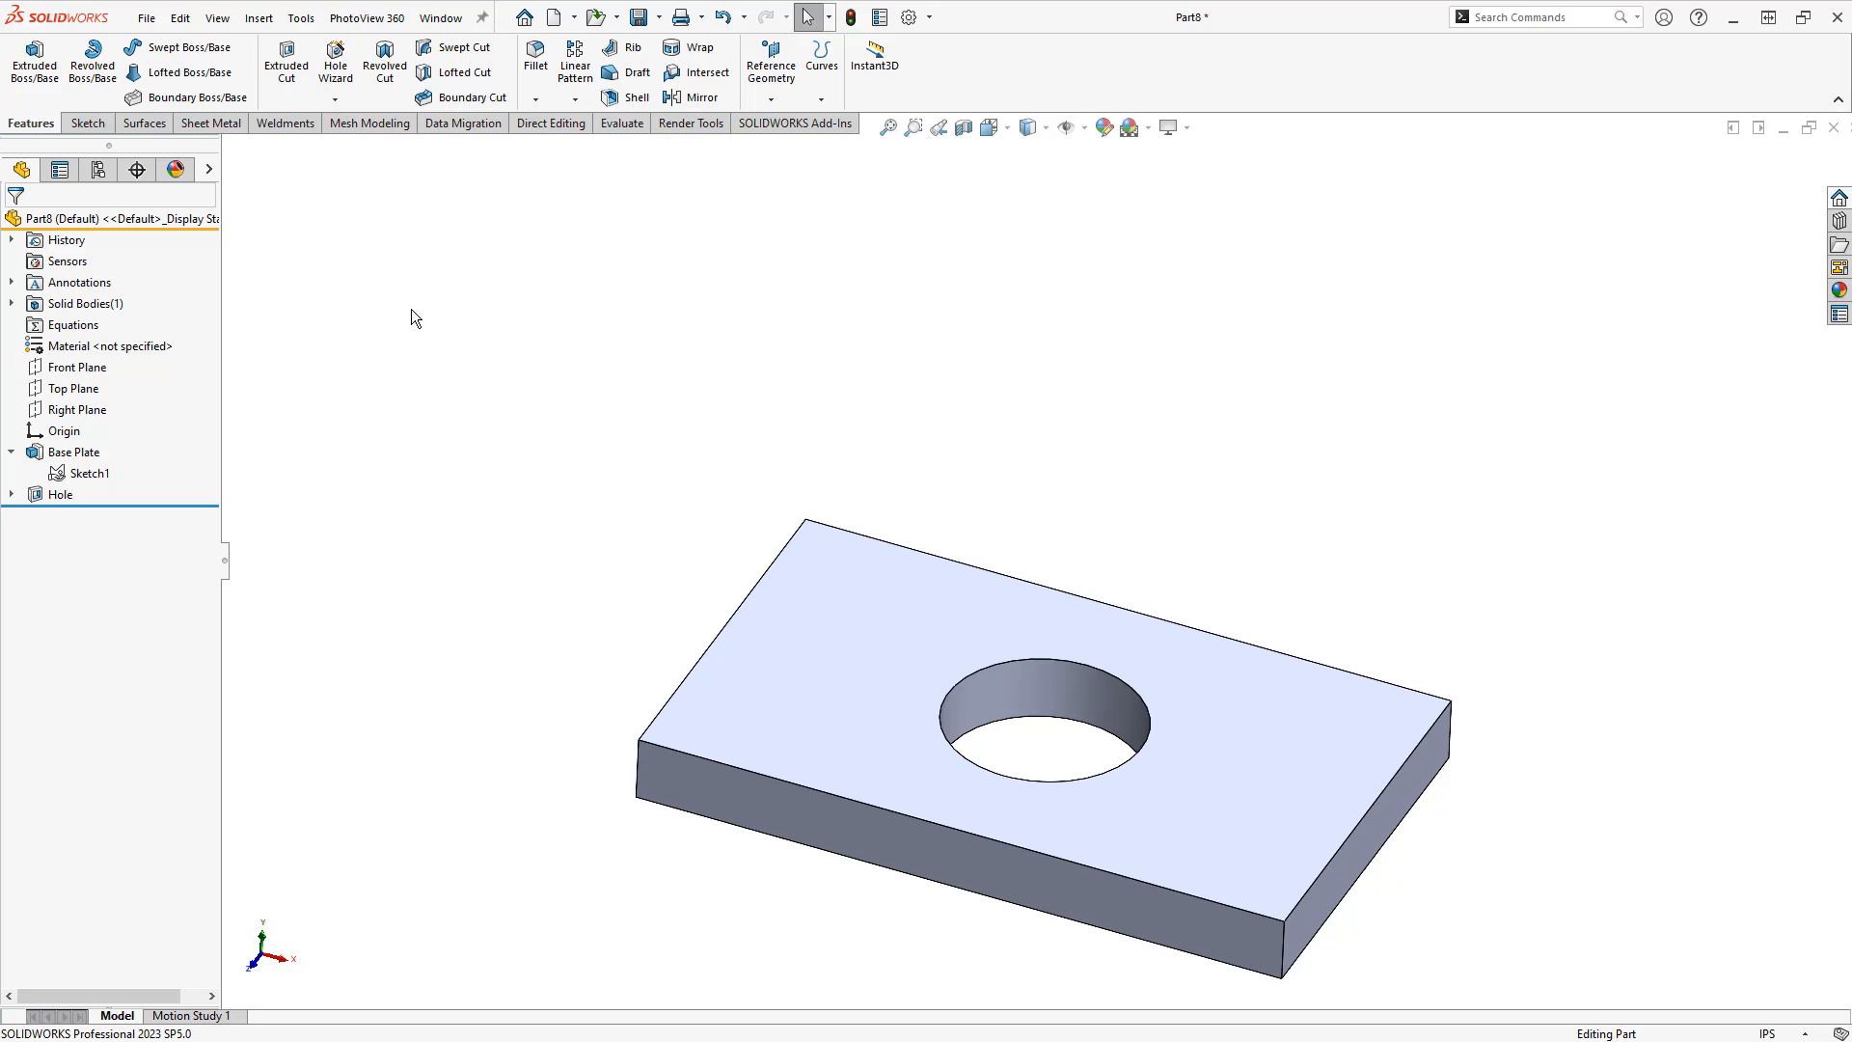
Reopen the base sketch's configuration table with the Diameter, Length and Width dimensions included
{"action": "right_click", "coordinate": [90, 473]}
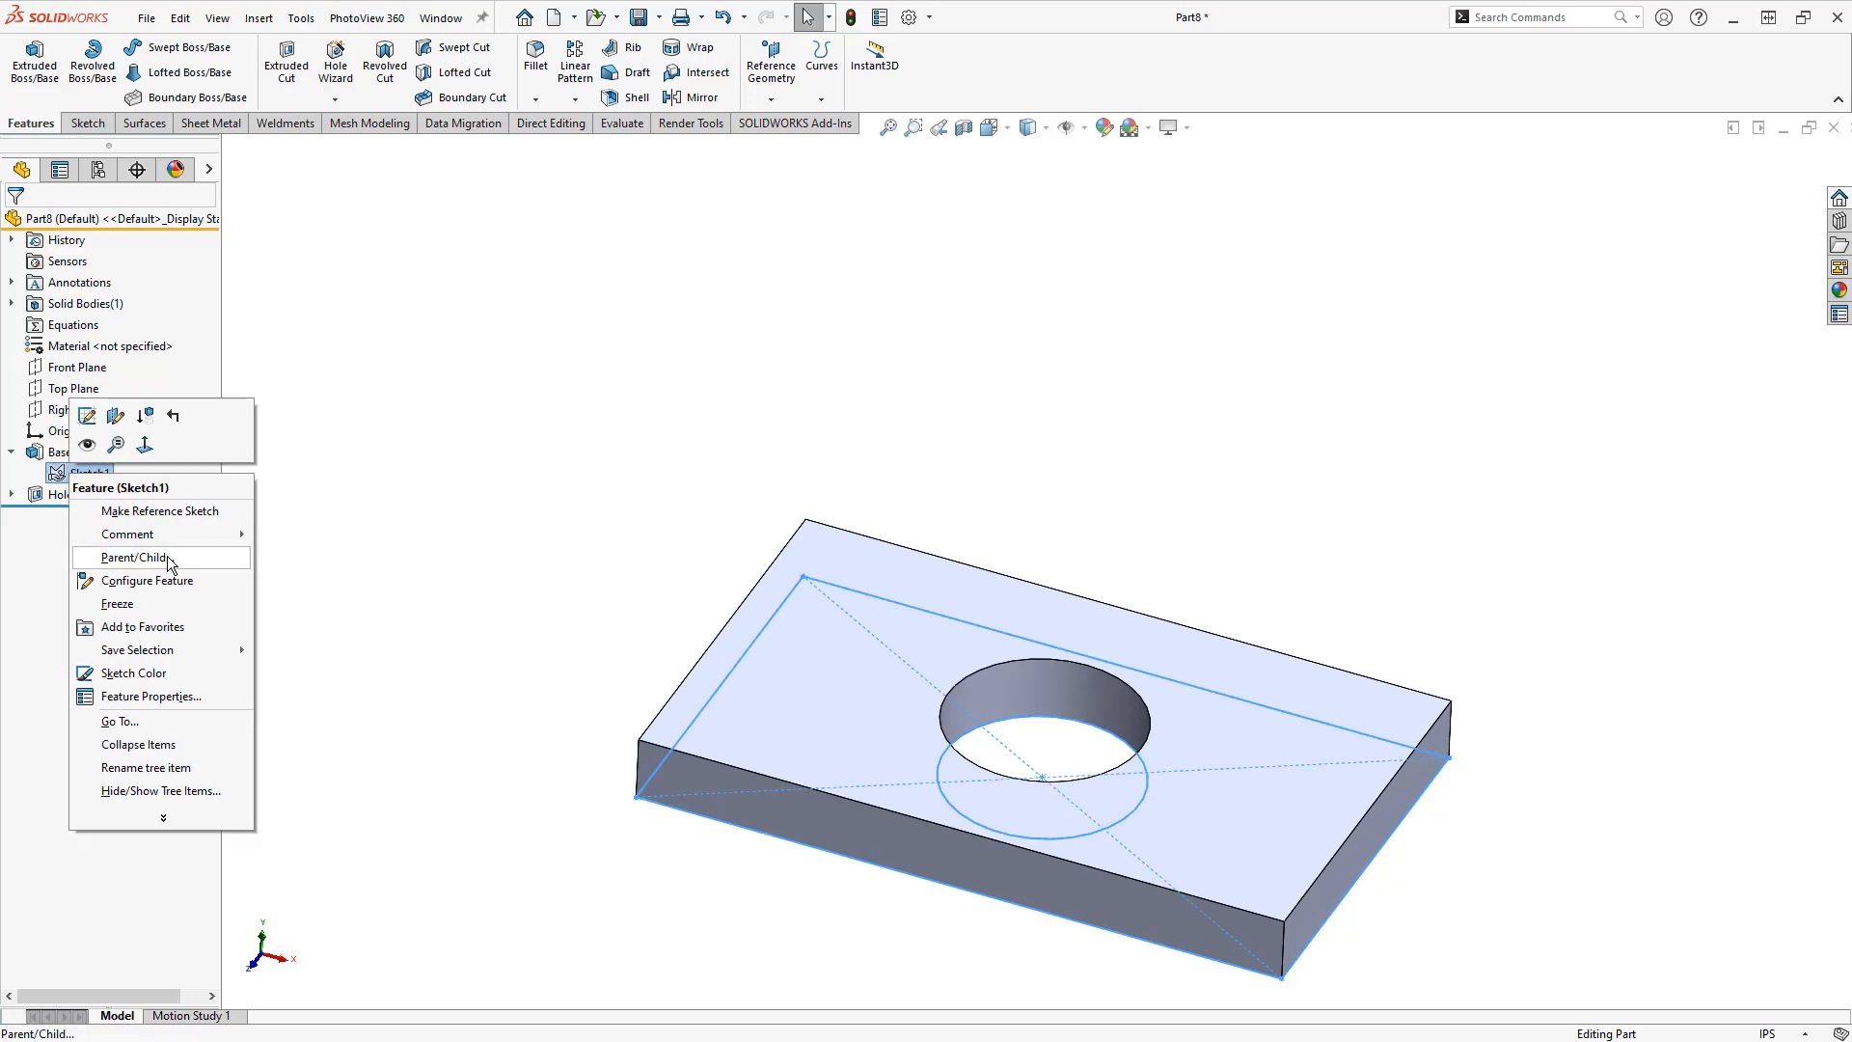
{"action": "left_click", "coordinate": [145, 580]}
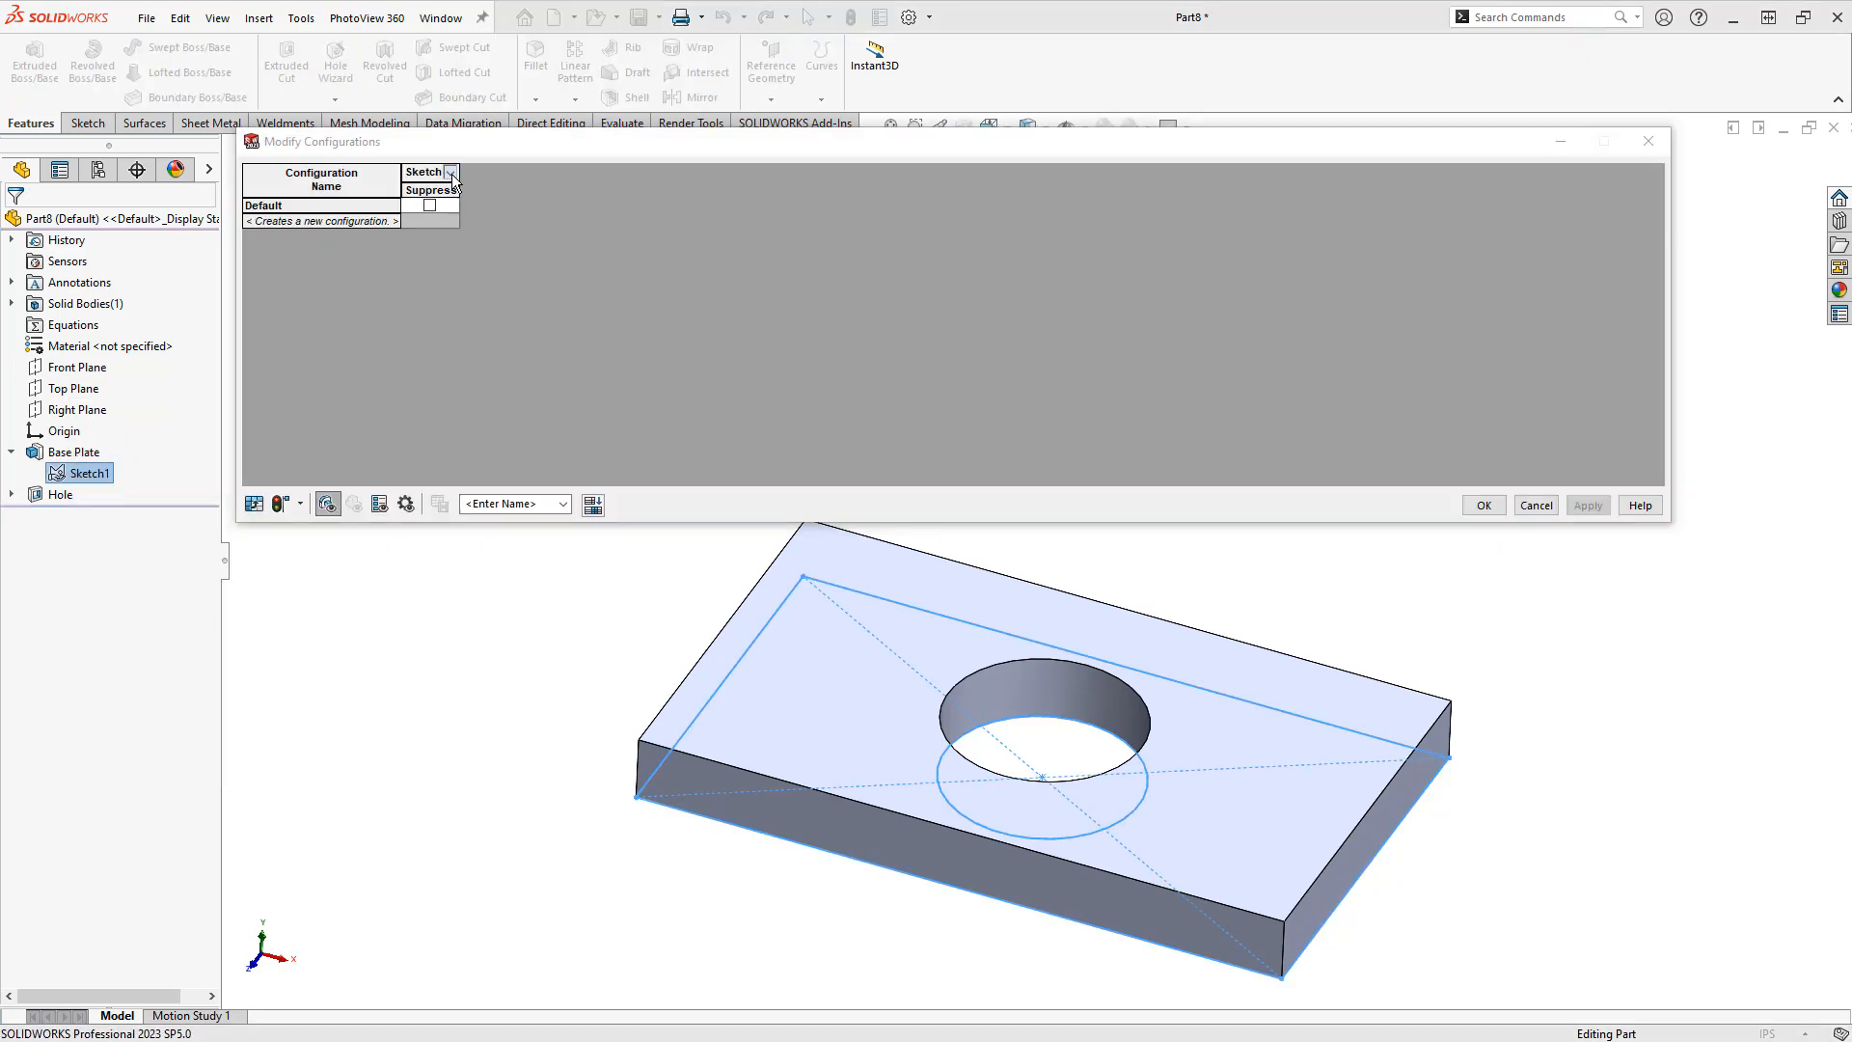
{"action": "left_click", "coordinate": [451, 173]}
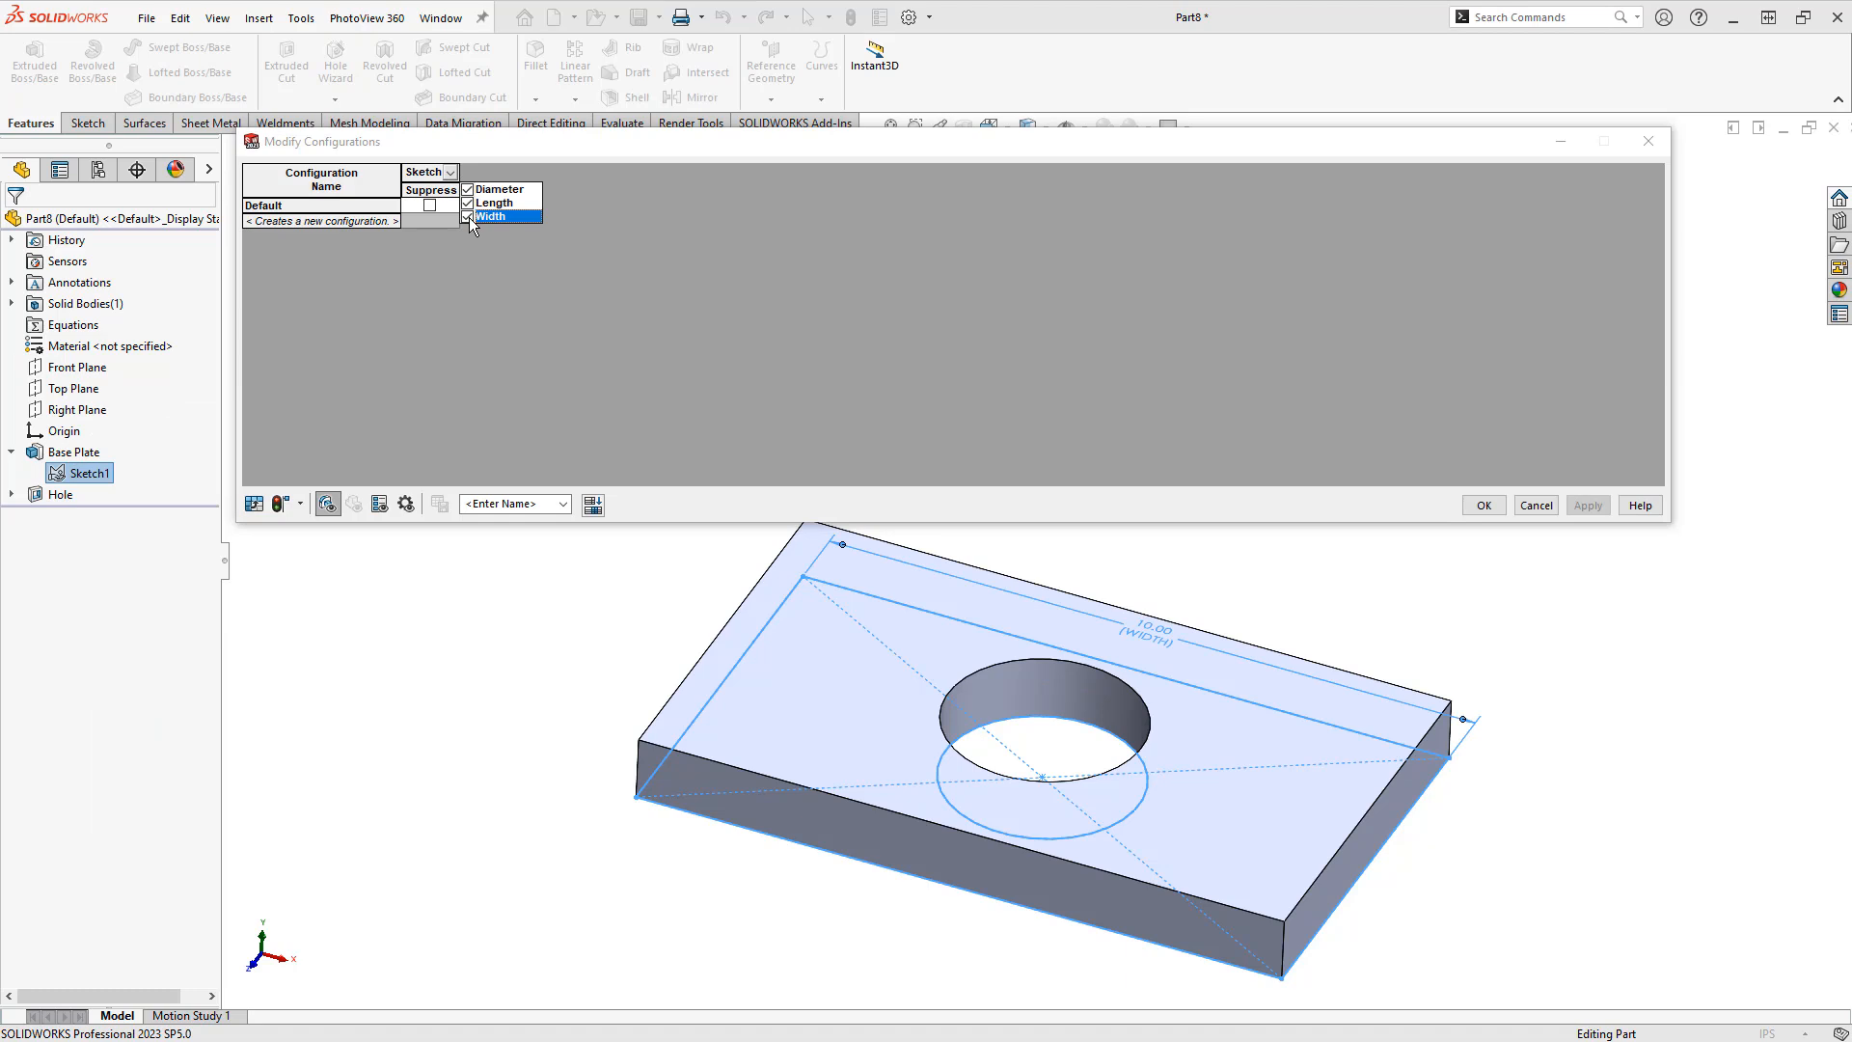
{"action": "left_click", "coordinate": [467, 357]}
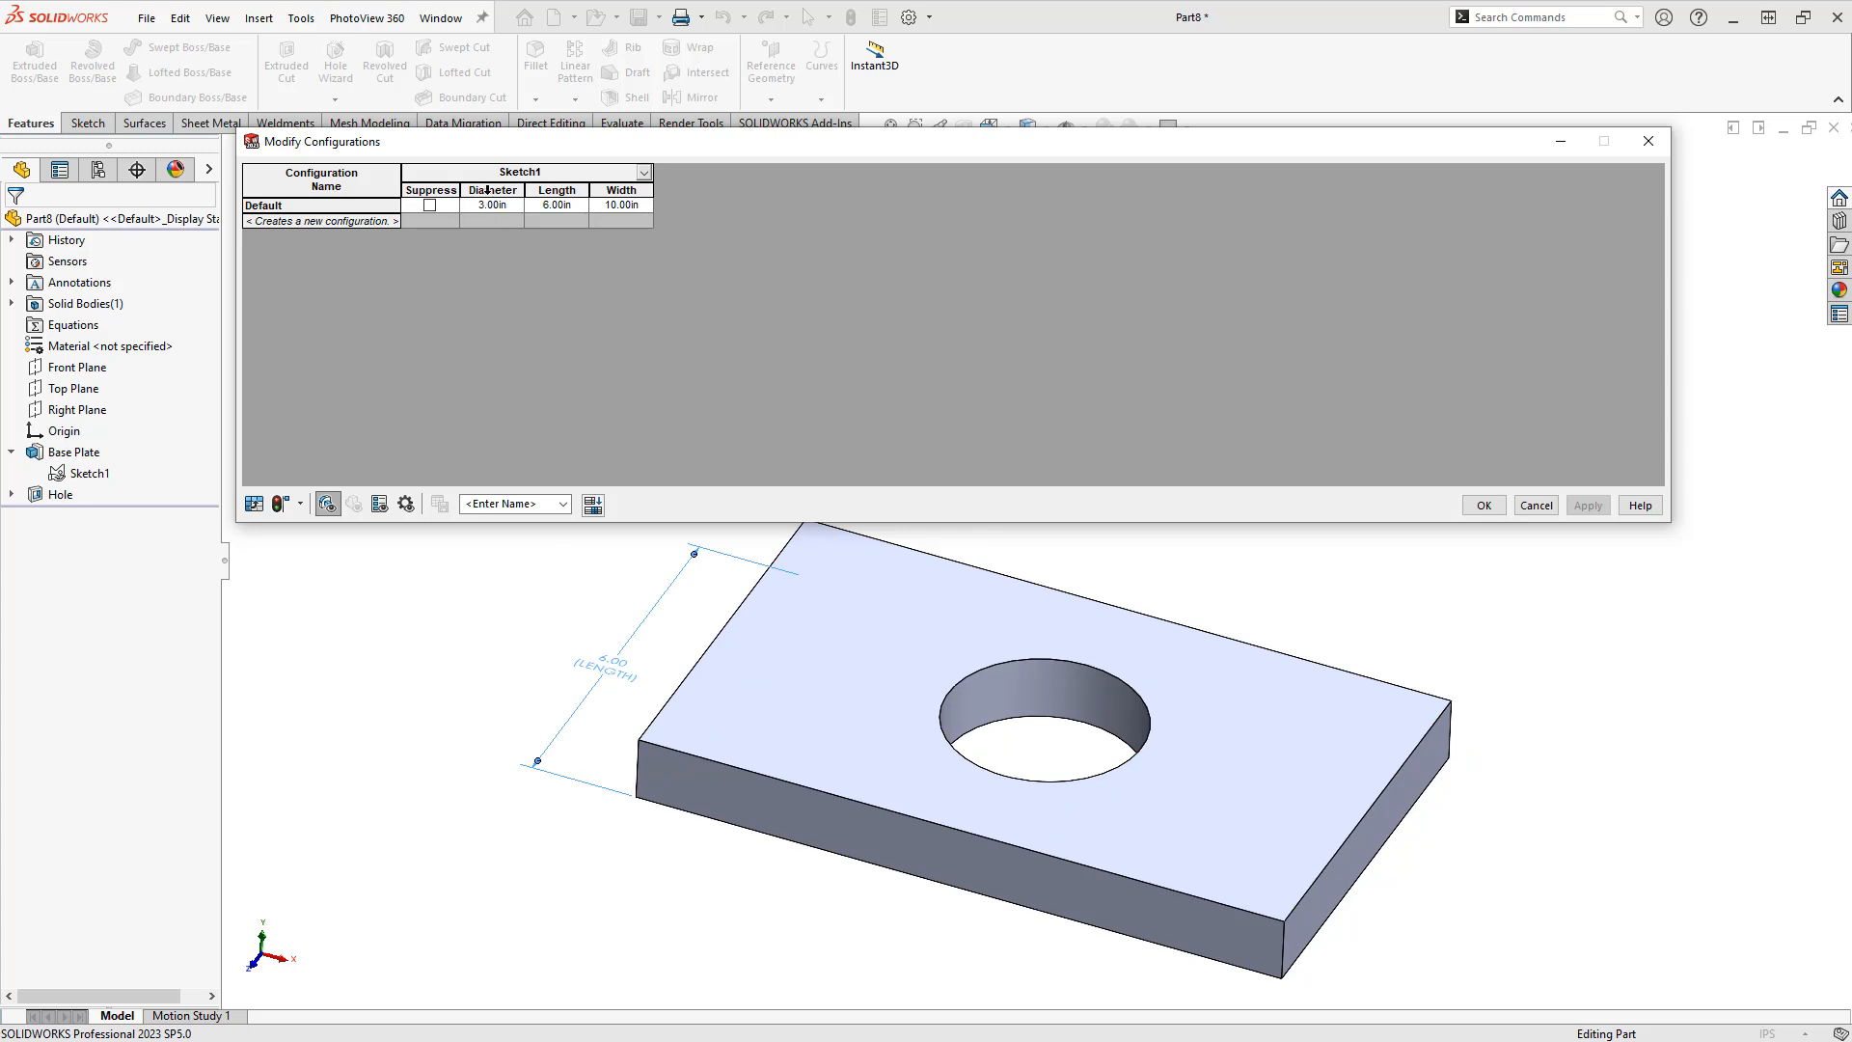
{"action": "left_click", "coordinate": [1108, 703]}
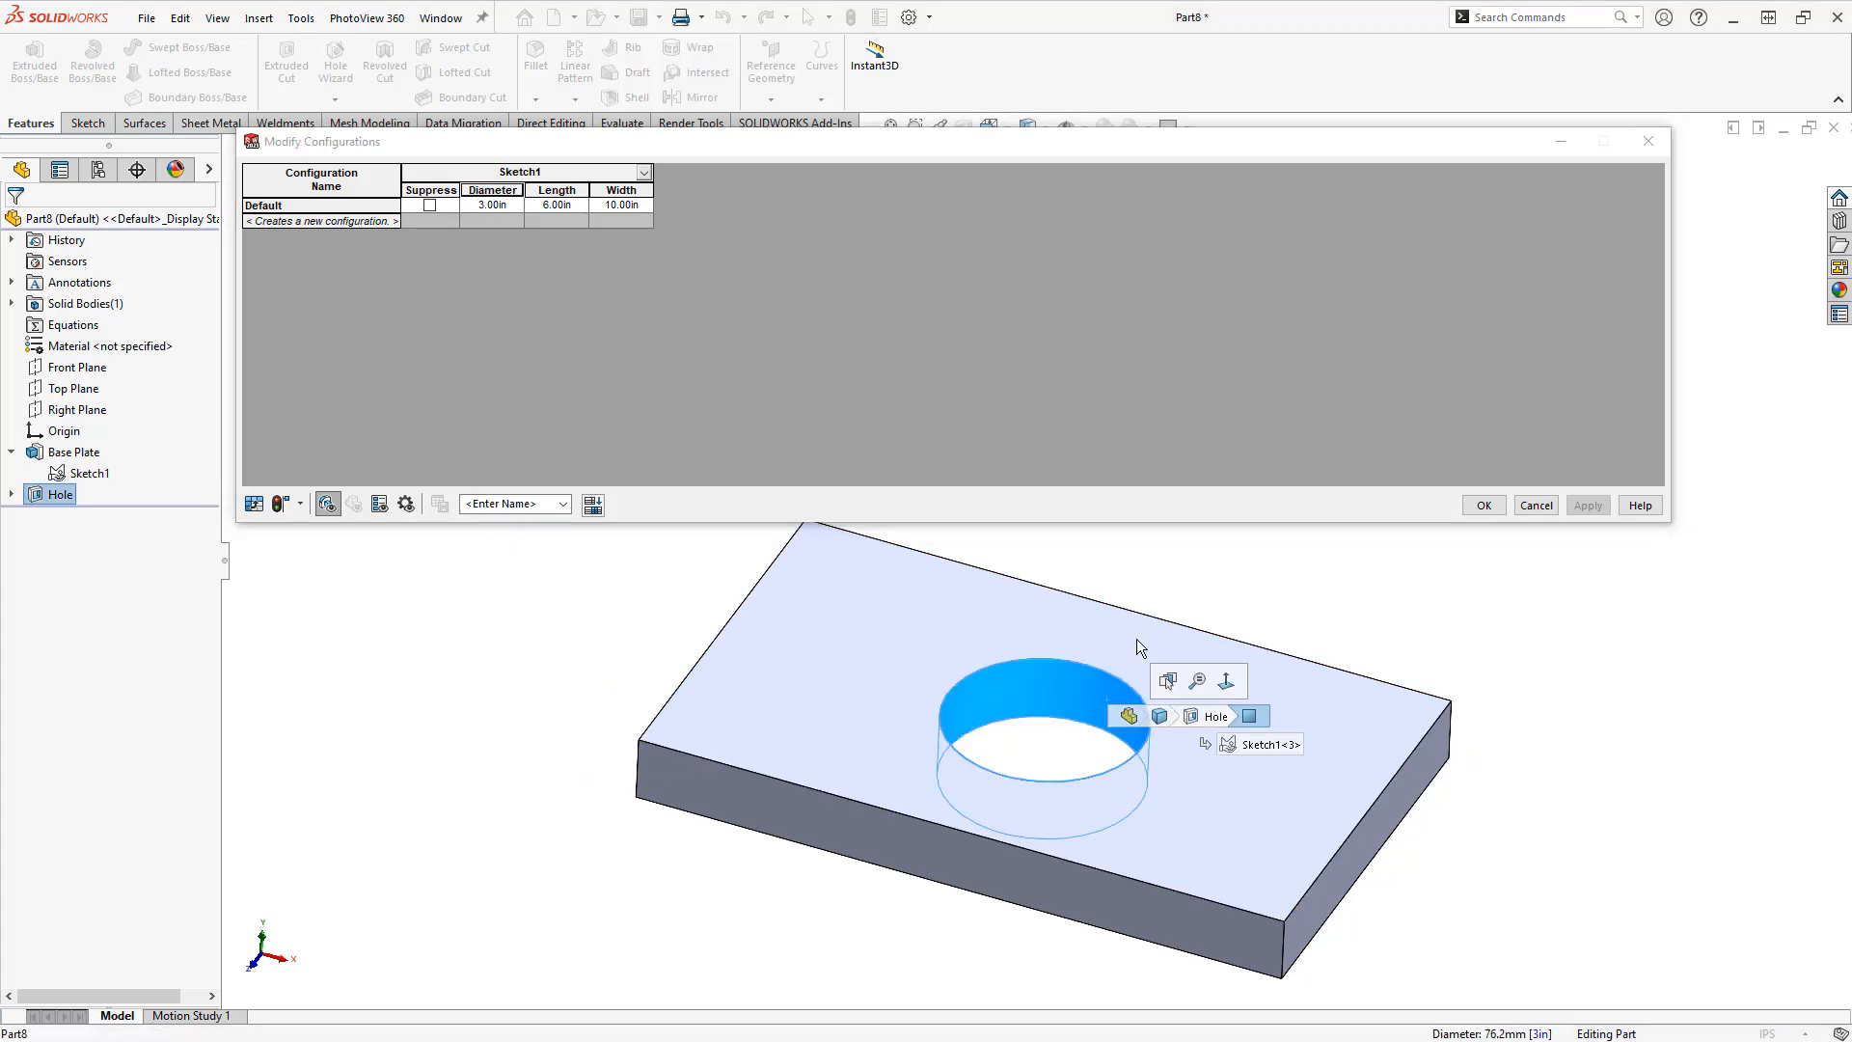
{"action": "left_click", "coordinate": [511, 193]}
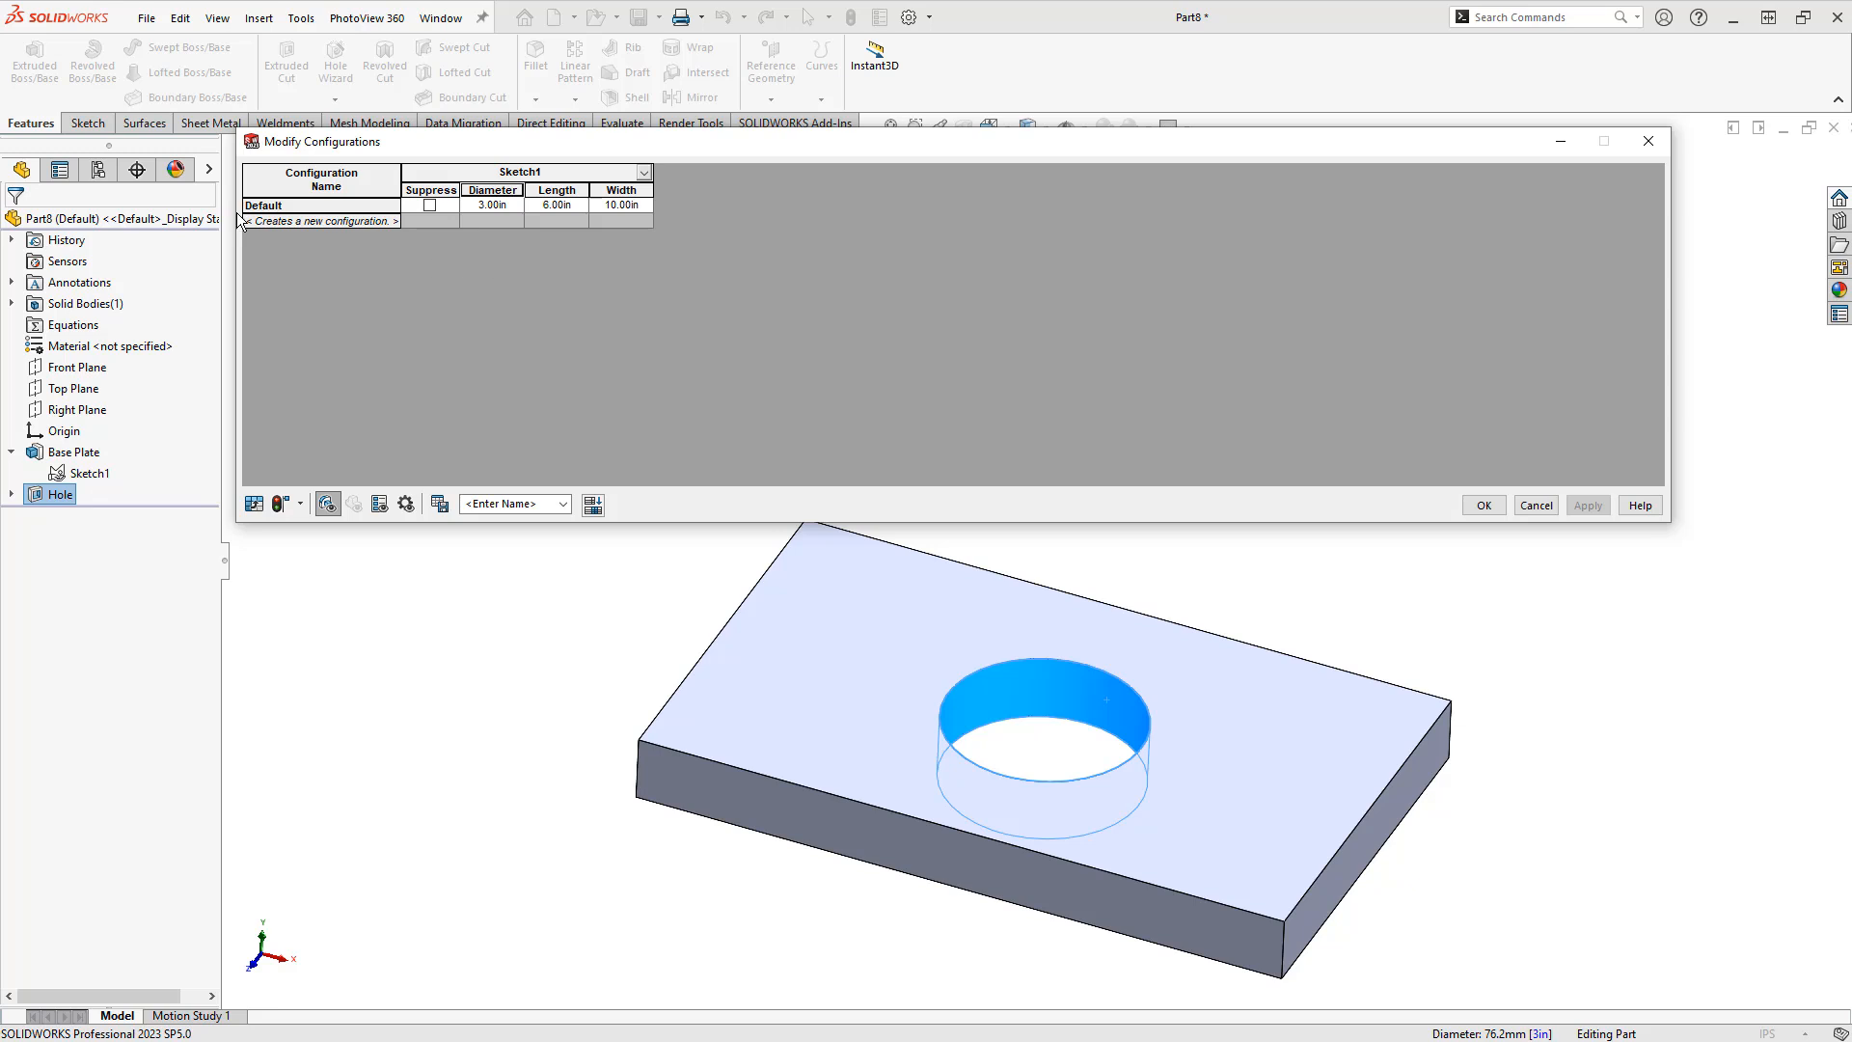
Create a new configuration named Large Plate in the table
{"action": "left_click", "coordinate": [291, 221]}
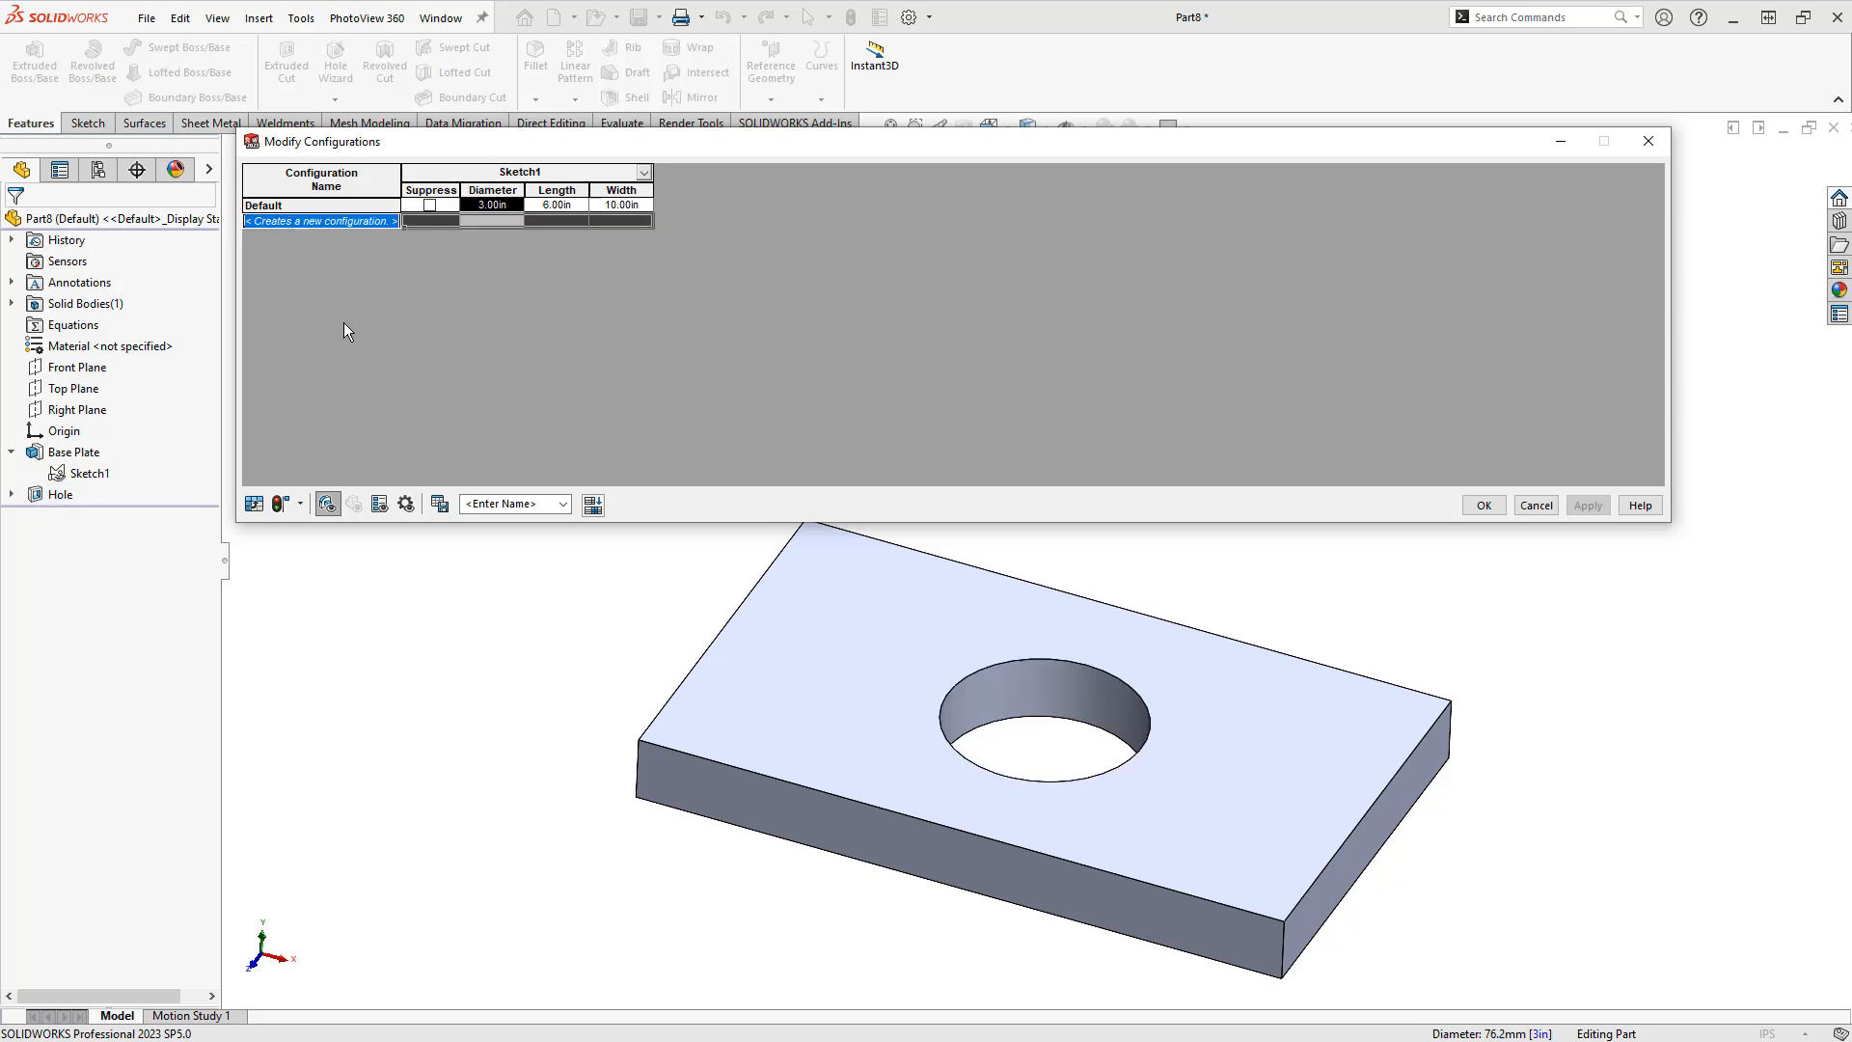
{"action": "type", "text": "Lar"}
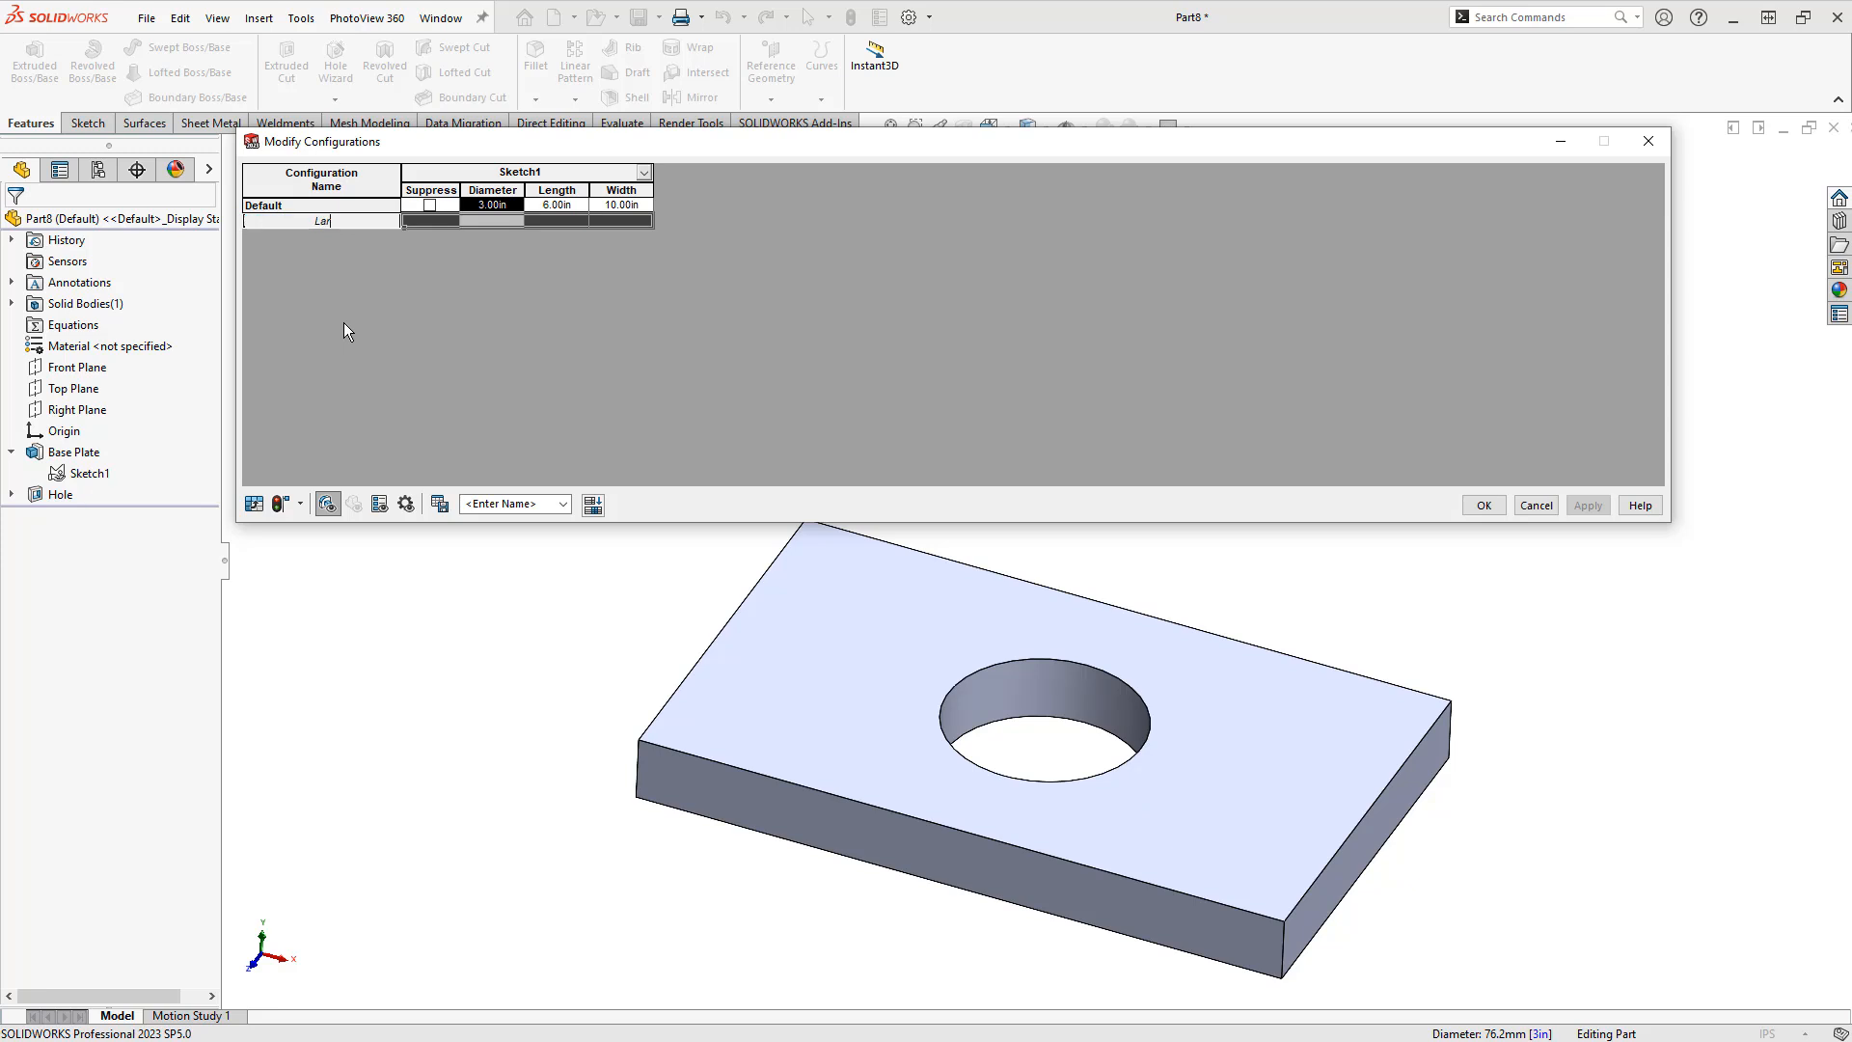
{"action": "type", "text": "ge Plate"}
{"action": "key", "text": "Return"}
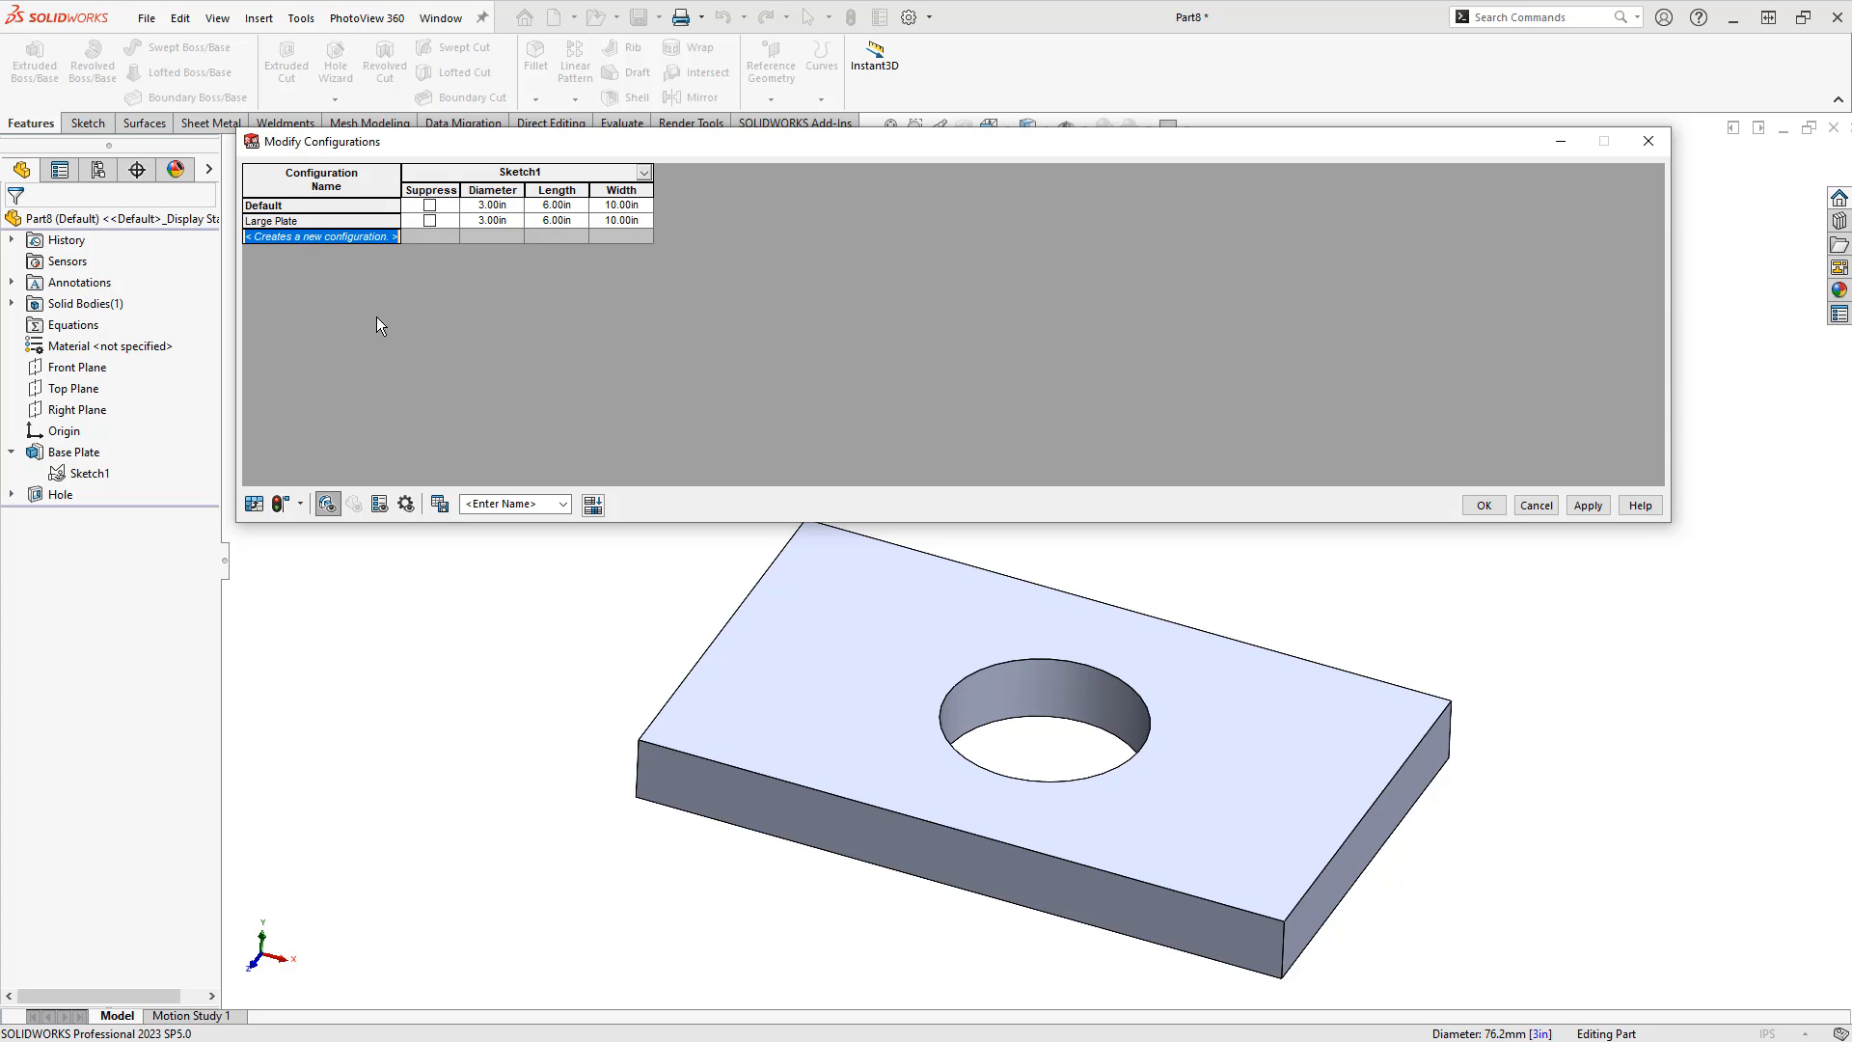
Set the Large Plate configuration's Length to 10 in and Width to 15 in, and accept the table
{"action": "left_click", "coordinate": [559, 220]}
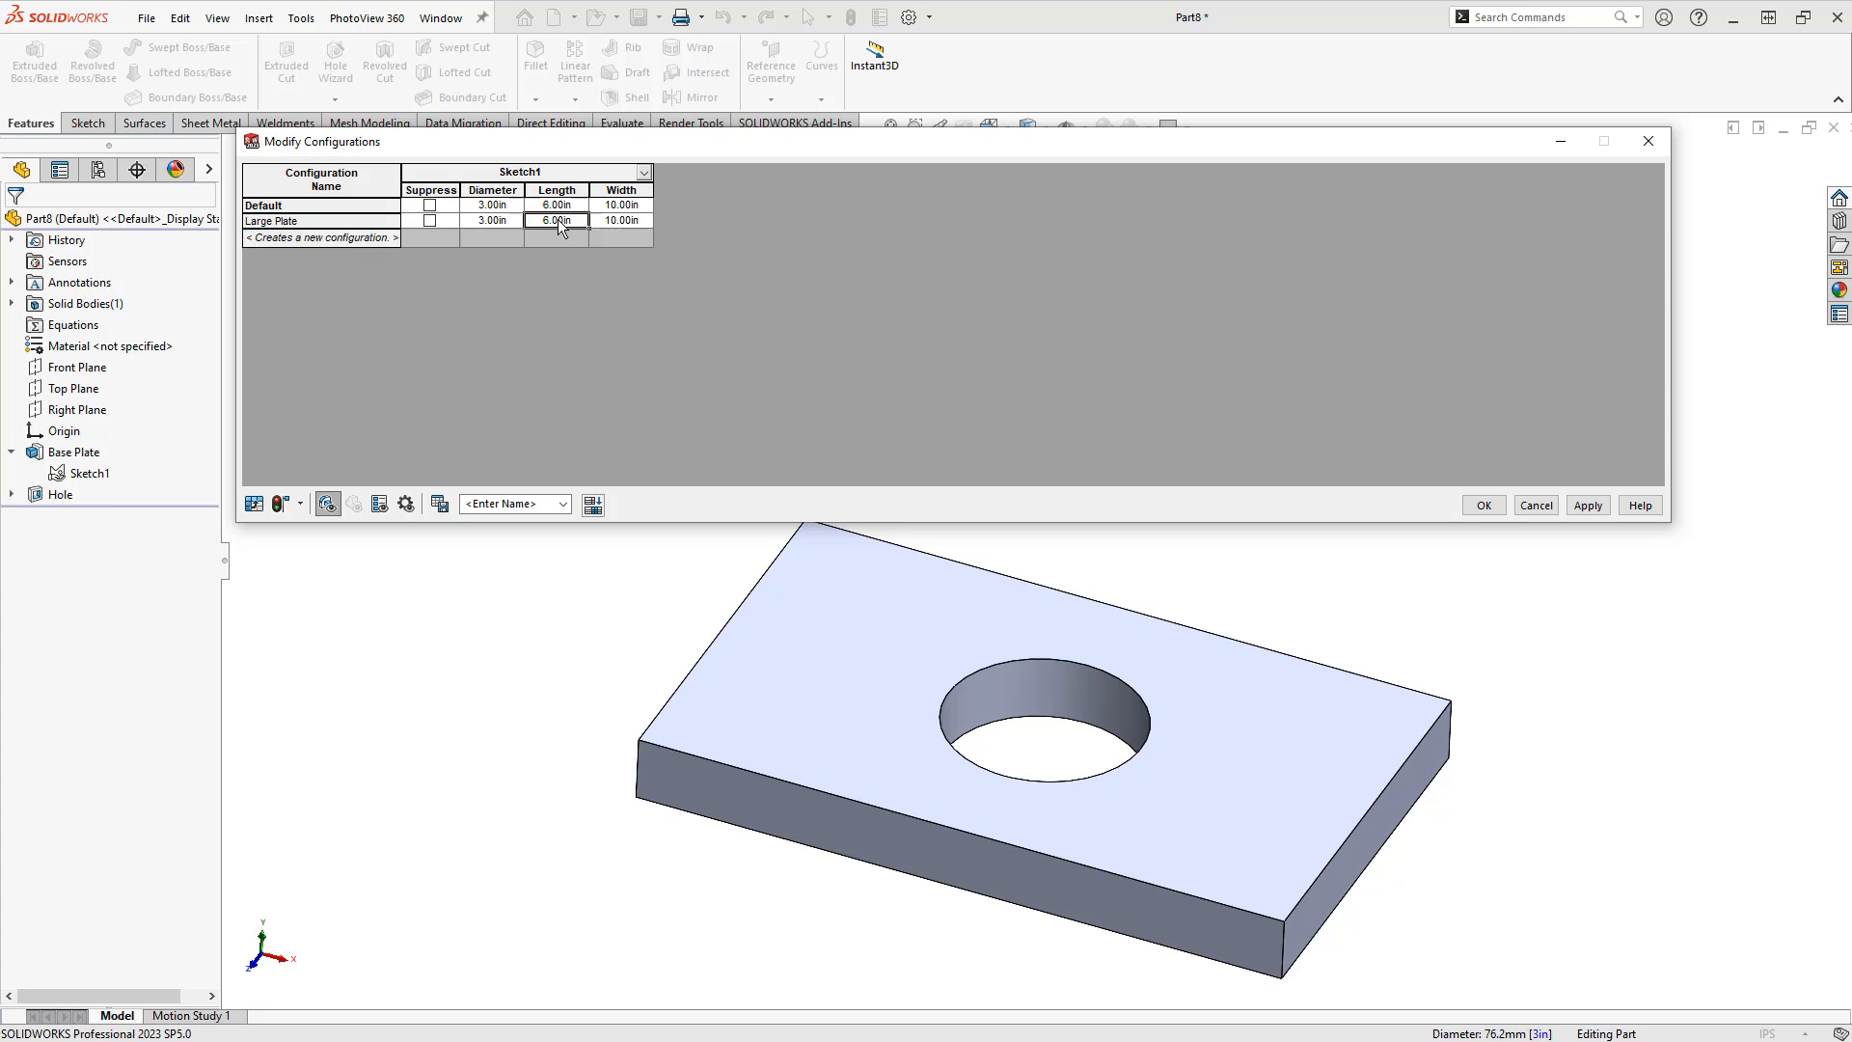
{"action": "left_click_drag", "start_coordinate": [577, 220], "coordinate": [518, 220]}
{"action": "type", "text": "10"}
{"action": "key", "text": "Tab"}
{"action": "type", "text": "15"}
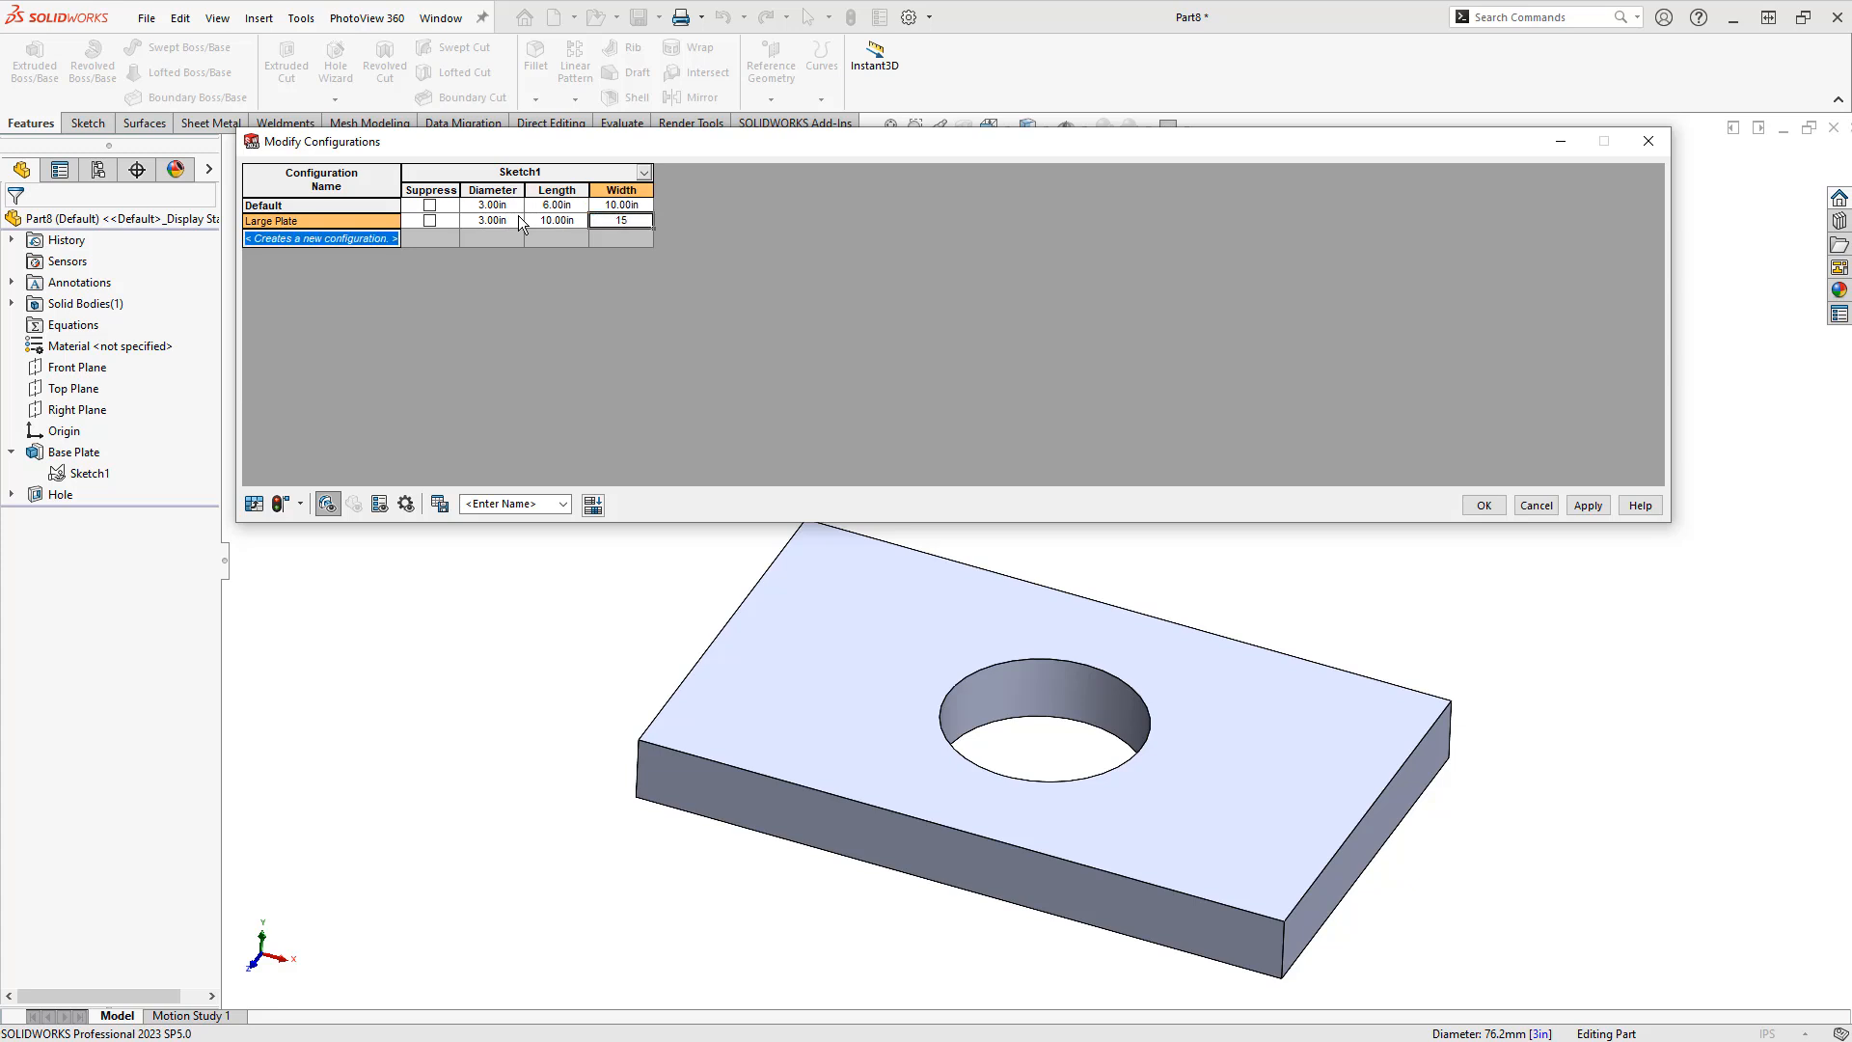
{"action": "left_click", "coordinate": [302, 504]}
{"action": "left_click", "coordinate": [320, 553]}
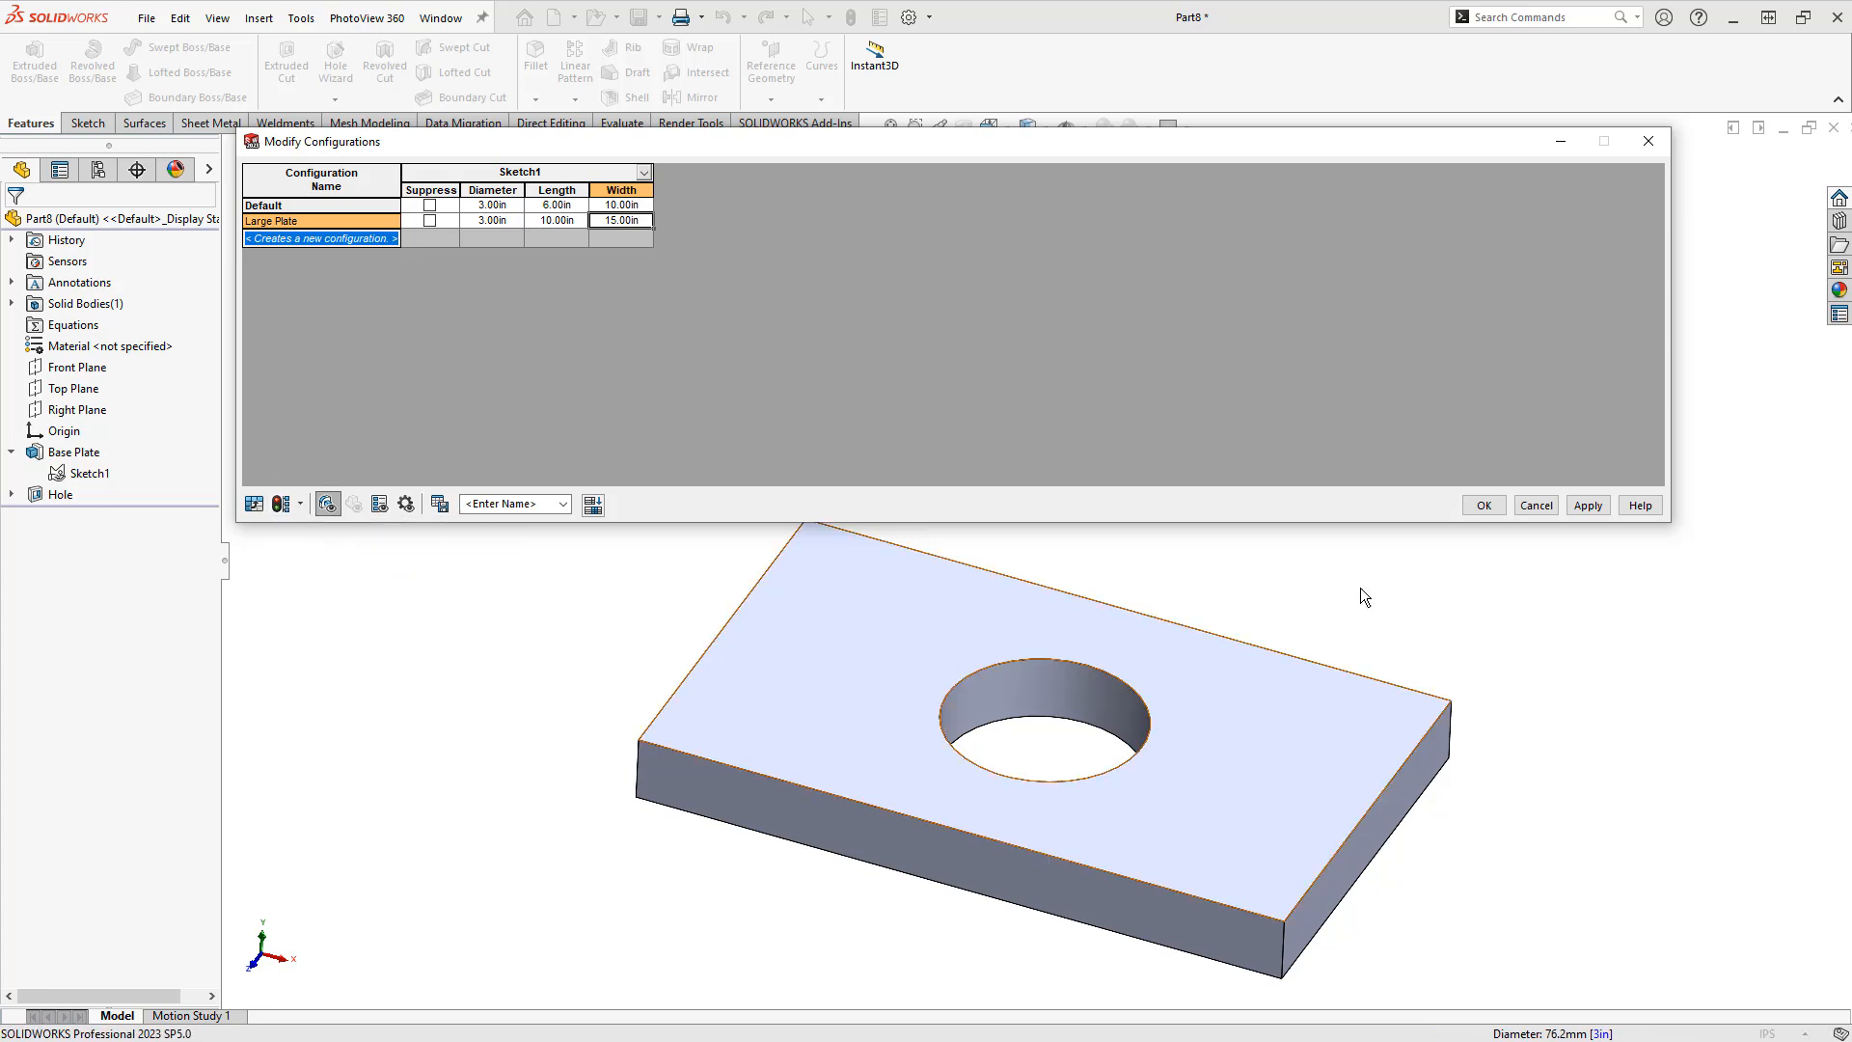
{"action": "left_click", "coordinate": [1486, 505]}
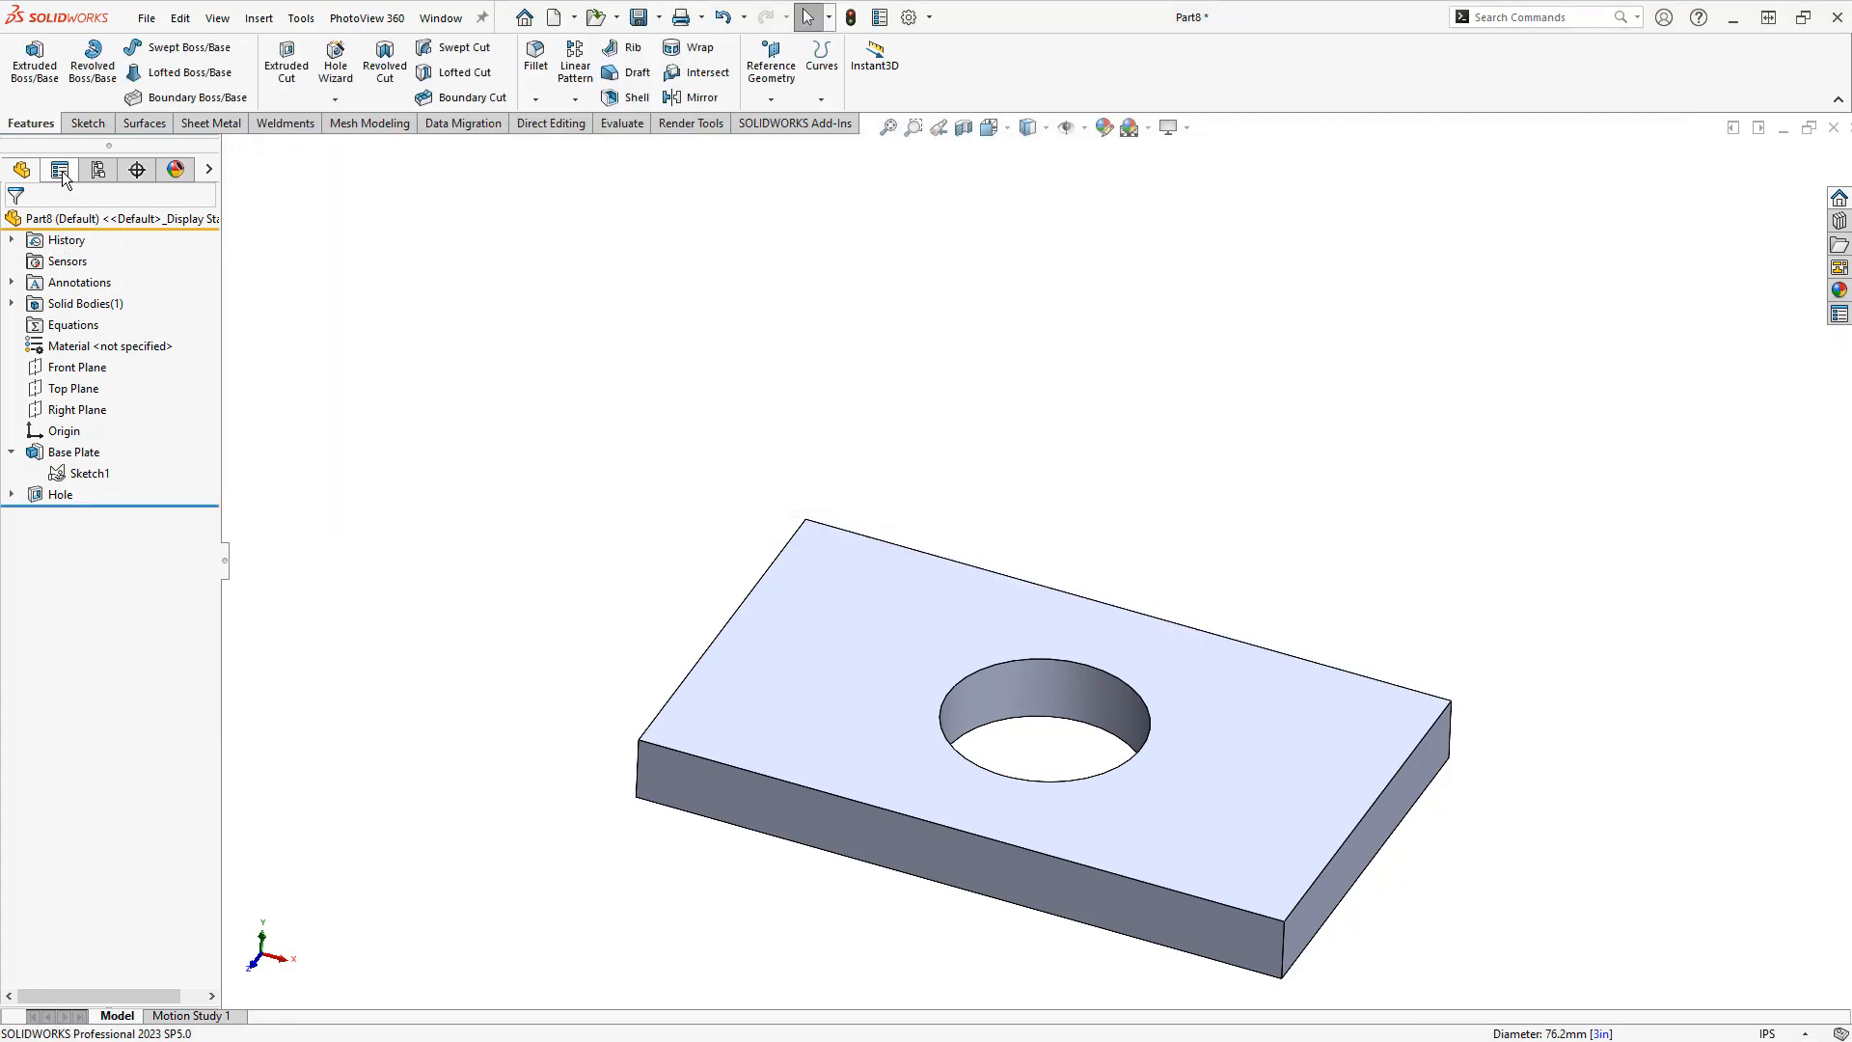
Activate the Large Plate configuration to view its geometry and switch back to the Default configuration
{"action": "left_click", "coordinate": [108, 171]}
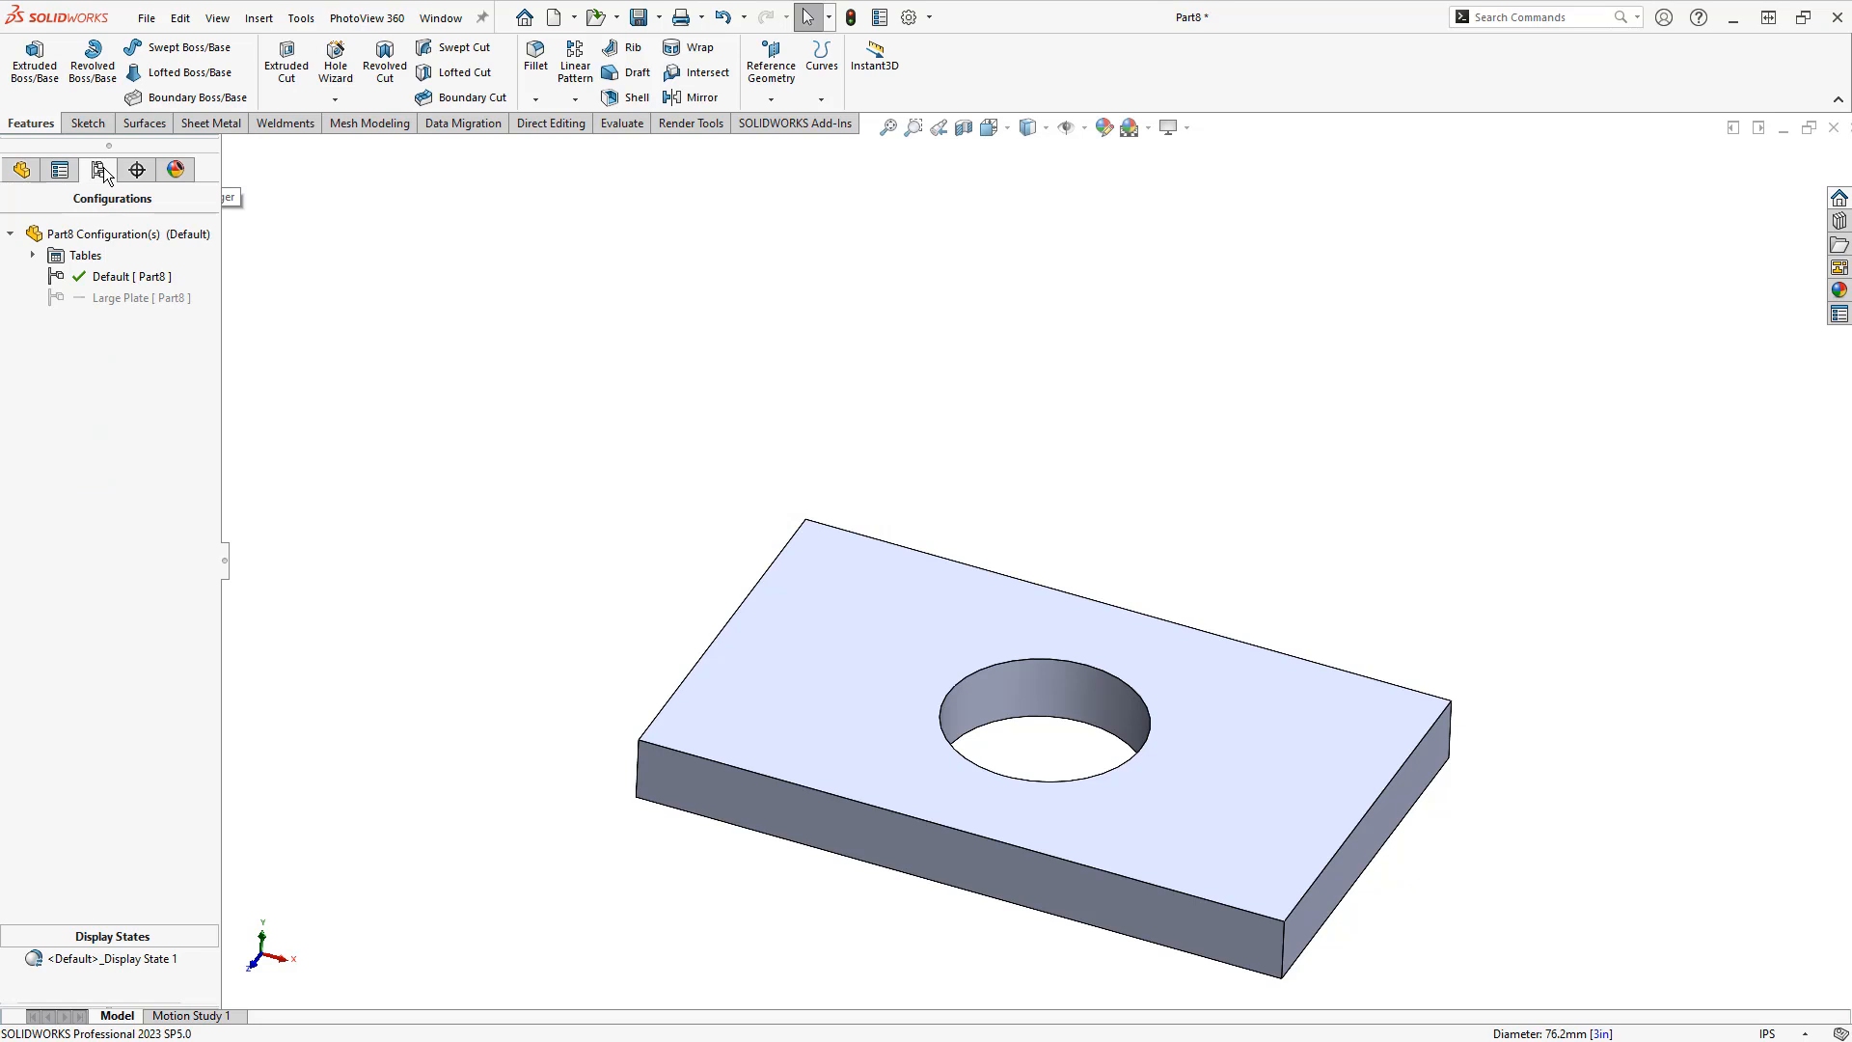
{"action": "double_click", "coordinate": [87, 299]}
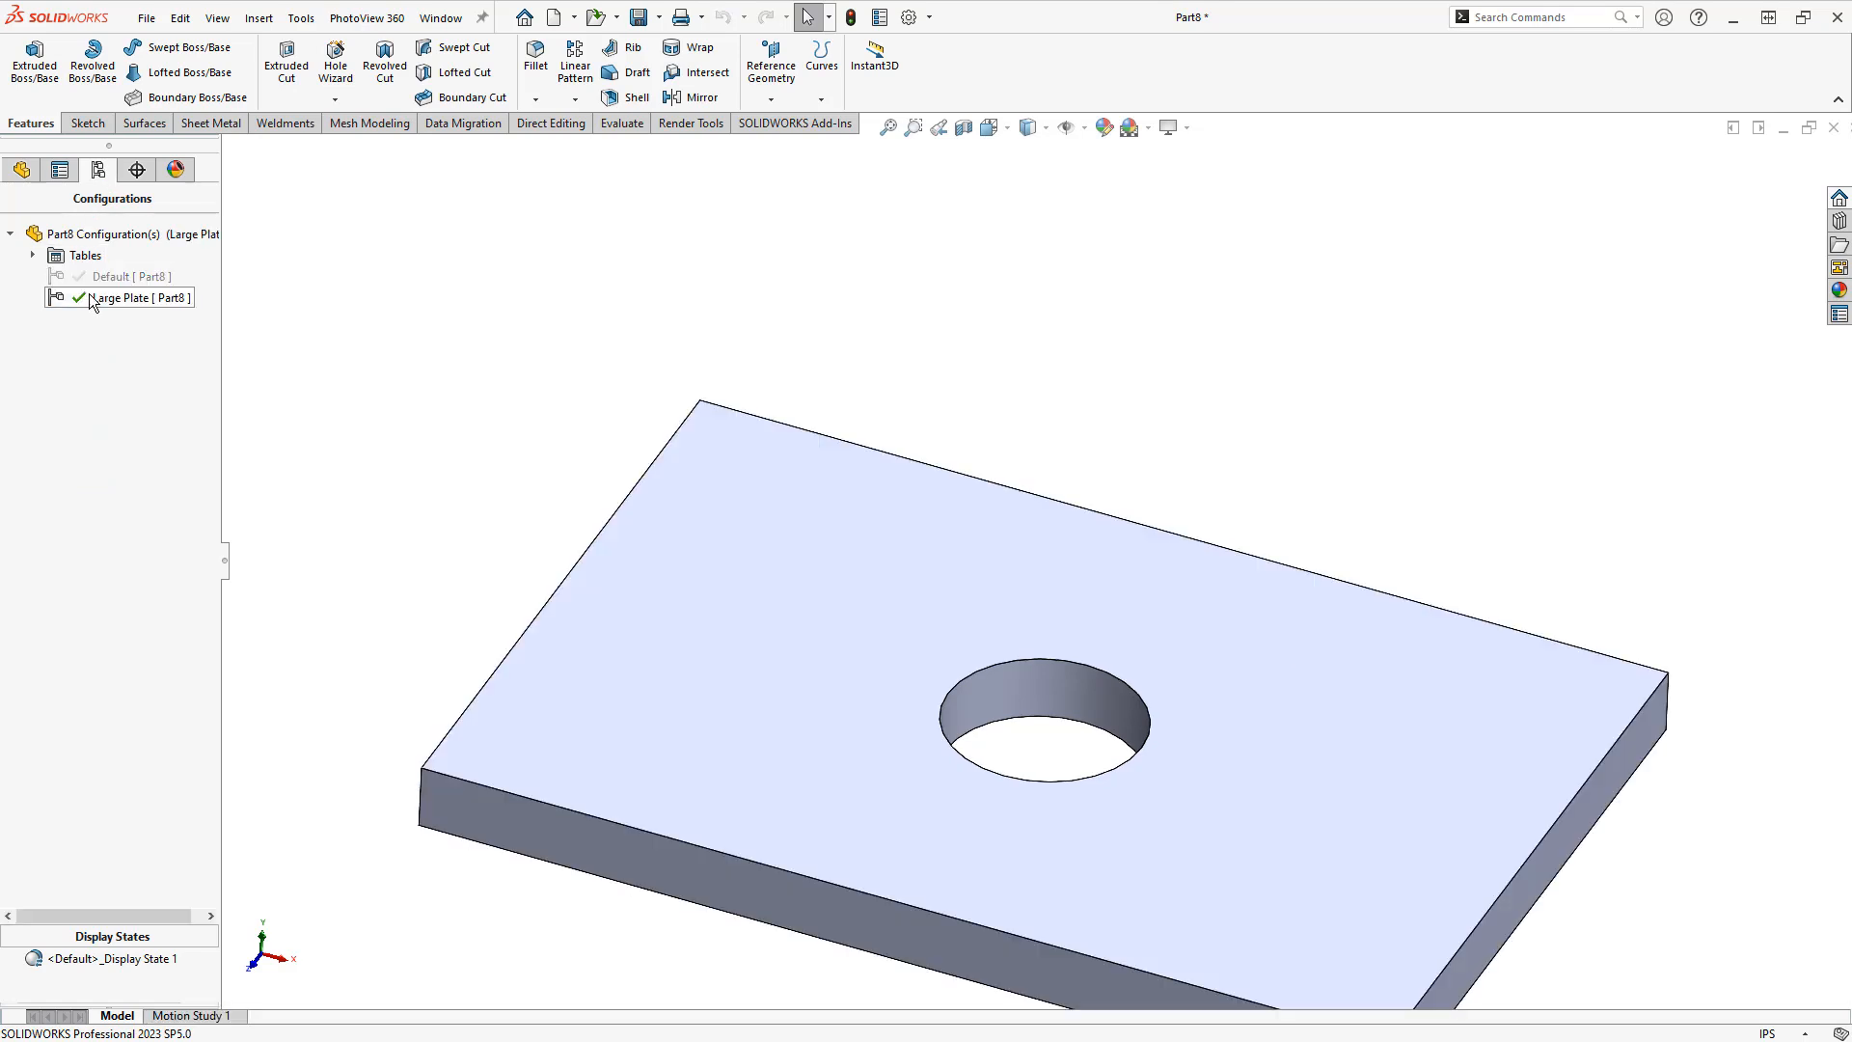
{"action": "scroll", "coordinate": [715, 316], "scroll_direction": "up", "scroll_amount": 3}
{"action": "middle_click_drag", "start_coordinate": [1046, 722], "coordinate": [1047, 710]}
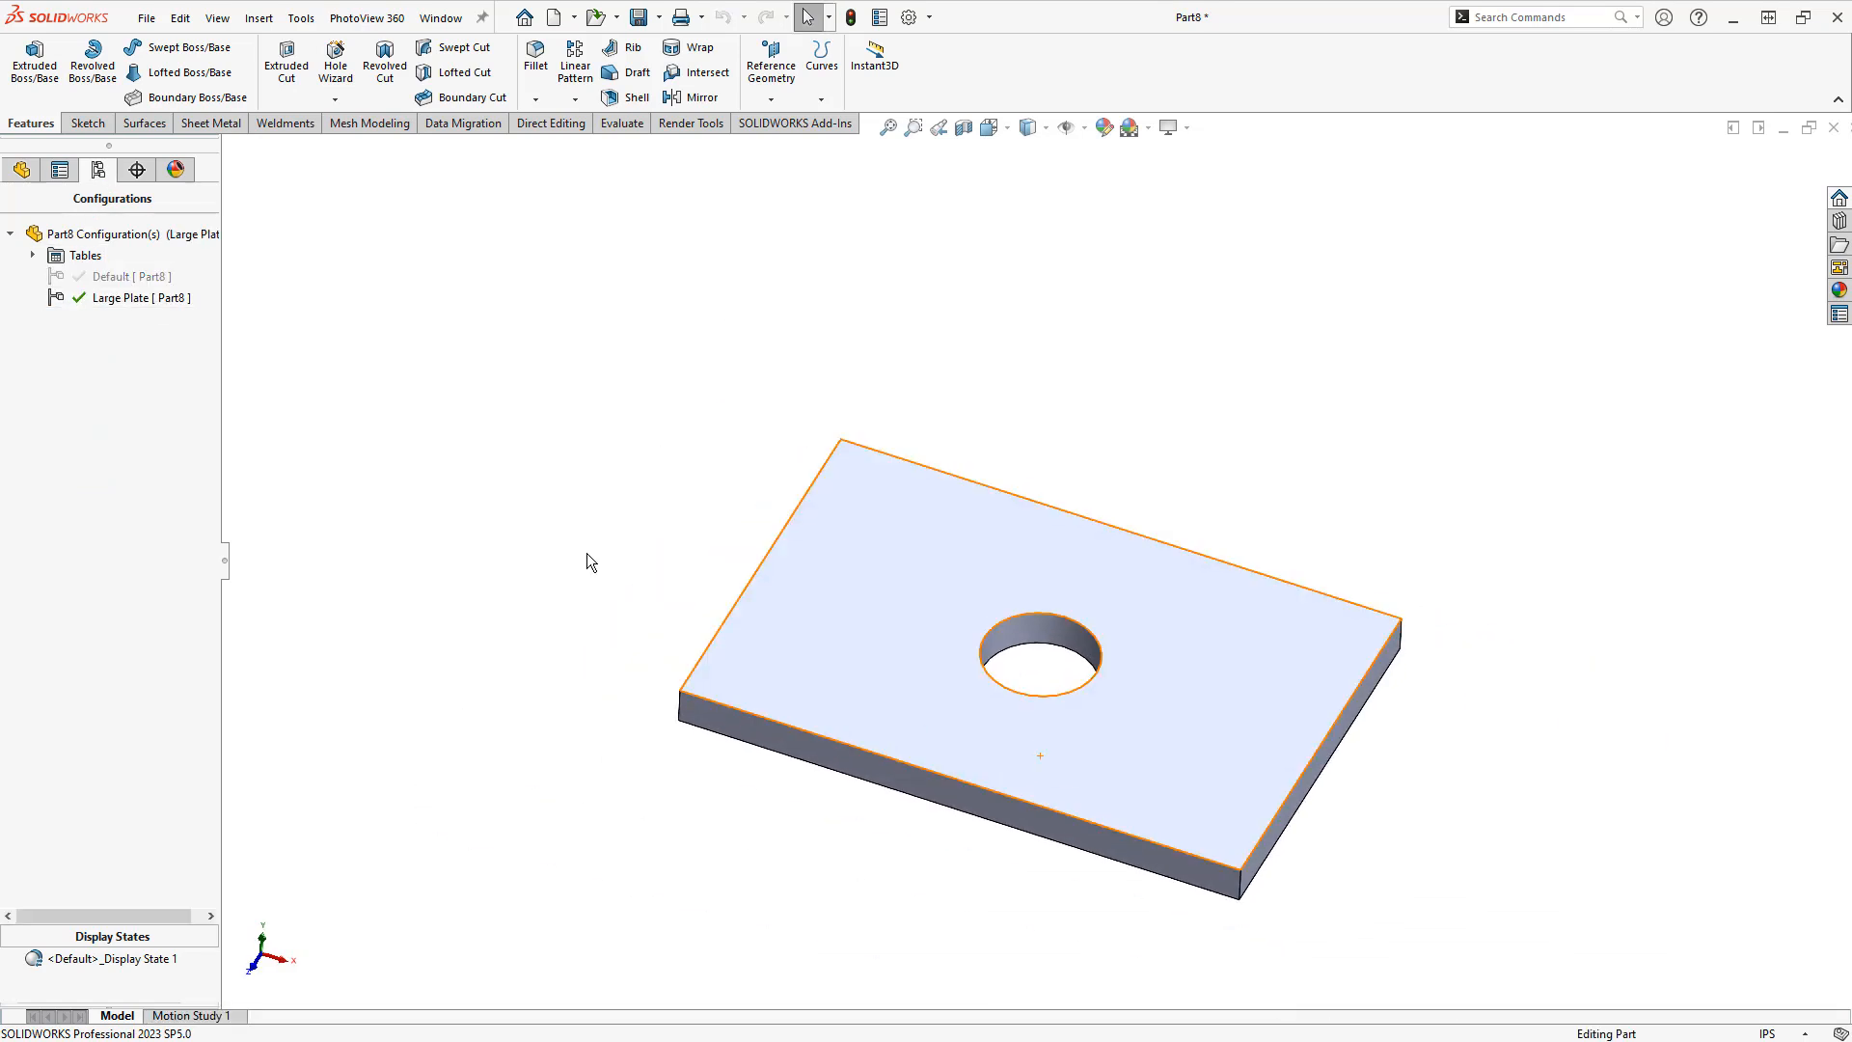
{"action": "double_click", "coordinate": [116, 278]}
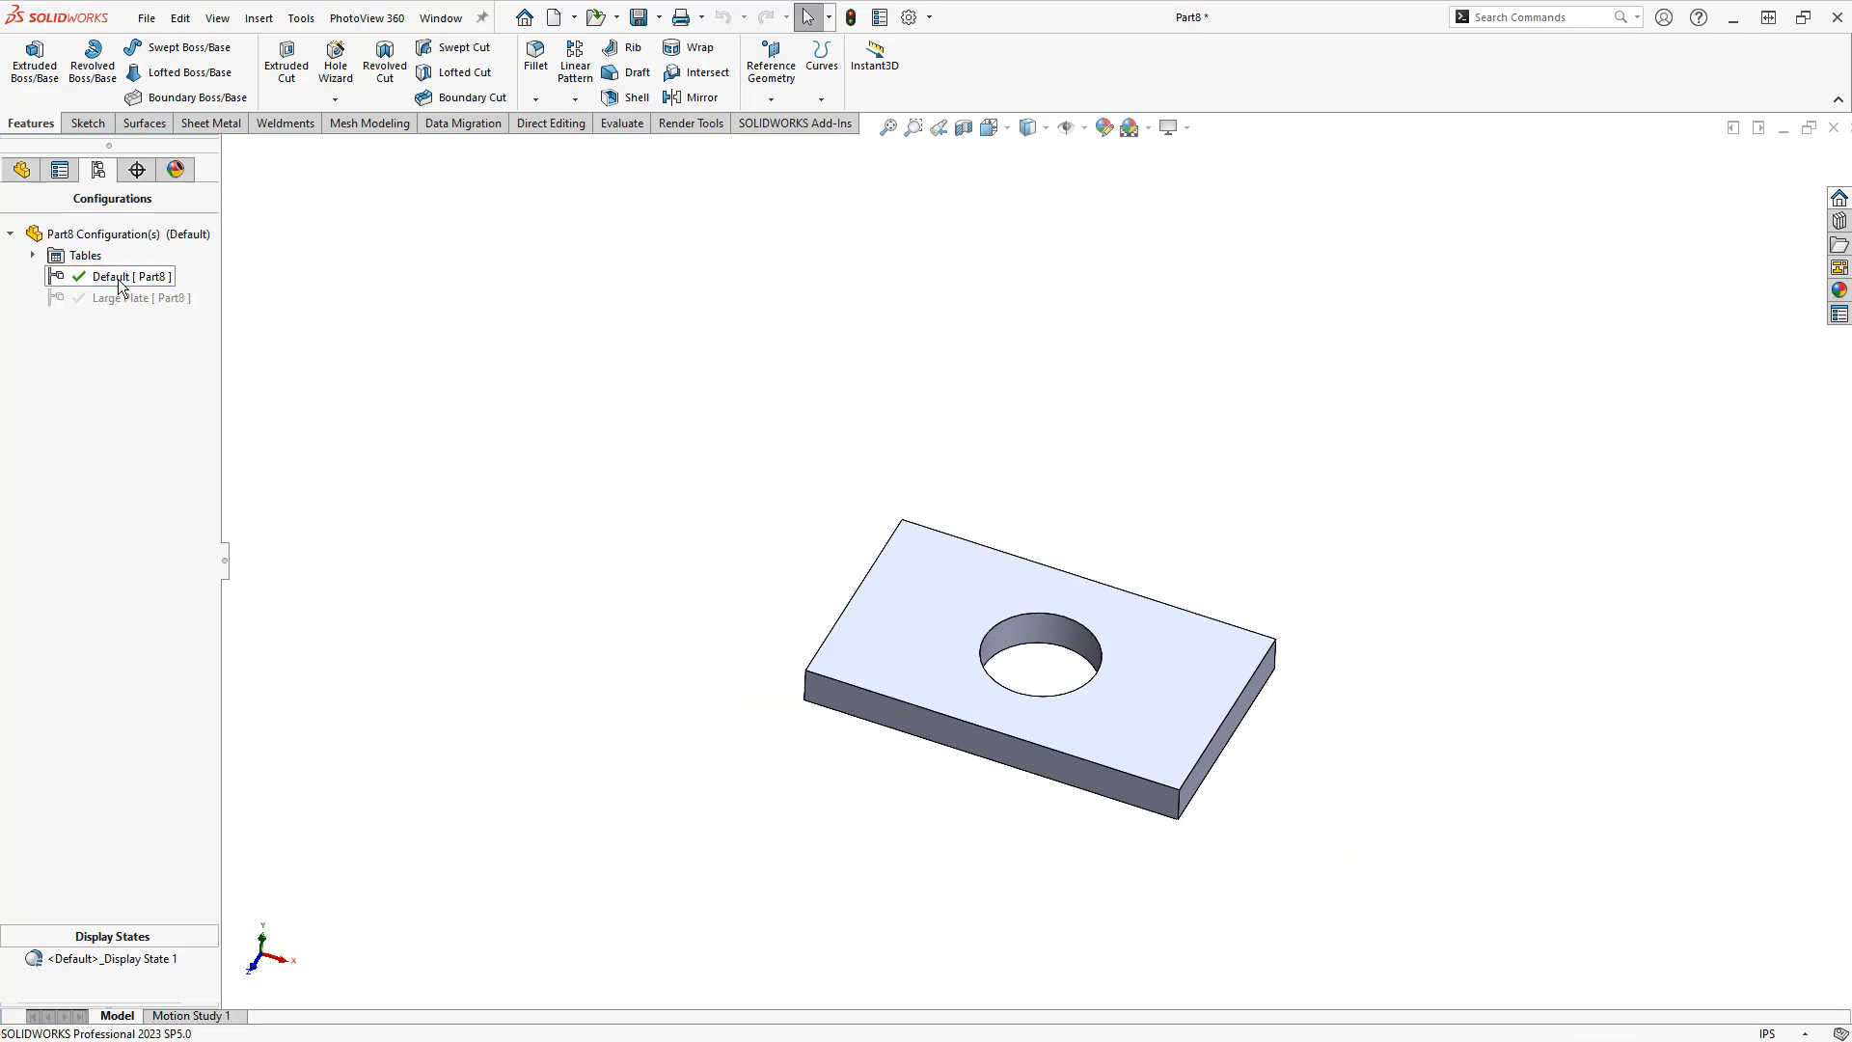
Switch to the Large Plate configuration and back to Default, and add a new configuration named Medium
{"action": "double_click", "coordinate": [143, 299]}
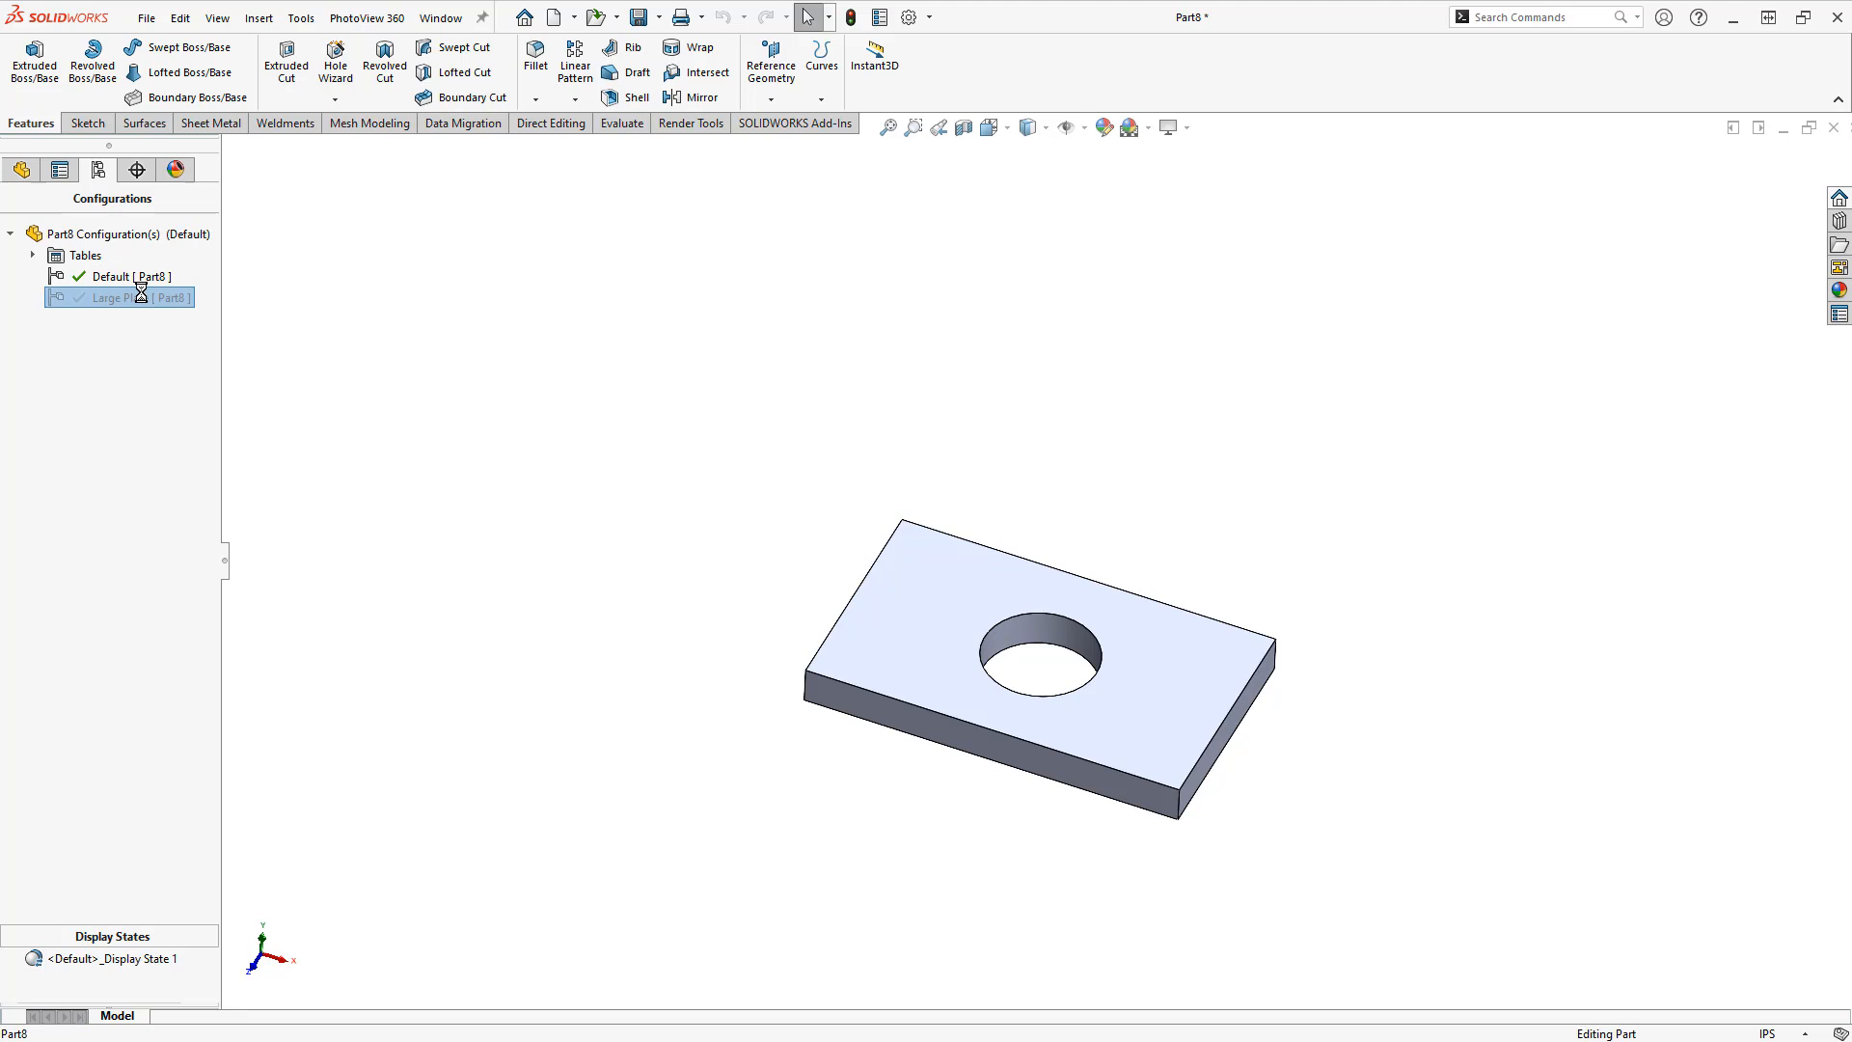
{"action": "double_click", "coordinate": [133, 279]}
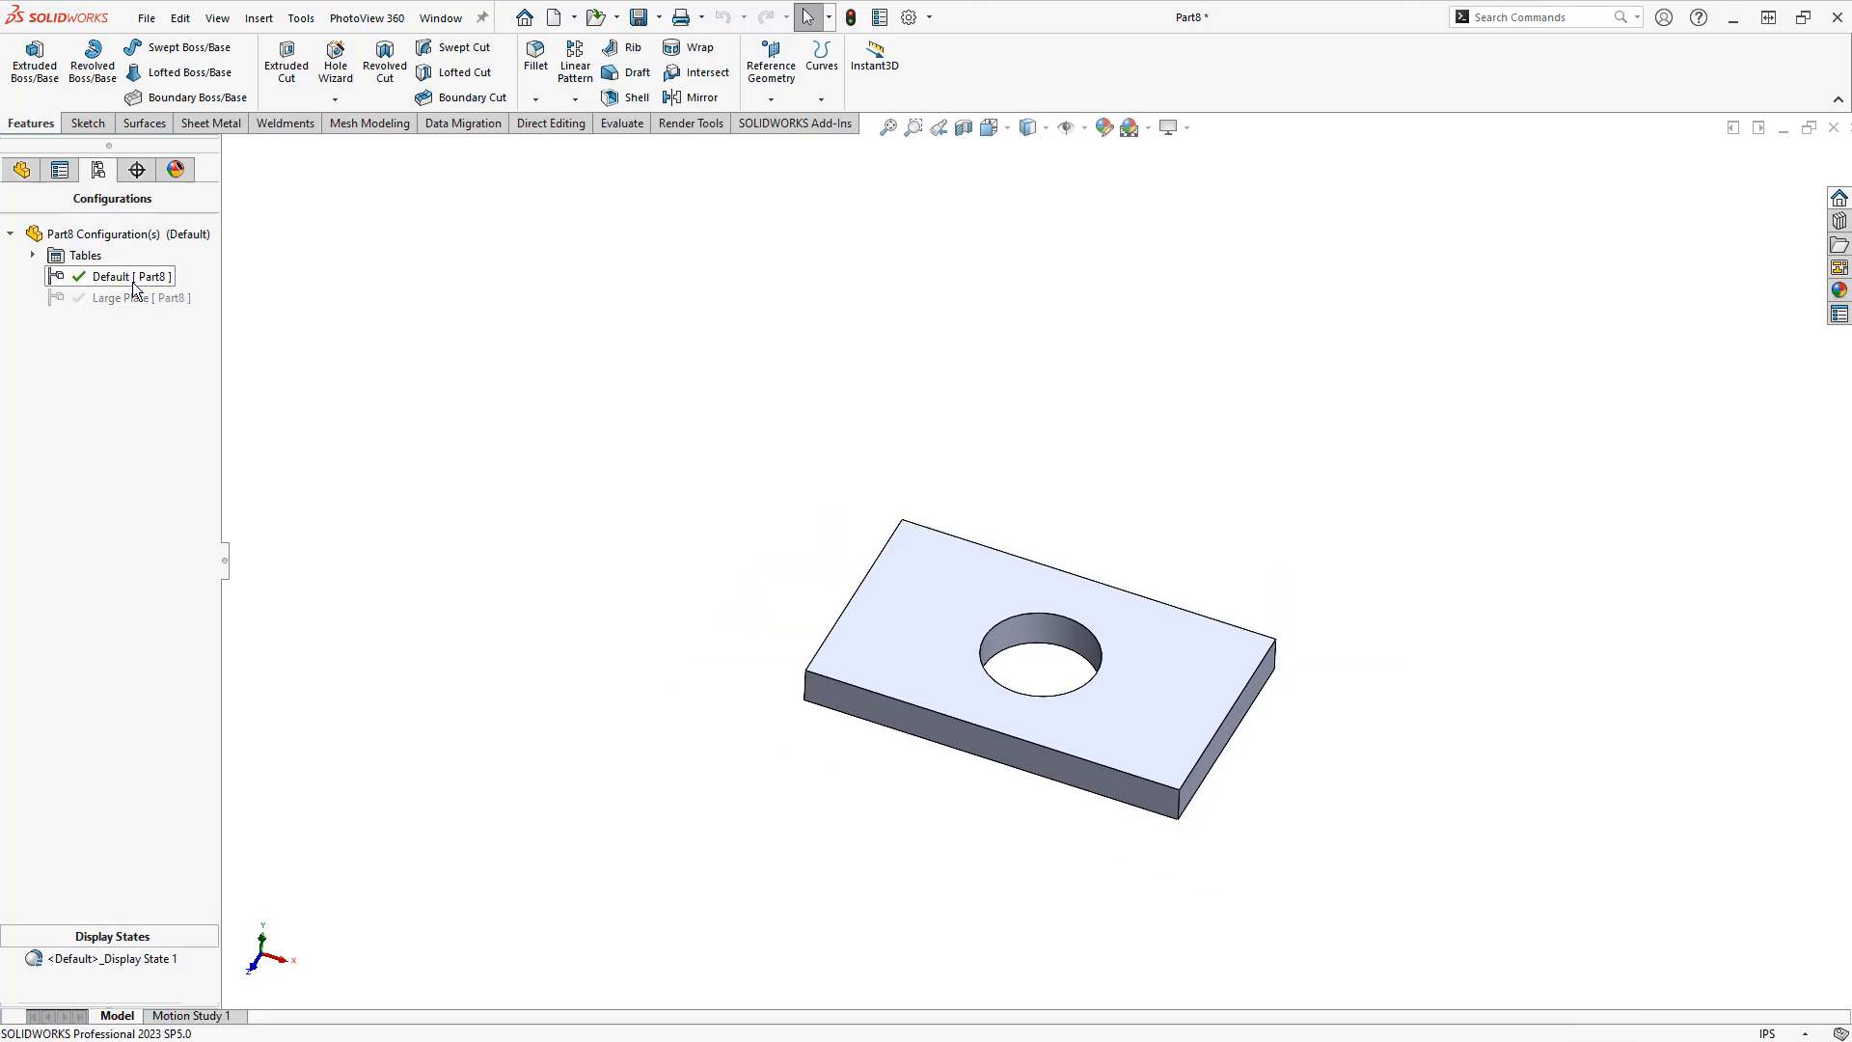
{"action": "right_click", "coordinate": [130, 244]}
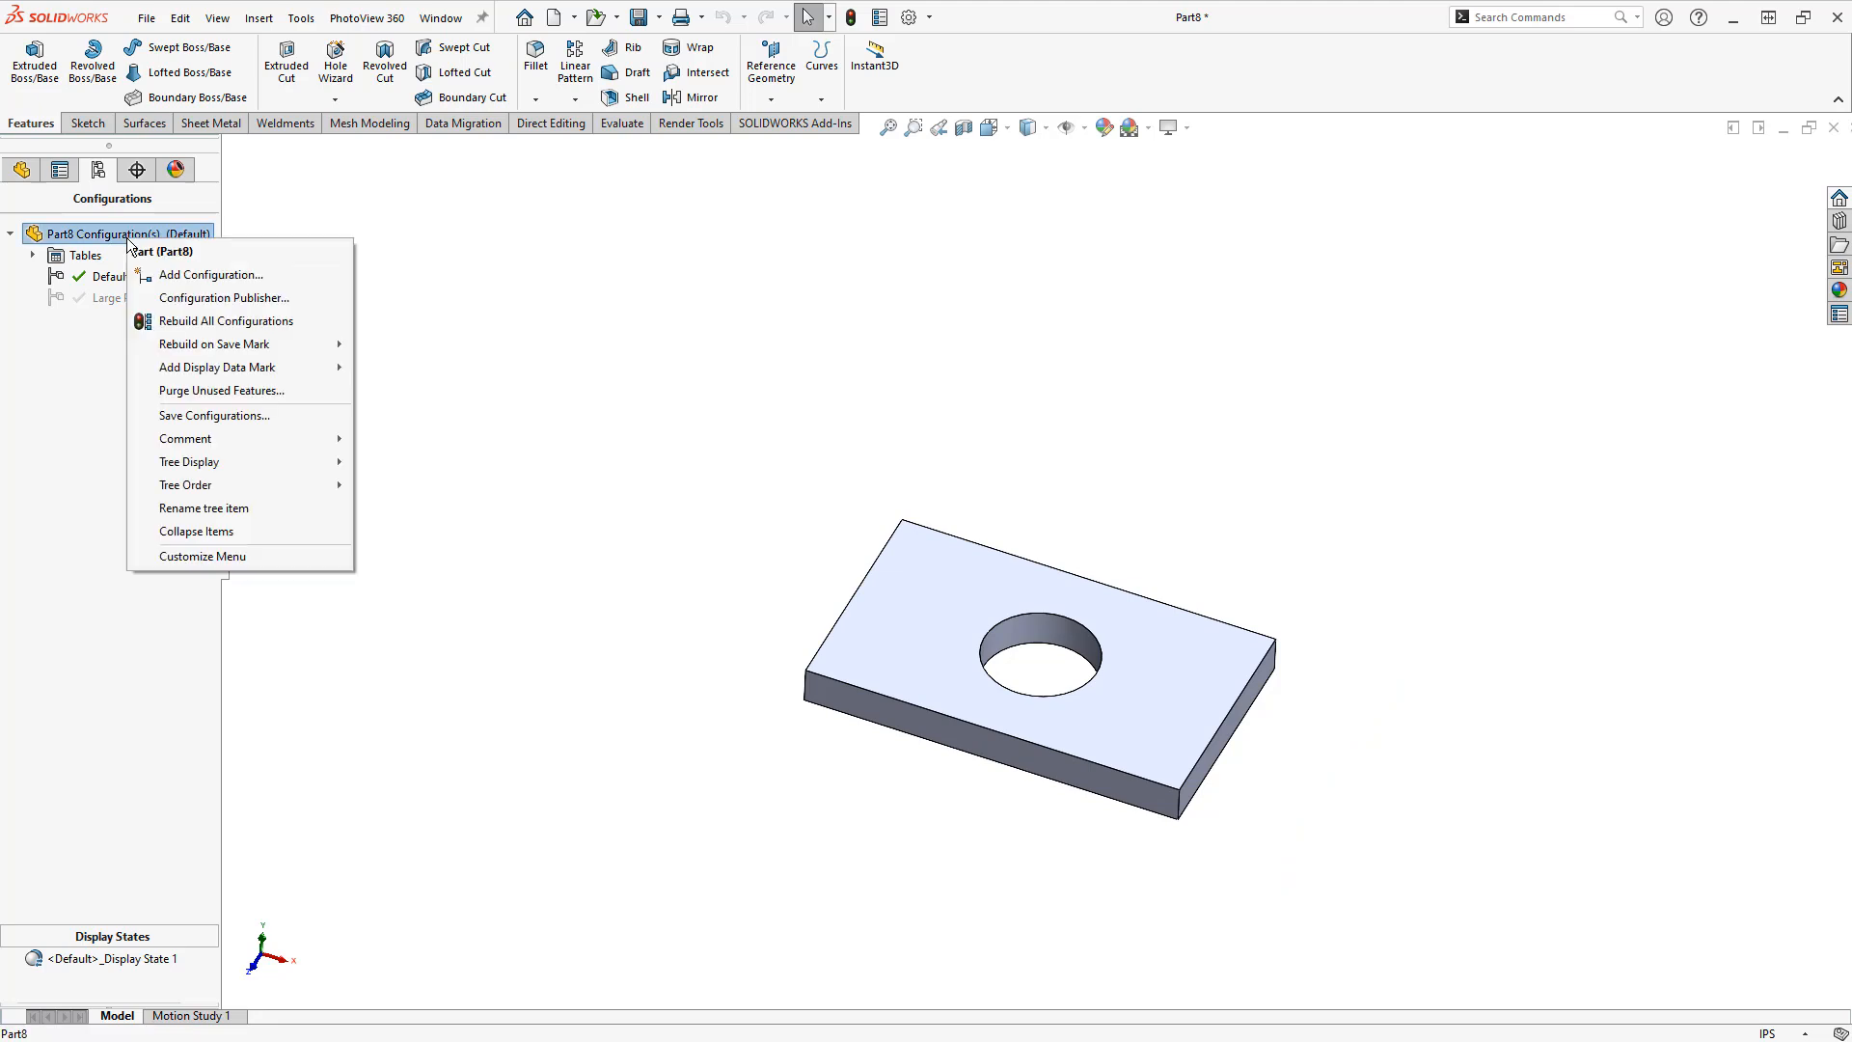
{"action": "left_click", "coordinate": [181, 276]}
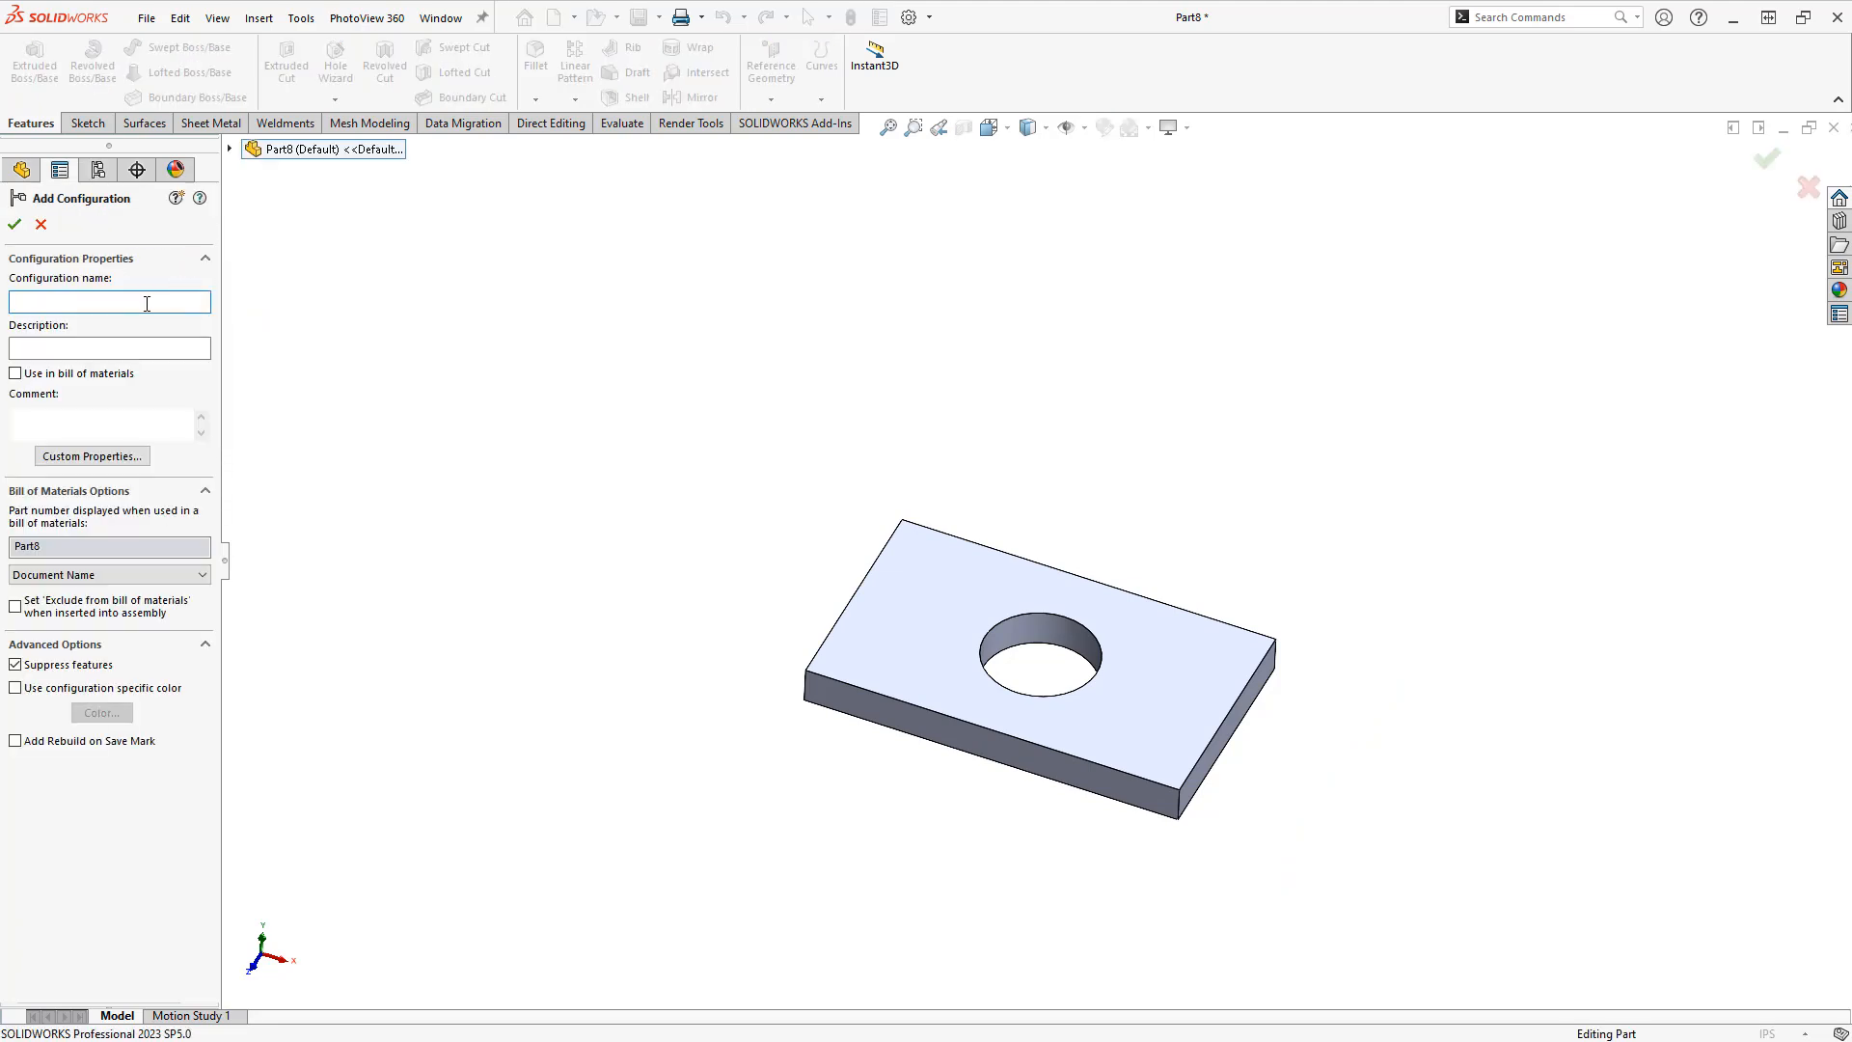
{"action": "type", "text": "Medium"}
{"action": "left_click", "coordinate": [18, 225]}
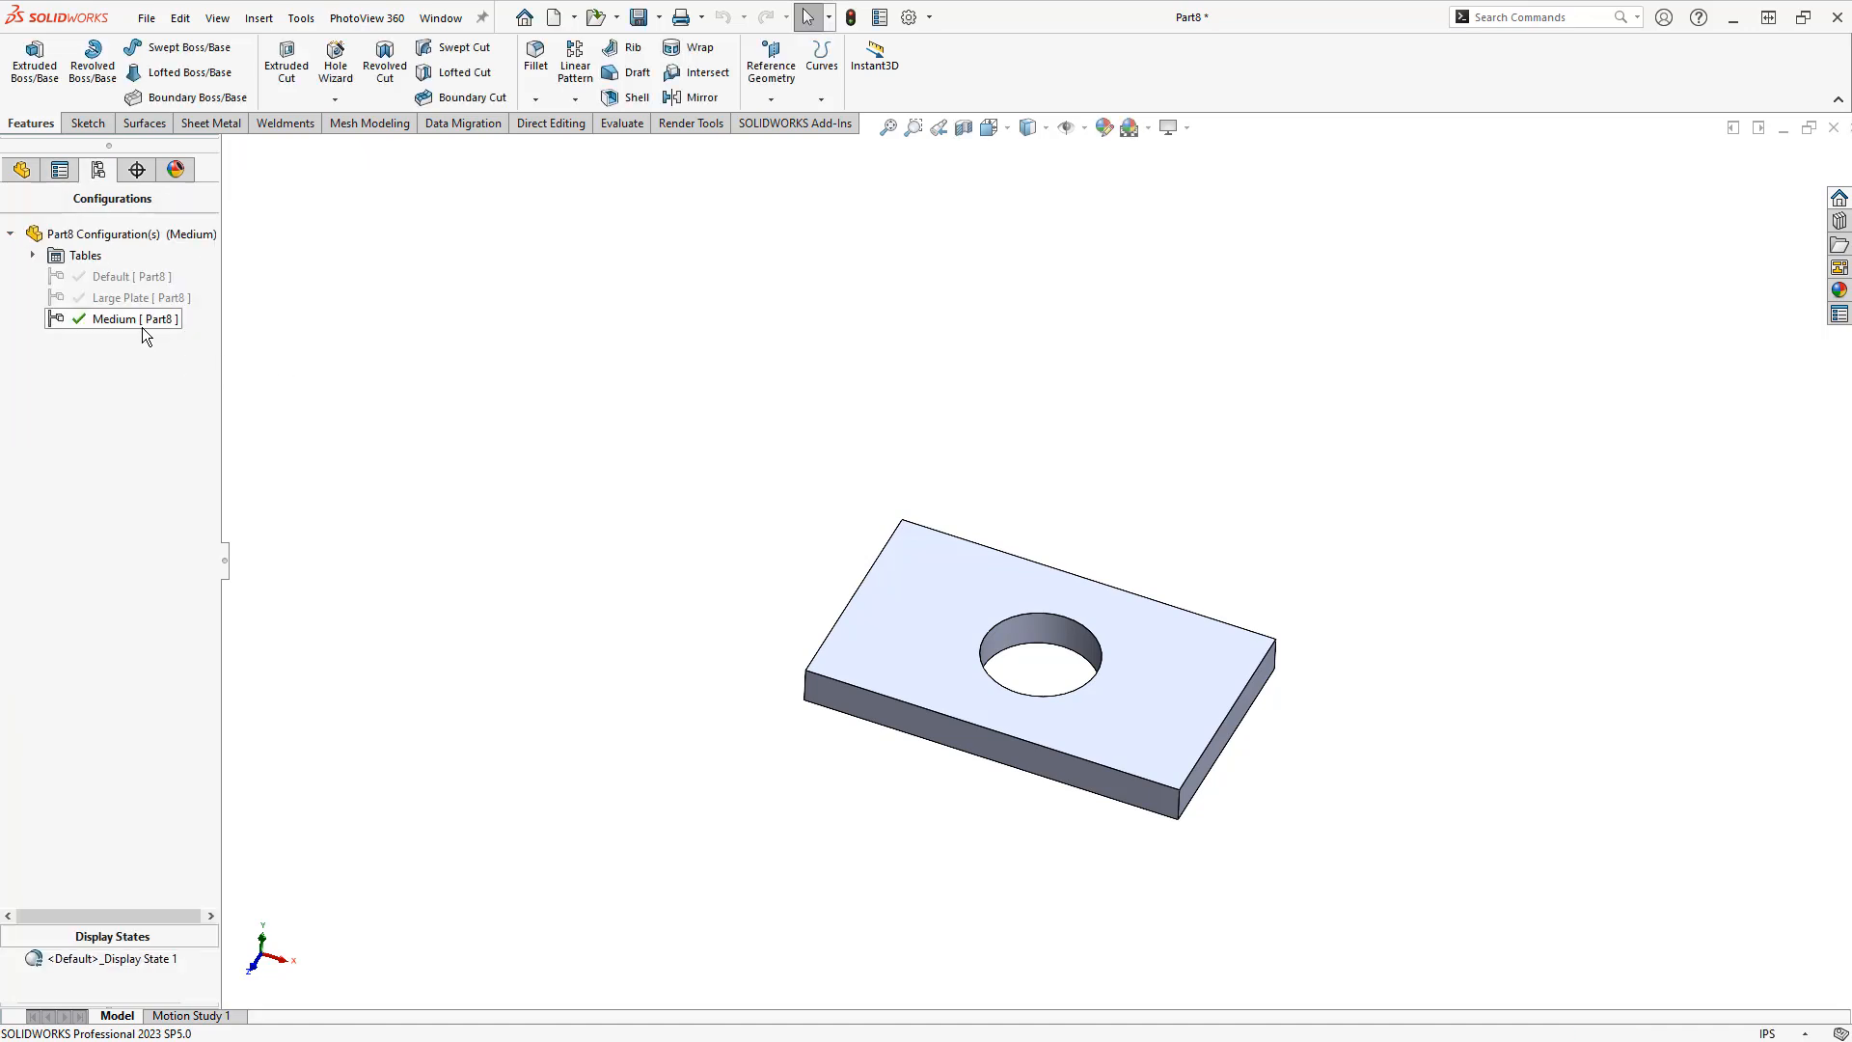
Show the saved configuration table and set the Medium configuration's Width to 12 in and Length to 8 in
{"action": "left_click", "coordinate": [33, 255]}
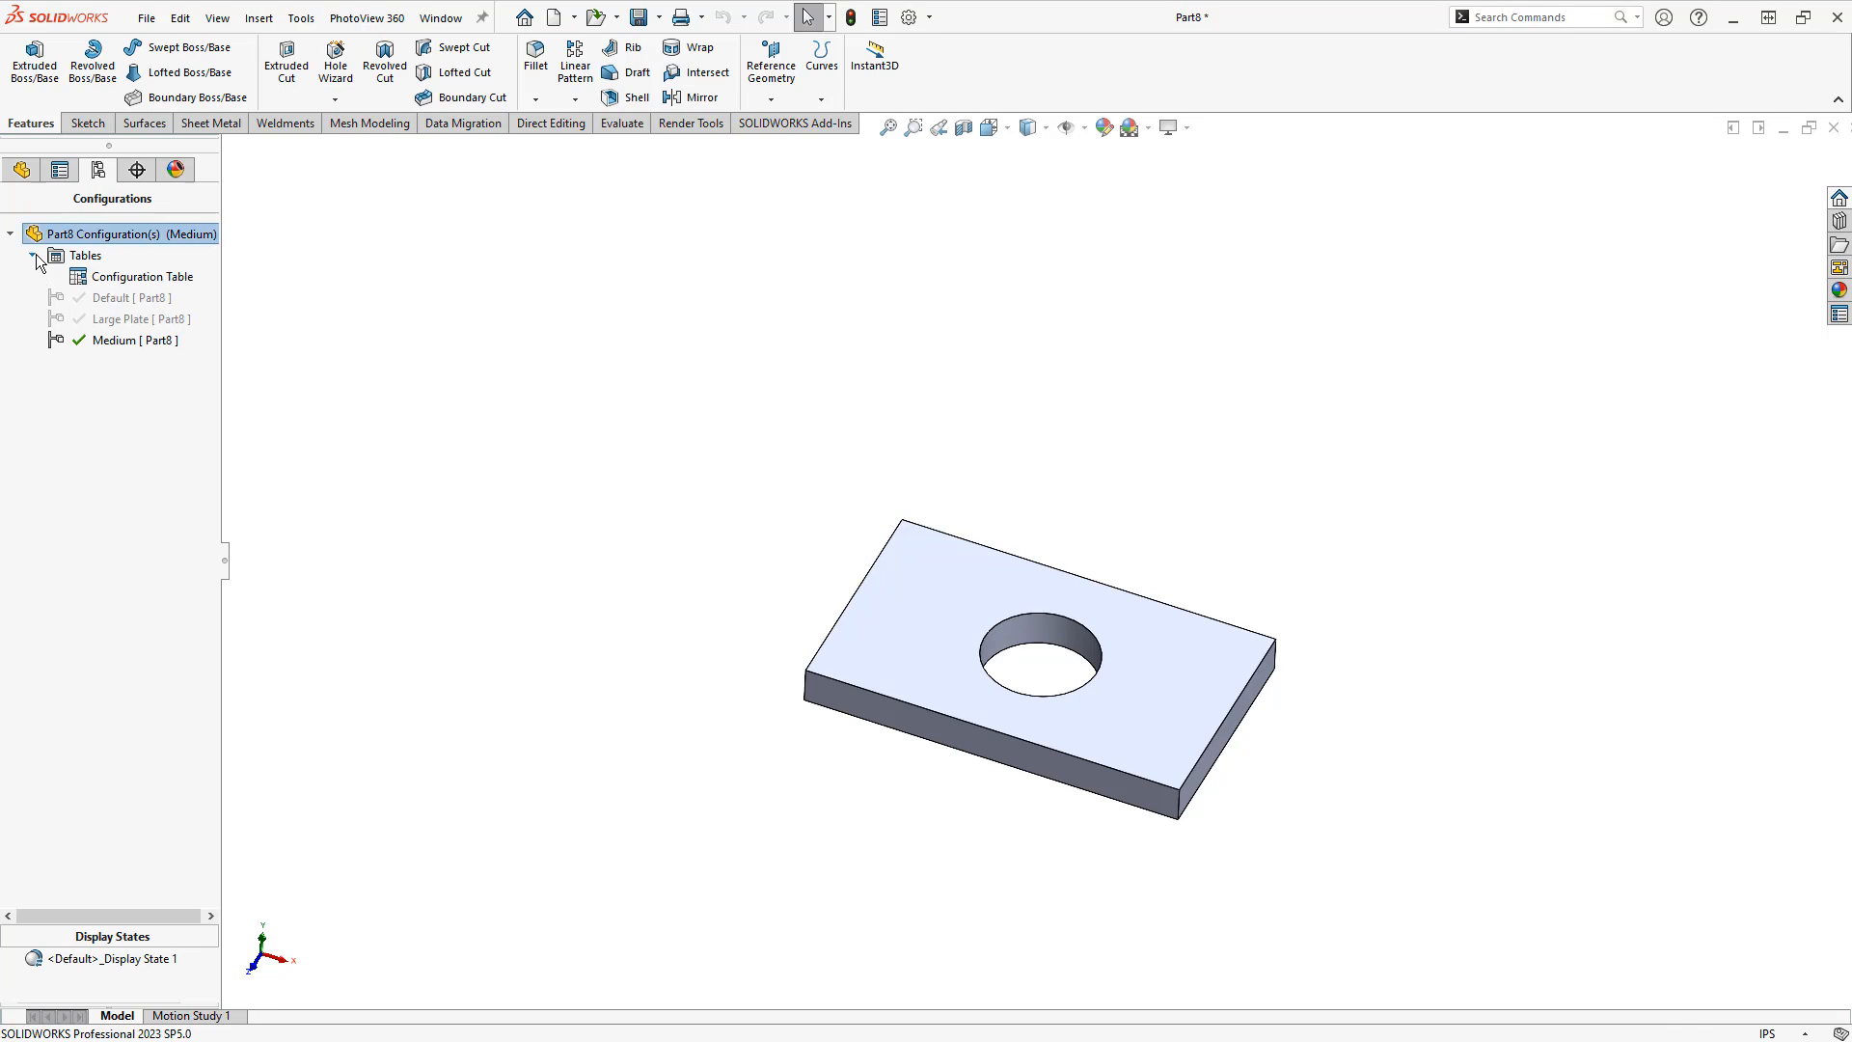
{"action": "right_click", "coordinate": [103, 282]}
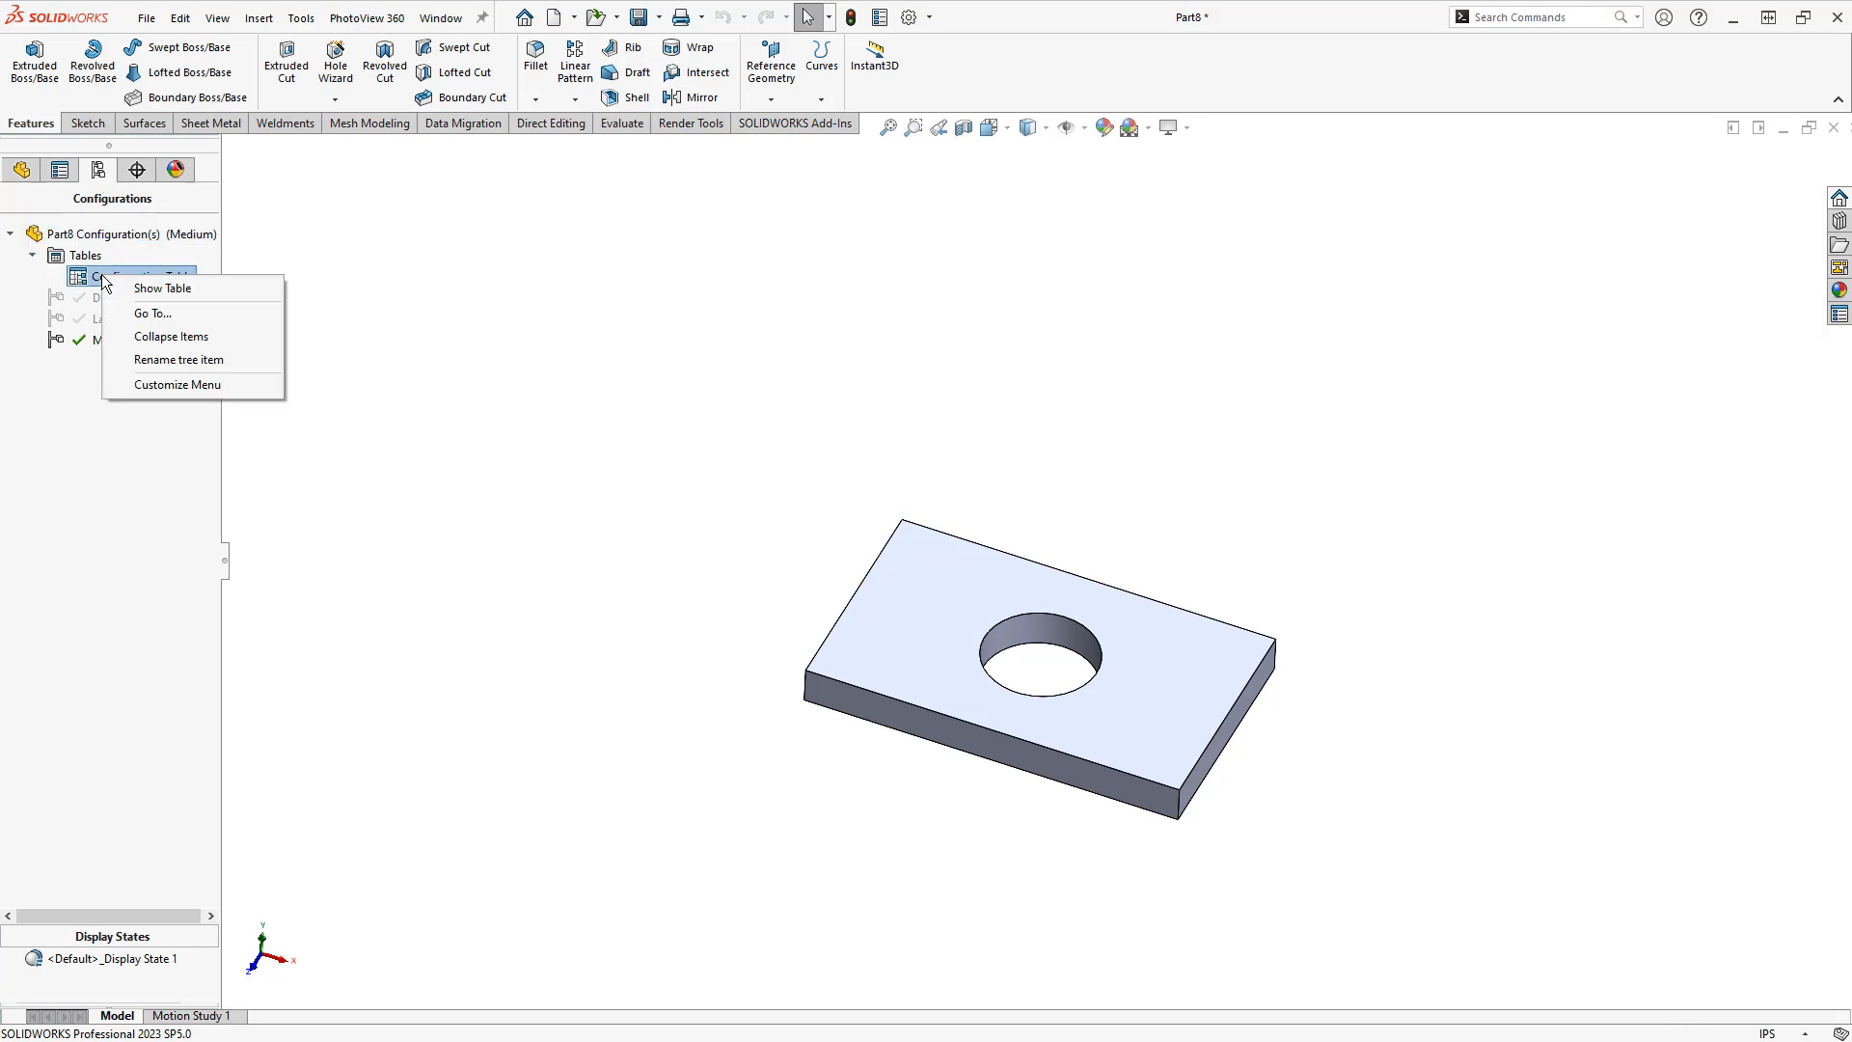
{"action": "left_click", "coordinate": [152, 289]}
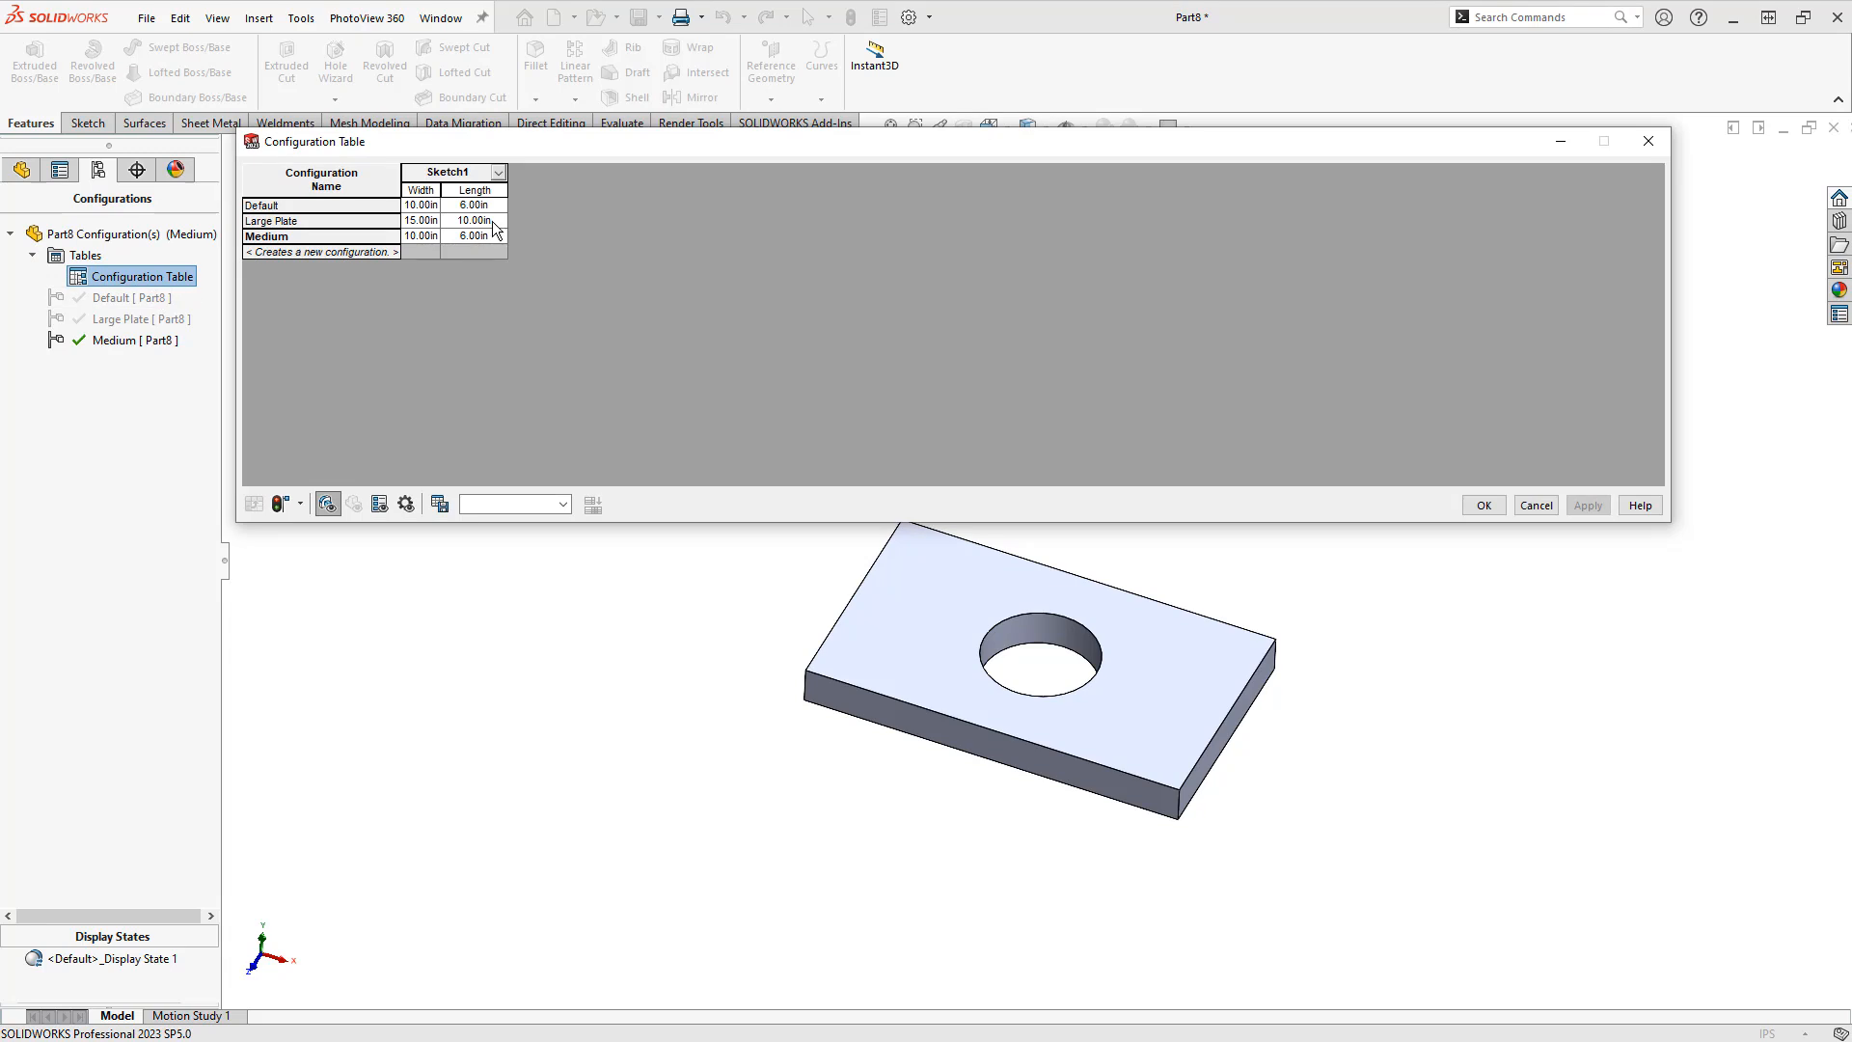
{"action": "left_click", "coordinate": [423, 235]}
{"action": "double_click", "coordinate": [424, 238]}
{"action": "left_click_drag", "start_coordinate": [407, 235], "coordinate": [482, 246]}
{"action": "type", "text": "12"}
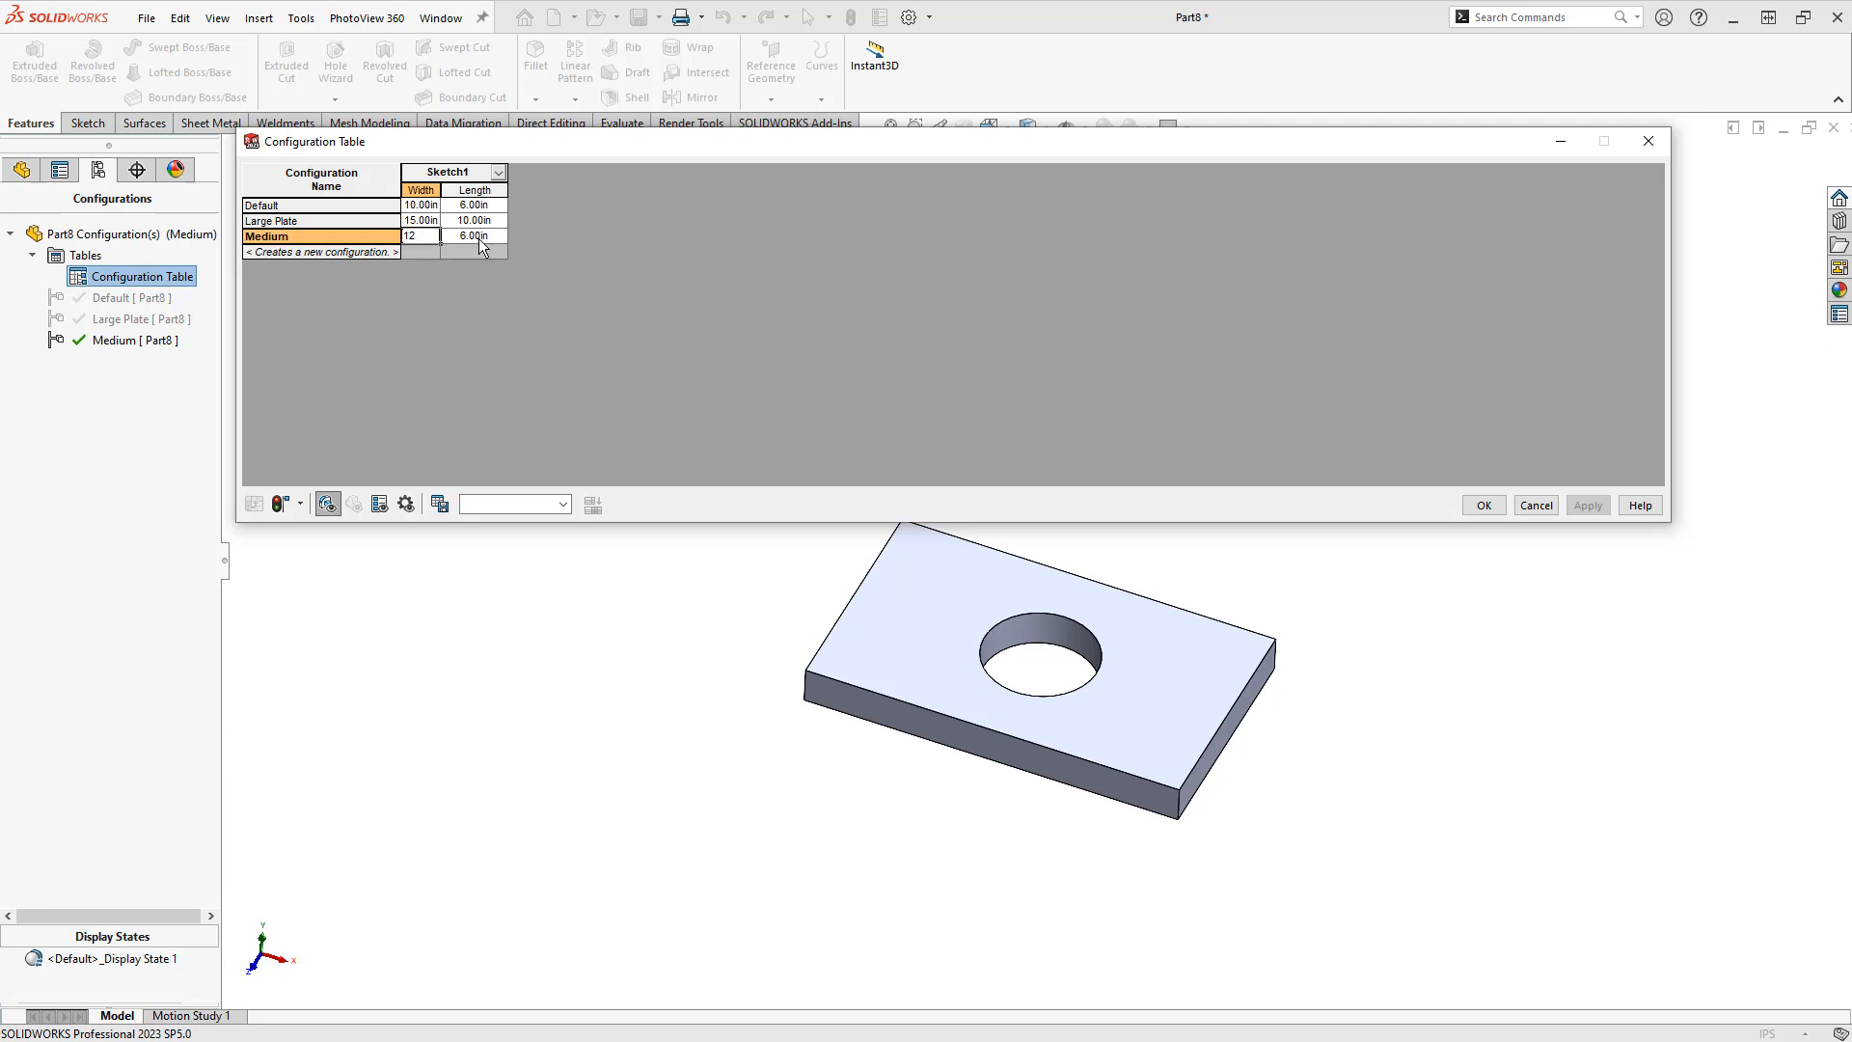
{"action": "double_click", "coordinate": [481, 238]}
{"action": "type", "text": "8"}
Rebuild all configurations from the configuration table and accept it
{"action": "left_click", "coordinate": [300, 504]}
{"action": "left_click", "coordinate": [328, 551]}
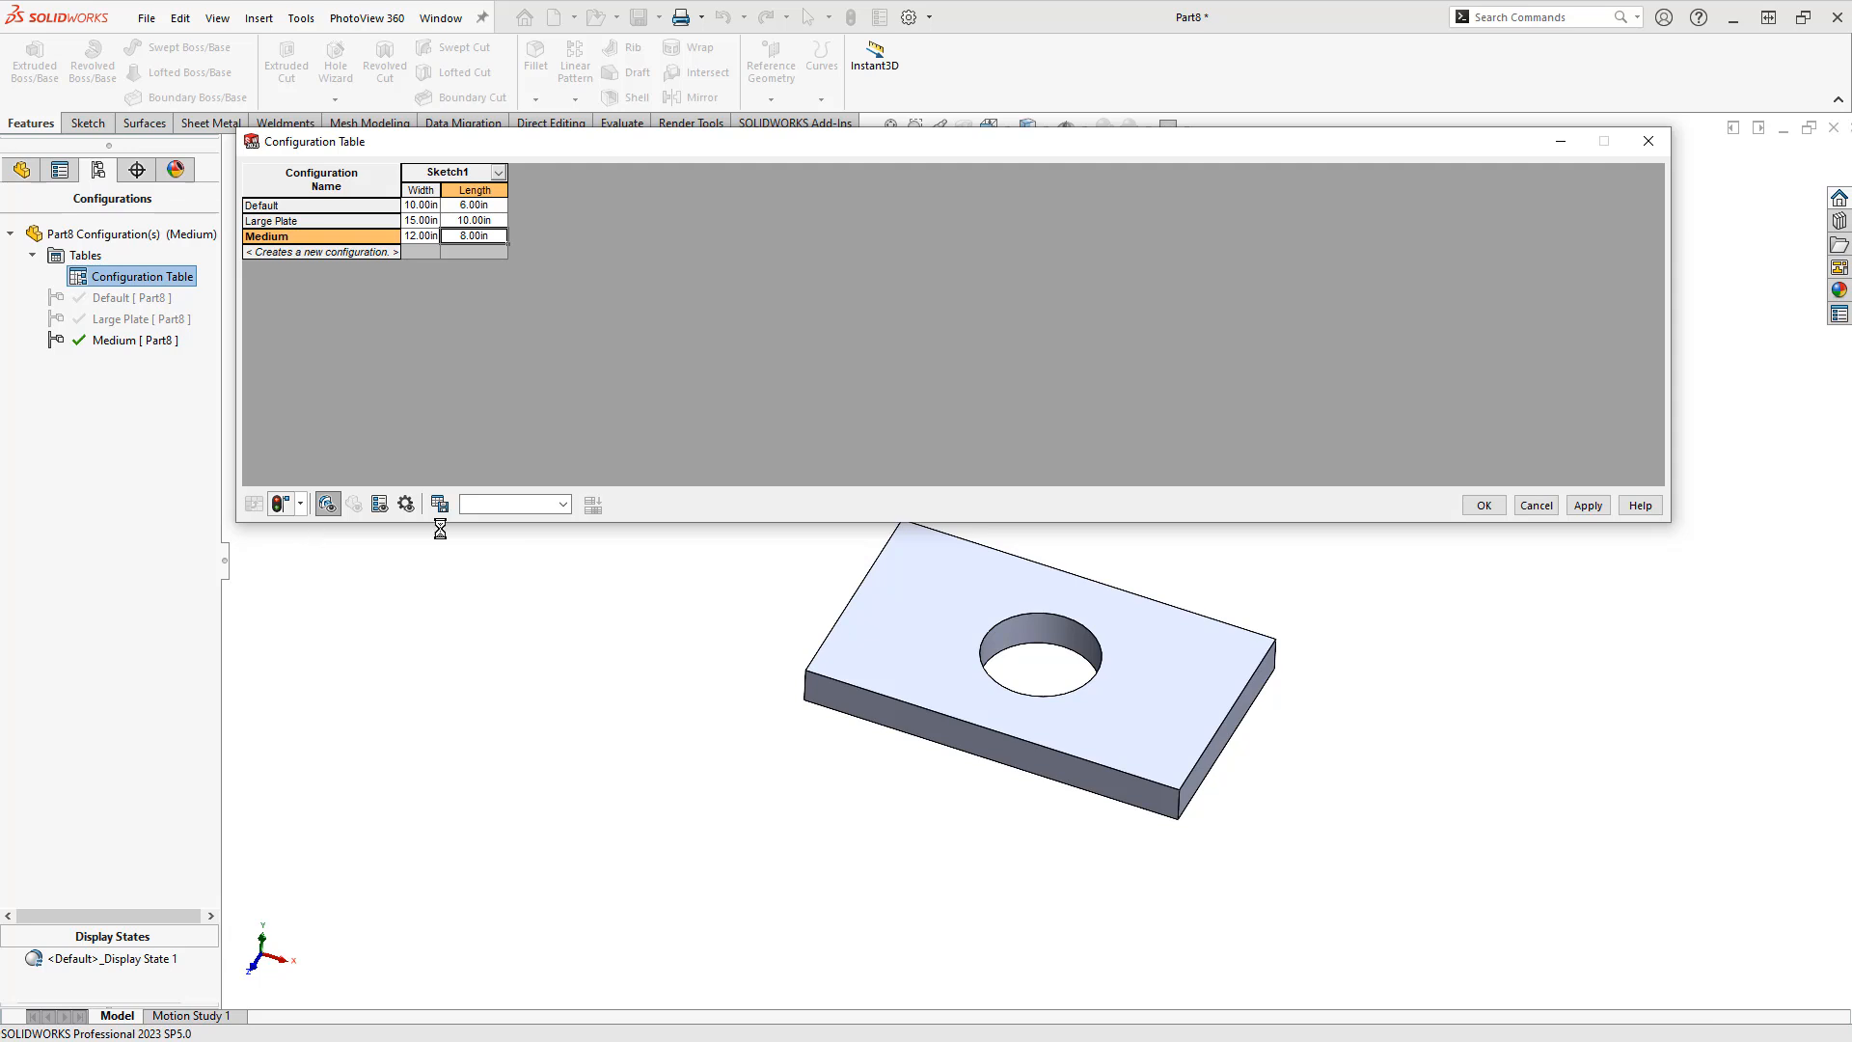
{"action": "left_click", "coordinate": [1486, 504]}
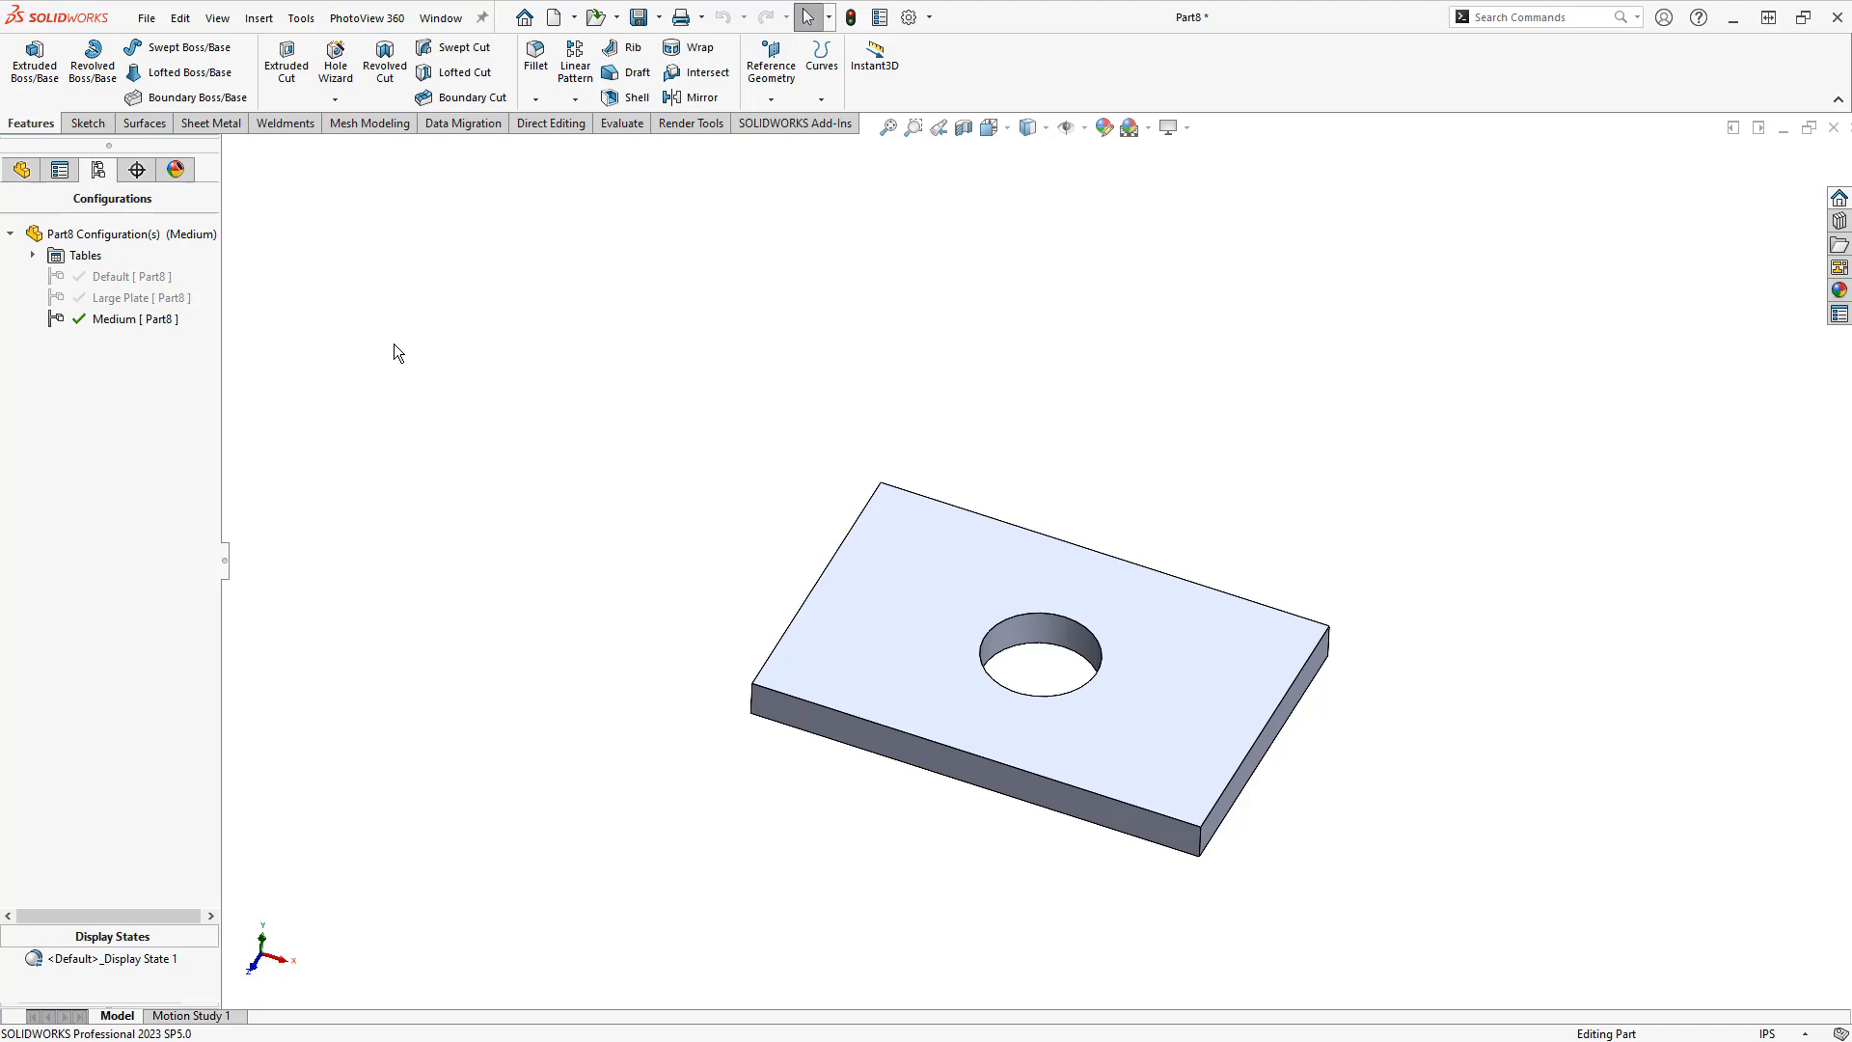
Activate the Large Plate, Medium and Default configurations in turn to compare their plate sizes
{"action": "double_click", "coordinate": [115, 299]}
{"action": "double_click", "coordinate": [116, 320]}
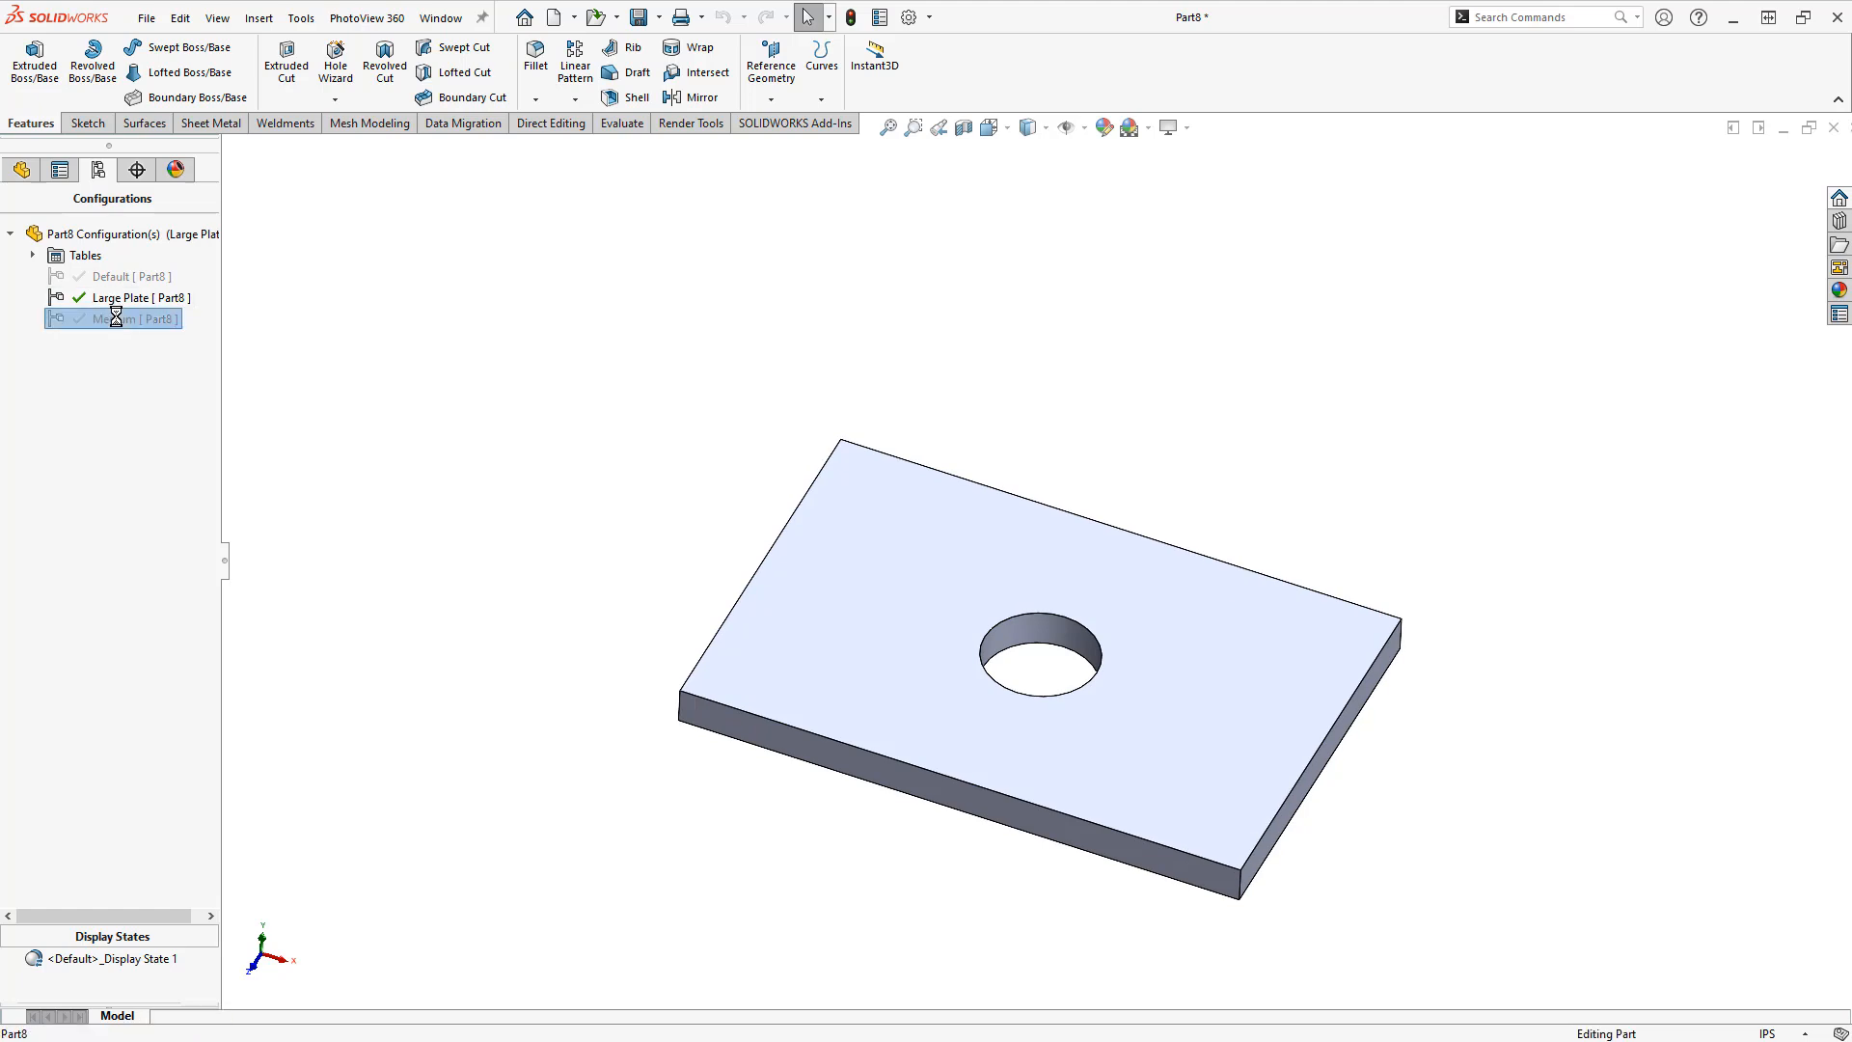
{"action": "double_click", "coordinate": [117, 278]}
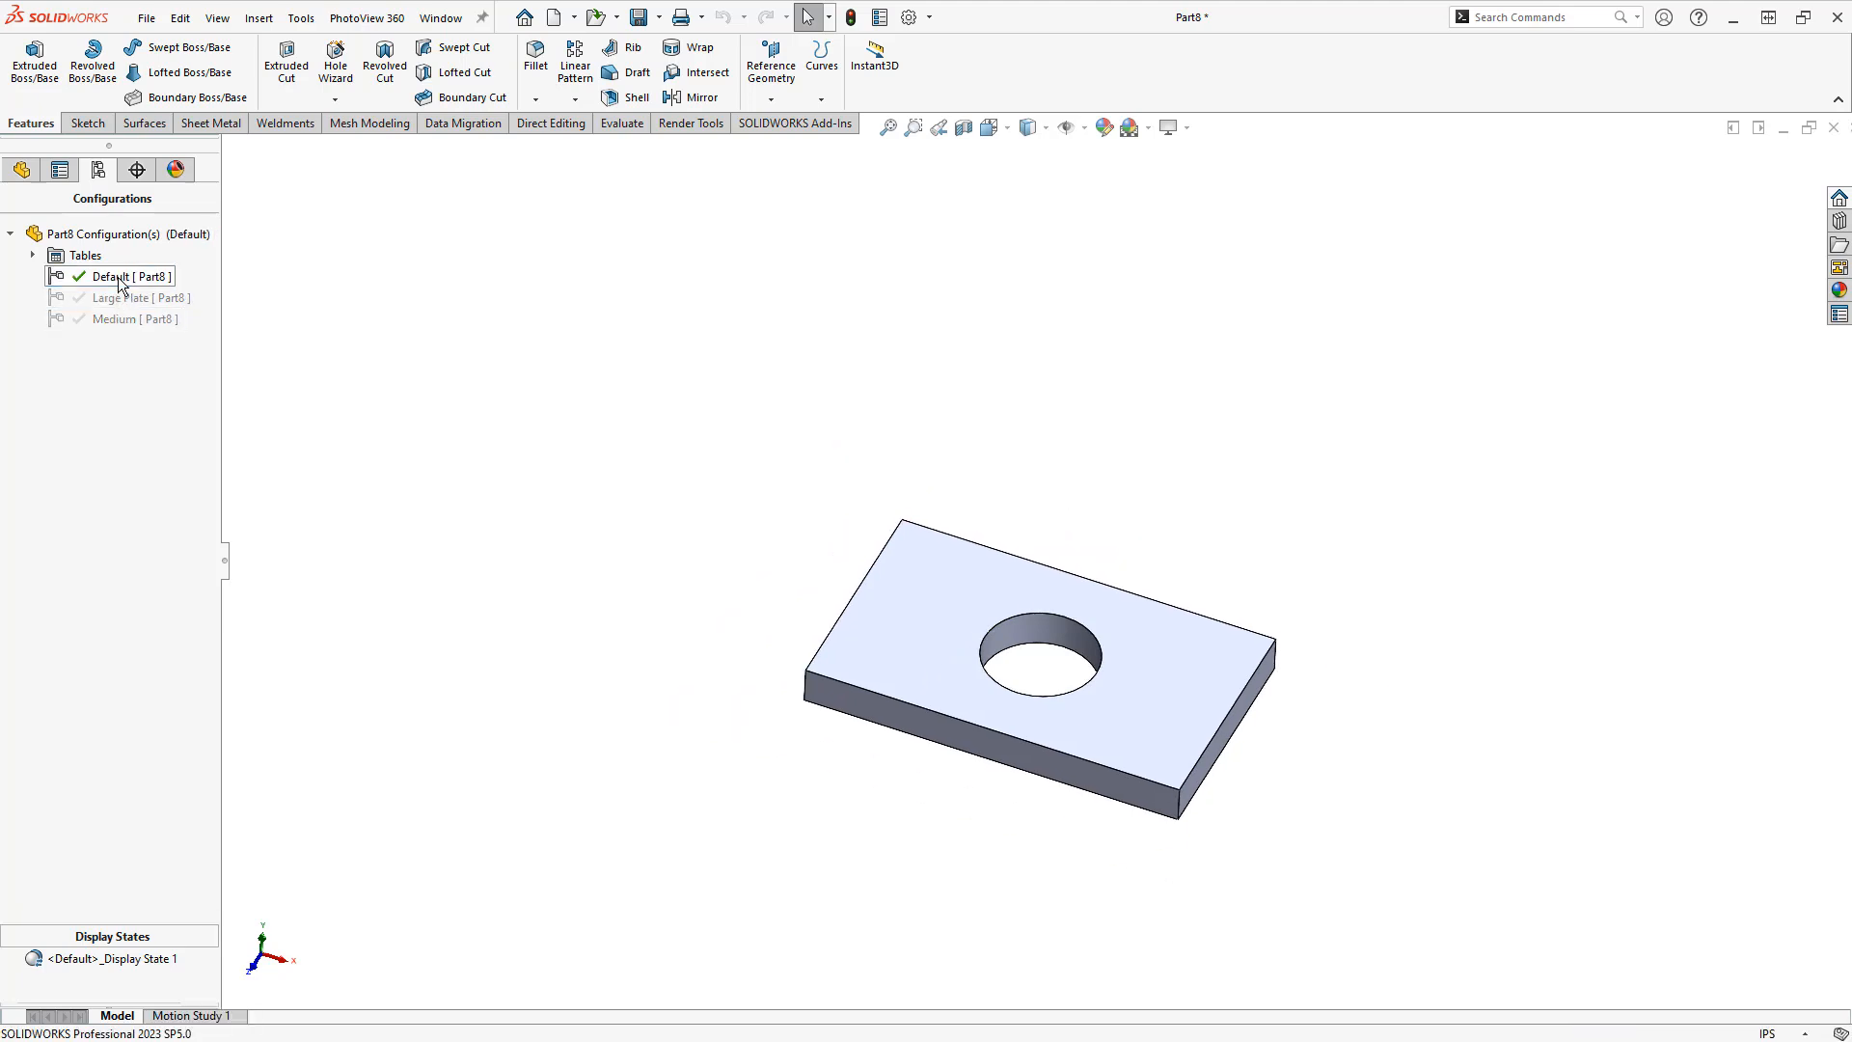
Configure the Base Plate feature with its D1 extrusion dimension included in the table, and rename that dimension ExHeight
{"action": "left_click", "coordinate": [21, 169]}
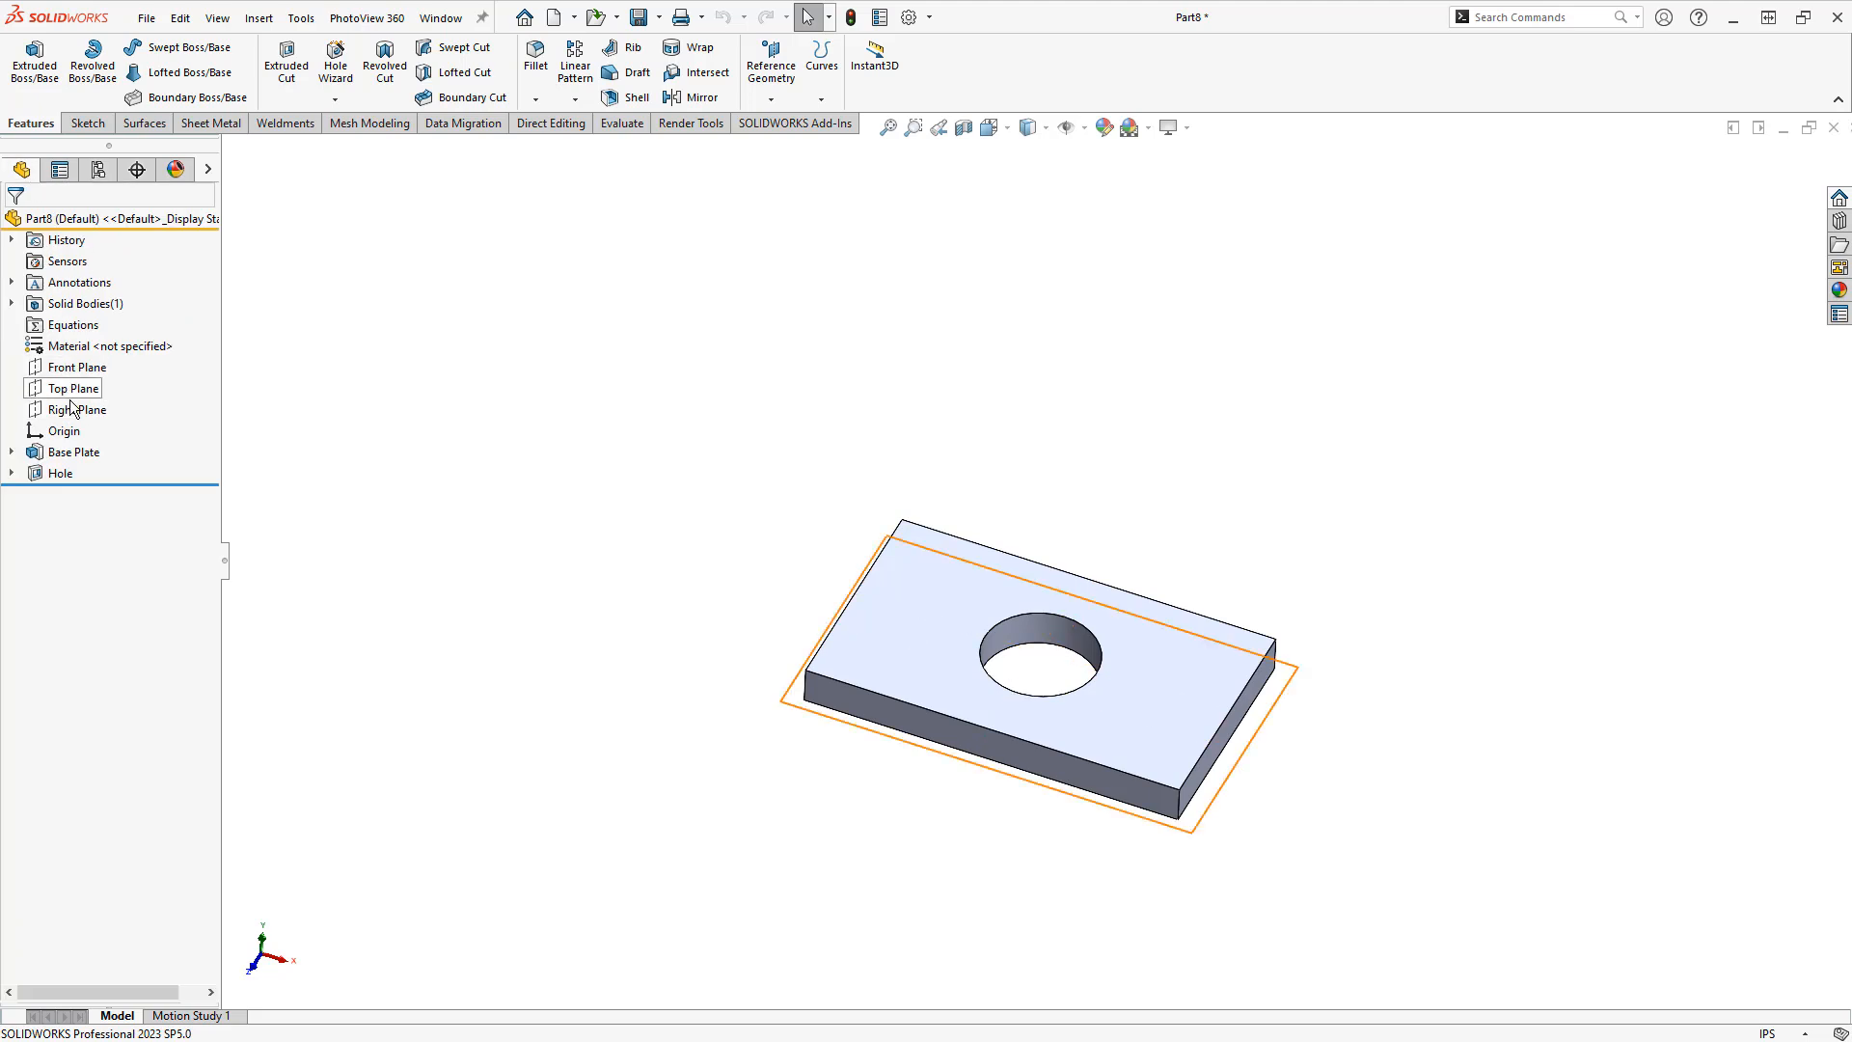
{"action": "right_click", "coordinate": [55, 454]}
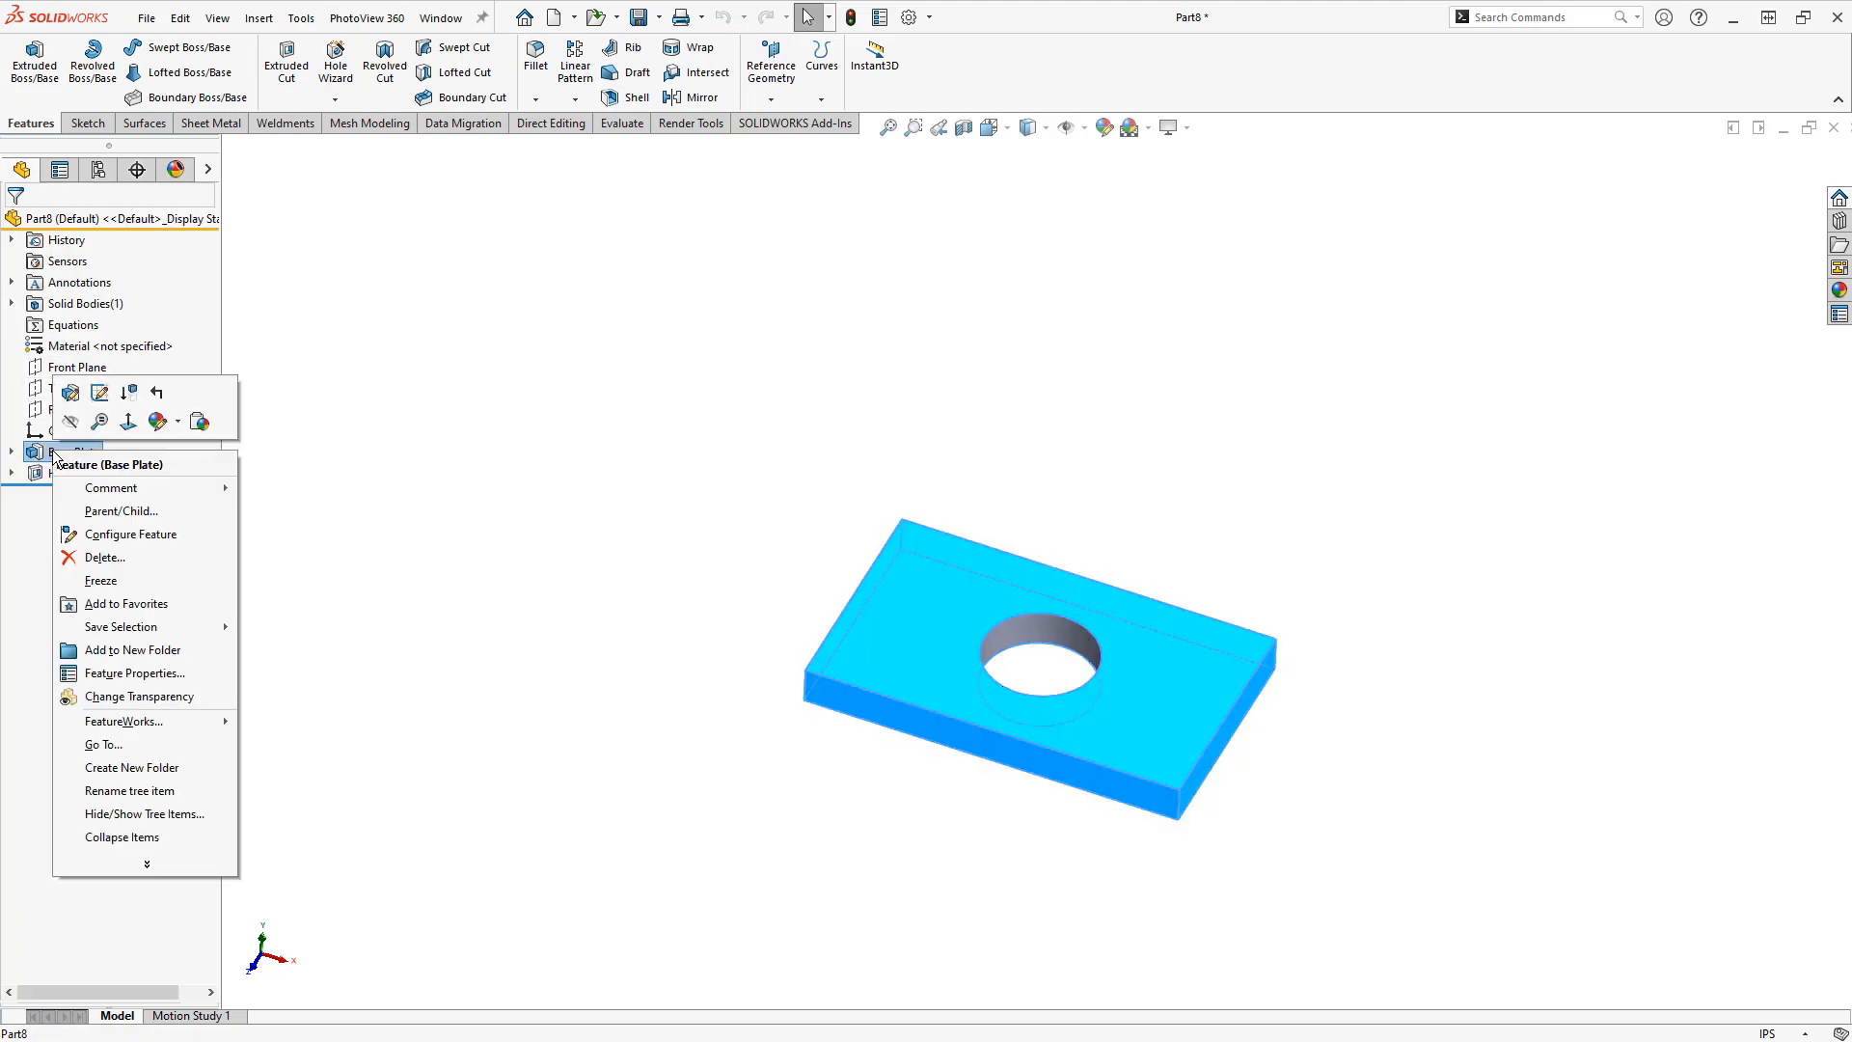
{"action": "left_click", "coordinate": [138, 535]}
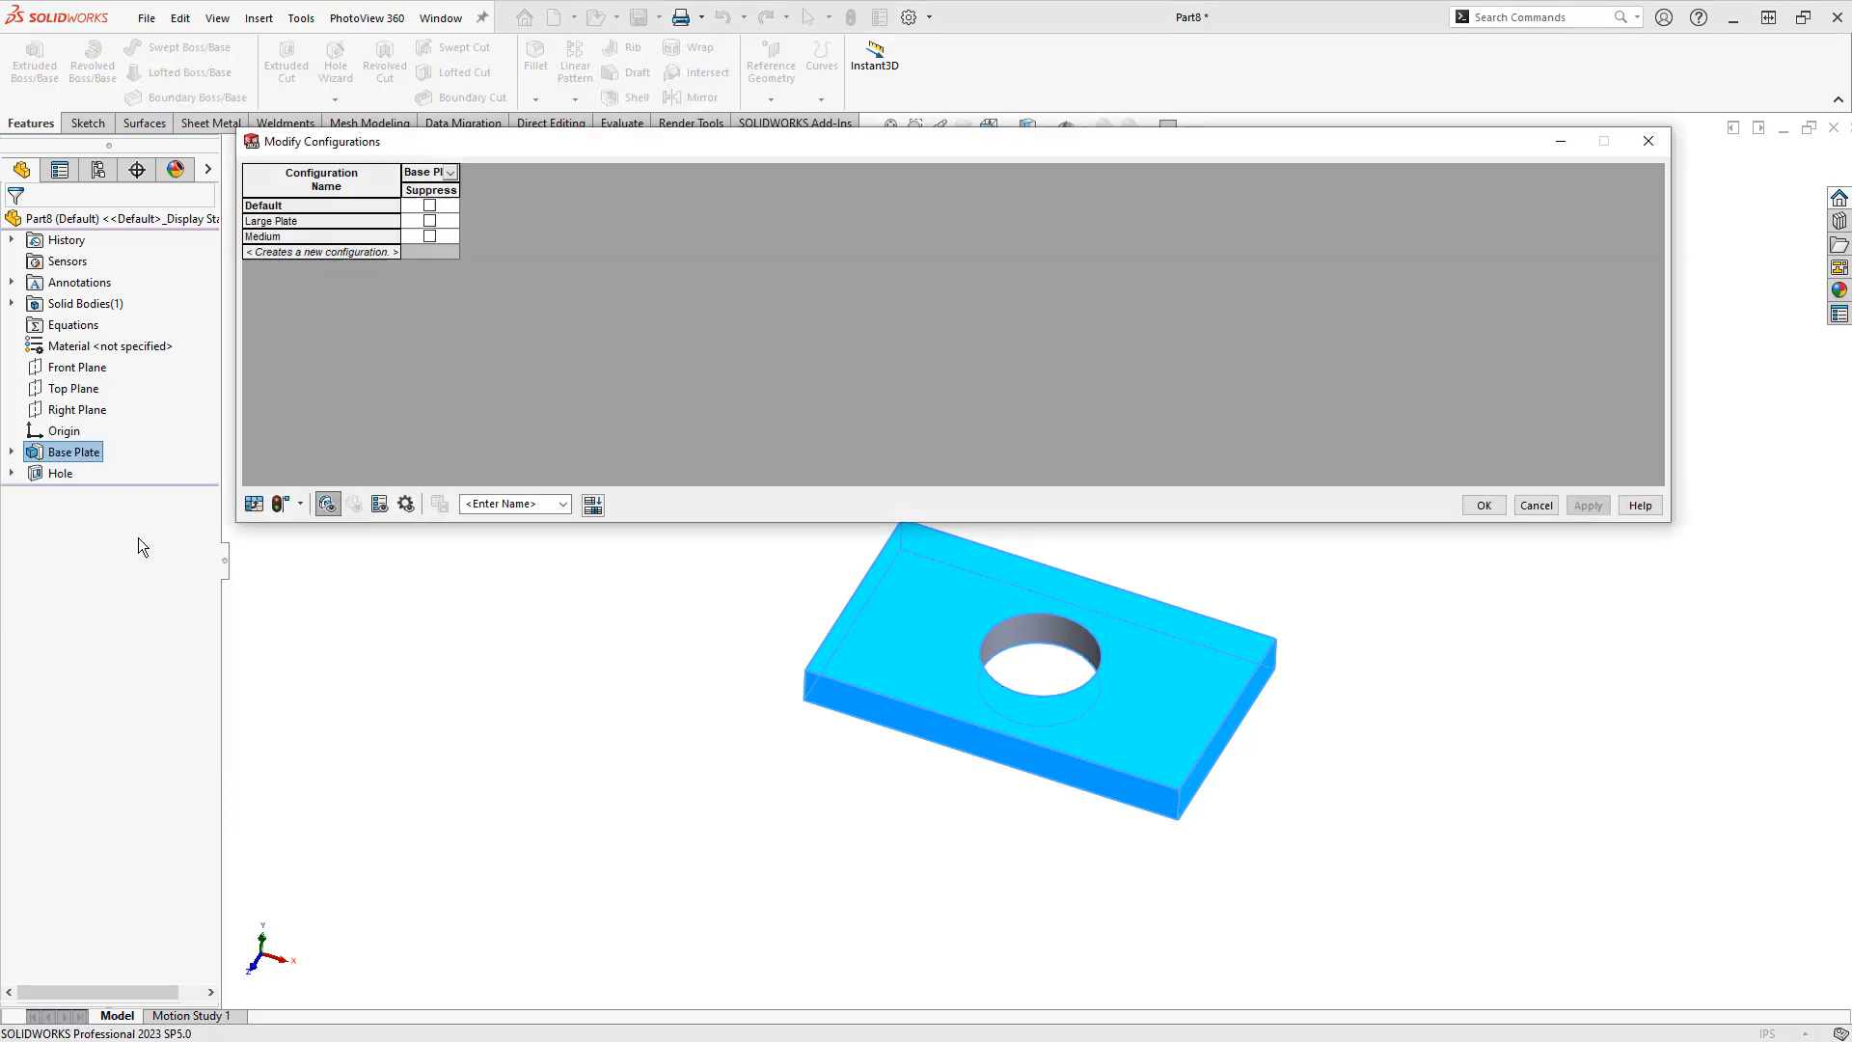
{"action": "left_click", "coordinate": [449, 174]}
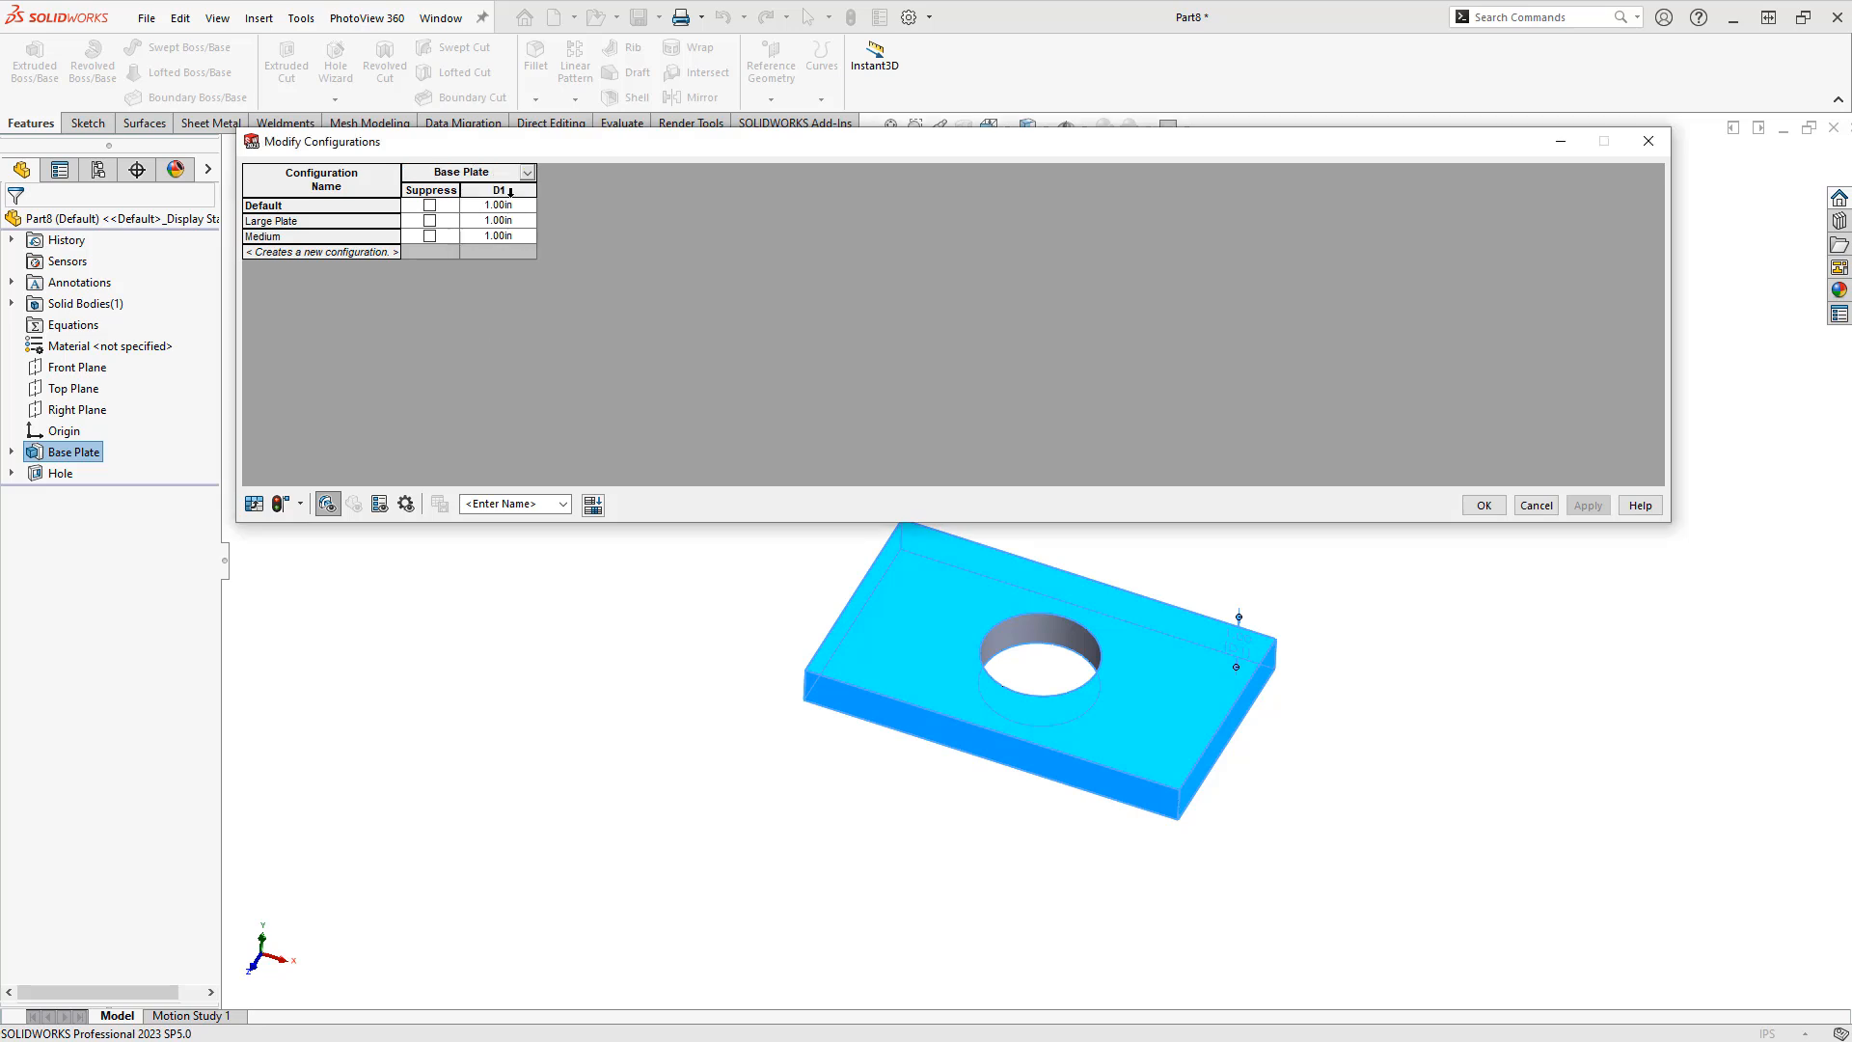
{"action": "double_click", "coordinate": [510, 189]}
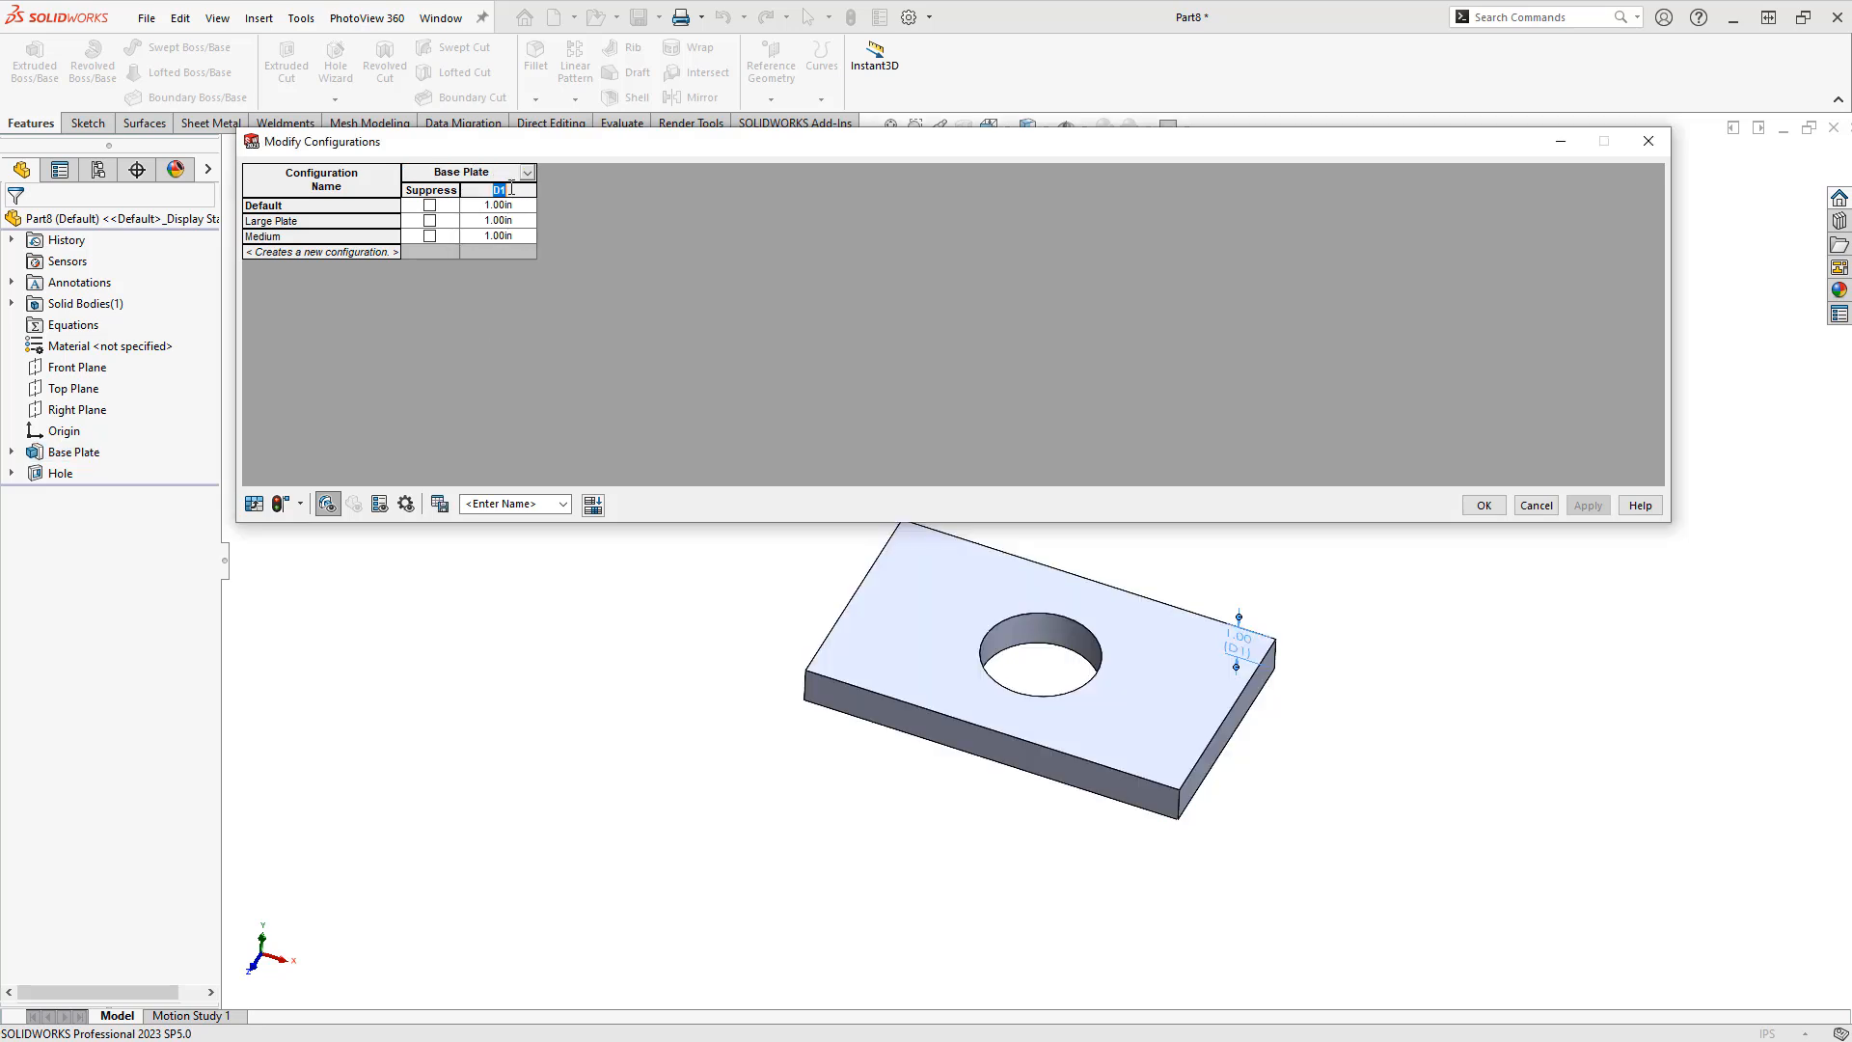
{"action": "type", "text": "ExHeight"}
{"action": "key", "text": "Return"}
{"action": "left_click", "coordinate": [508, 190]}
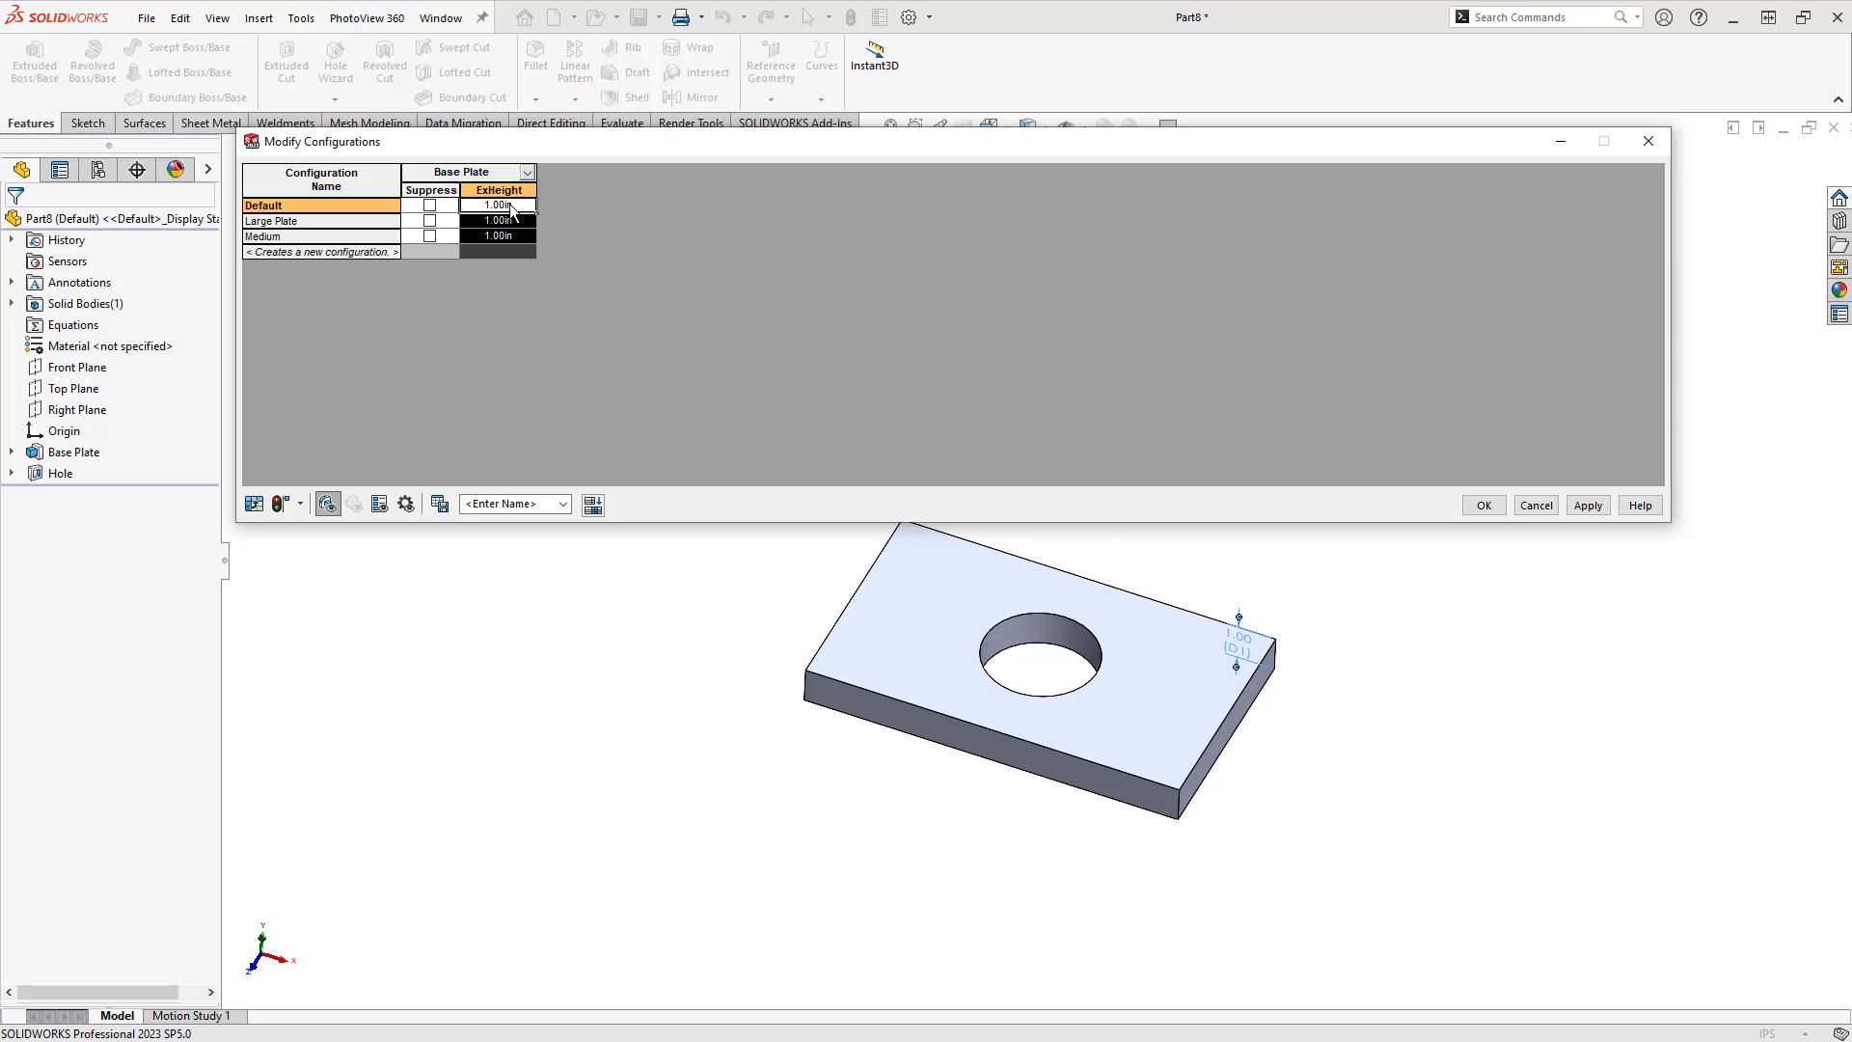
Set ExHeight to 2 in for Large Plate and 1.5 in for Medium, rebuild all configurations and accept the table
{"action": "left_click", "coordinate": [511, 221]}
{"action": "left_click", "coordinate": [485, 220]}
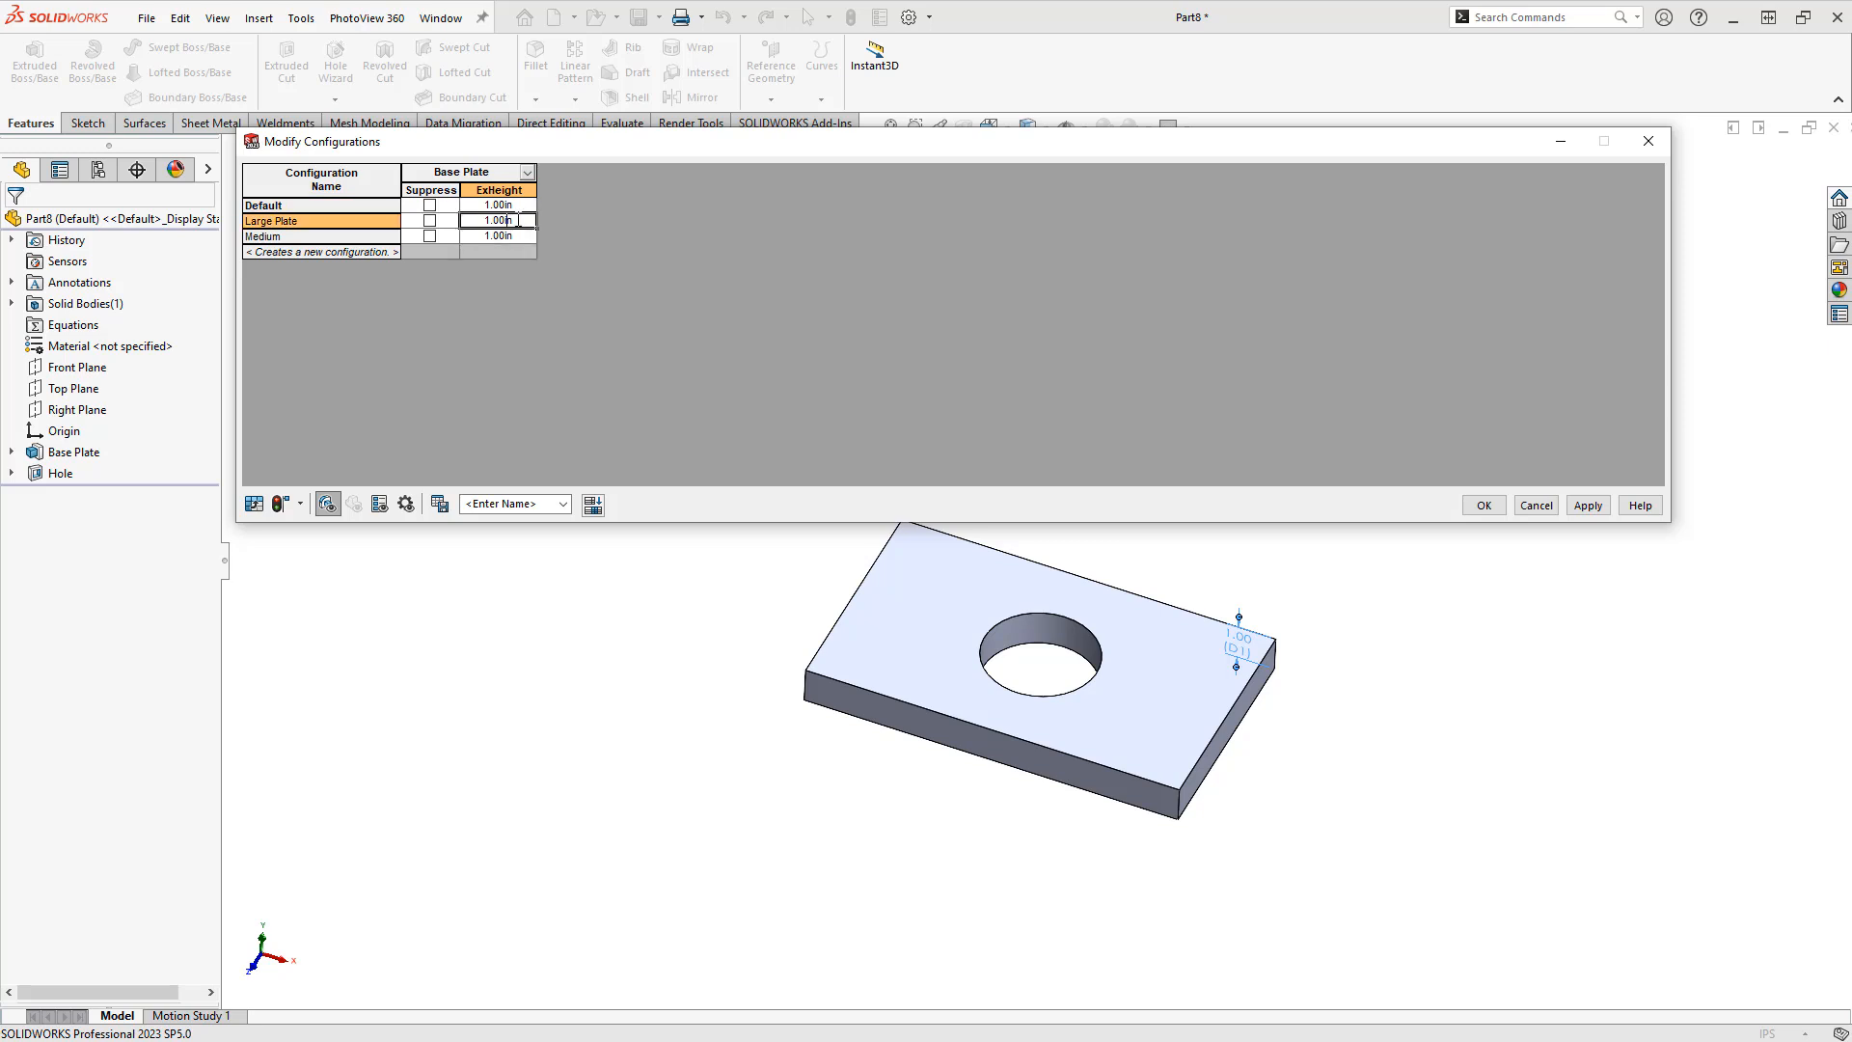
{"action": "type", "text": "2"}
{"action": "key", "text": "Return"}
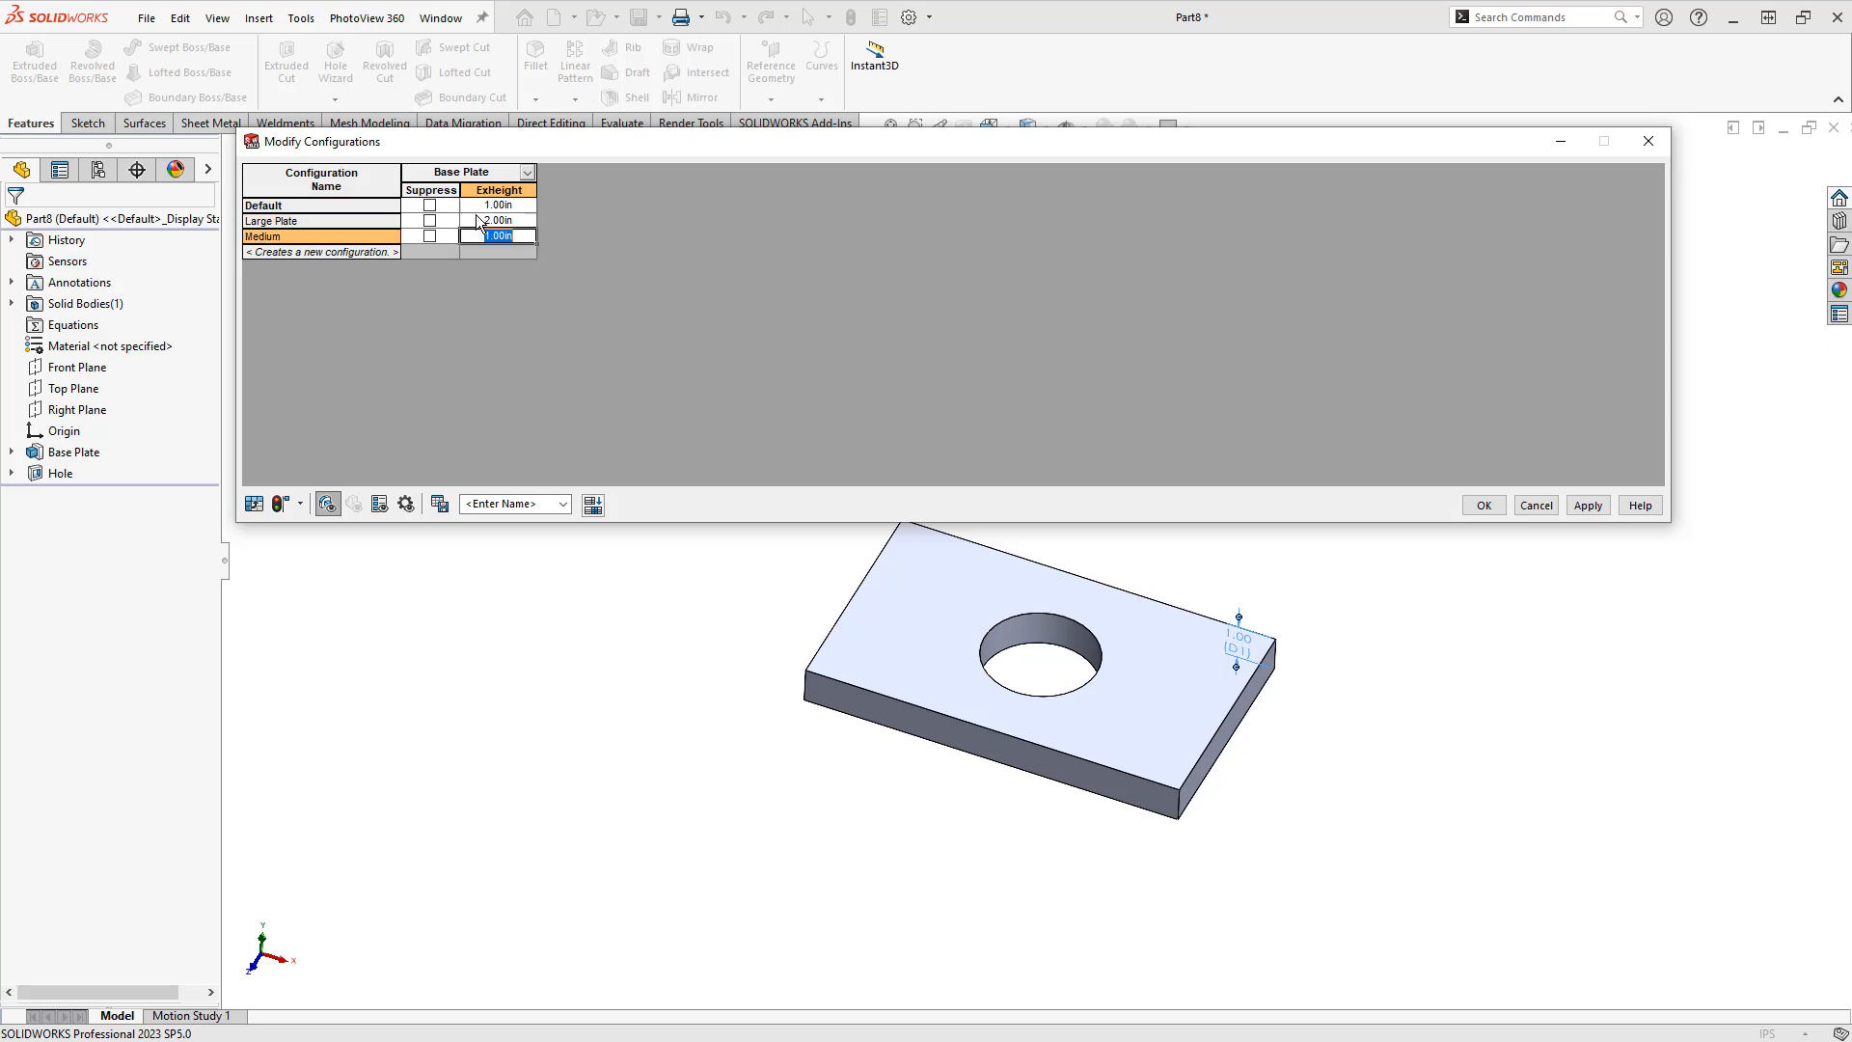
{"action": "type", "text": "1.5"}
{"action": "left_click", "coordinate": [300, 504]}
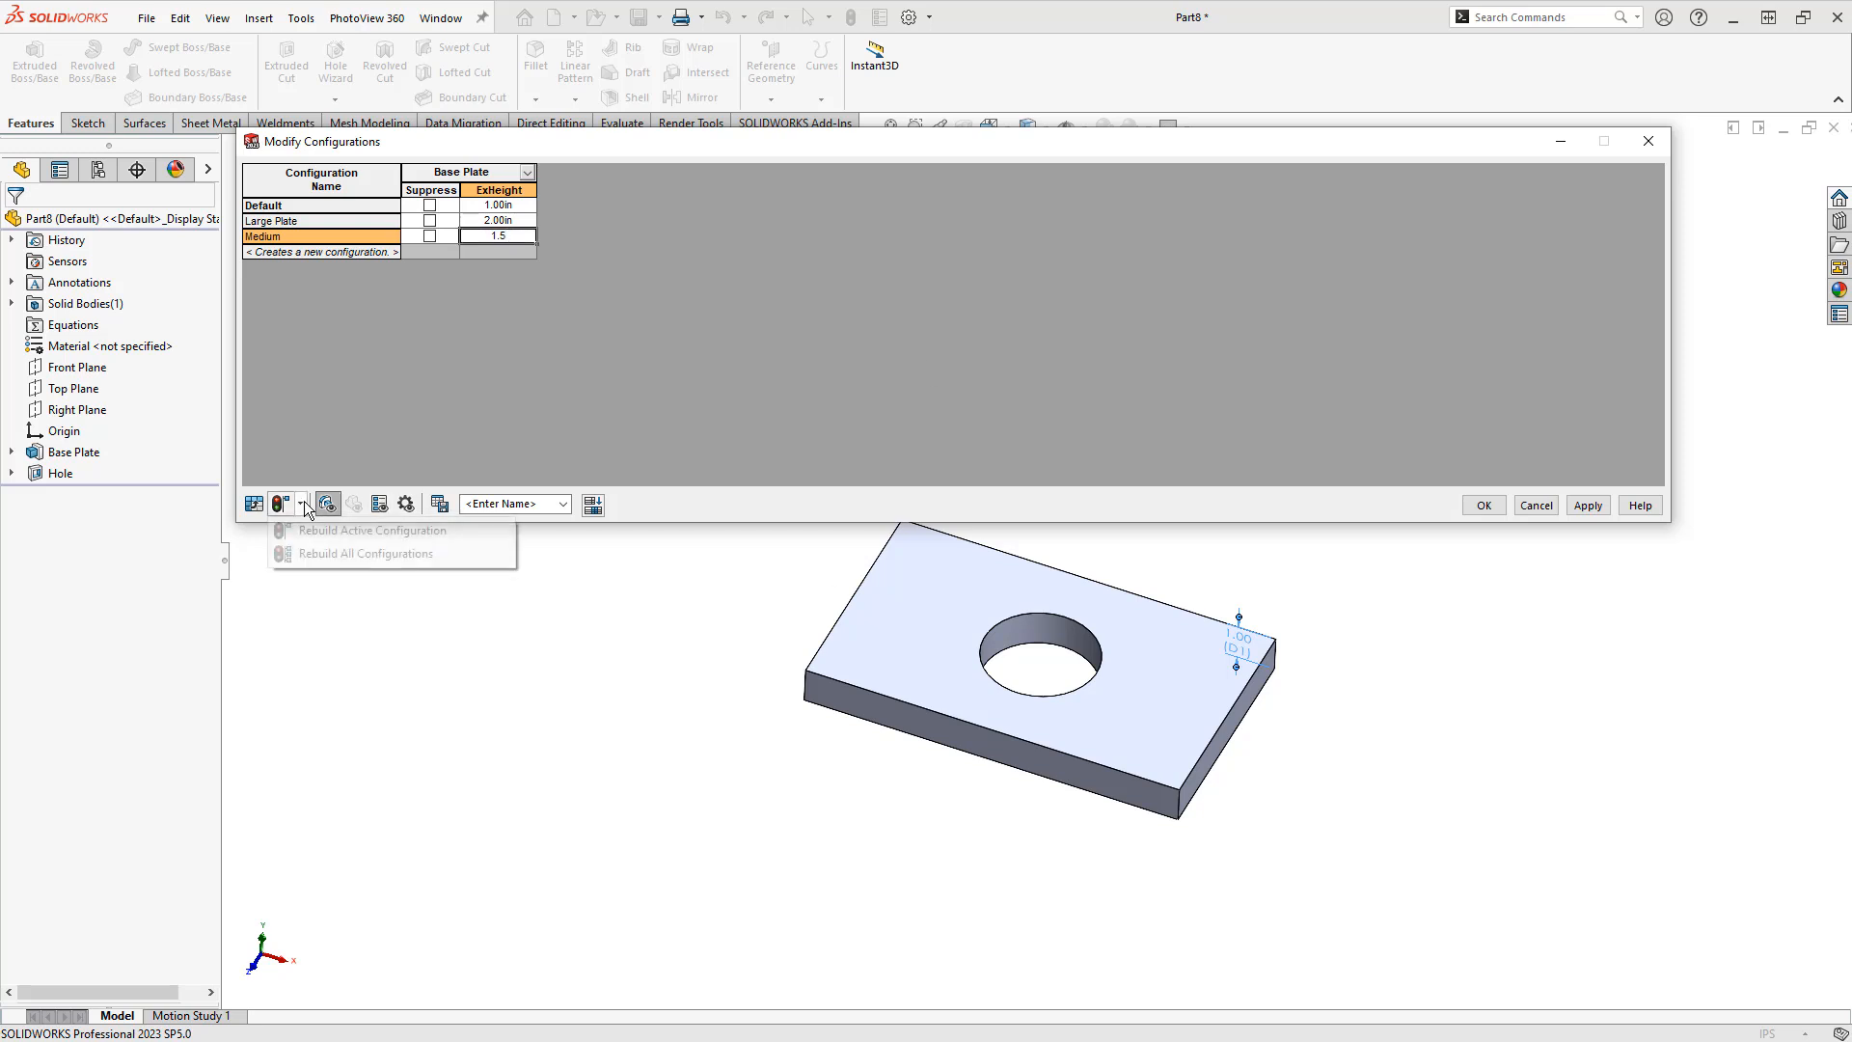
{"action": "left_click", "coordinate": [315, 556]}
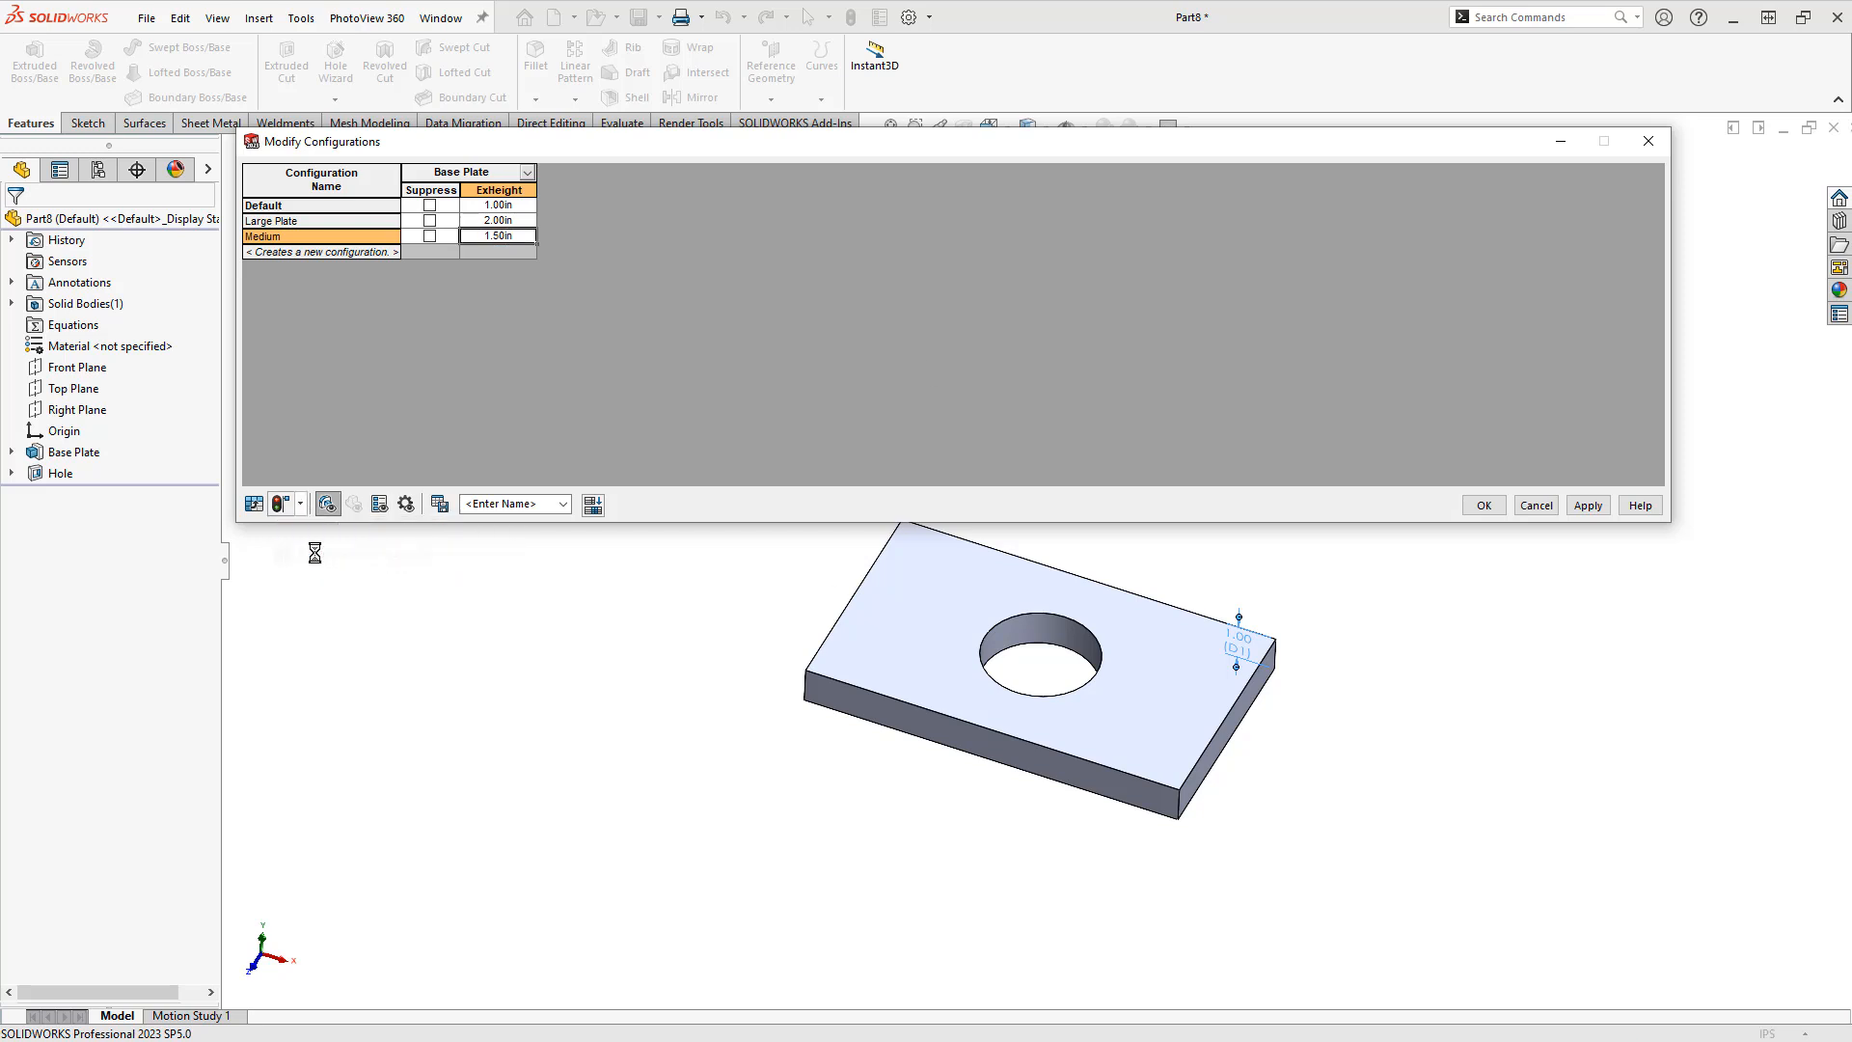
{"action": "left_click", "coordinate": [1485, 506]}
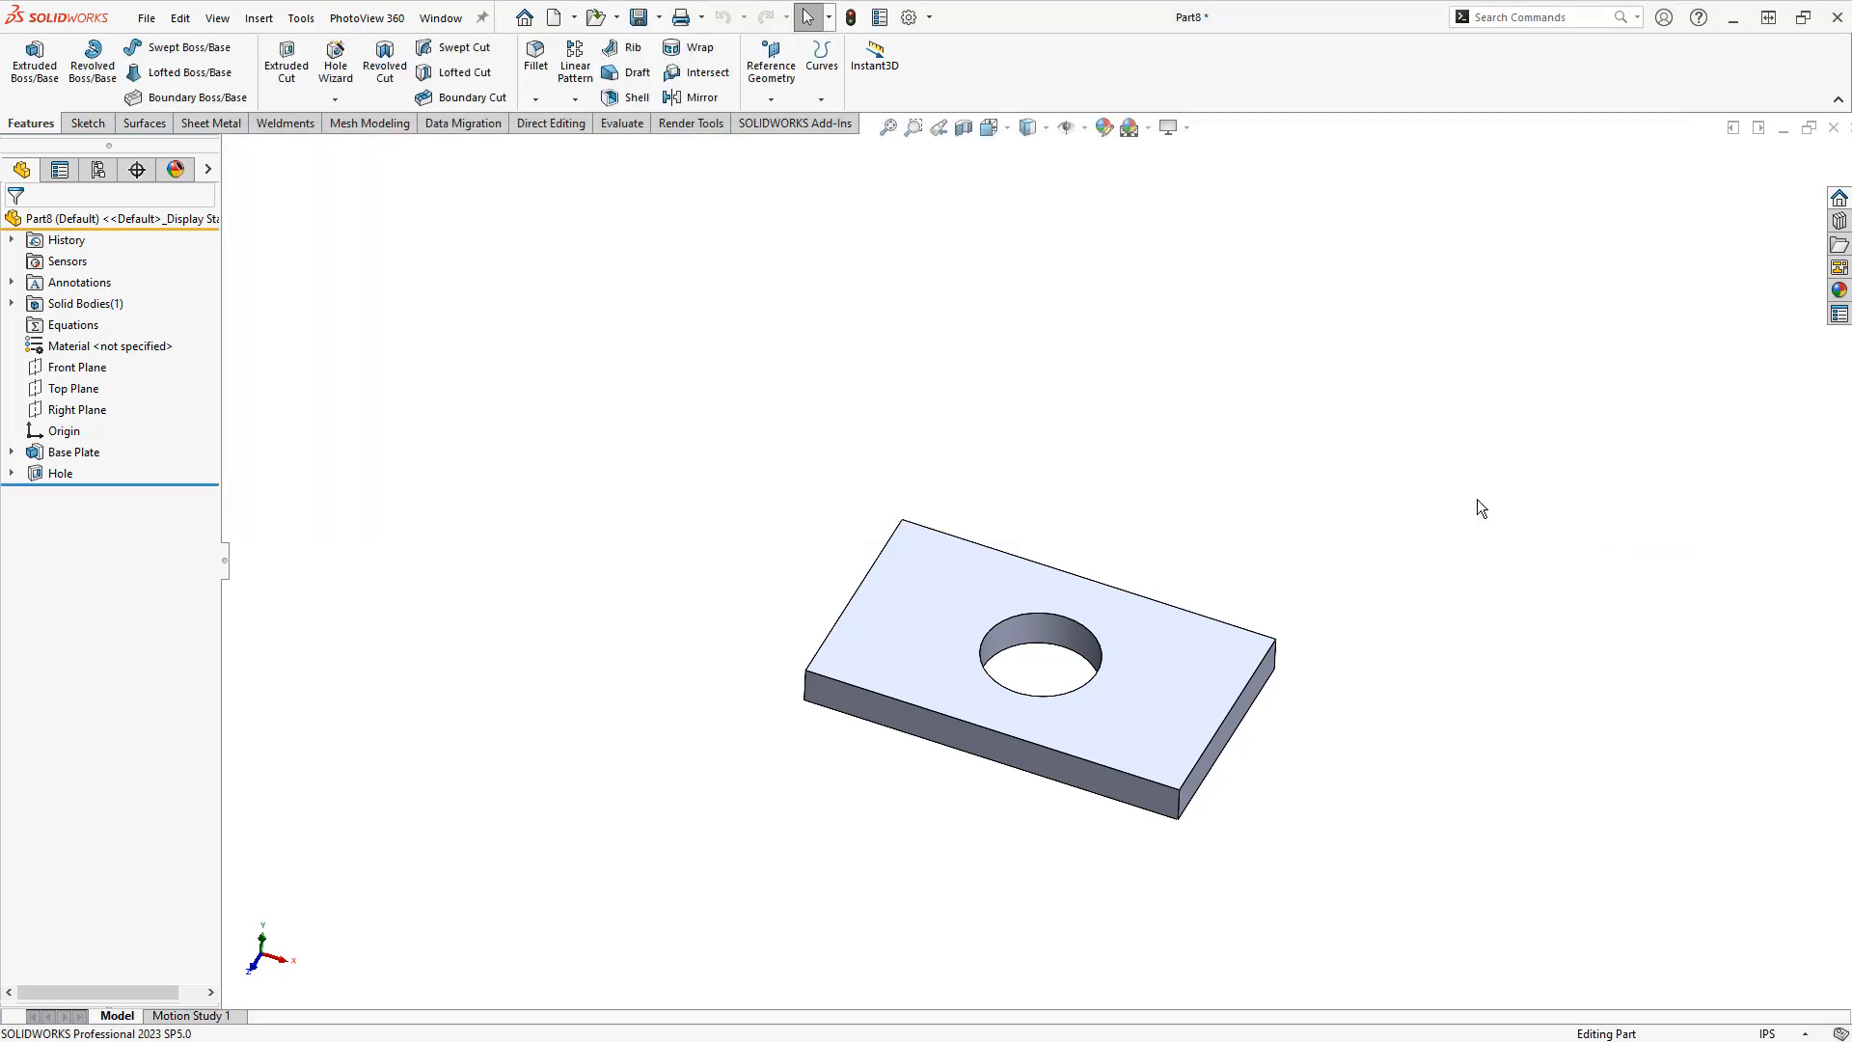
Activate the Large Plate and Medium configurations to check their thicknesses, and return to Default
{"action": "left_click", "coordinate": [106, 170]}
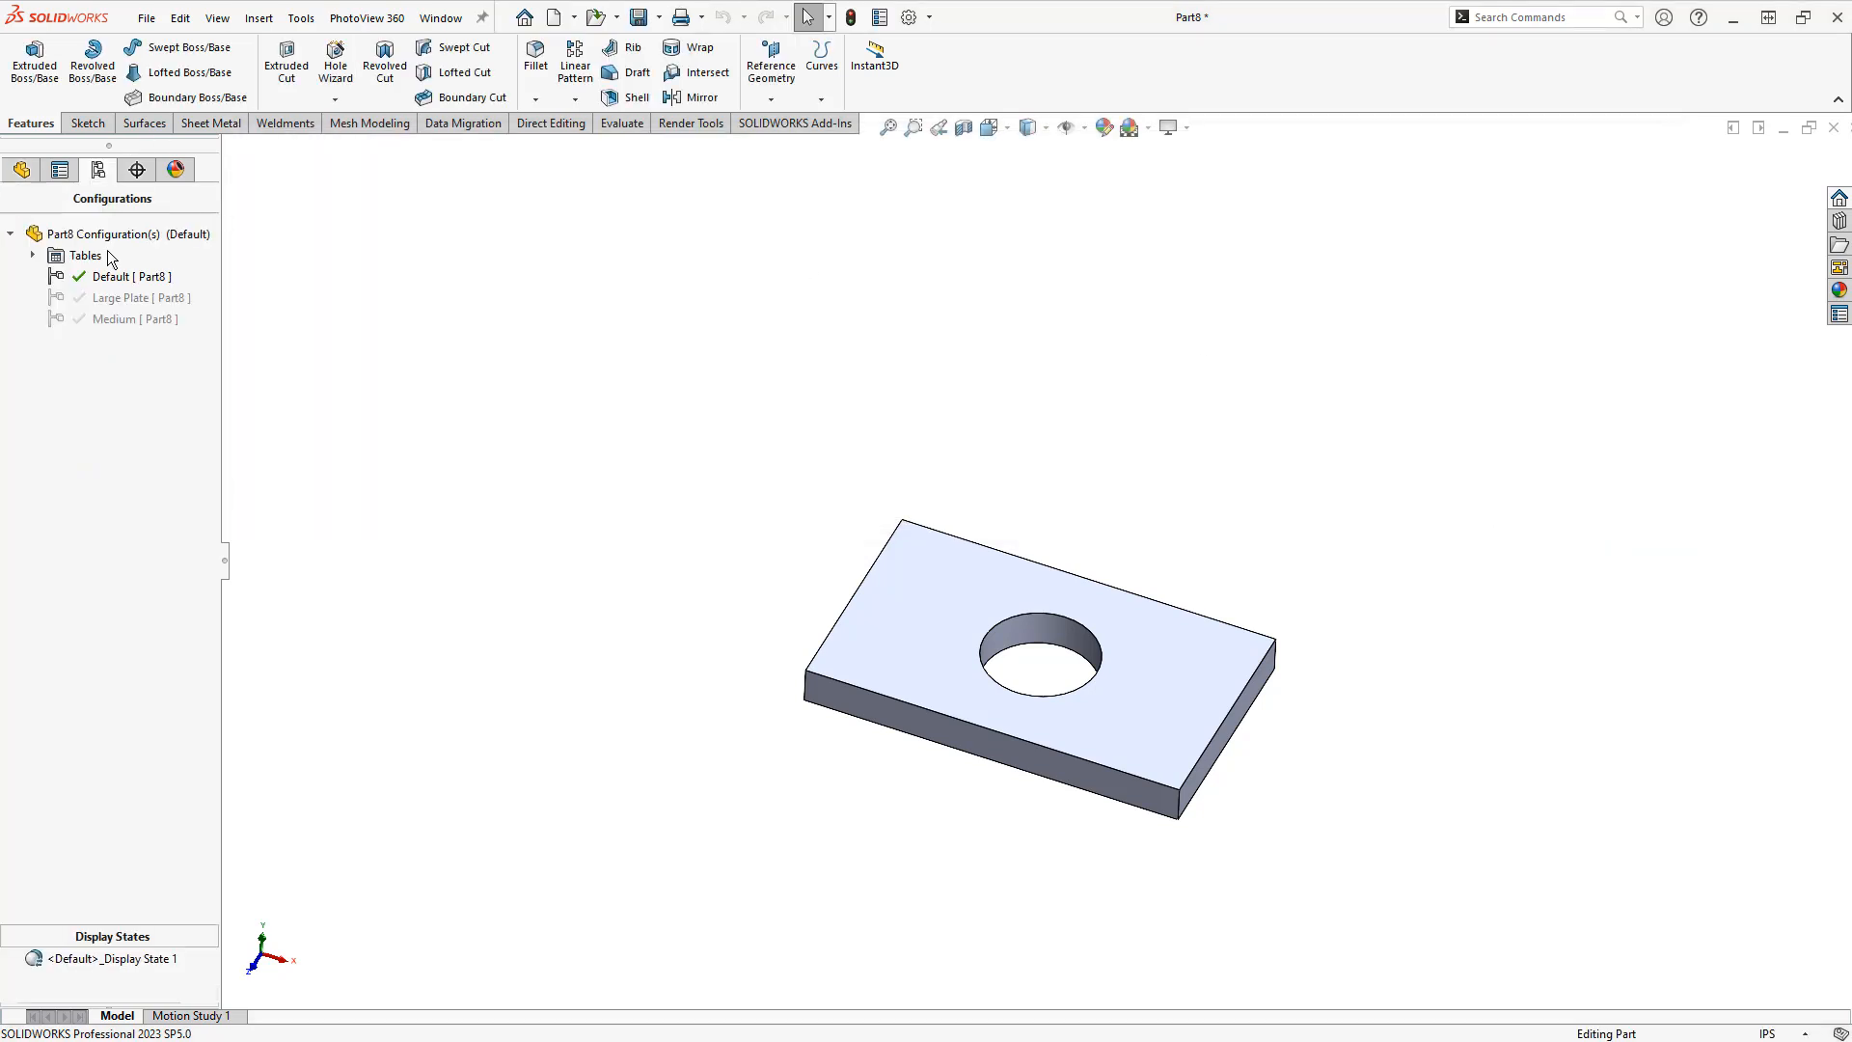
{"action": "double_click", "coordinate": [114, 297]}
{"action": "double_click", "coordinate": [114, 316]}
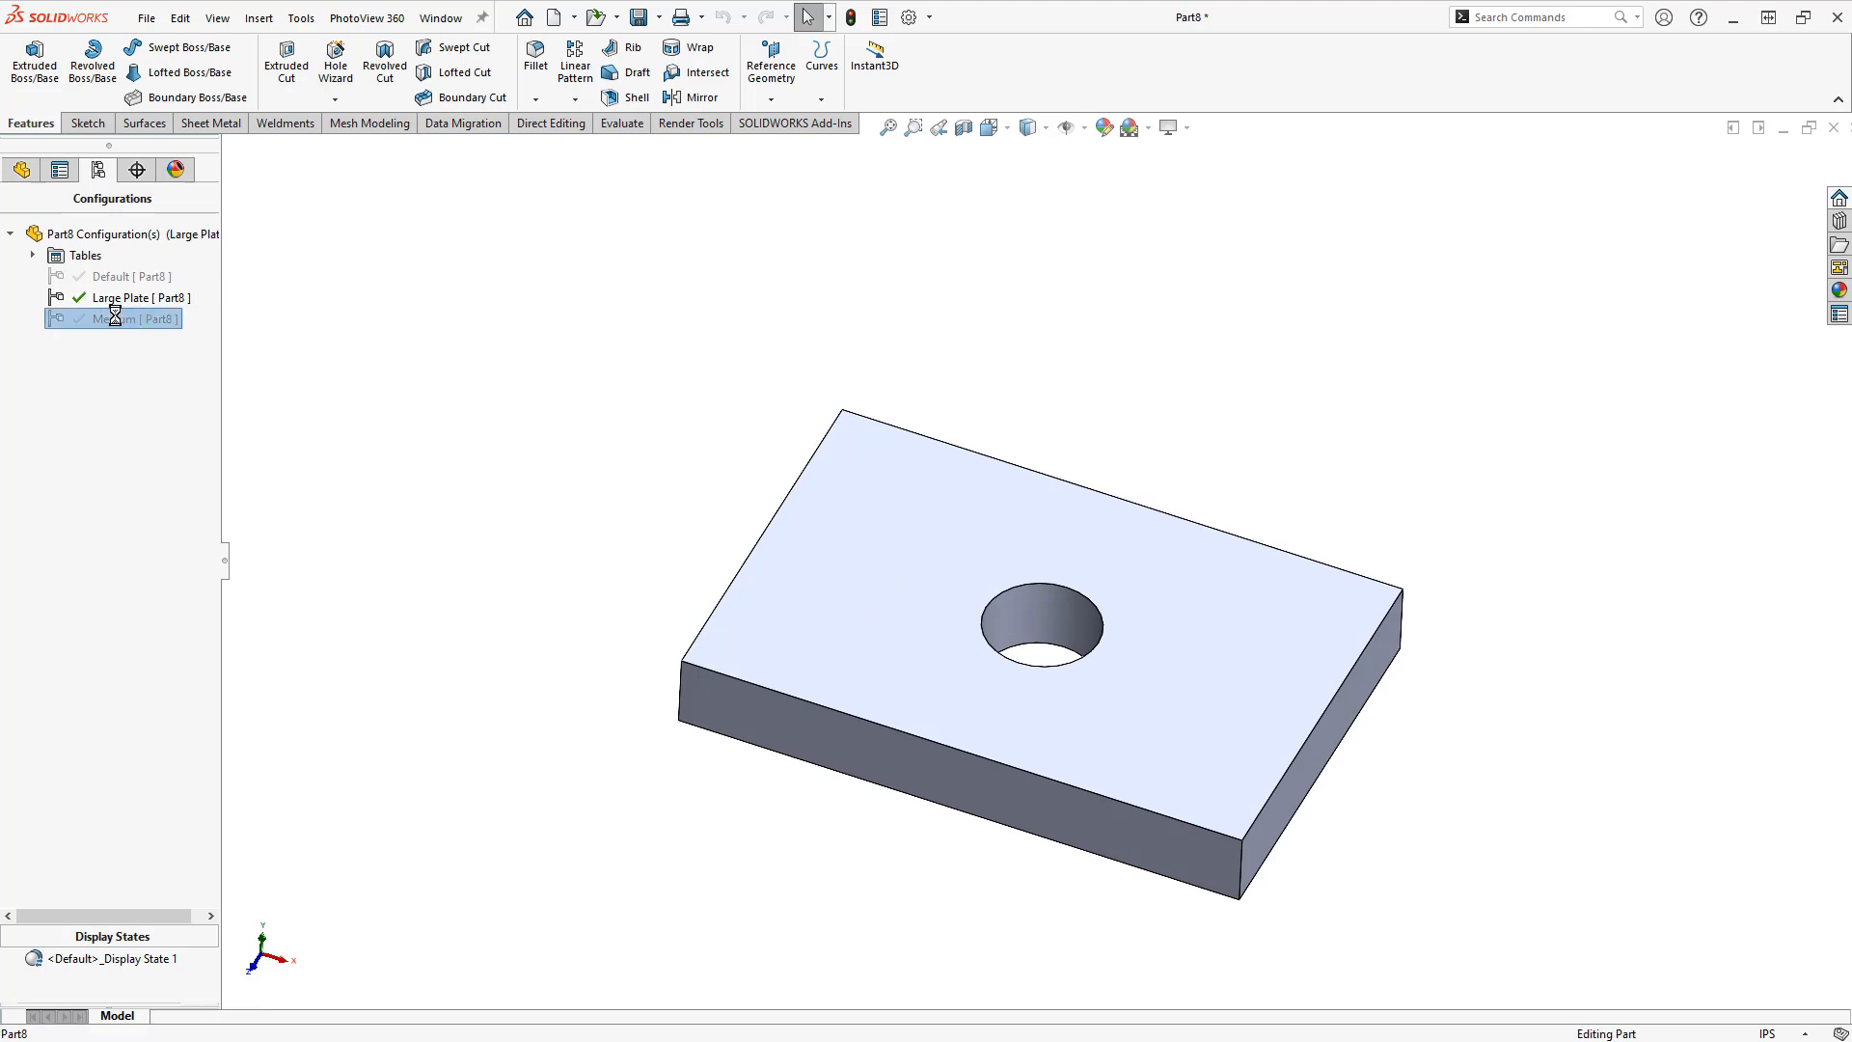
{"action": "double_click", "coordinate": [114, 298]}
{"action": "double_click", "coordinate": [113, 278]}
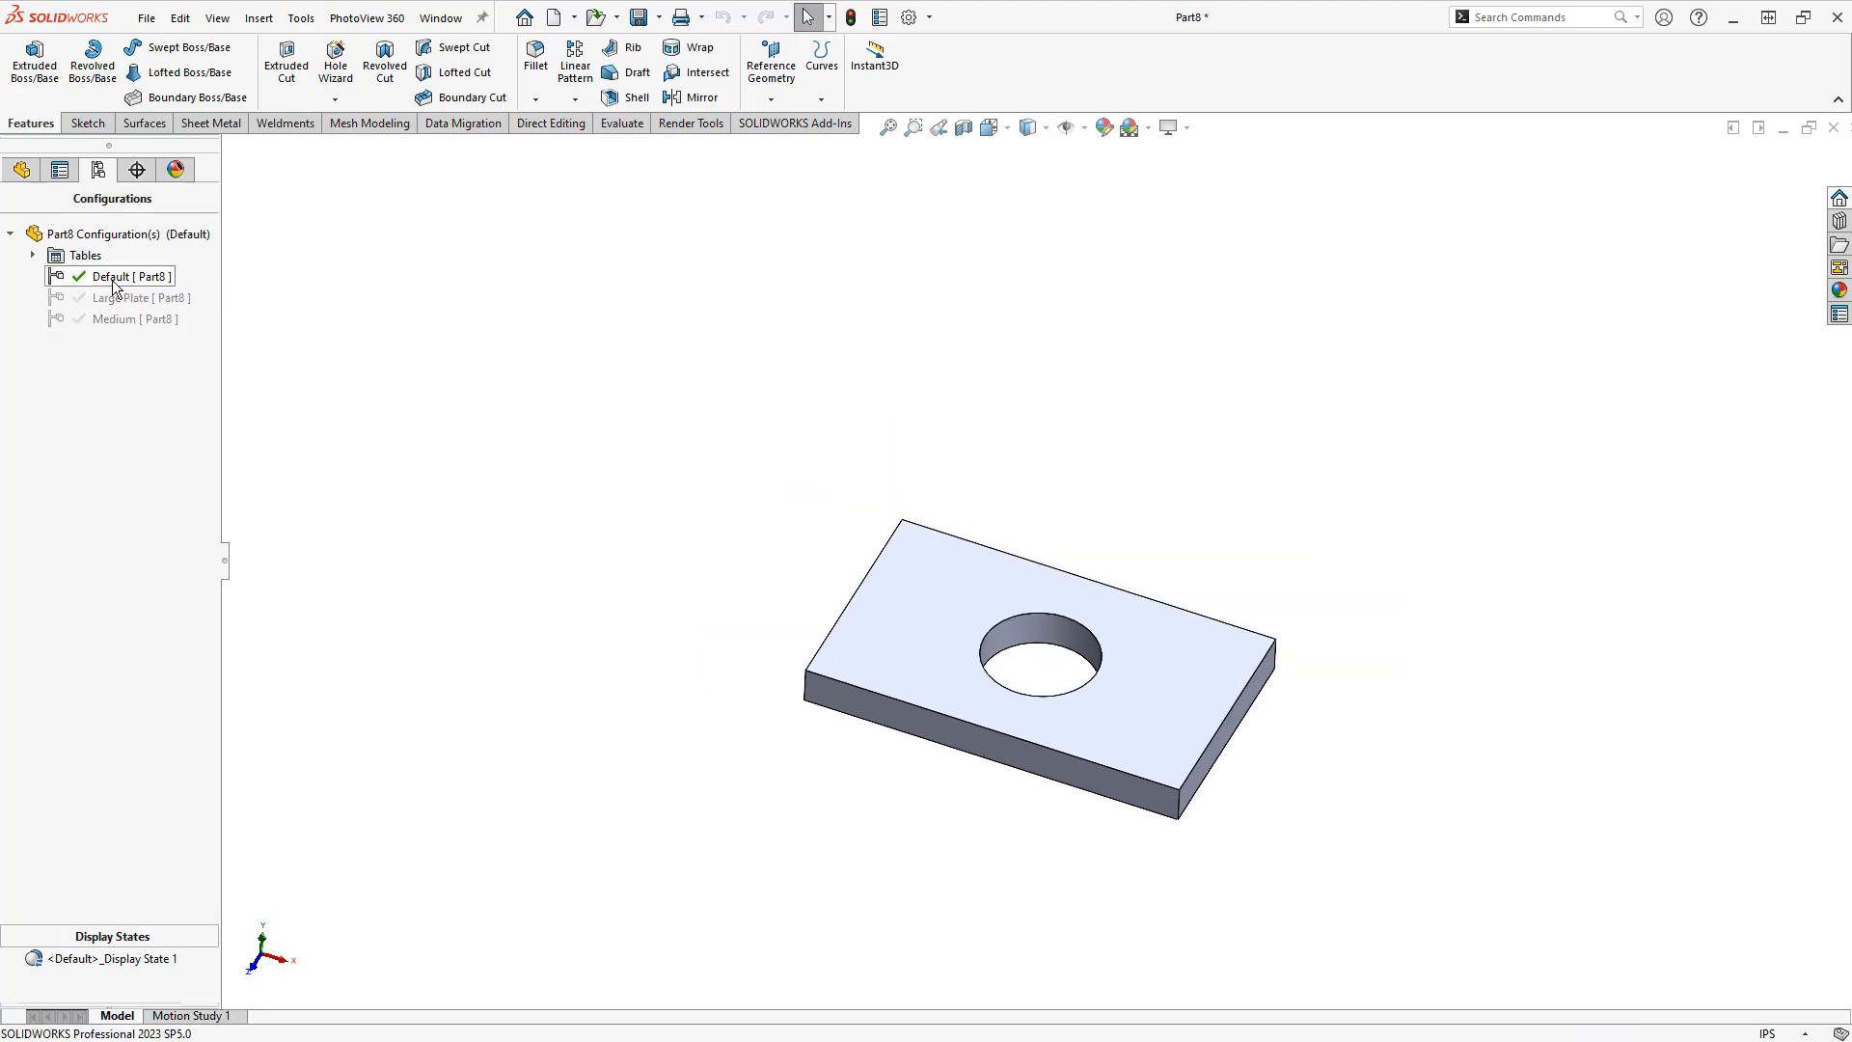
Activate the Medium configuration, compare it with Large Plate, and return to Medium
{"action": "left_click", "coordinate": [22, 169]}
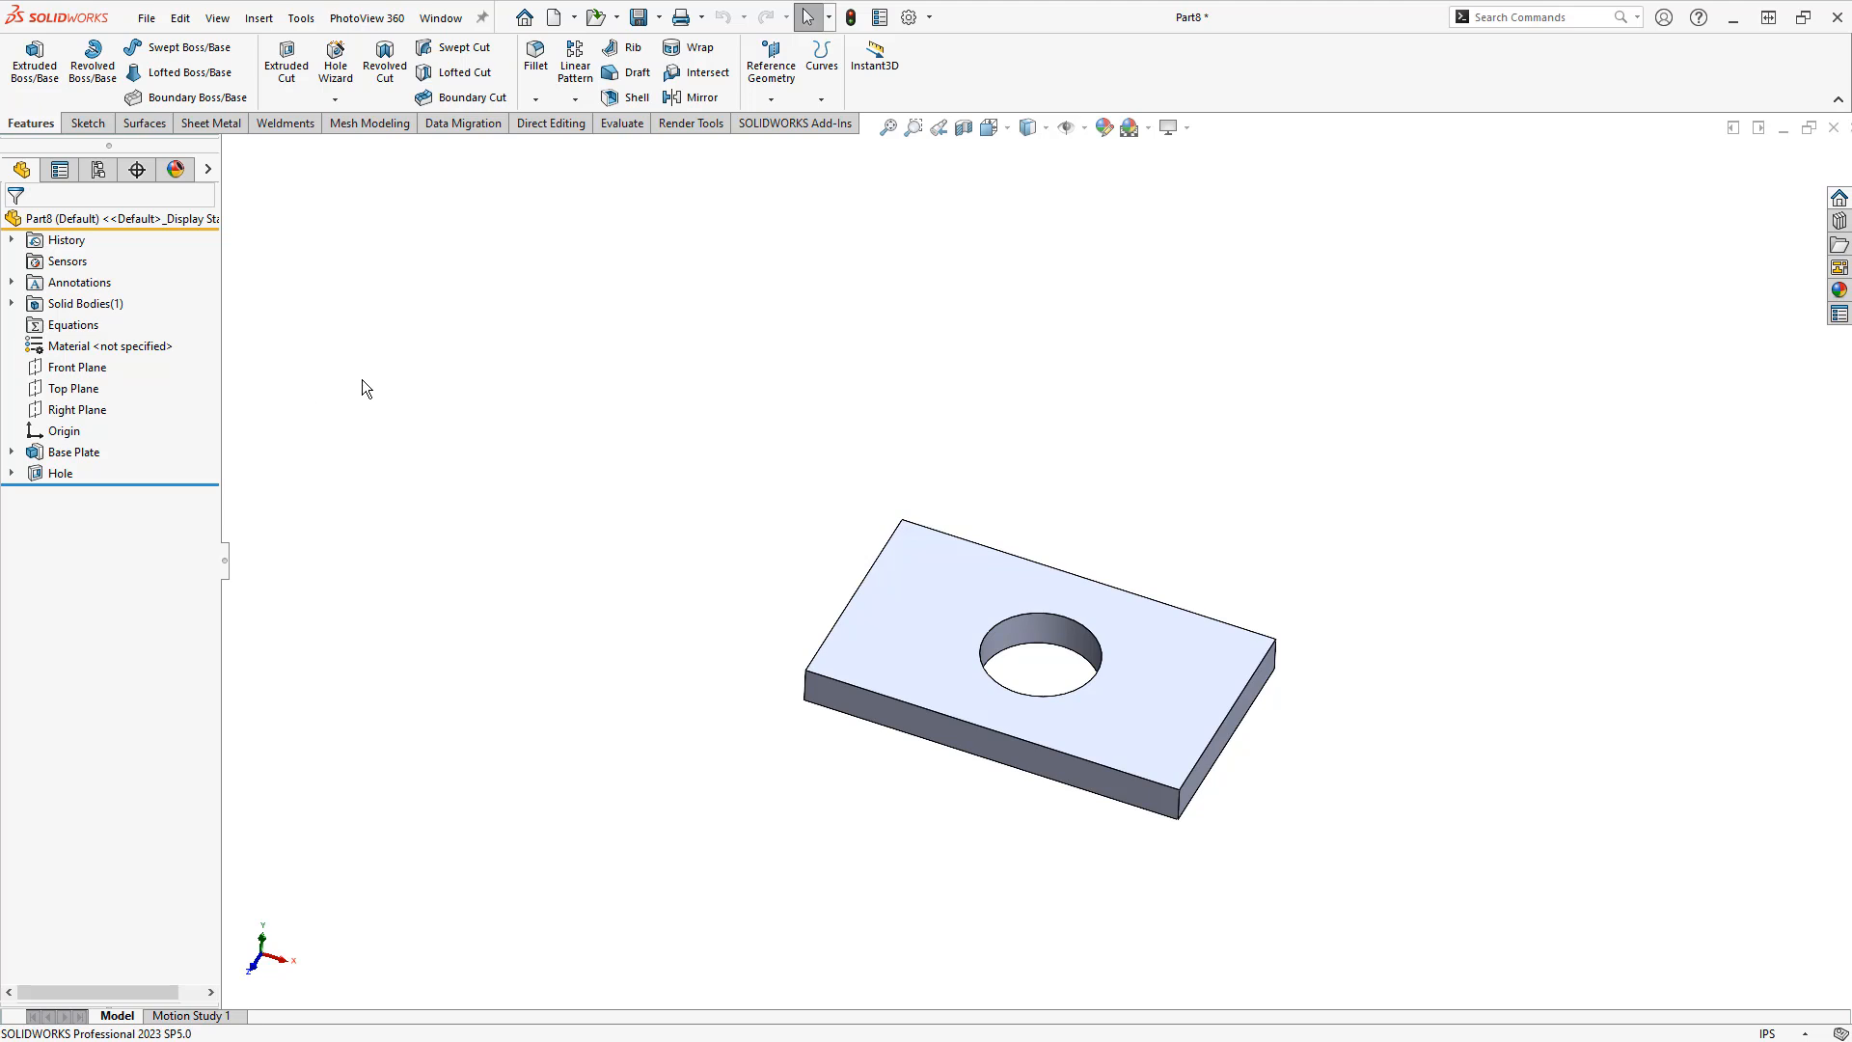
{"action": "left_click", "coordinate": [98, 170]}
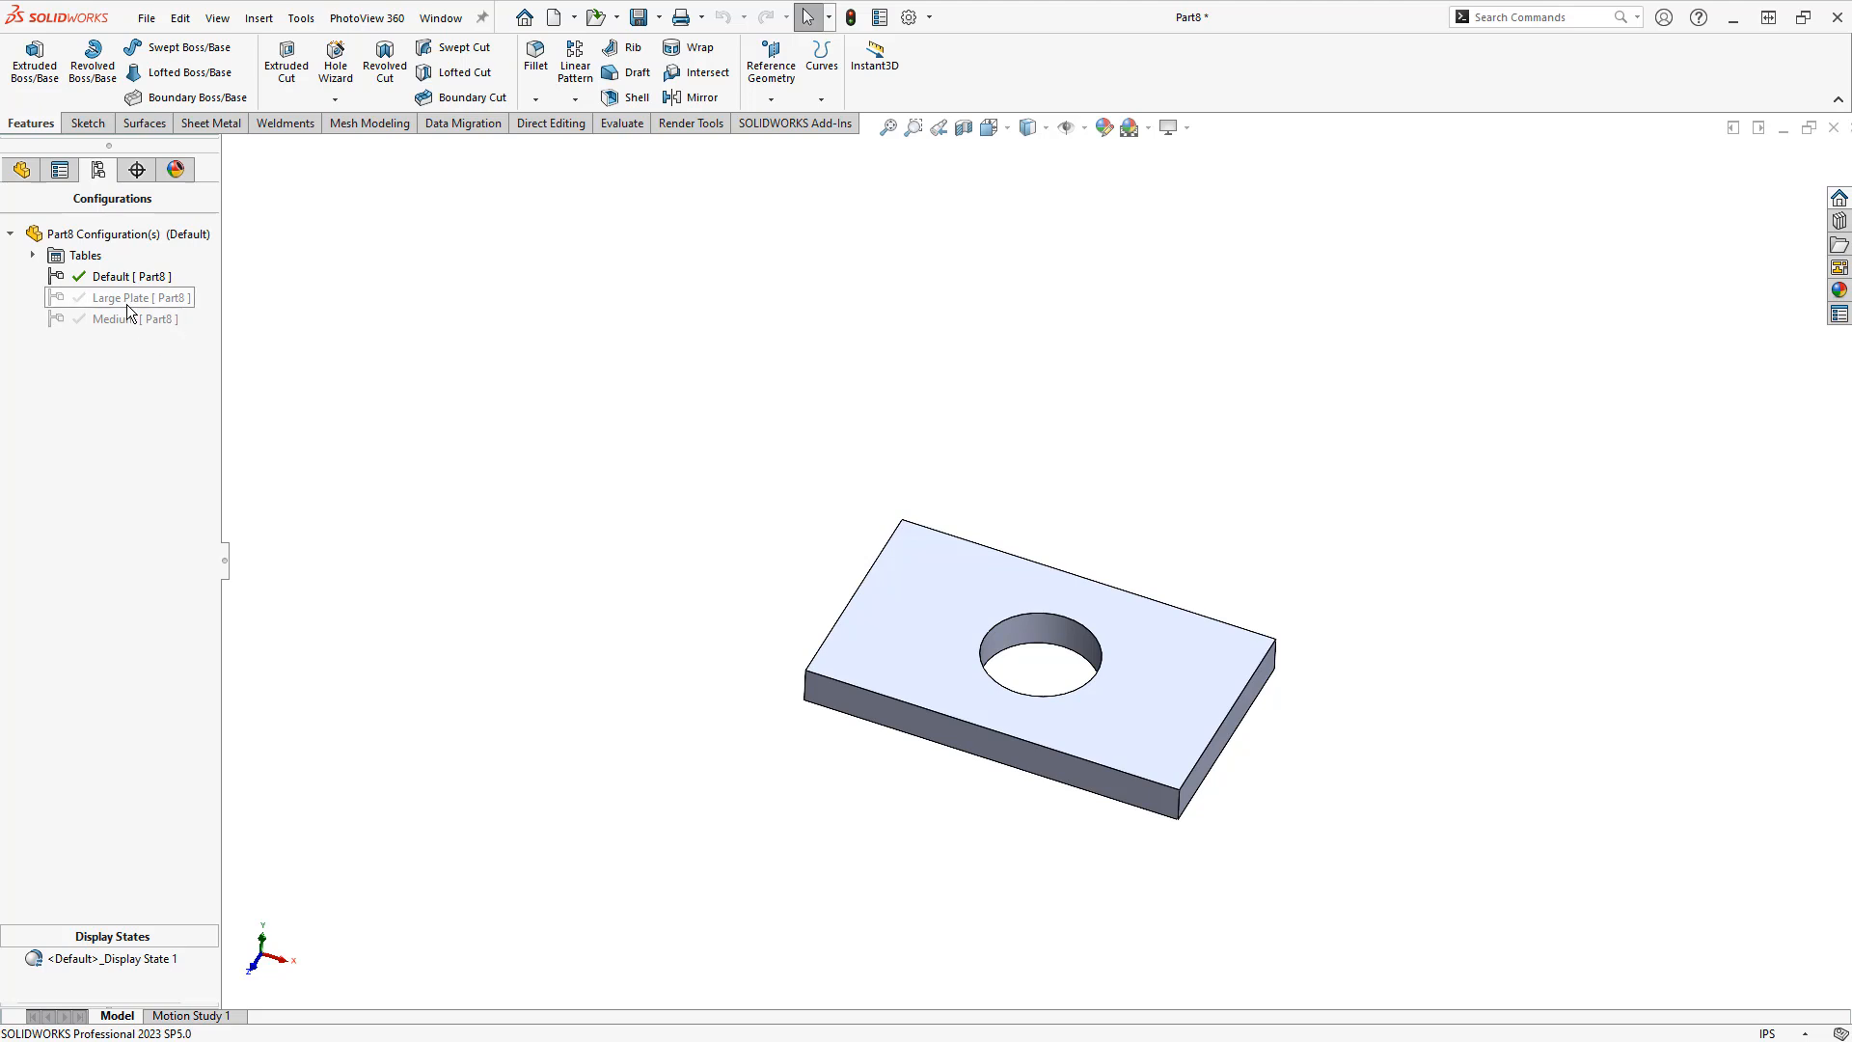
{"action": "left_click", "coordinate": [96, 321]}
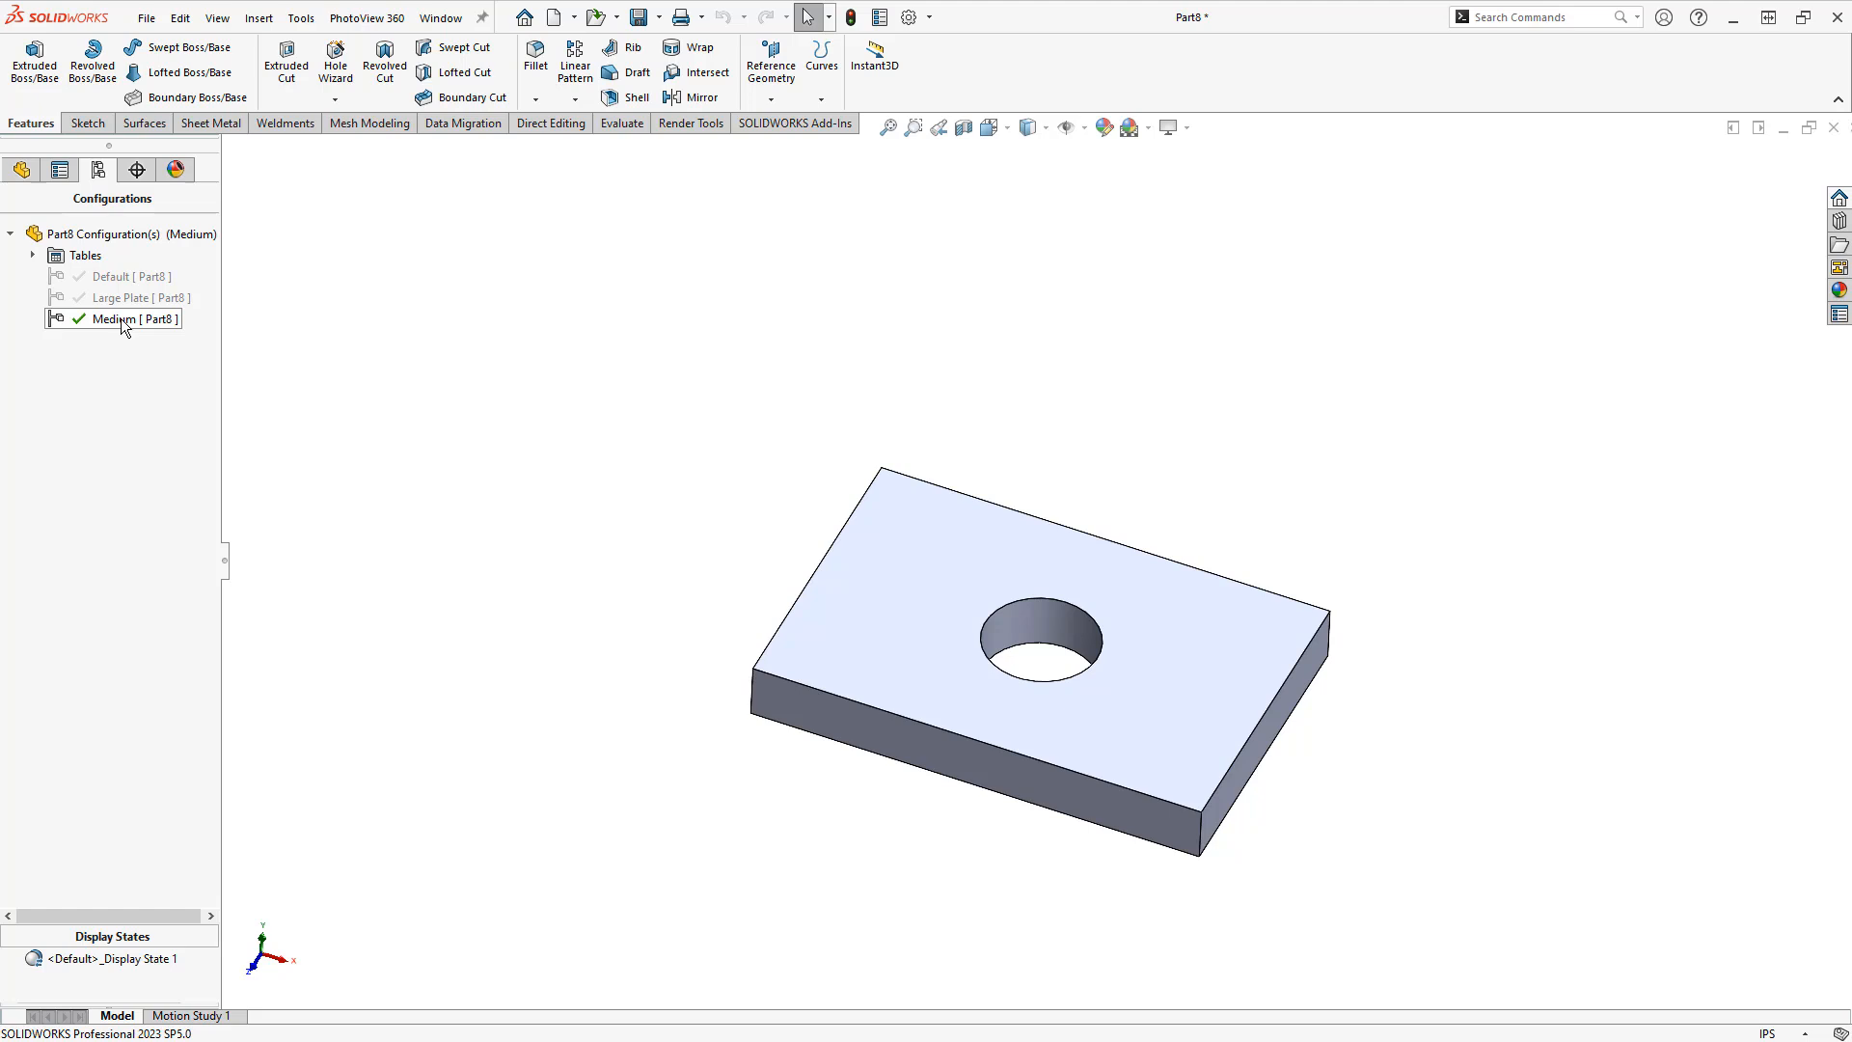
{"action": "double_click", "coordinate": [125, 298]}
{"action": "double_click", "coordinate": [133, 321]}
Add a derived configuration named No Hole under Medium, reveal it in the configuration list, and display the part's feature tree
{"action": "right_click", "coordinate": [132, 324]}
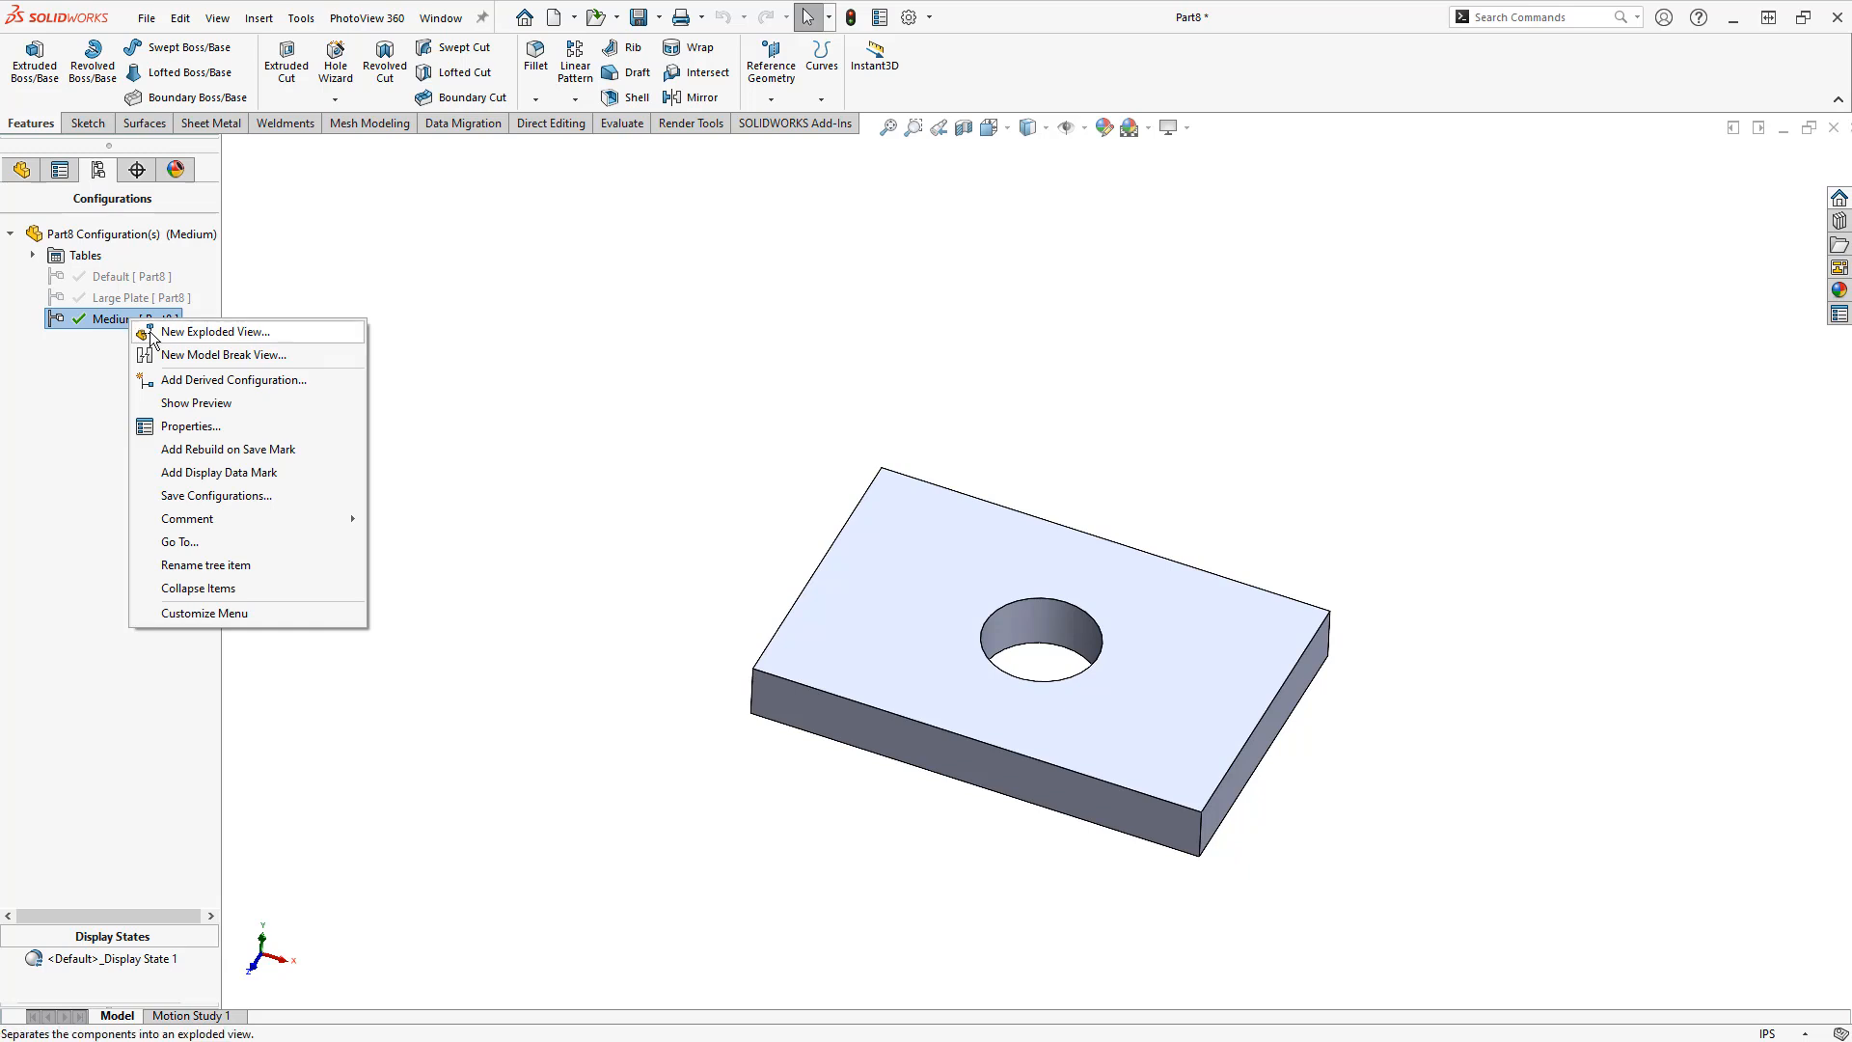
{"action": "left_click", "coordinate": [270, 384]}
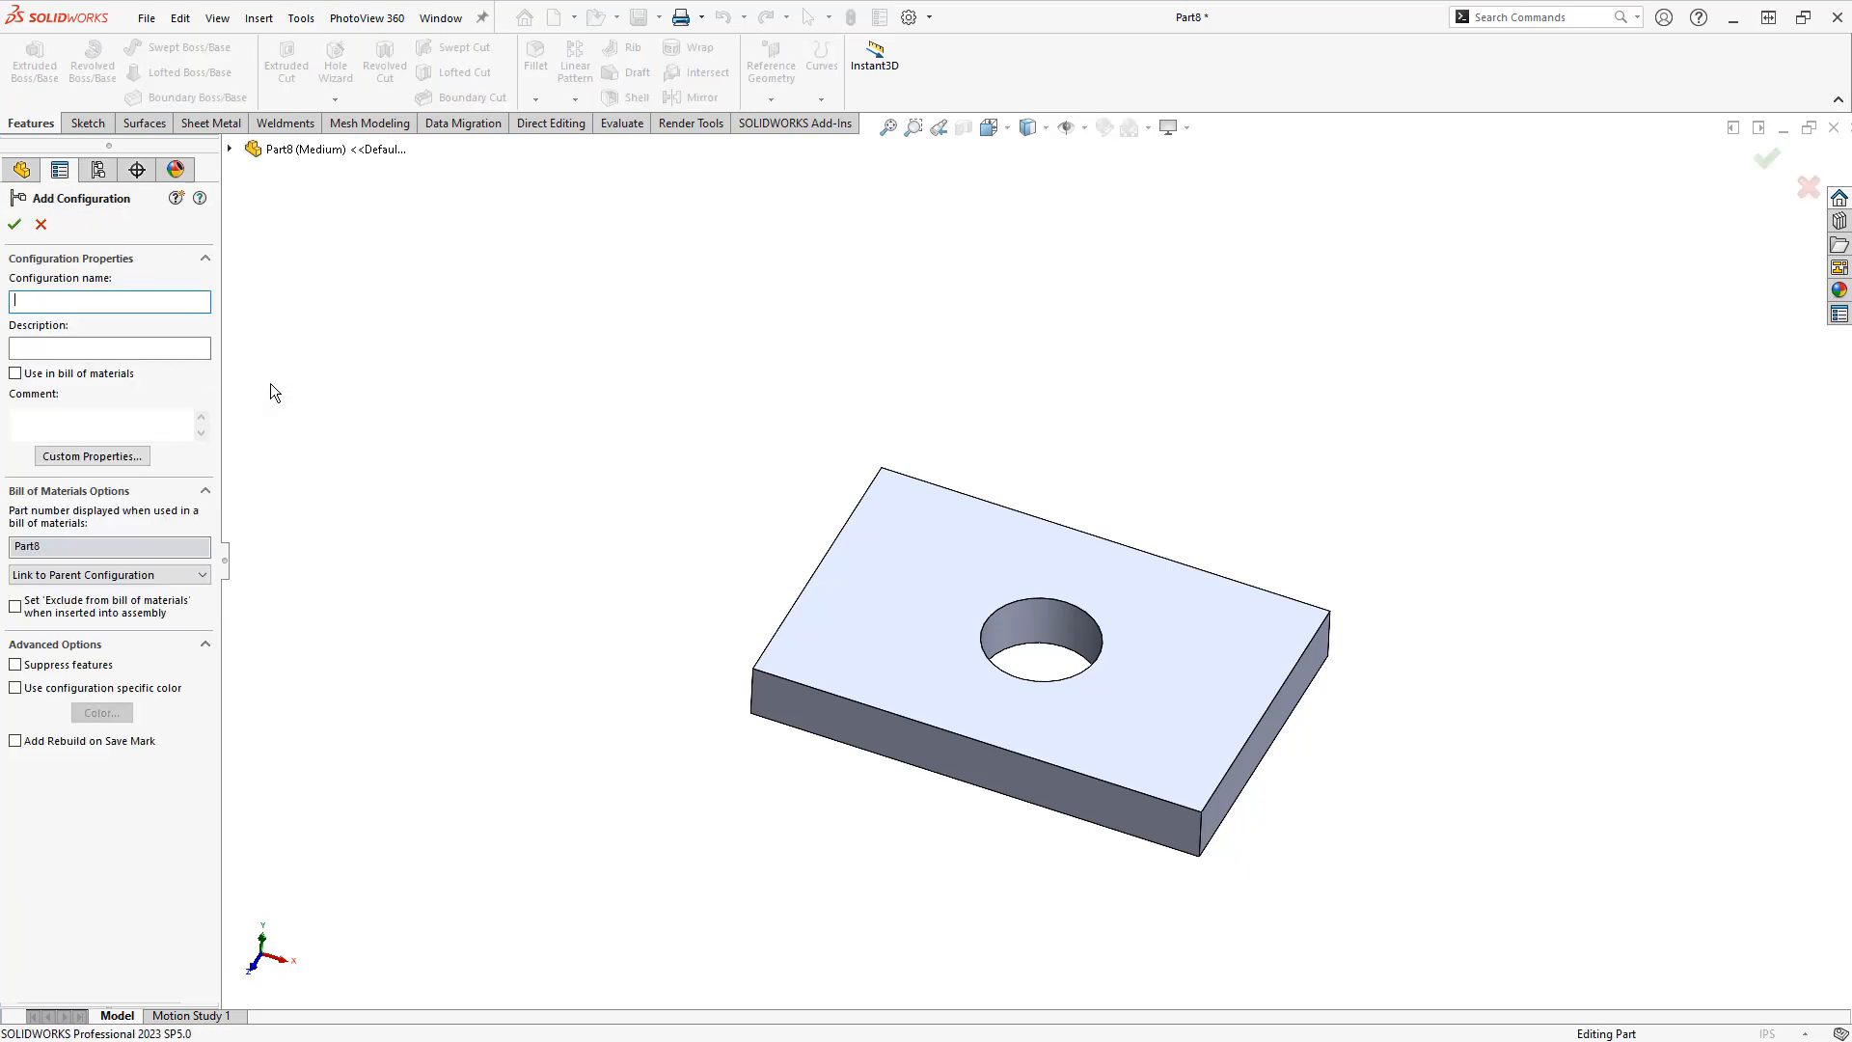
{"action": "type", "text": "No Hole"}
{"action": "key", "text": "Return"}
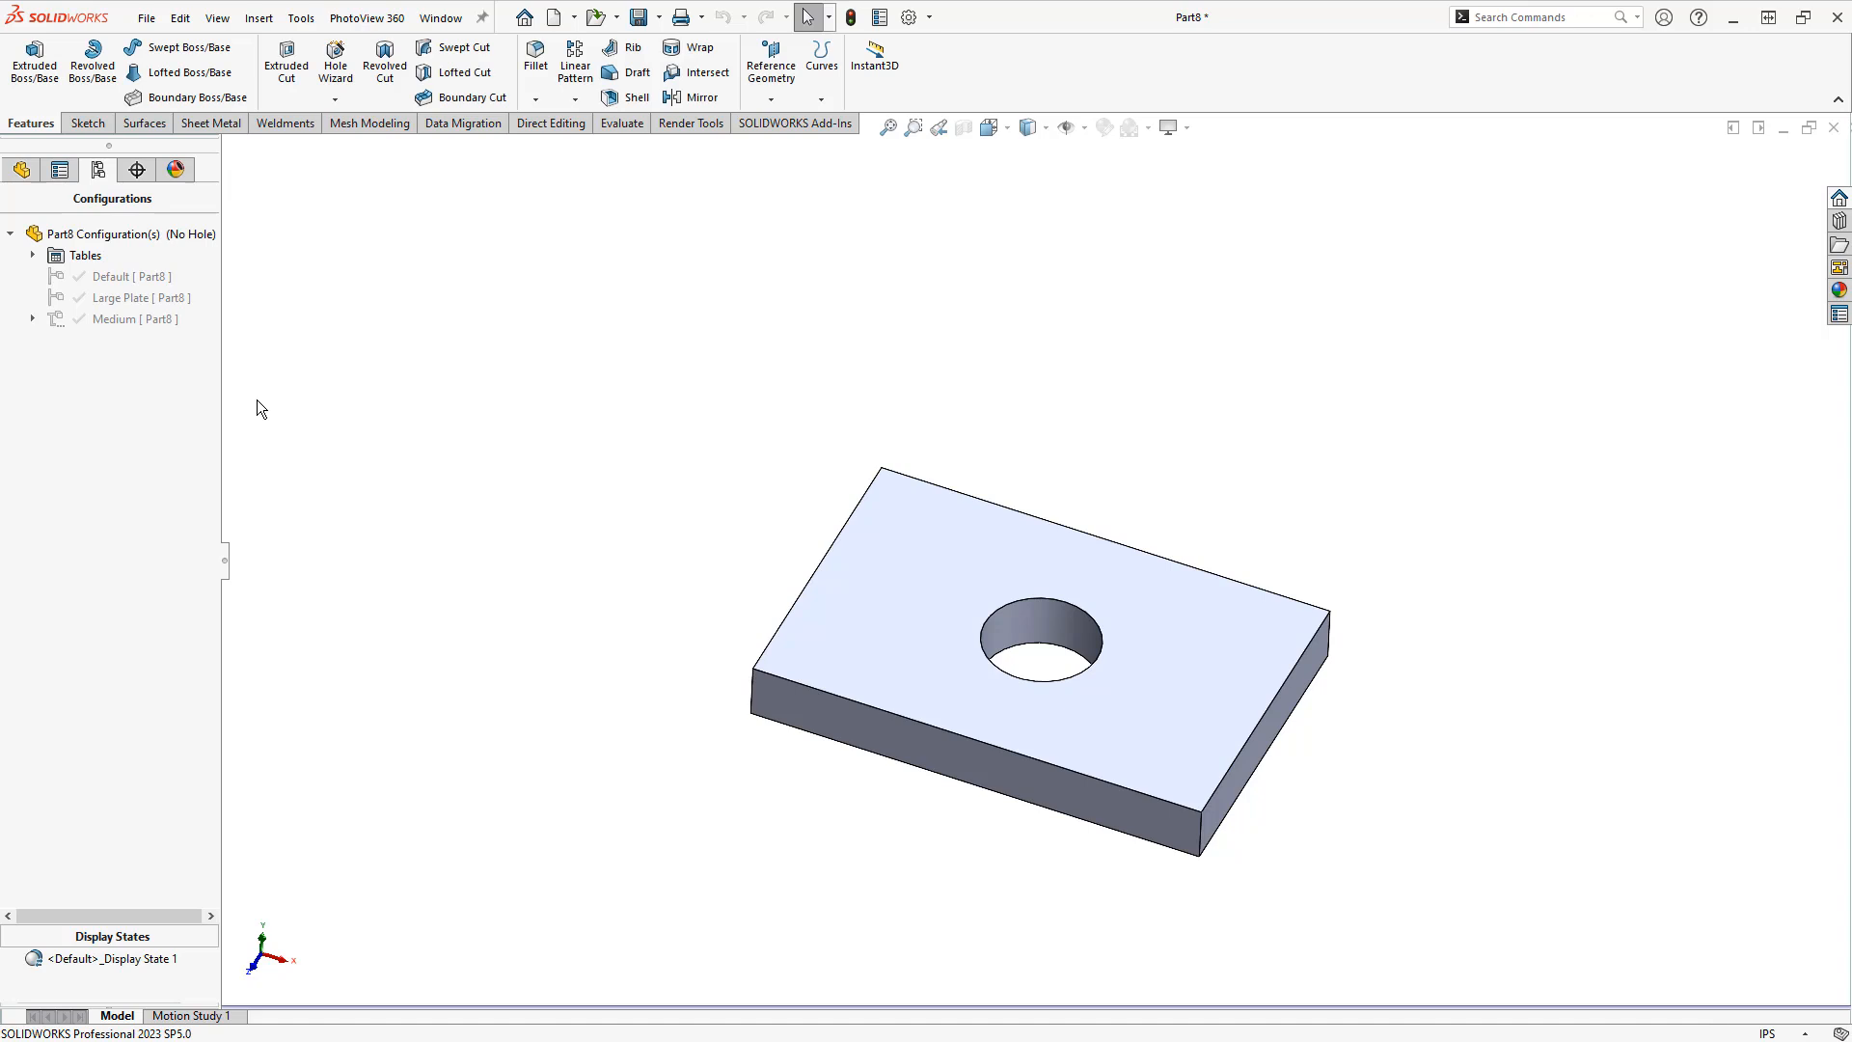
{"action": "left_click", "coordinate": [32, 319]}
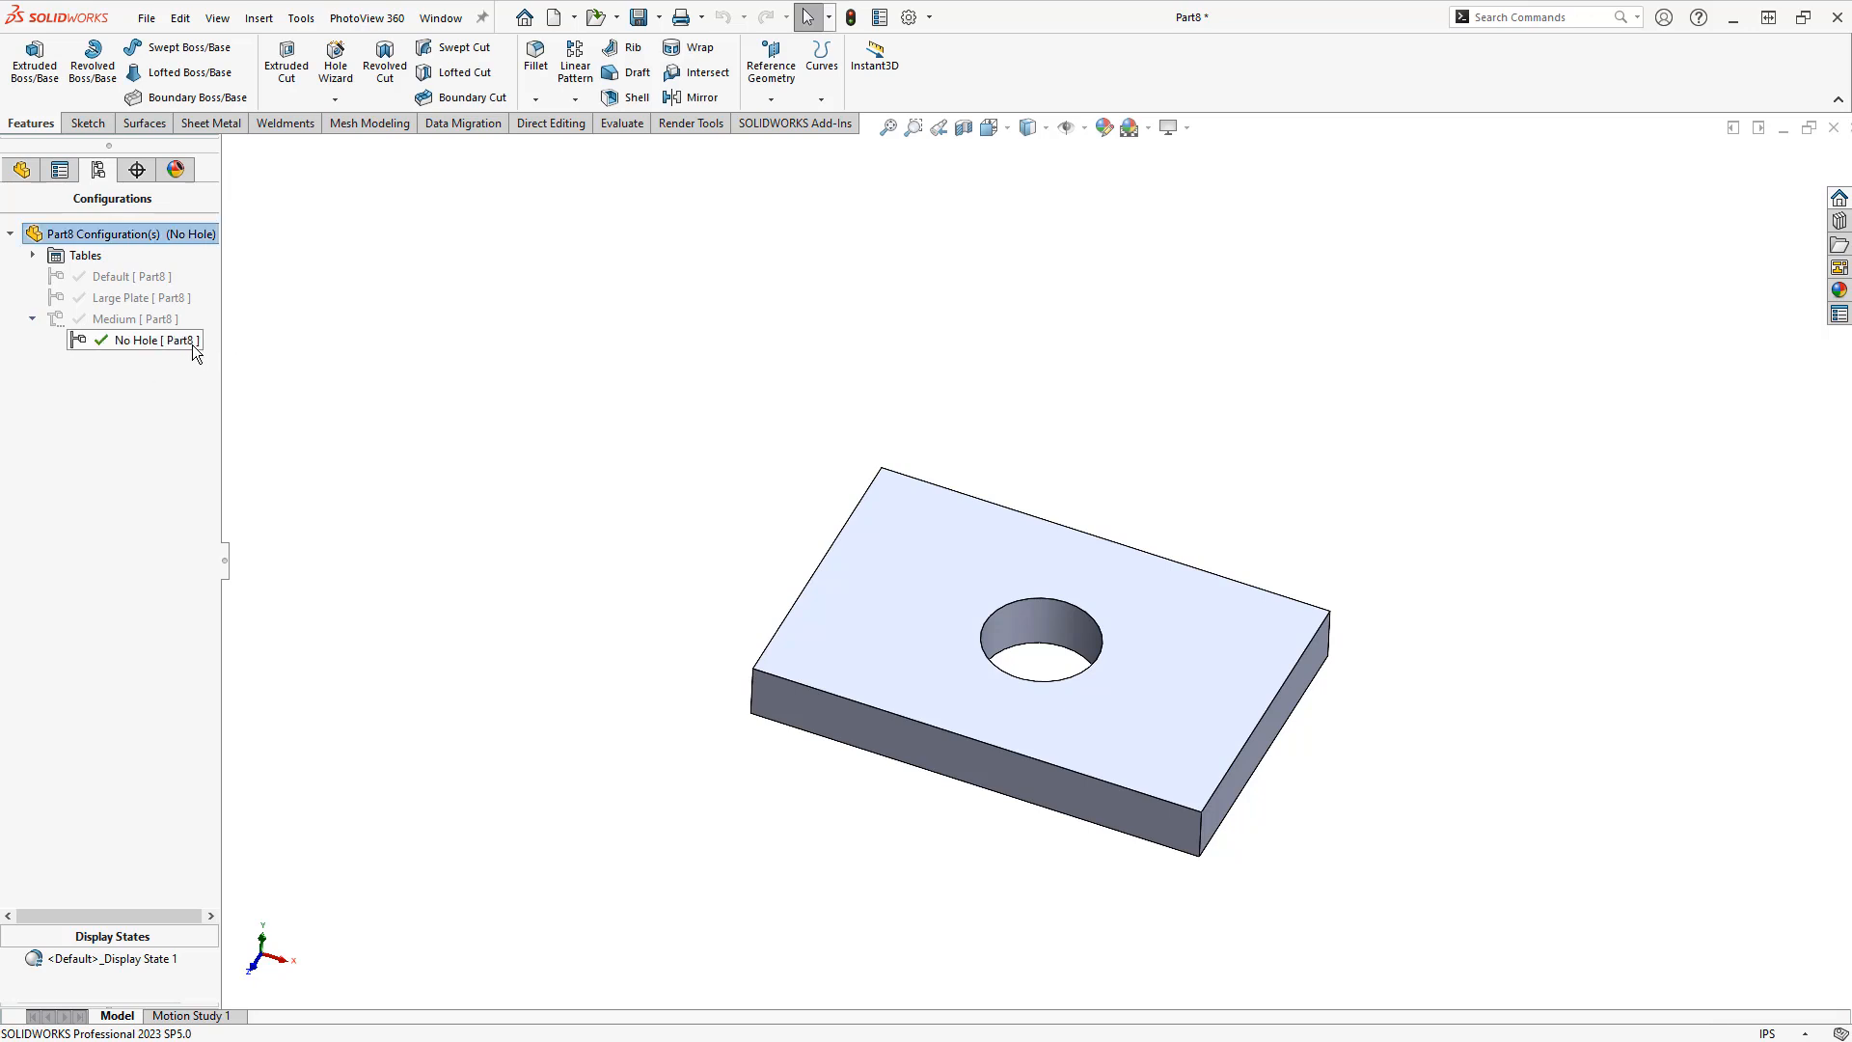
{"action": "left_click", "coordinate": [21, 170]}
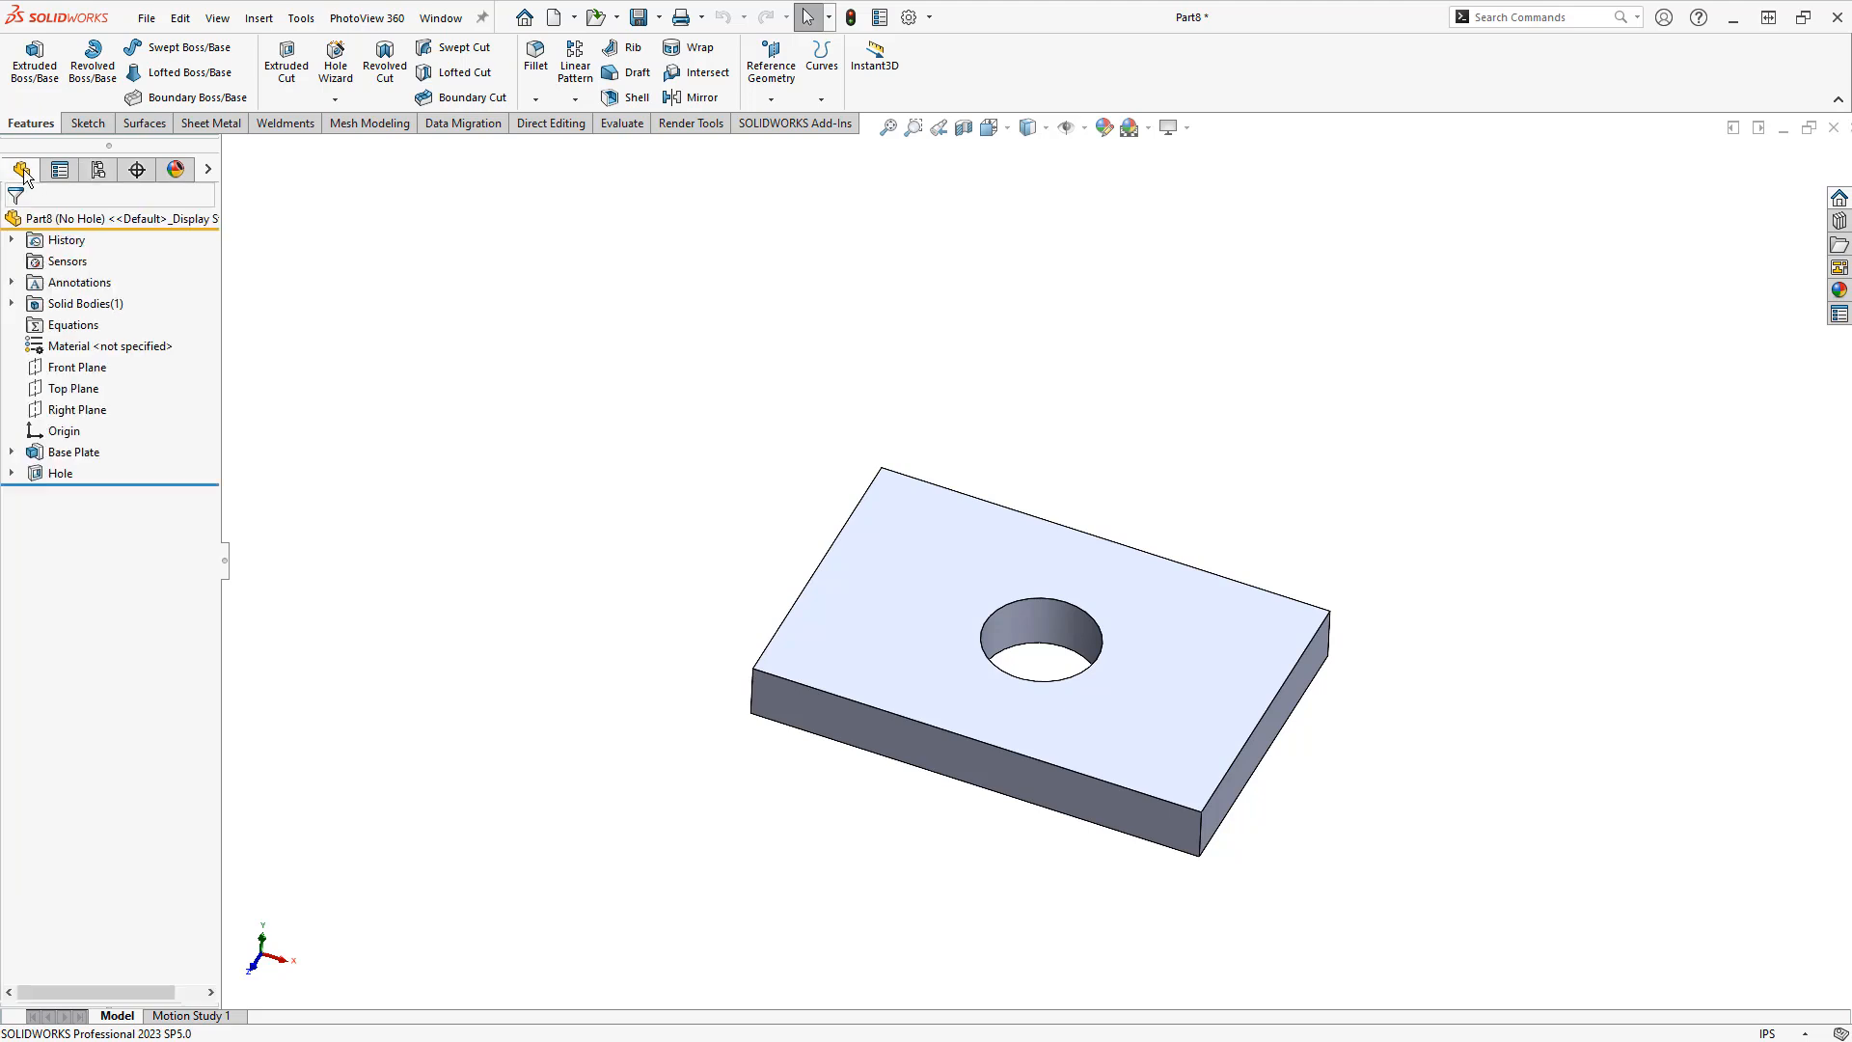
Suppress the Hole feature in the No Hole configuration and return to the configuration list
{"action": "left_click", "coordinate": [56, 472]}
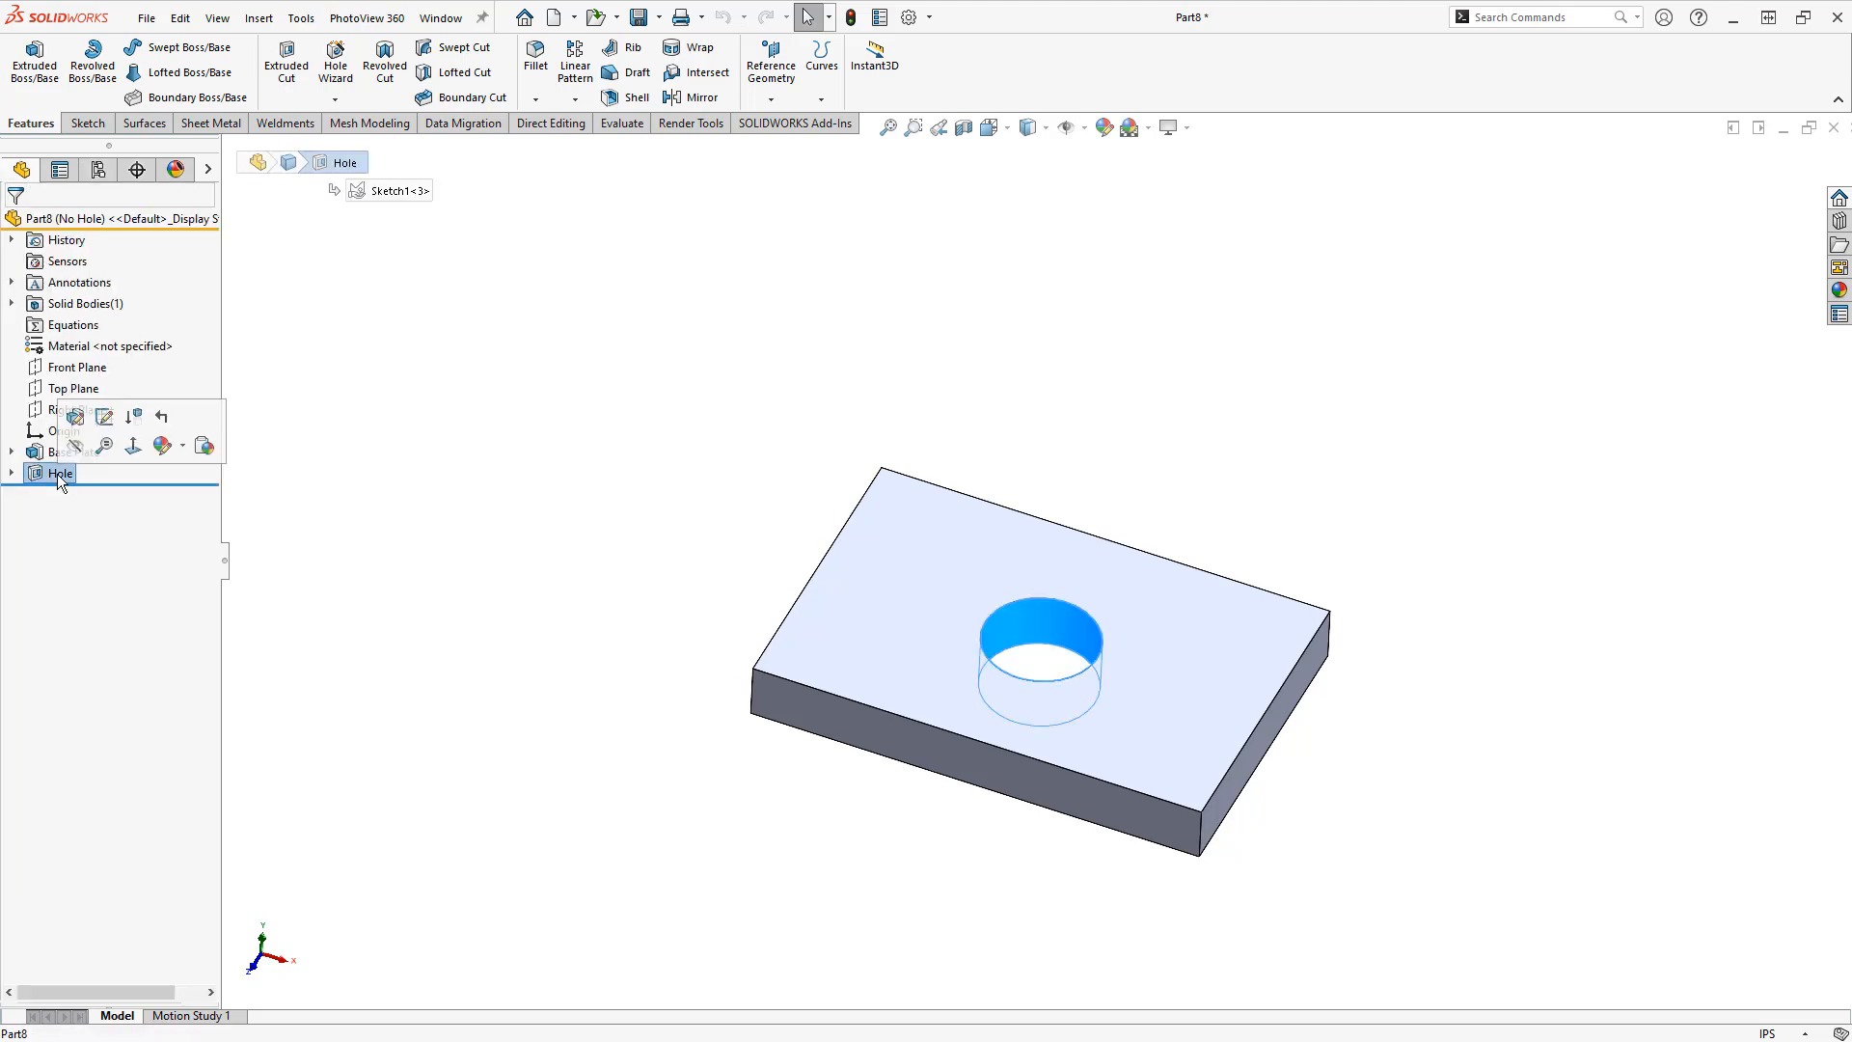
{"action": "left_click", "coordinate": [132, 422]}
{"action": "left_click", "coordinate": [97, 170]}
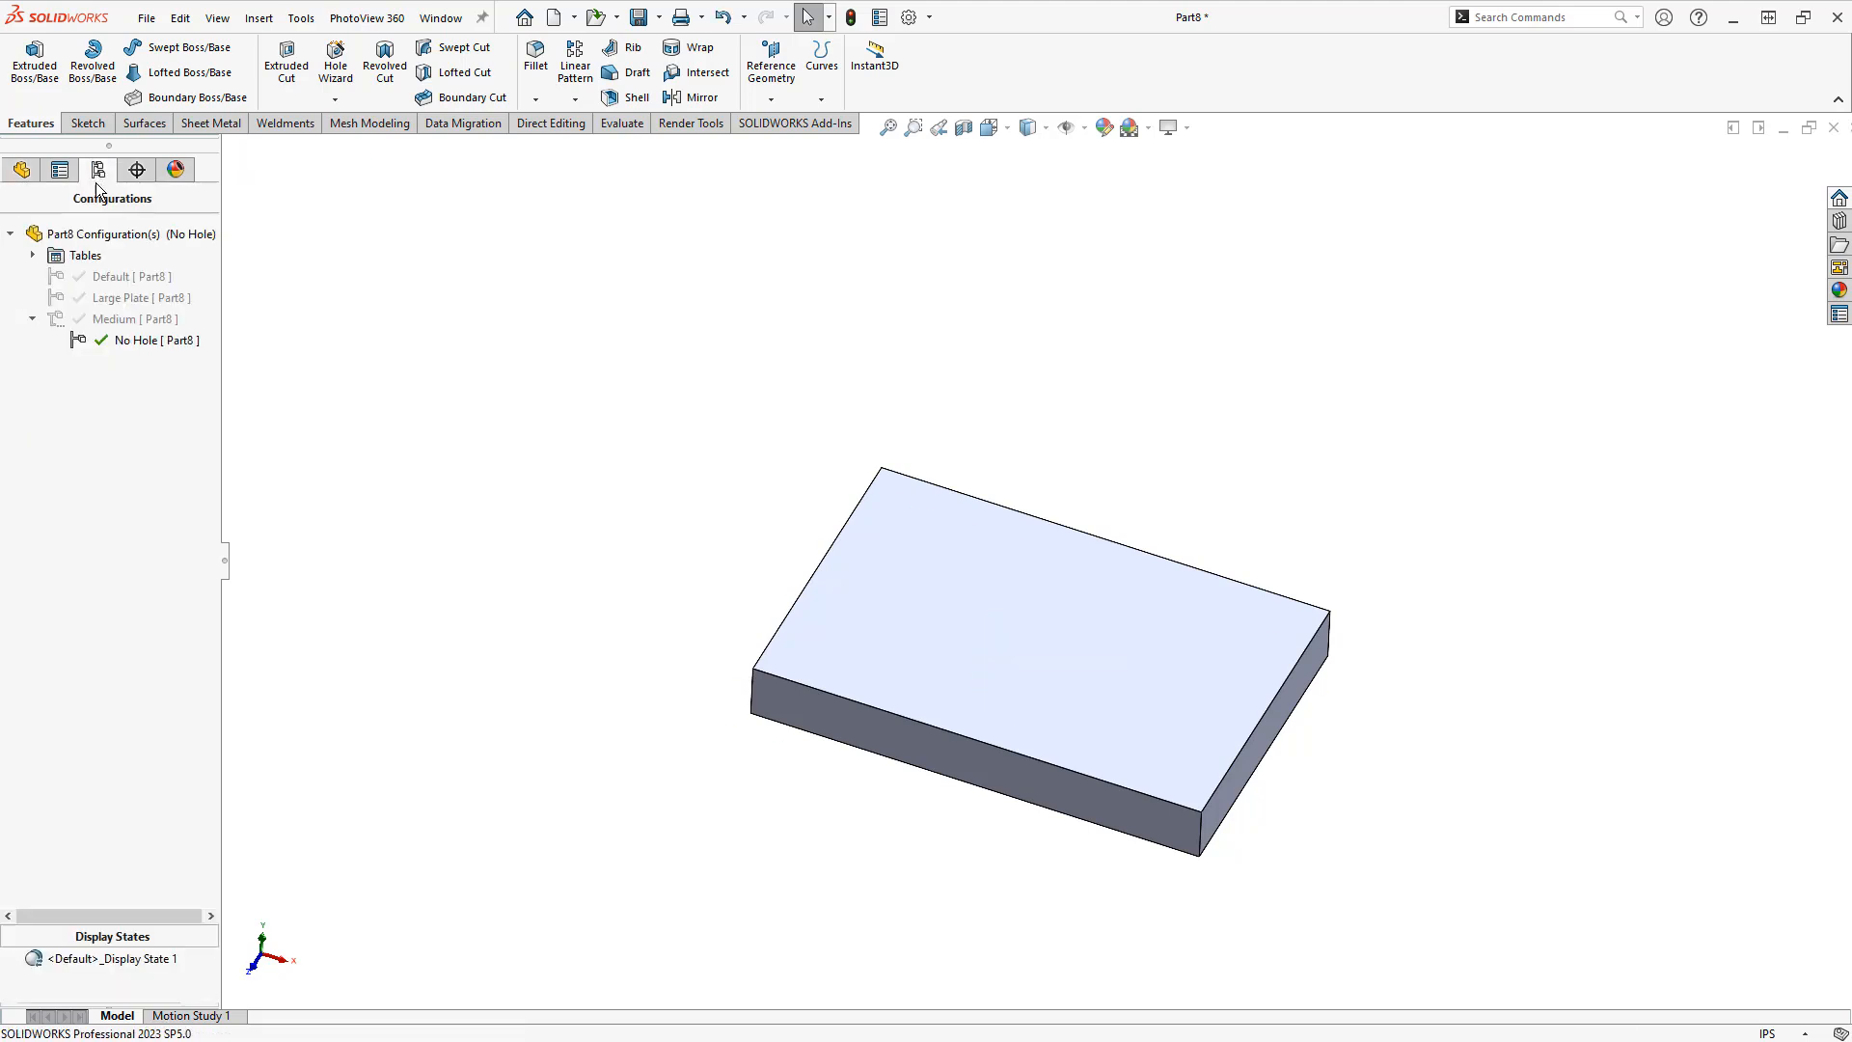
Compare Medium with its derived No Hole configuration, check Large Plate, and finish with Default active
{"action": "double_click", "coordinate": [114, 318]}
{"action": "double_click", "coordinate": [112, 339]}
{"action": "double_click", "coordinate": [132, 322]}
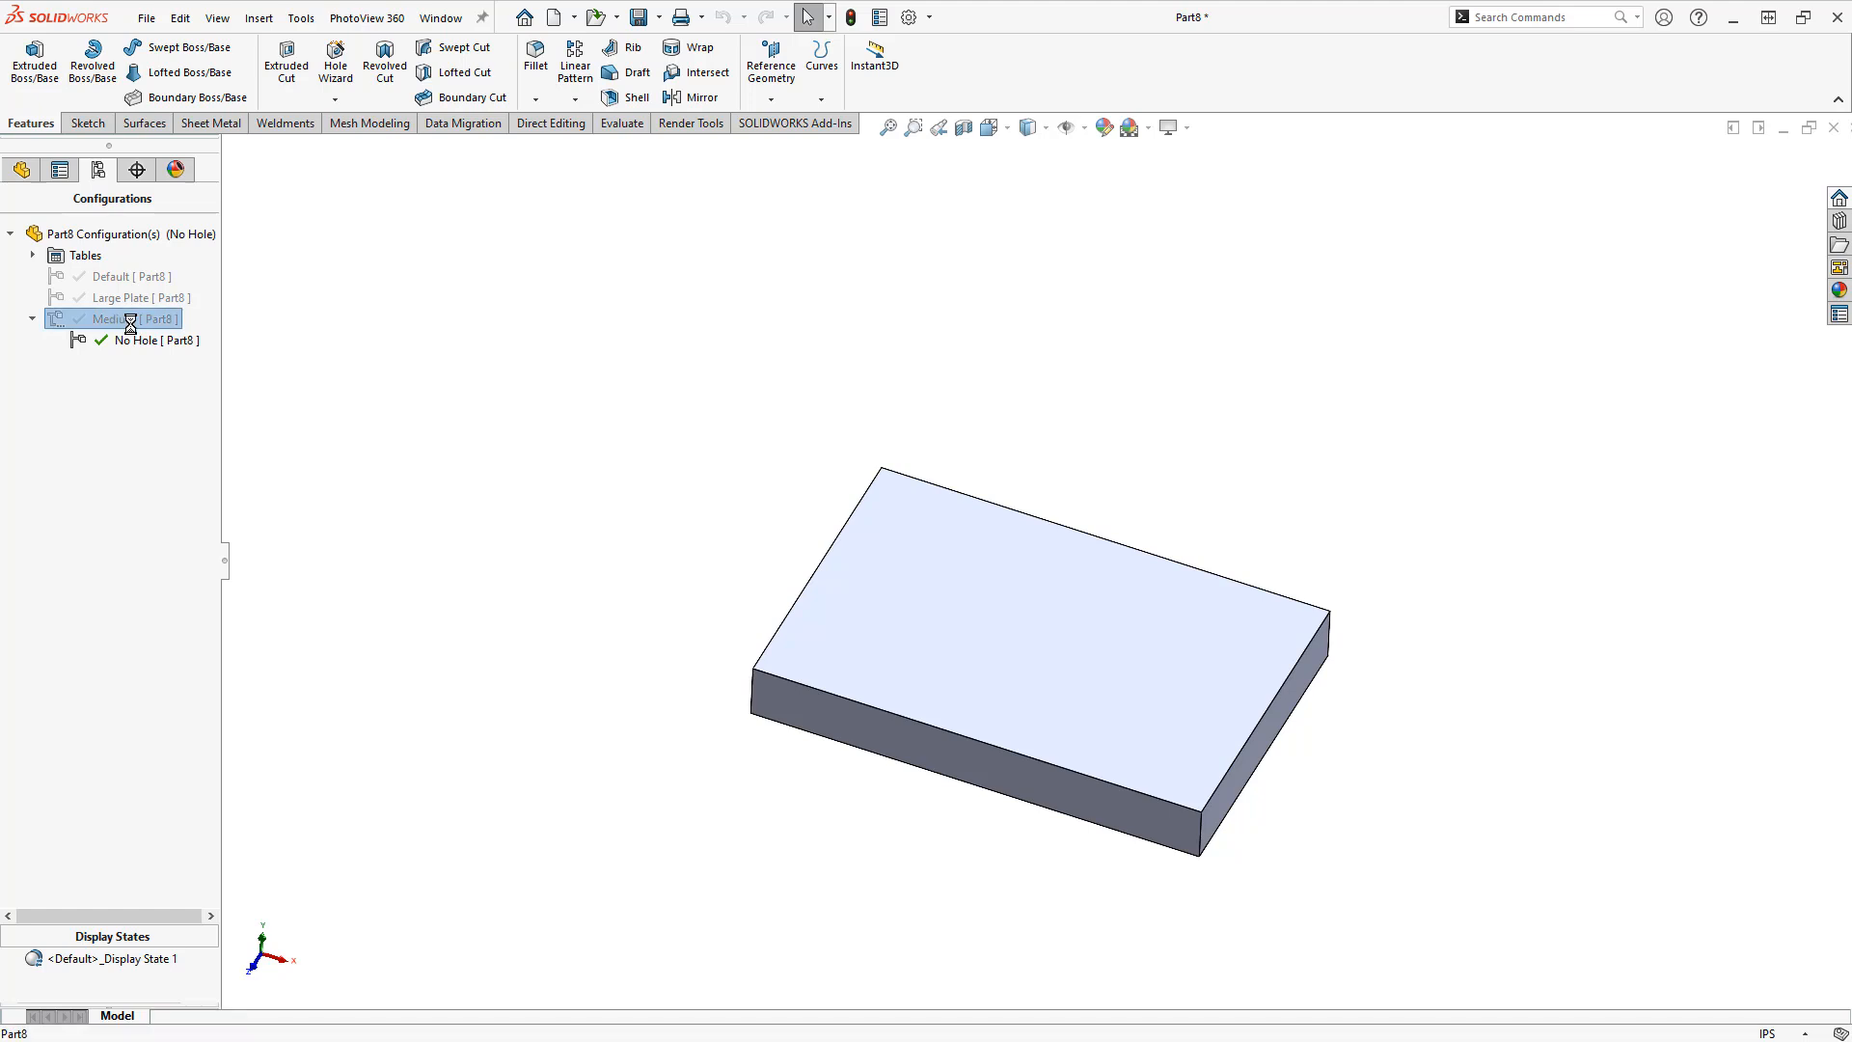
{"action": "double_click", "coordinate": [124, 299]}
{"action": "double_click", "coordinate": [124, 278]}
Try to add a derived configuration named No Hole under Default
{"action": "right_click", "coordinate": [125, 281]}
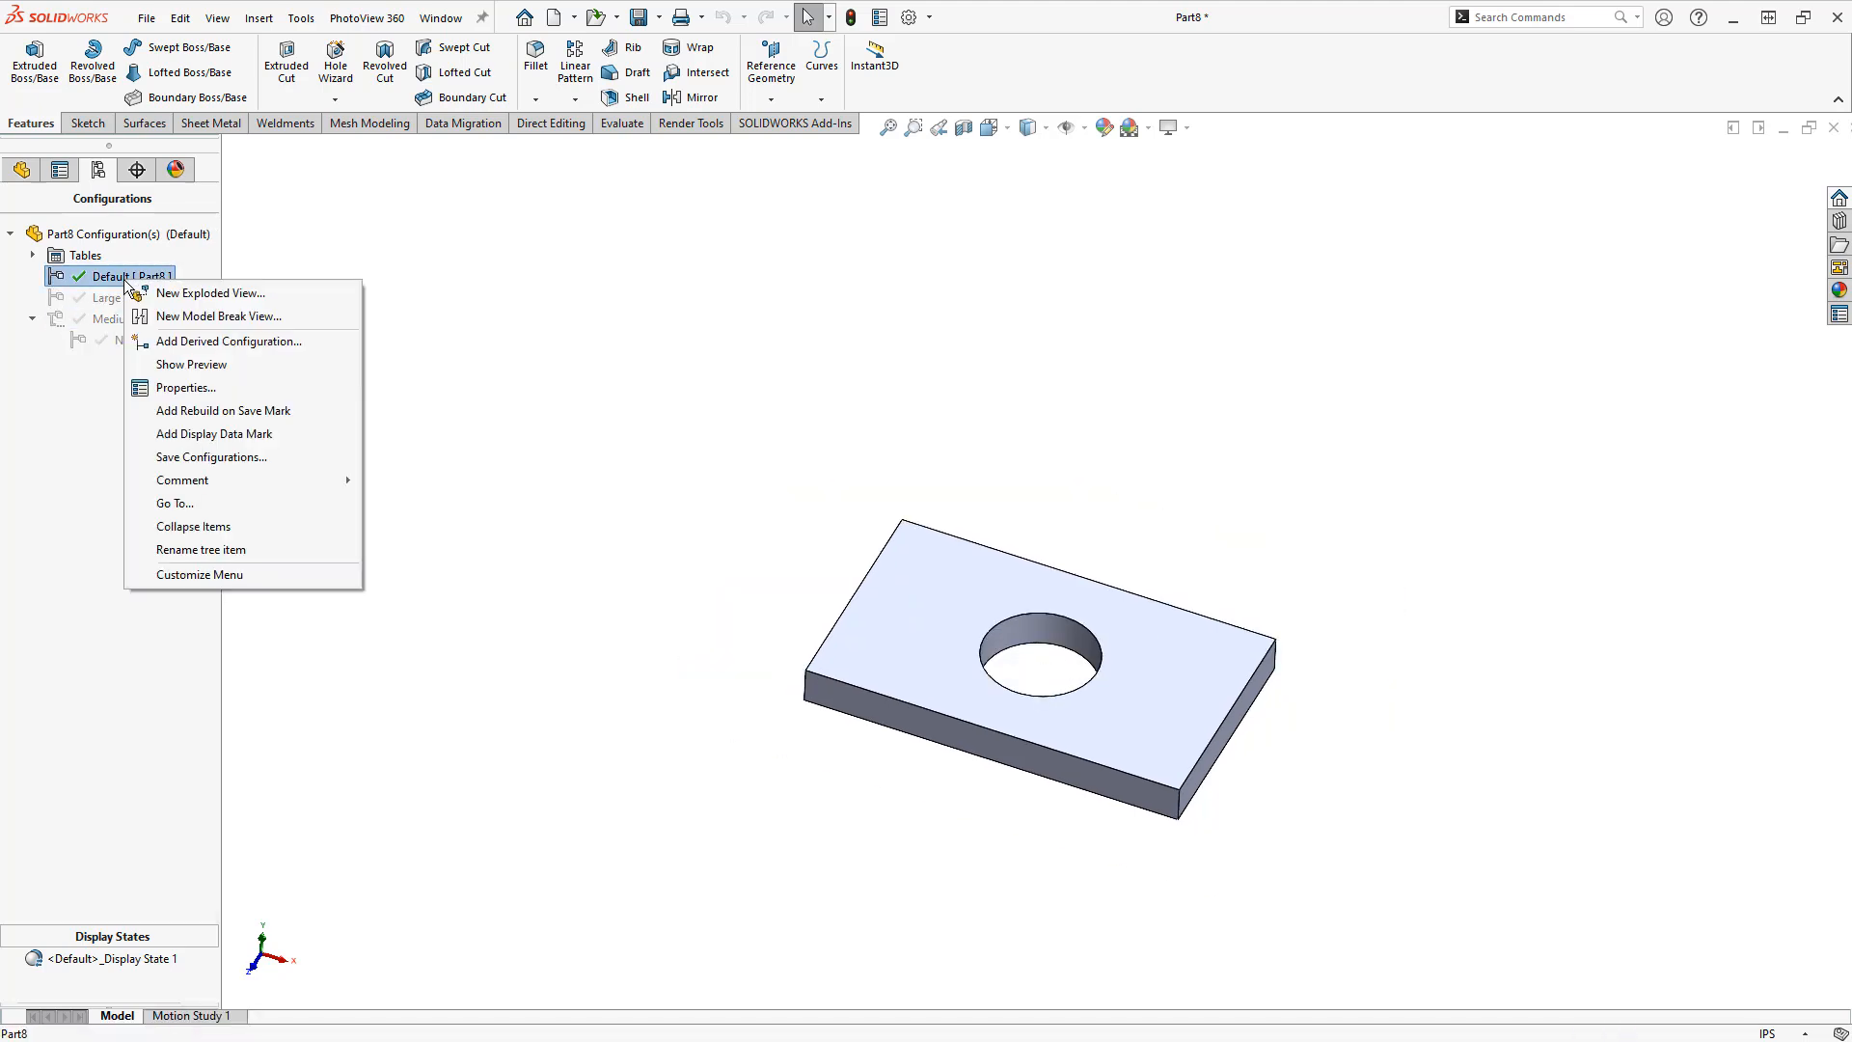
{"action": "left_click", "coordinate": [193, 337]}
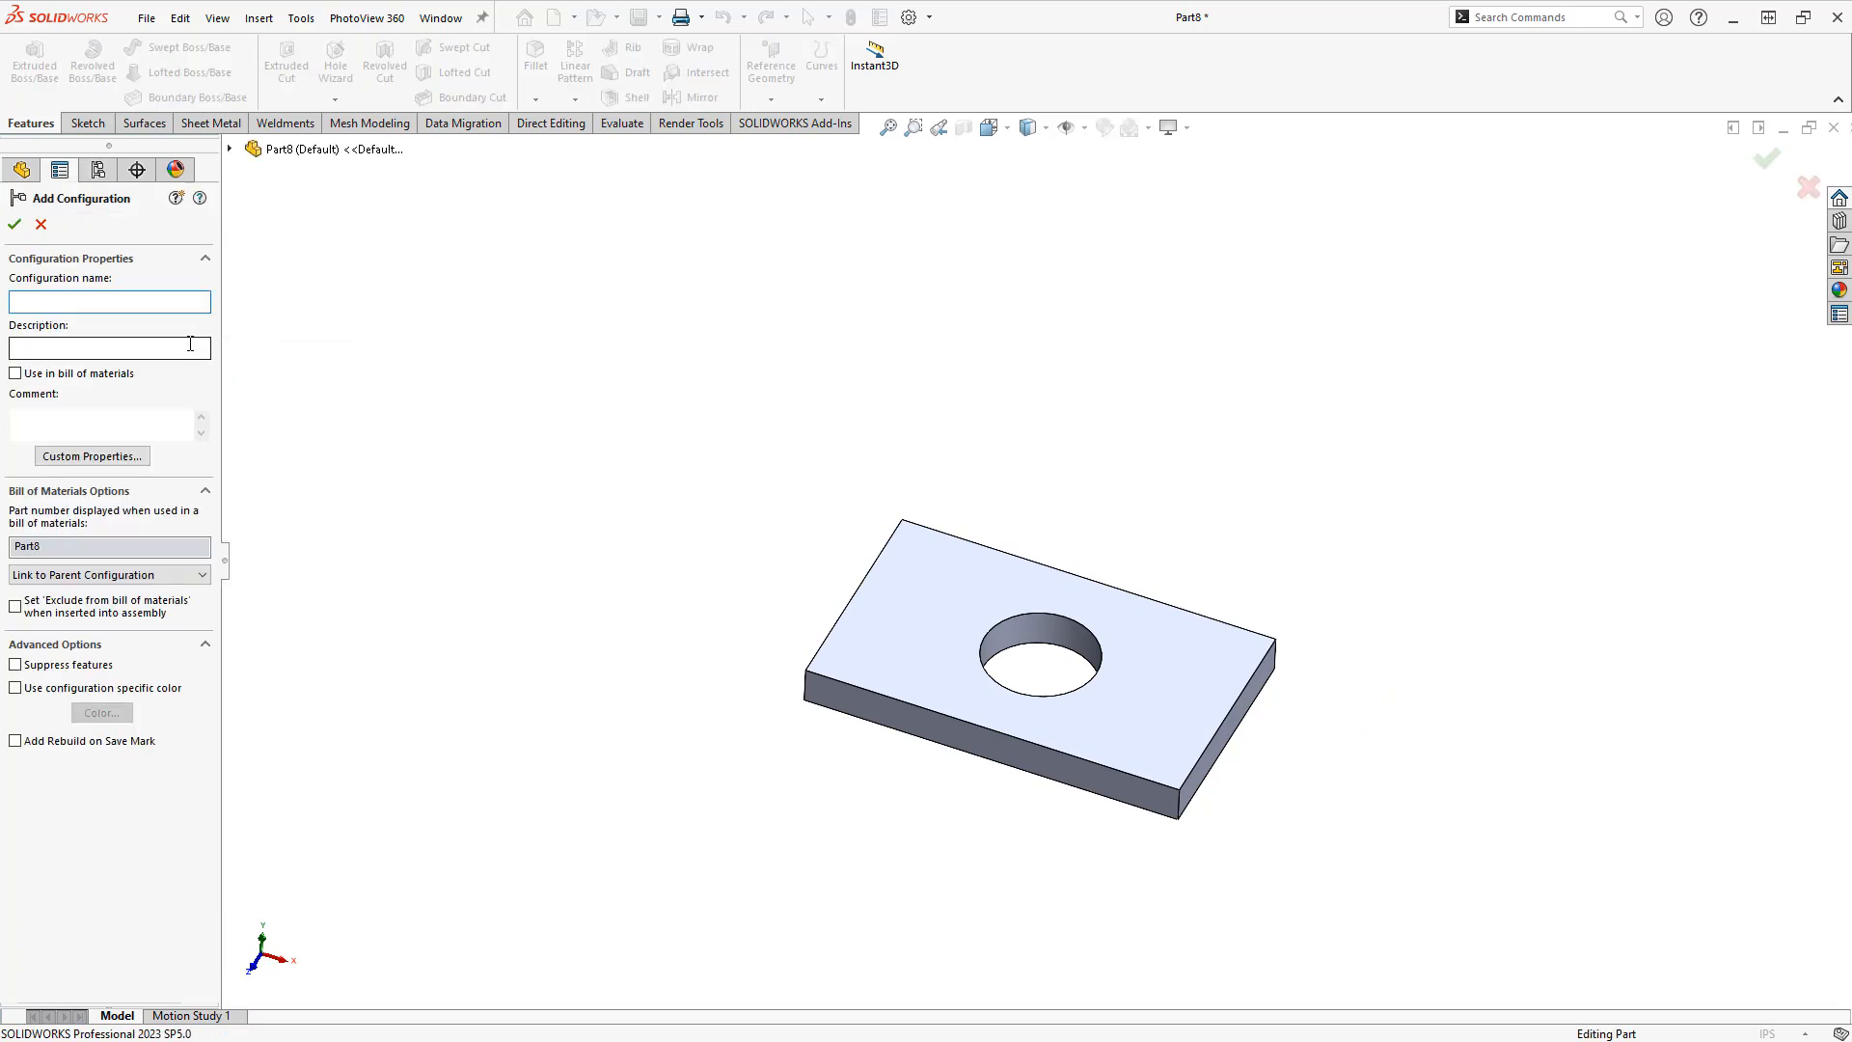
{"action": "type", "text": "No Hole"}
{"action": "left_click", "coordinate": [192, 347]}
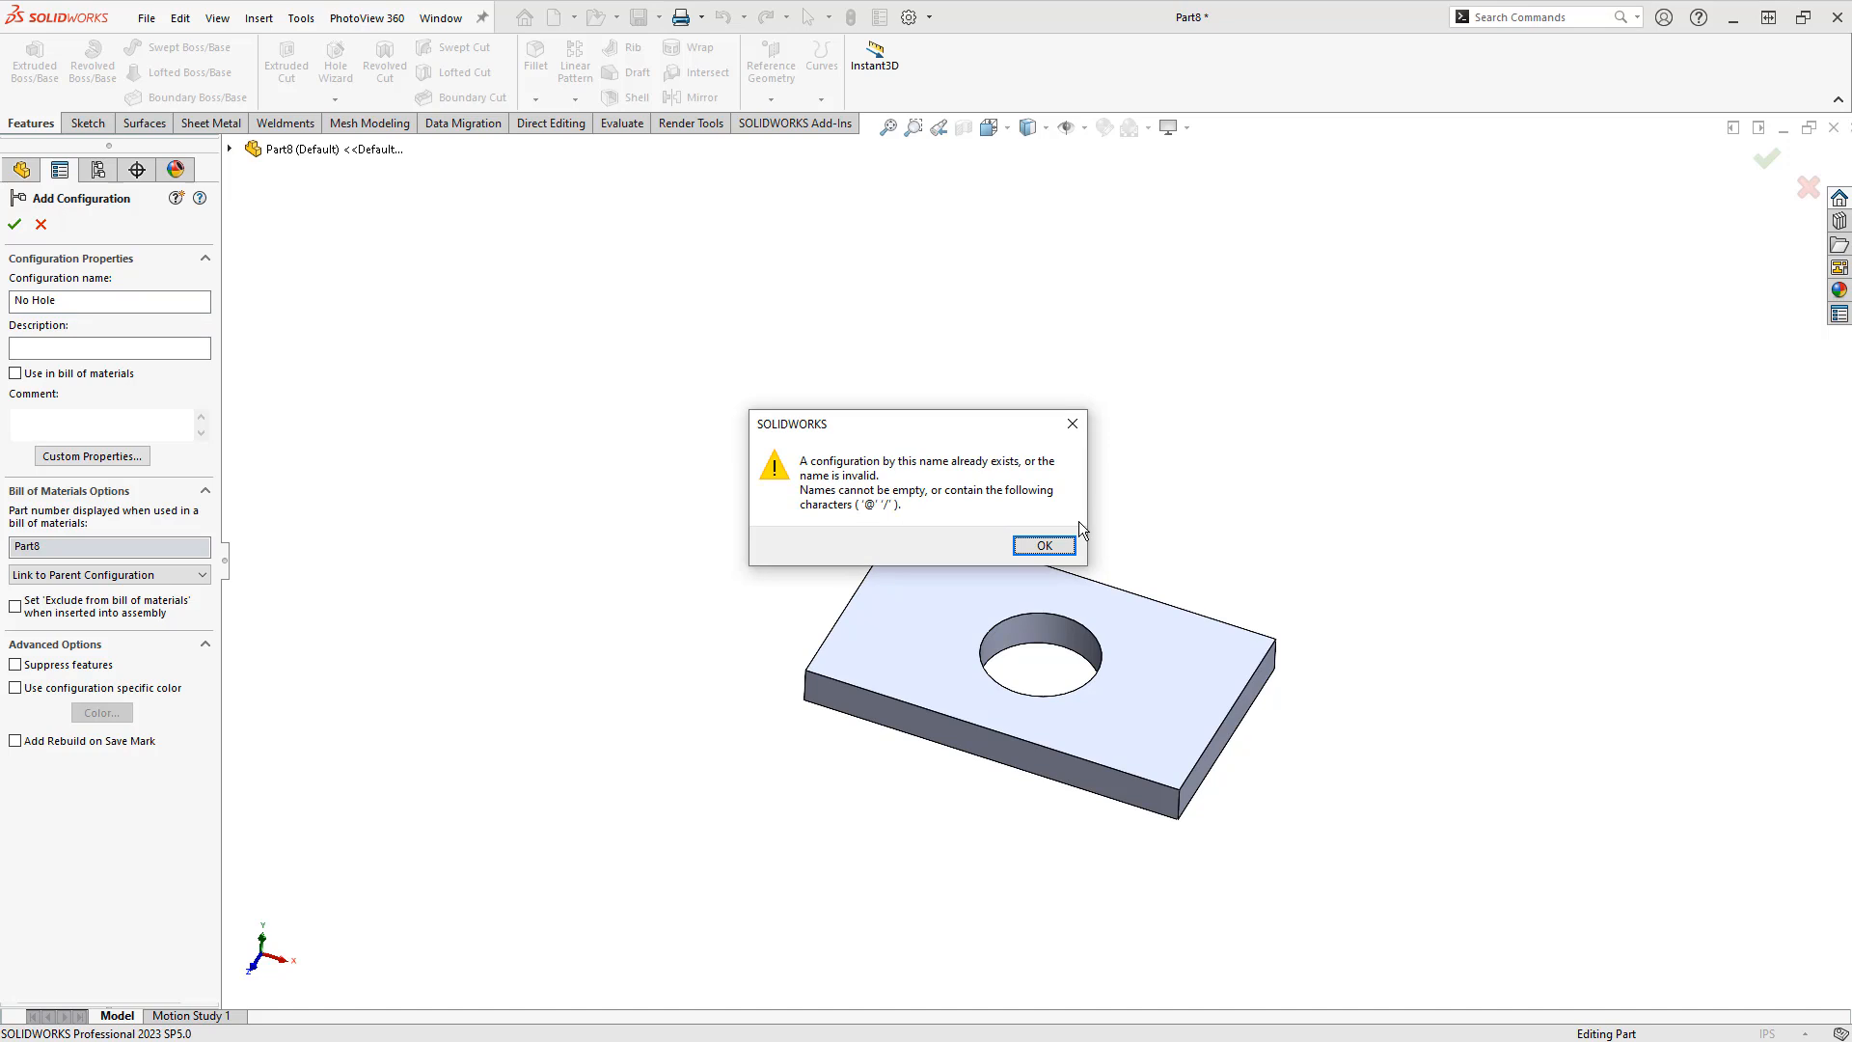
{"action": "left_click", "coordinate": [1053, 547]}
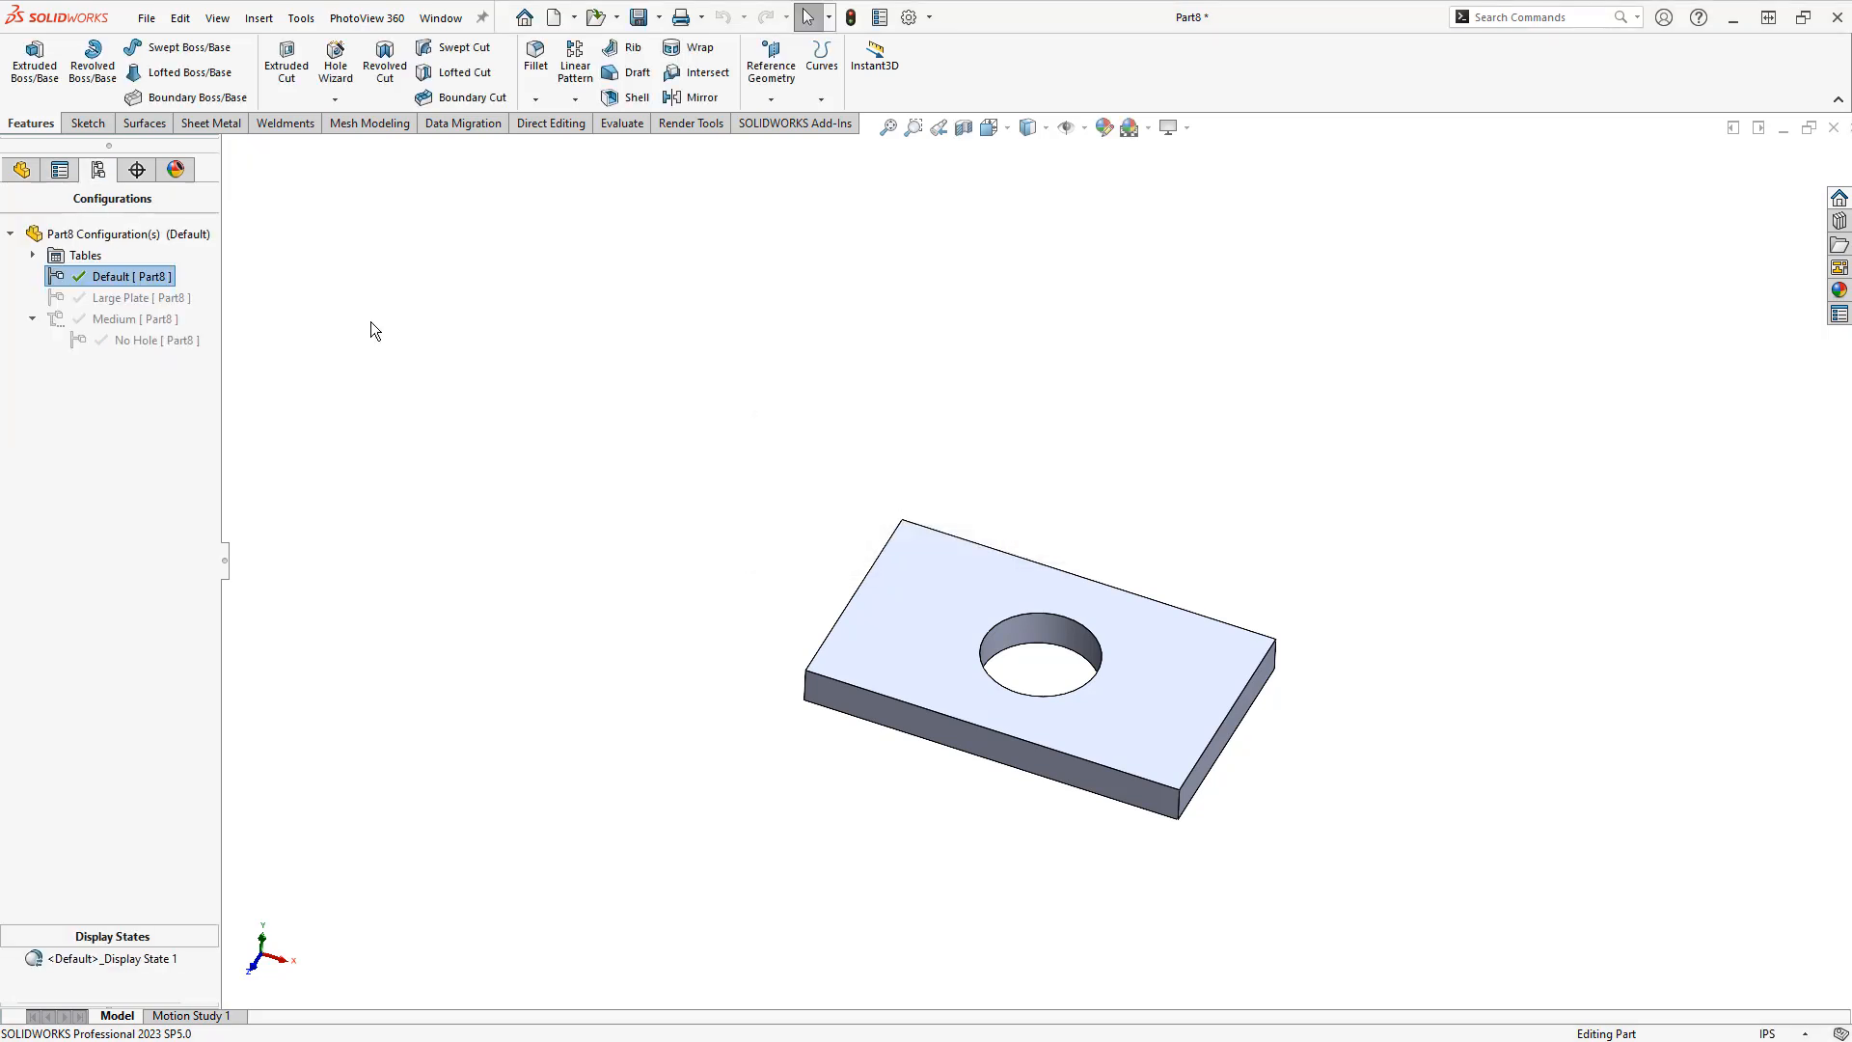
Add a derived configuration named No Hole Default under the Default configuration
{"action": "right_click", "coordinate": [109, 280]}
{"action": "left_click", "coordinate": [164, 343]}
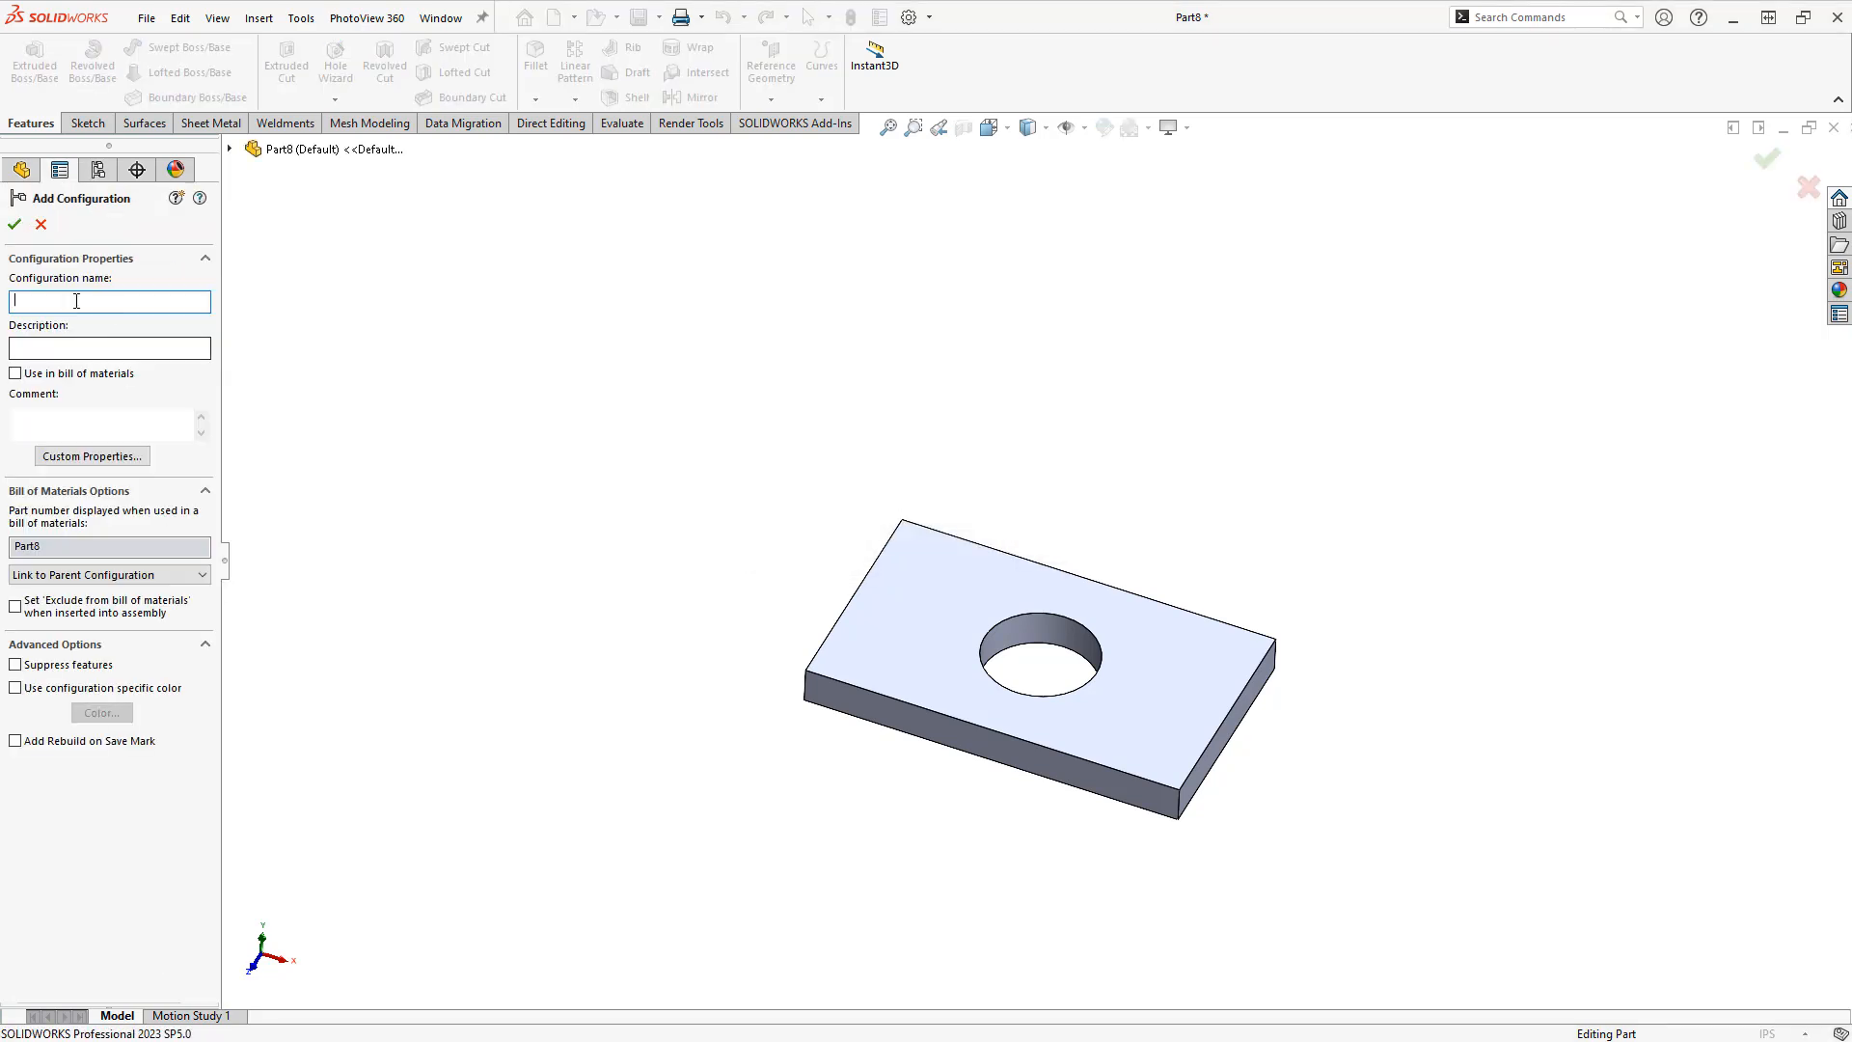
{"action": "type", "text": "No Hole Default"}
{"action": "key", "text": "Return"}
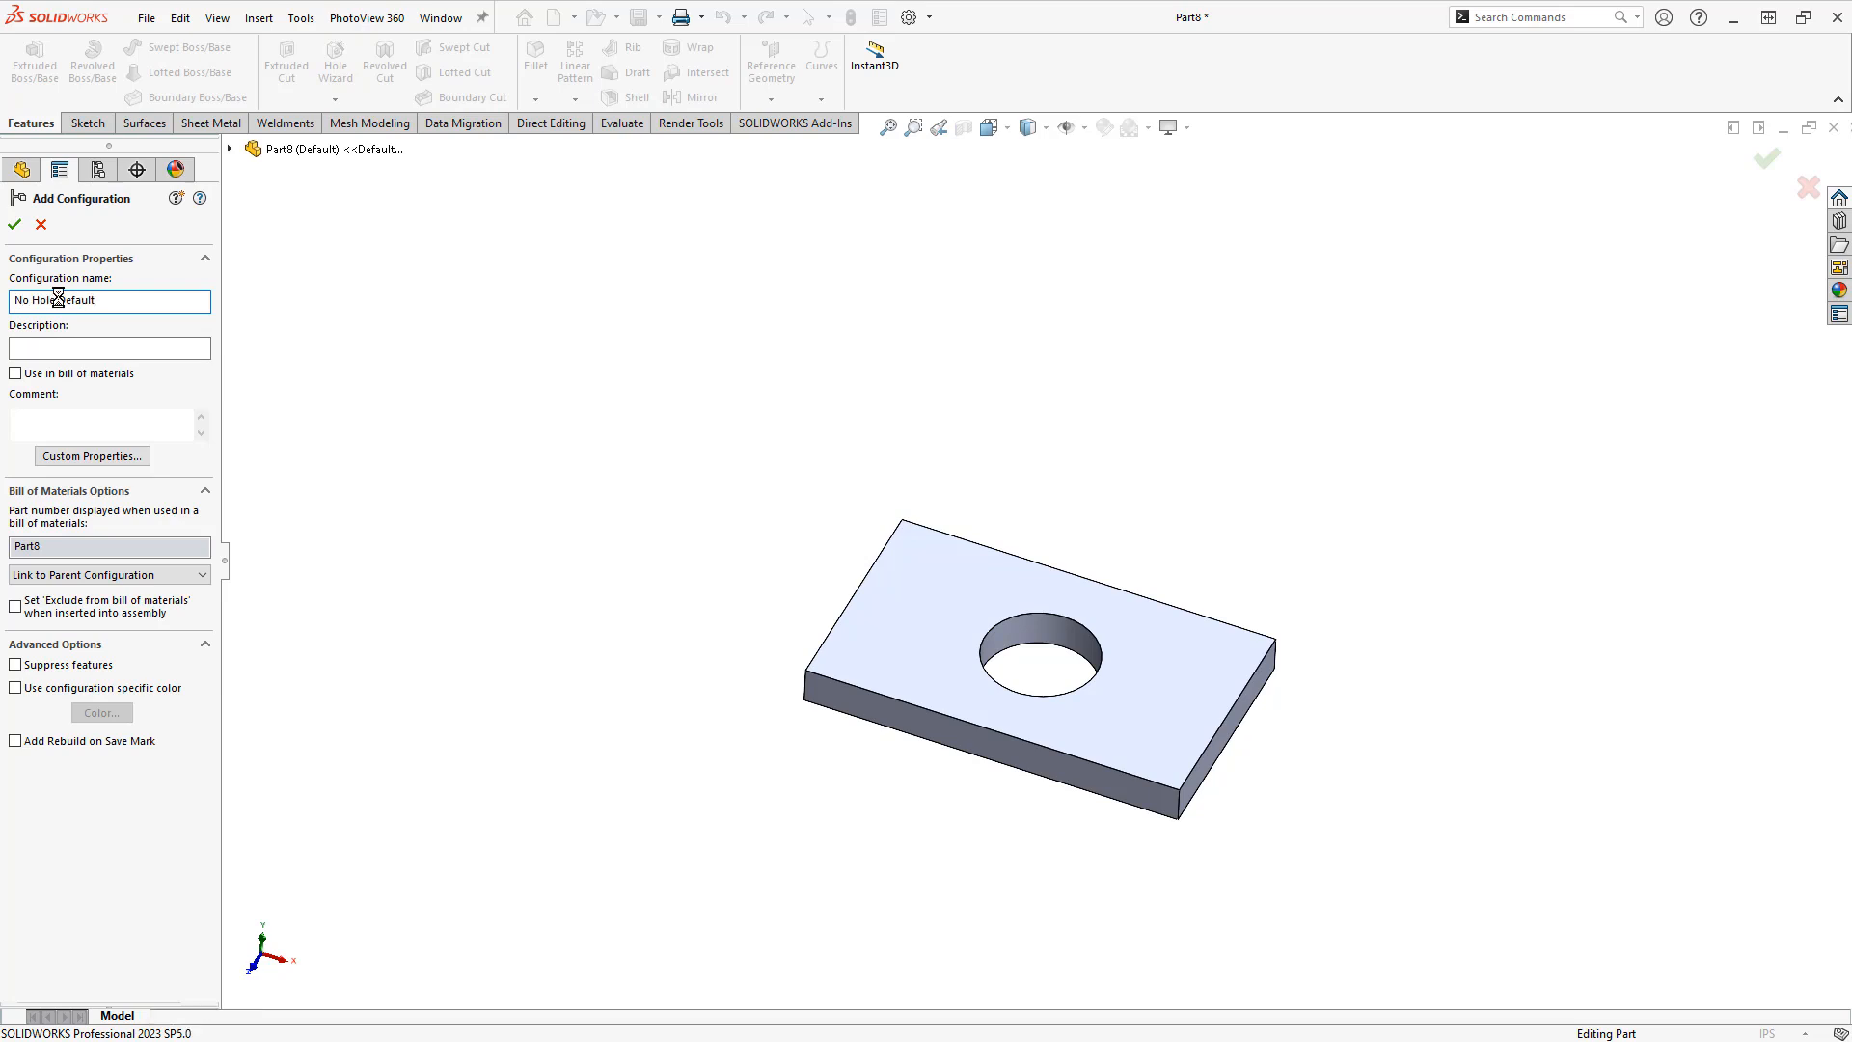
Suppress the Hole feature in the No Hole Default configuration
{"action": "left_click", "coordinate": [21, 168]}
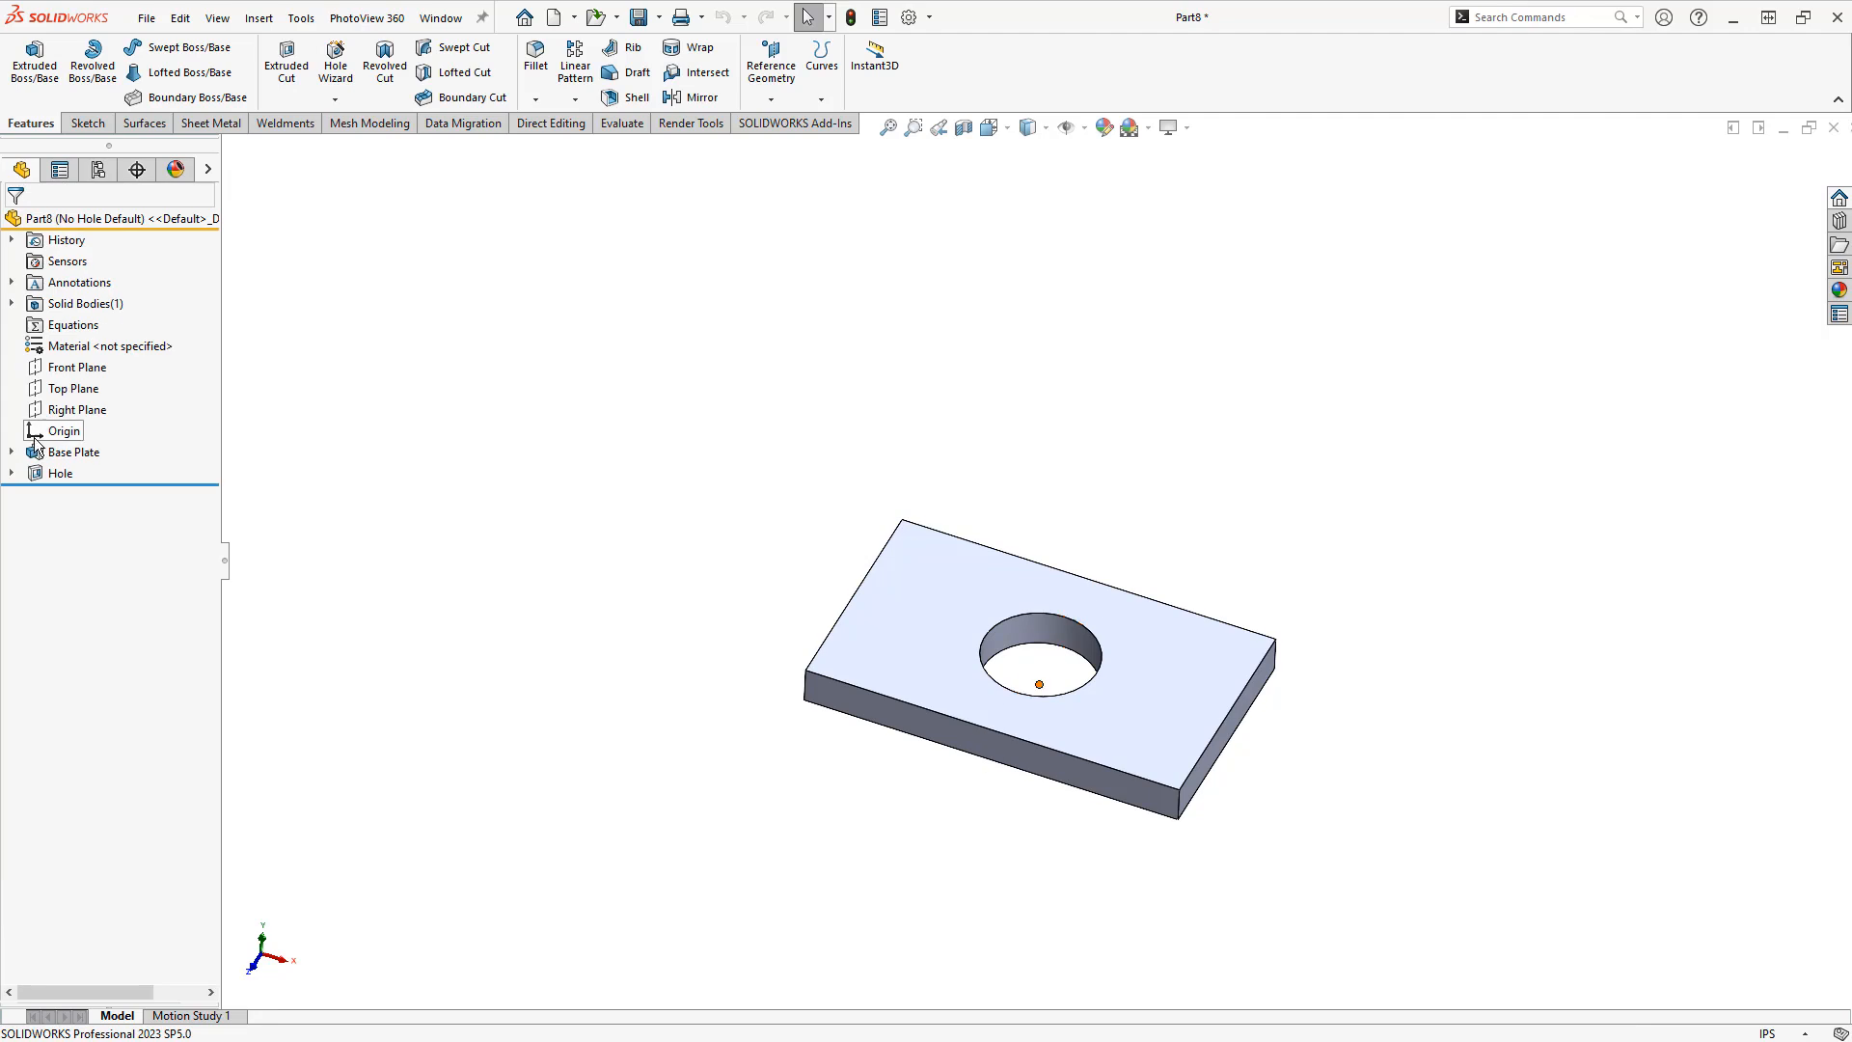
{"action": "left_click", "coordinate": [46, 472]}
{"action": "left_click", "coordinate": [117, 410]}
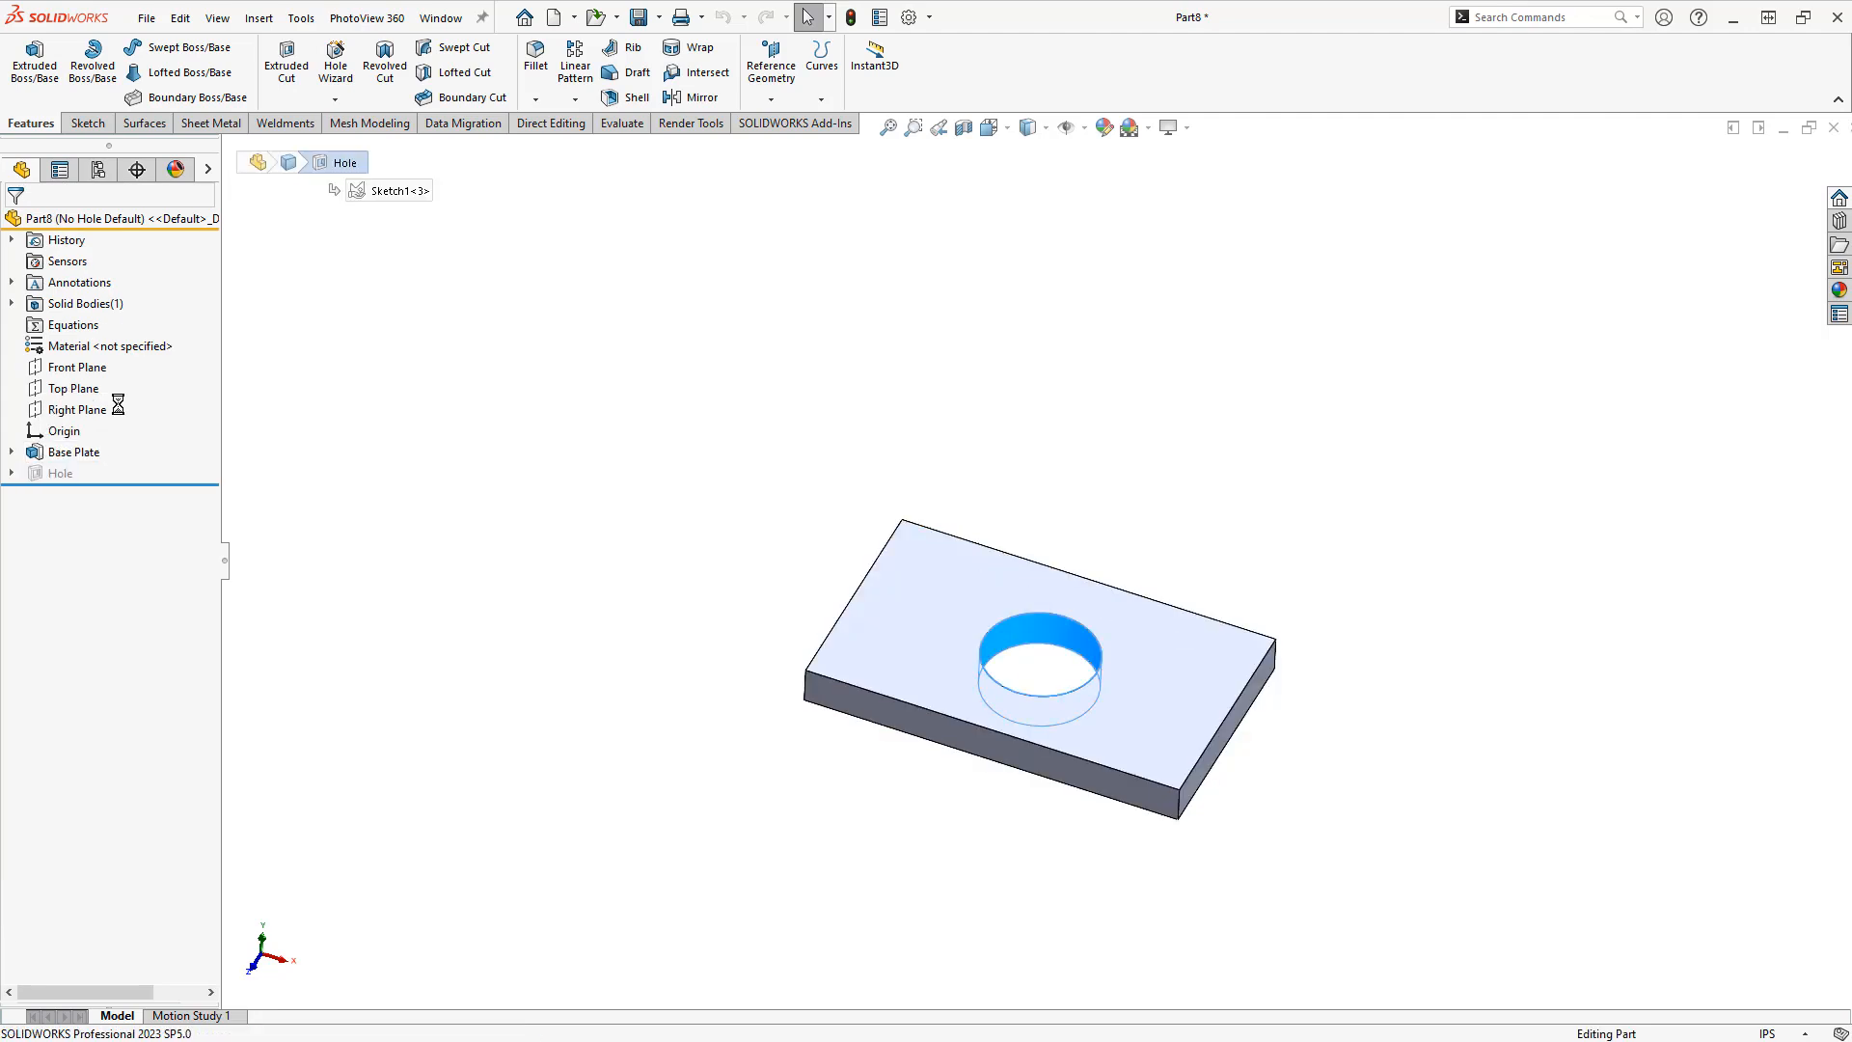
Expand Default in the configuration list, activate Default, Medium and No Hole in turn, and return to Medium
{"action": "left_click", "coordinate": [102, 169]}
{"action": "left_click", "coordinate": [33, 276]}
{"action": "double_click", "coordinate": [107, 277]}
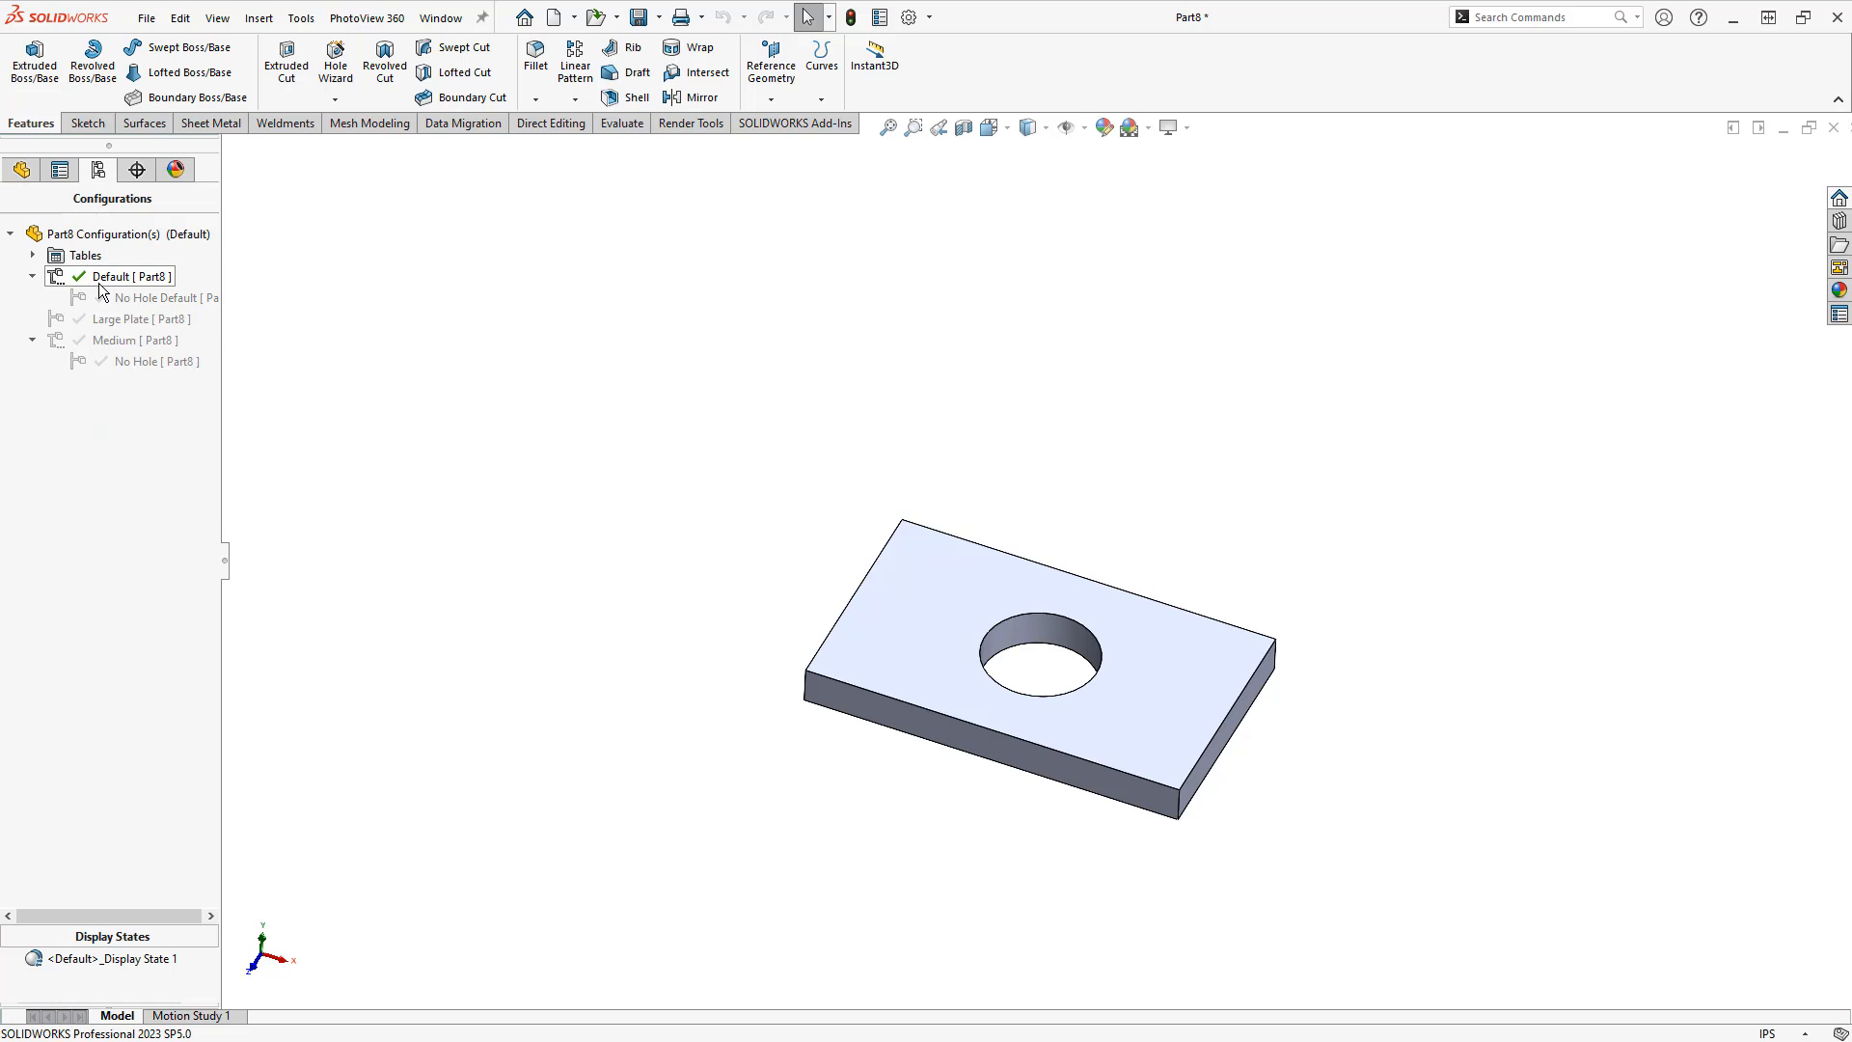
{"action": "double_click", "coordinate": [114, 339]}
{"action": "double_click", "coordinate": [135, 362]}
{"action": "double_click", "coordinate": [132, 340]}
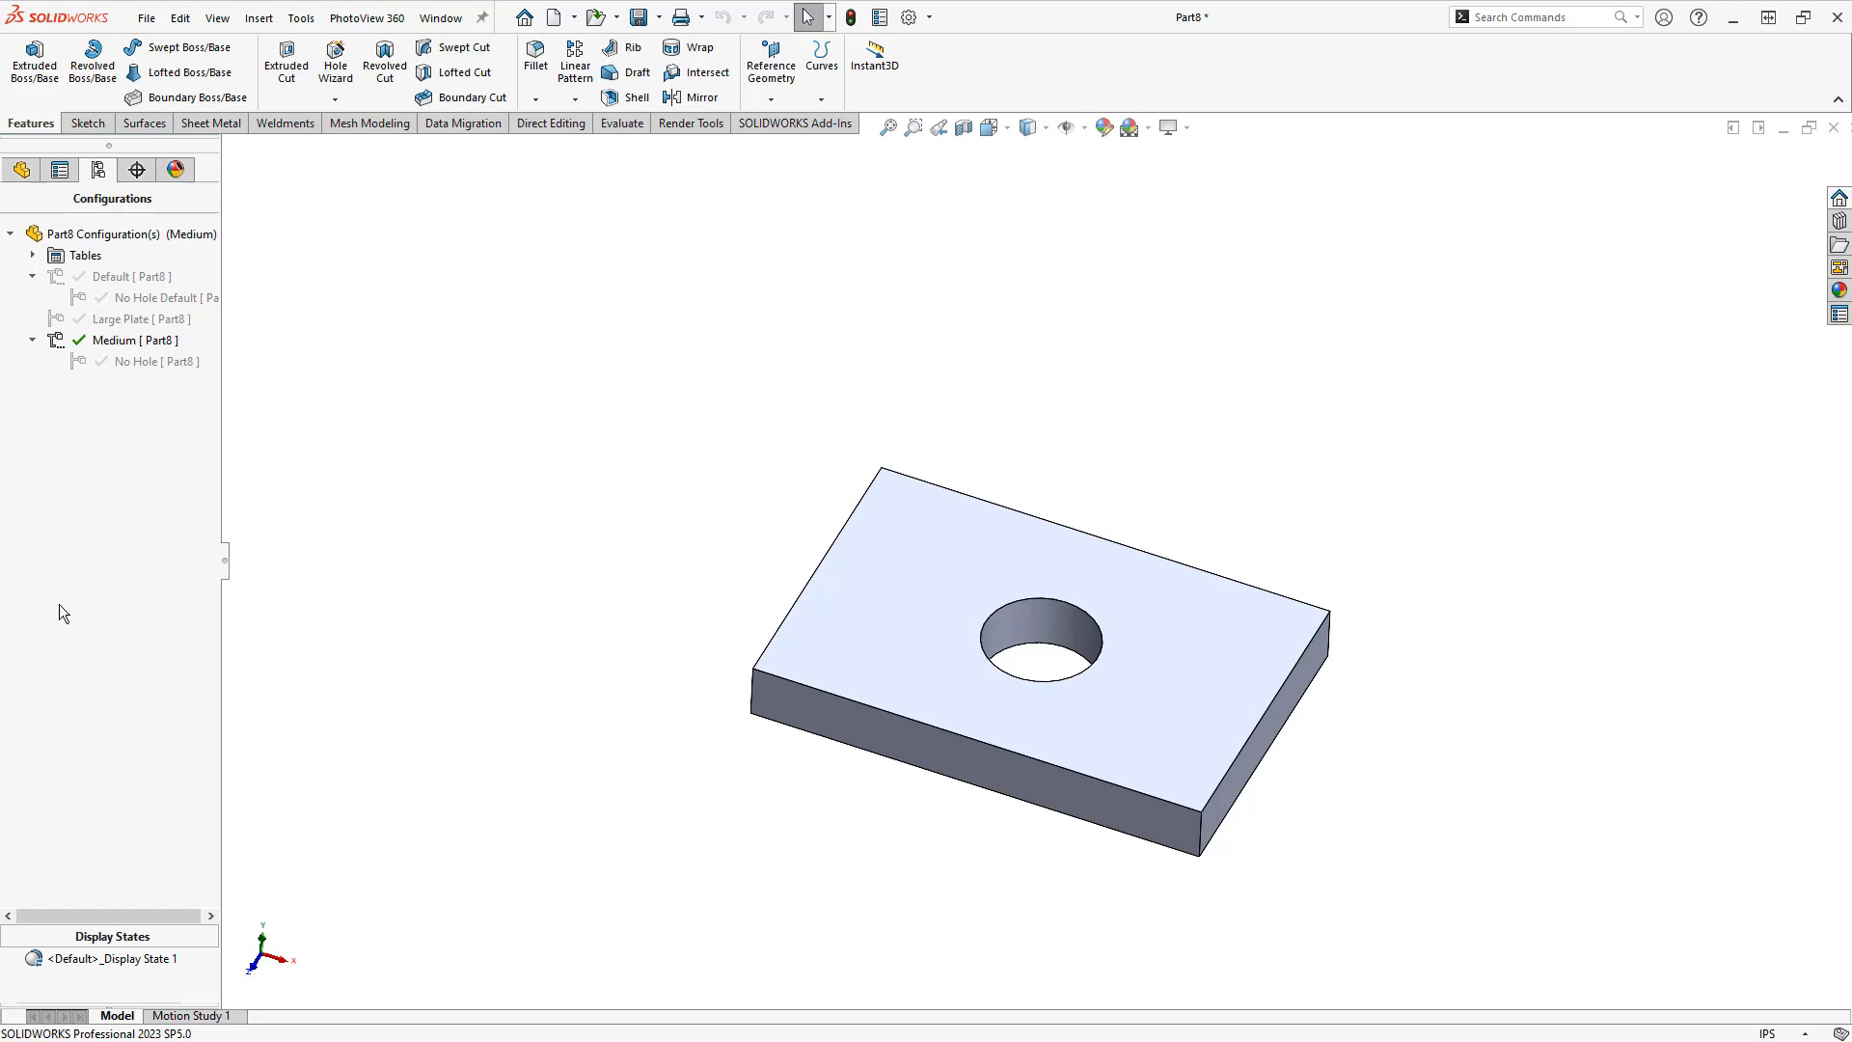
Enlarge the display states area and add a display state named Red
{"action": "left_click_drag", "start_coordinate": [141, 922], "coordinate": [129, 772]}
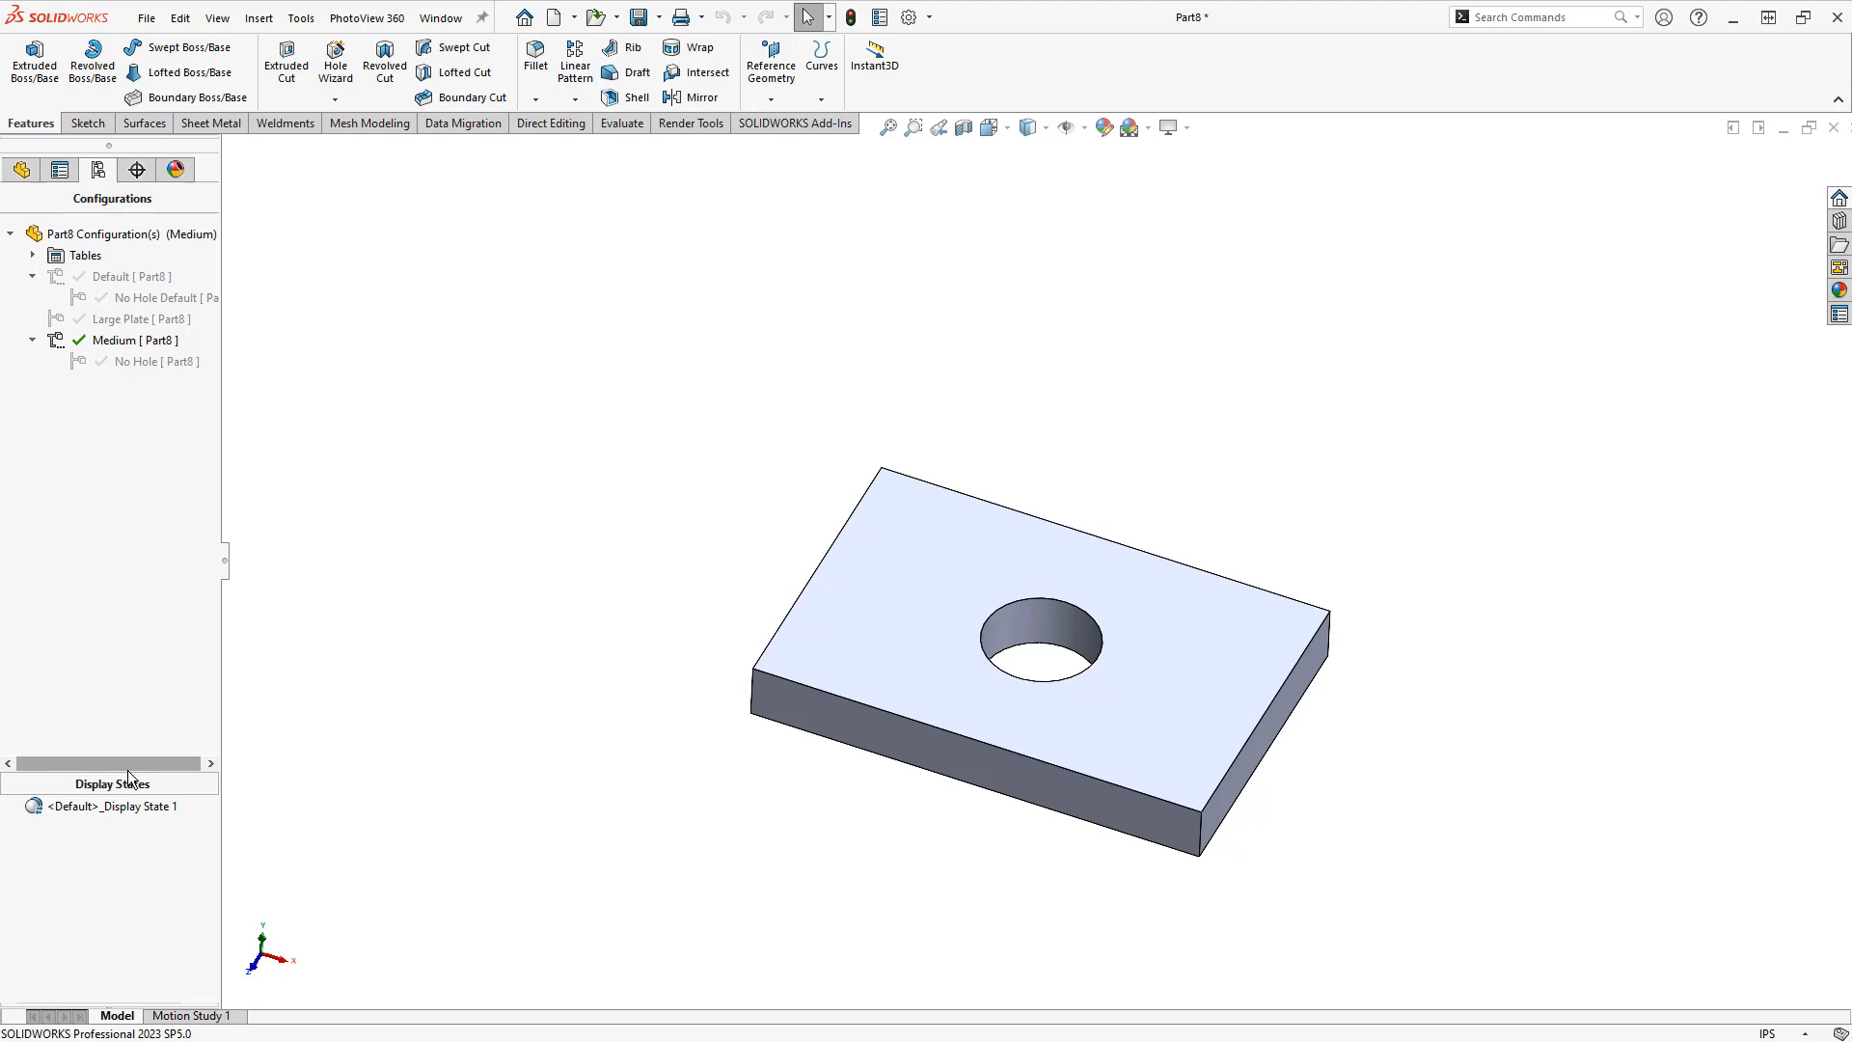
{"action": "left_click", "coordinate": [96, 809]}
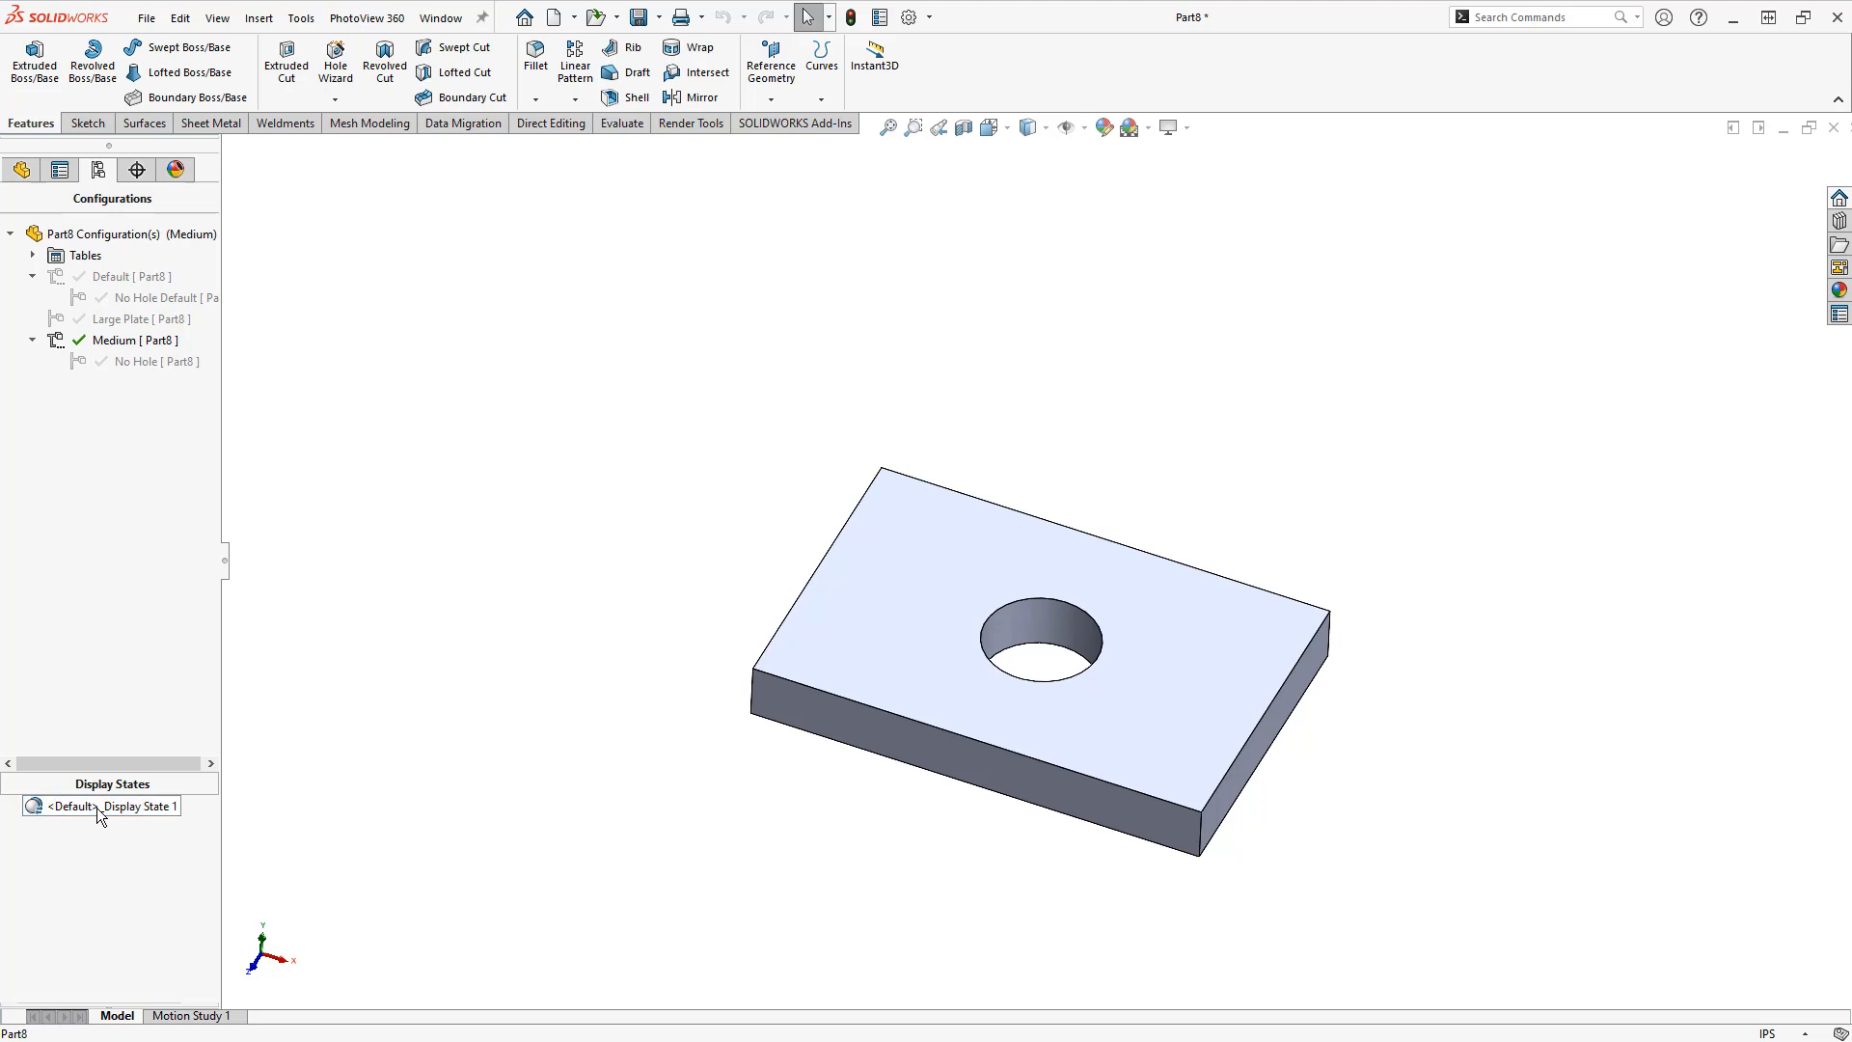
{"action": "right_click", "coordinate": [96, 807]}
{"action": "left_click", "coordinate": [153, 843]}
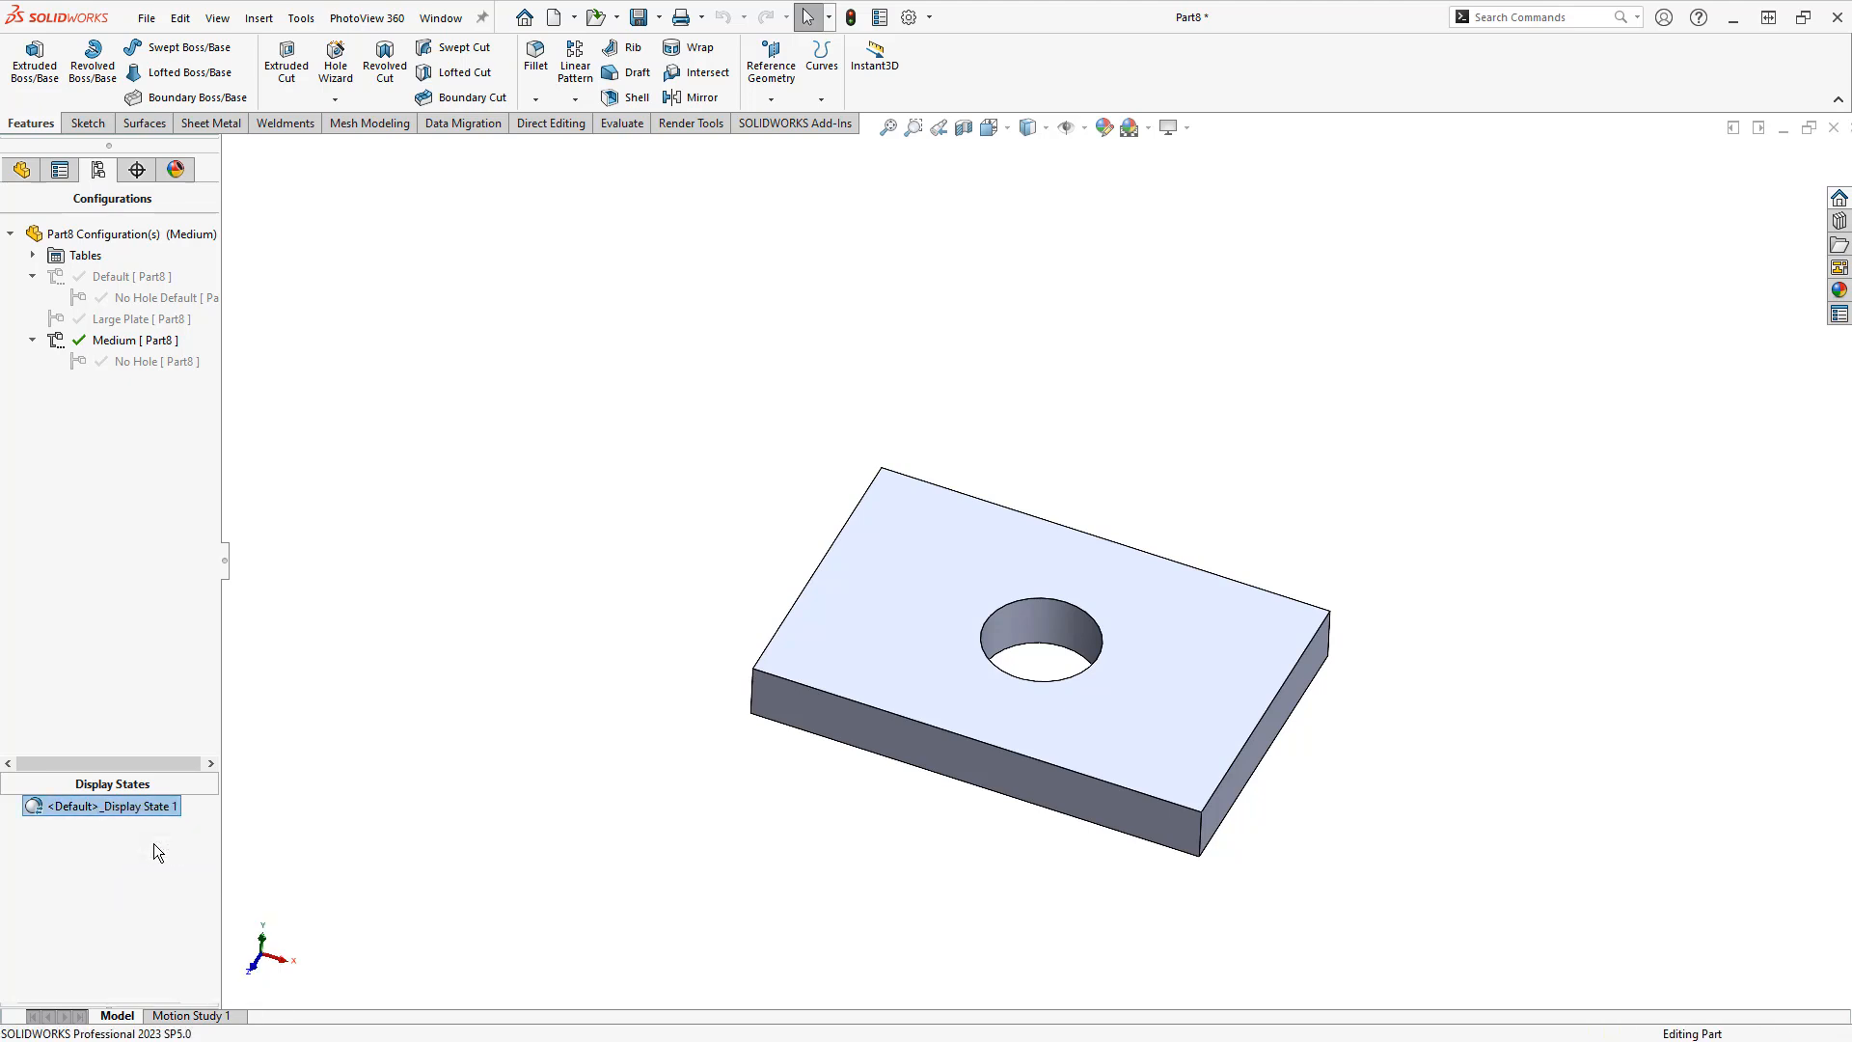
{"action": "left_click", "coordinate": [101, 829]}
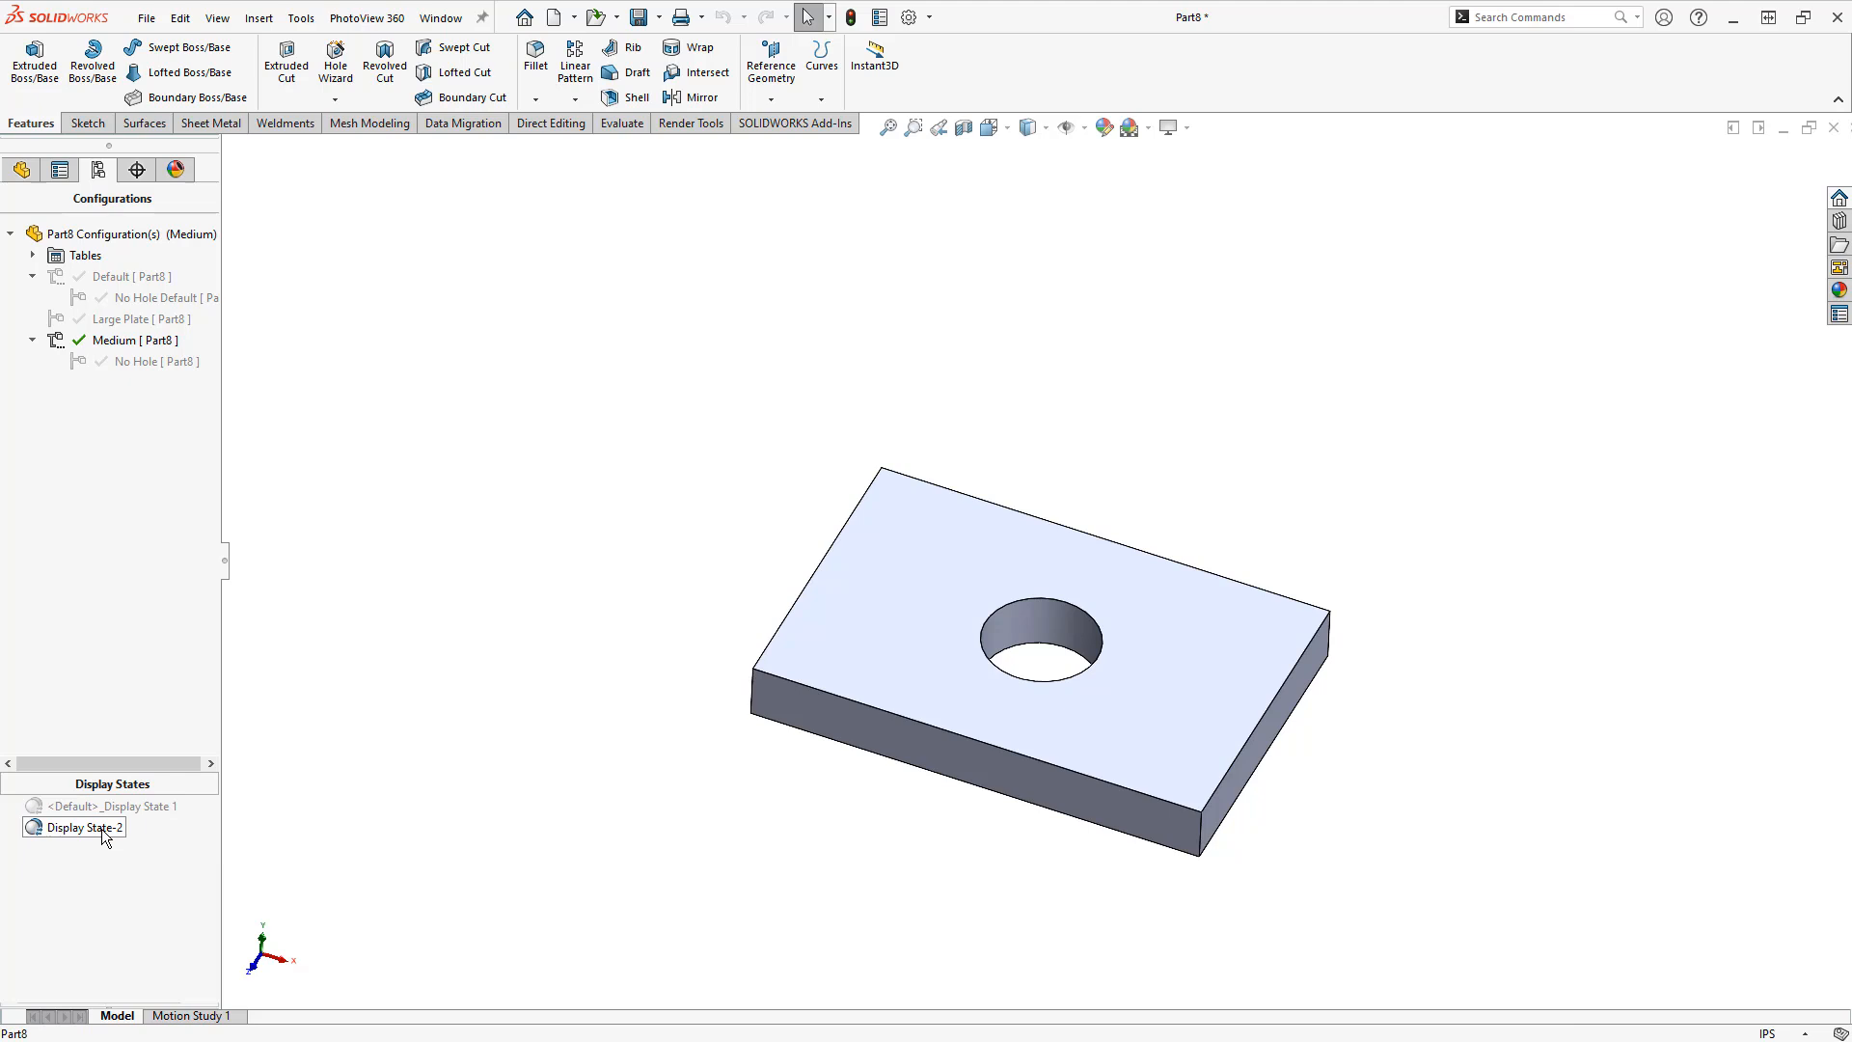
{"action": "left_click", "coordinate": [93, 830]}
{"action": "key", "text": "Return"}
Add a display state named Blue and apply a blue appearance to the plate in it
{"action": "right_click", "coordinate": [106, 806]}
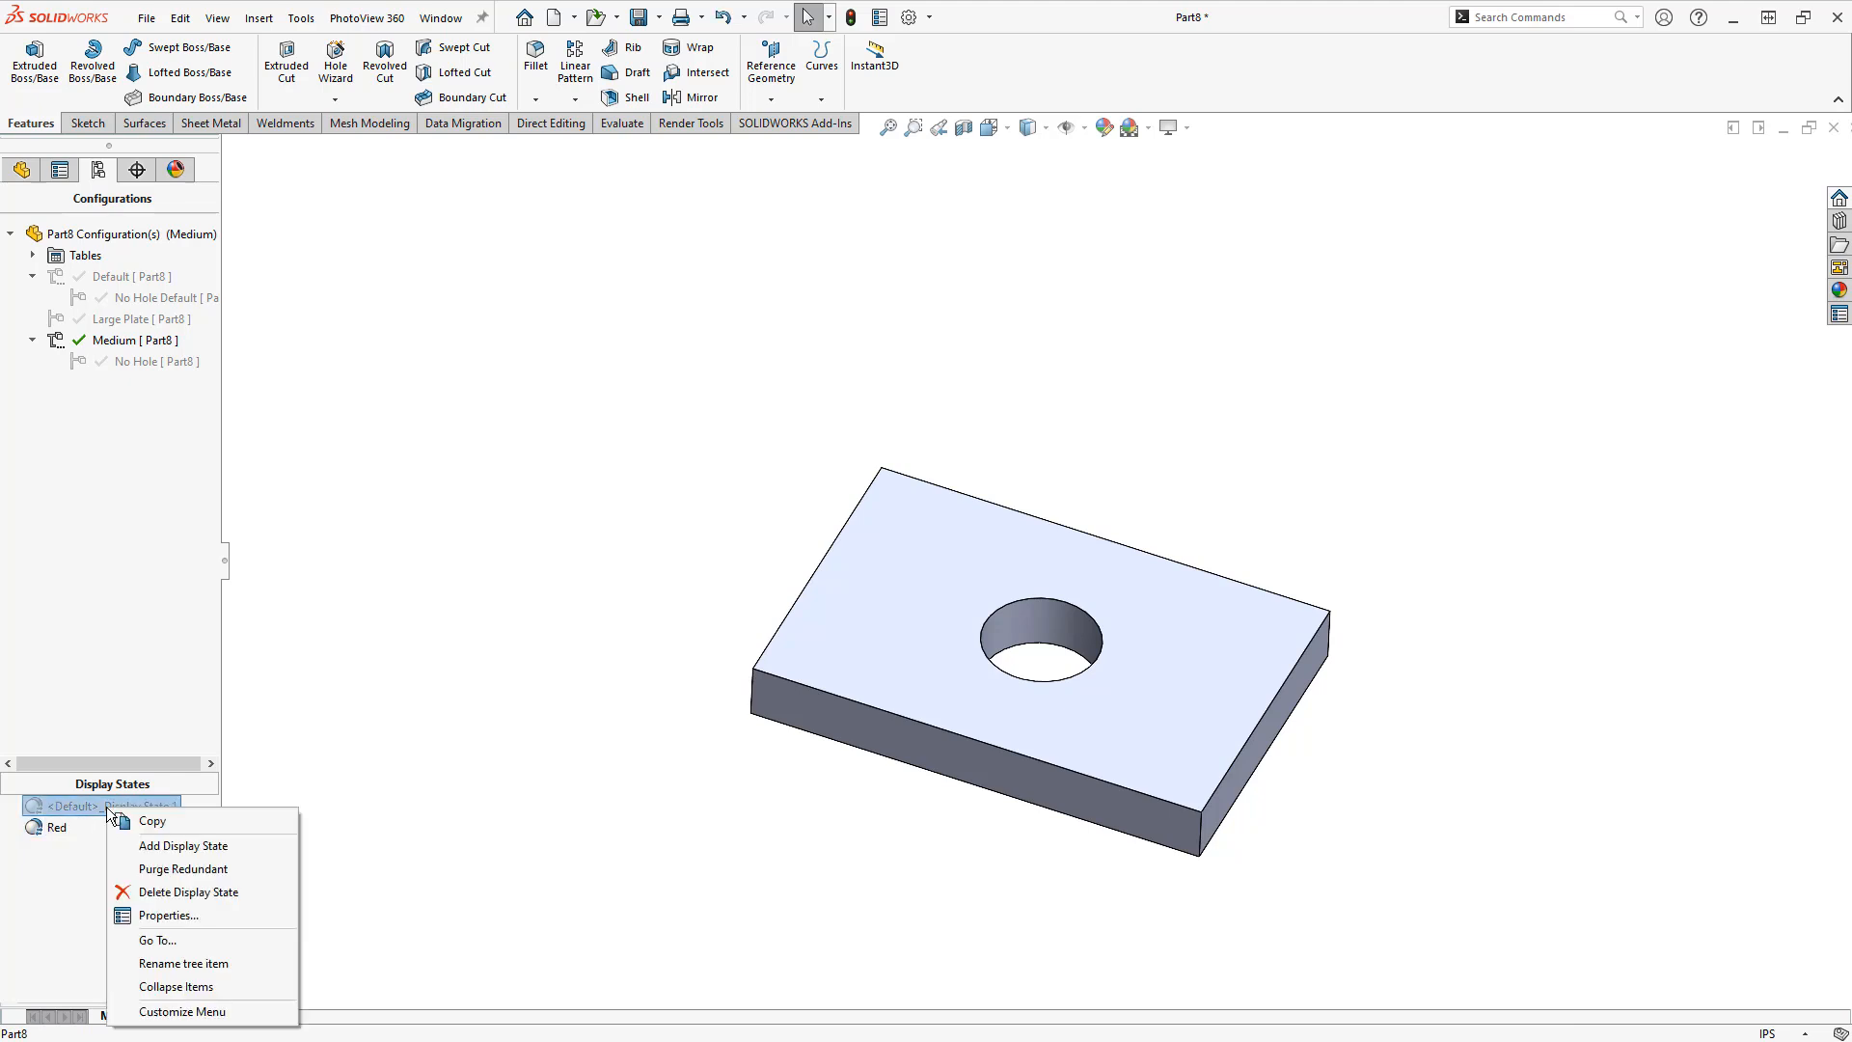
{"action": "left_click", "coordinate": [149, 848]}
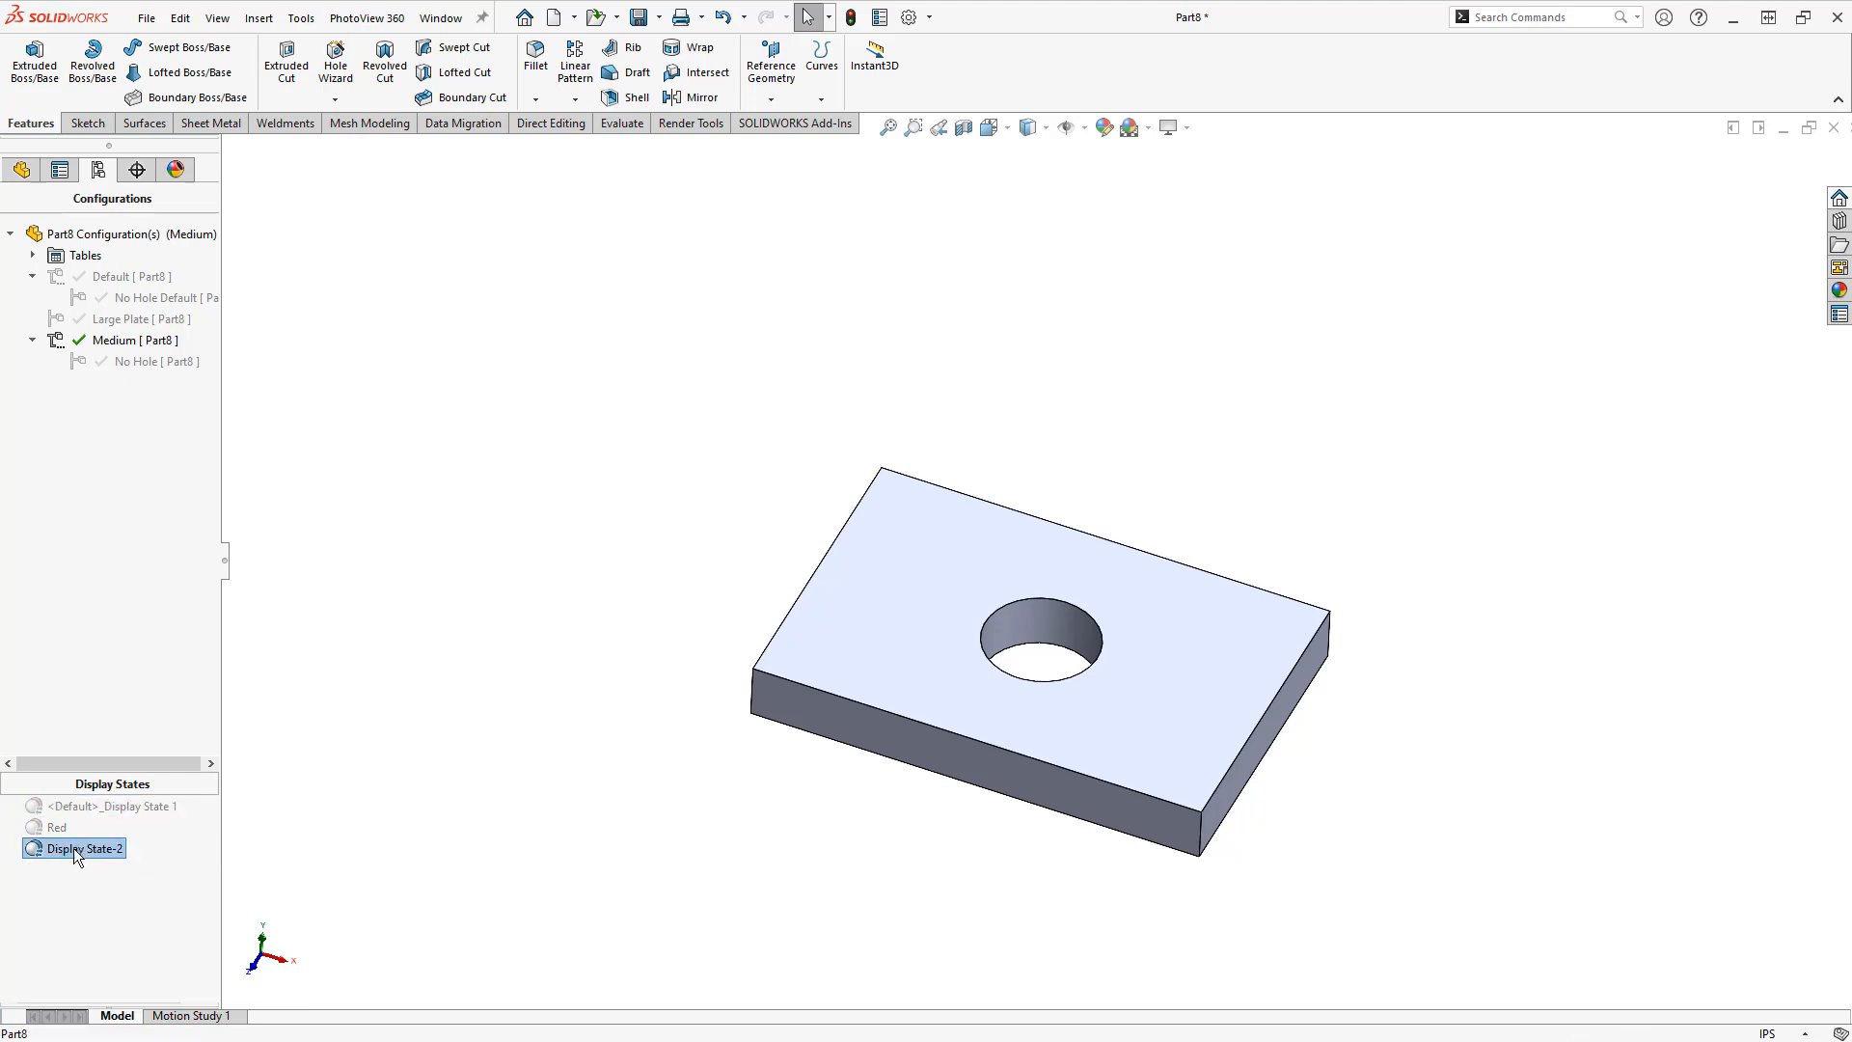
{"action": "left_click", "coordinate": [82, 849]}
{"action": "type", "text": "Blue"}
{"action": "key", "text": "Return"}
{"action": "left_click", "coordinate": [1840, 289]}
{"action": "left_click_drag", "start_coordinate": [1786, 651], "coordinate": [1267, 688]}
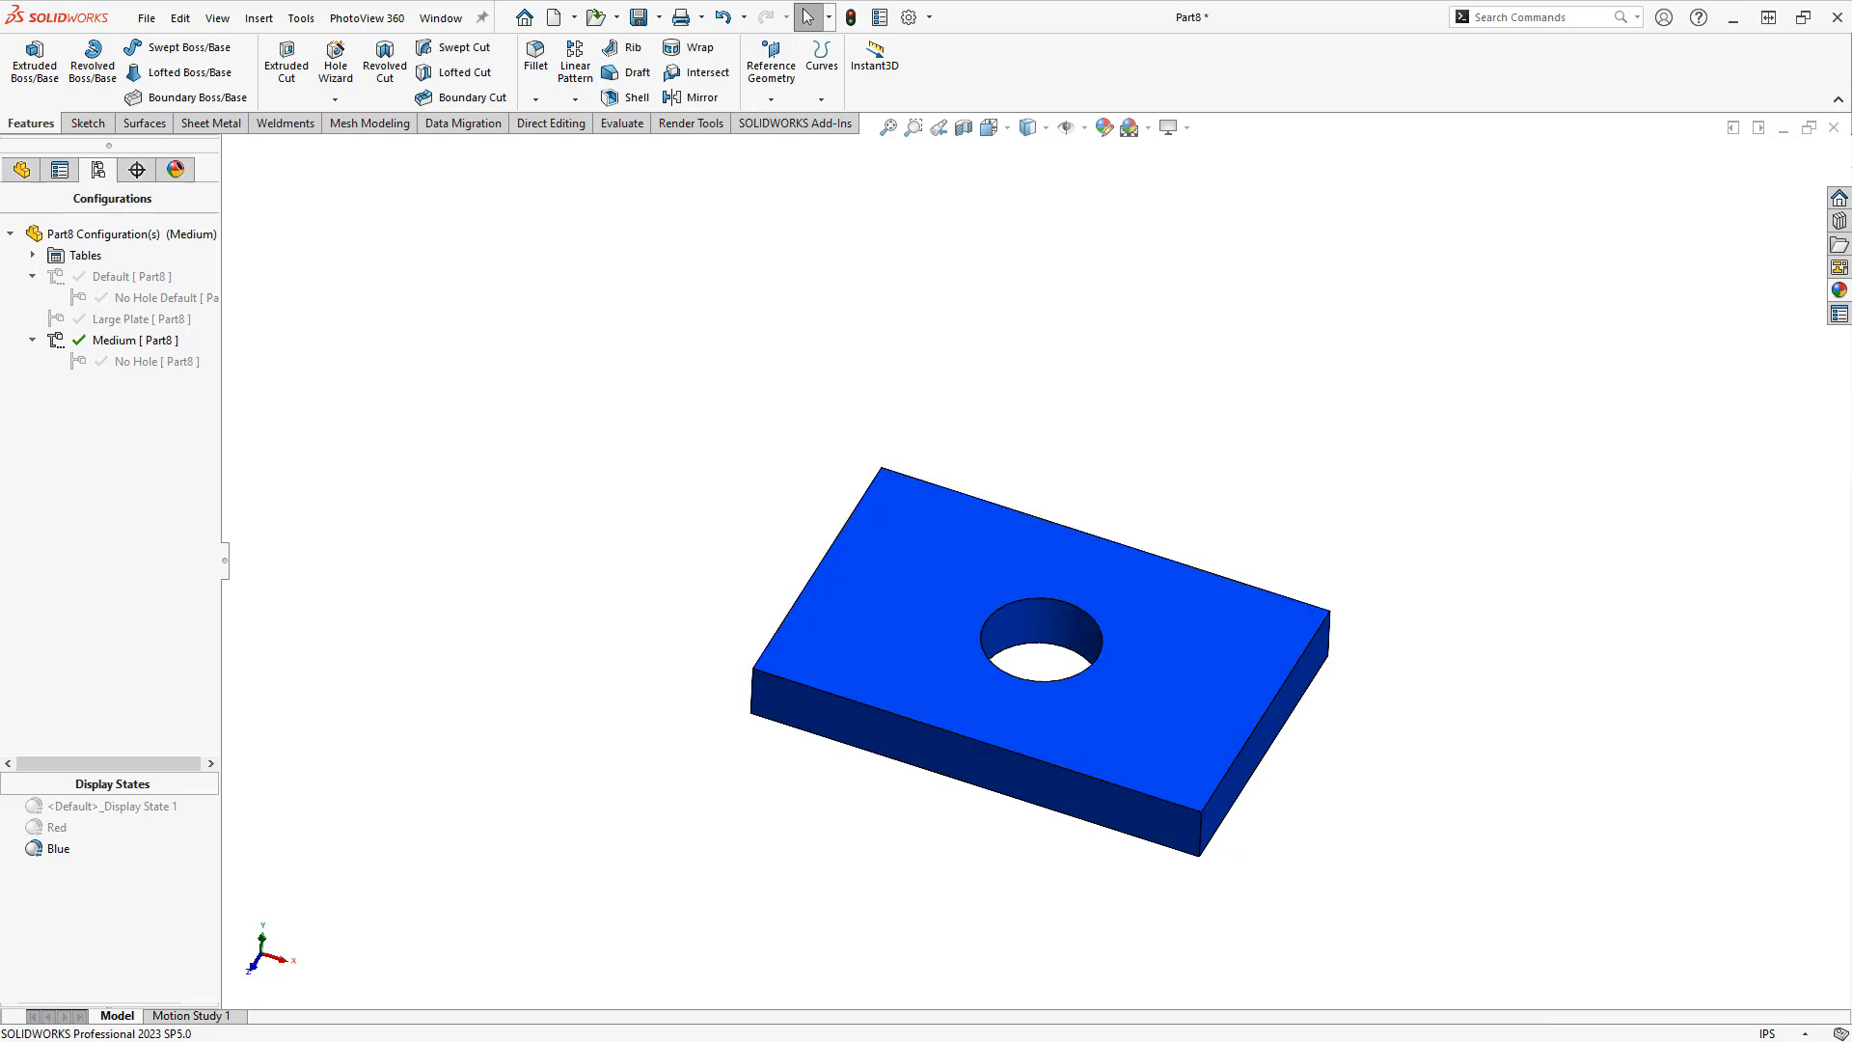
Activate the Red display state and apply a red appearance to the plate's body
{"action": "double_click", "coordinate": [44, 828]}
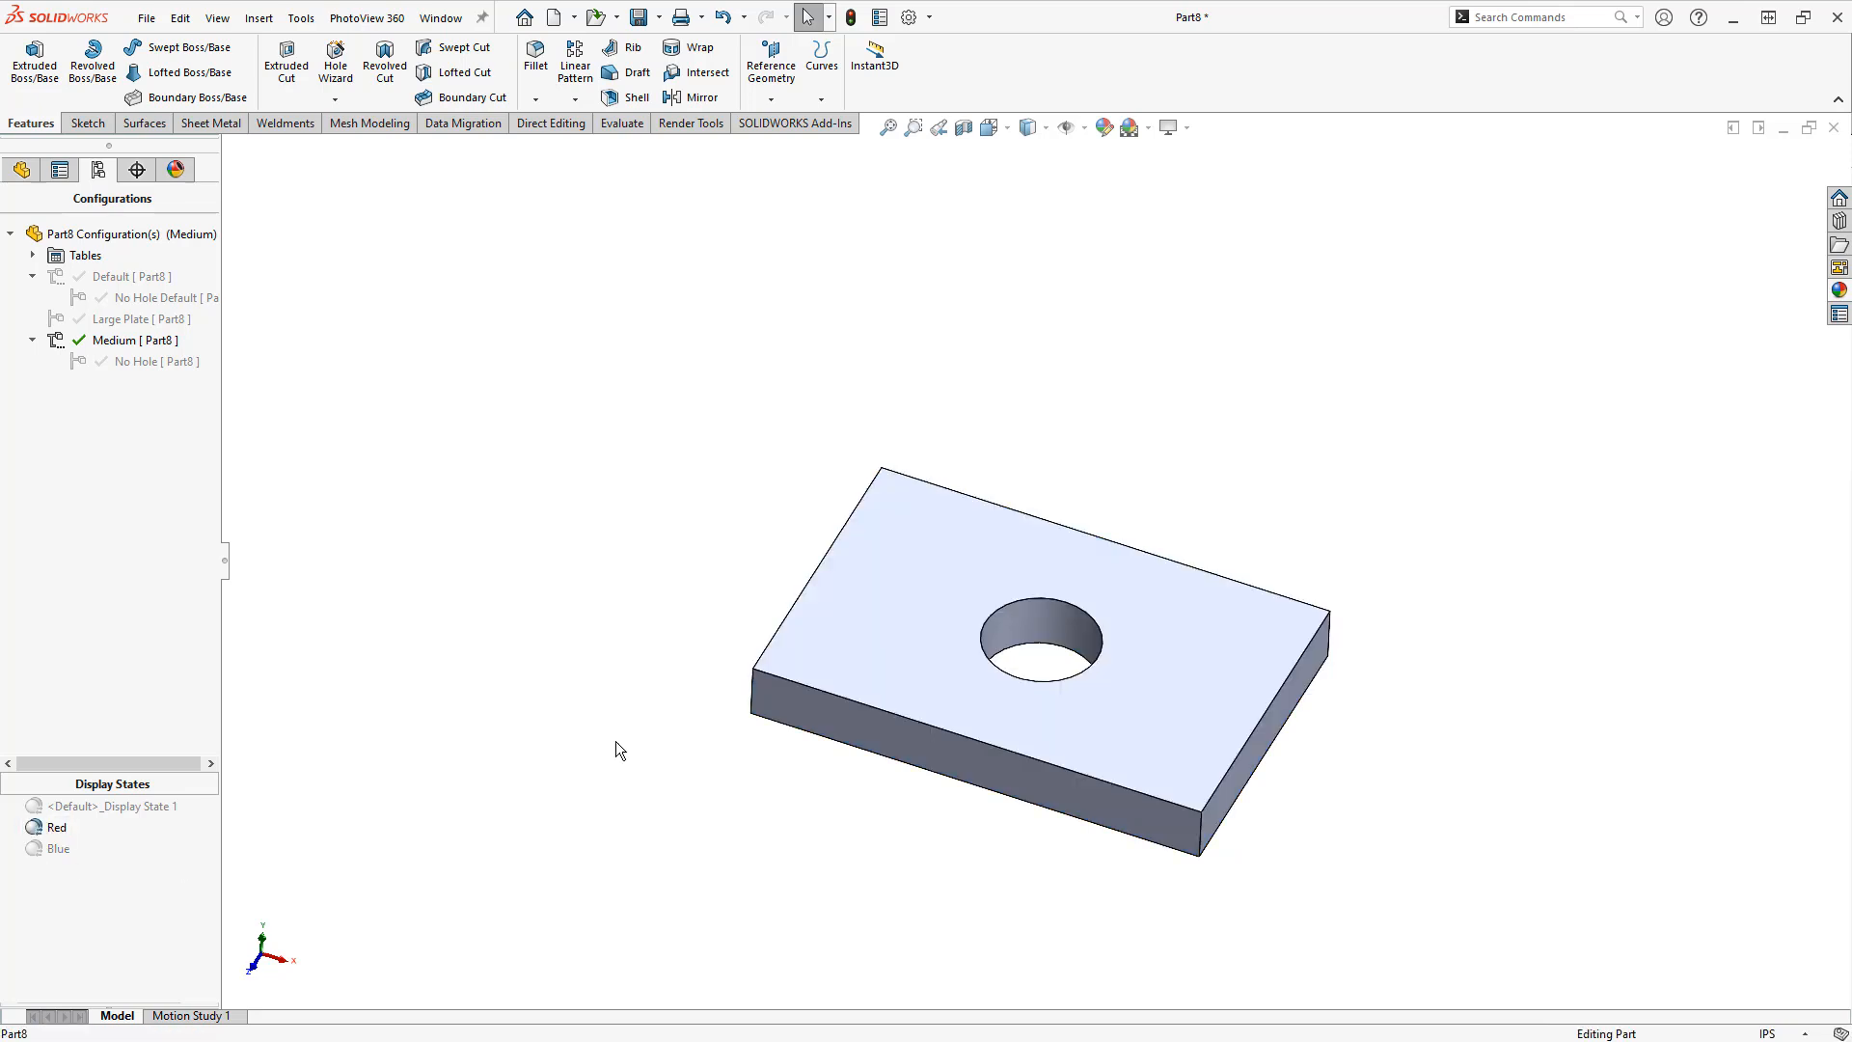
{"action": "left_click", "coordinate": [1840, 290]}
{"action": "left_click_drag", "start_coordinate": [1659, 612], "coordinate": [1212, 691]}
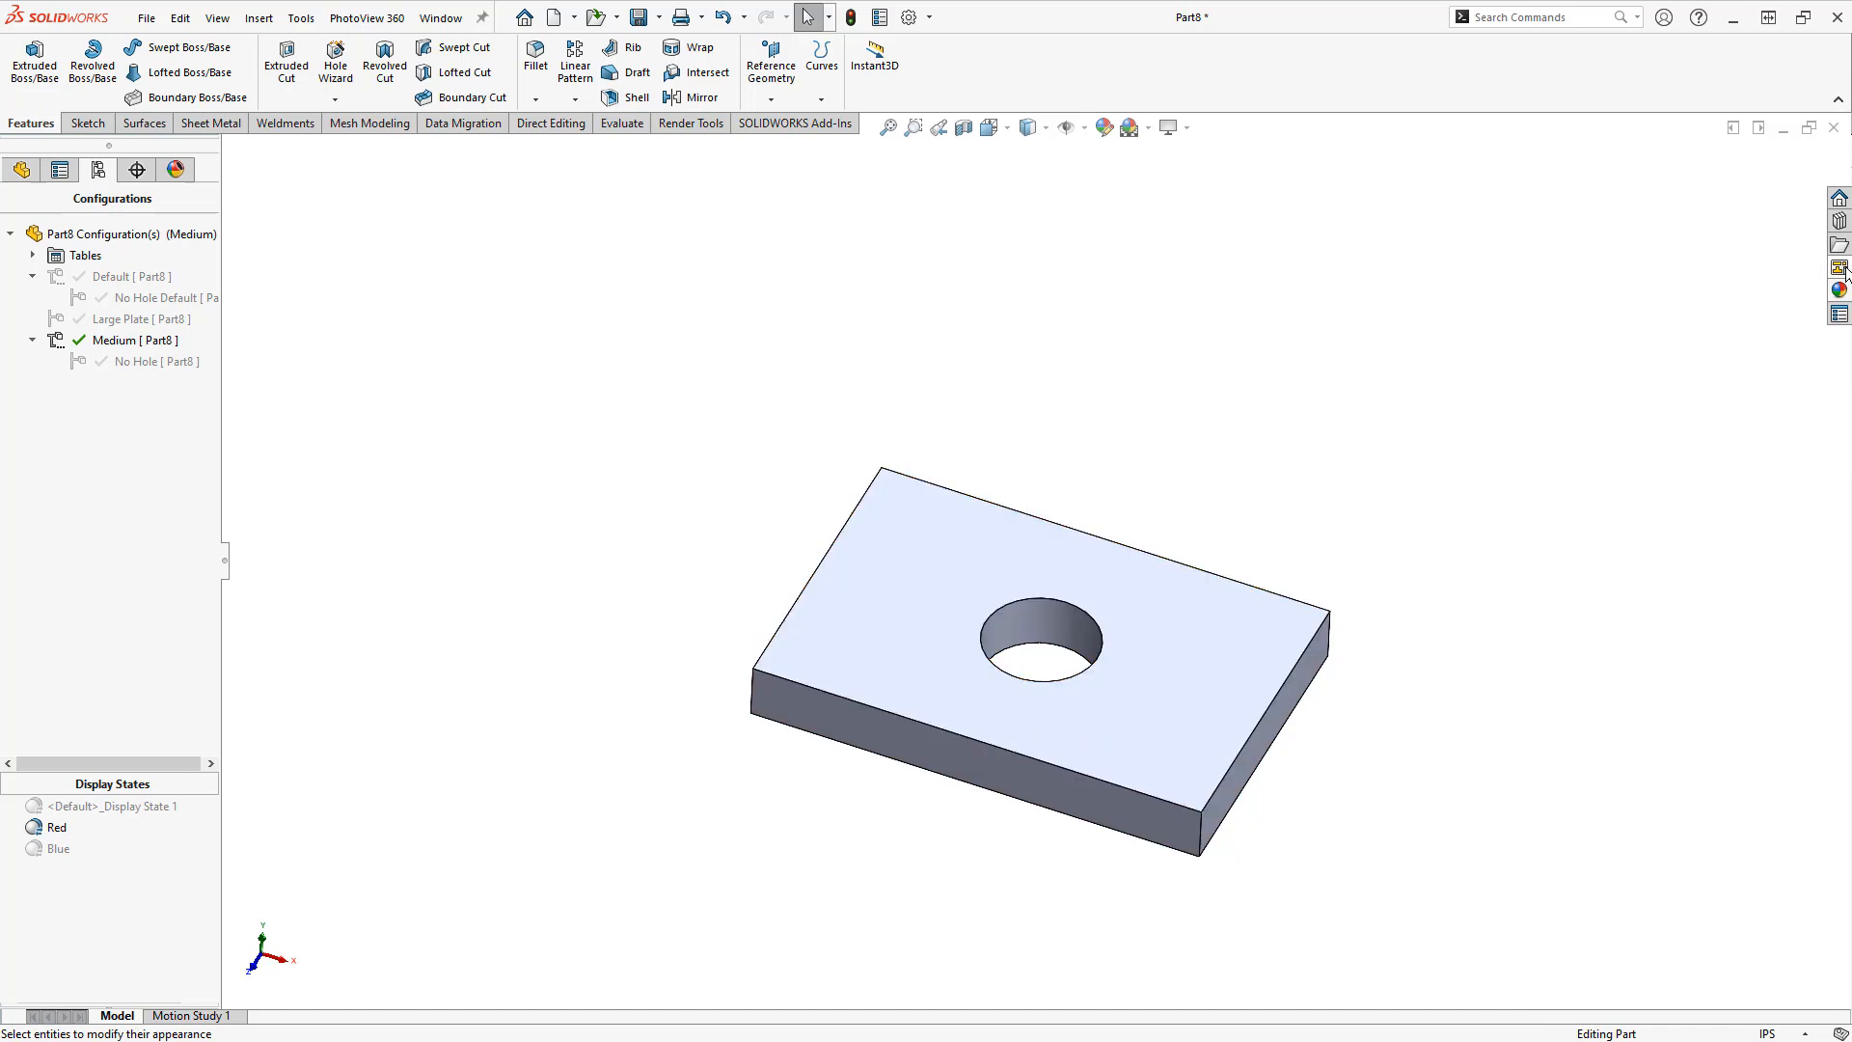
{"action": "left_click", "coordinate": [1840, 289]}
{"action": "left_click_drag", "start_coordinate": [1609, 642], "coordinate": [1148, 680]}
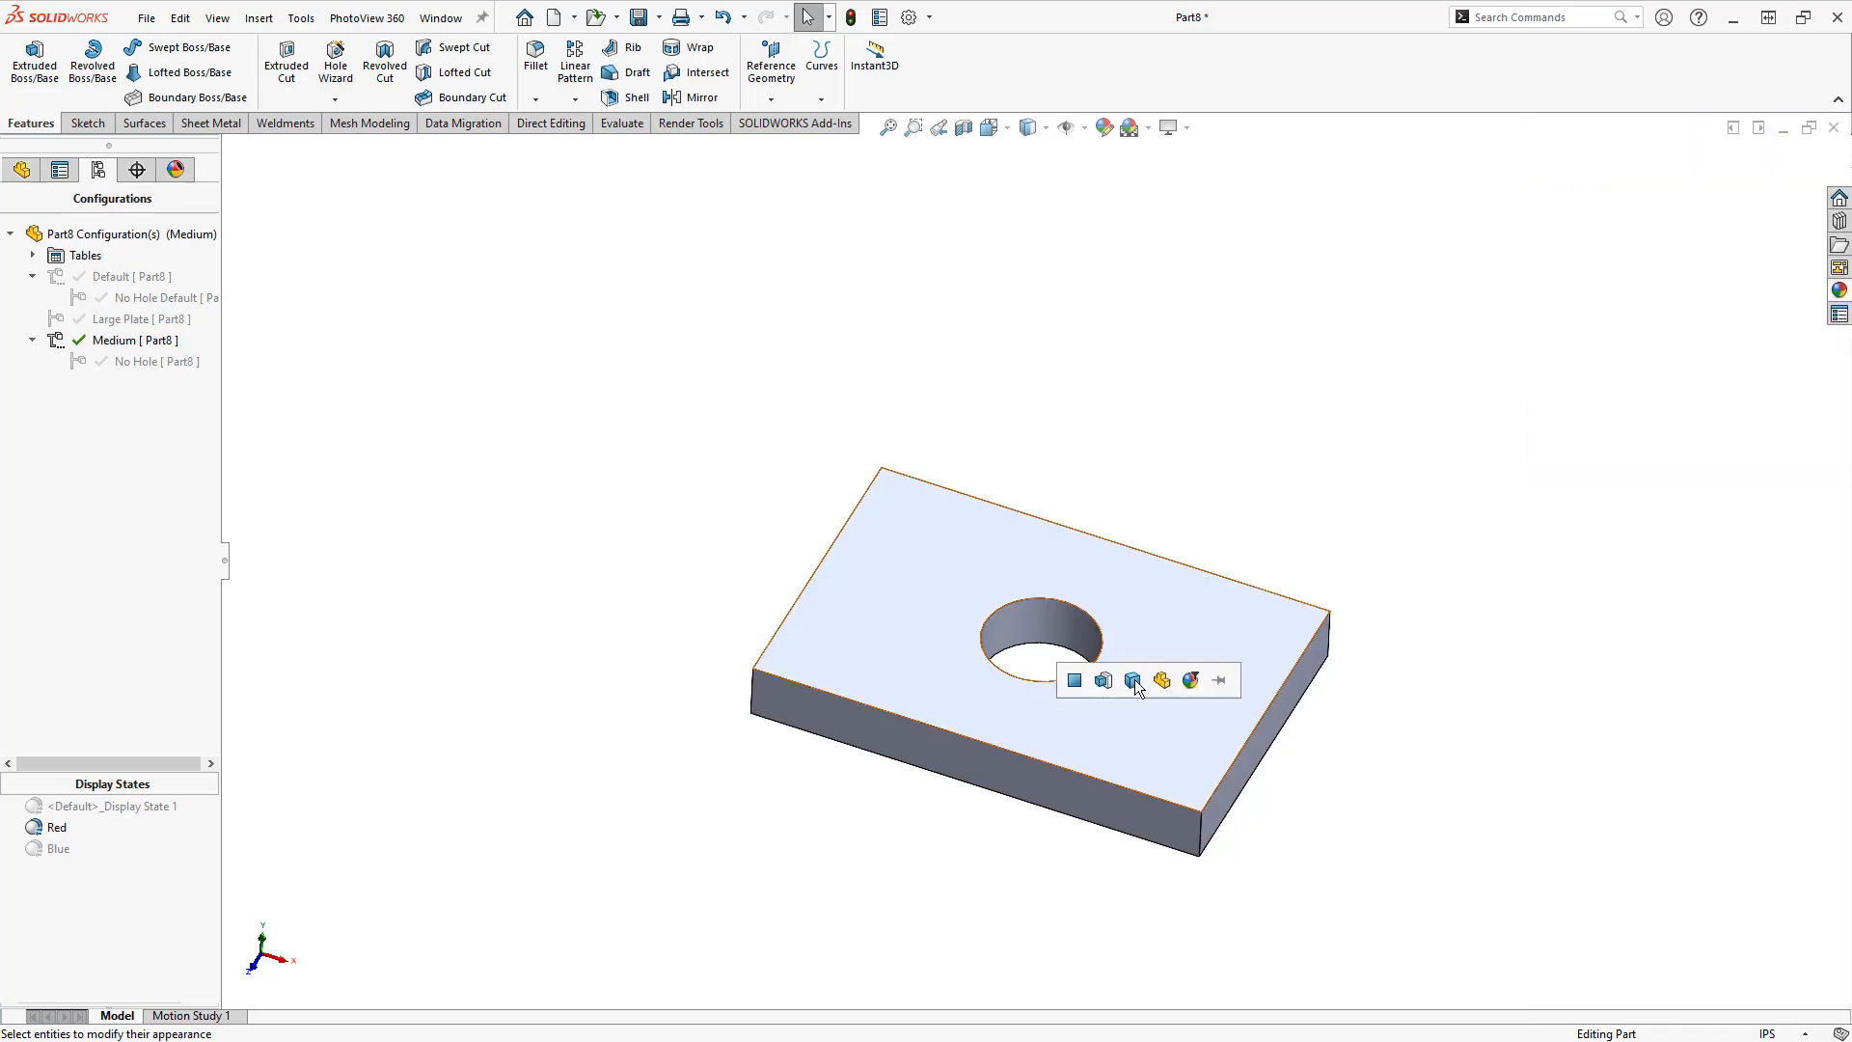
{"action": "left_click", "coordinate": [1141, 676]}
Cycle through the default, Red and Blue display states to compare the plate's colors, ending on Blue
{"action": "double_click", "coordinate": [56, 805]}
{"action": "double_click", "coordinate": [44, 825]}
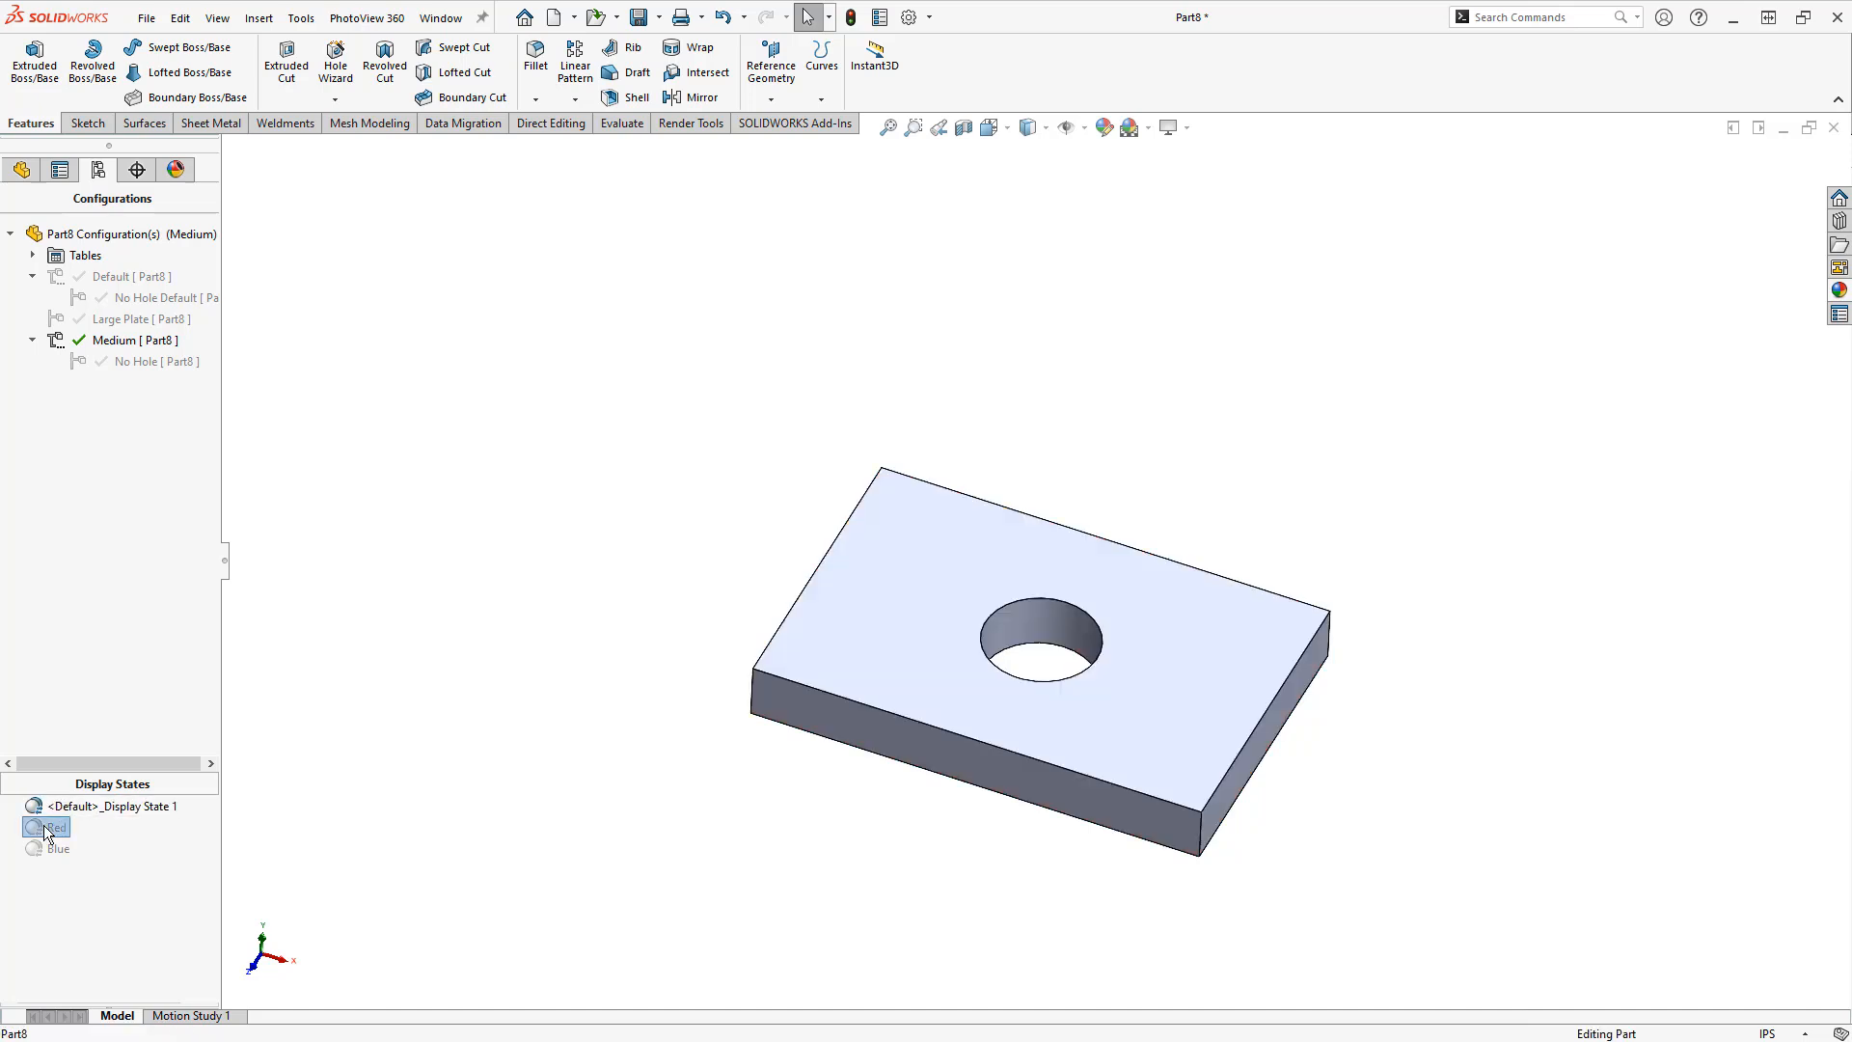
{"action": "double_click", "coordinate": [44, 849]}
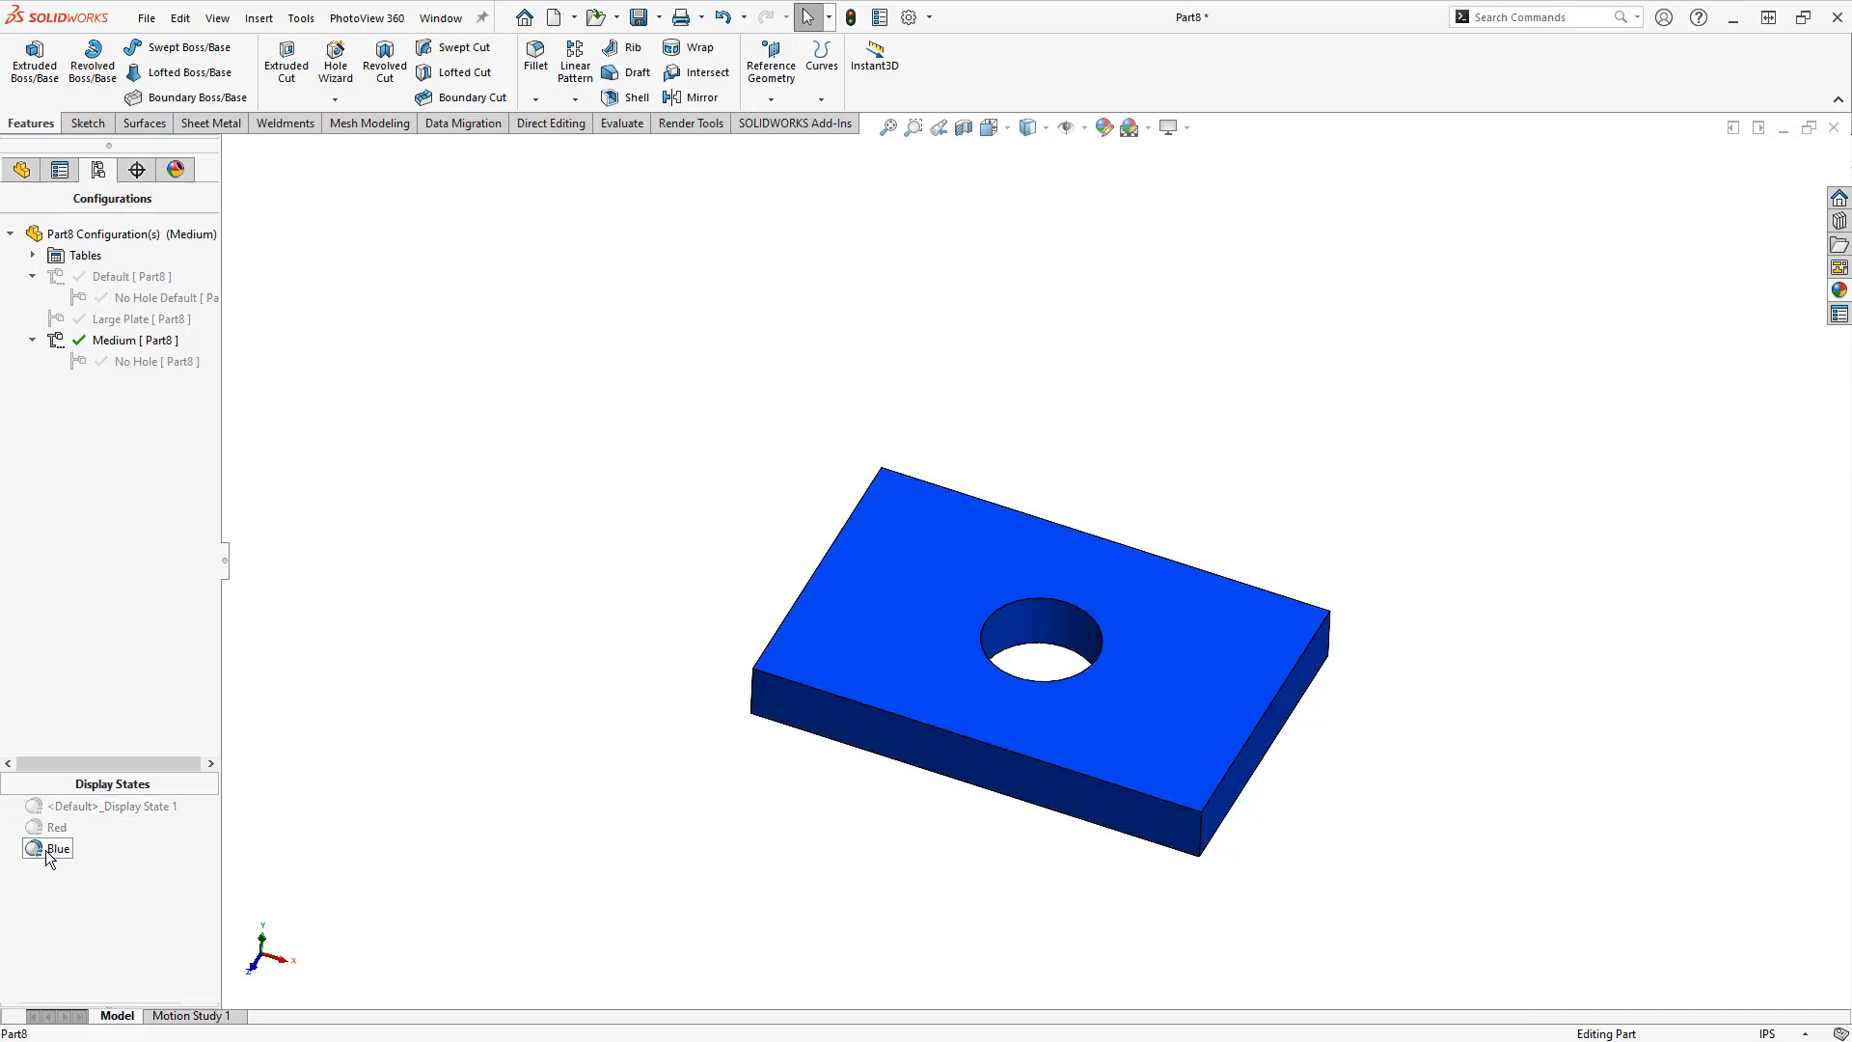
Switch among the Default, Large Plate and Medium configurations to check their color under the Blue display state, ending on Large Plate
{"action": "double_click", "coordinate": [130, 278]}
{"action": "double_click", "coordinate": [131, 320]}
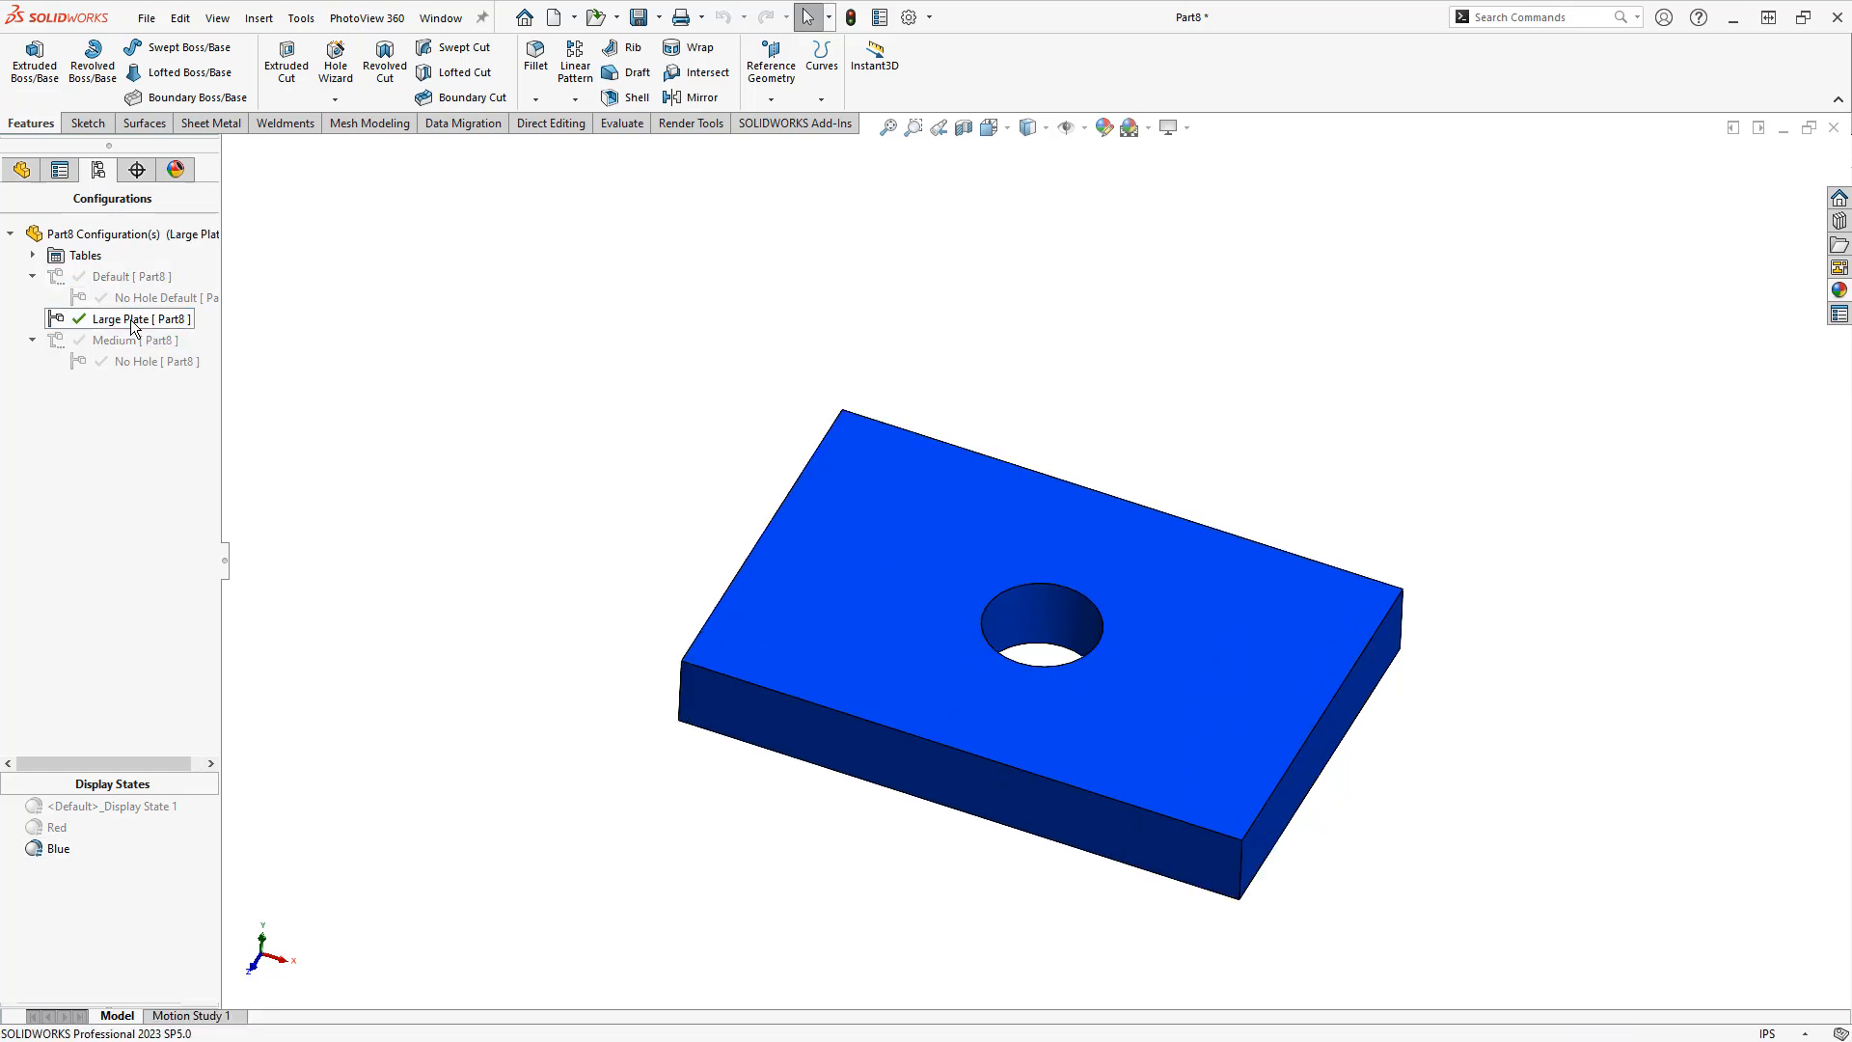
{"action": "double_click", "coordinate": [131, 340]}
{"action": "double_click", "coordinate": [131, 280]}
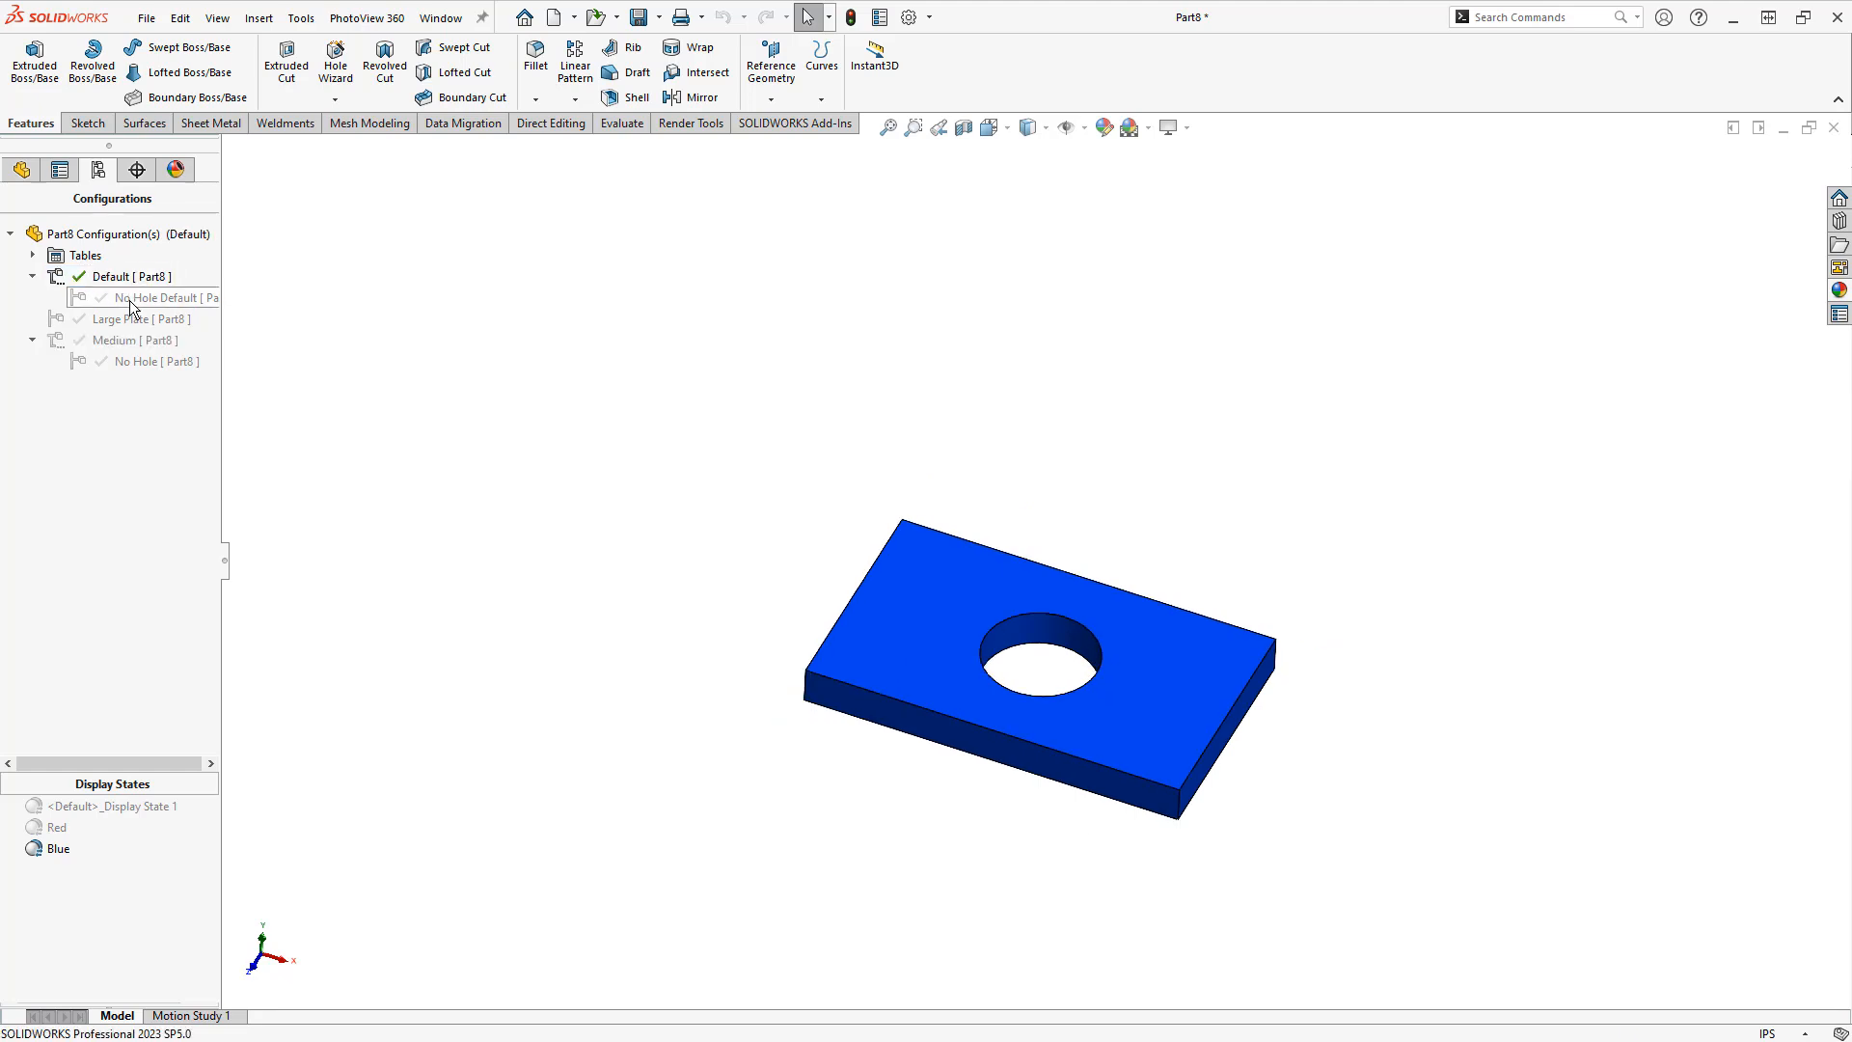
{"action": "double_click", "coordinate": [130, 319]}
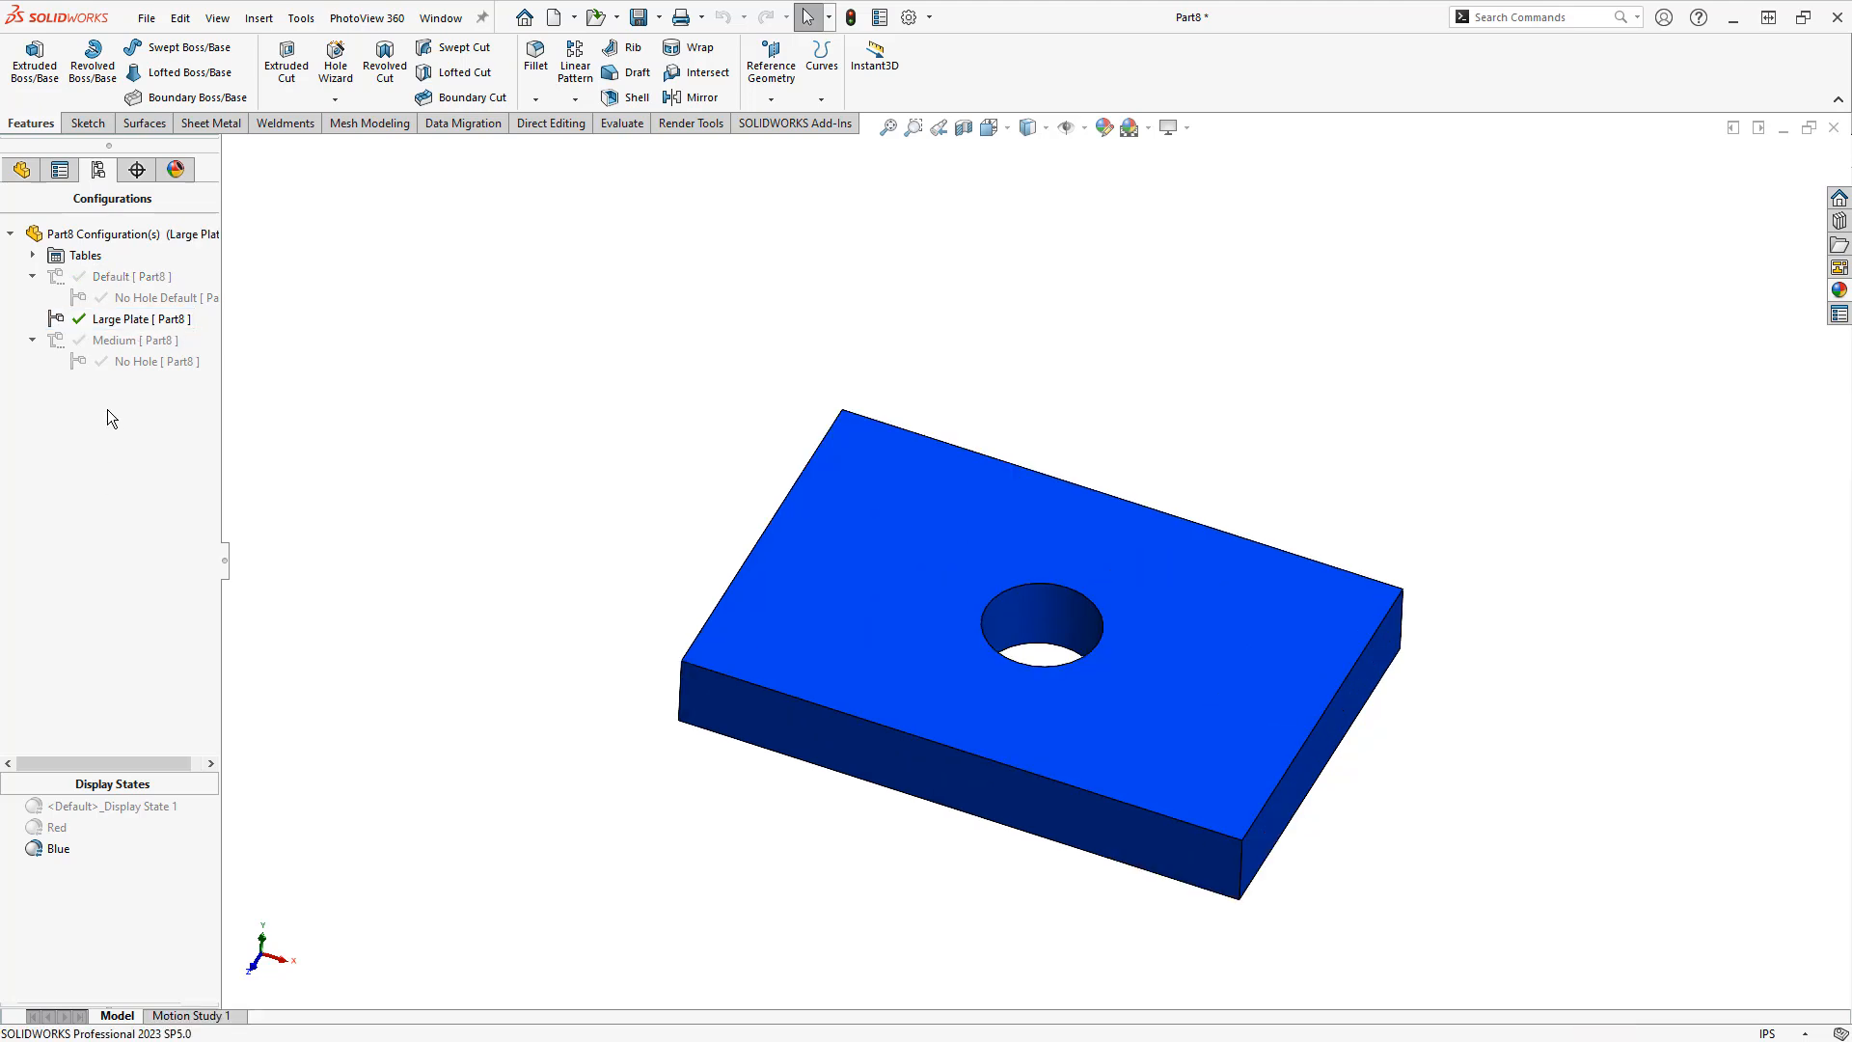
Add a derived configuration named Large Plate Blue under Large Plate, using blue as its configuration-specific color
{"action": "right_click", "coordinate": [98, 318]}
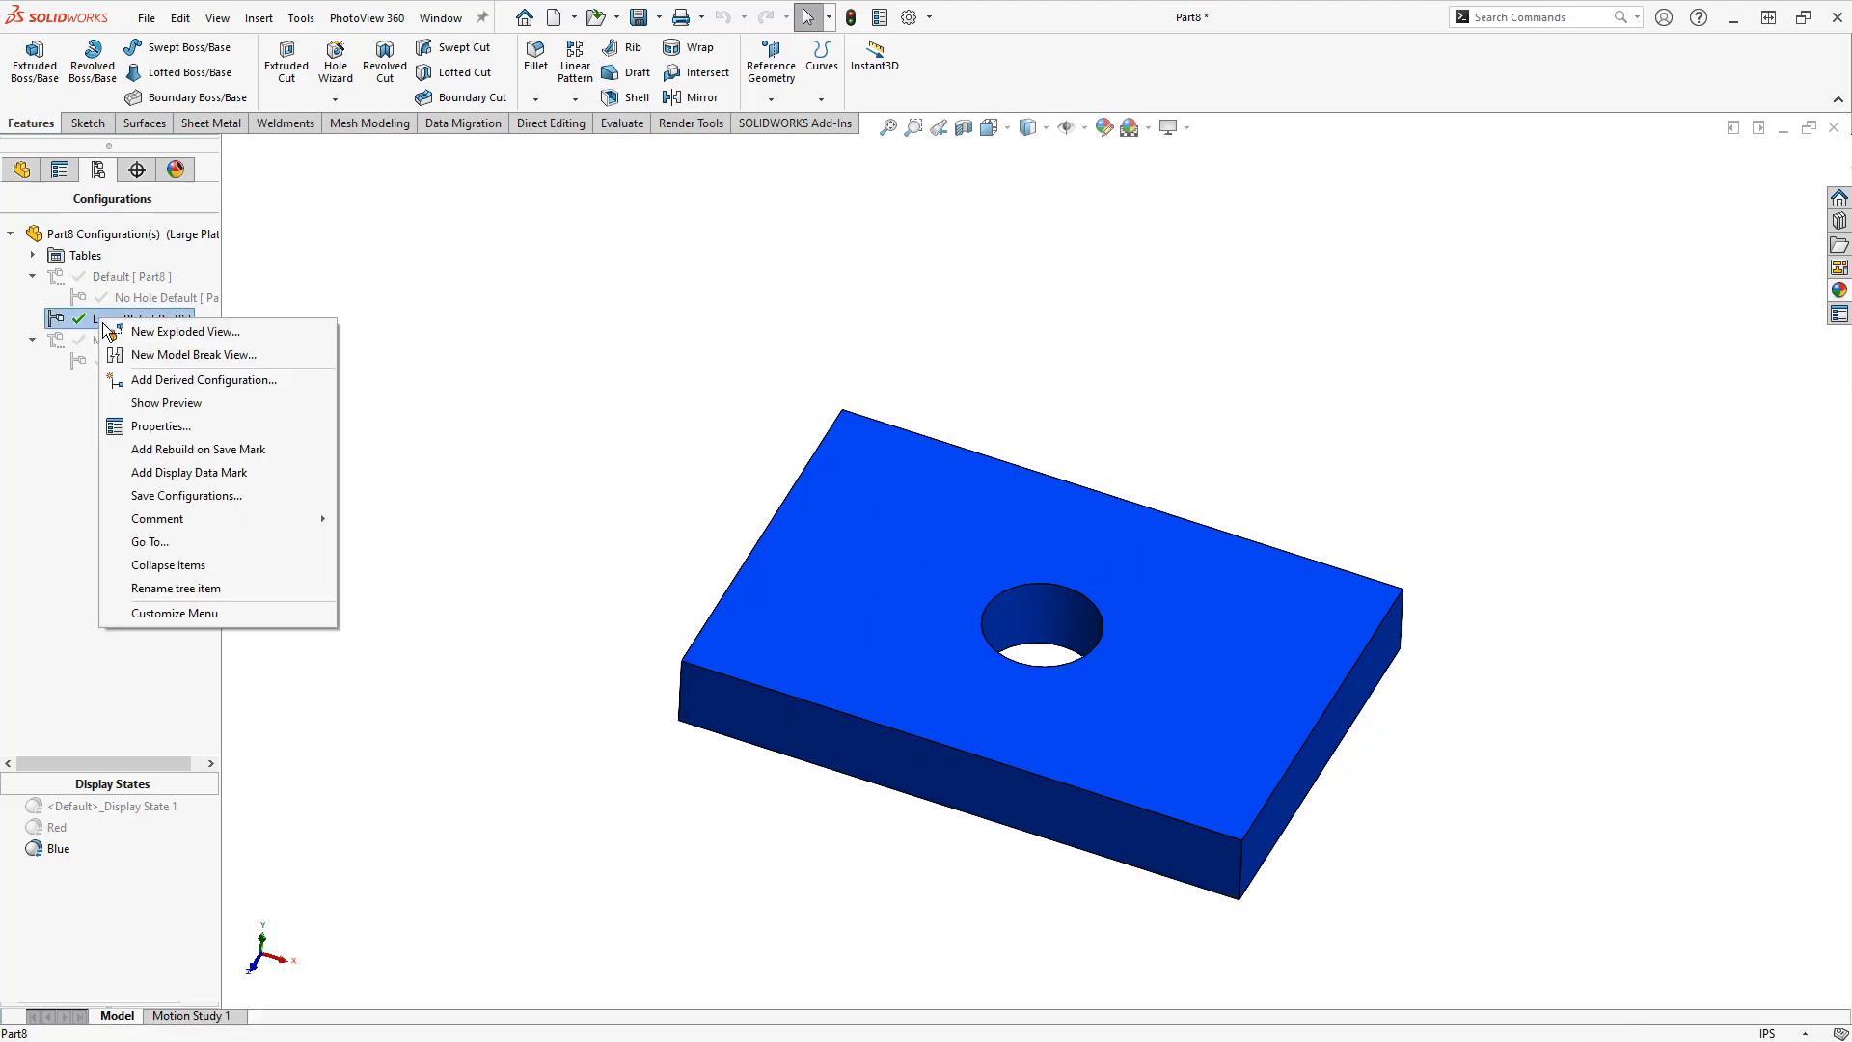
{"action": "left_click", "coordinate": [164, 384]}
{"action": "type", "text": "Large Plate"}
{"action": "type", "text": "Blue"}
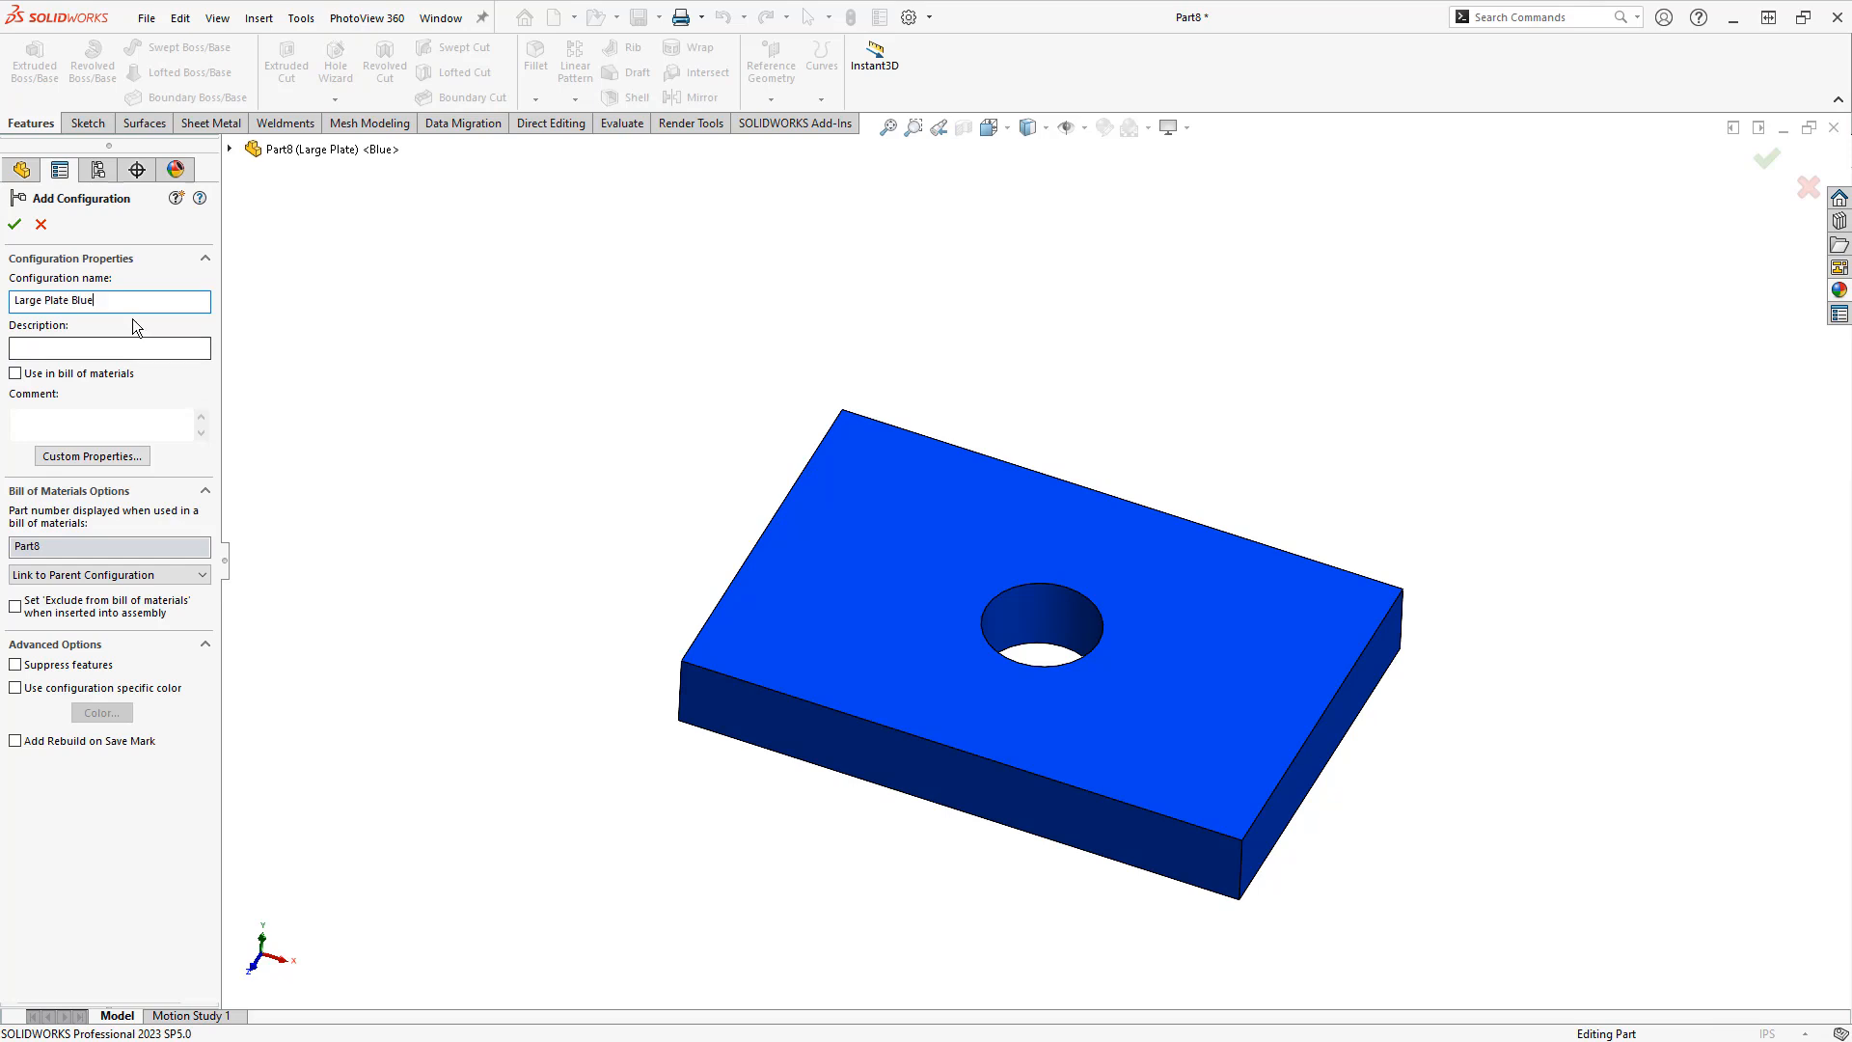
{"action": "left_click", "coordinate": [18, 690]}
{"action": "left_click", "coordinate": [104, 715]}
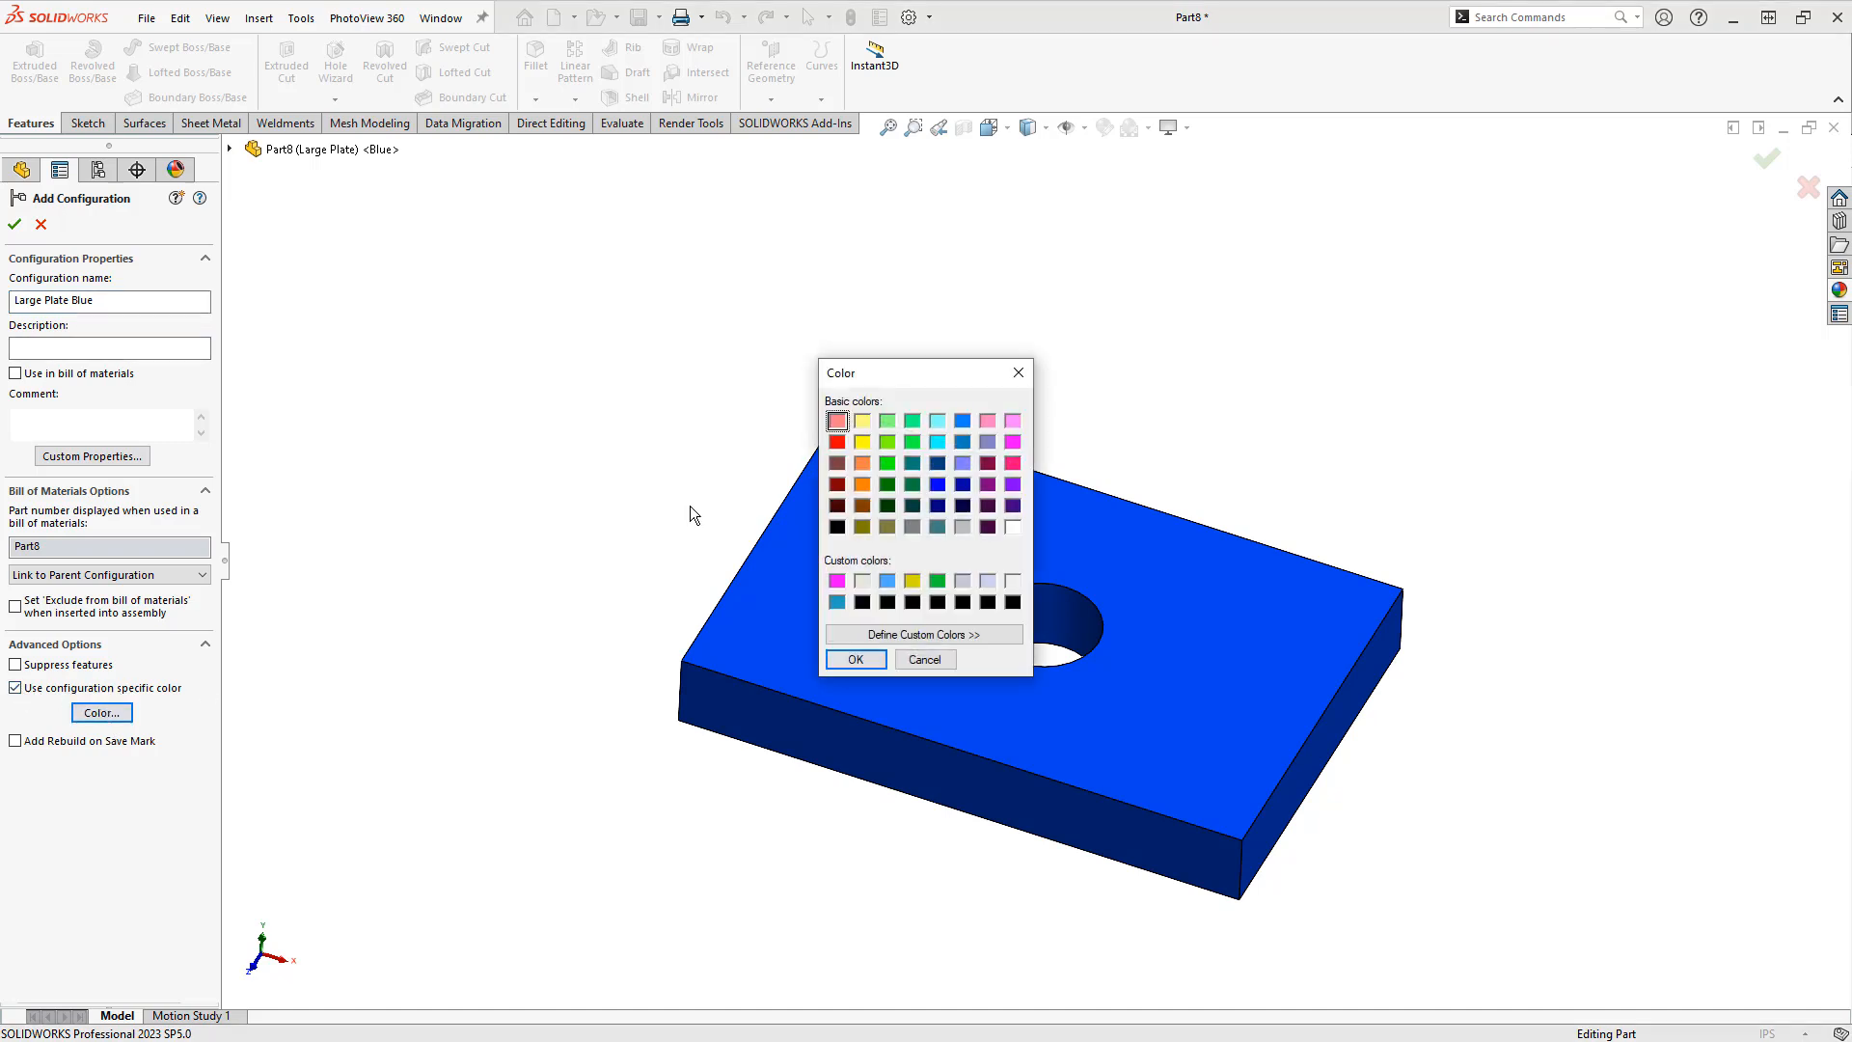
{"action": "left_click", "coordinate": [938, 481]}
{"action": "left_click", "coordinate": [856, 660]}
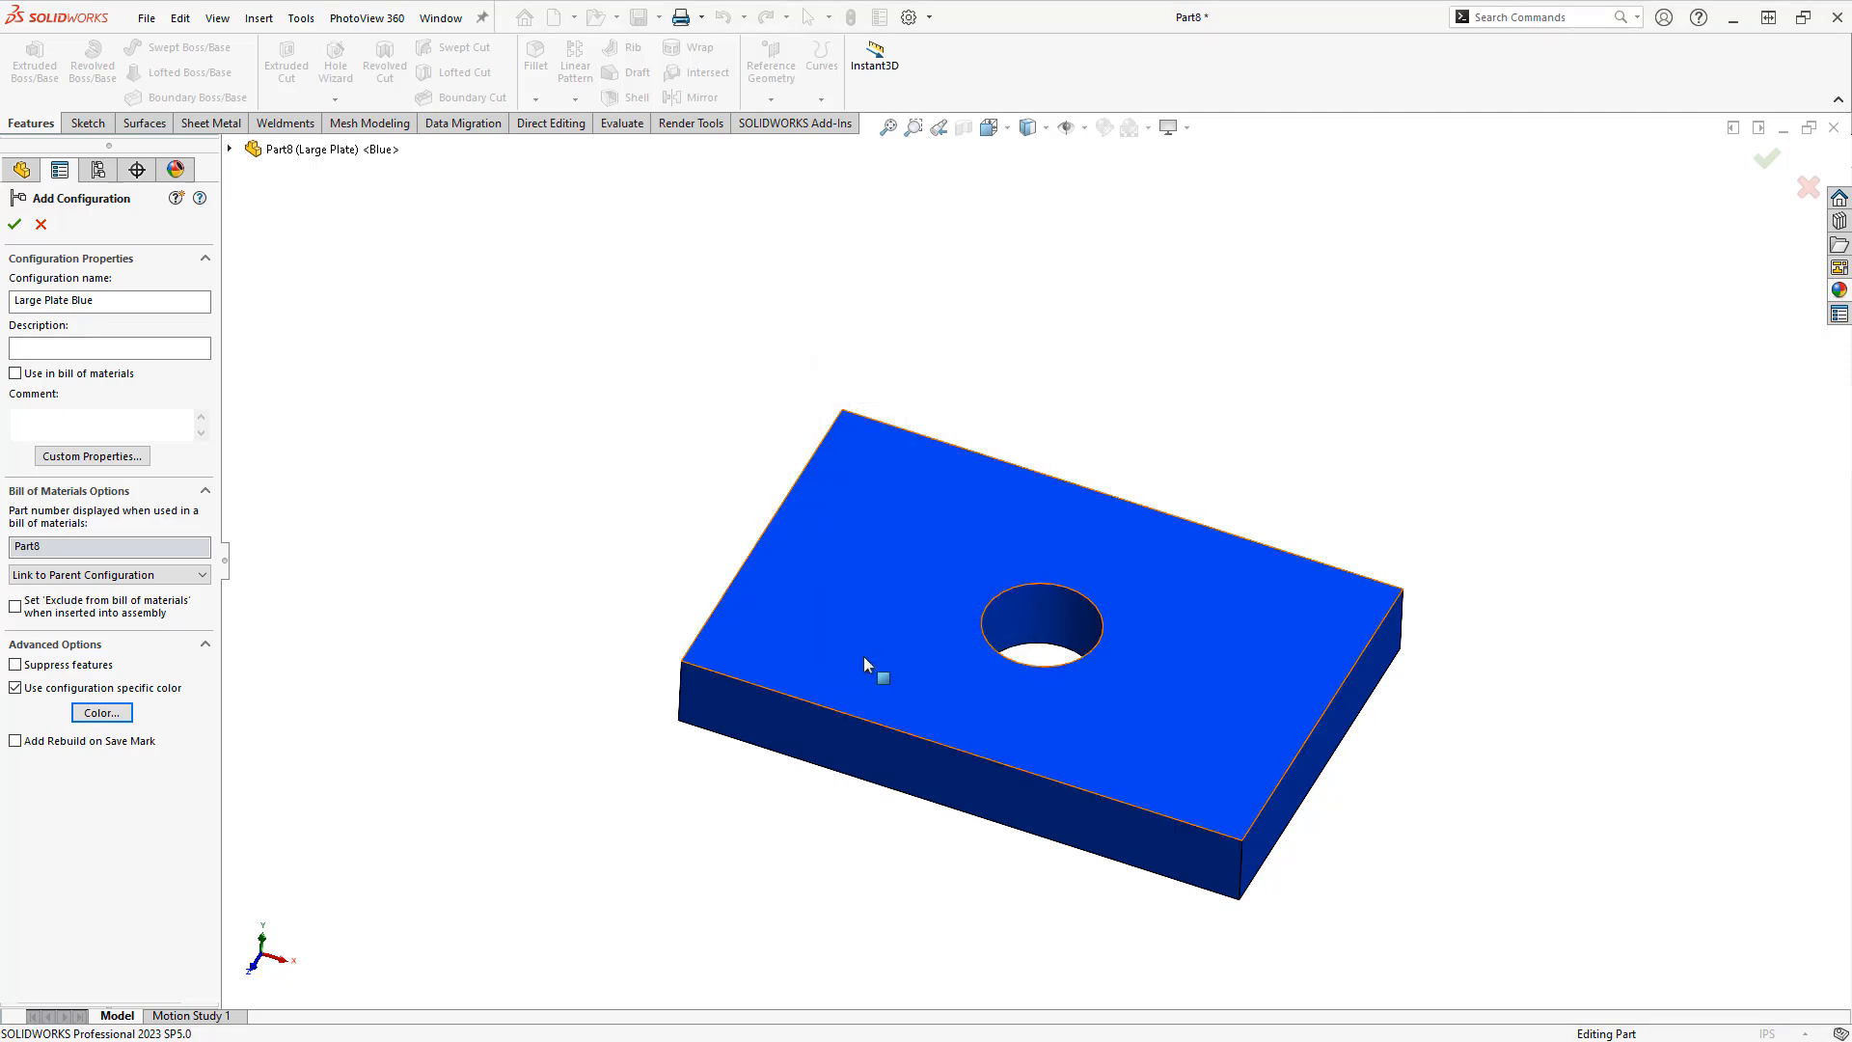
{"action": "left_click", "coordinate": [14, 224]}
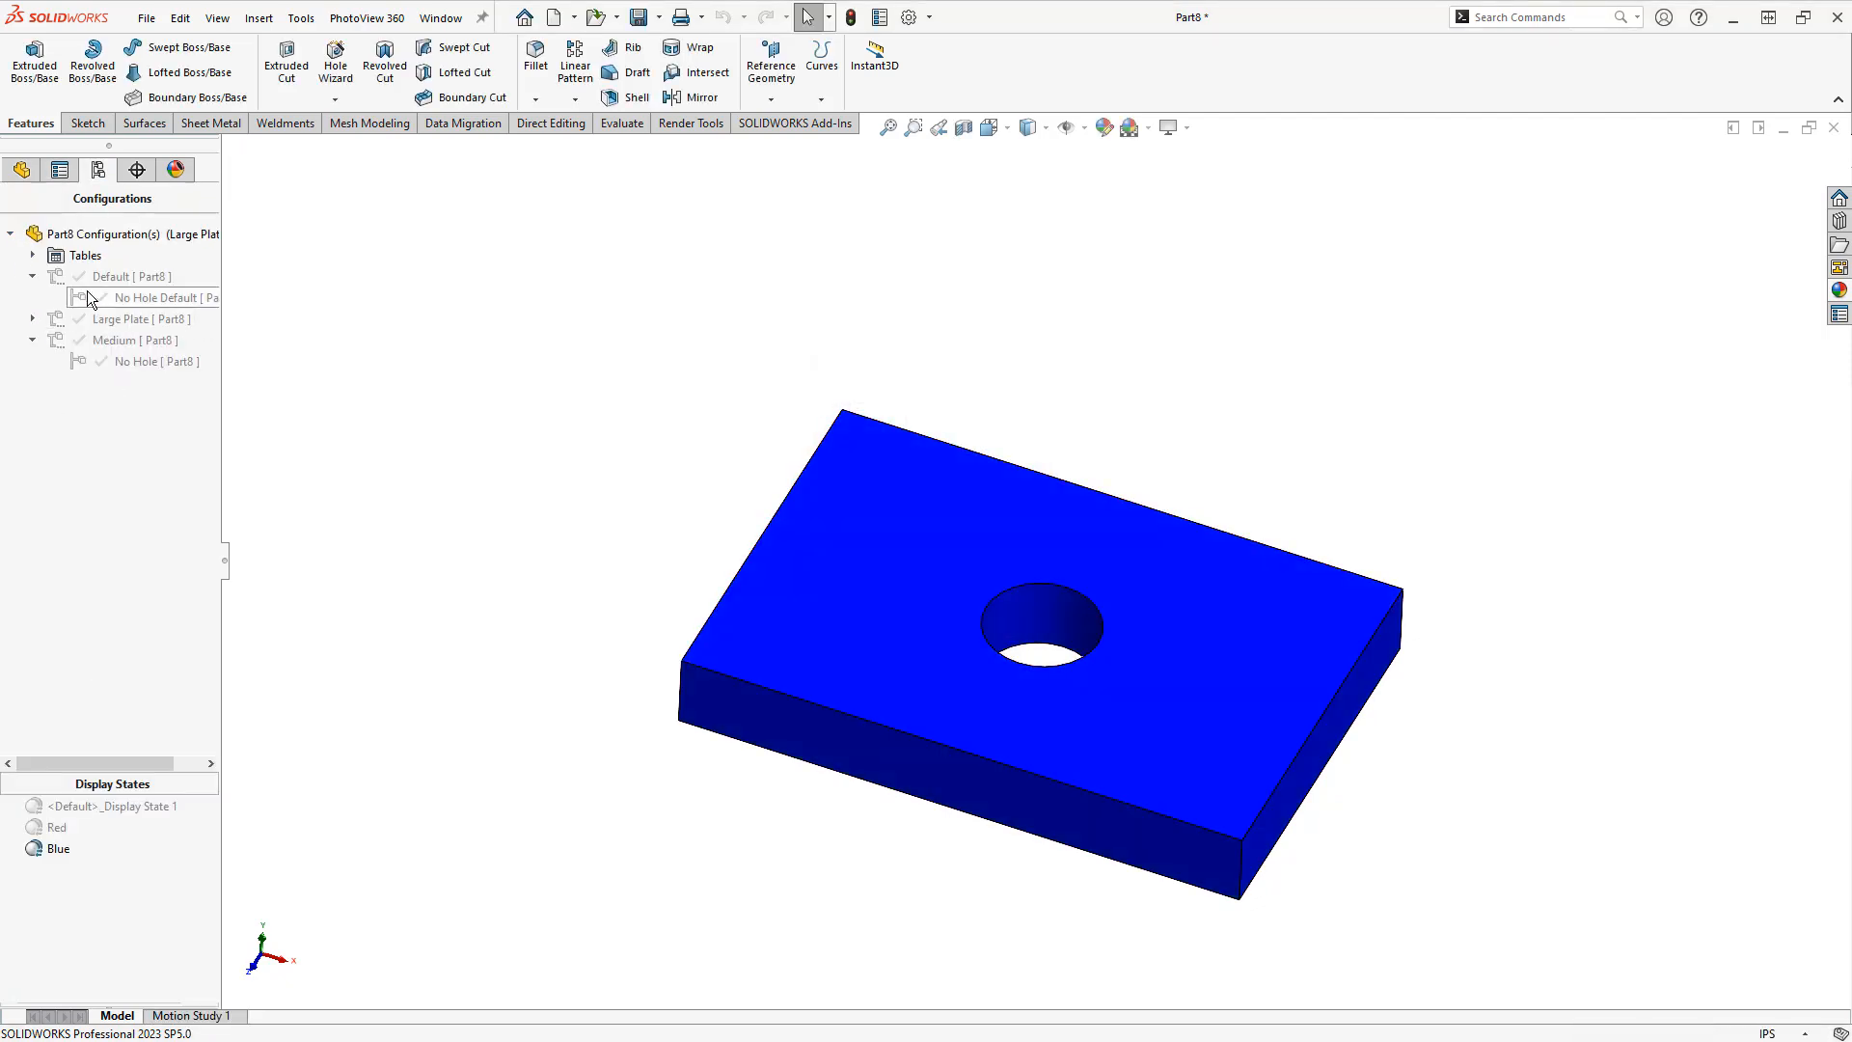
Activate the Red display state, expand Large Plate in the configuration list, and activate the parent Large Plate configuration
{"action": "left_click", "coordinate": [54, 830]}
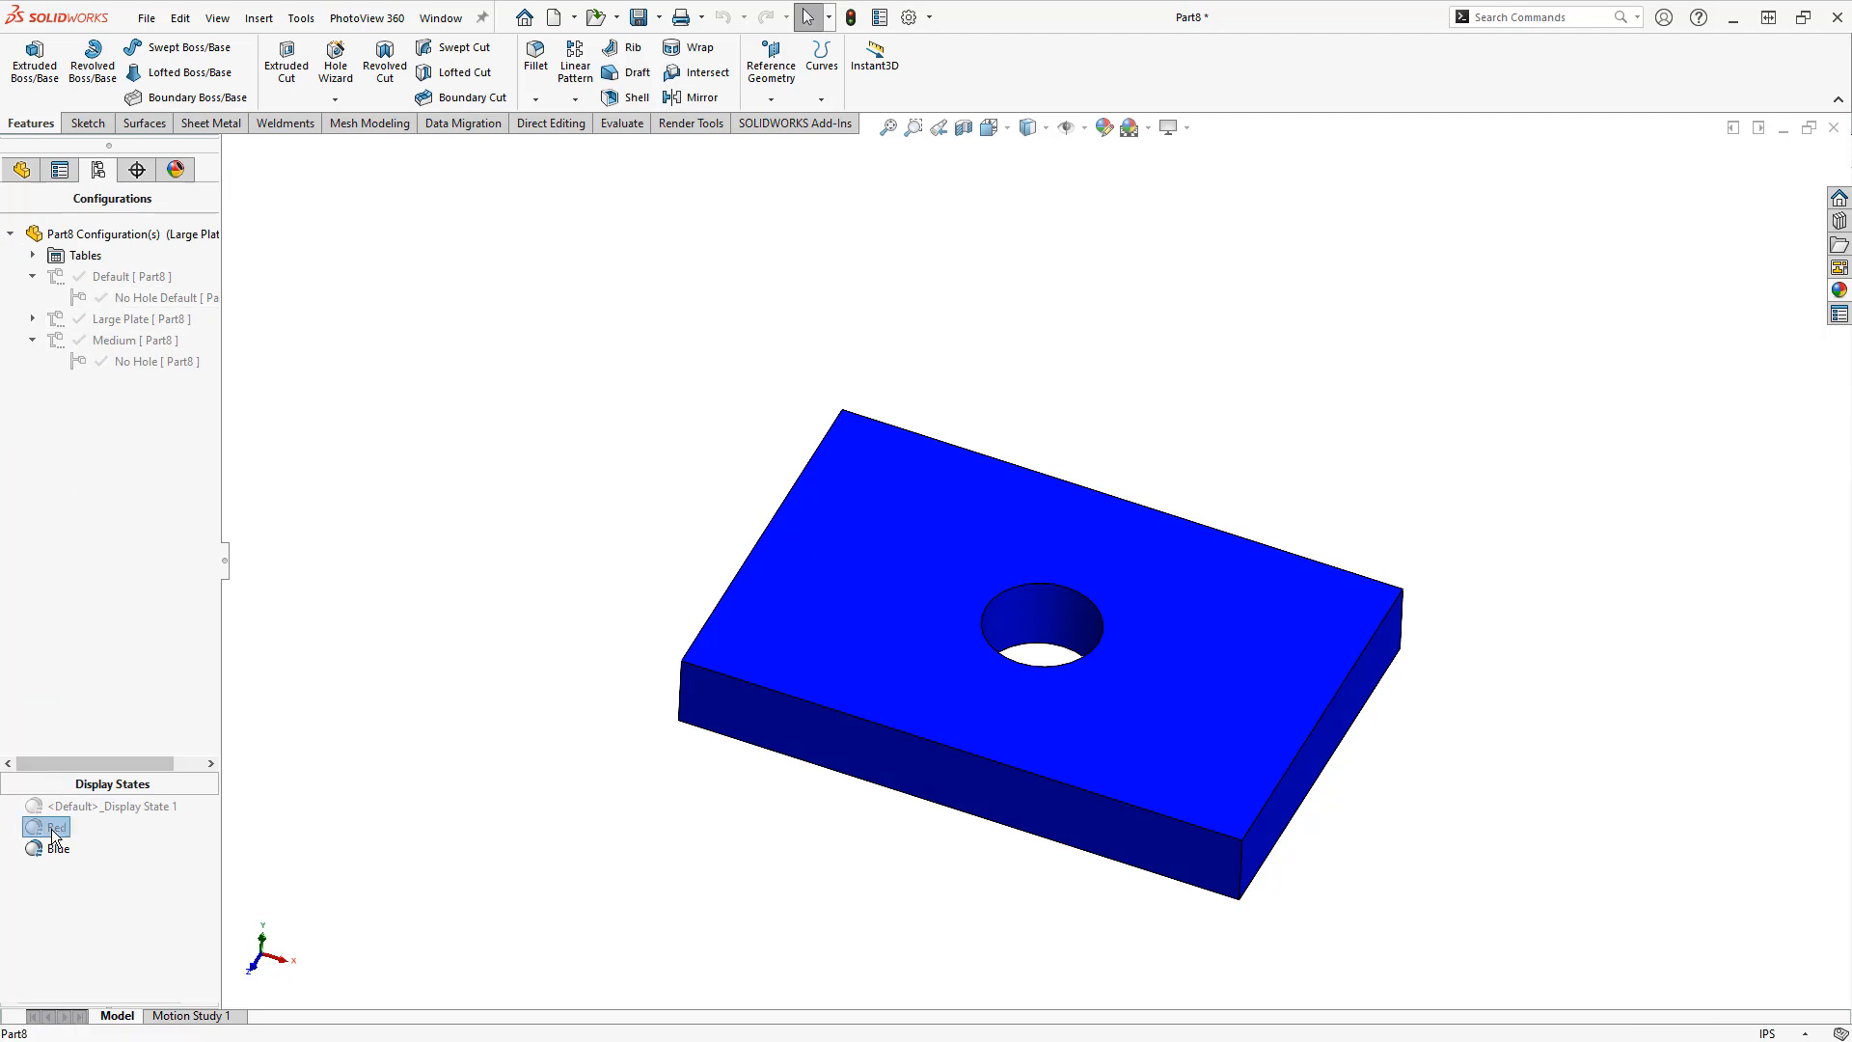
{"action": "left_click", "coordinate": [33, 320]}
{"action": "double_click", "coordinate": [132, 319]}
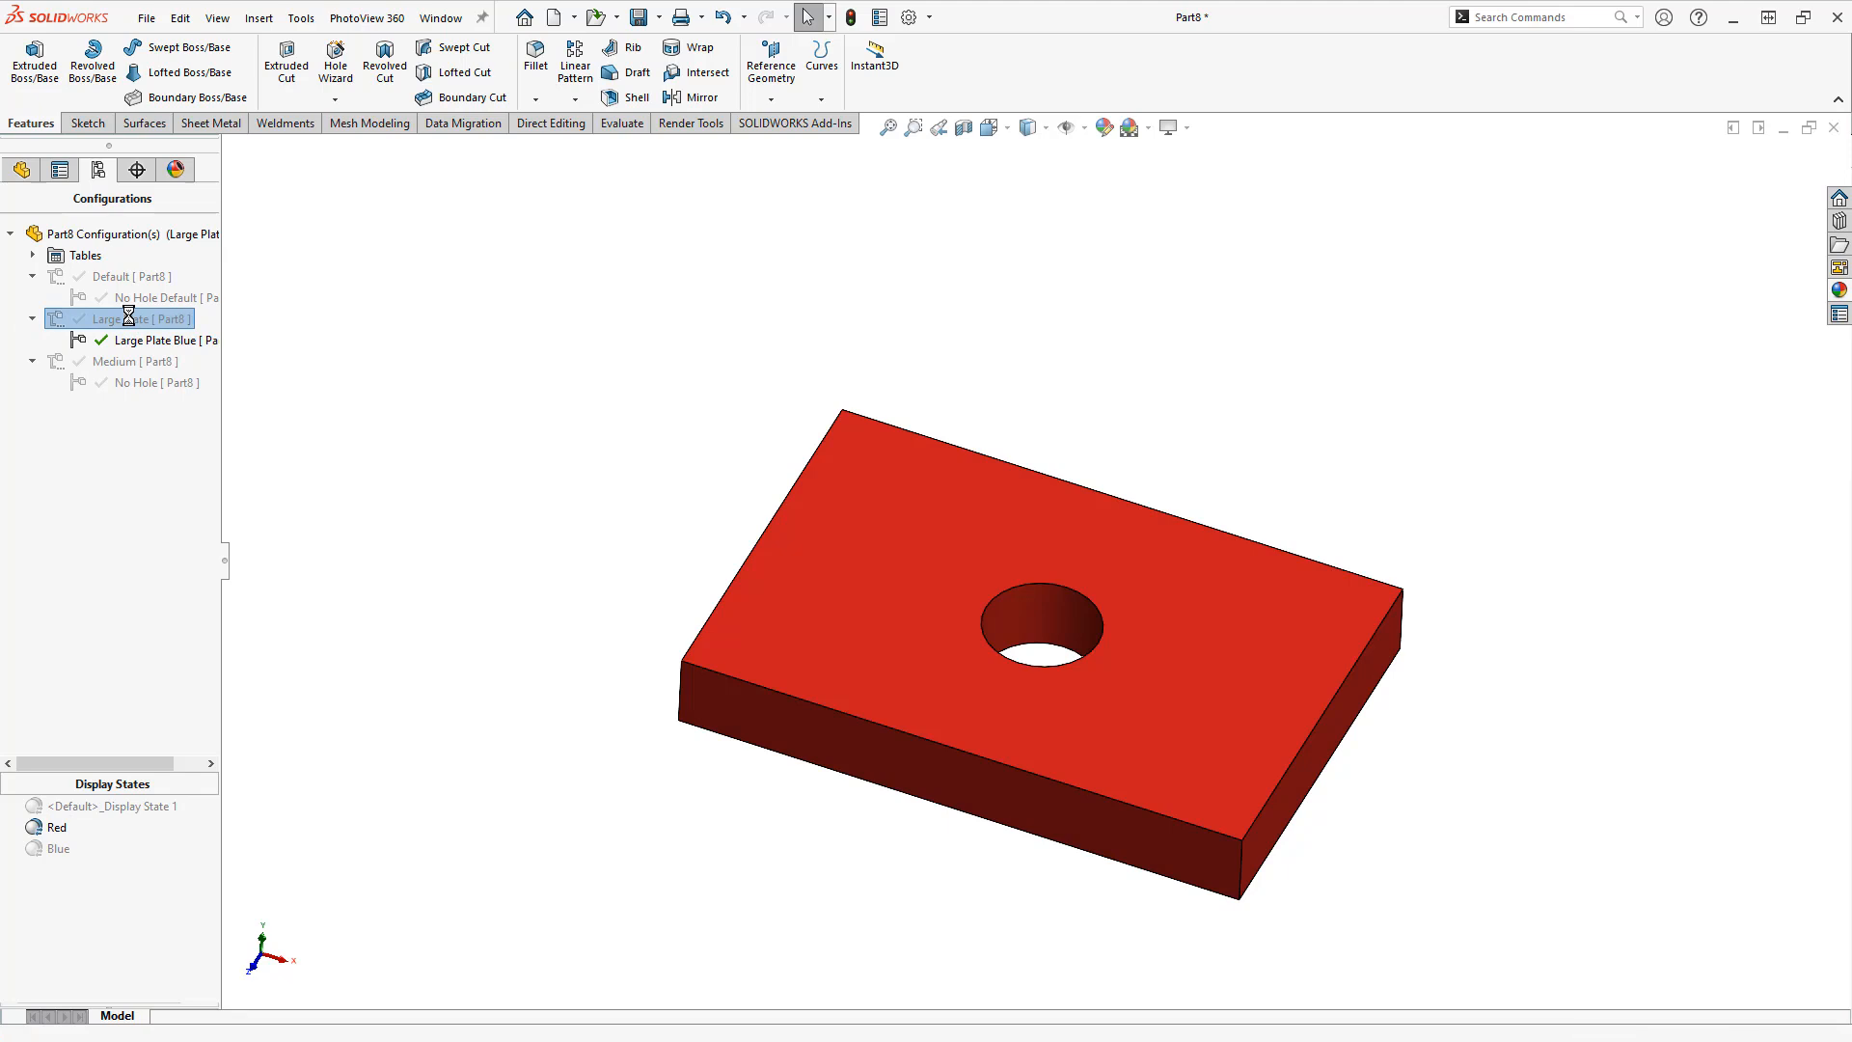
Activate the Large Plate Blue configuration and compare its color under the Red and default display states, ending on the default one
{"action": "double_click", "coordinate": [136, 341]}
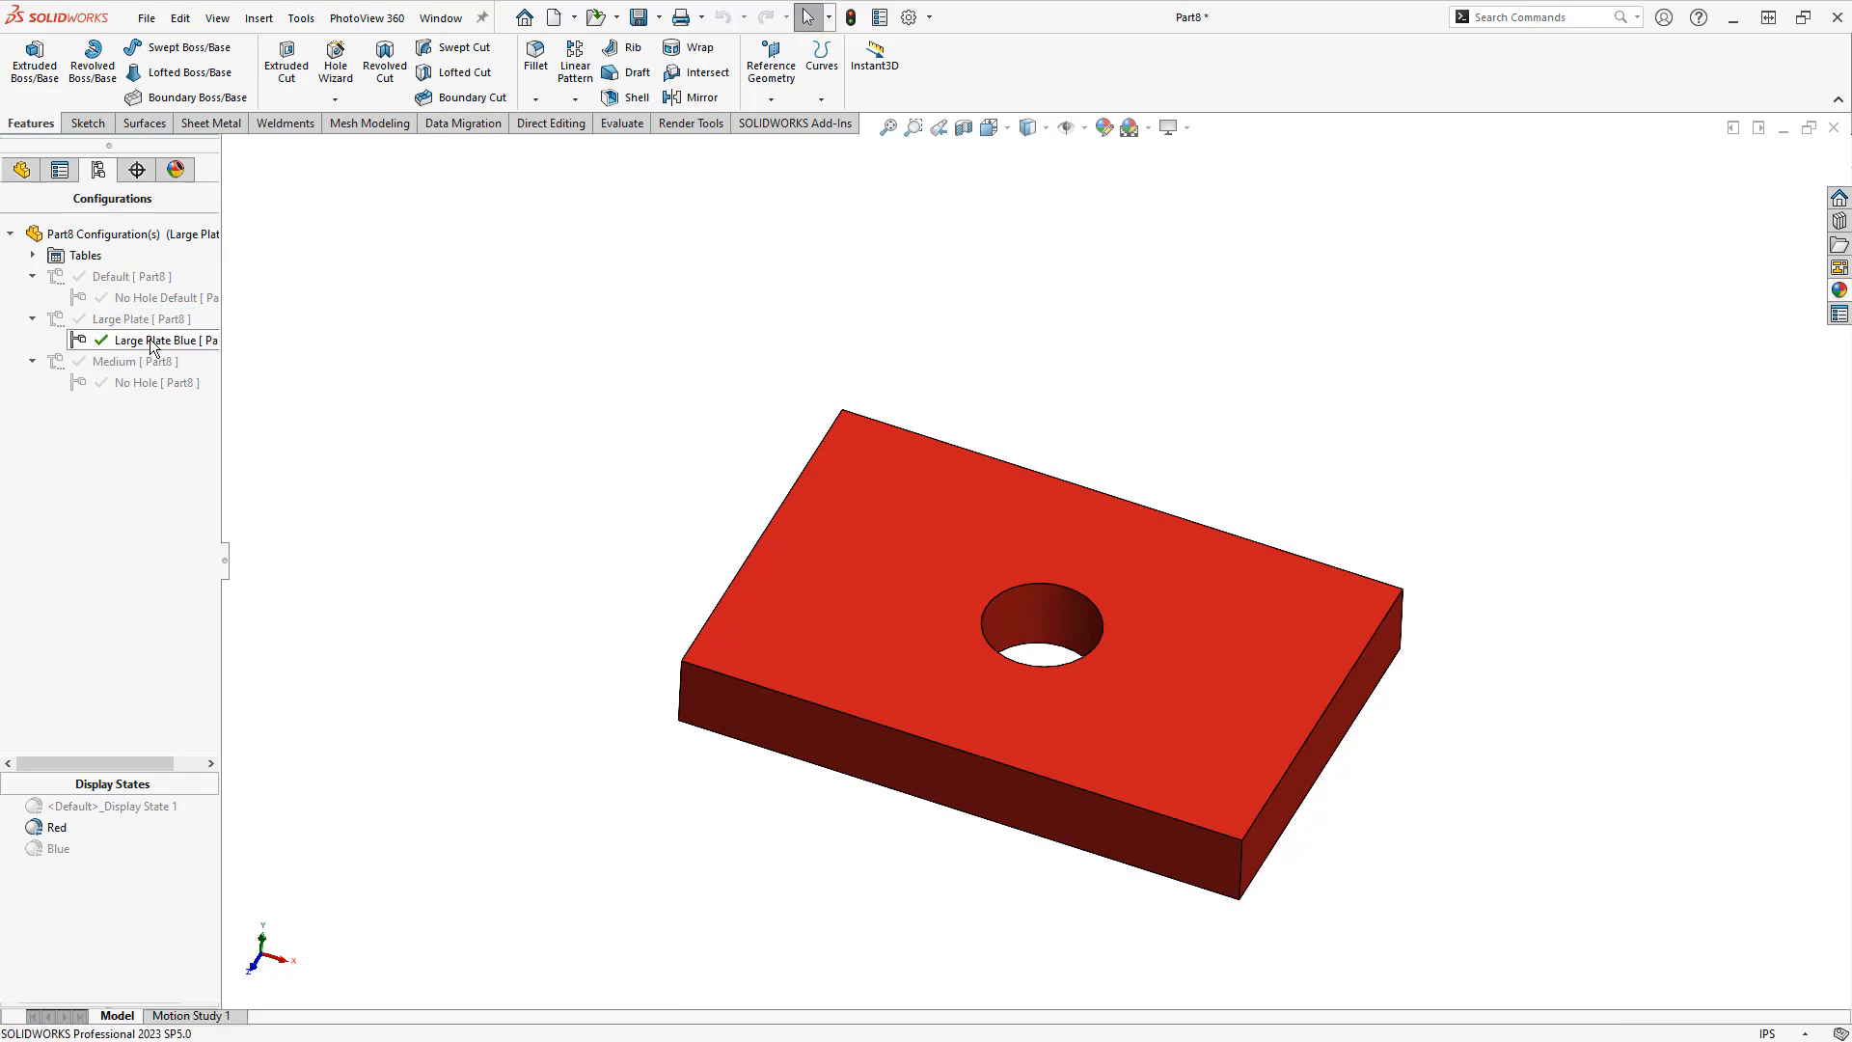
{"action": "left_click", "coordinate": [136, 360]}
{"action": "left_click", "coordinate": [162, 343]}
{"action": "double_click", "coordinate": [79, 807]}
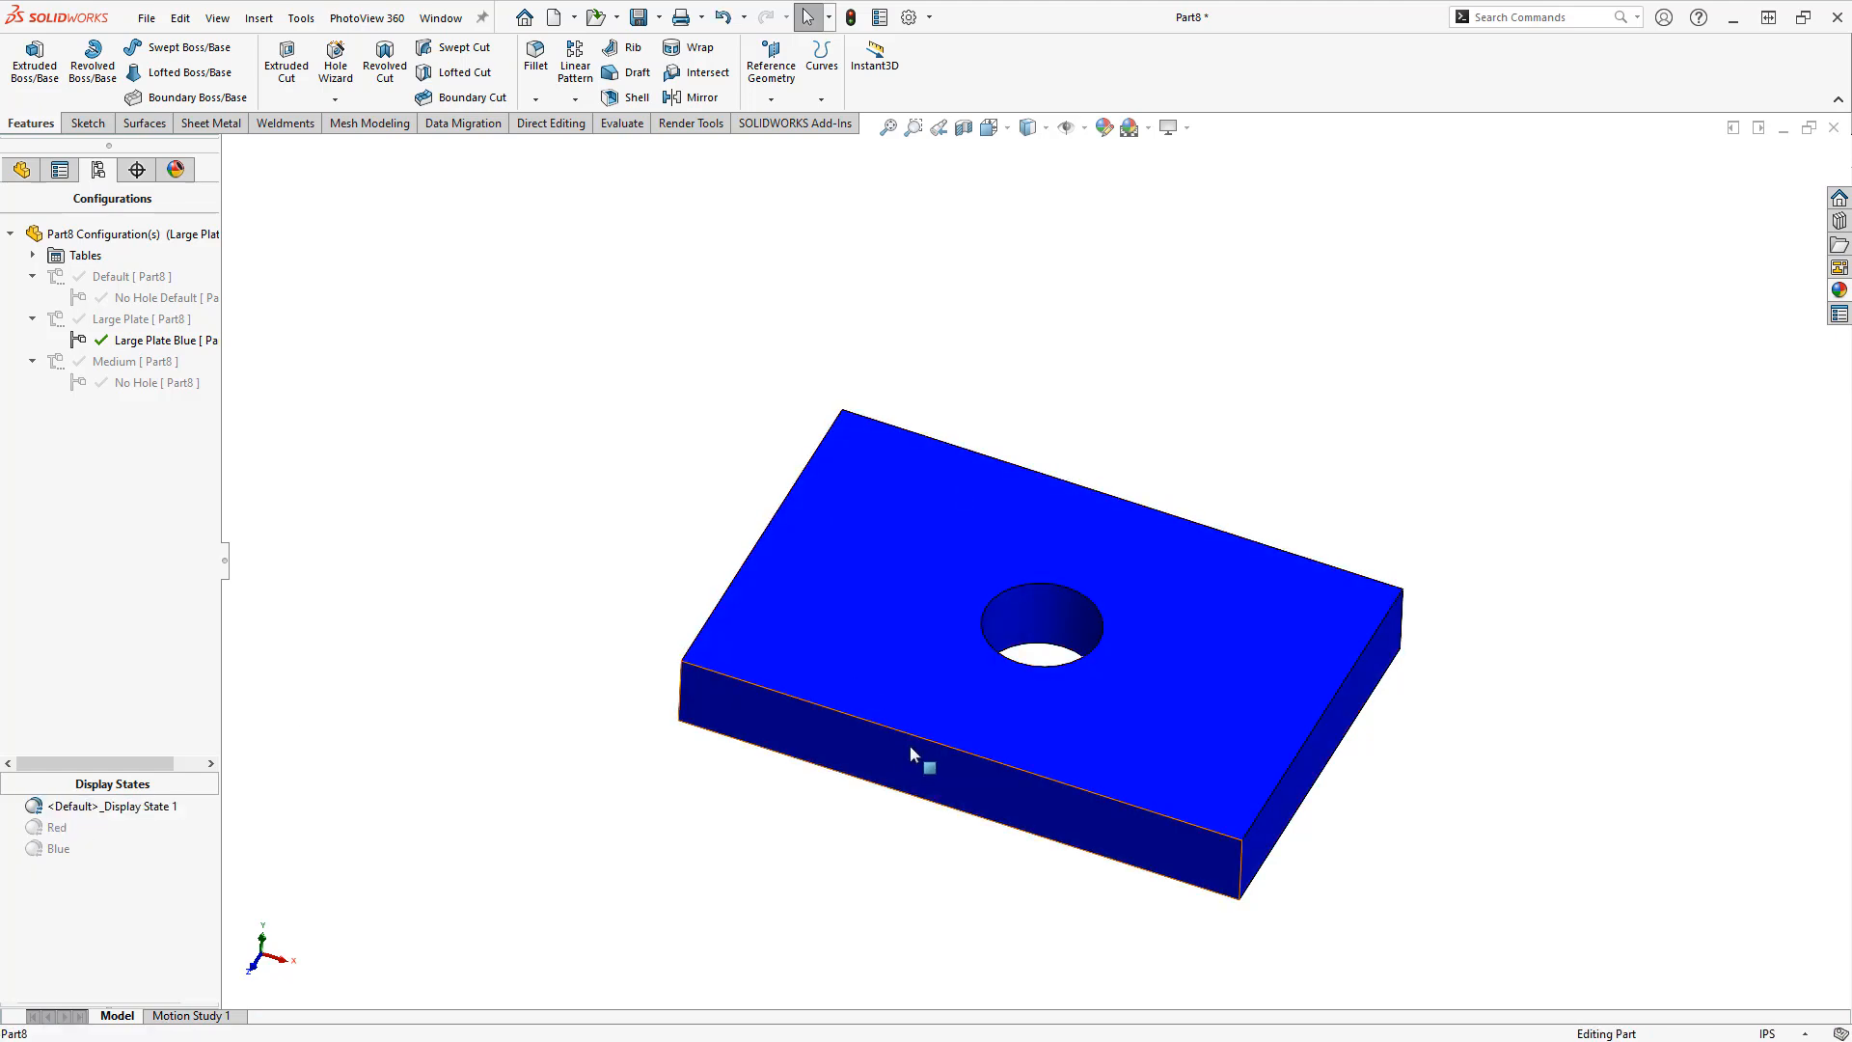
{"action": "double_click", "coordinate": [52, 830]}
{"action": "double_click", "coordinate": [79, 806]}
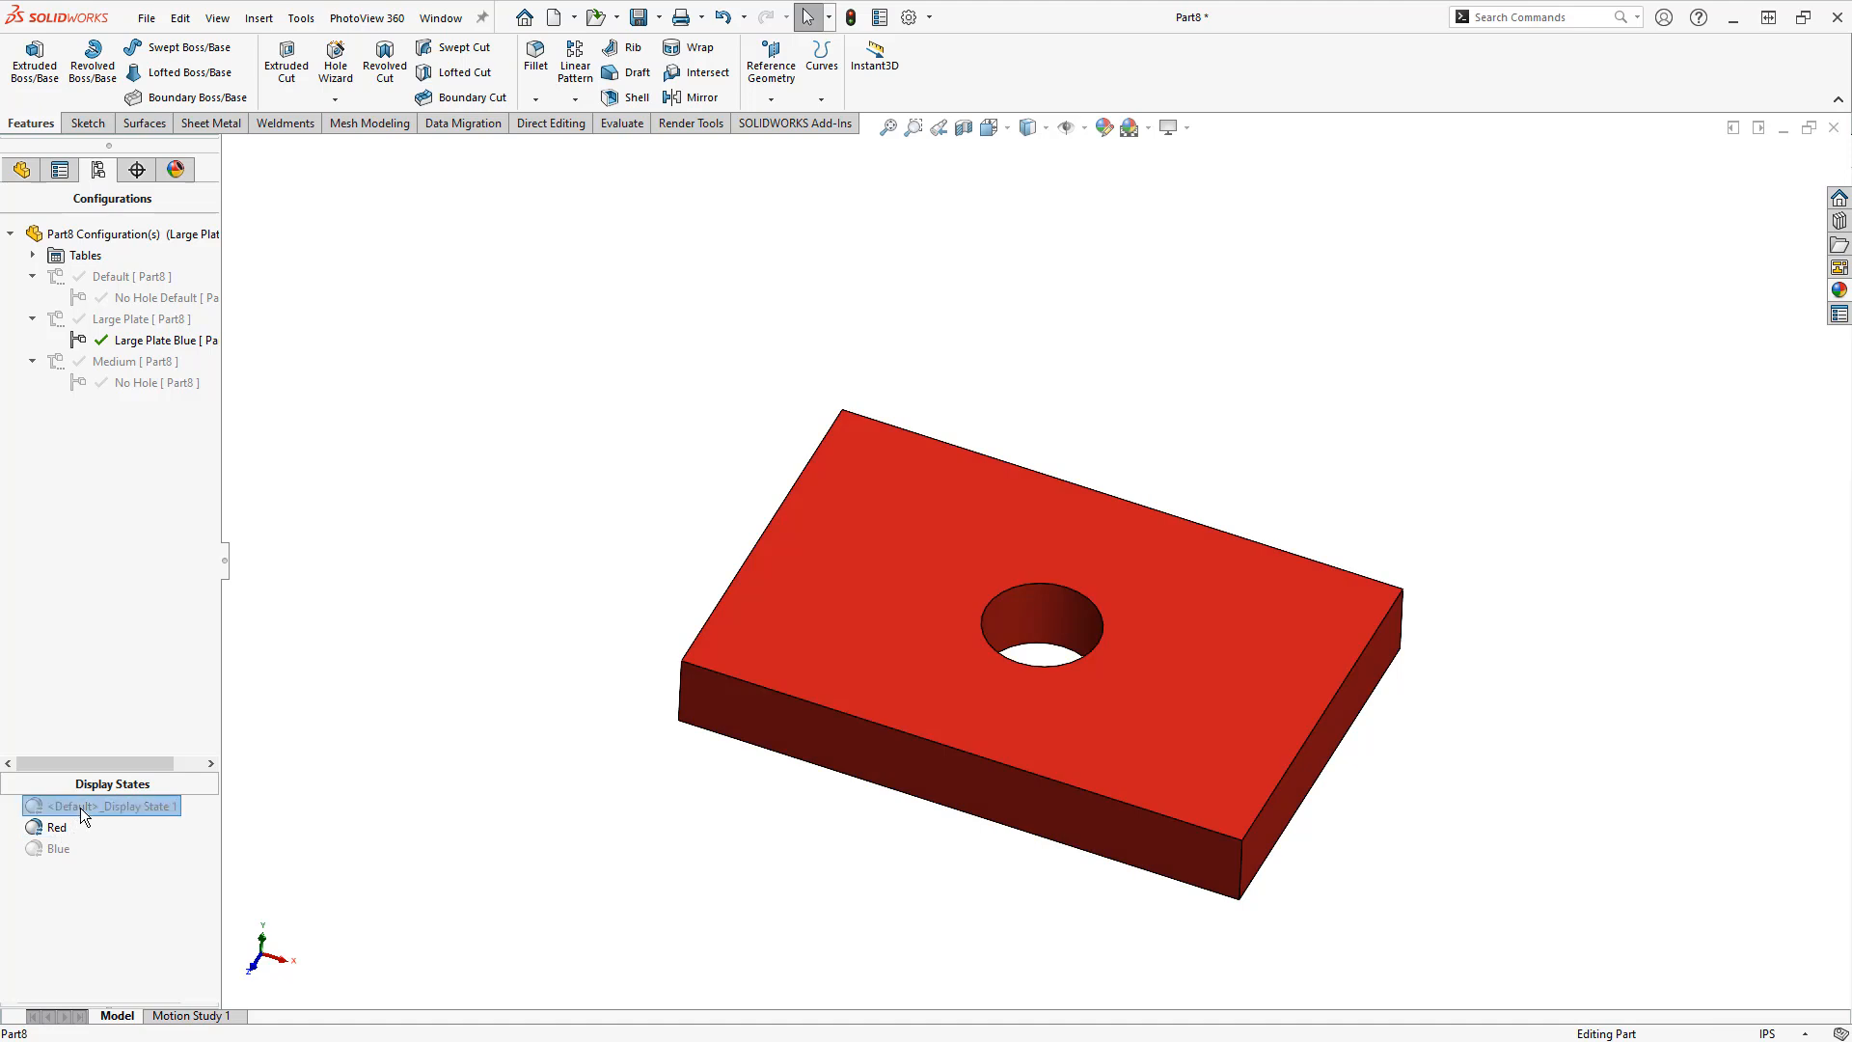
Switch among the Default, Large Plate and Medium configurations to check their color under the default display state, ending on Large Plate
{"action": "left_click", "coordinate": [122, 319]}
{"action": "left_click", "coordinate": [122, 319]}
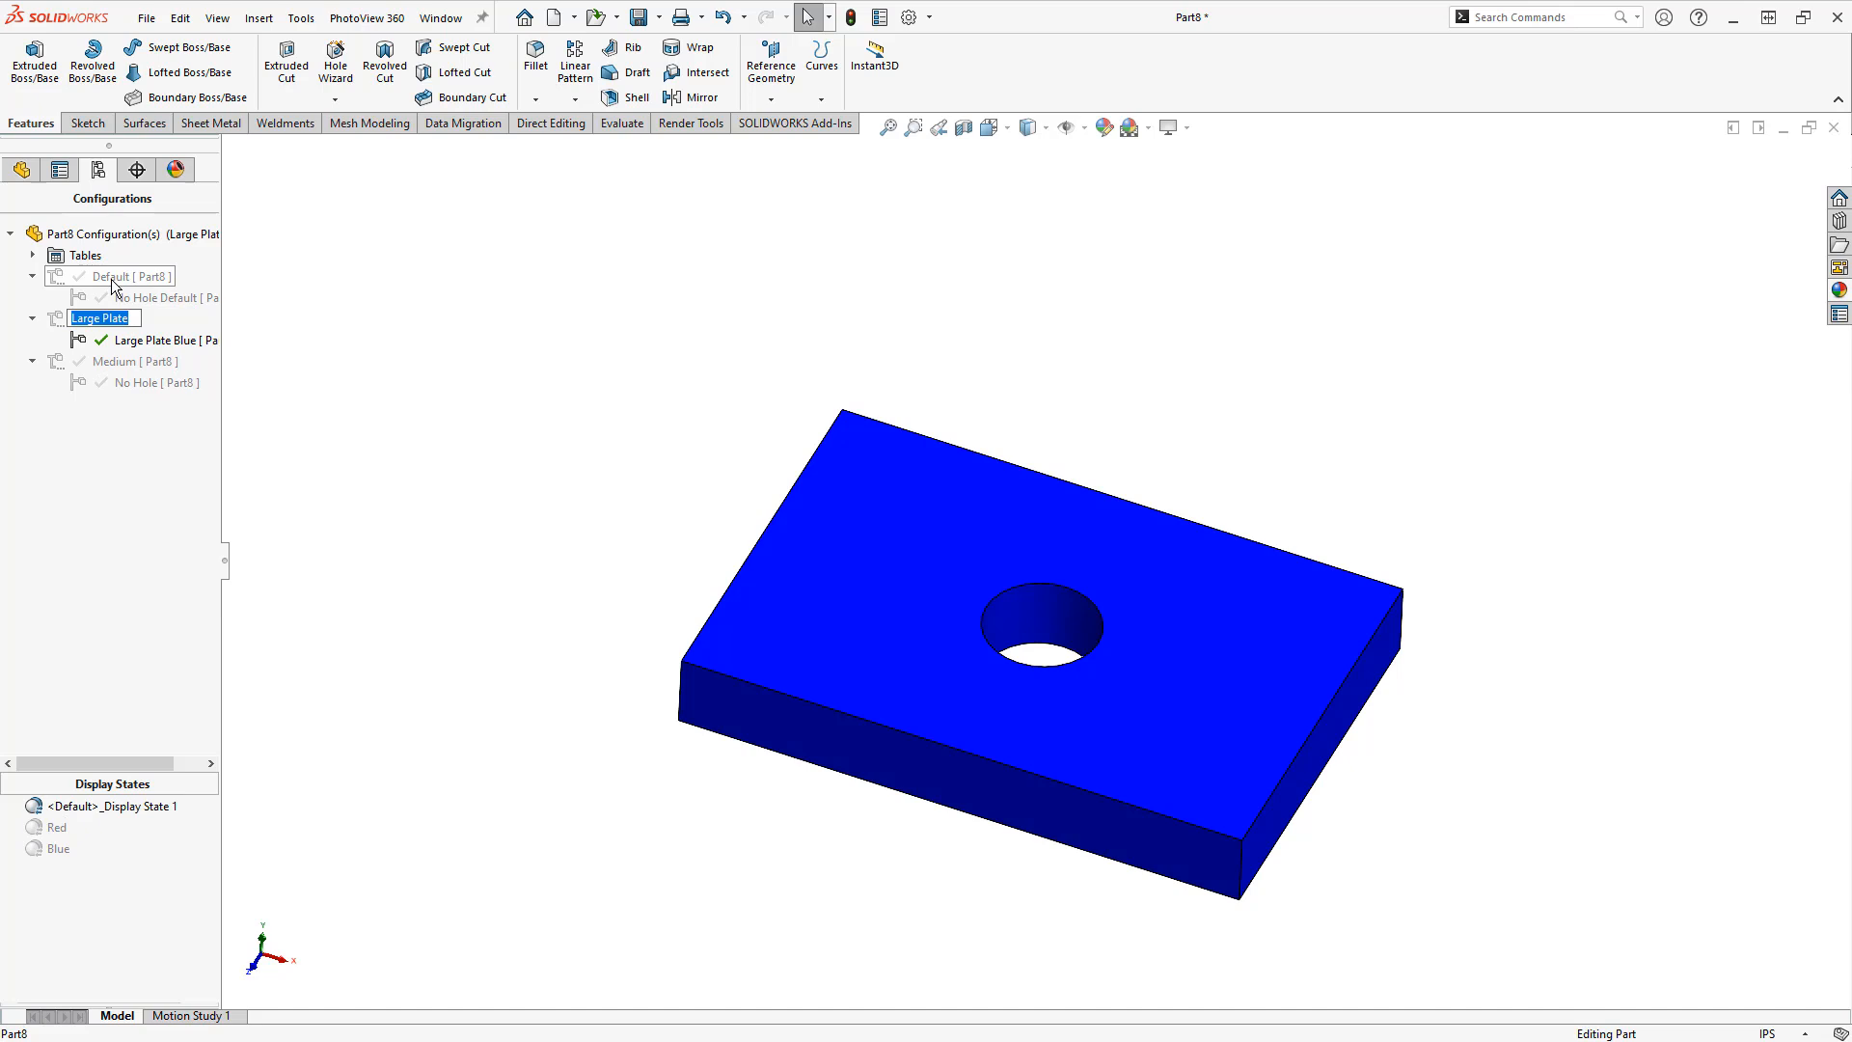
{"action": "double_click", "coordinate": [116, 276]}
{"action": "double_click", "coordinate": [114, 319]}
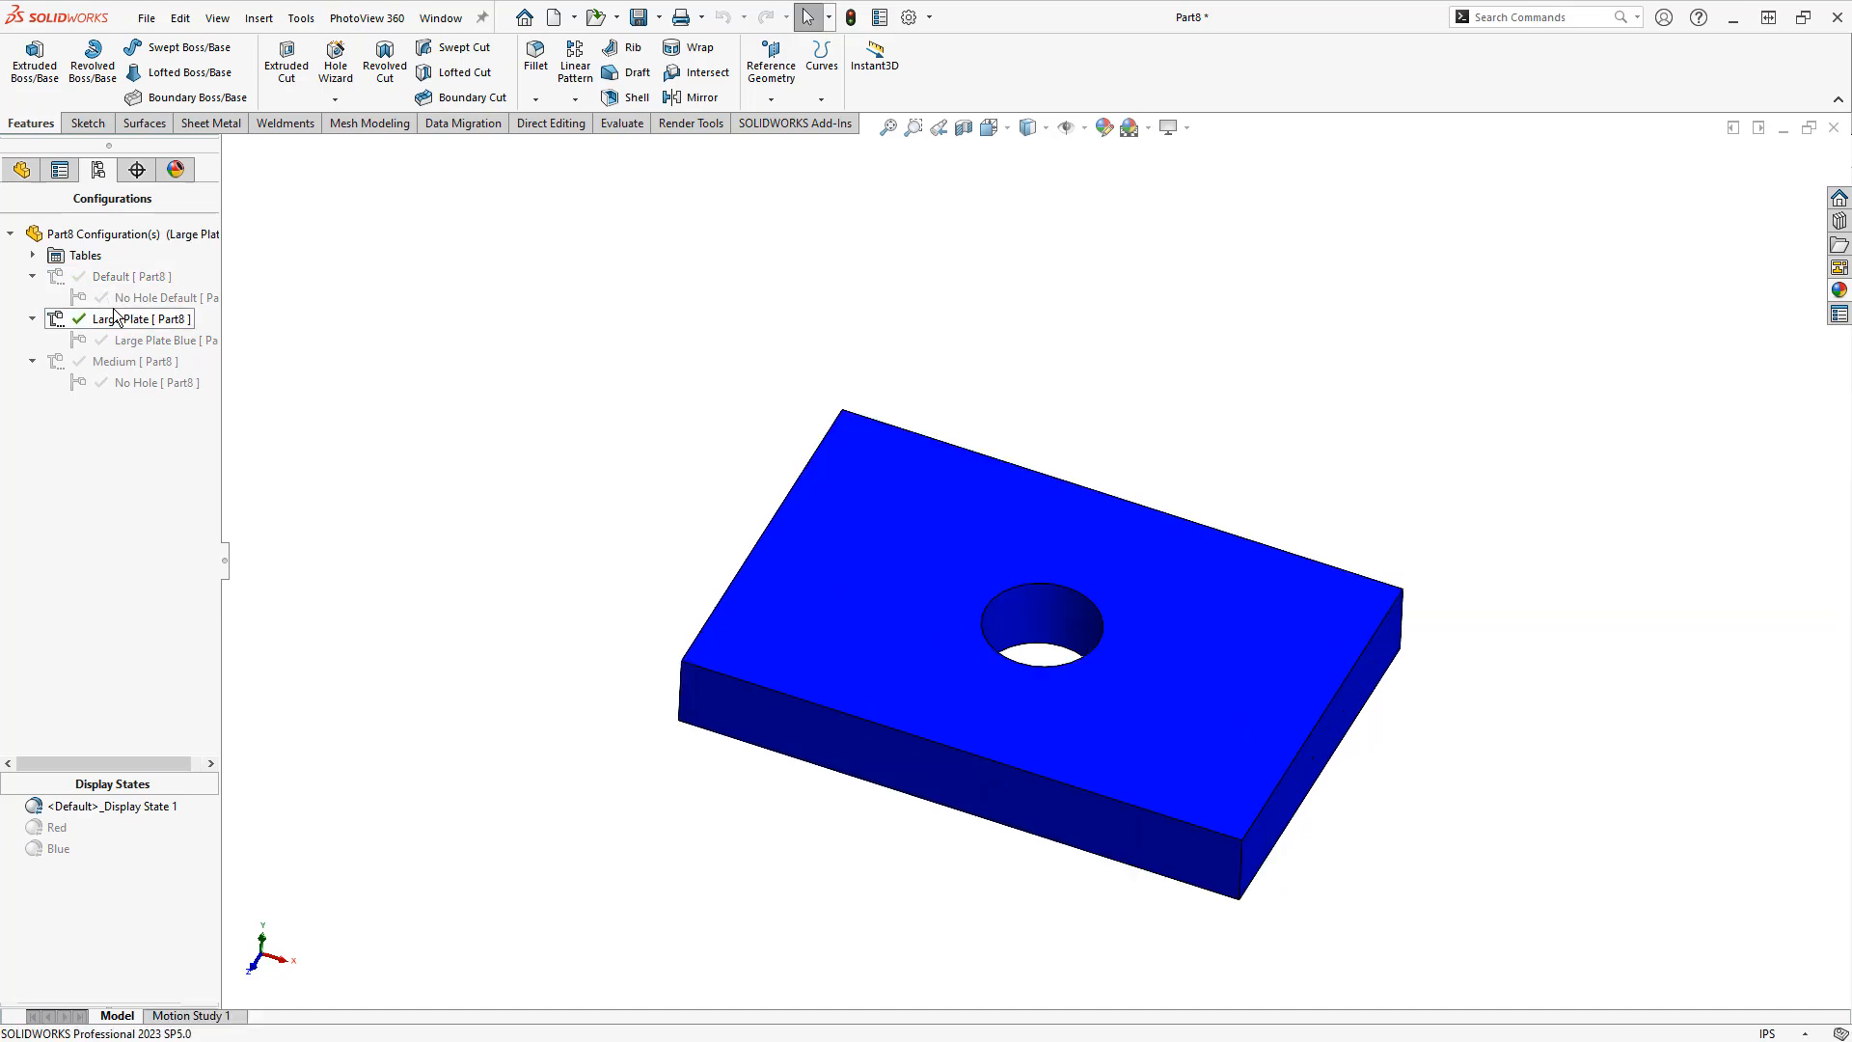
{"action": "double_click", "coordinate": [121, 361]}
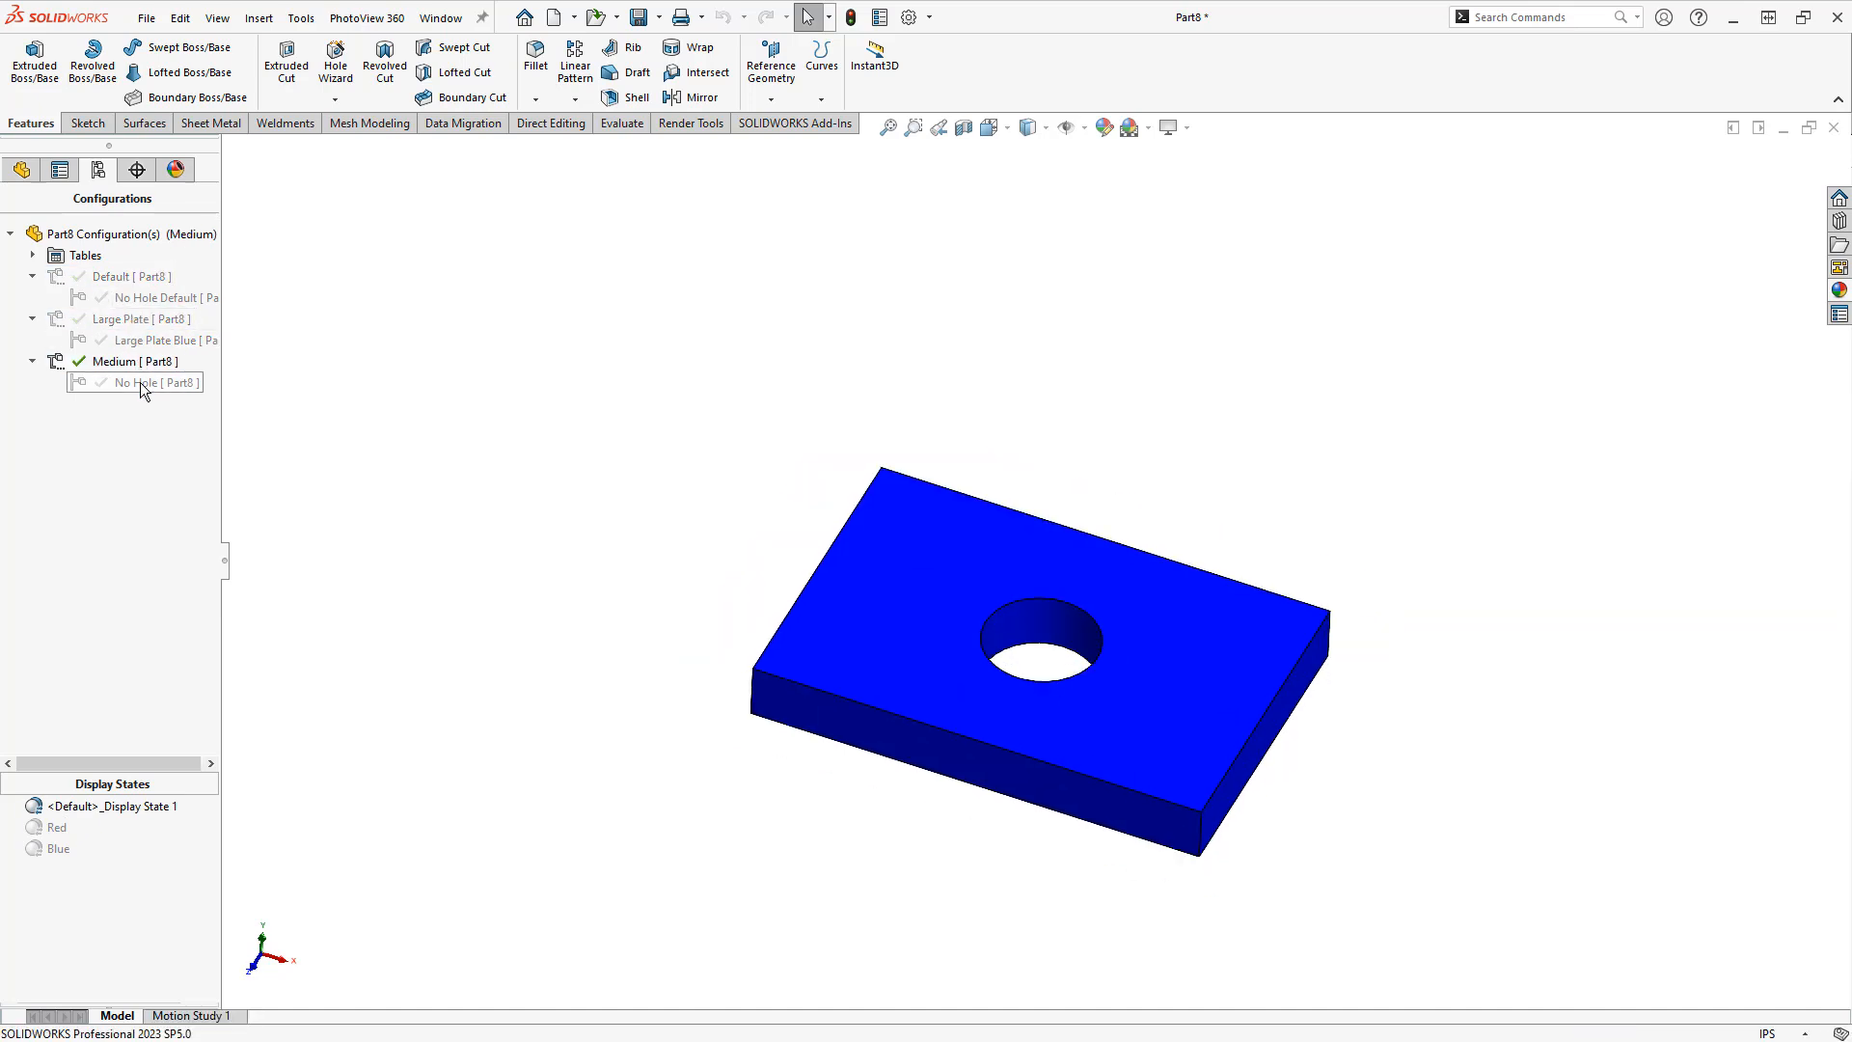
{"action": "double_click", "coordinate": [136, 324]}
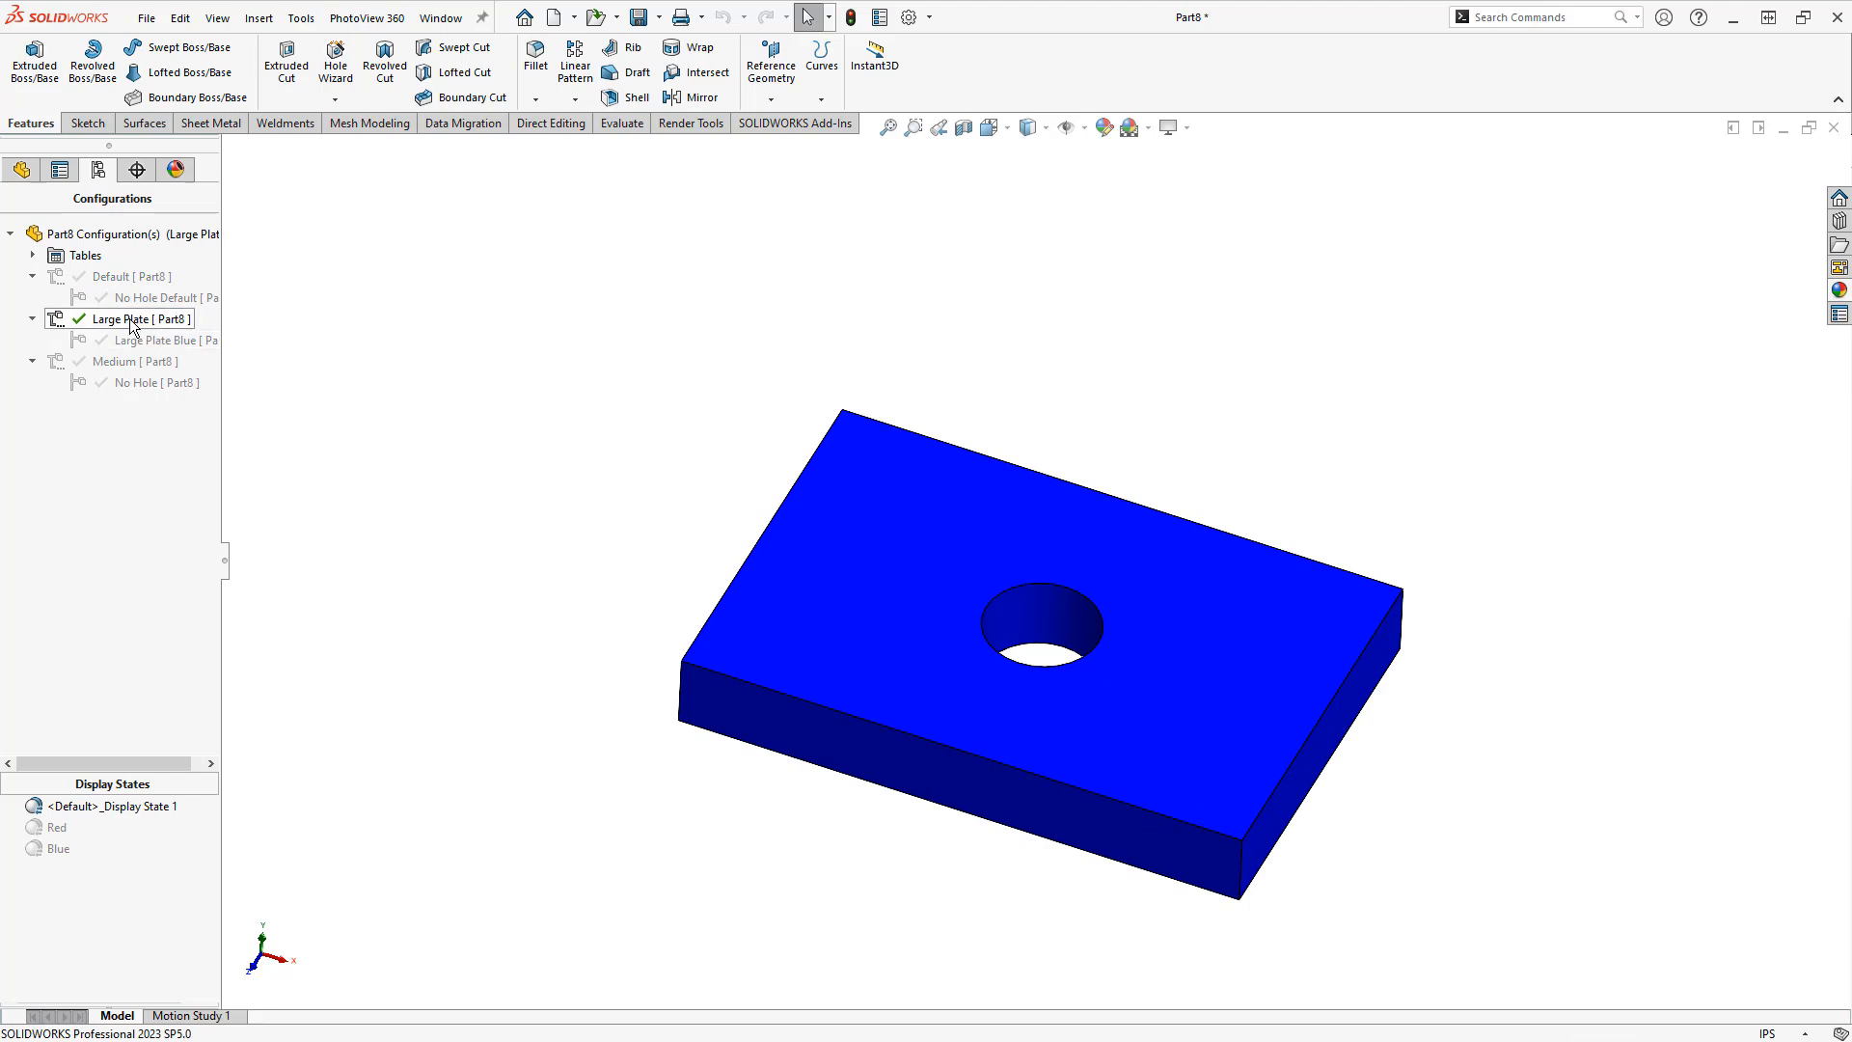
Activate the Red display state and link display states to configurations in its properties
{"action": "left_click", "coordinate": [54, 830]}
{"action": "double_click", "coordinate": [52, 829]}
{"action": "right_click", "coordinate": [52, 830]}
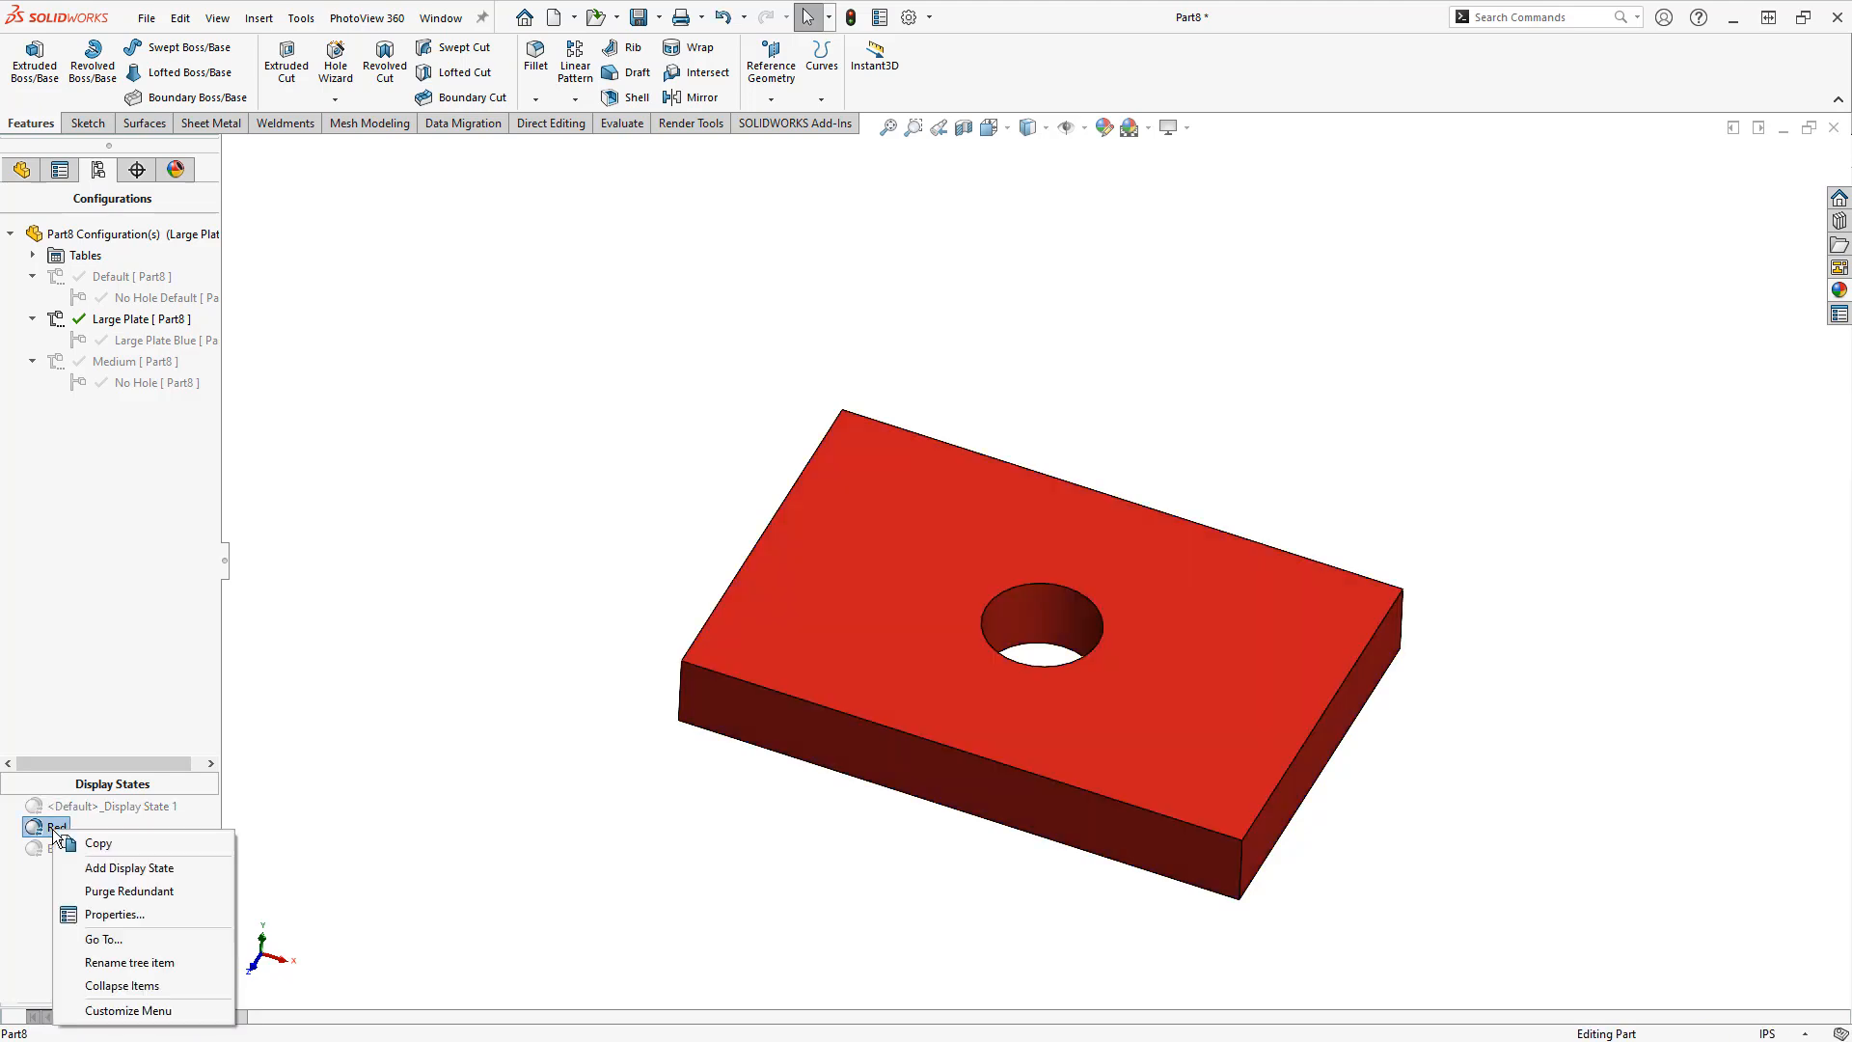
{"action": "left_click", "coordinate": [141, 911]}
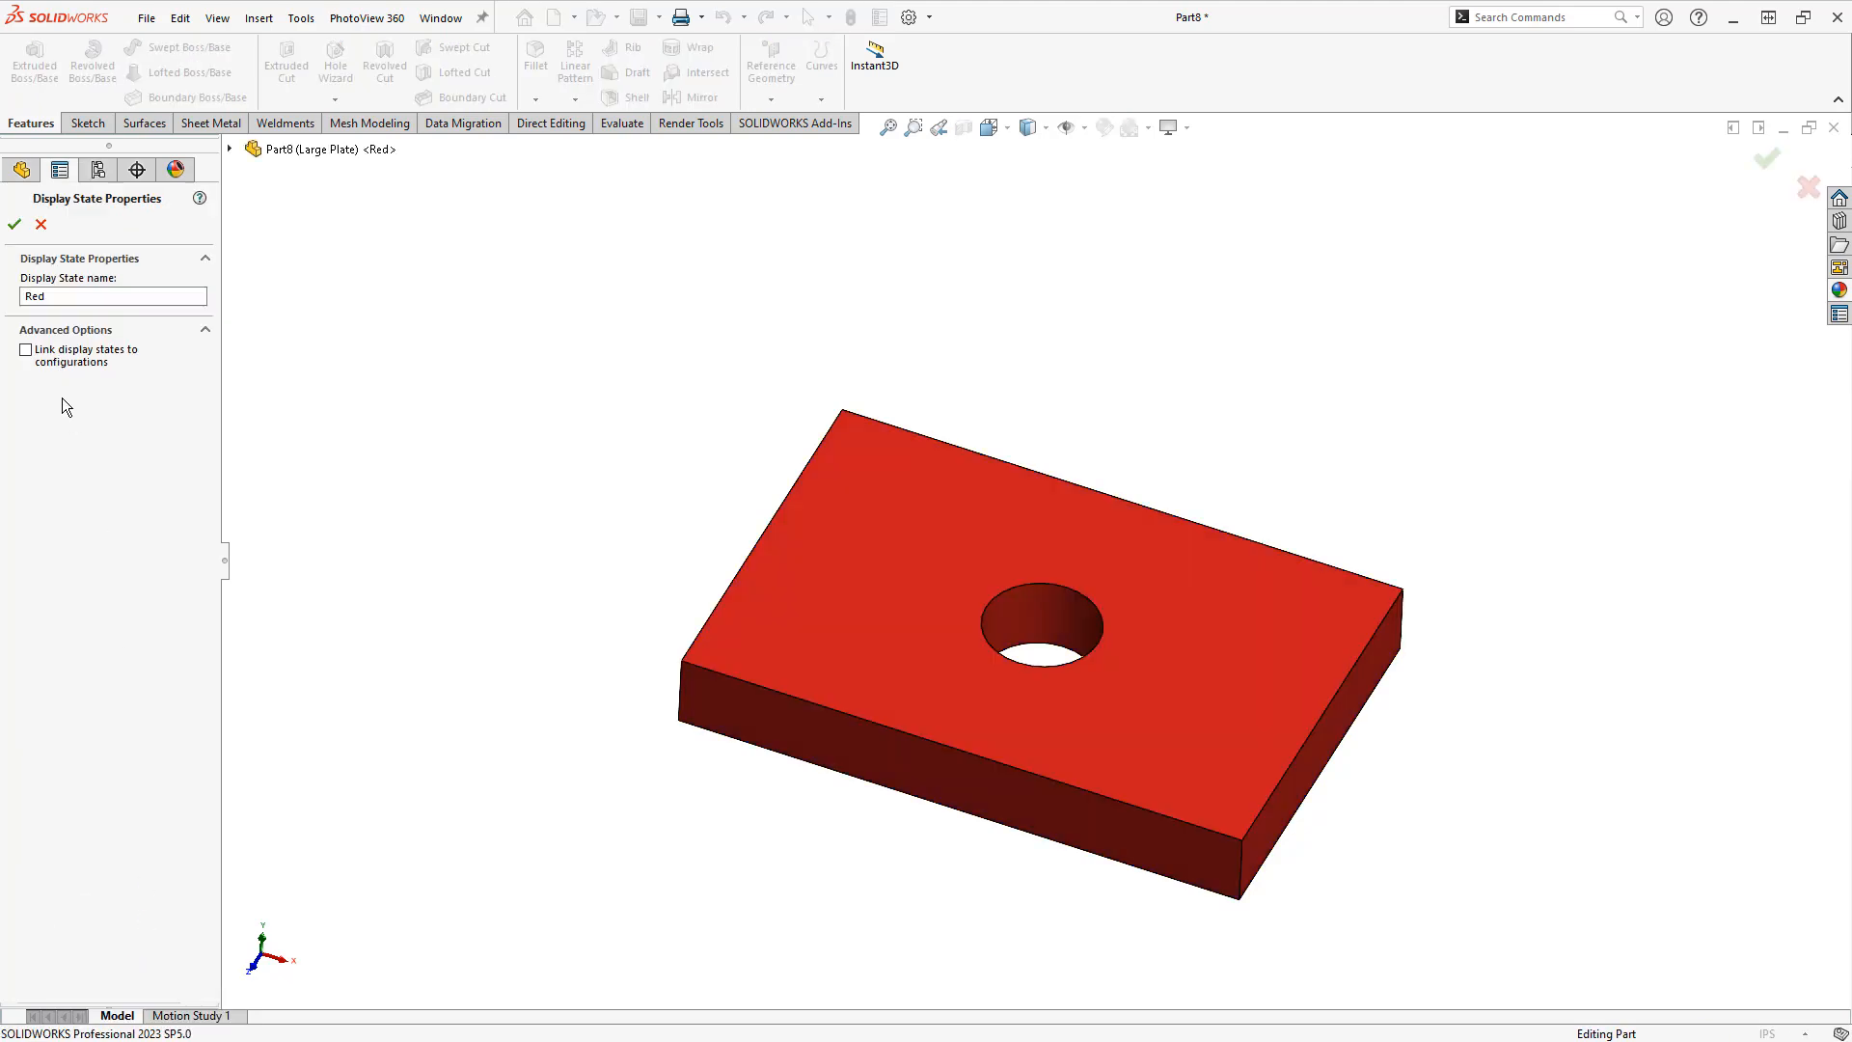
{"action": "left_click", "coordinate": [26, 350]}
{"action": "left_click", "coordinate": [15, 225]}
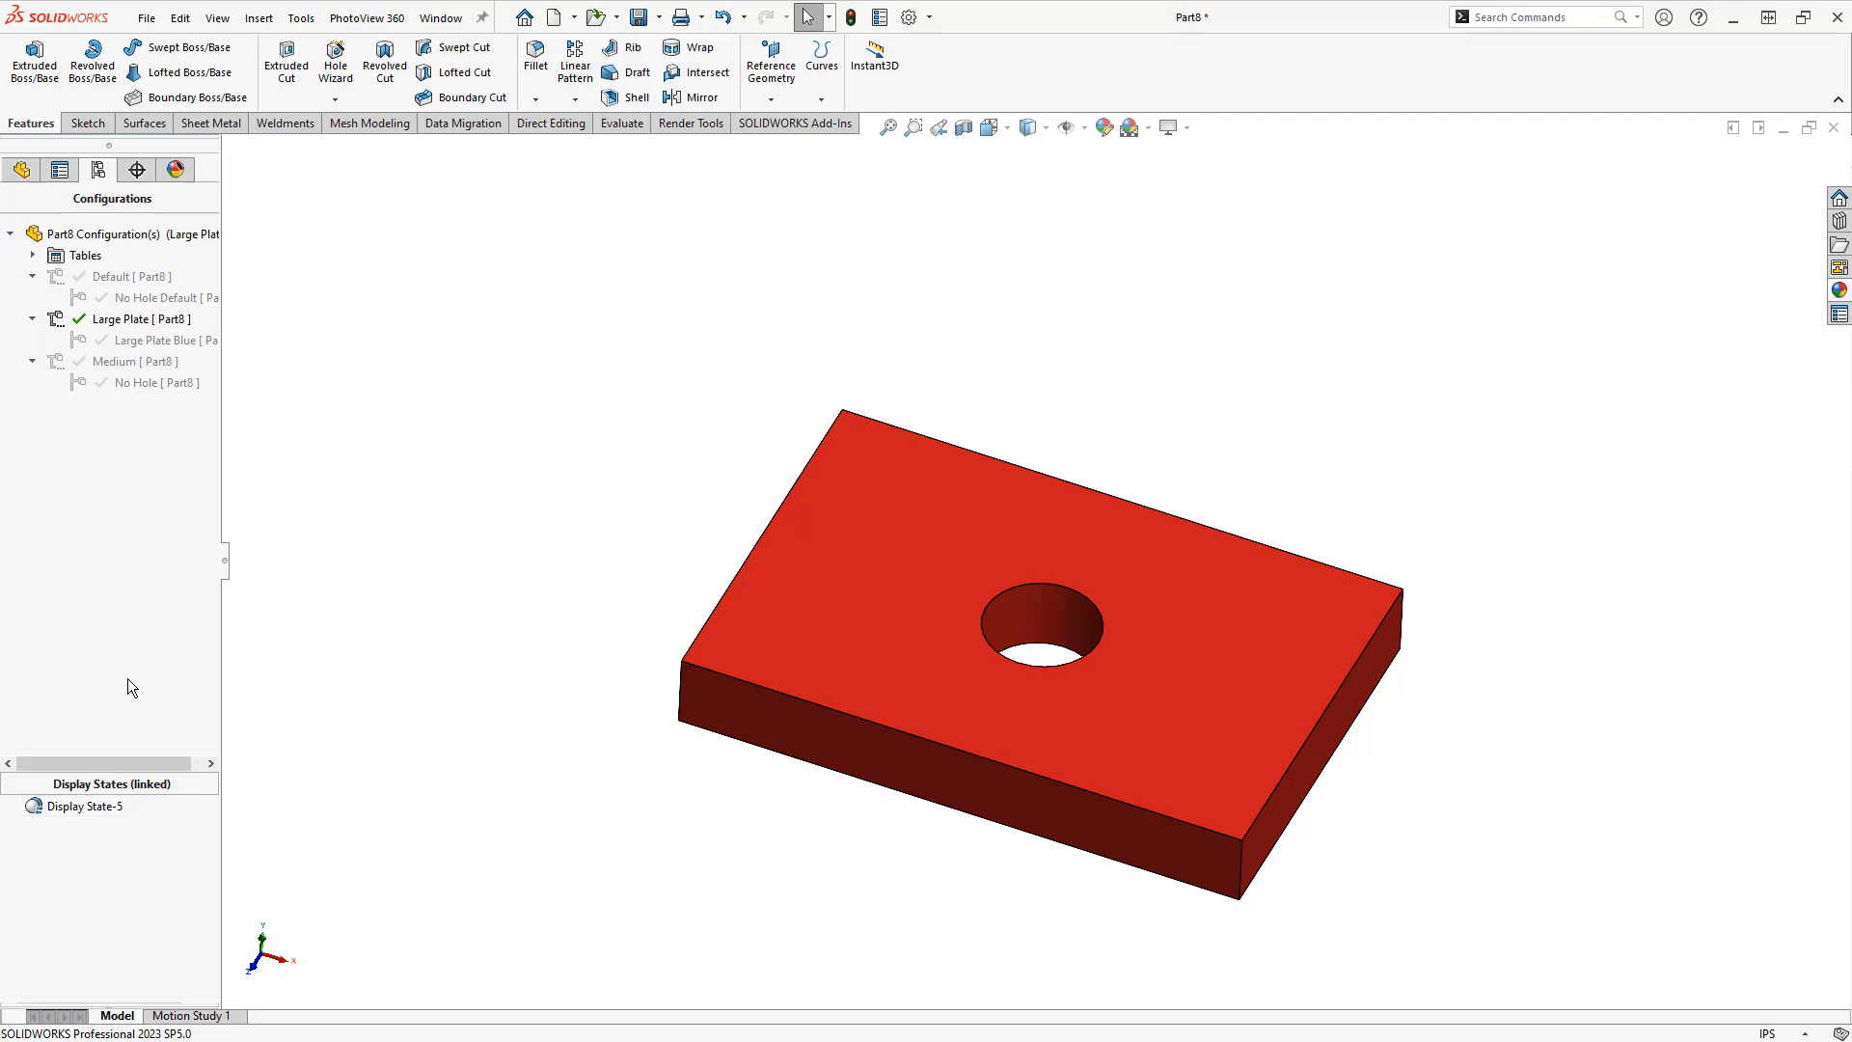
Activate the Default, Large Plate and Medium configurations in turn to check their linked display states, returning to Large Plate
{"action": "double_click", "coordinate": [117, 278]}
{"action": "double_click", "coordinate": [125, 320]}
{"action": "double_click", "coordinate": [130, 362]}
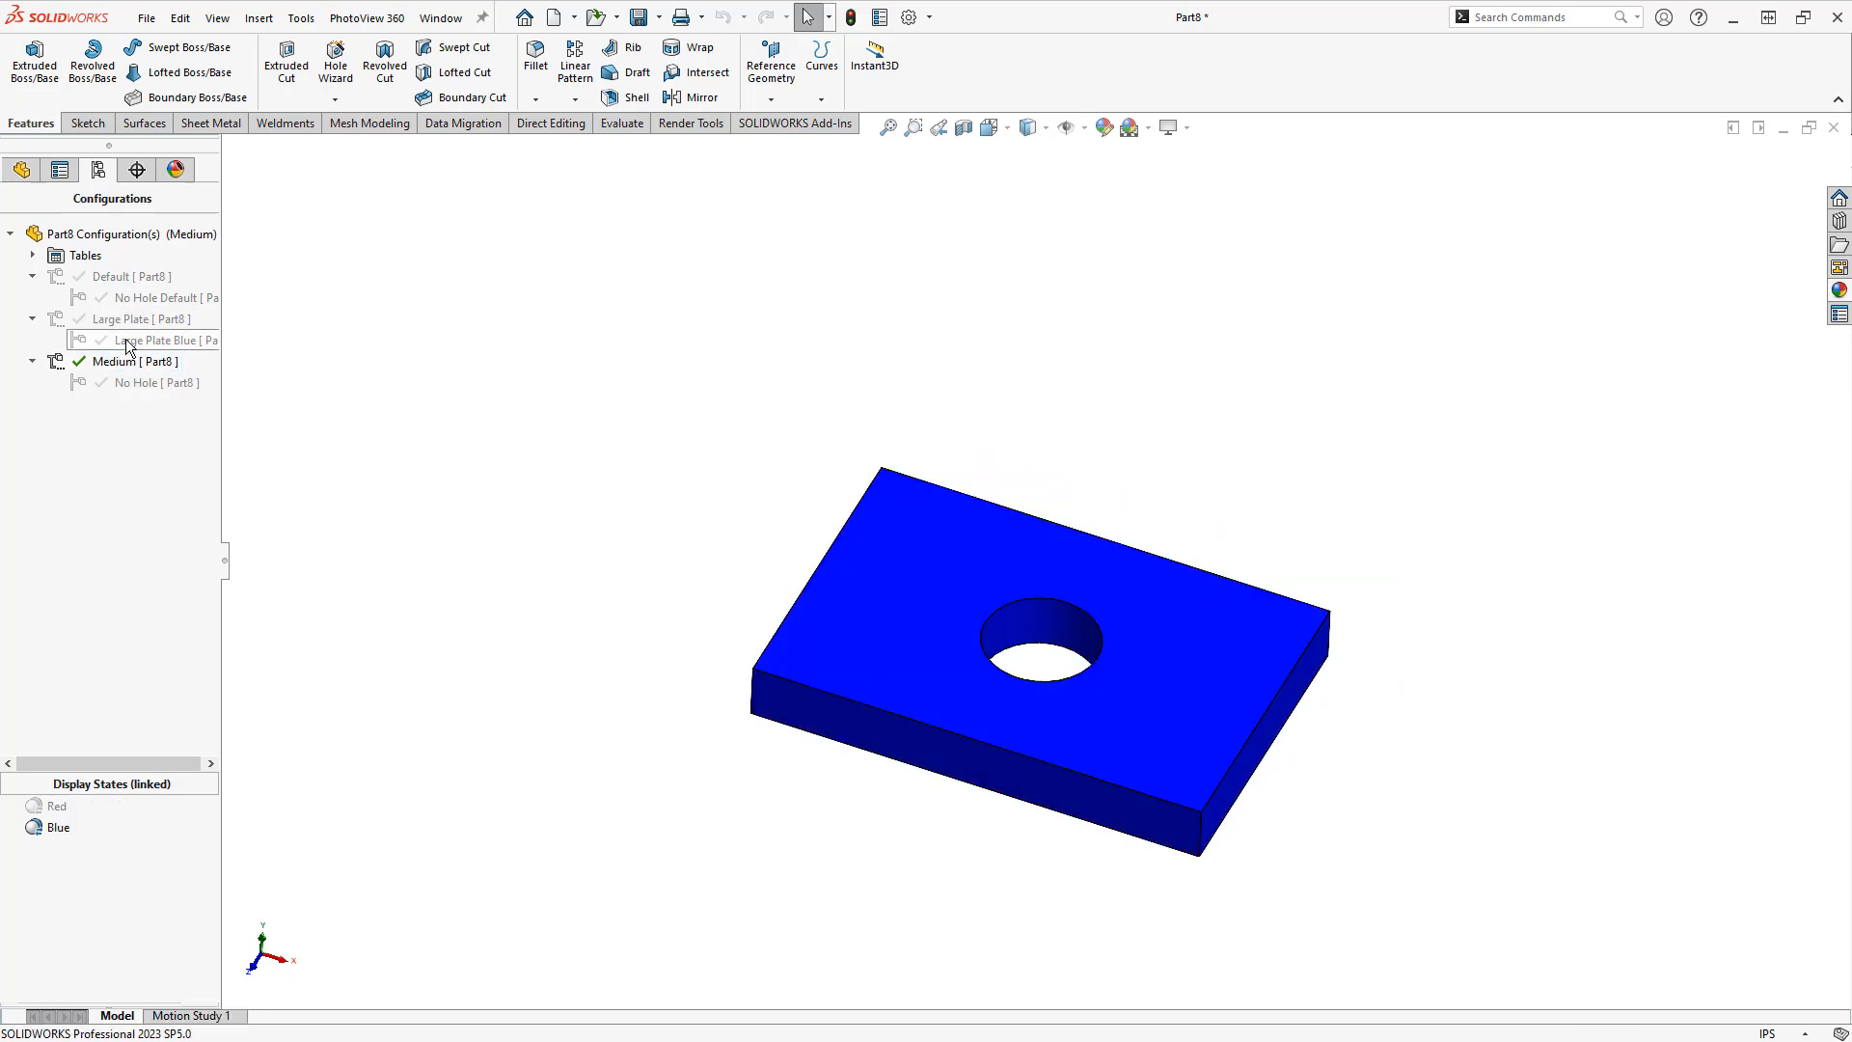
{"action": "left_click", "coordinate": [60, 808]}
{"action": "double_click", "coordinate": [108, 318]}
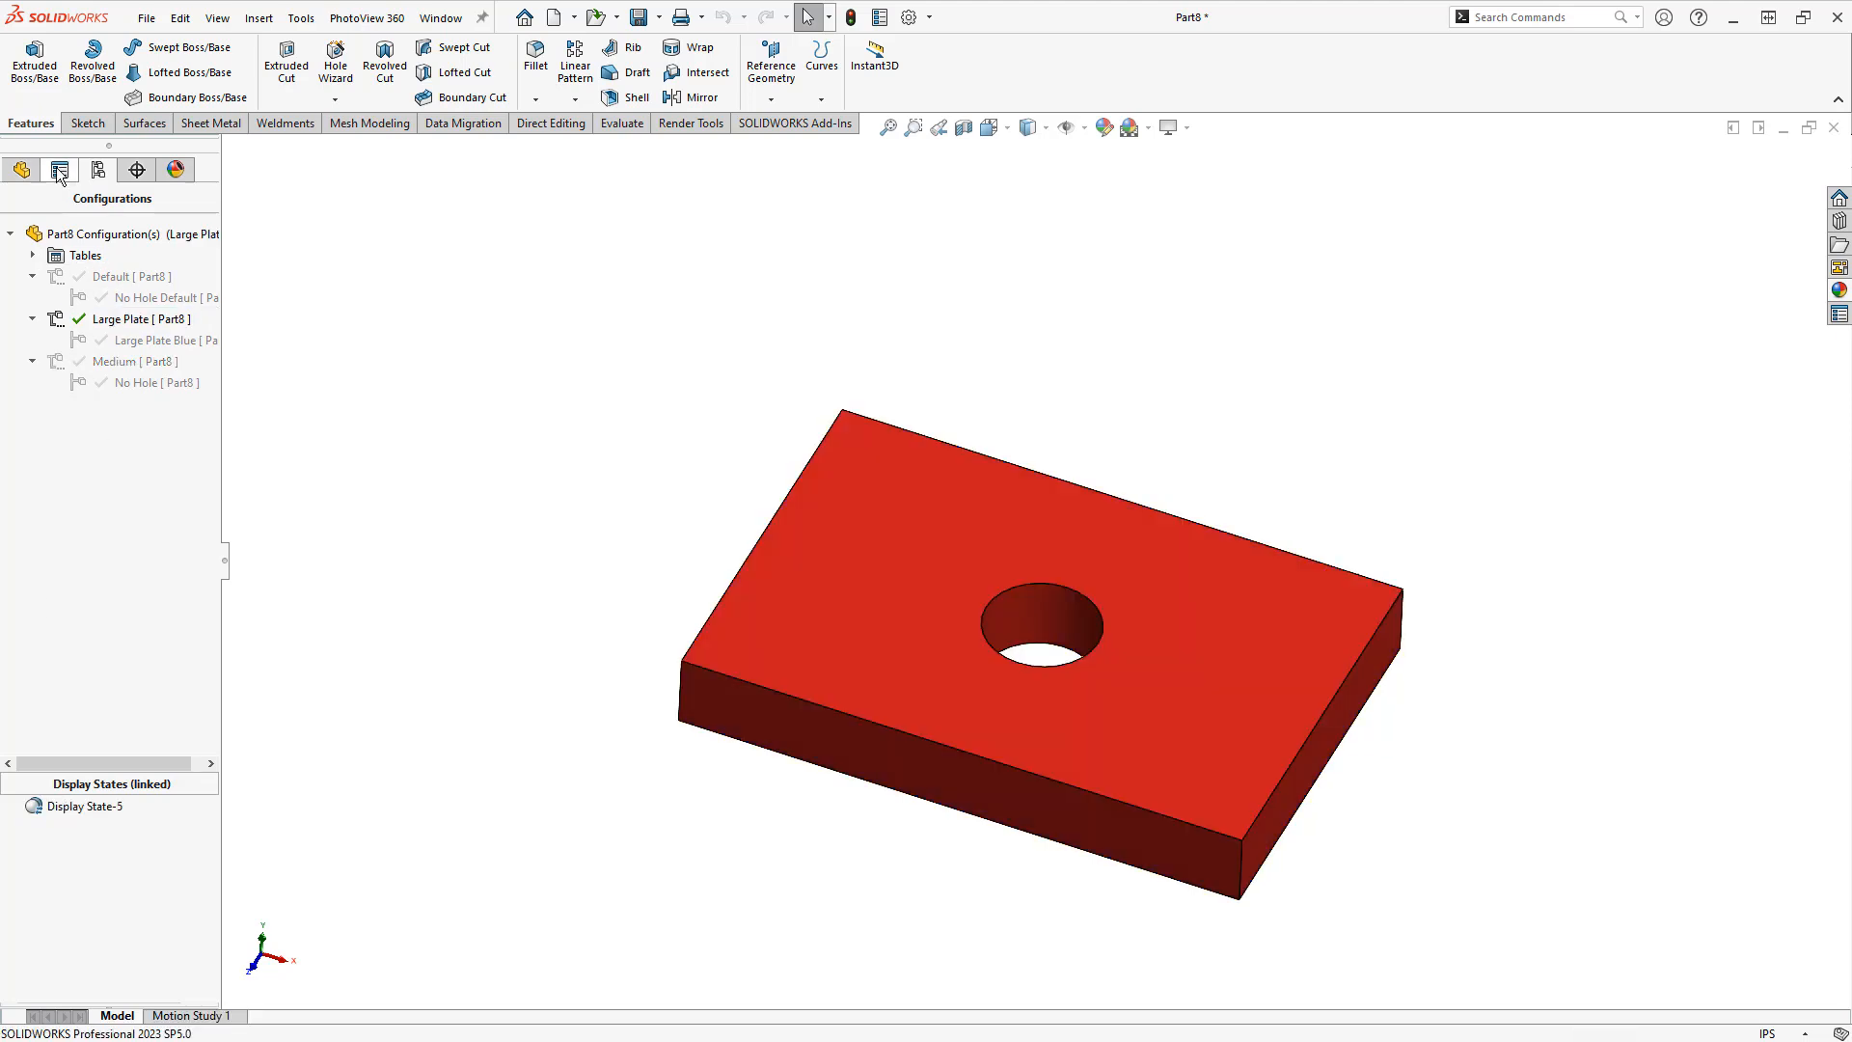
Show the display settings beside the feature tree and set the Large Plate configuration's solid body to Wireframe
{"action": "left_click", "coordinate": [21, 170]}
{"action": "left_click", "coordinate": [207, 169]}
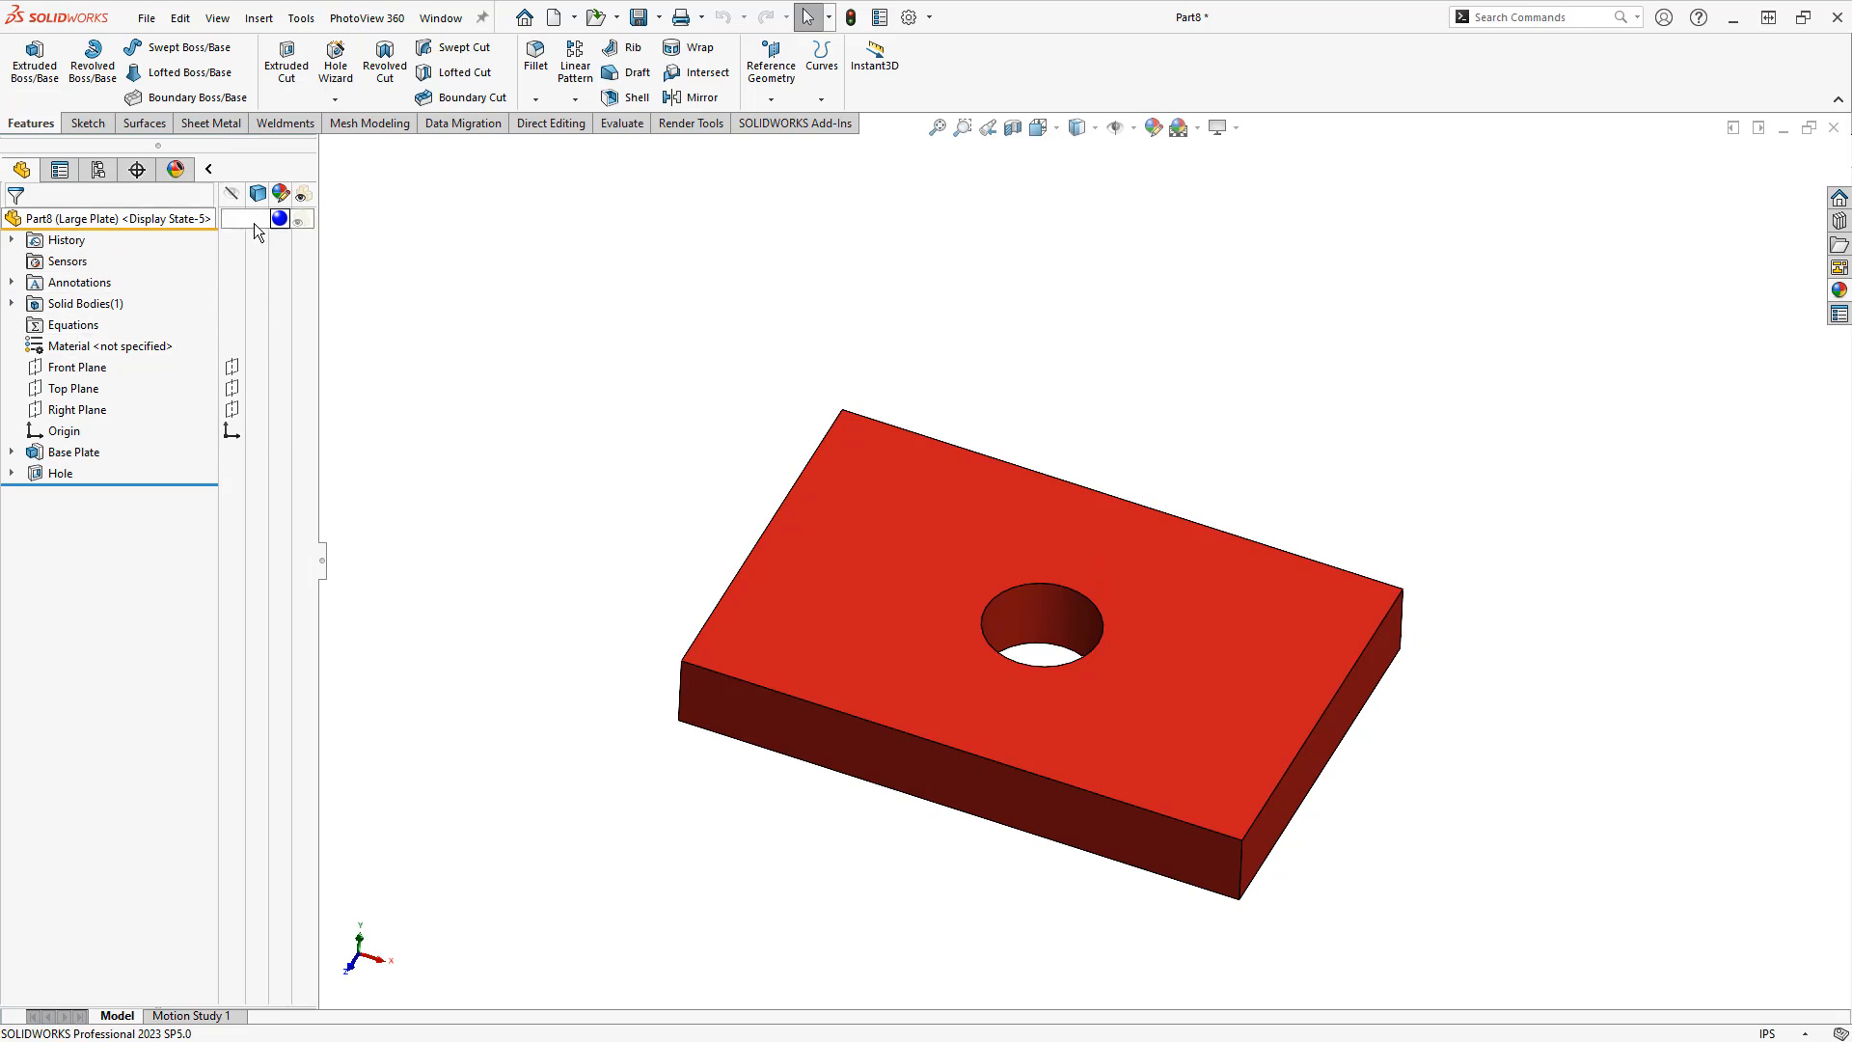
{"action": "left_click", "coordinate": [11, 304]}
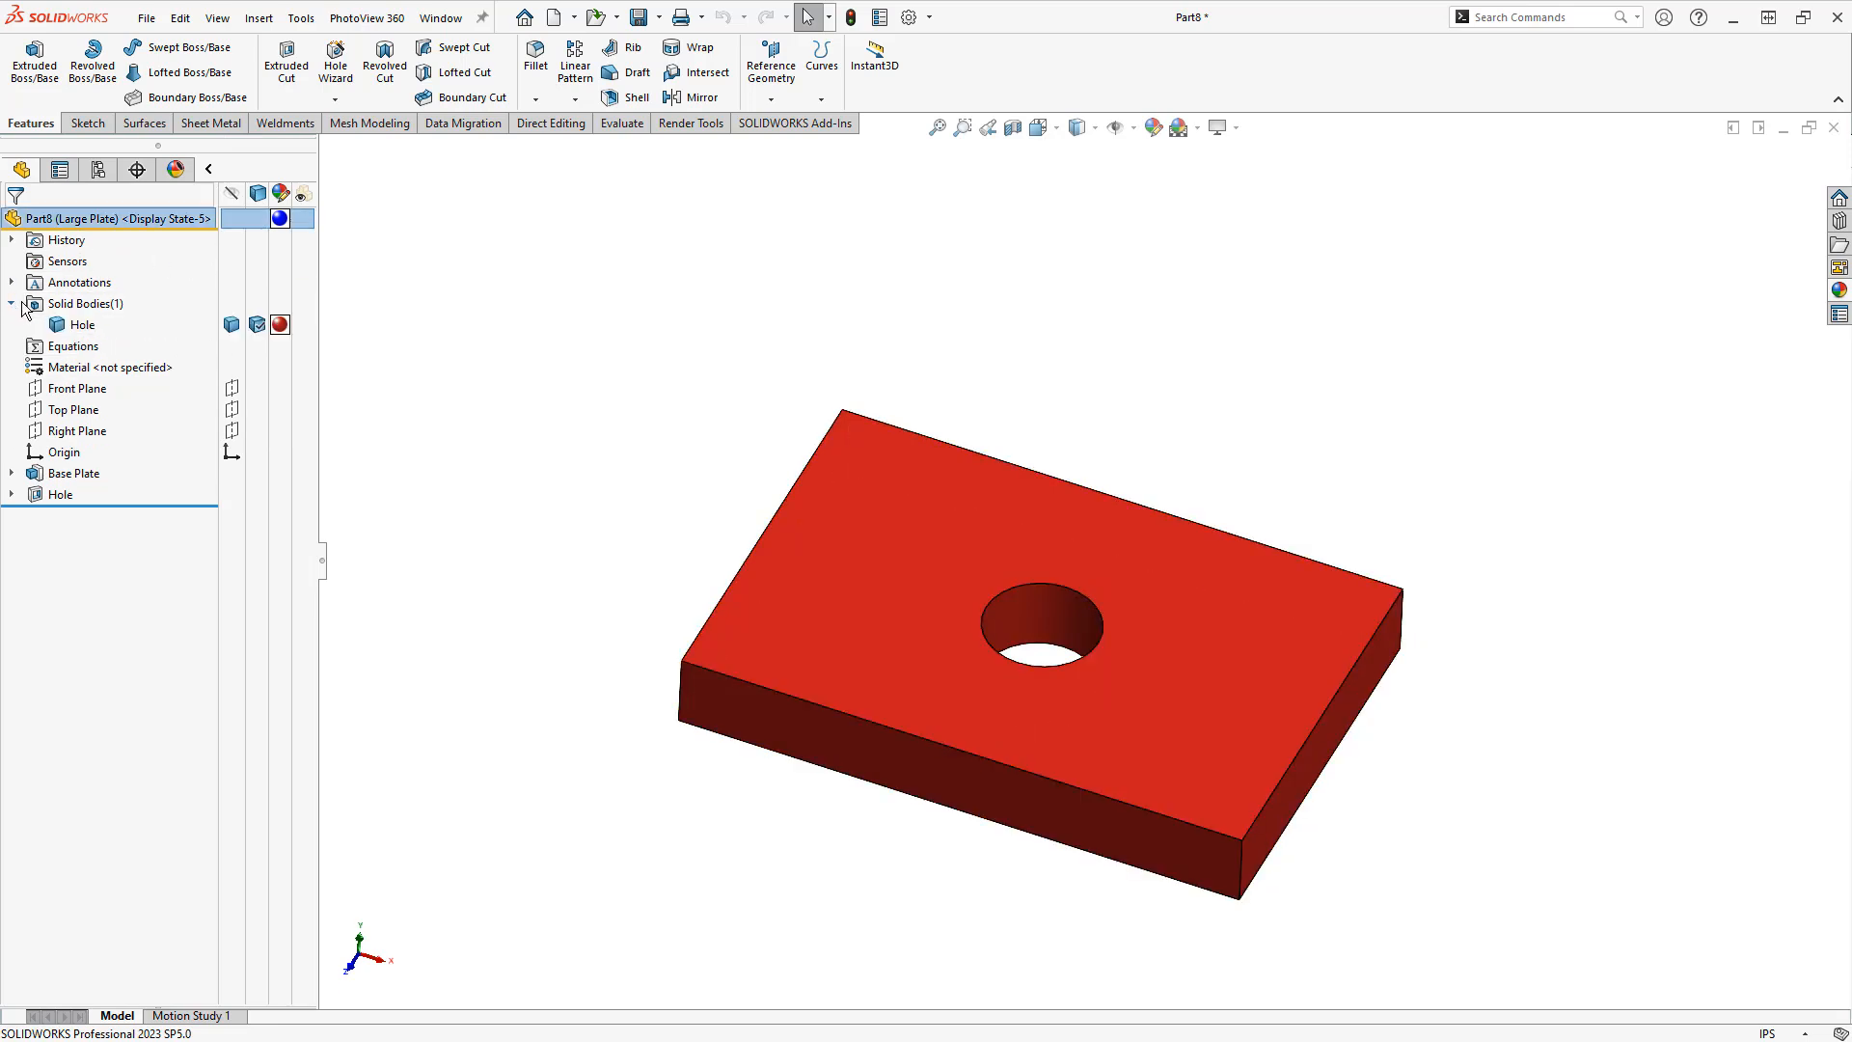
{"action": "left_click", "coordinate": [269, 328]}
{"action": "left_click", "coordinate": [307, 339]}
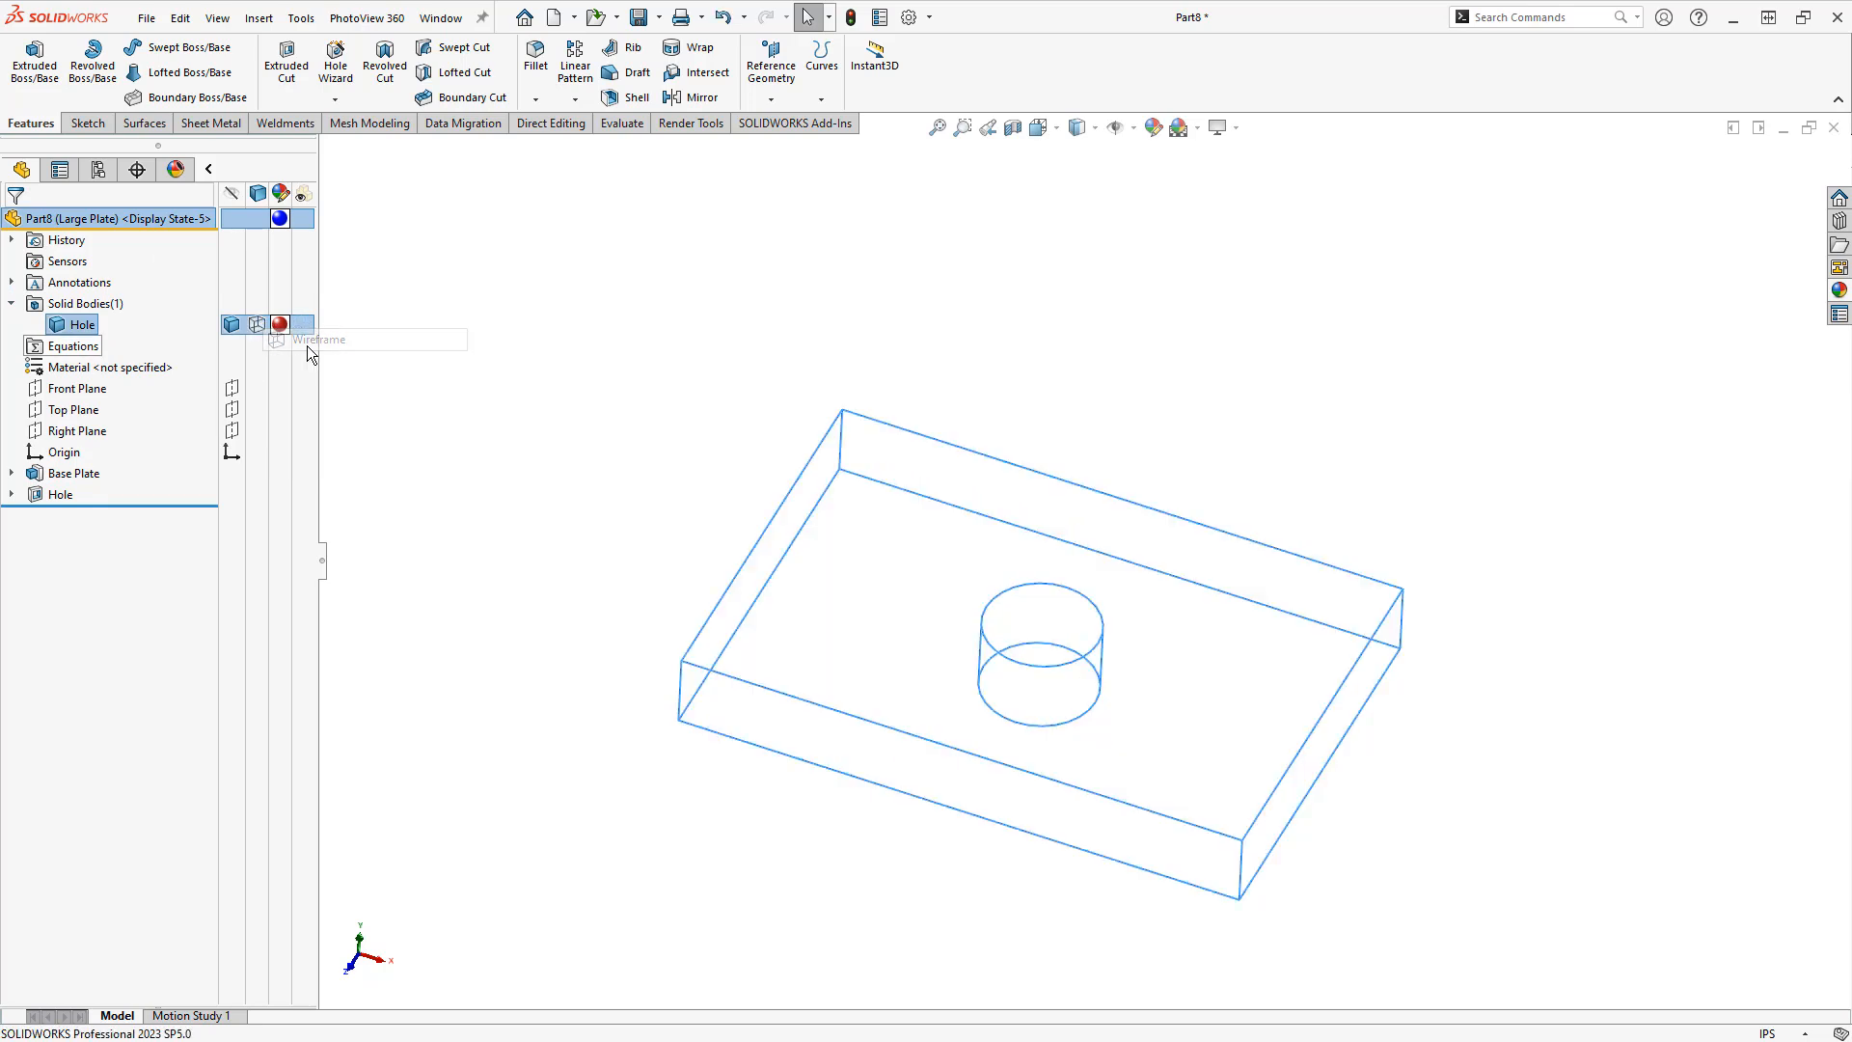
Cycle through the Default, Large Plate, Large Plate Blue and Medium configurations to compare their display styles, ending on Medium
{"action": "left_click", "coordinate": [97, 170]}
{"action": "left_click", "coordinate": [136, 276]}
{"action": "double_click", "coordinate": [136, 276]}
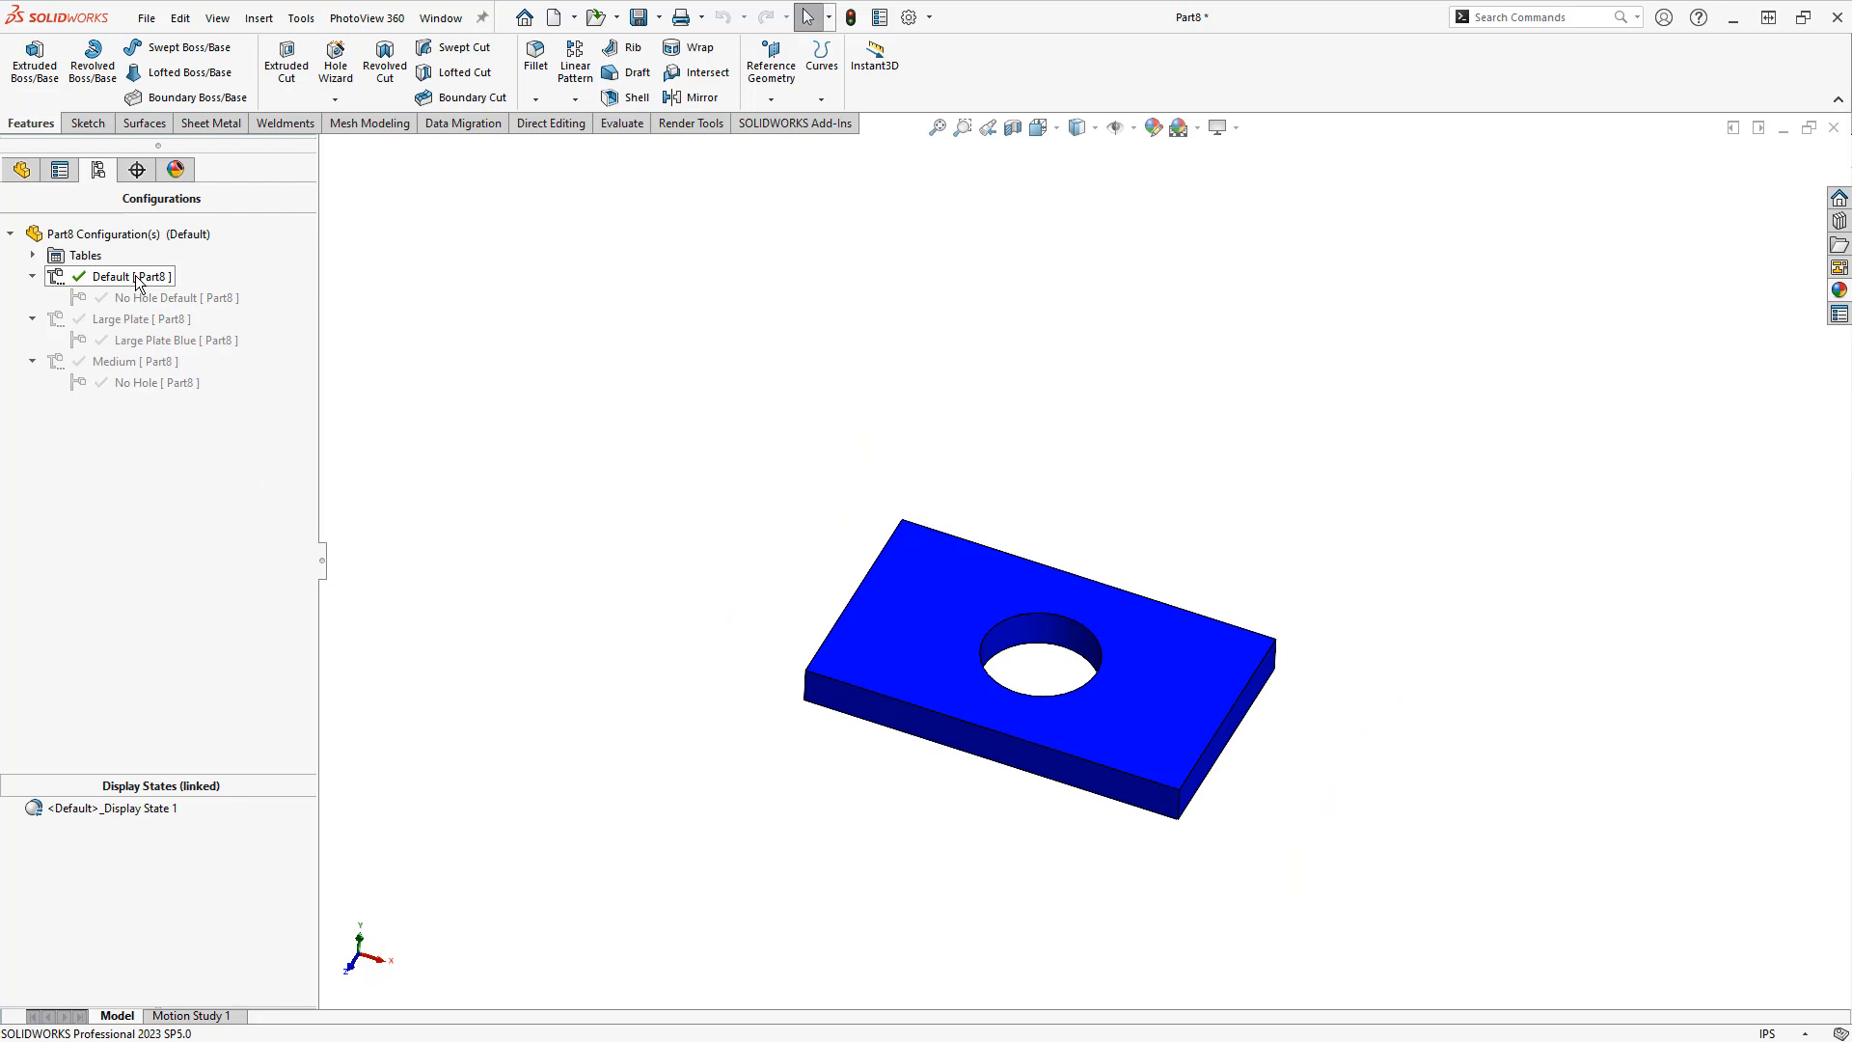
{"action": "double_click", "coordinate": [134, 323]}
{"action": "double_click", "coordinate": [131, 344]}
{"action": "double_click", "coordinate": [135, 363]}
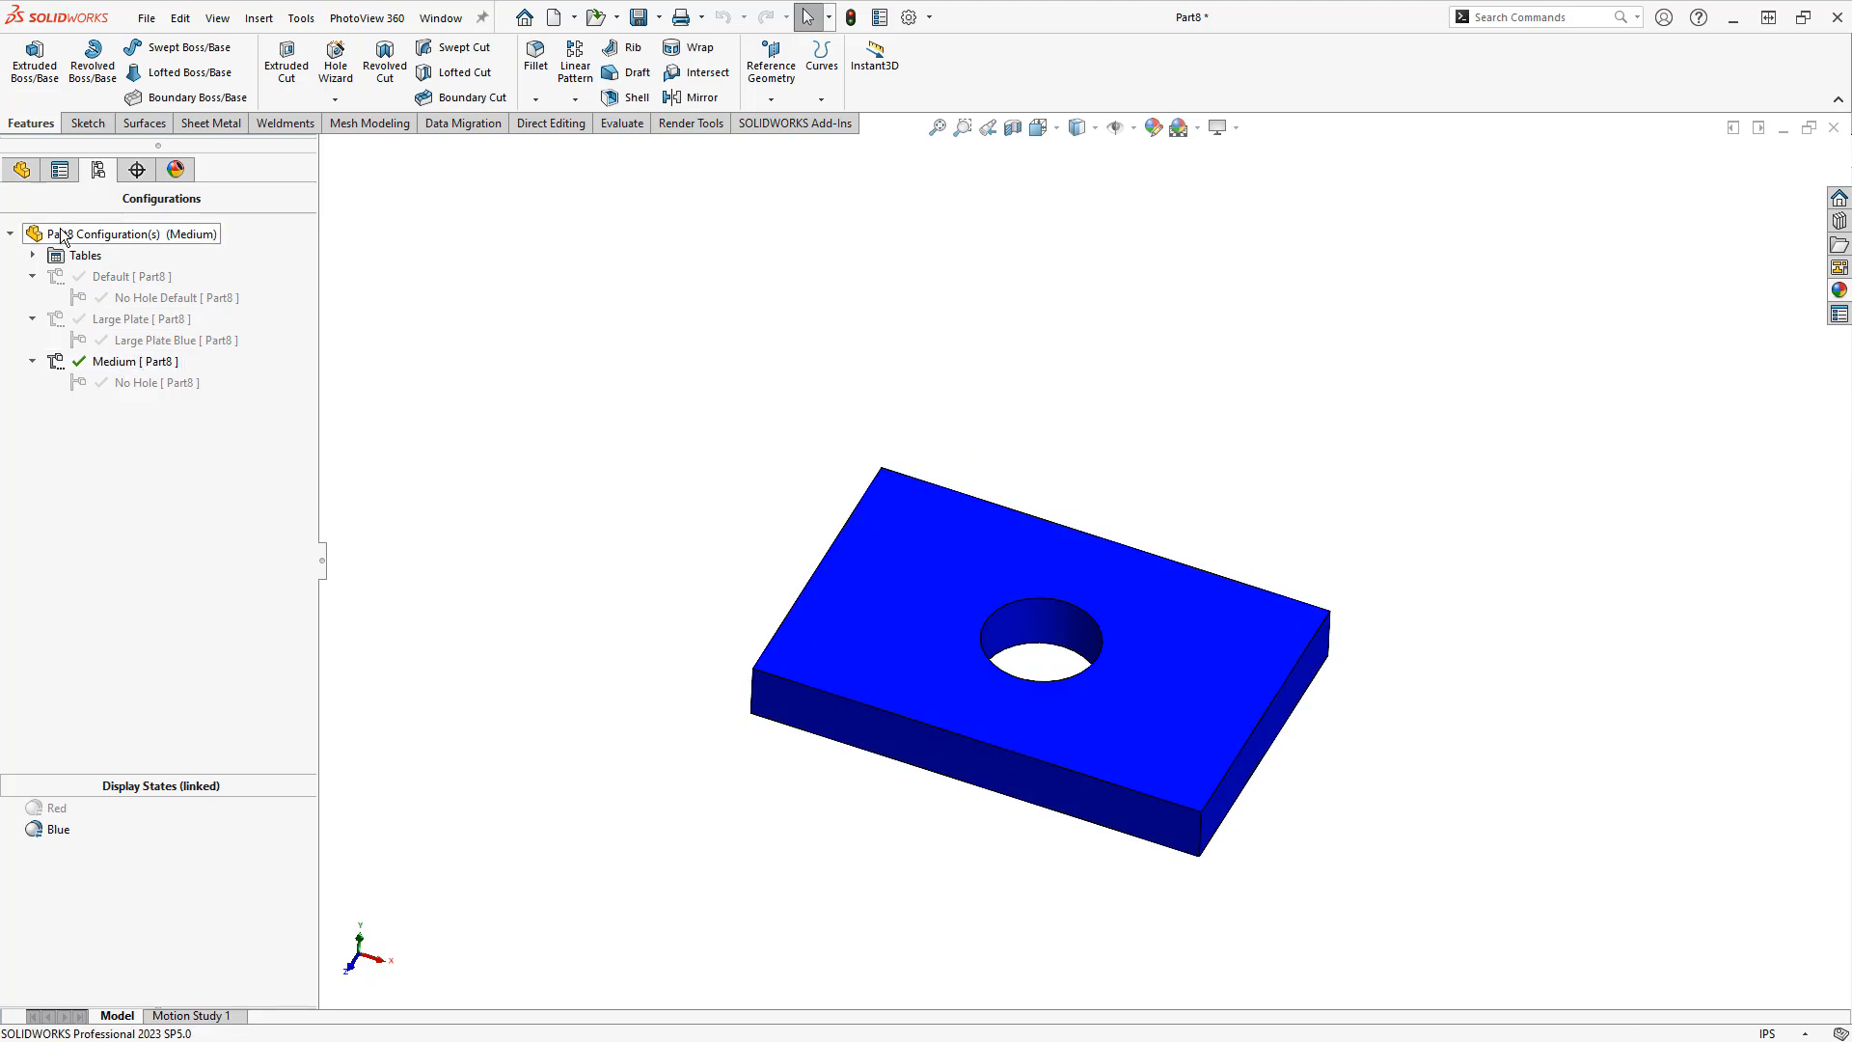
Return to the feature tree and create a new part from the Part_INCH template
{"action": "left_click", "coordinate": [21, 170]}
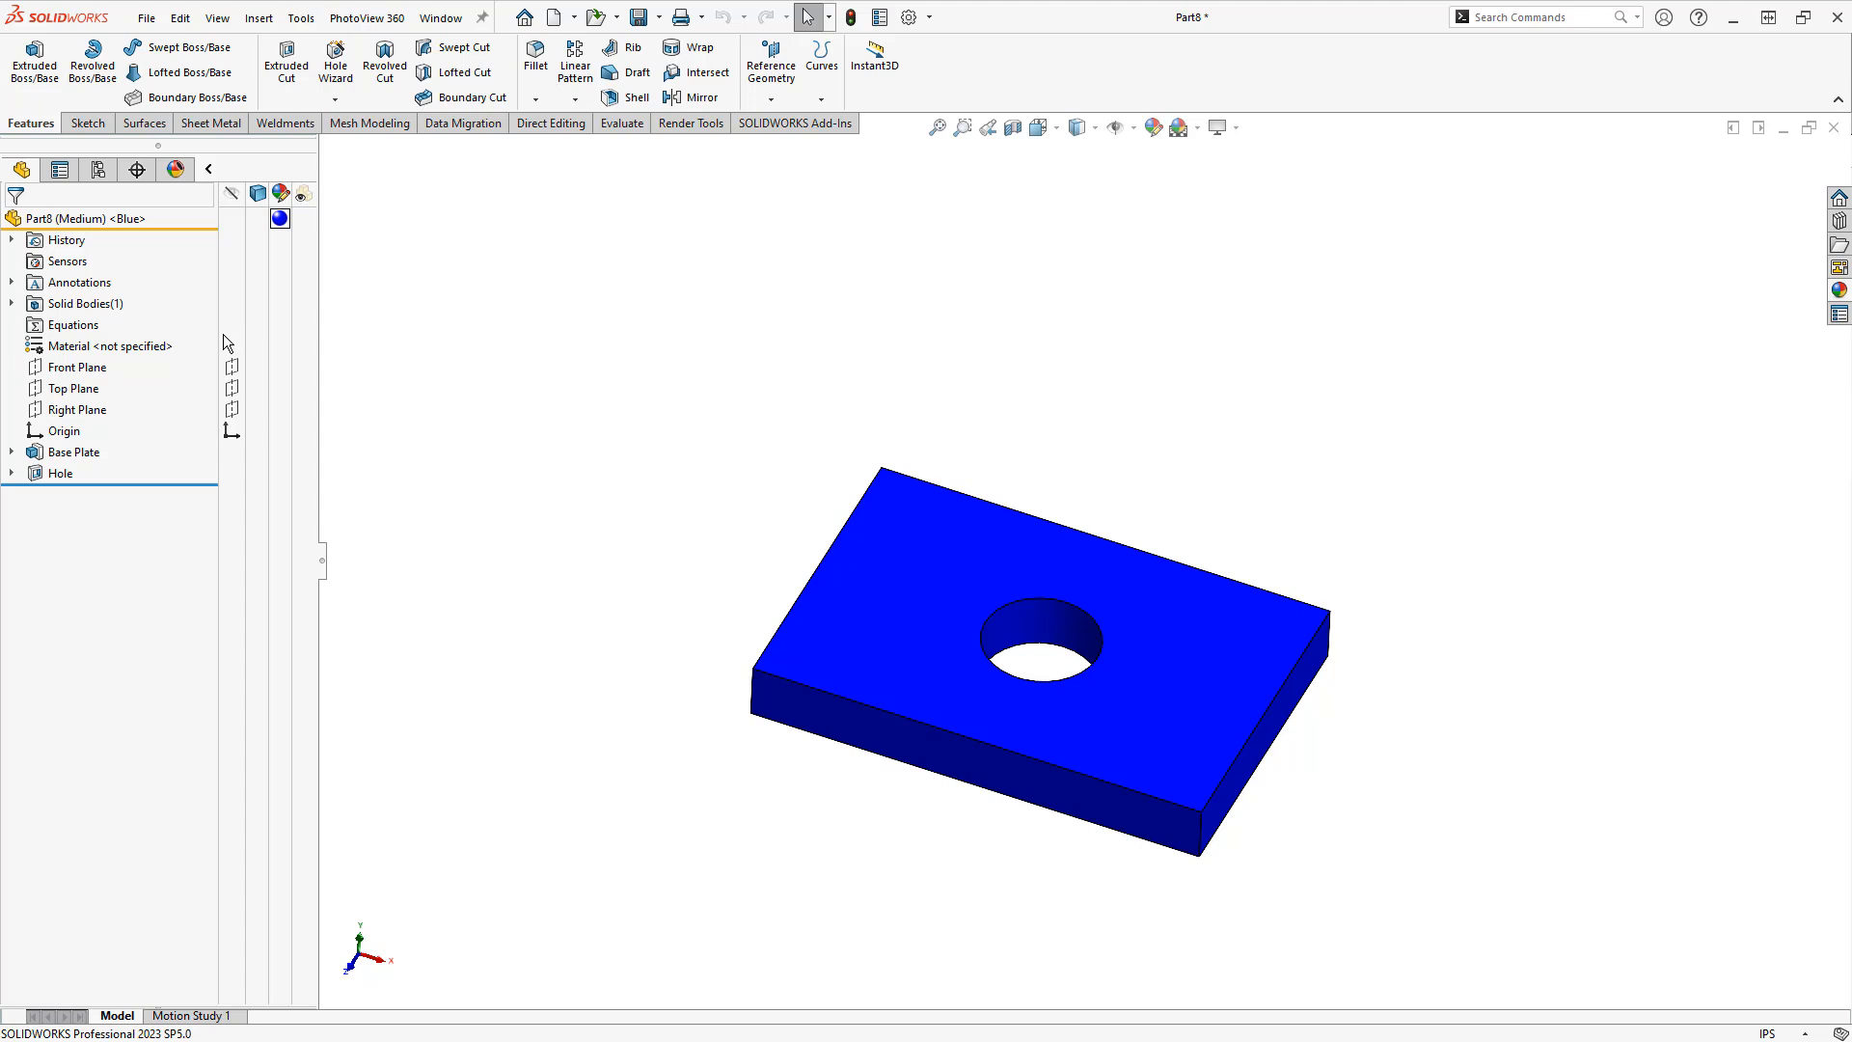
{"action": "left_click", "coordinate": [552, 17]}
{"action": "left_click", "coordinate": [472, 365]}
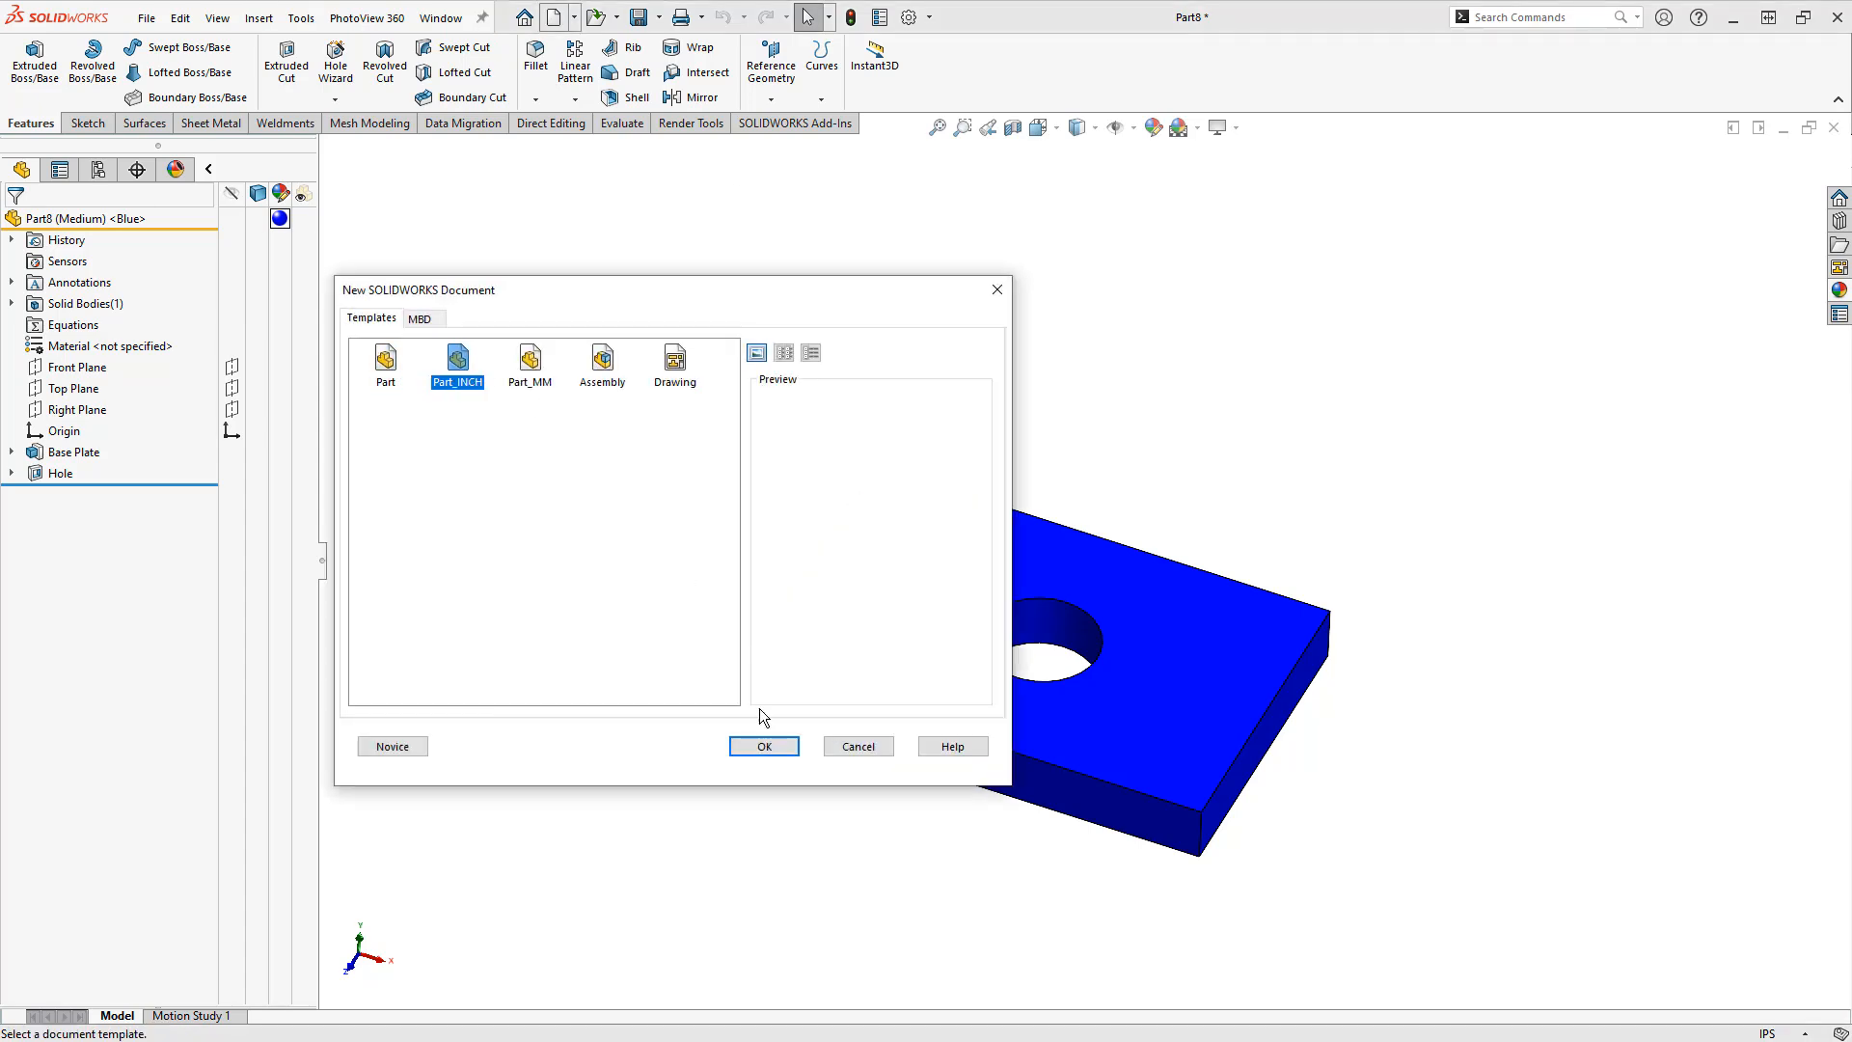
{"action": "left_click", "coordinate": [779, 751]}
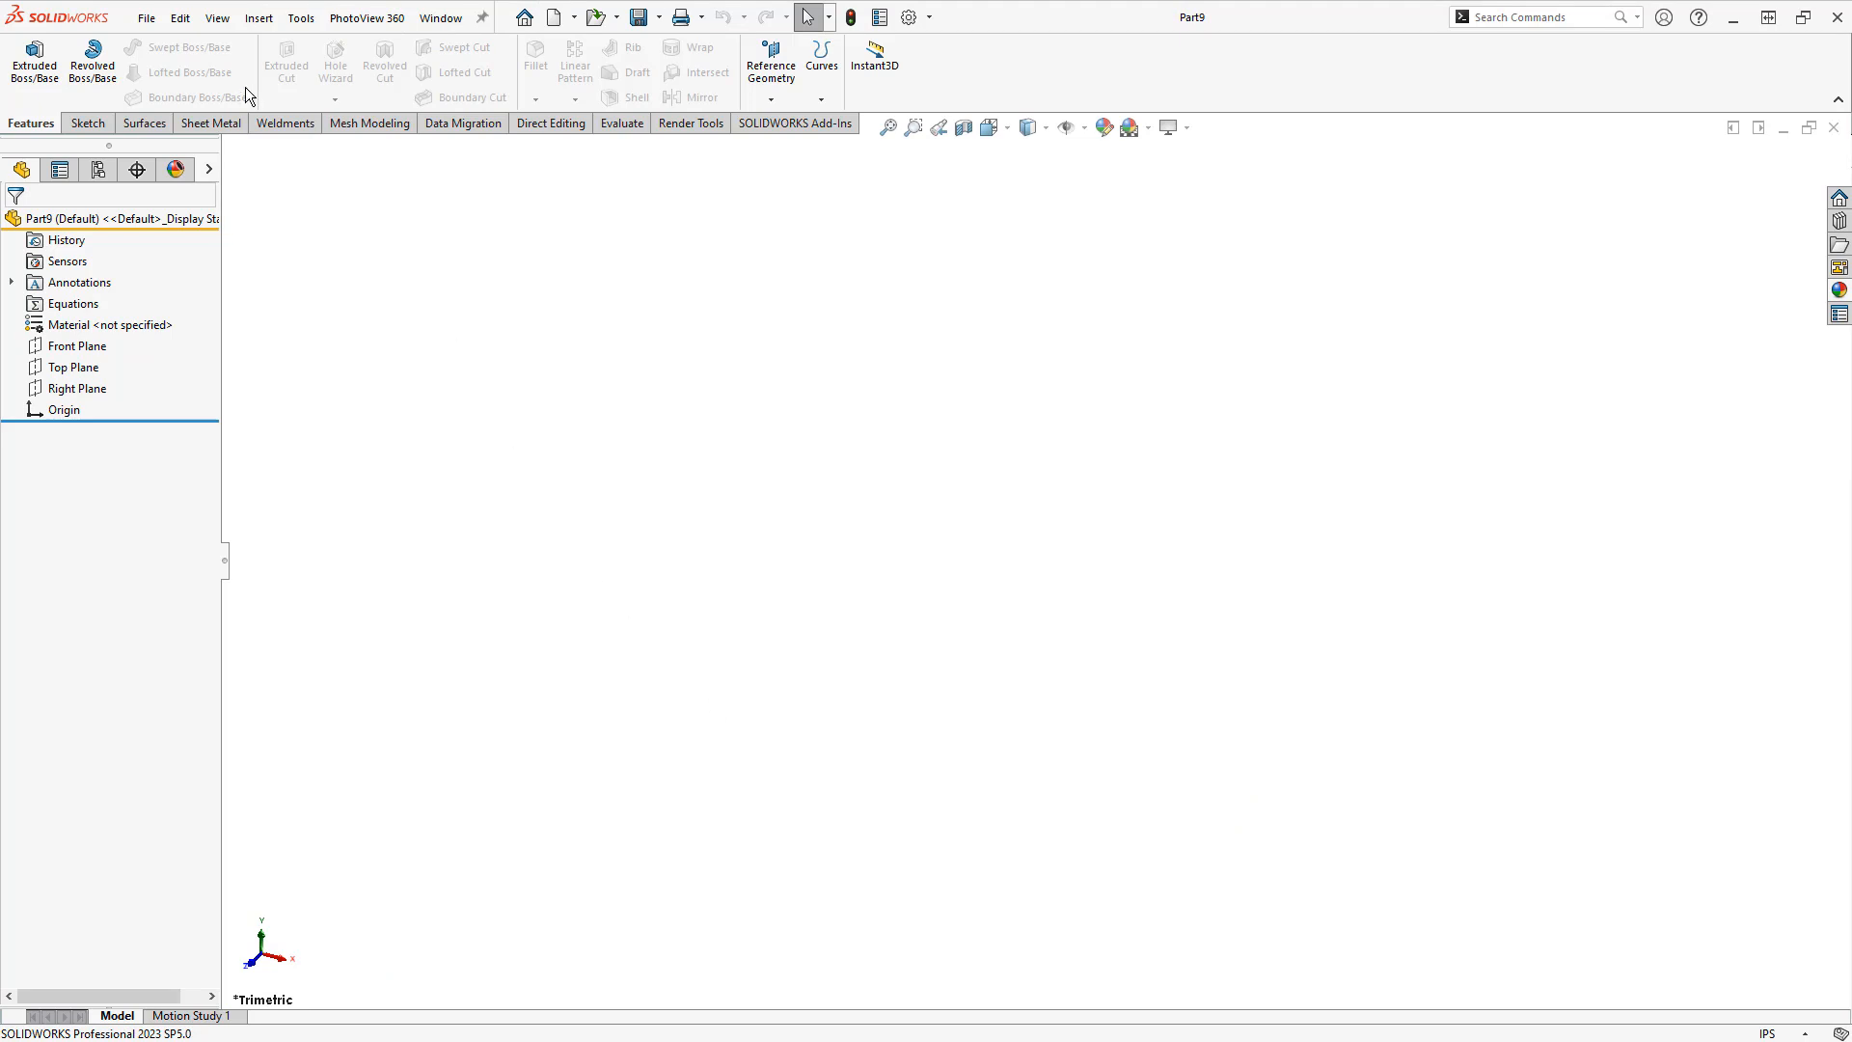
Open the equations manager and add a global variable named Length with the value 10
{"action": "left_click", "coordinate": [301, 17]}
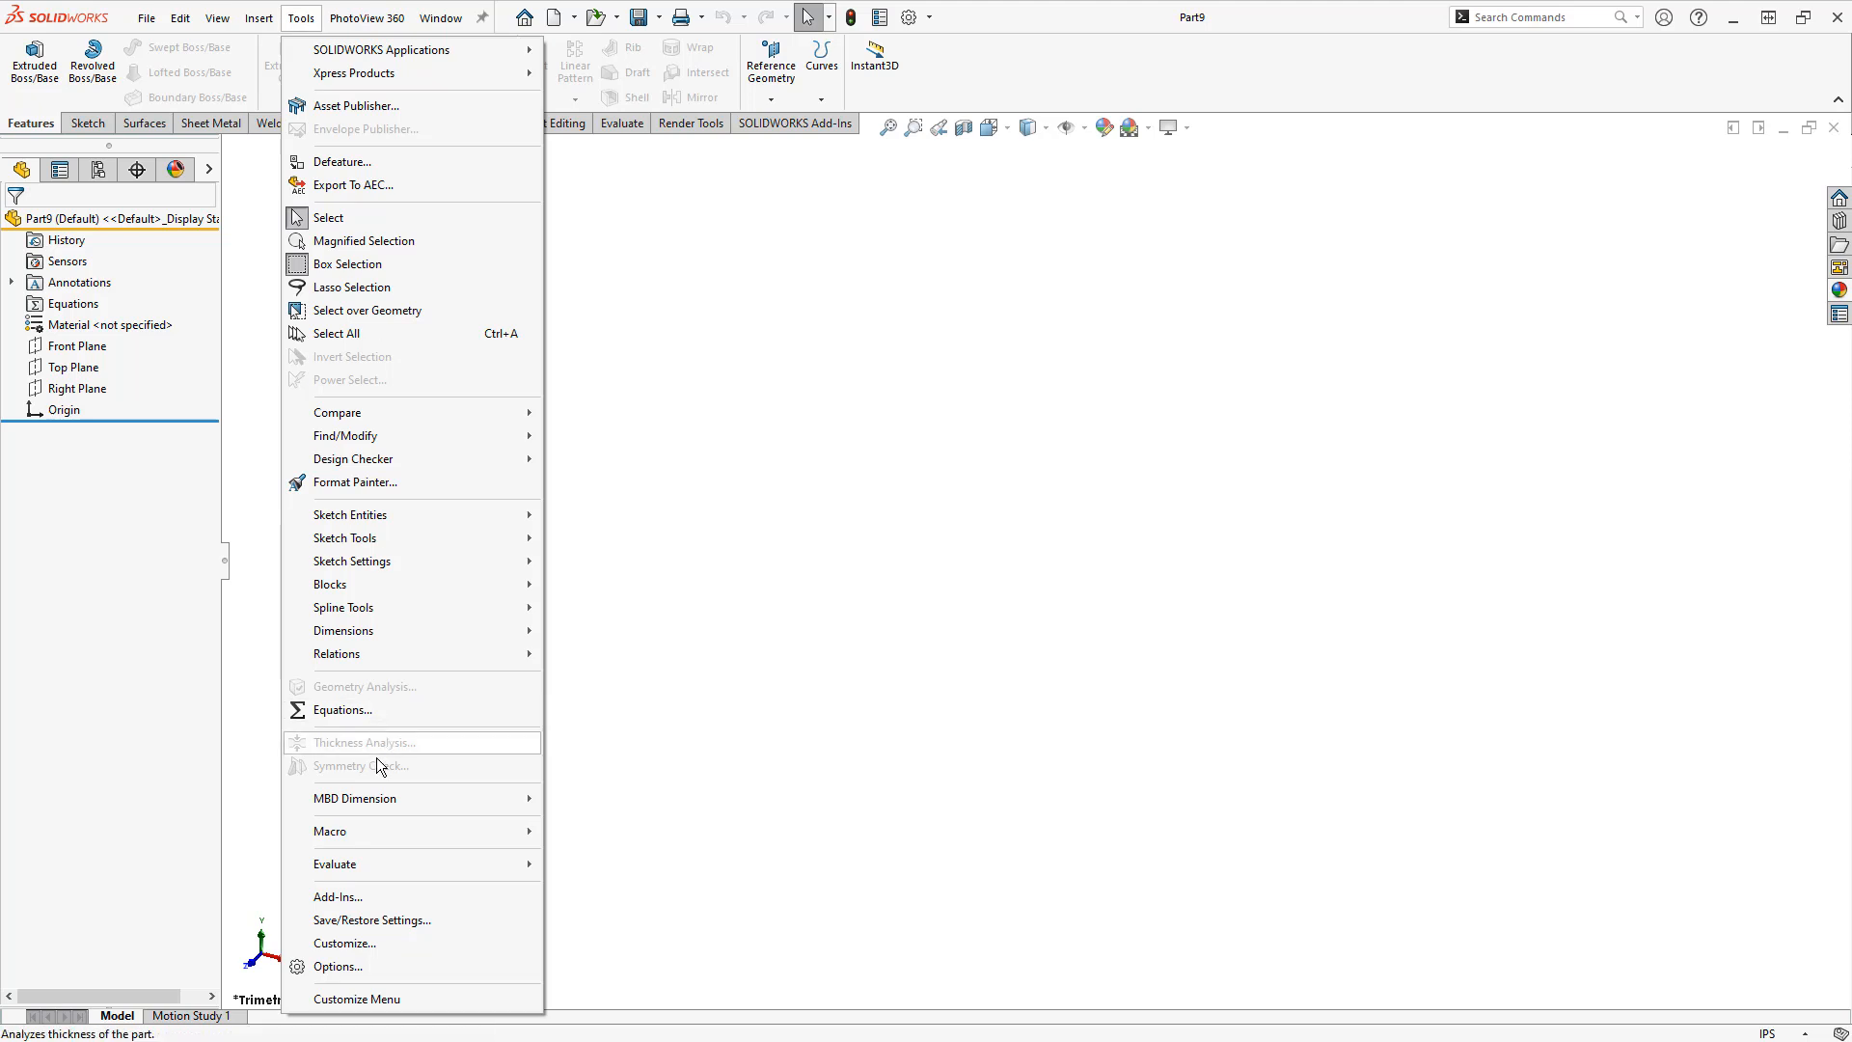
{"action": "left_click", "coordinate": [380, 710]}
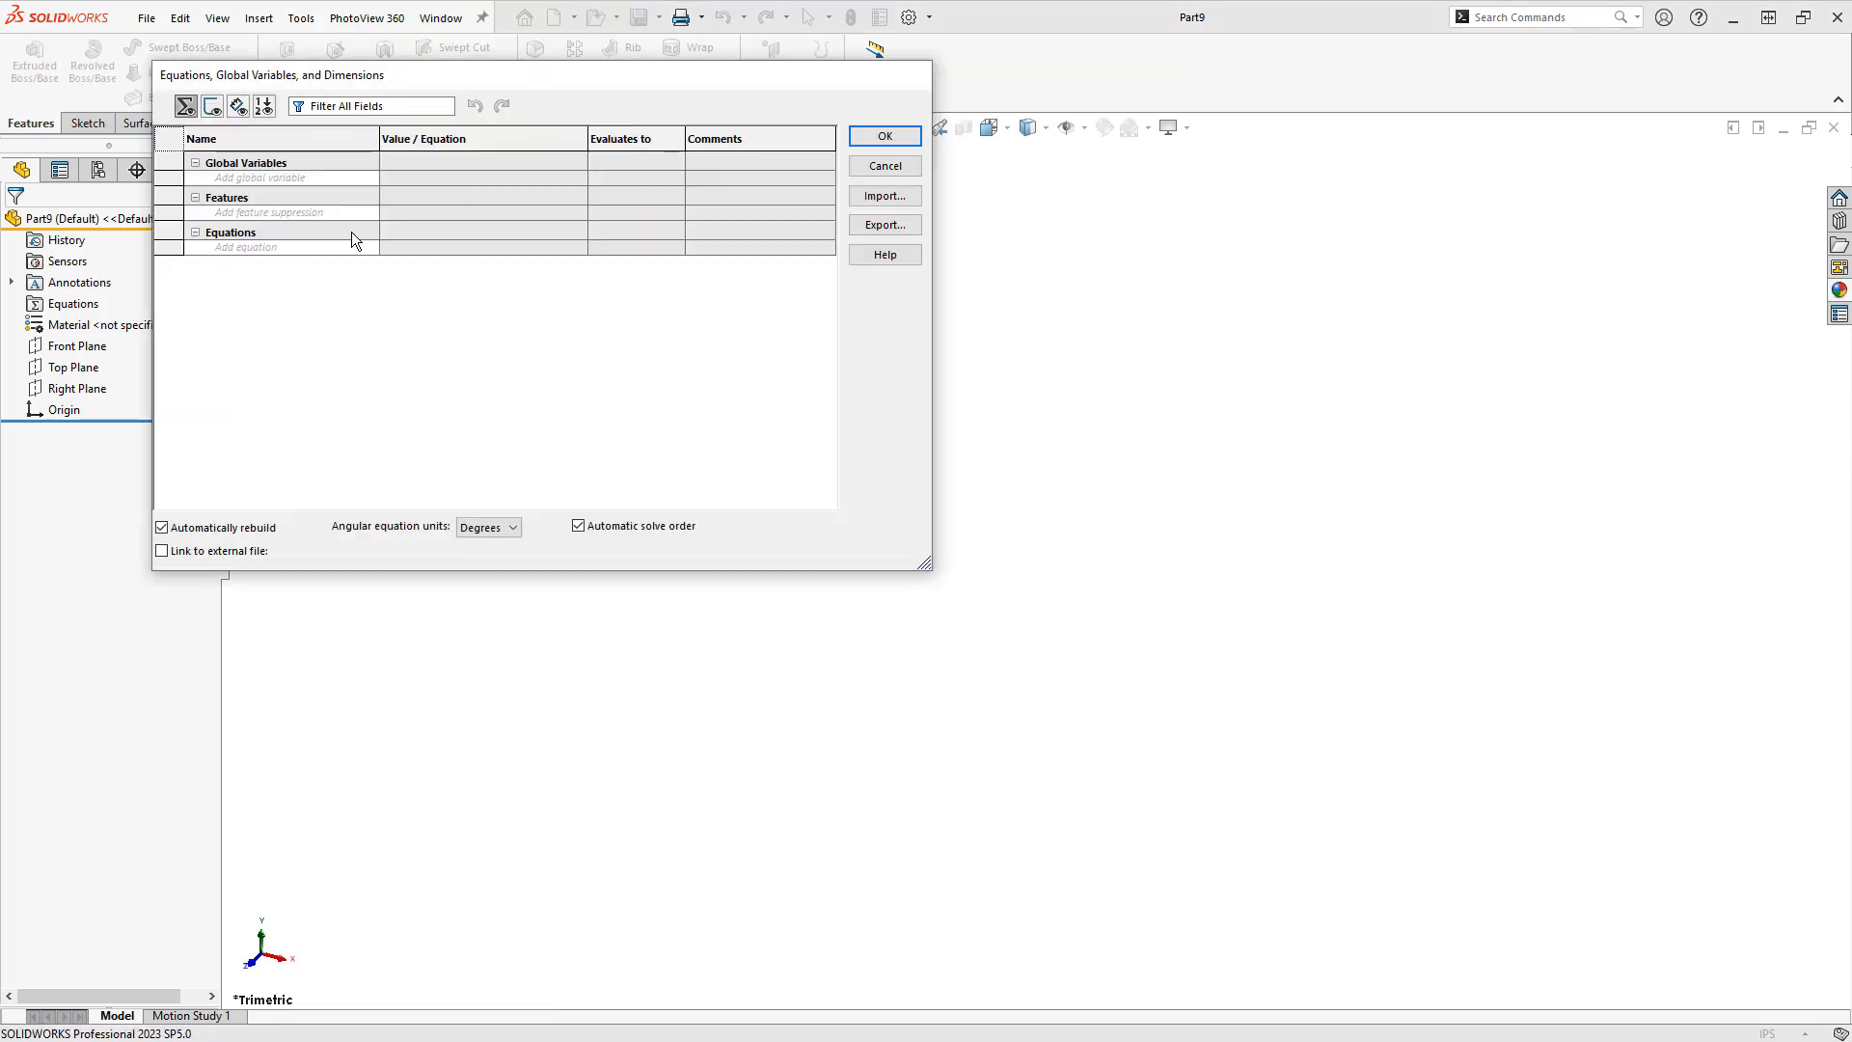
{"action": "left_click", "coordinate": [337, 176]}
{"action": "type", "text": "Length"}
{"action": "key", "text": "Tab"}
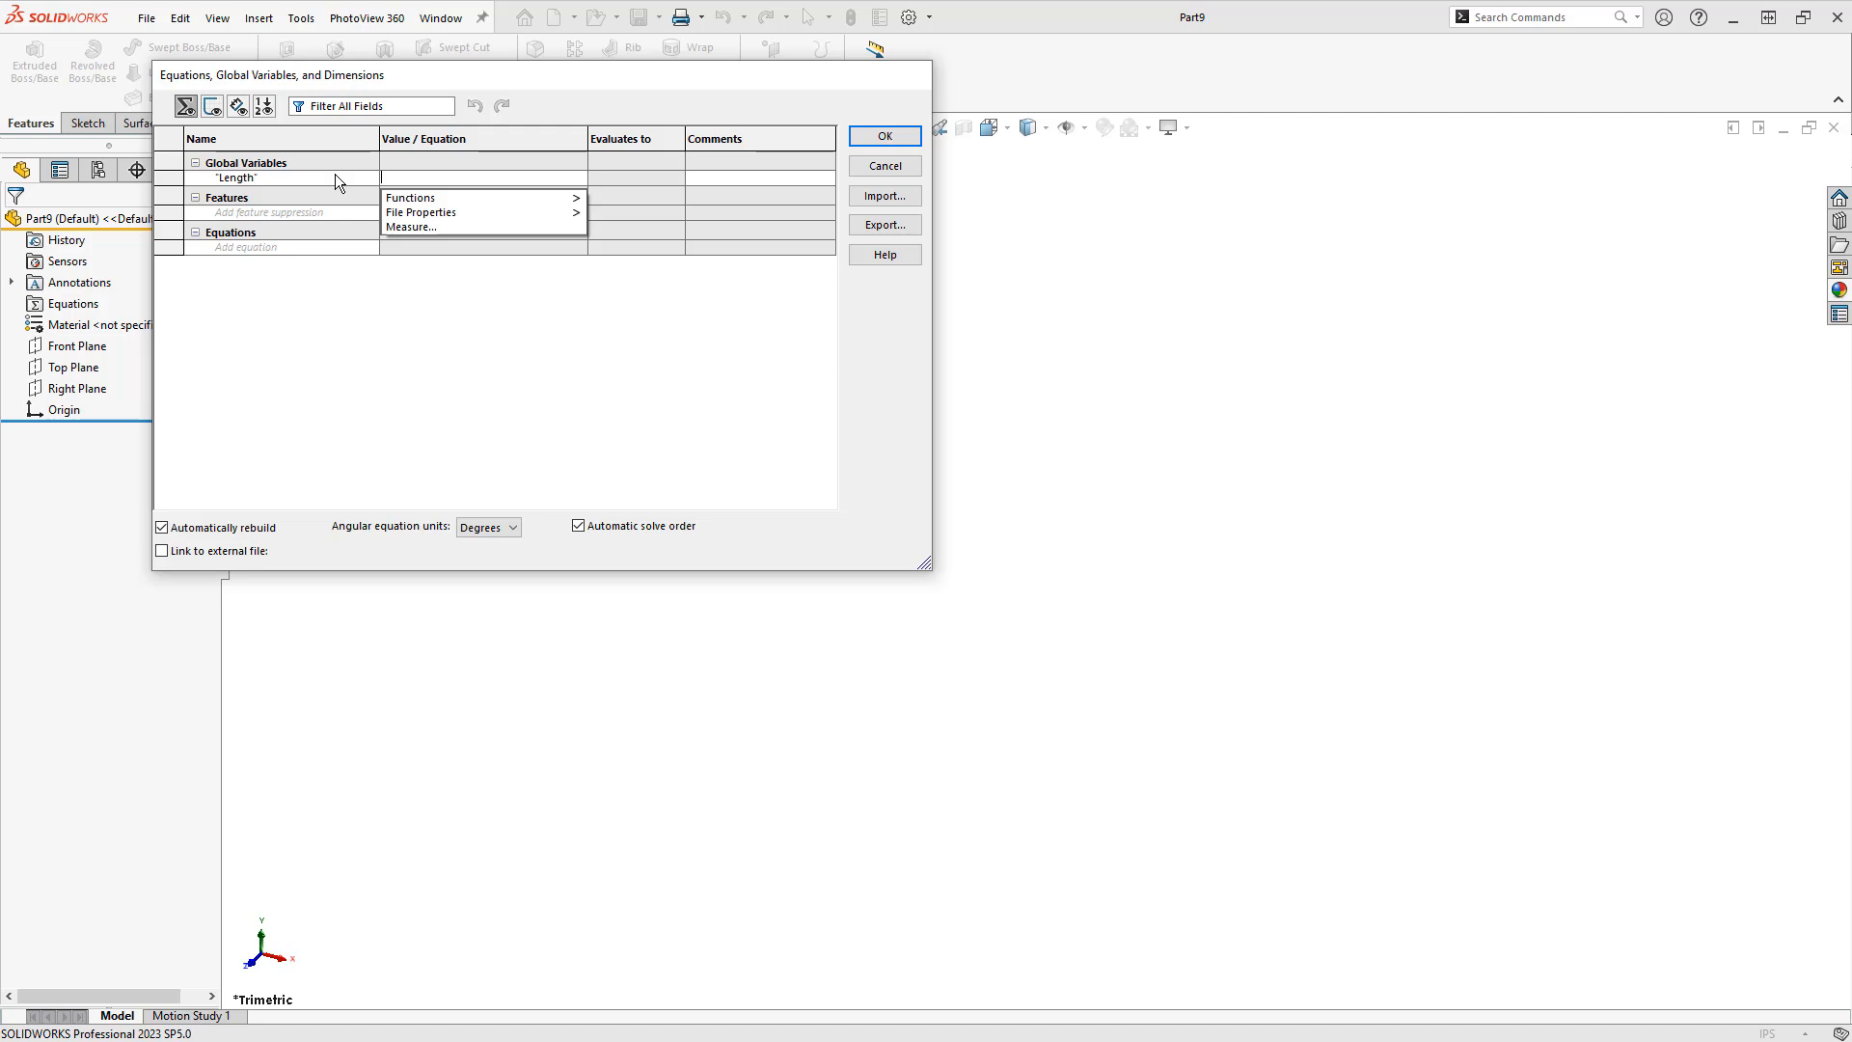
{"action": "type", "text": "10"}
{"action": "key", "text": "Return"}
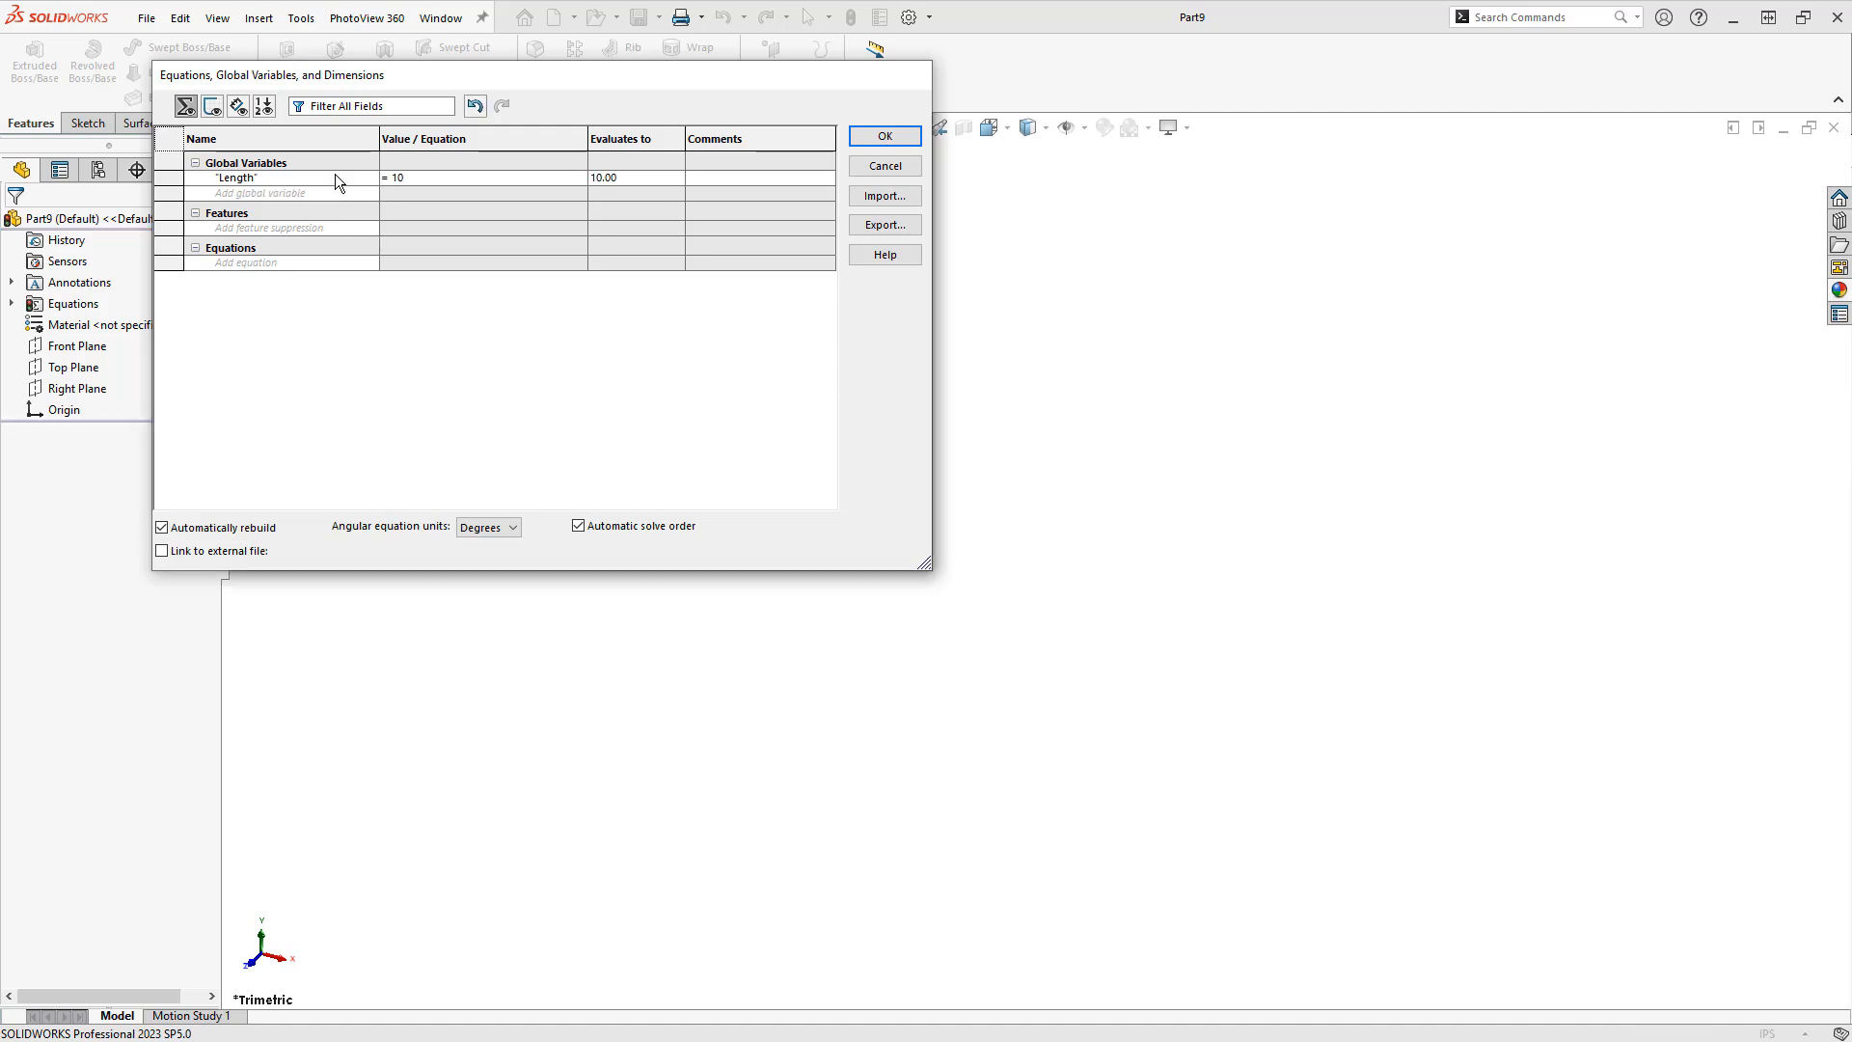
Add the global variables Width with the value 5 and Height with the value 1
{"action": "type", "text": "Width"}
{"action": "key", "text": "Tab"}
{"action": "type", "text": "5"}
{"action": "key", "text": "Return"}
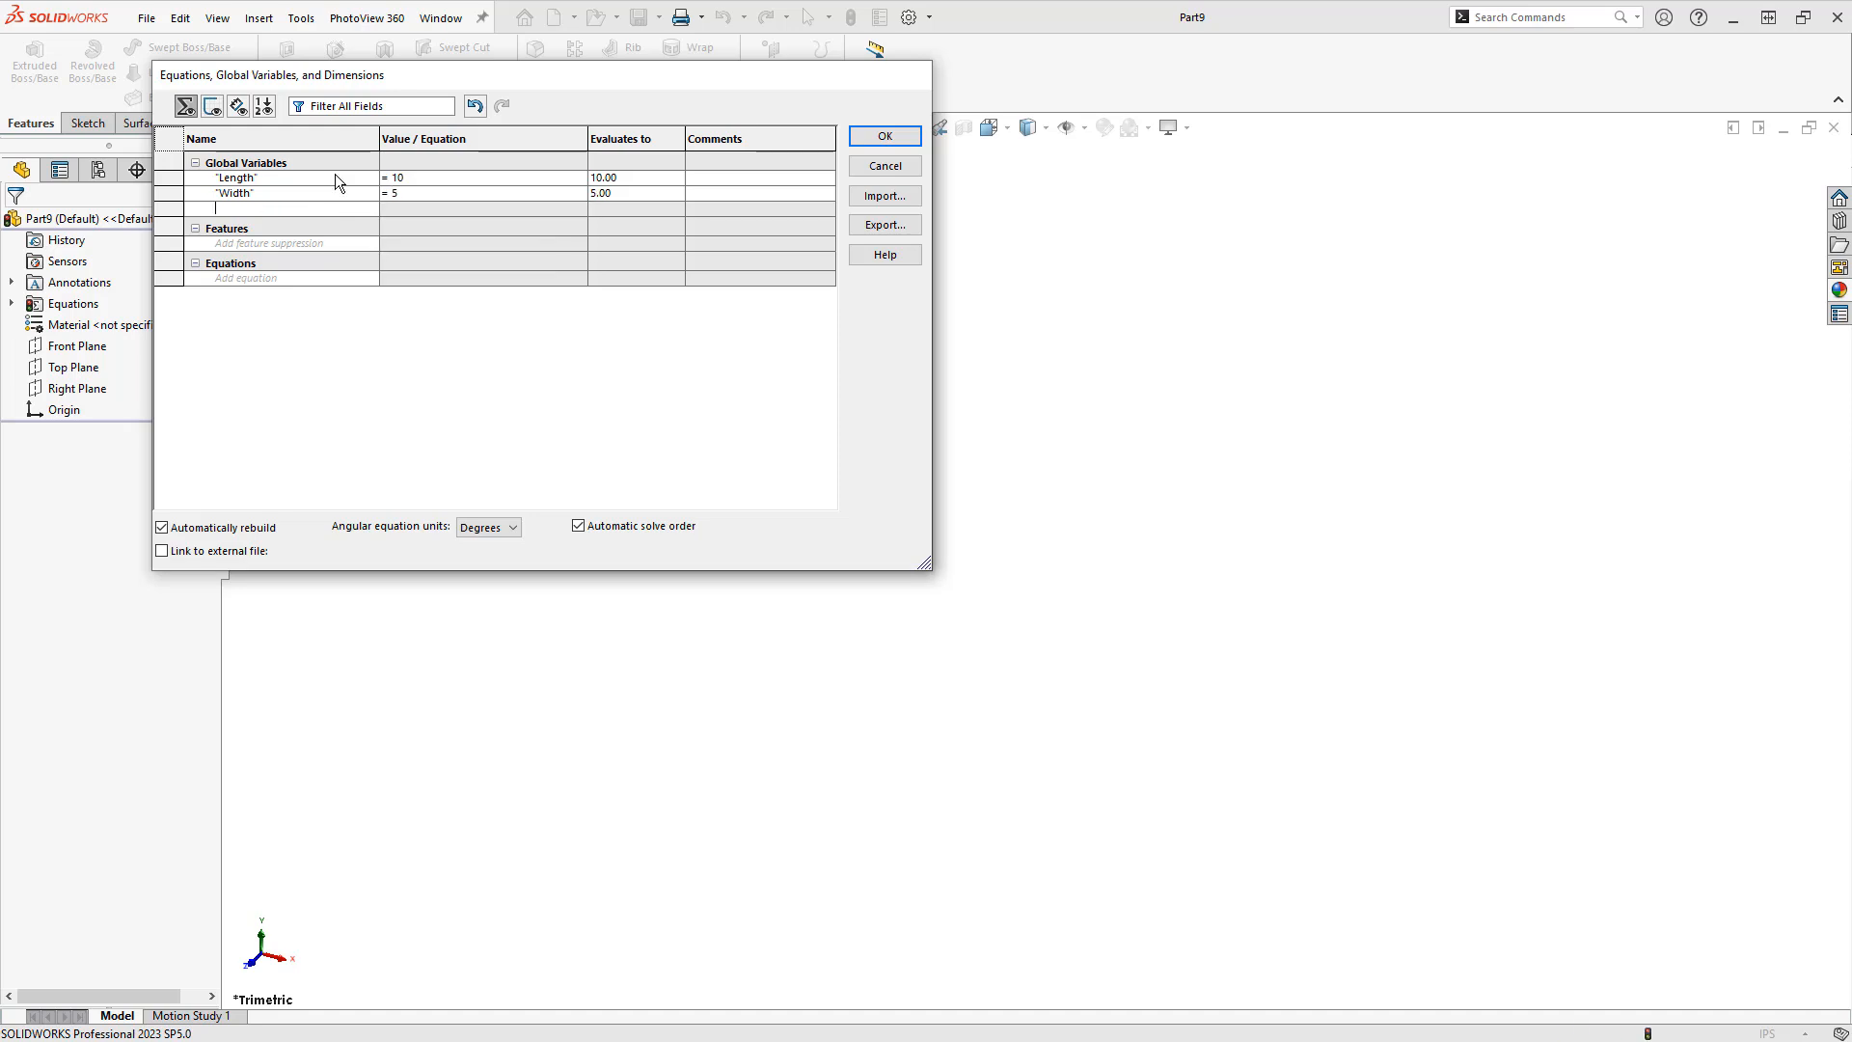
{"action": "type", "text": "Height"}
{"action": "key", "text": "Tab"}
{"action": "type", "text": "1"}
{"action": "key", "text": "Return"}
Add a global variable named HoleDia with the value 2 and accept the equations
{"action": "type", "text": "Hol"}
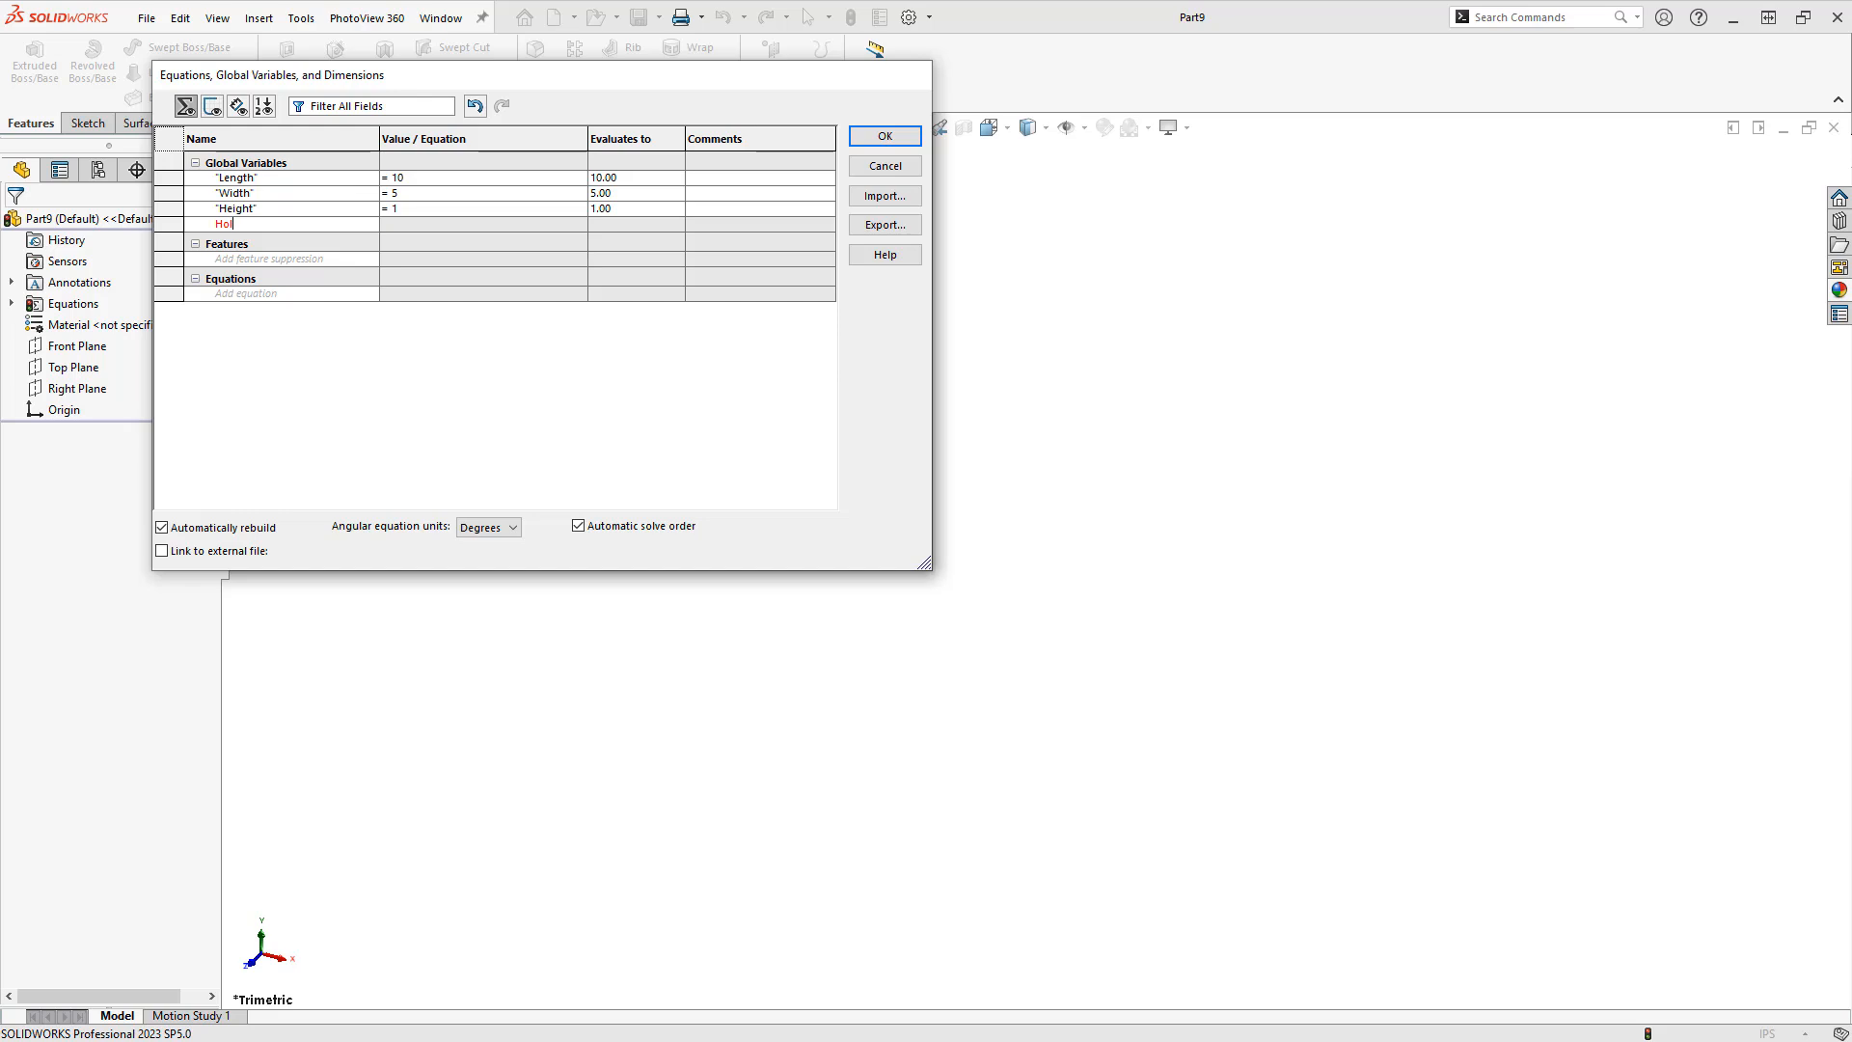
{"action": "type", "text": "eDia"}
{"action": "key", "text": "Tab"}
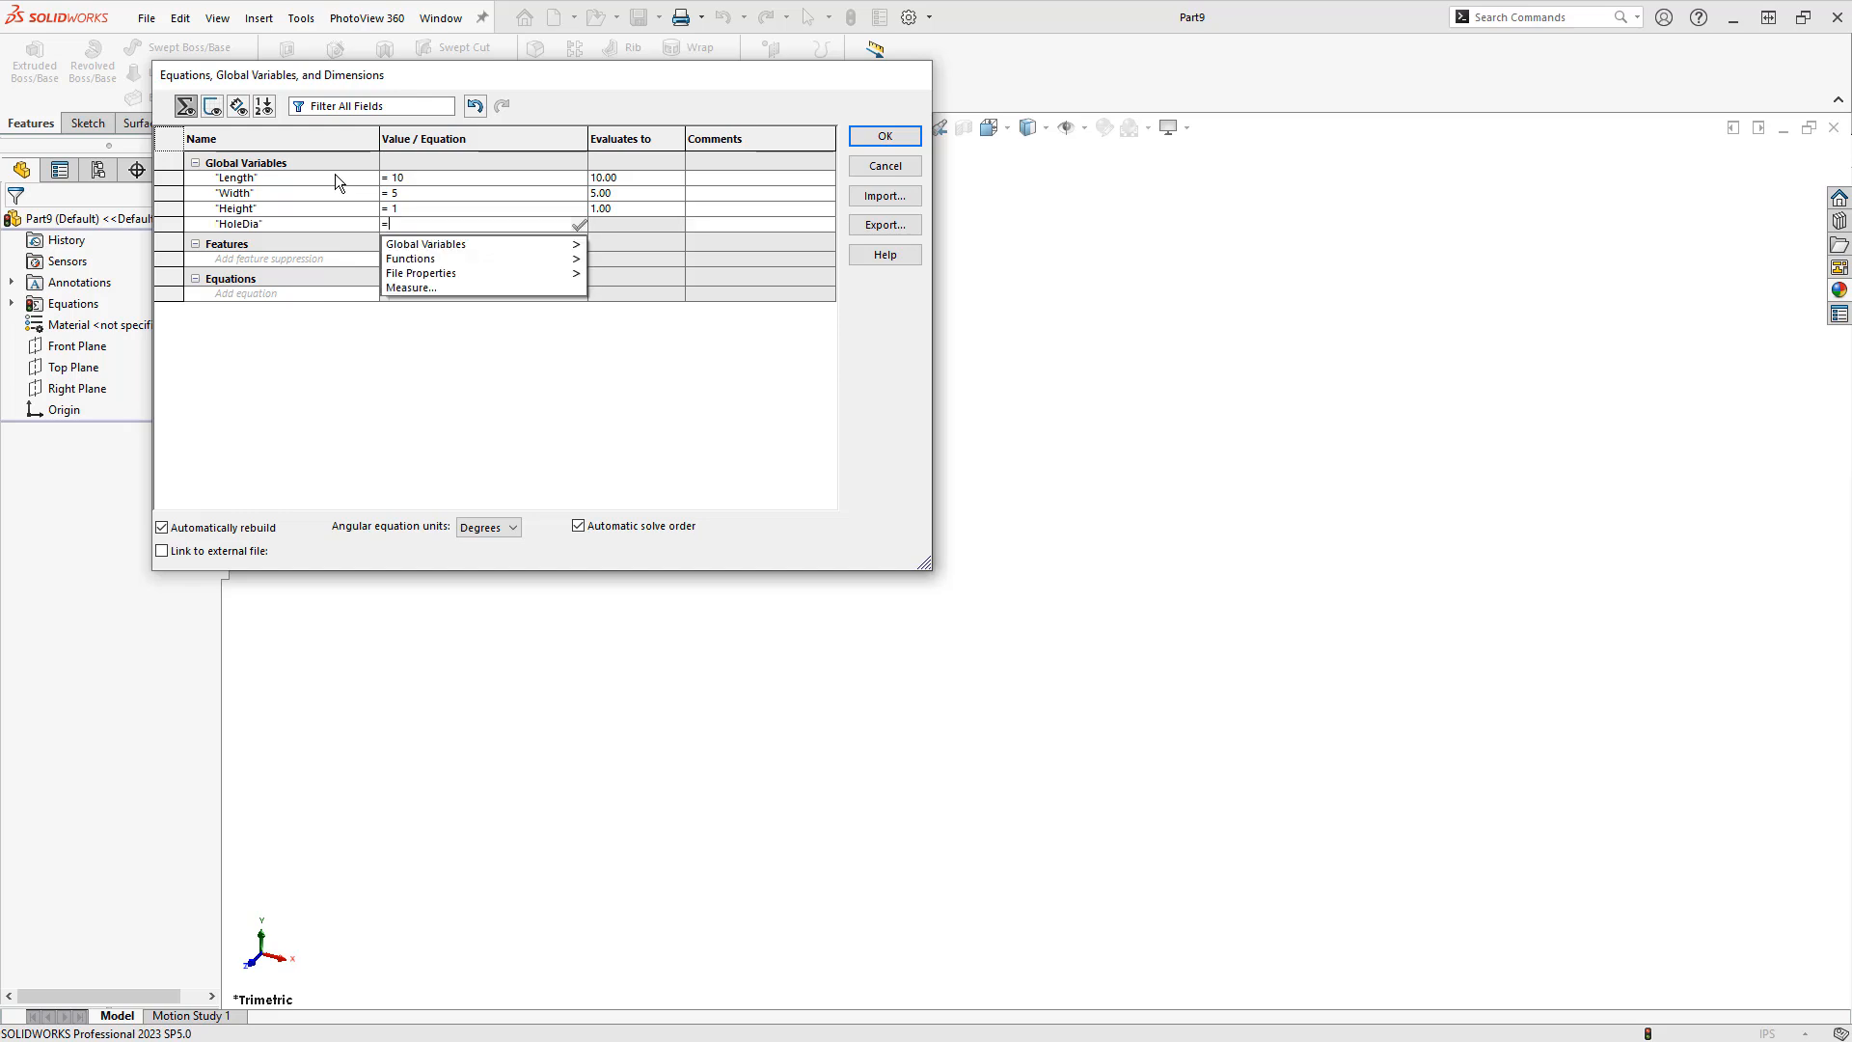
{"action": "type", "text": "2"}
{"action": "key", "text": "Tab"}
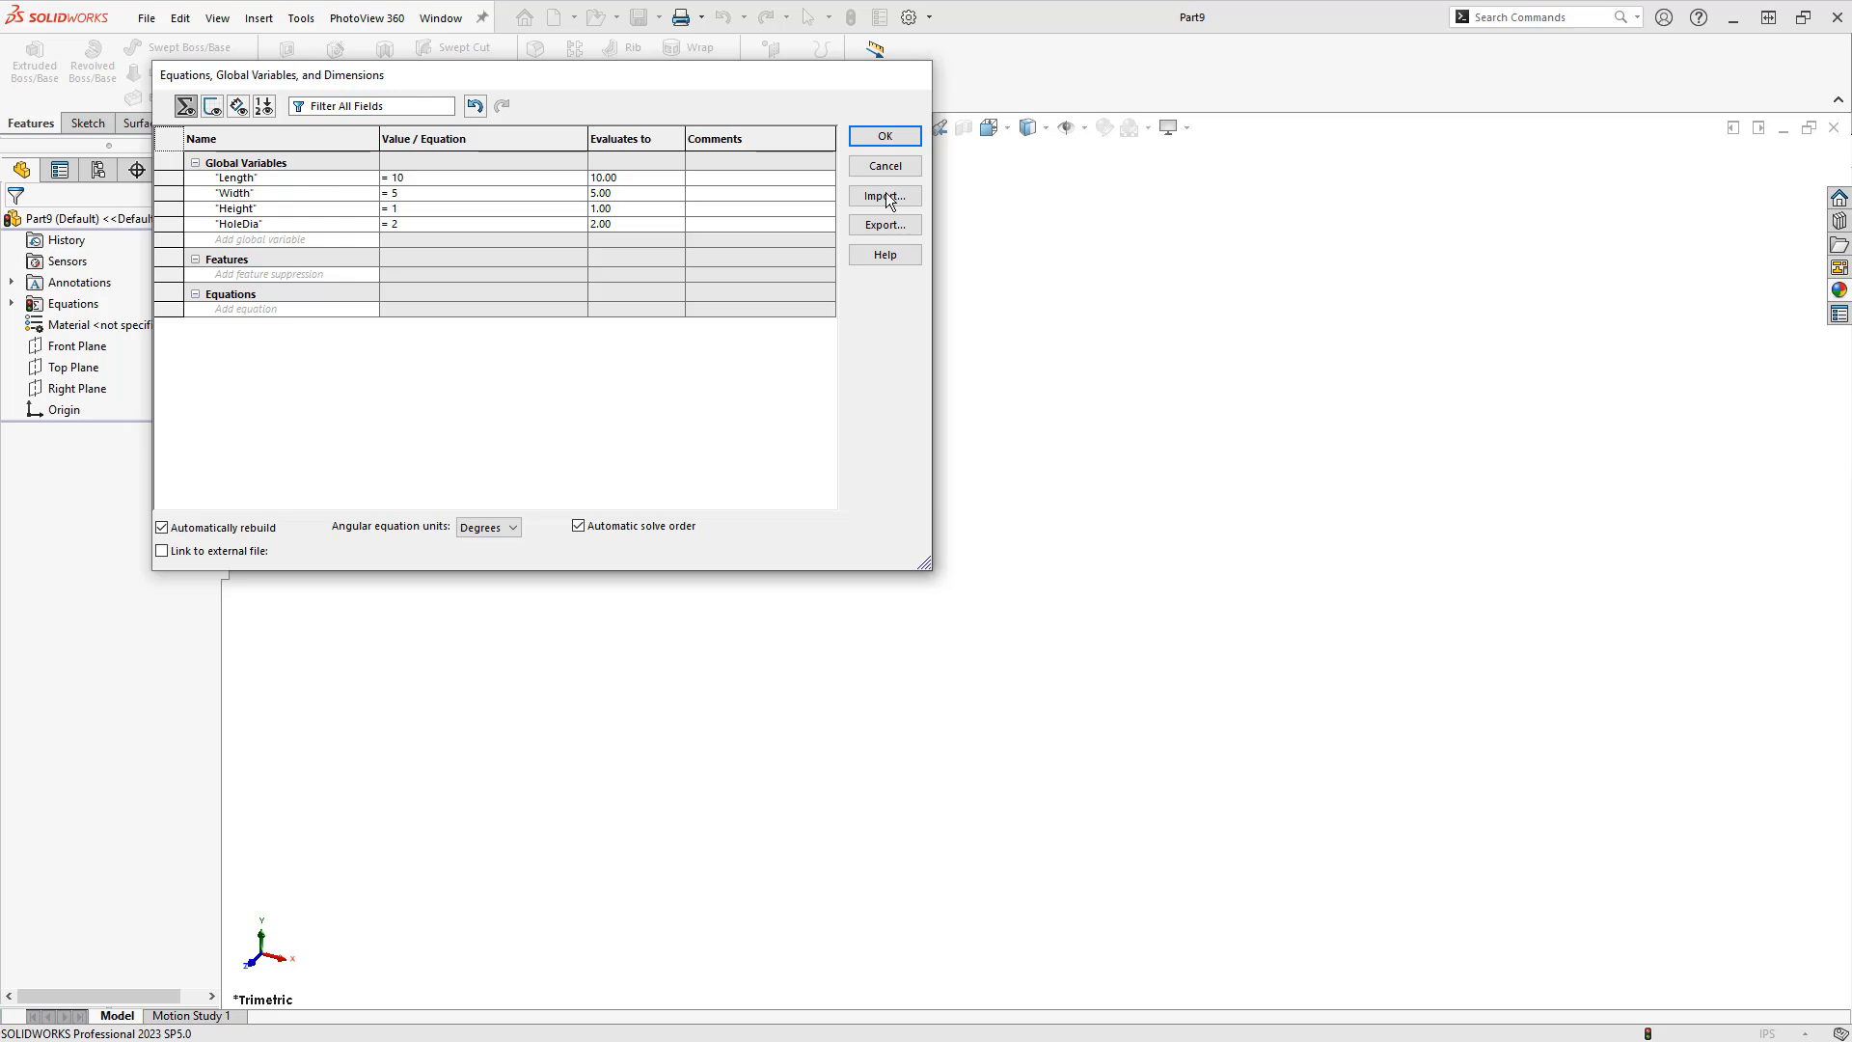
{"action": "key", "text": "Return"}
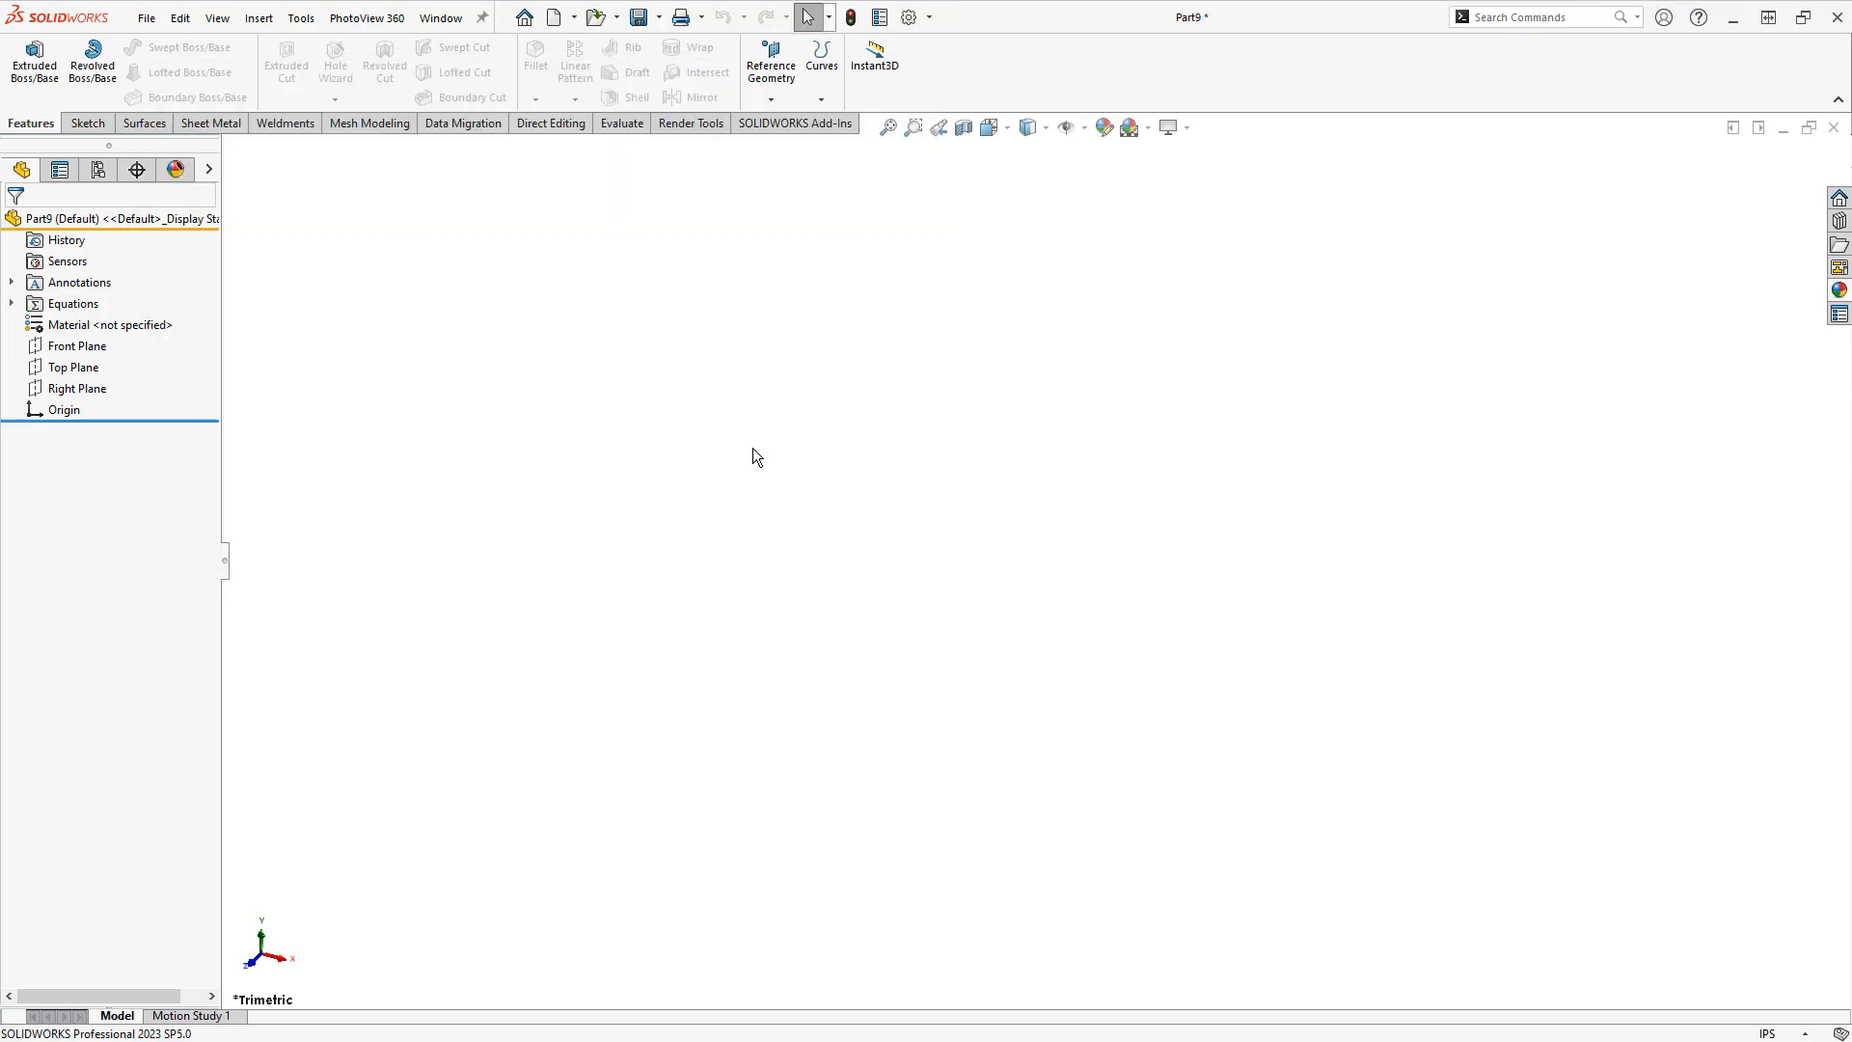
Start a new sketch on the Top Plane
{"action": "left_click", "coordinate": [83, 373]}
{"action": "left_click", "coordinate": [83, 374]}
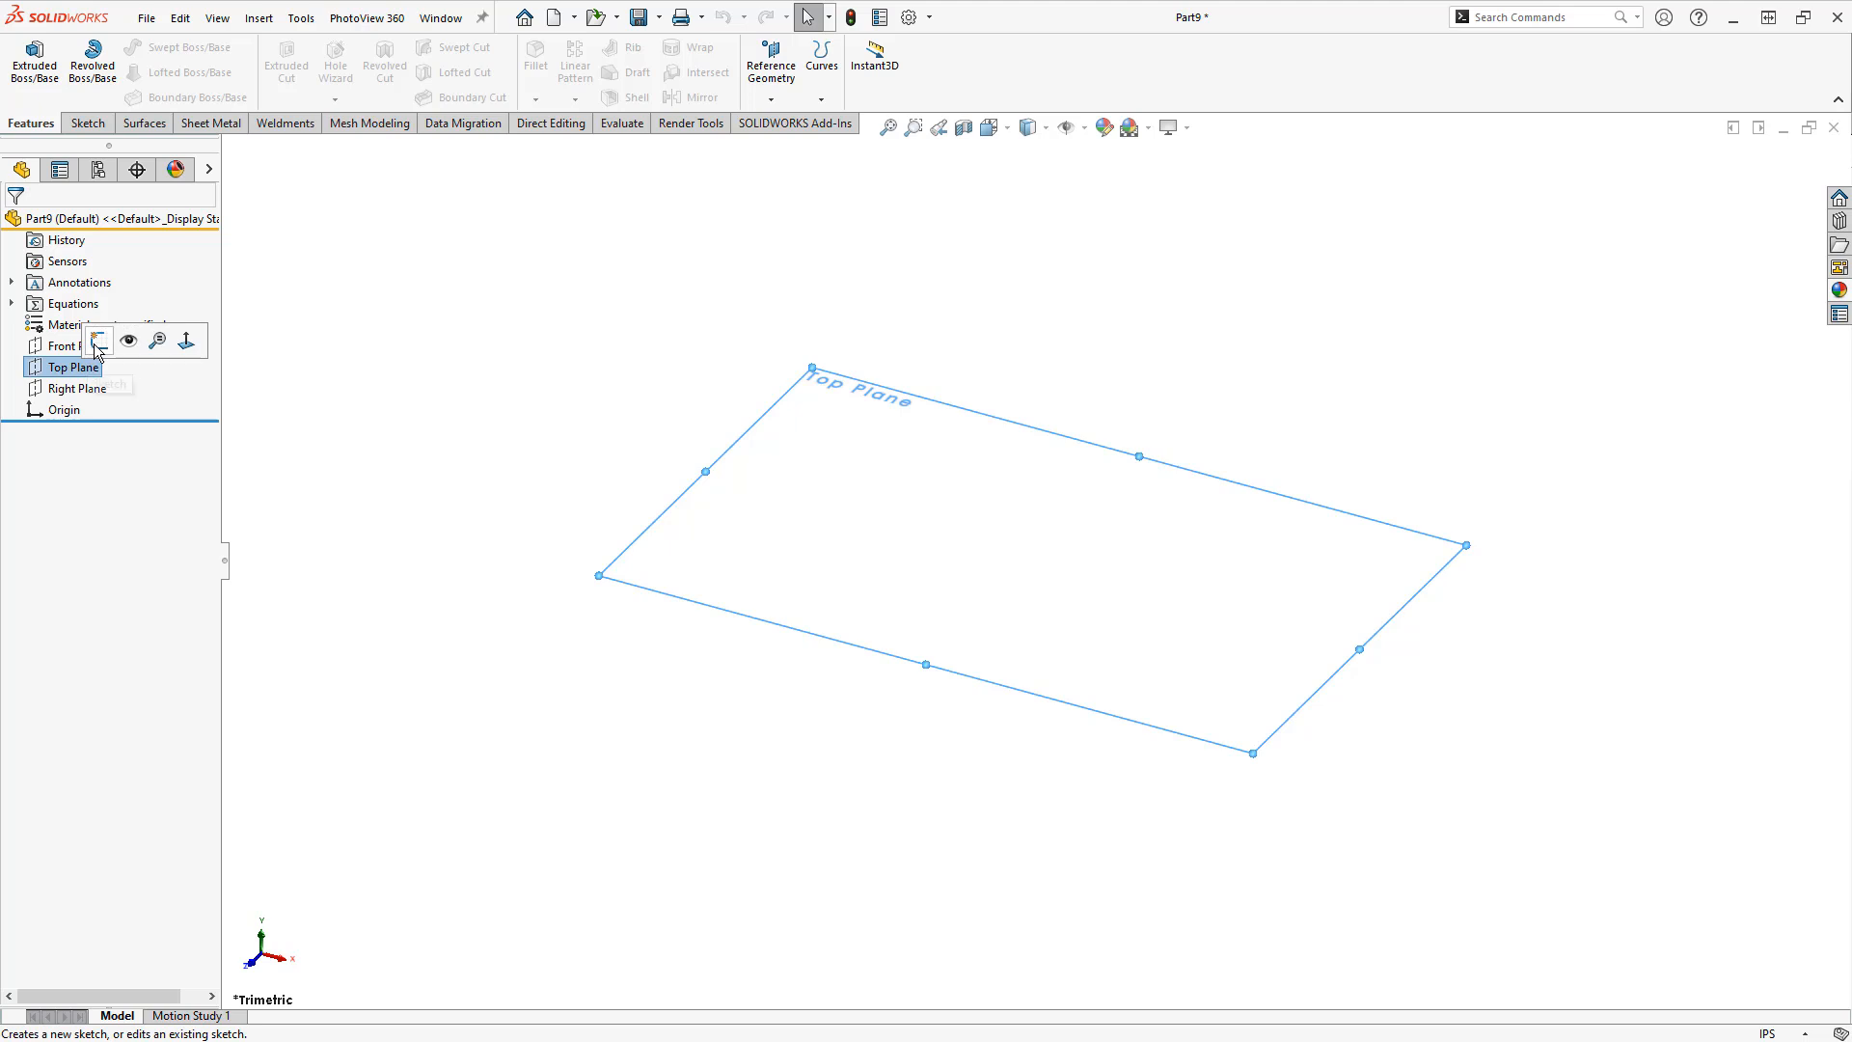
{"action": "left_click", "coordinate": [100, 340]}
{"action": "left_click", "coordinate": [135, 73]}
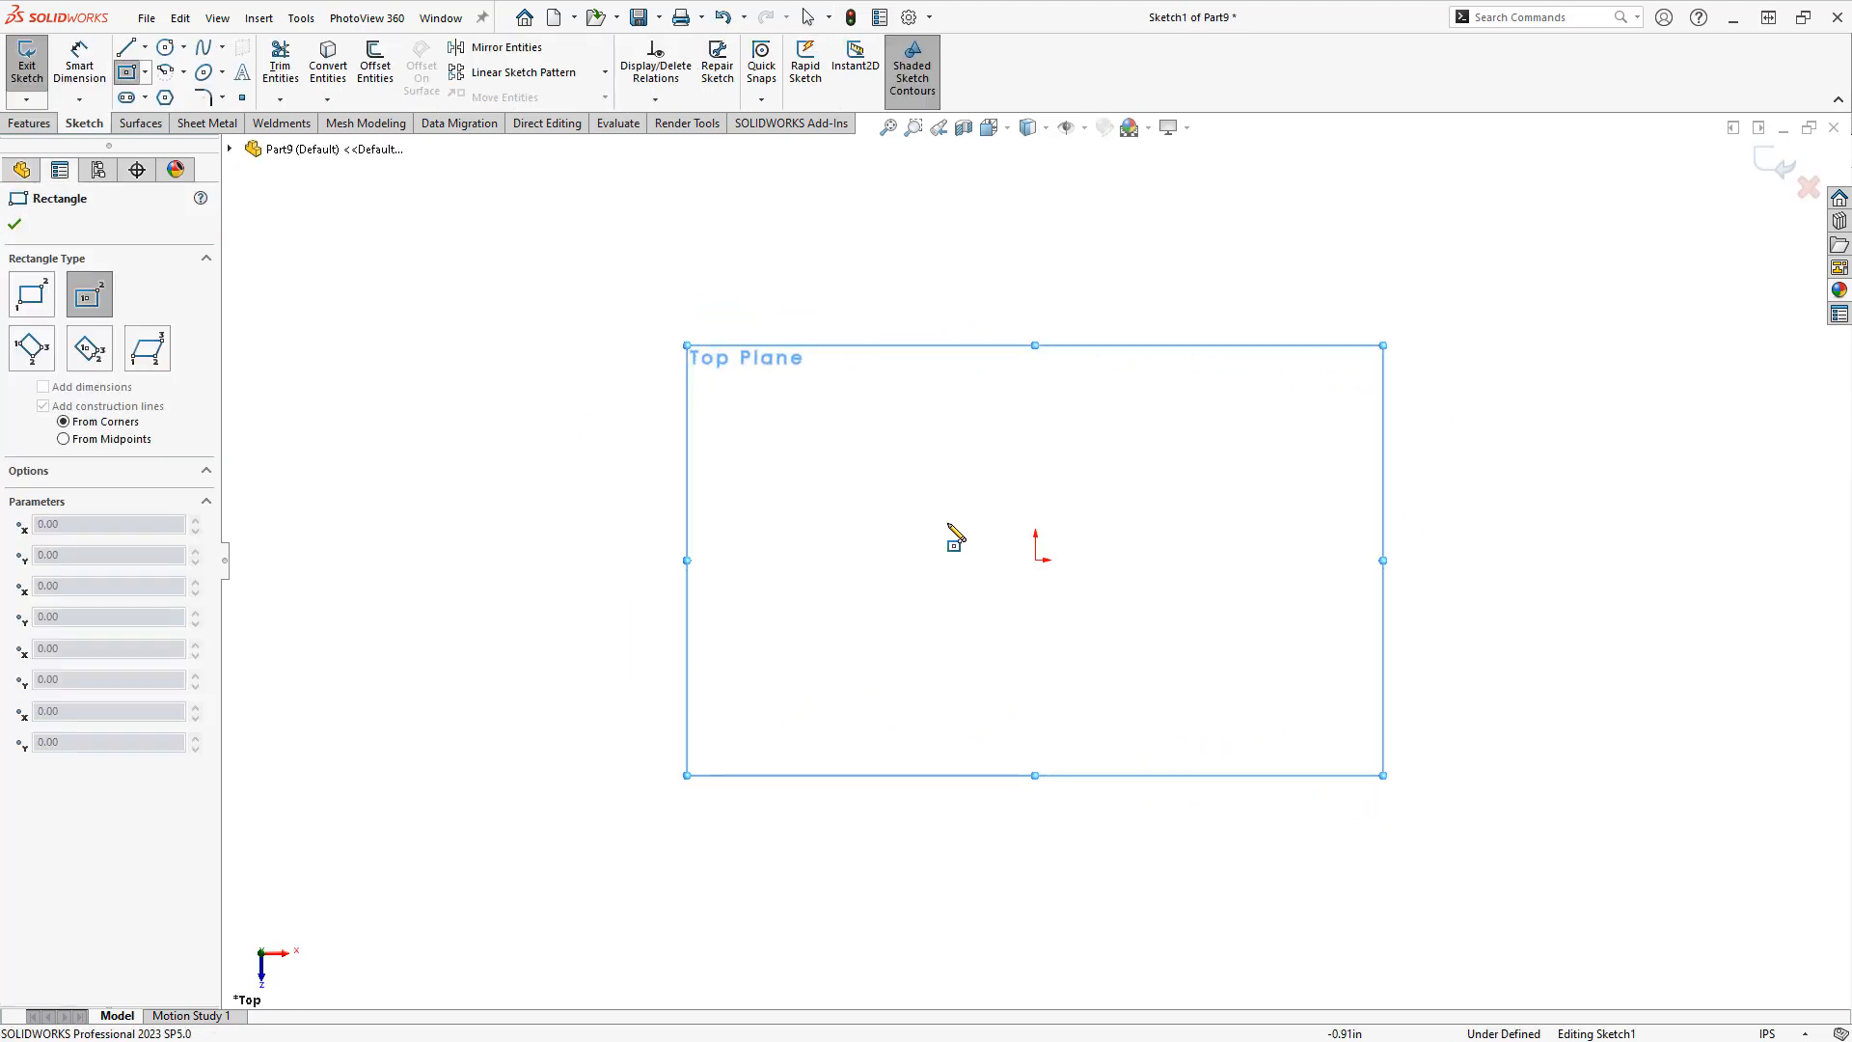
{"action": "left_click", "coordinate": [1036, 559]}
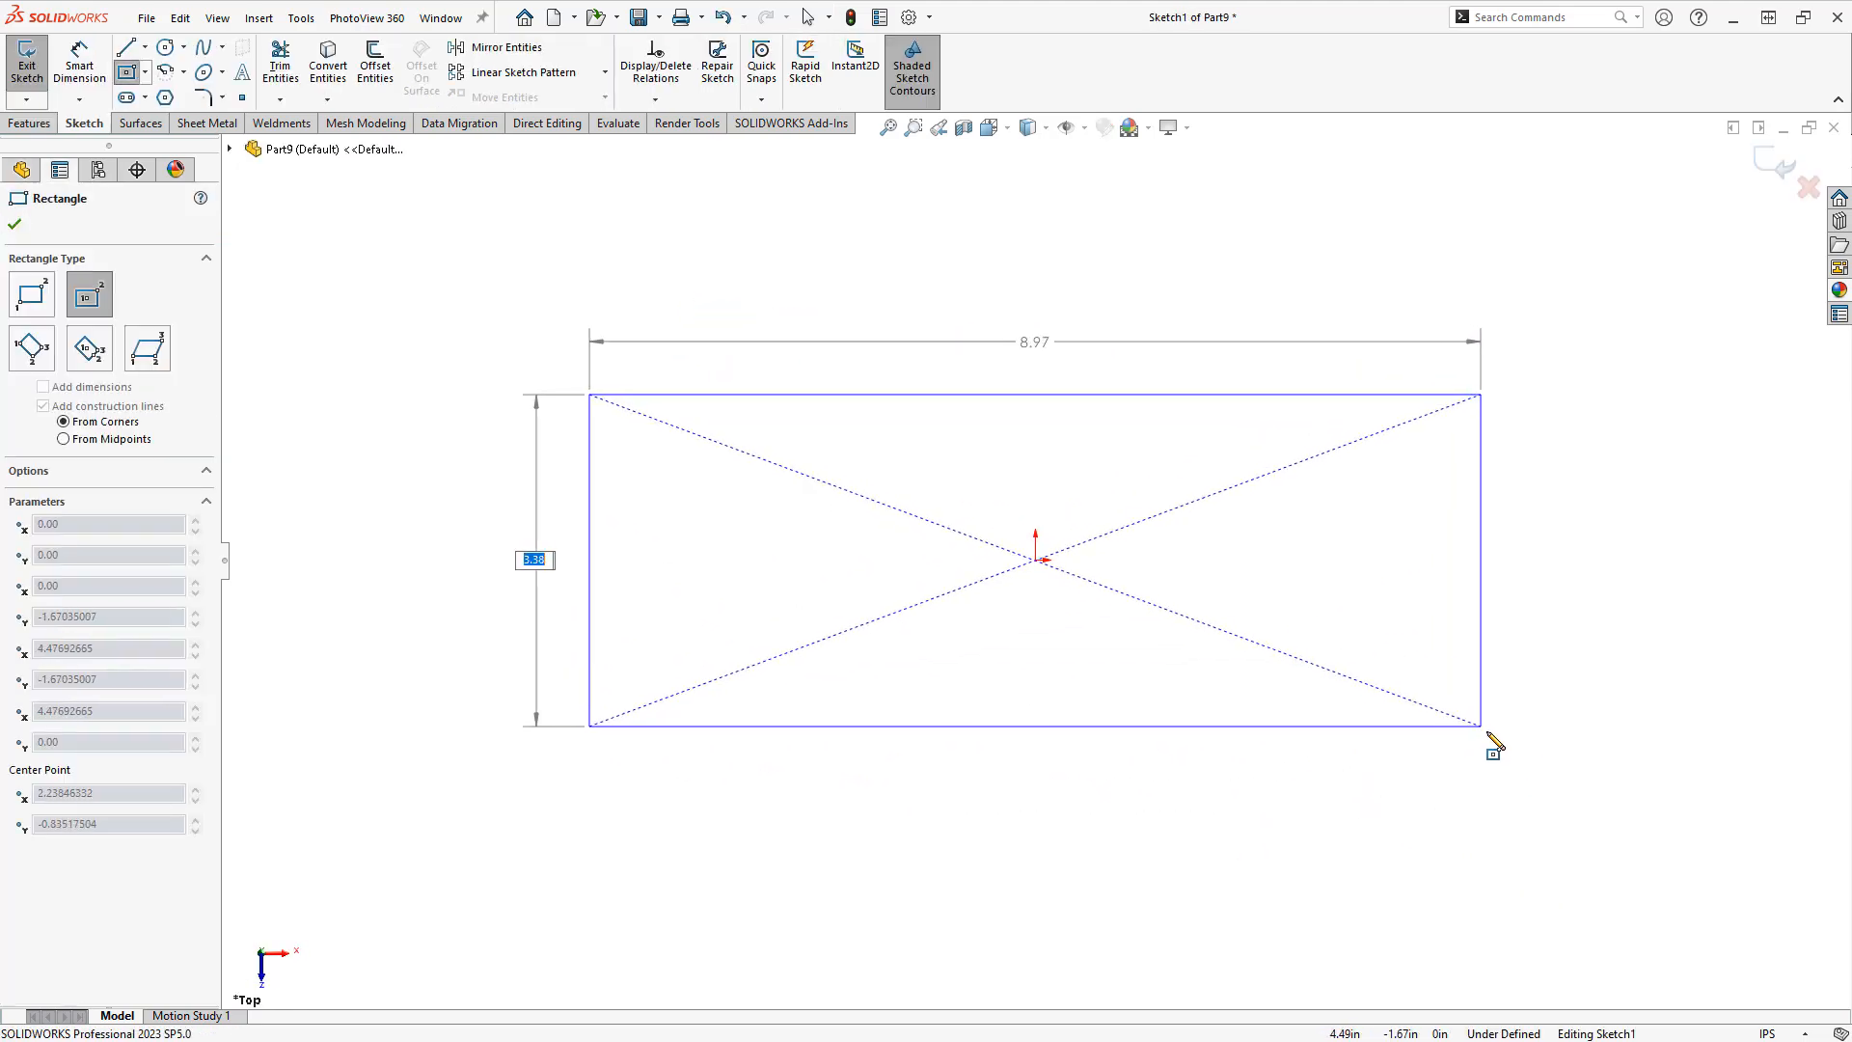
{"action": "type", "text": "="}
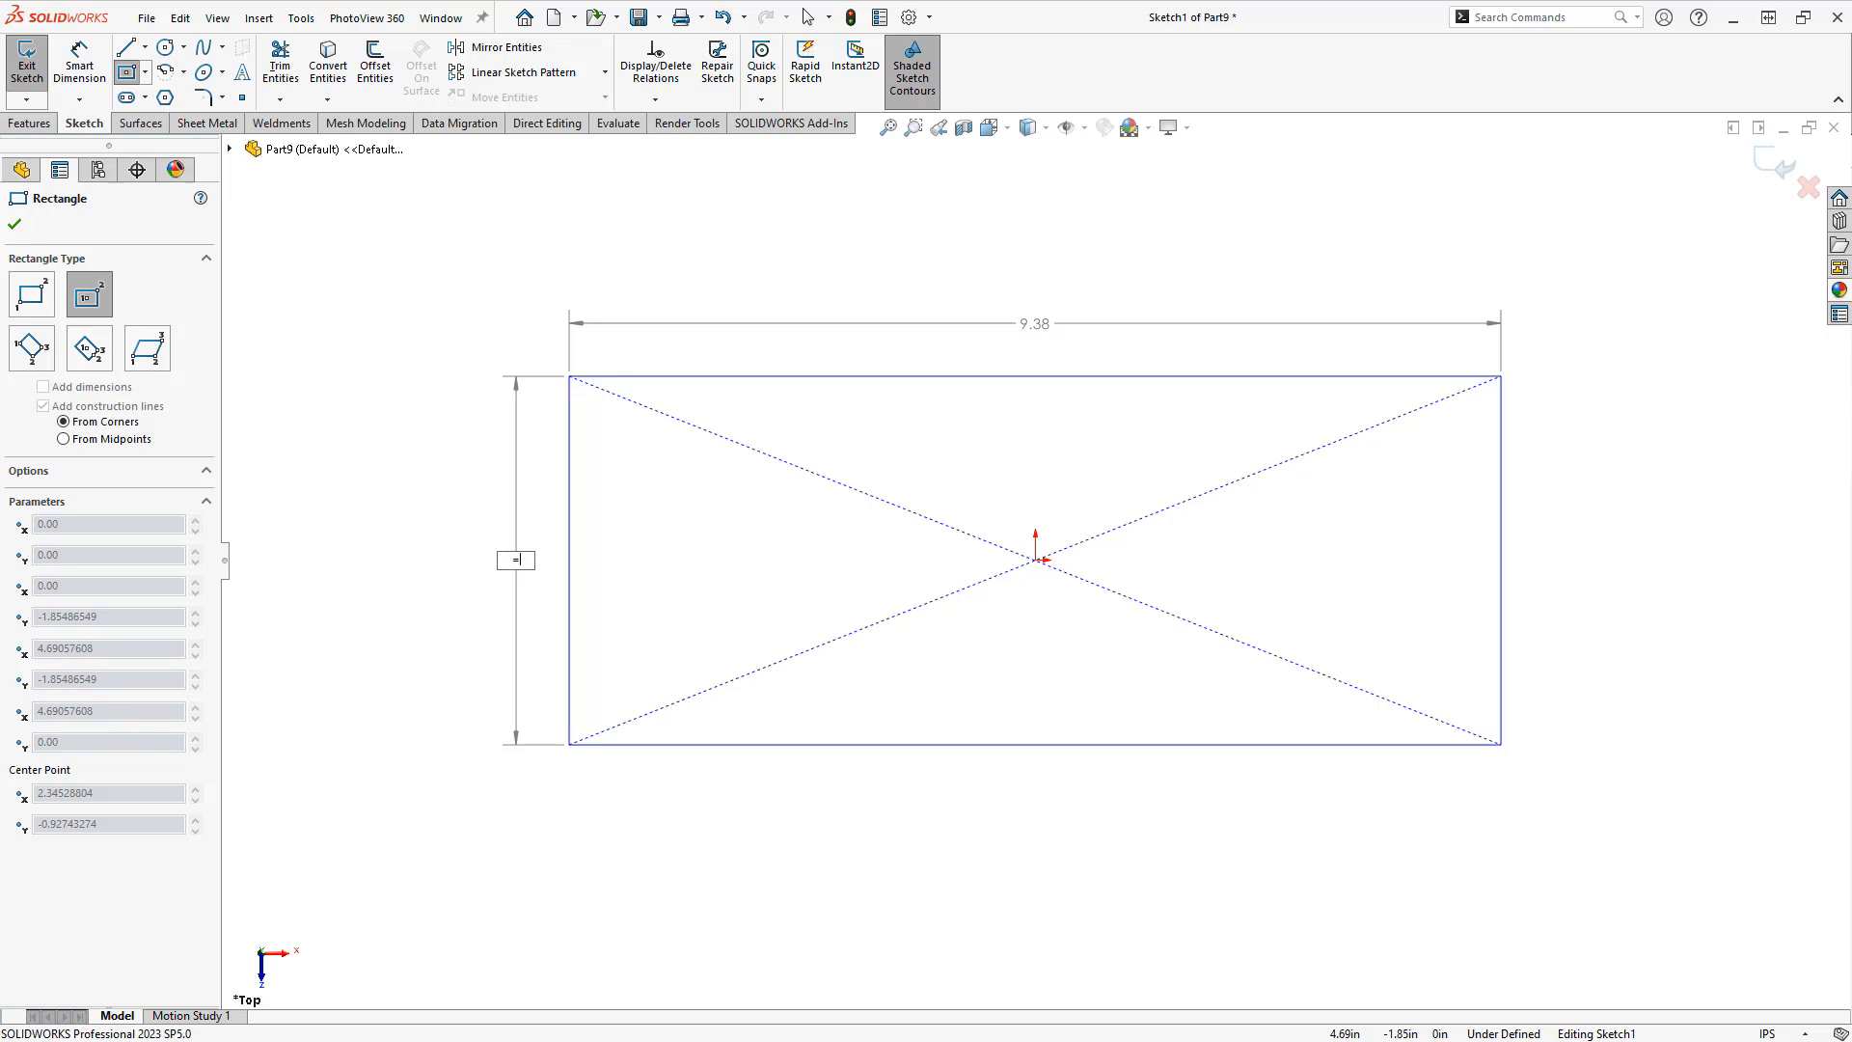
{"action": "key", "text": "Escape"}
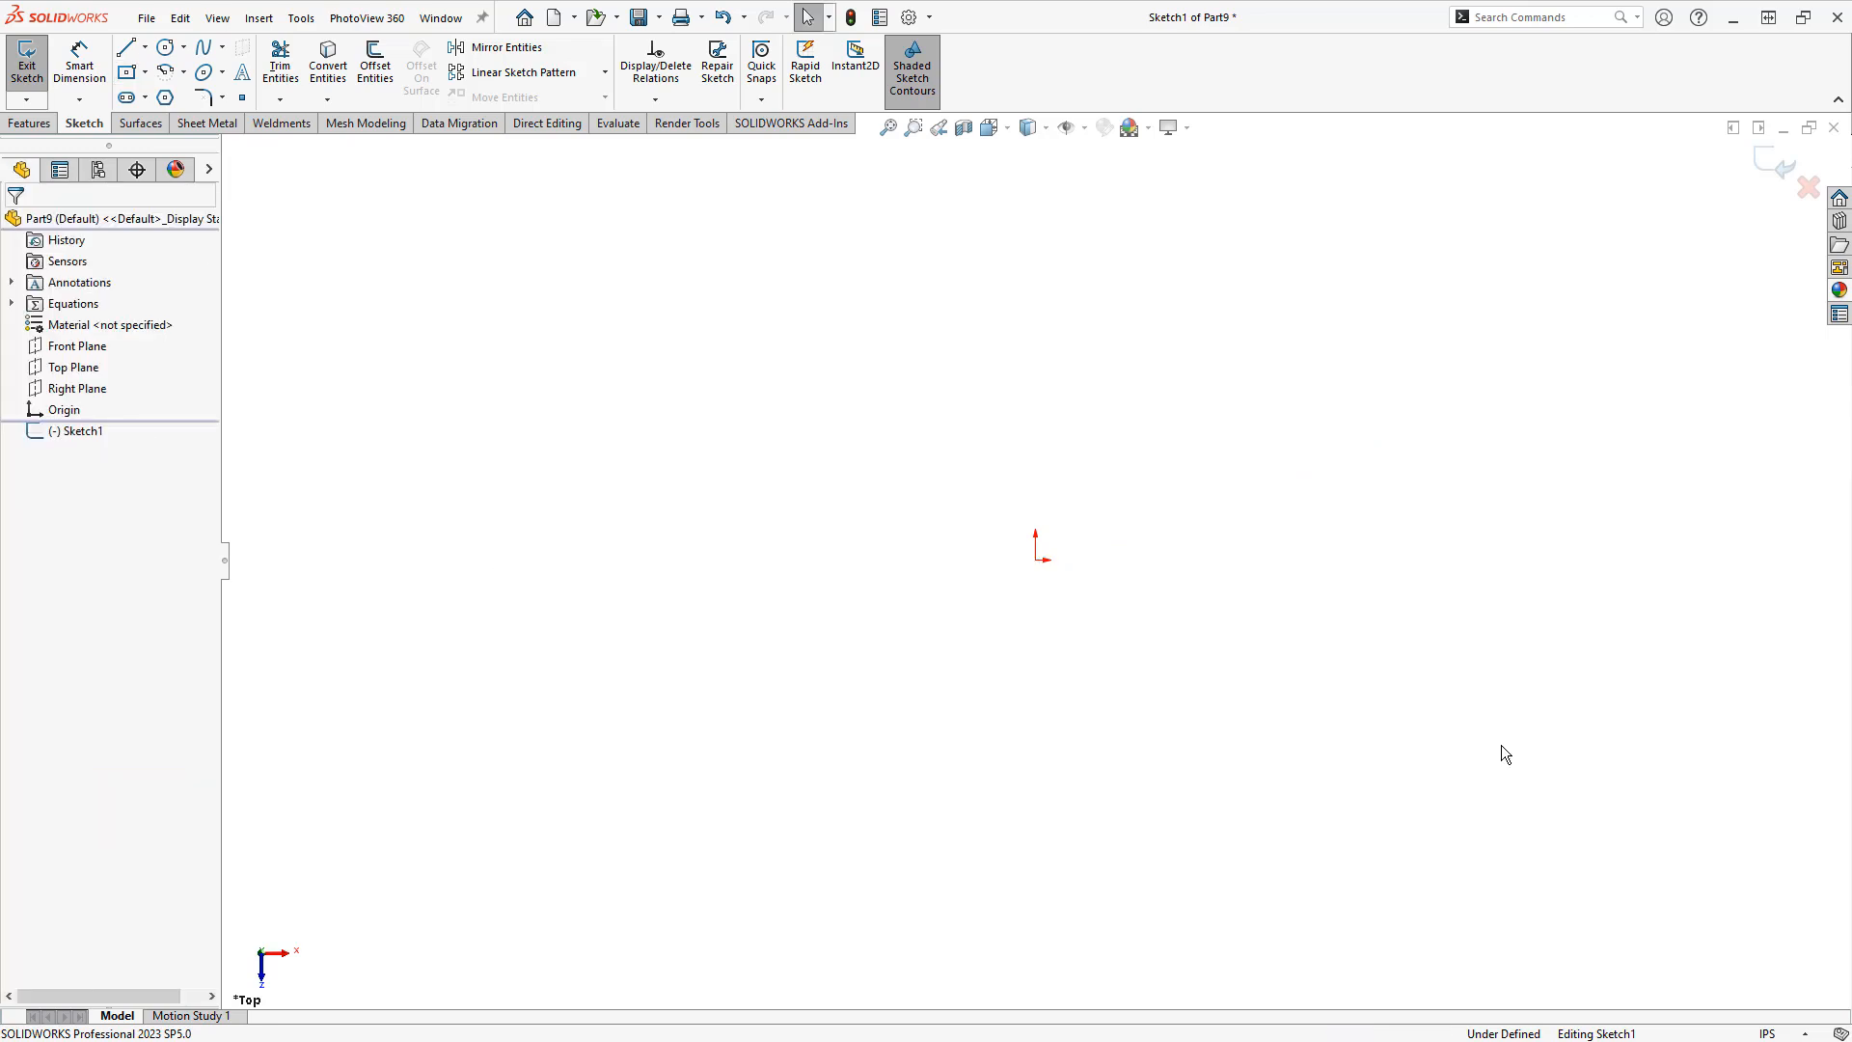
Sketch a centre rectangle about 8.04 in long and 3.73 in wide, centred on the origin
{"action": "left_click", "coordinate": [128, 74]}
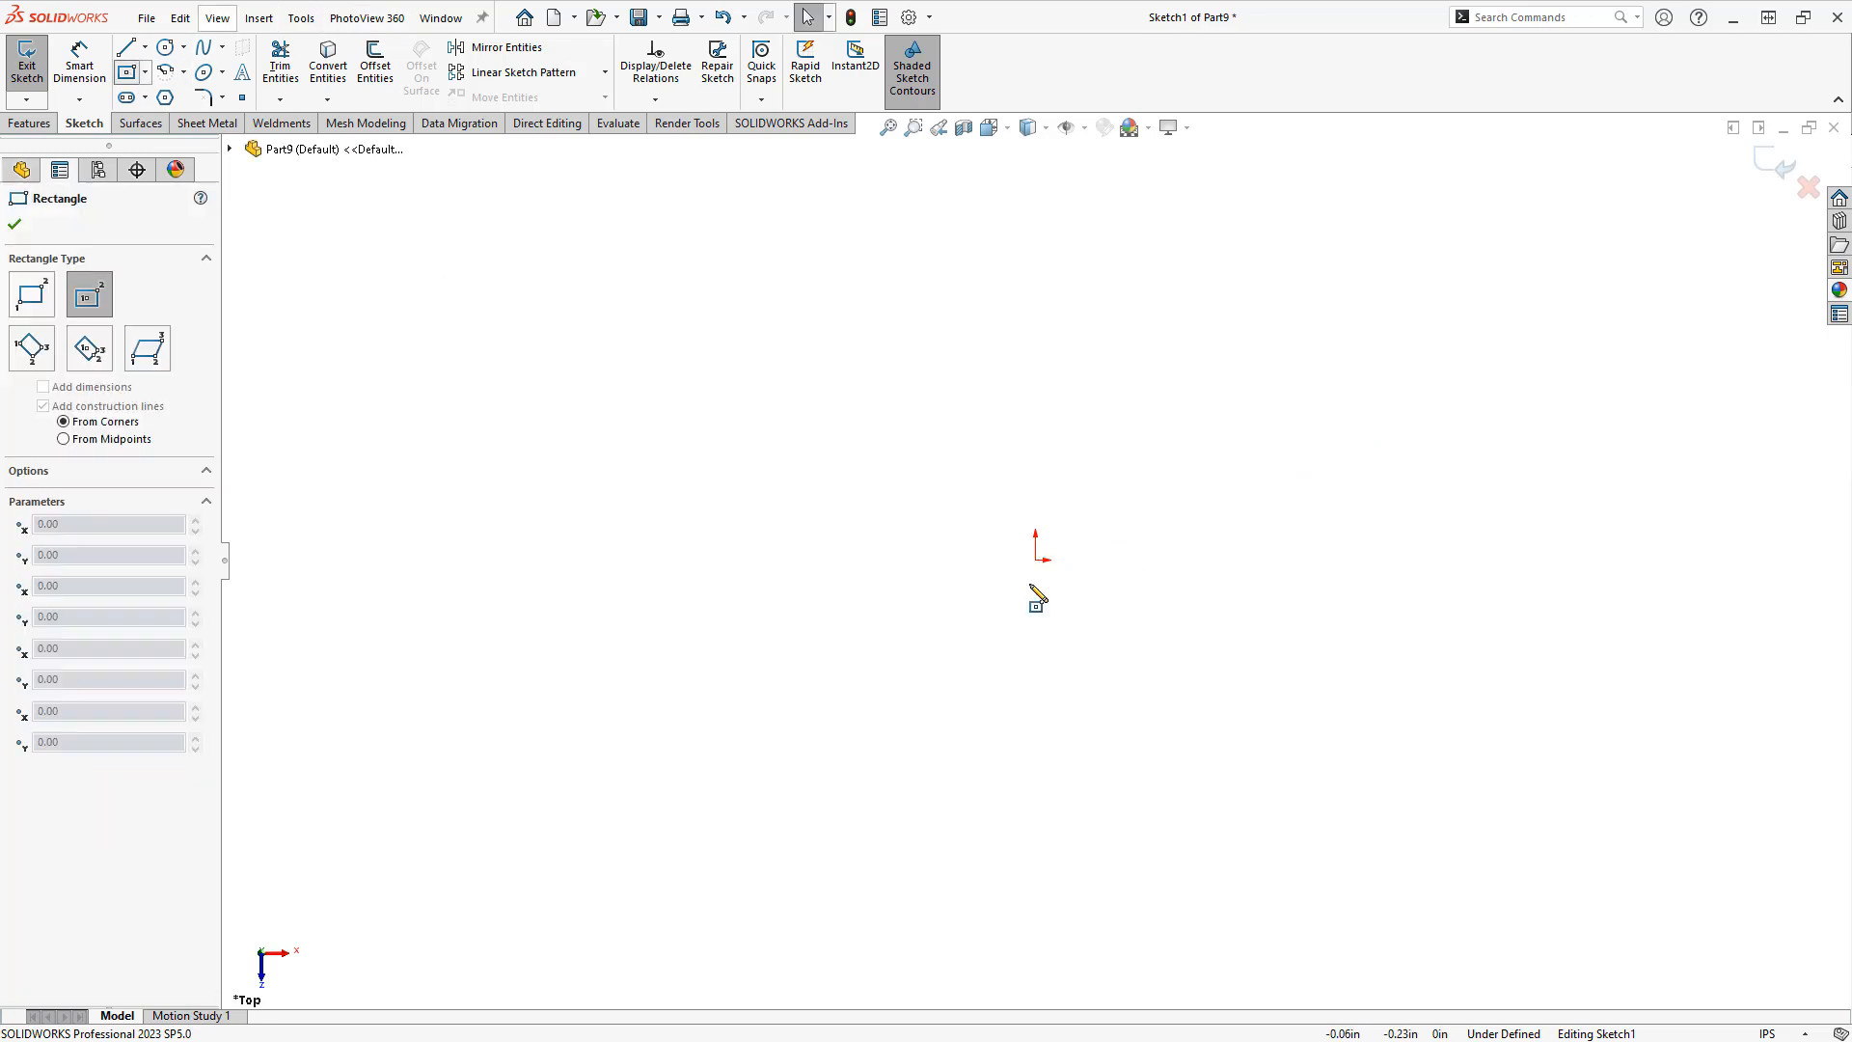
{"action": "left_click", "coordinate": [1037, 559]}
{"action": "left_click", "coordinate": [636, 375]}
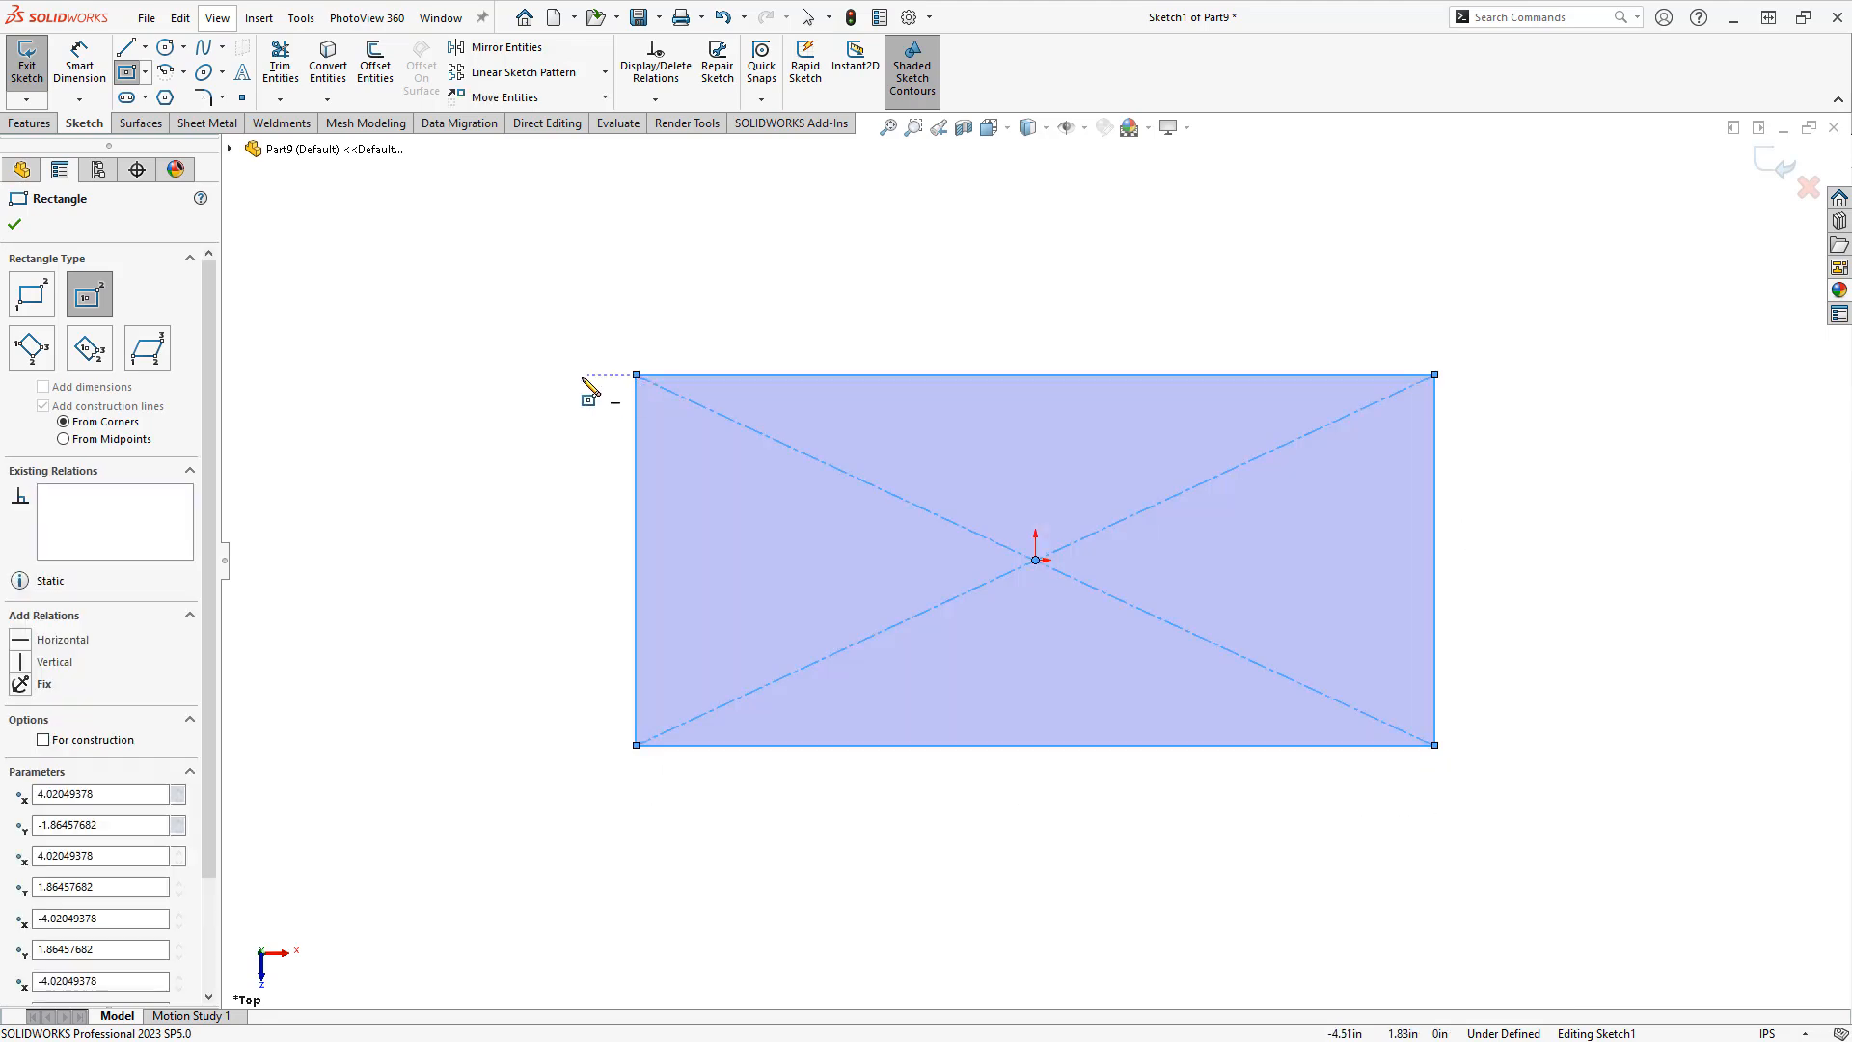
Dimension the rectangle's upper horizontal edge and link the value to the global variable Length
{"action": "left_click", "coordinate": [79, 66]}
{"action": "left_click", "coordinate": [799, 375]}
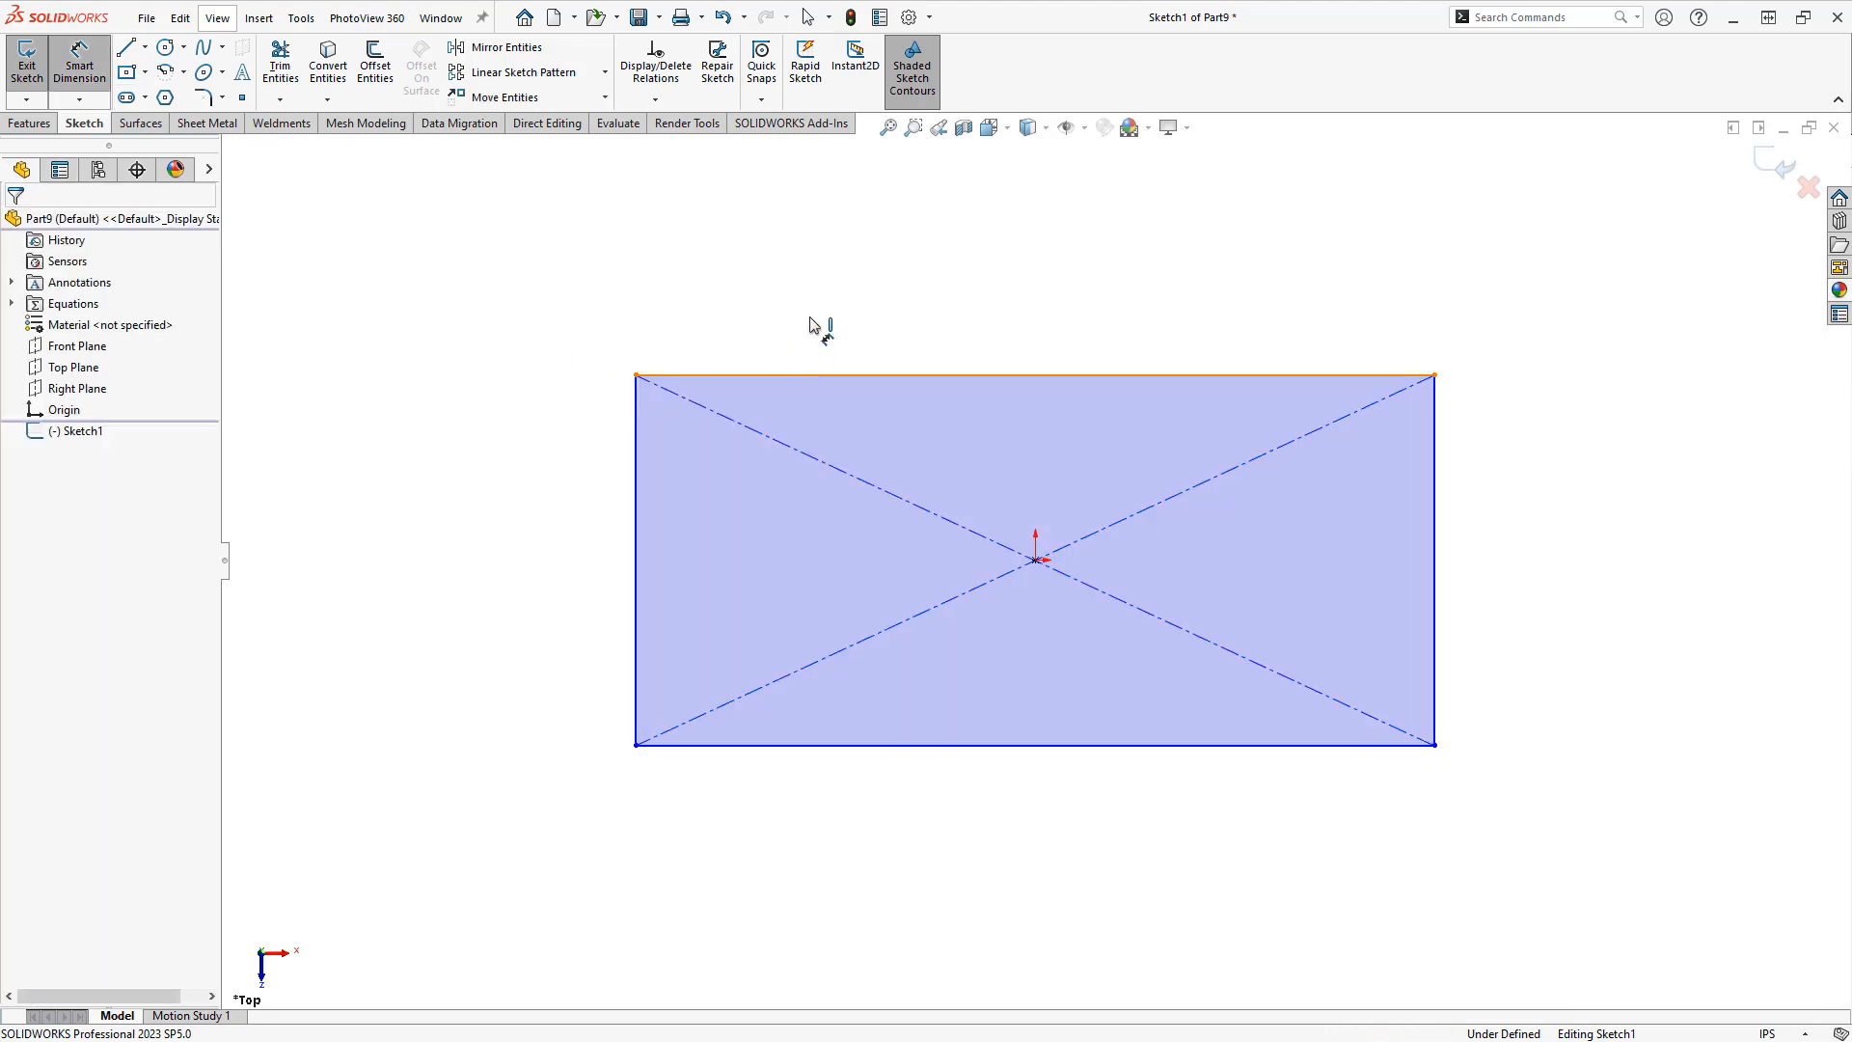
{"action": "left_click", "coordinate": [818, 315]}
{"action": "type", "text": "=\"Length"}
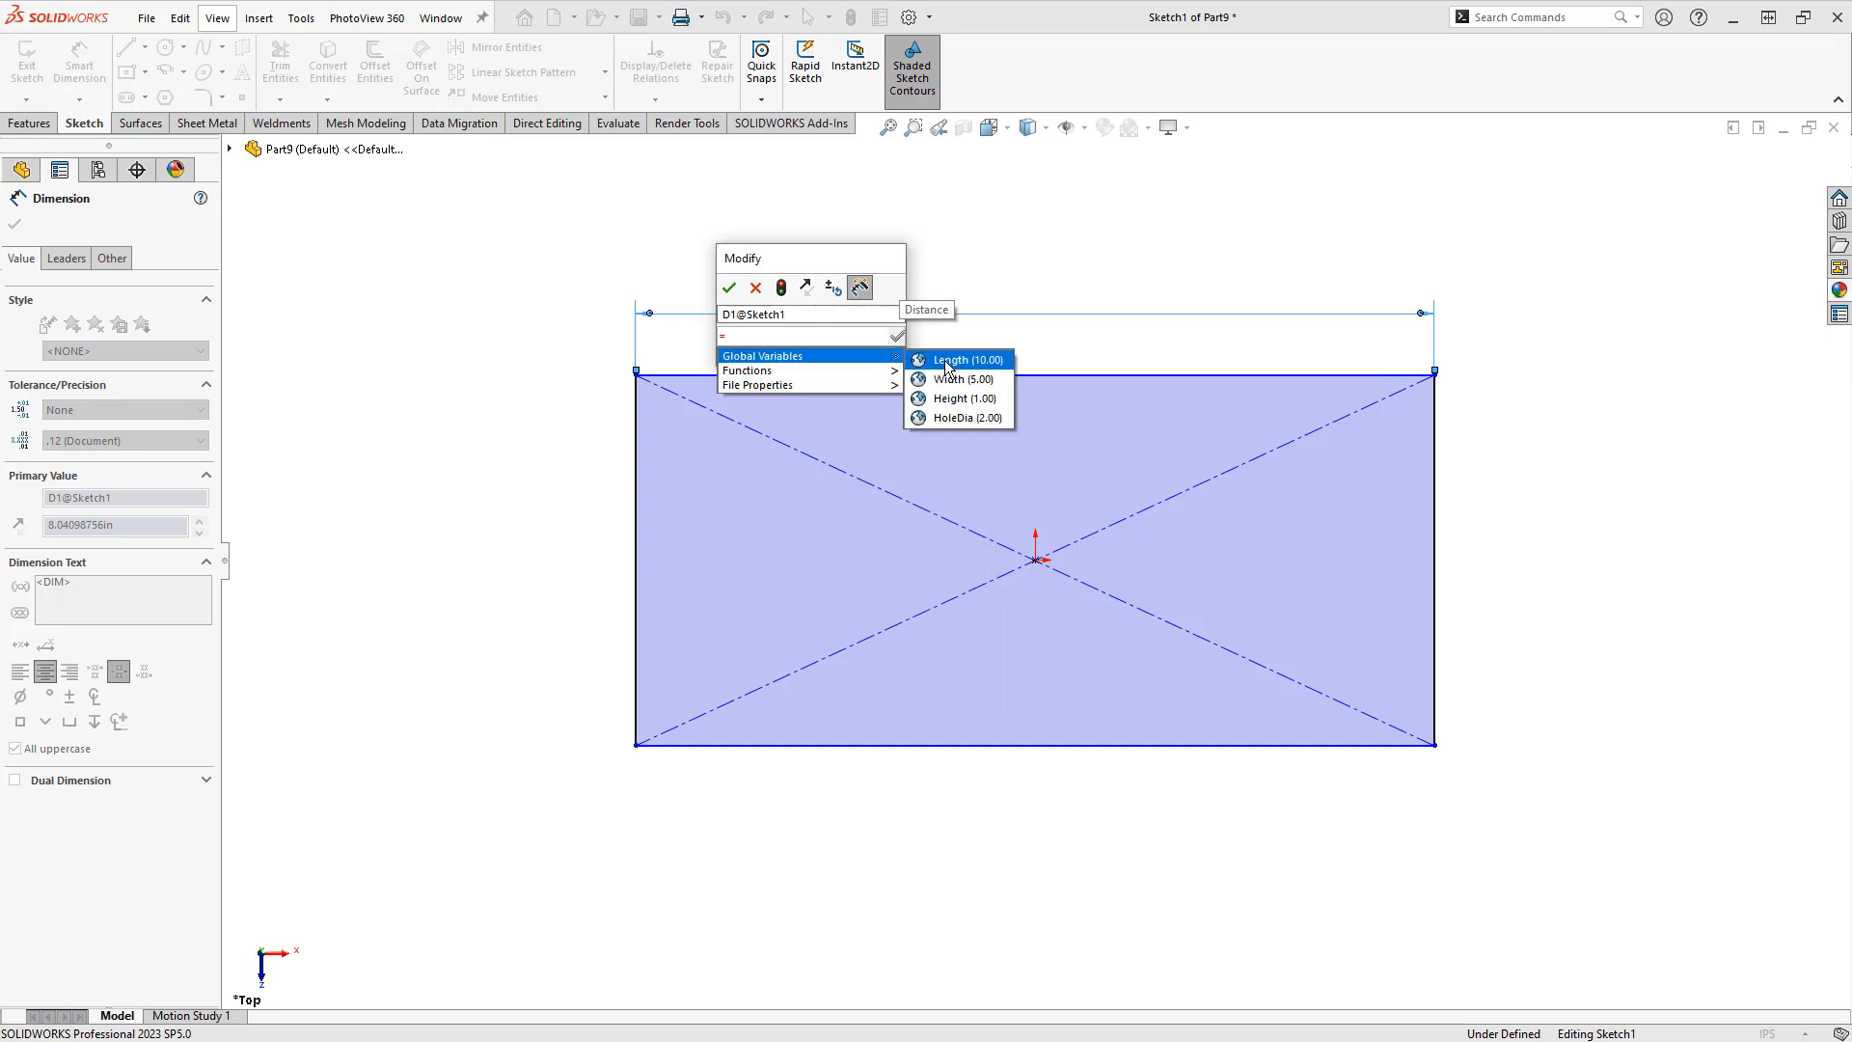
{"action": "left_click", "coordinate": [946, 360]}
{"action": "left_click", "coordinate": [897, 336]}
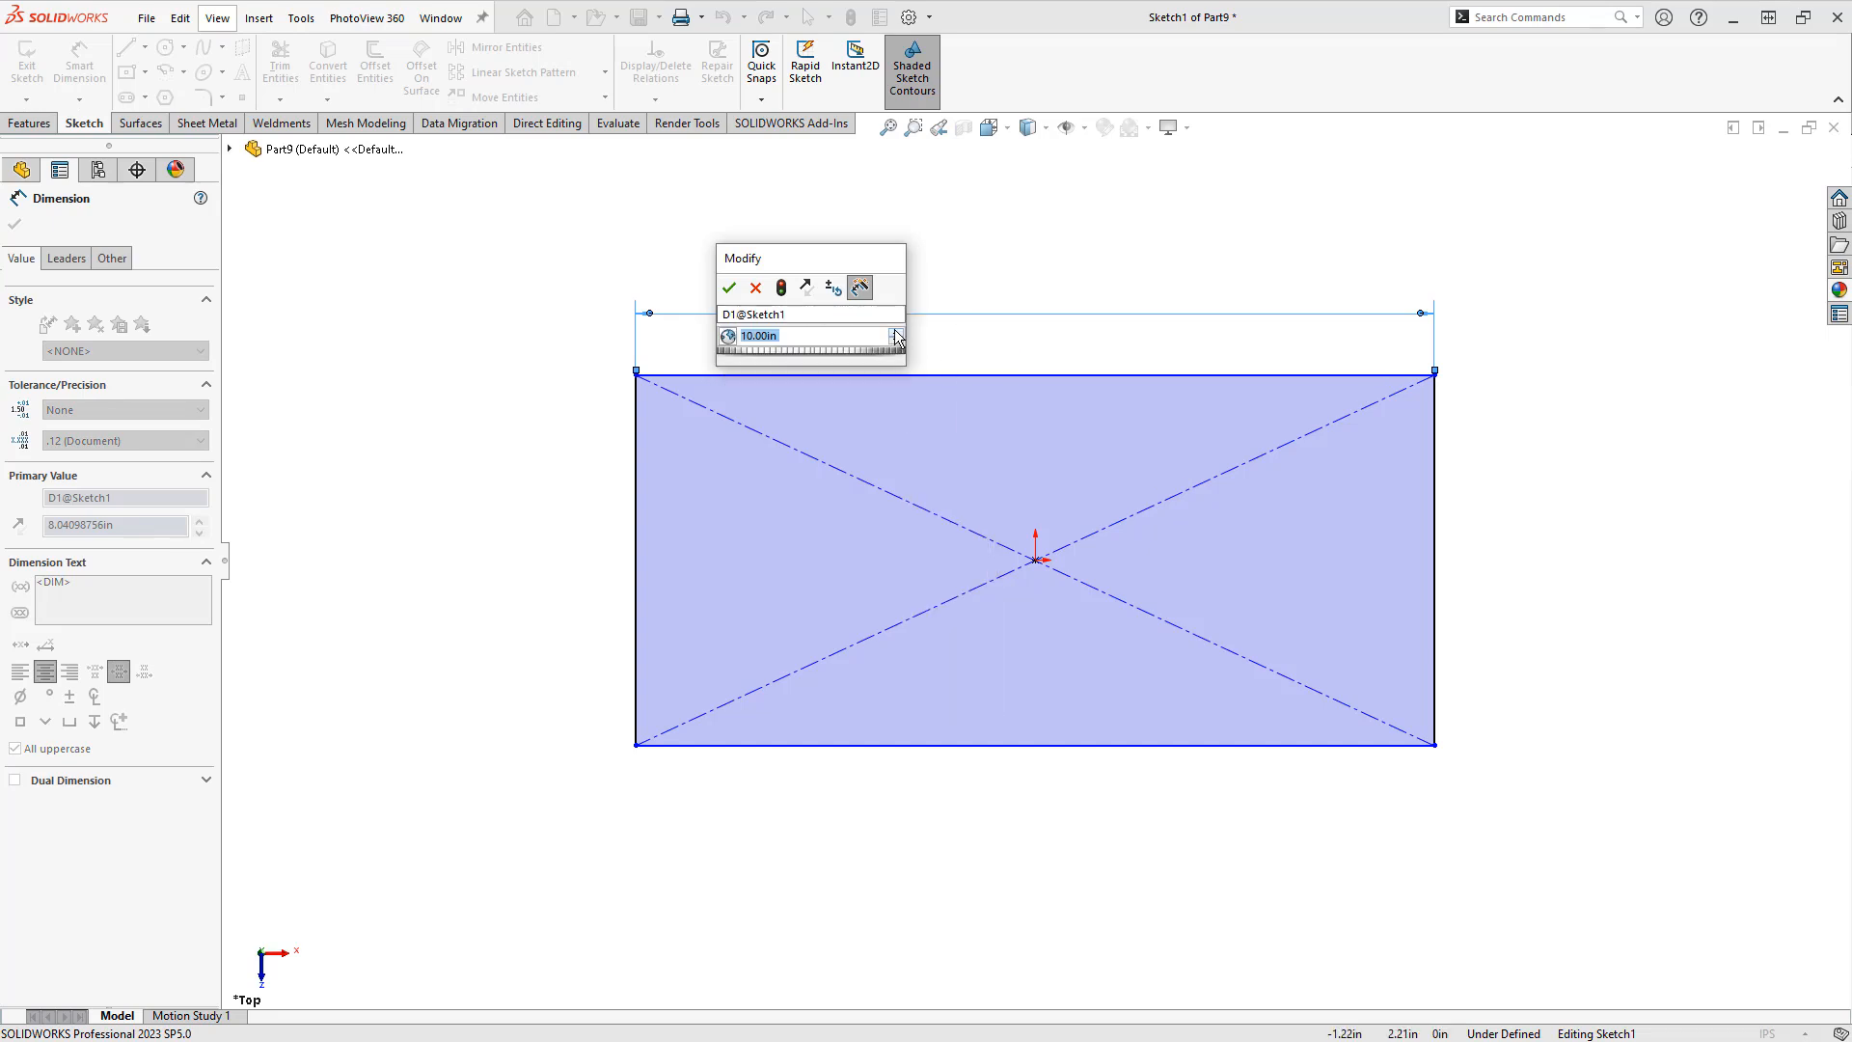
{"action": "left_click", "coordinate": [729, 288]}
Dimension the rectangle's vertical edge and link the value to the global variable Width
{"action": "left_click", "coordinate": [637, 433]}
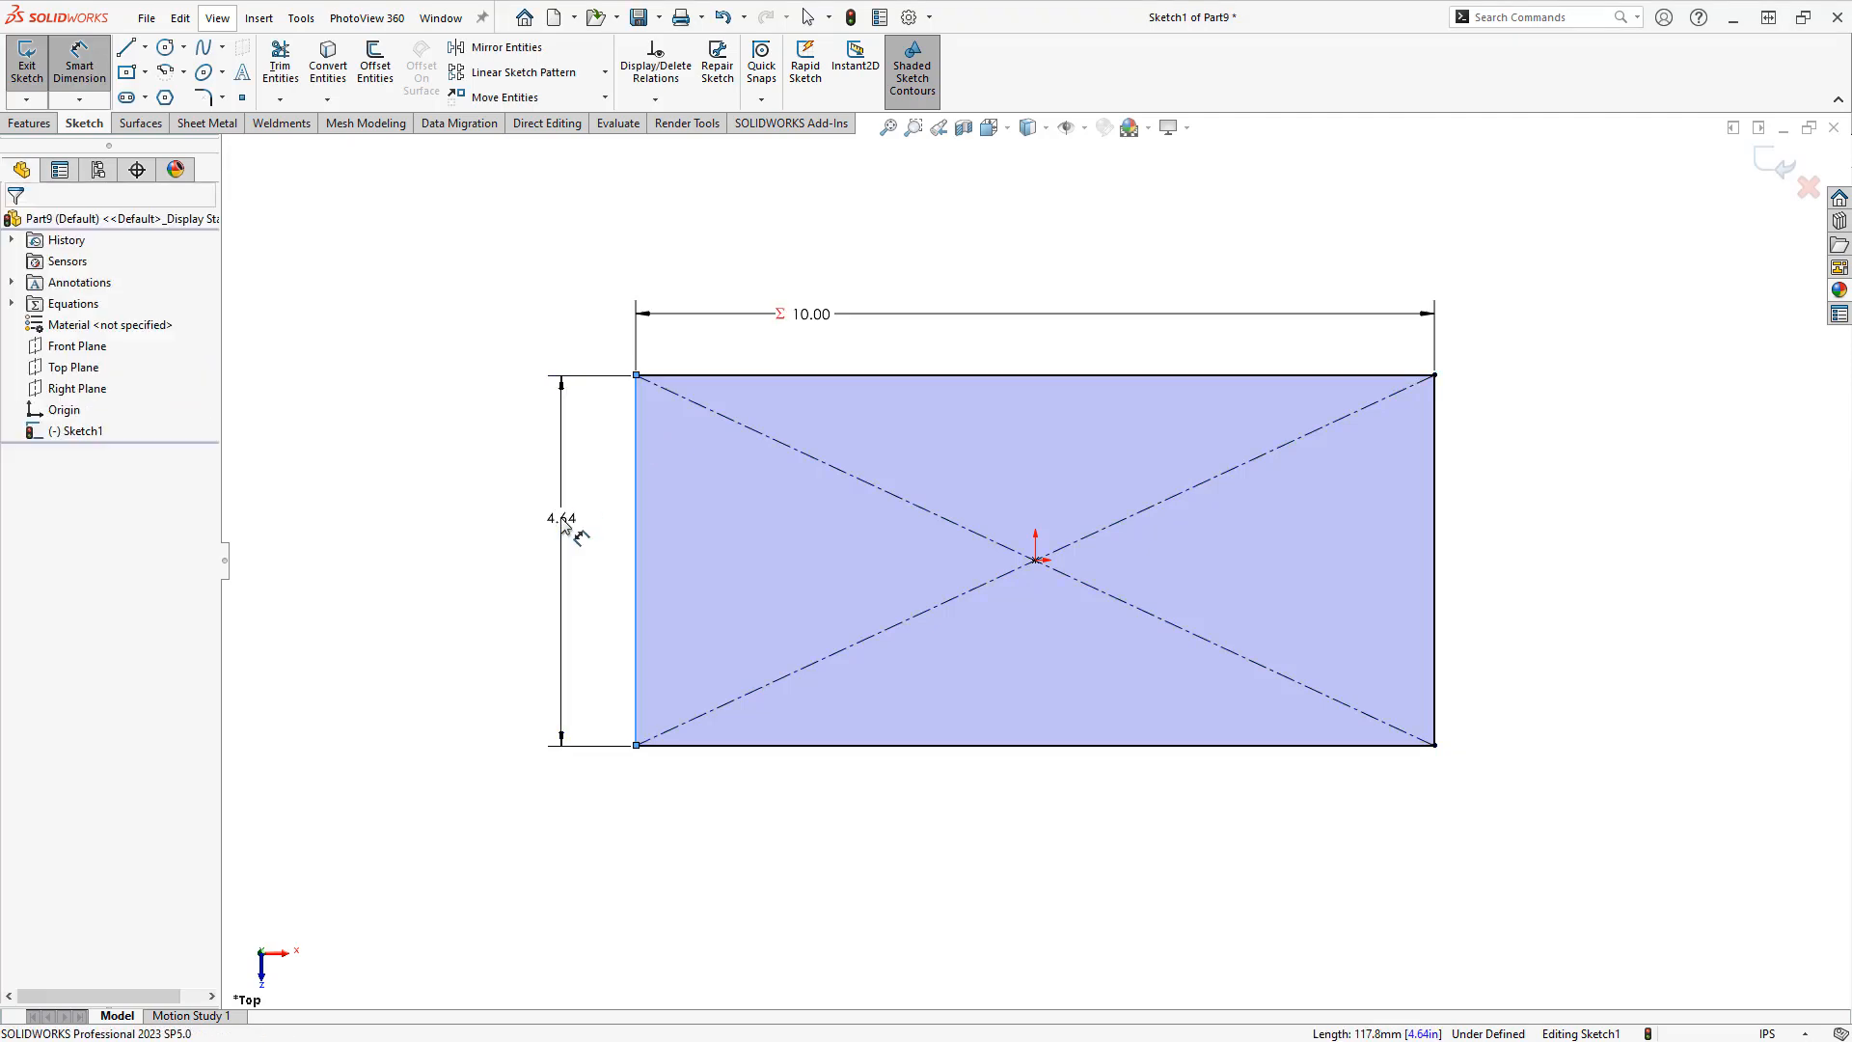
{"action": "left_click", "coordinate": [565, 531]}
{"action": "type", "text": "="}
{"action": "mouse_move", "coordinate": [540, 559]}
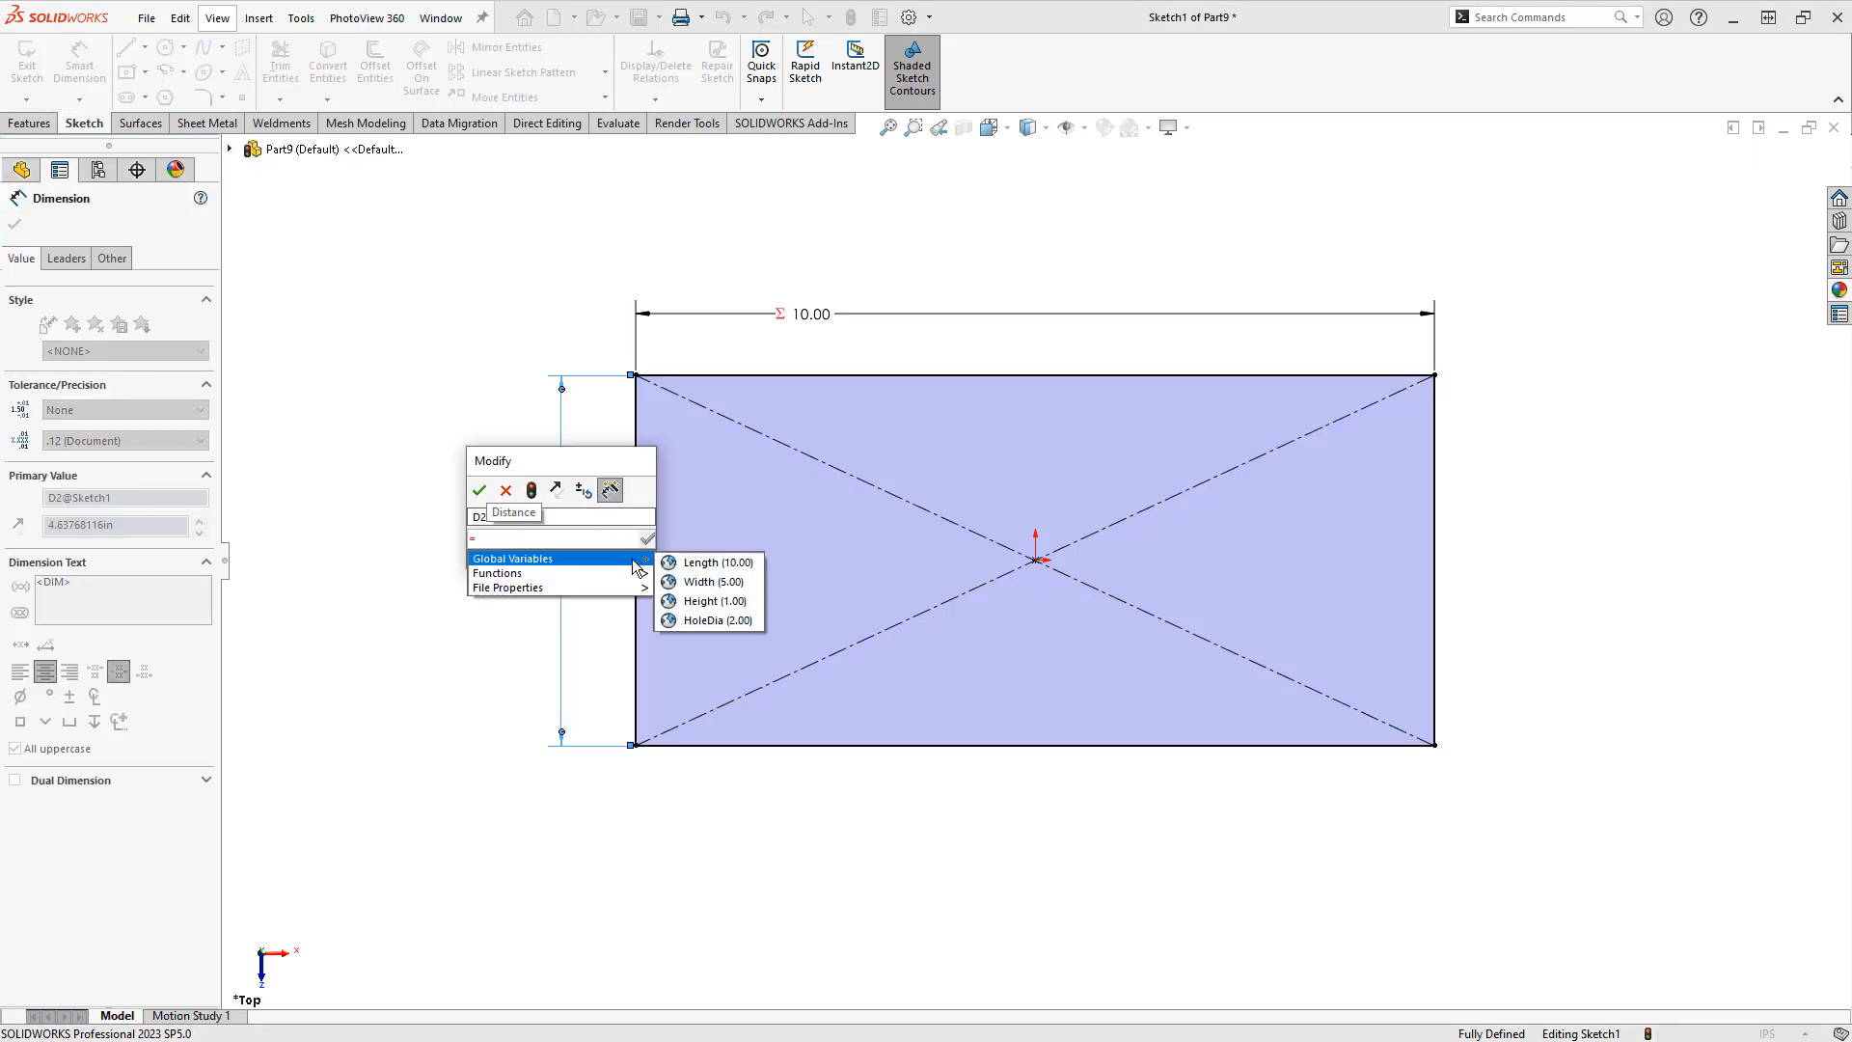
{"action": "left_click", "coordinate": [696, 576]}
{"action": "left_click", "coordinate": [650, 541]}
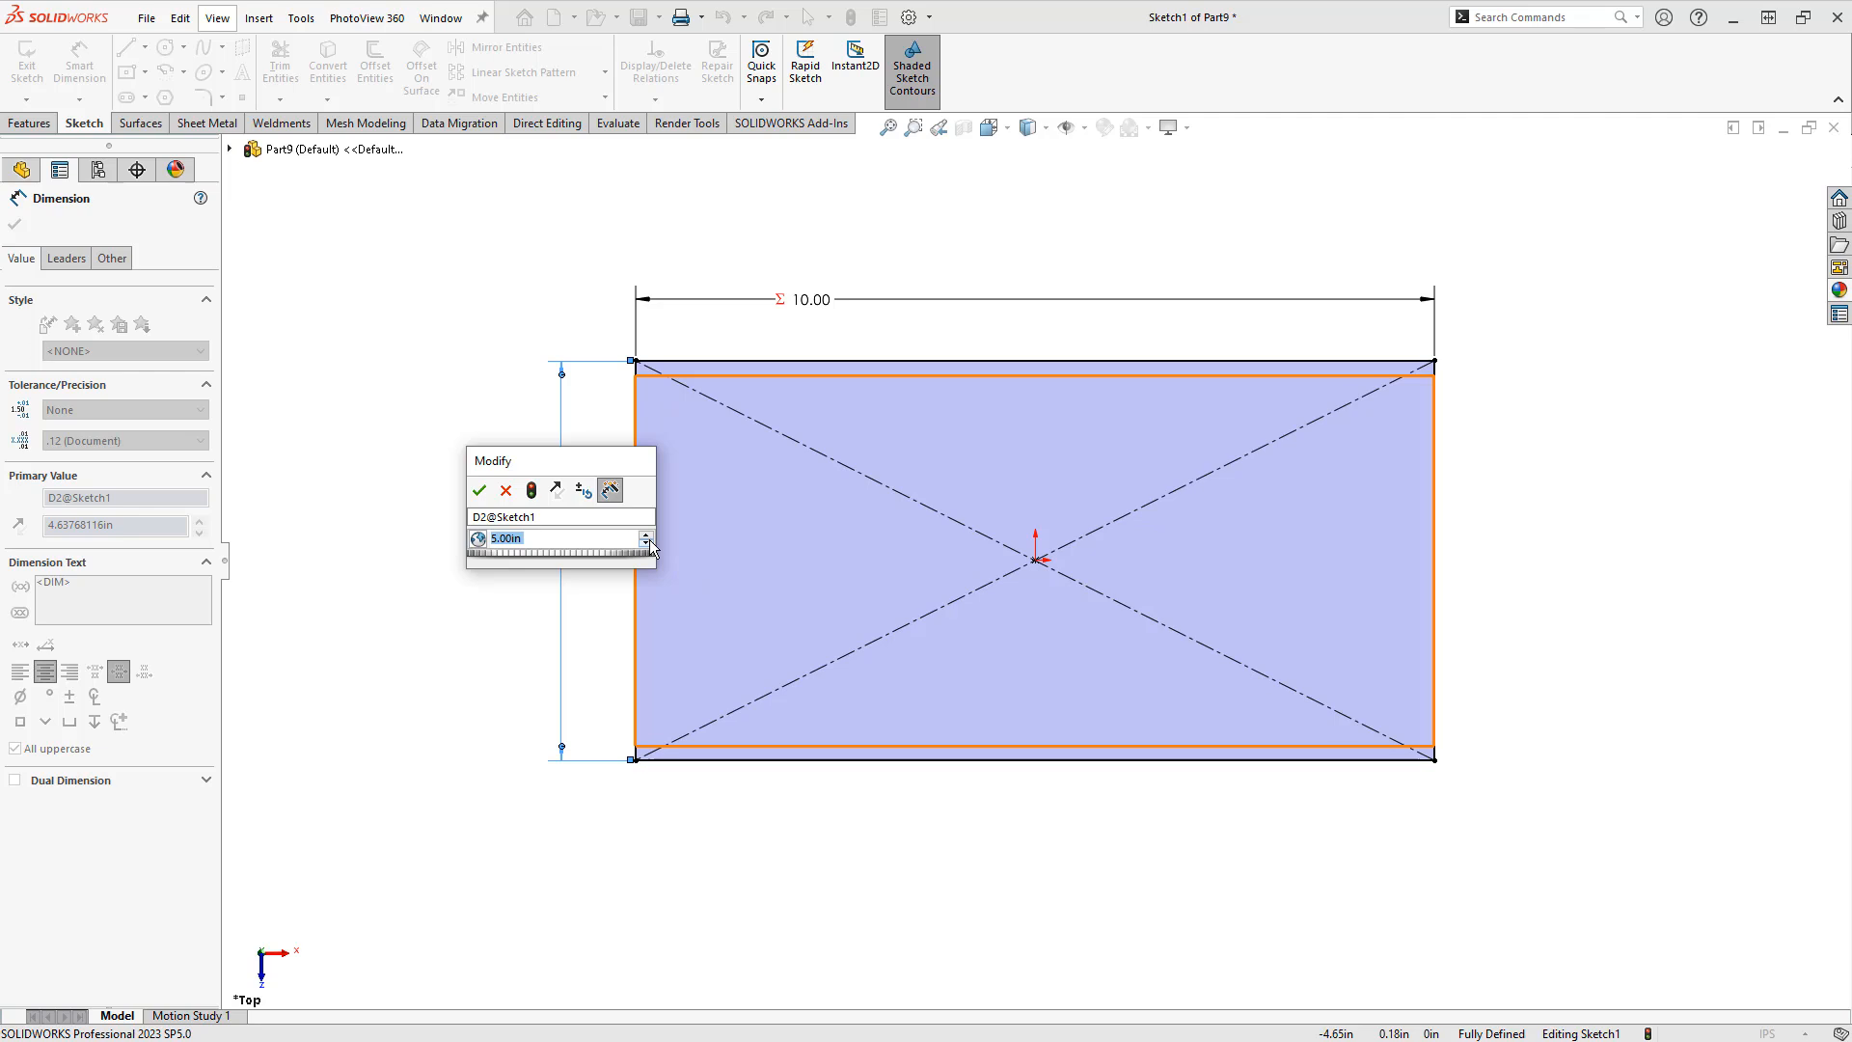
{"action": "left_click", "coordinate": [479, 490]}
Sketch a circle centred on the origin with a dimension value of 1
{"action": "left_click", "coordinate": [169, 51]}
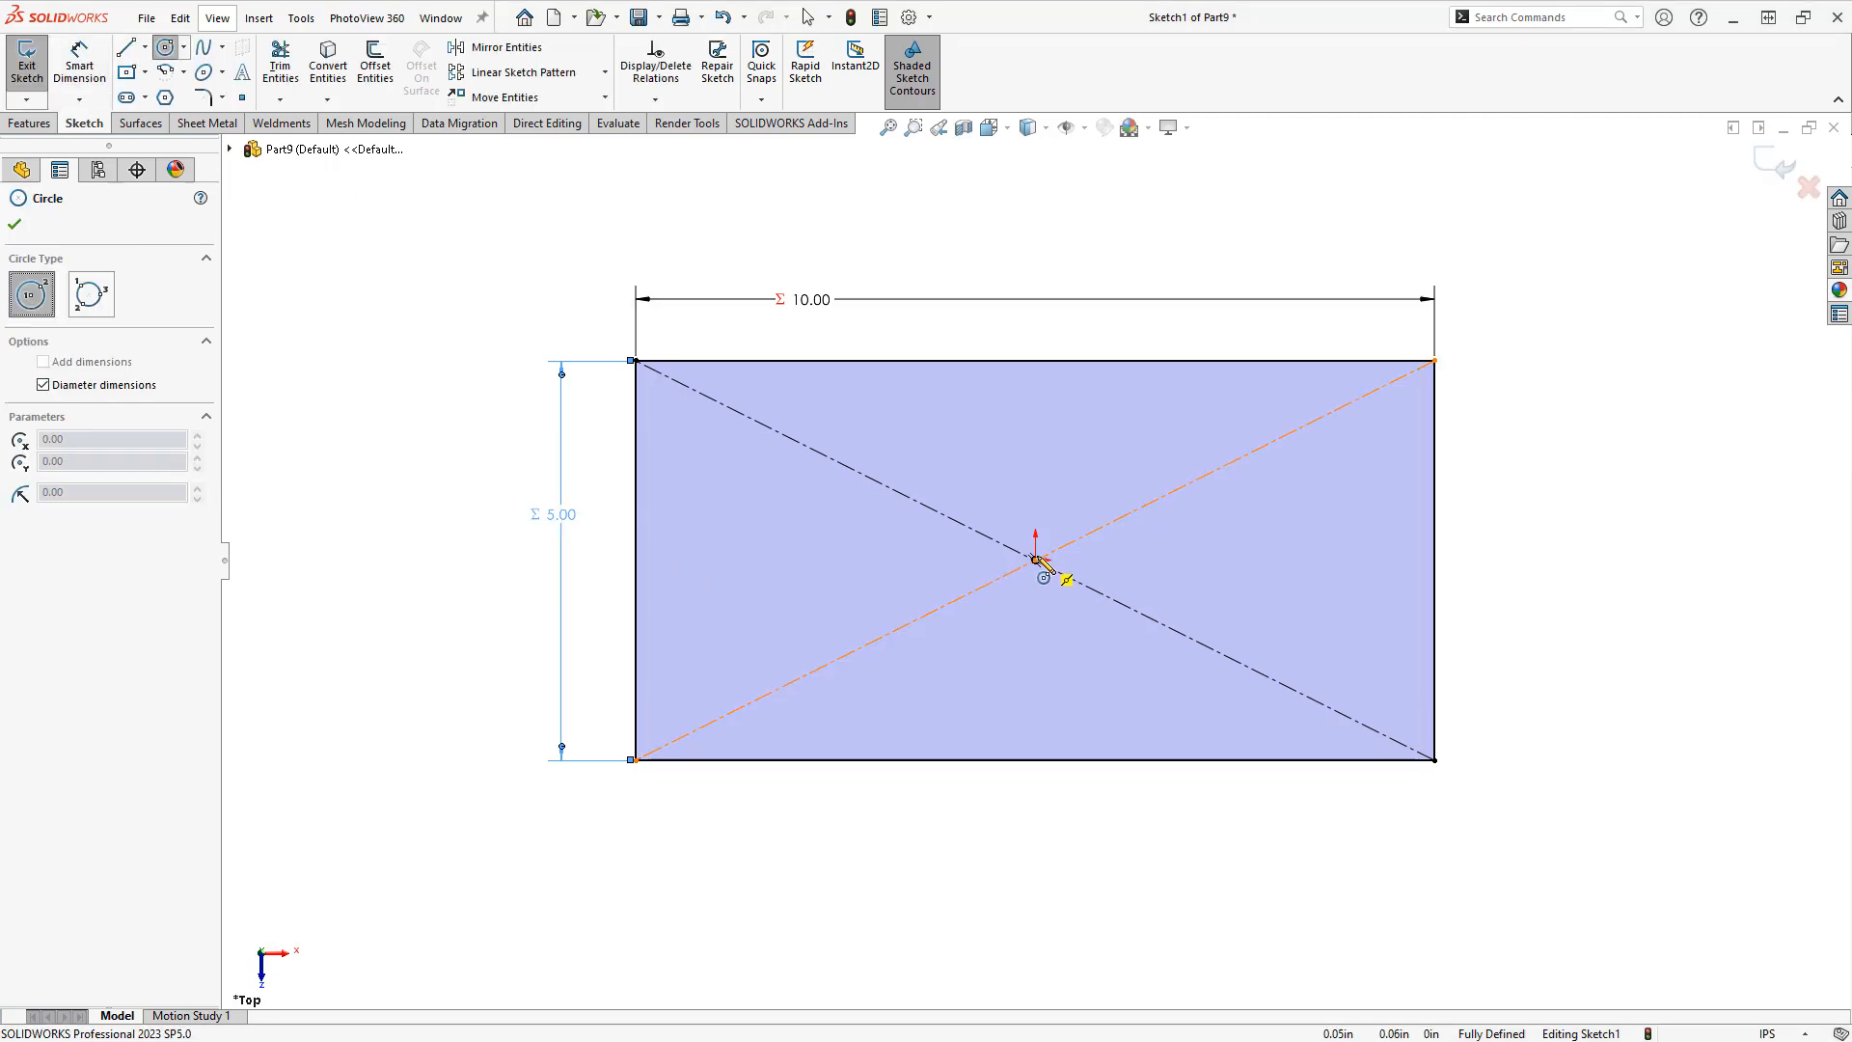
{"action": "type", "text": "1"}
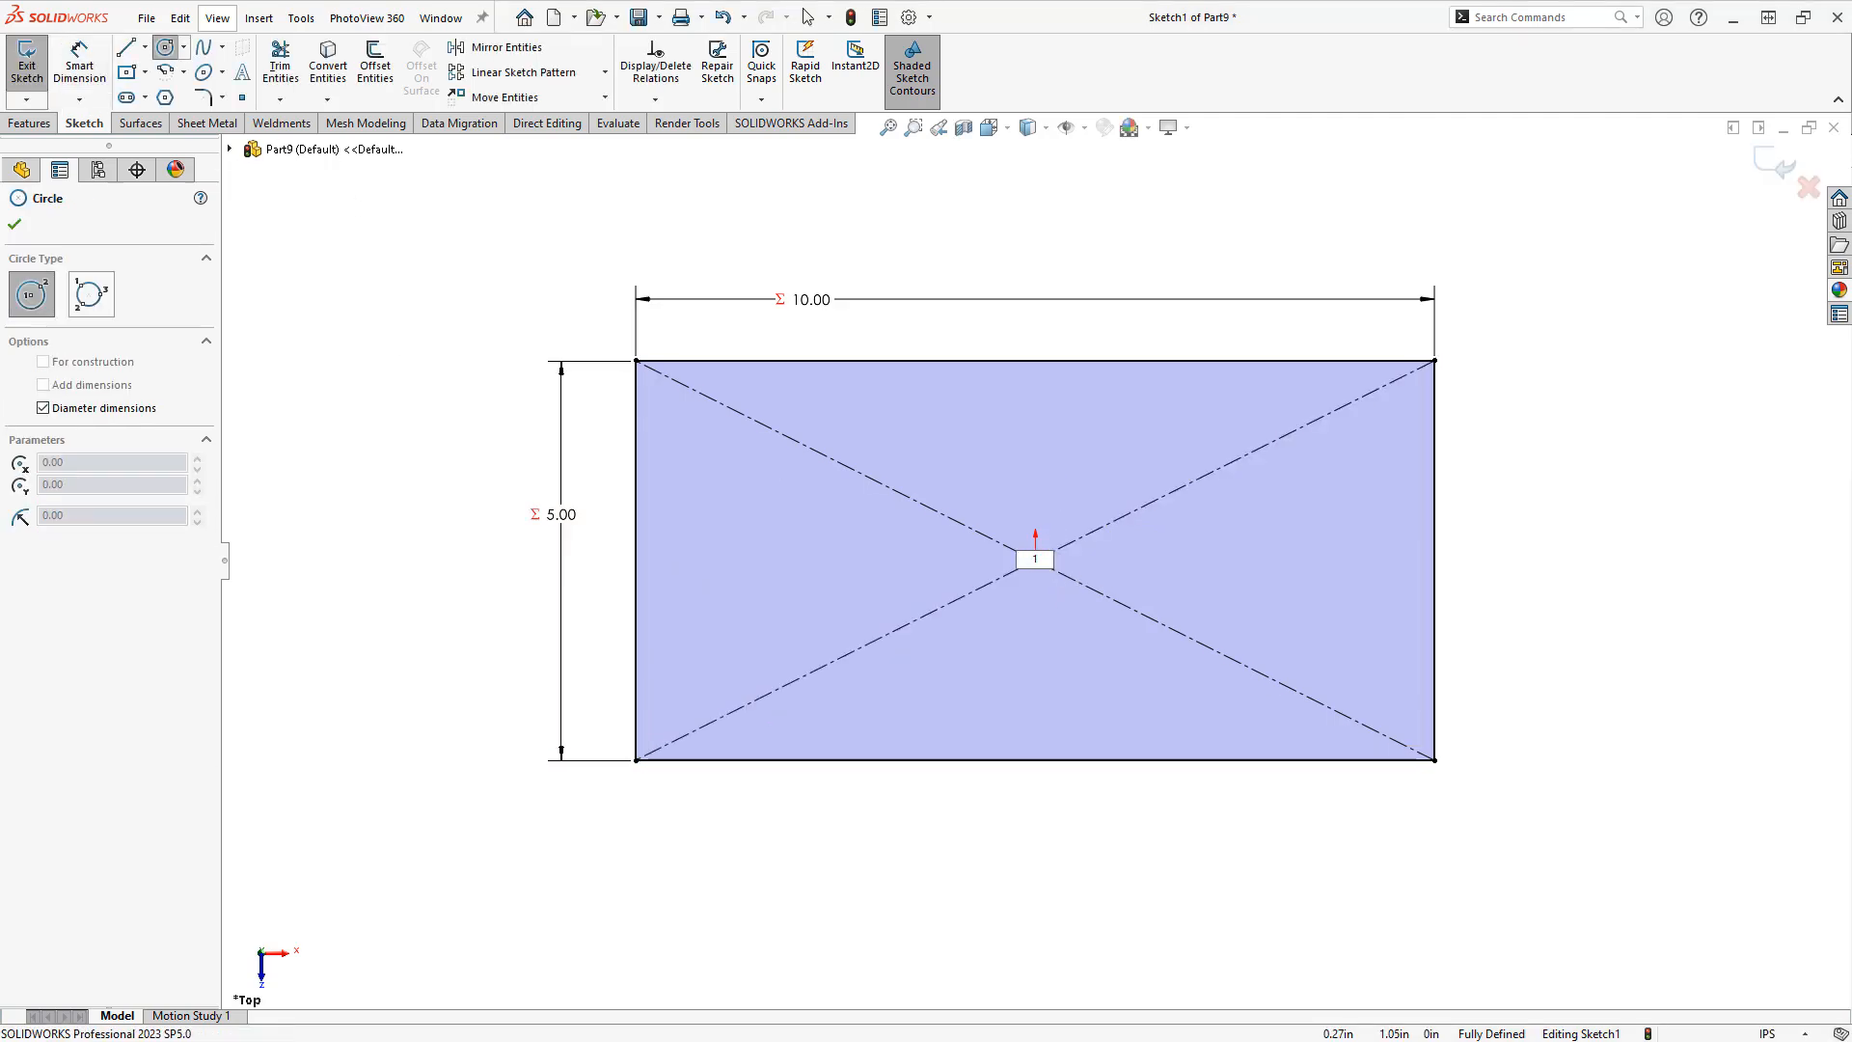
{"action": "key", "text": "Return"}
{"action": "key", "text": "Escape"}
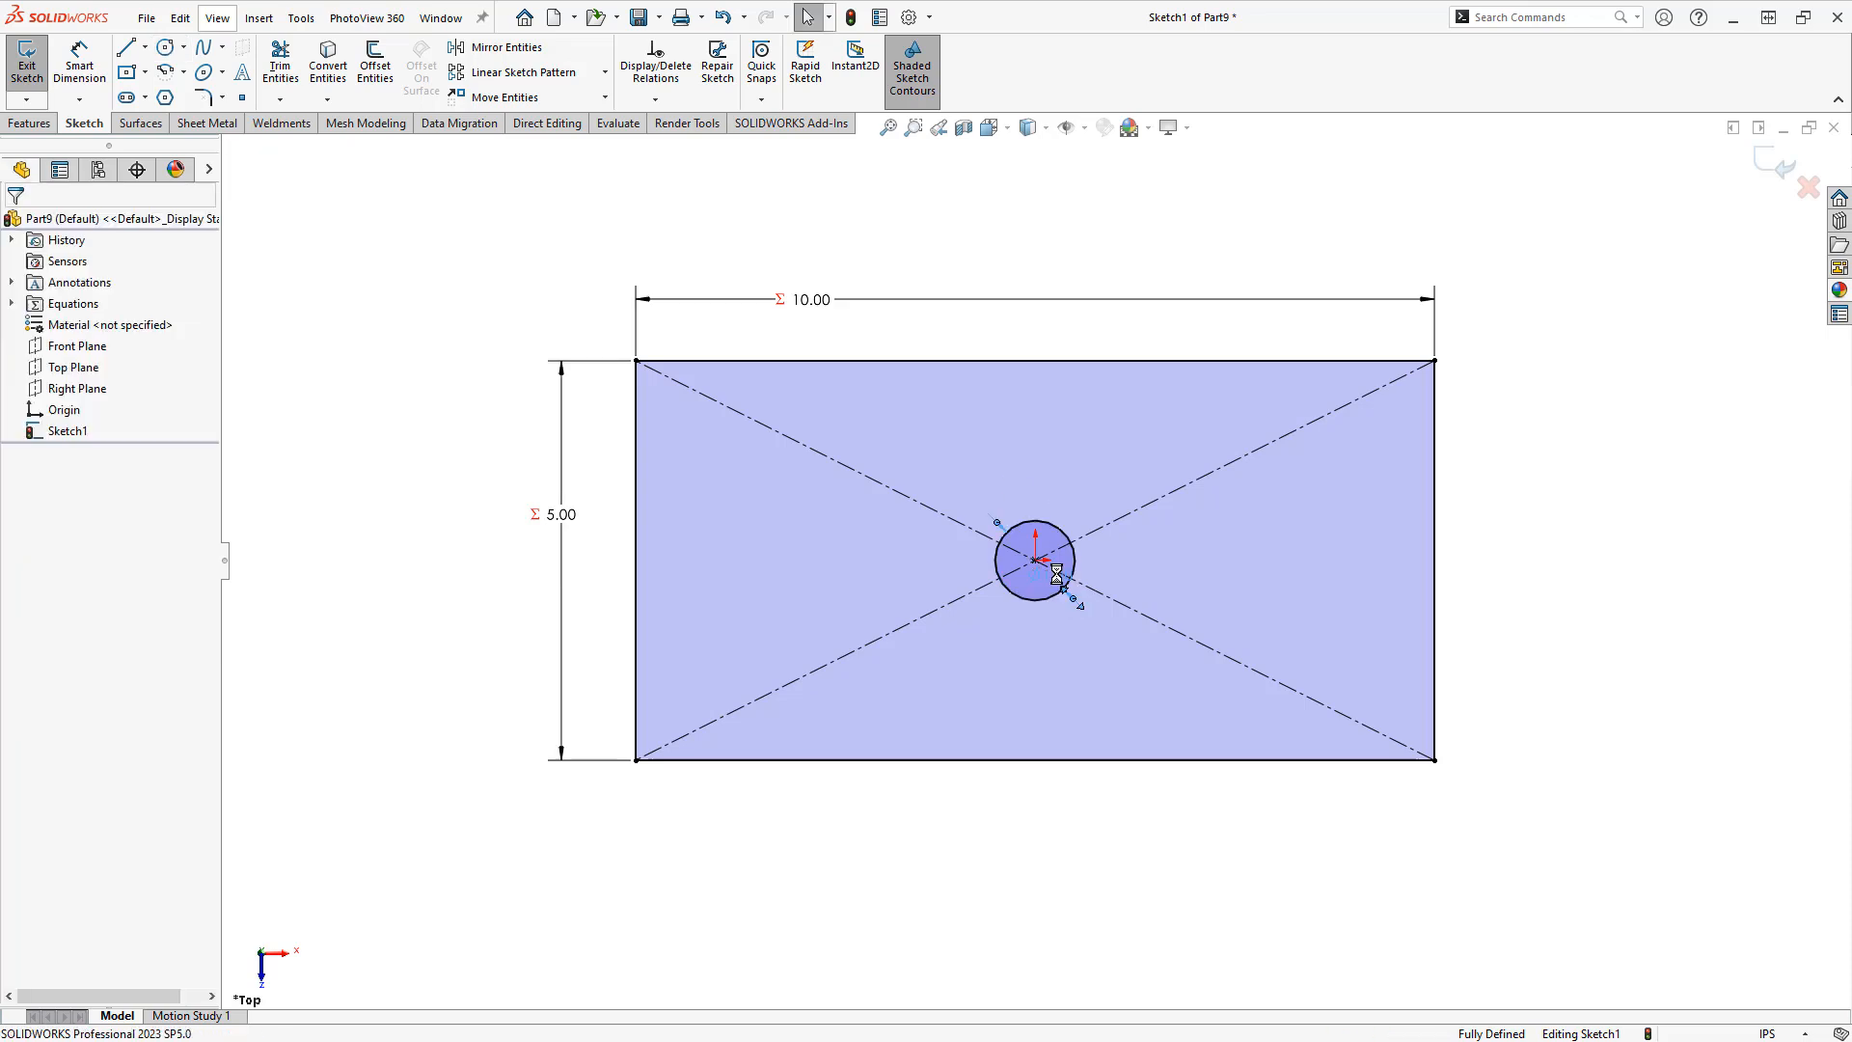
Link the circle's diameter dimension to the global variable HoleDia
{"action": "double_click", "coordinate": [1051, 575]}
{"action": "type", "text": "="}
{"action": "mouse_move", "coordinate": [1079, 618]}
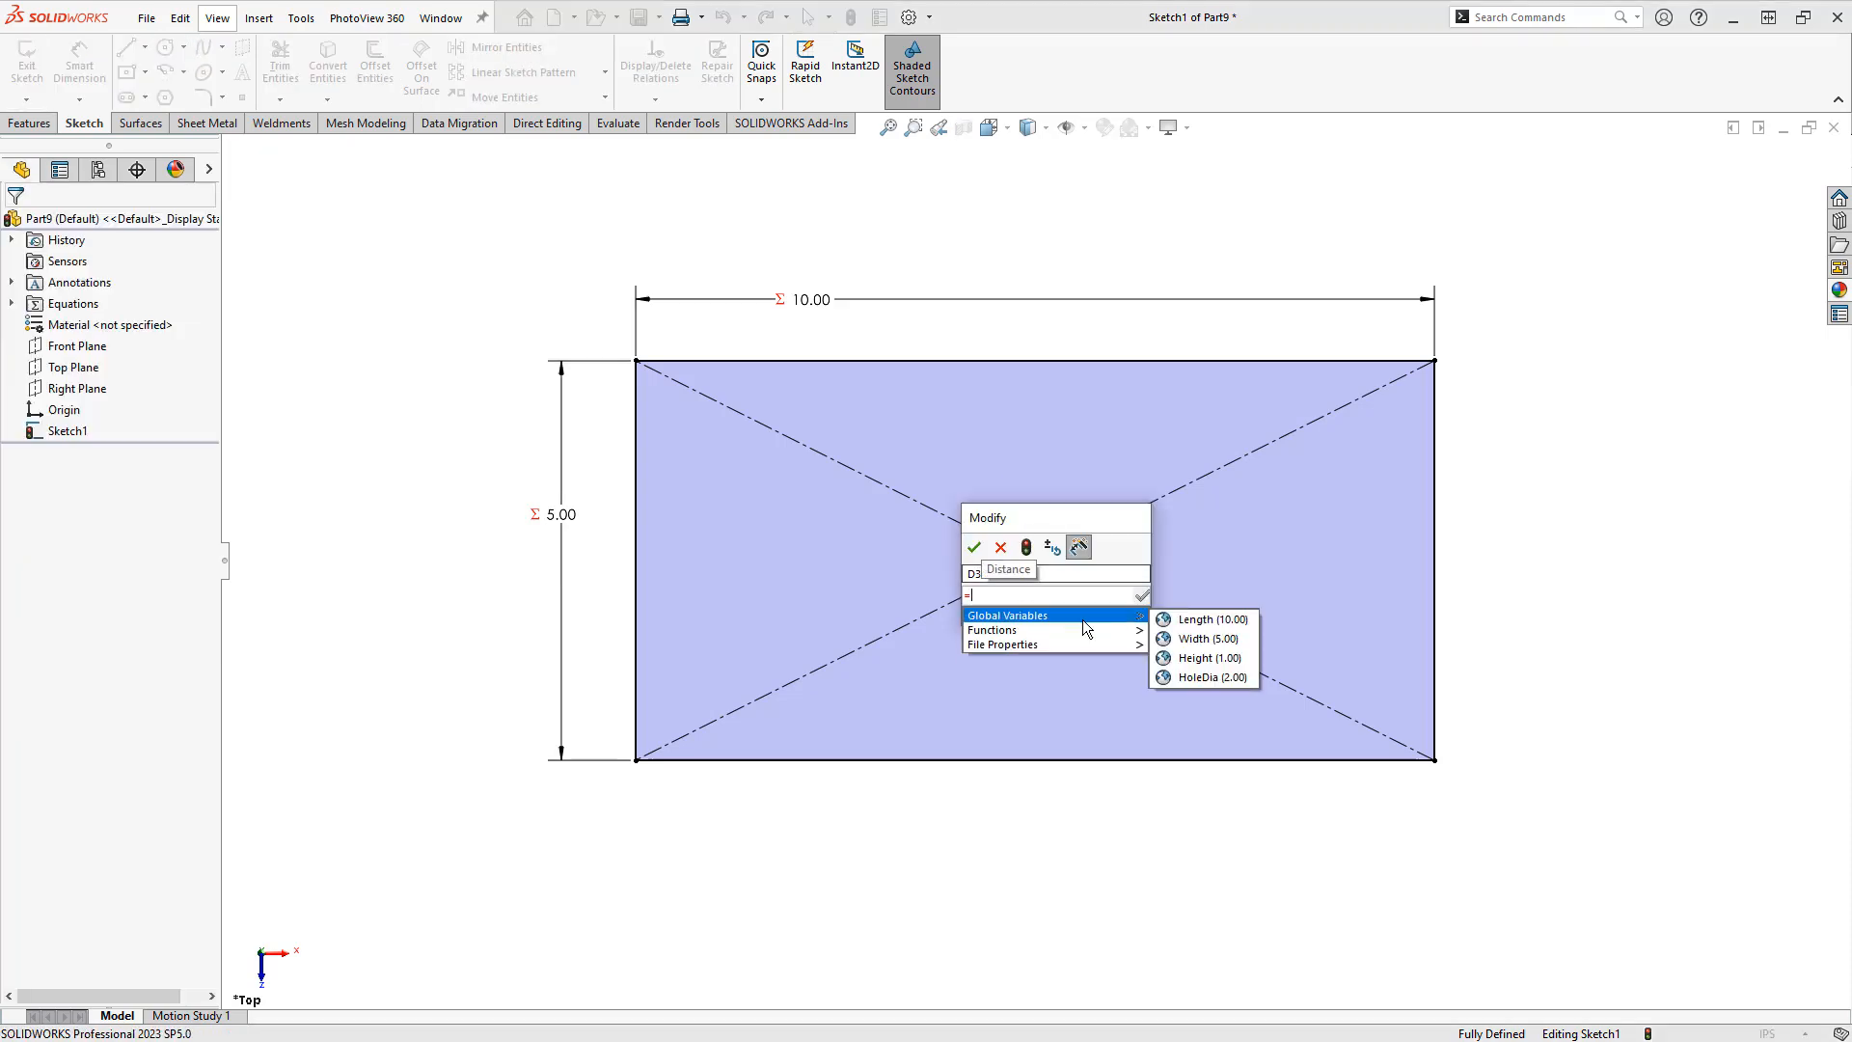
{"action": "left_click", "coordinate": [1187, 678]}
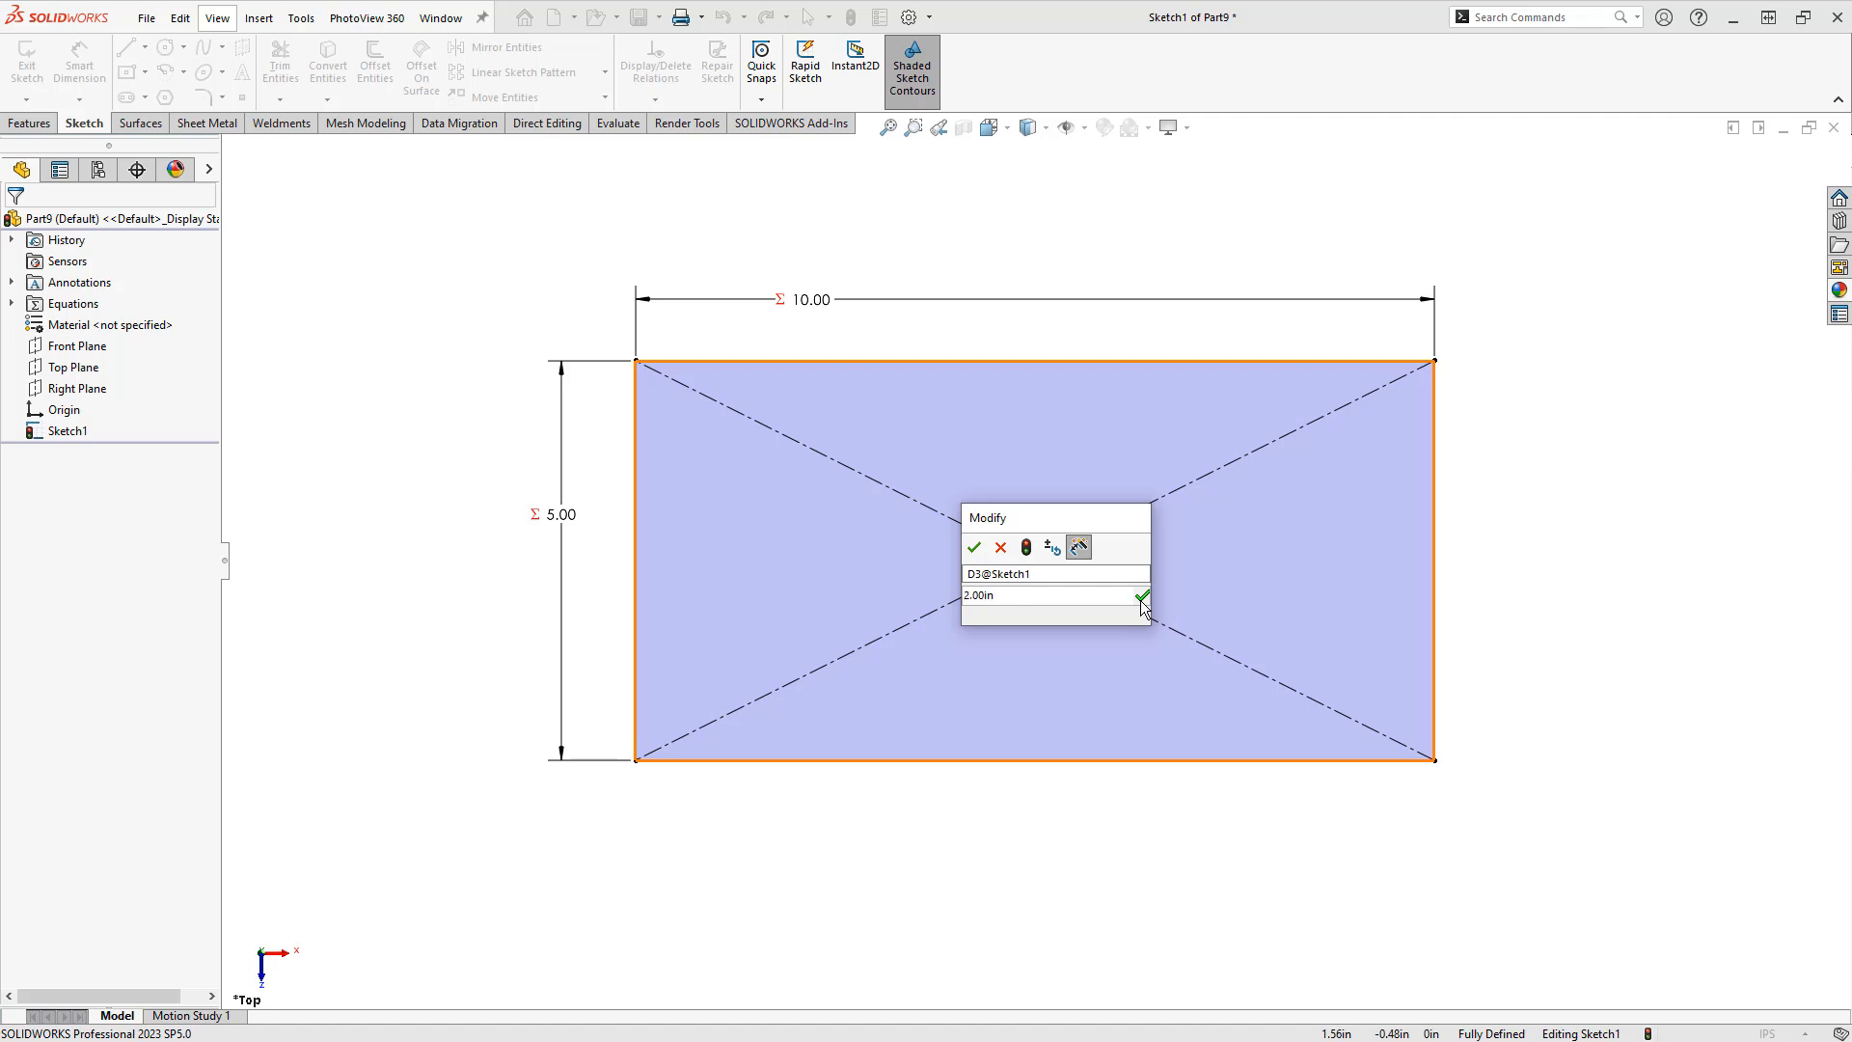
{"action": "left_click", "coordinate": [1142, 596]}
{"action": "left_click", "coordinate": [976, 551]}
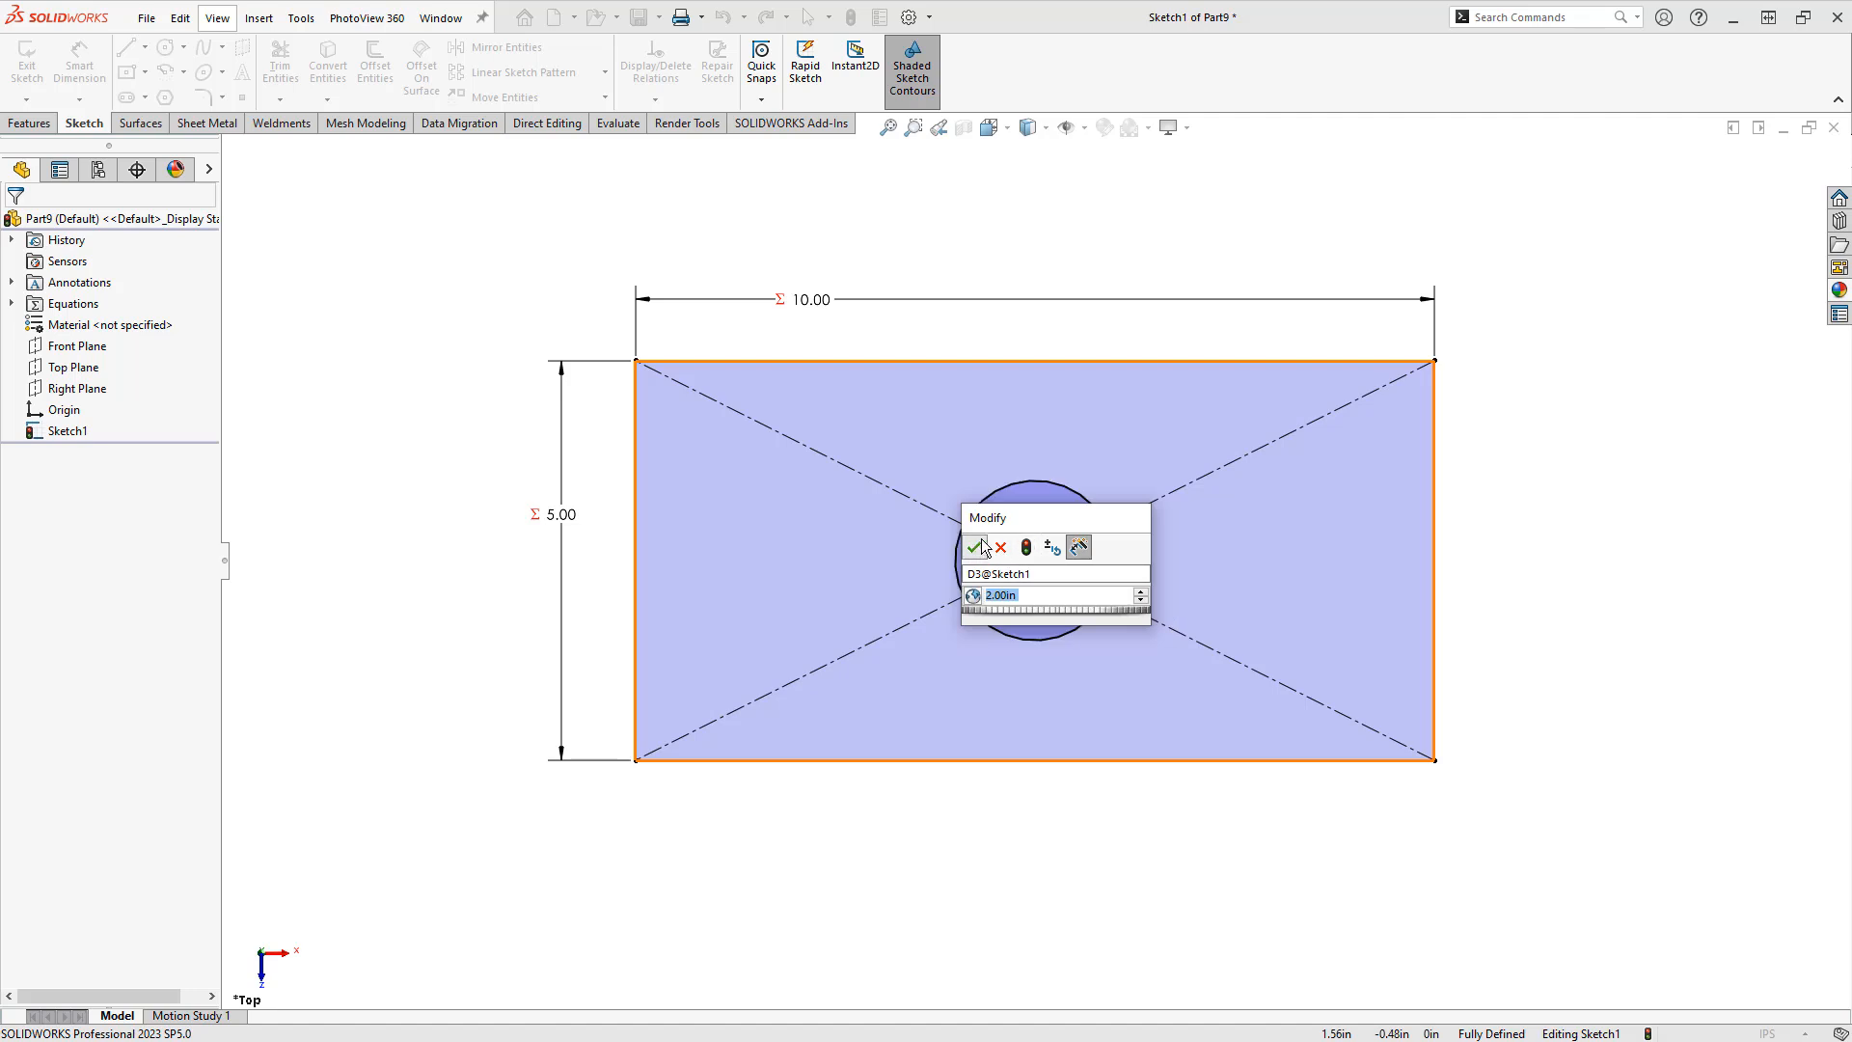
Exit the sketch and start a boss extrude that uses both the plate region and the inner circle region as contours
{"action": "left_click", "coordinate": [1781, 166]}
{"action": "left_click", "coordinate": [1773, 164]}
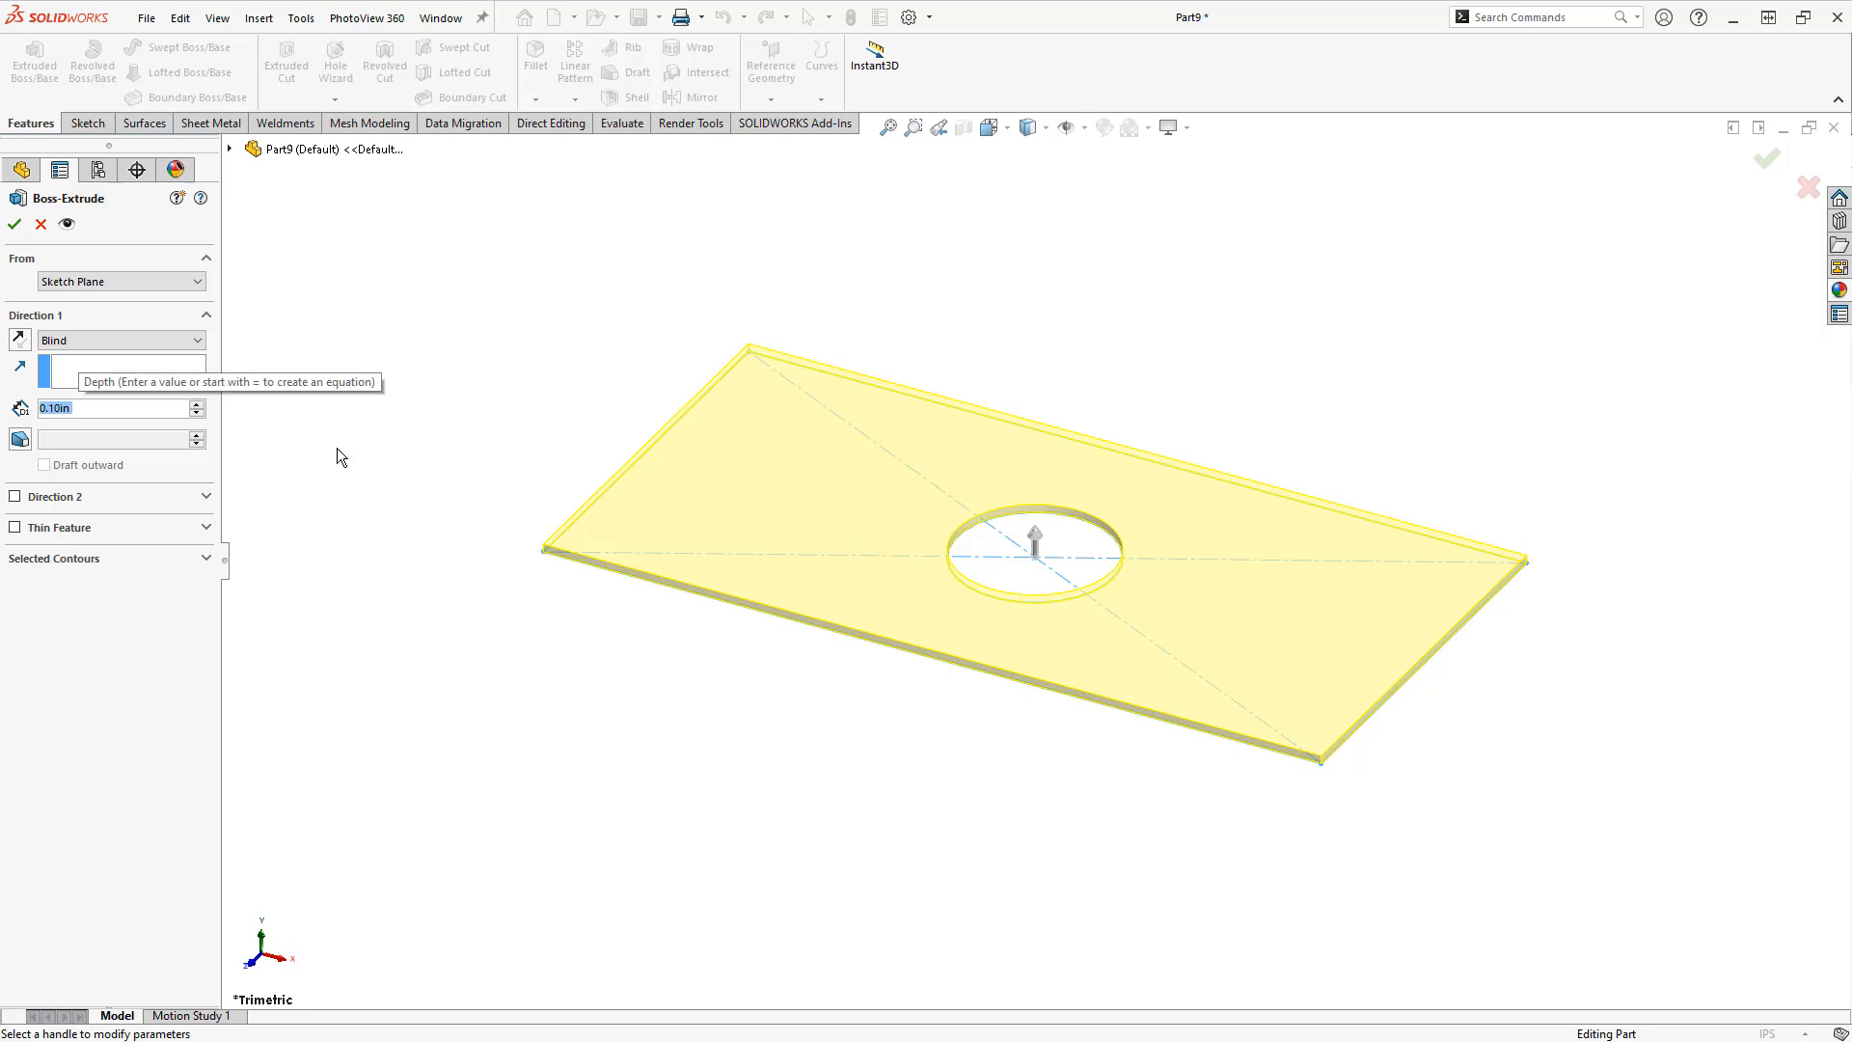
{"action": "left_click", "coordinate": [122, 558]}
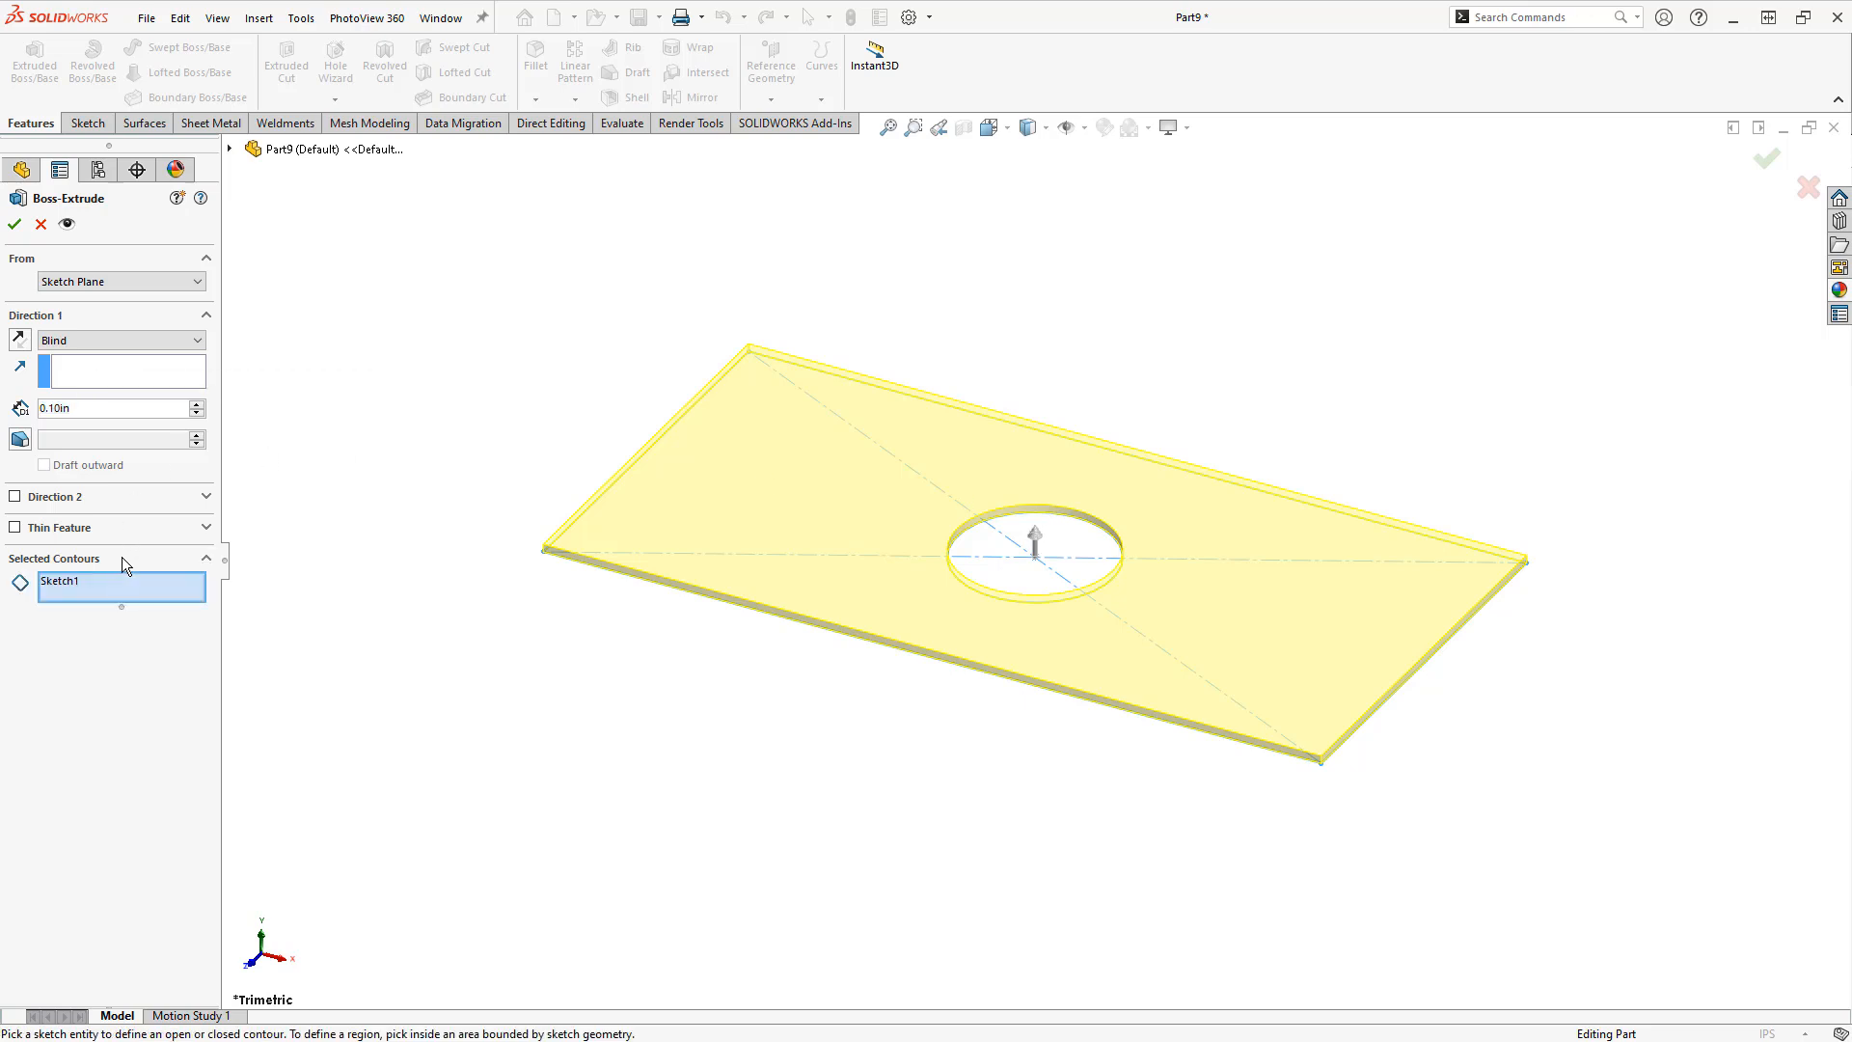
{"action": "left_click", "coordinate": [113, 581]}
{"action": "key", "text": "Delete"}
{"action": "left_click", "coordinate": [955, 617]}
{"action": "left_click", "coordinate": [1003, 584]}
Set the blind extrusion depth to the global variable Height and accept the solid plate
{"action": "left_click_drag", "start_coordinate": [104, 402], "coordinate": [36, 407]}
{"action": "type", "text": "="}
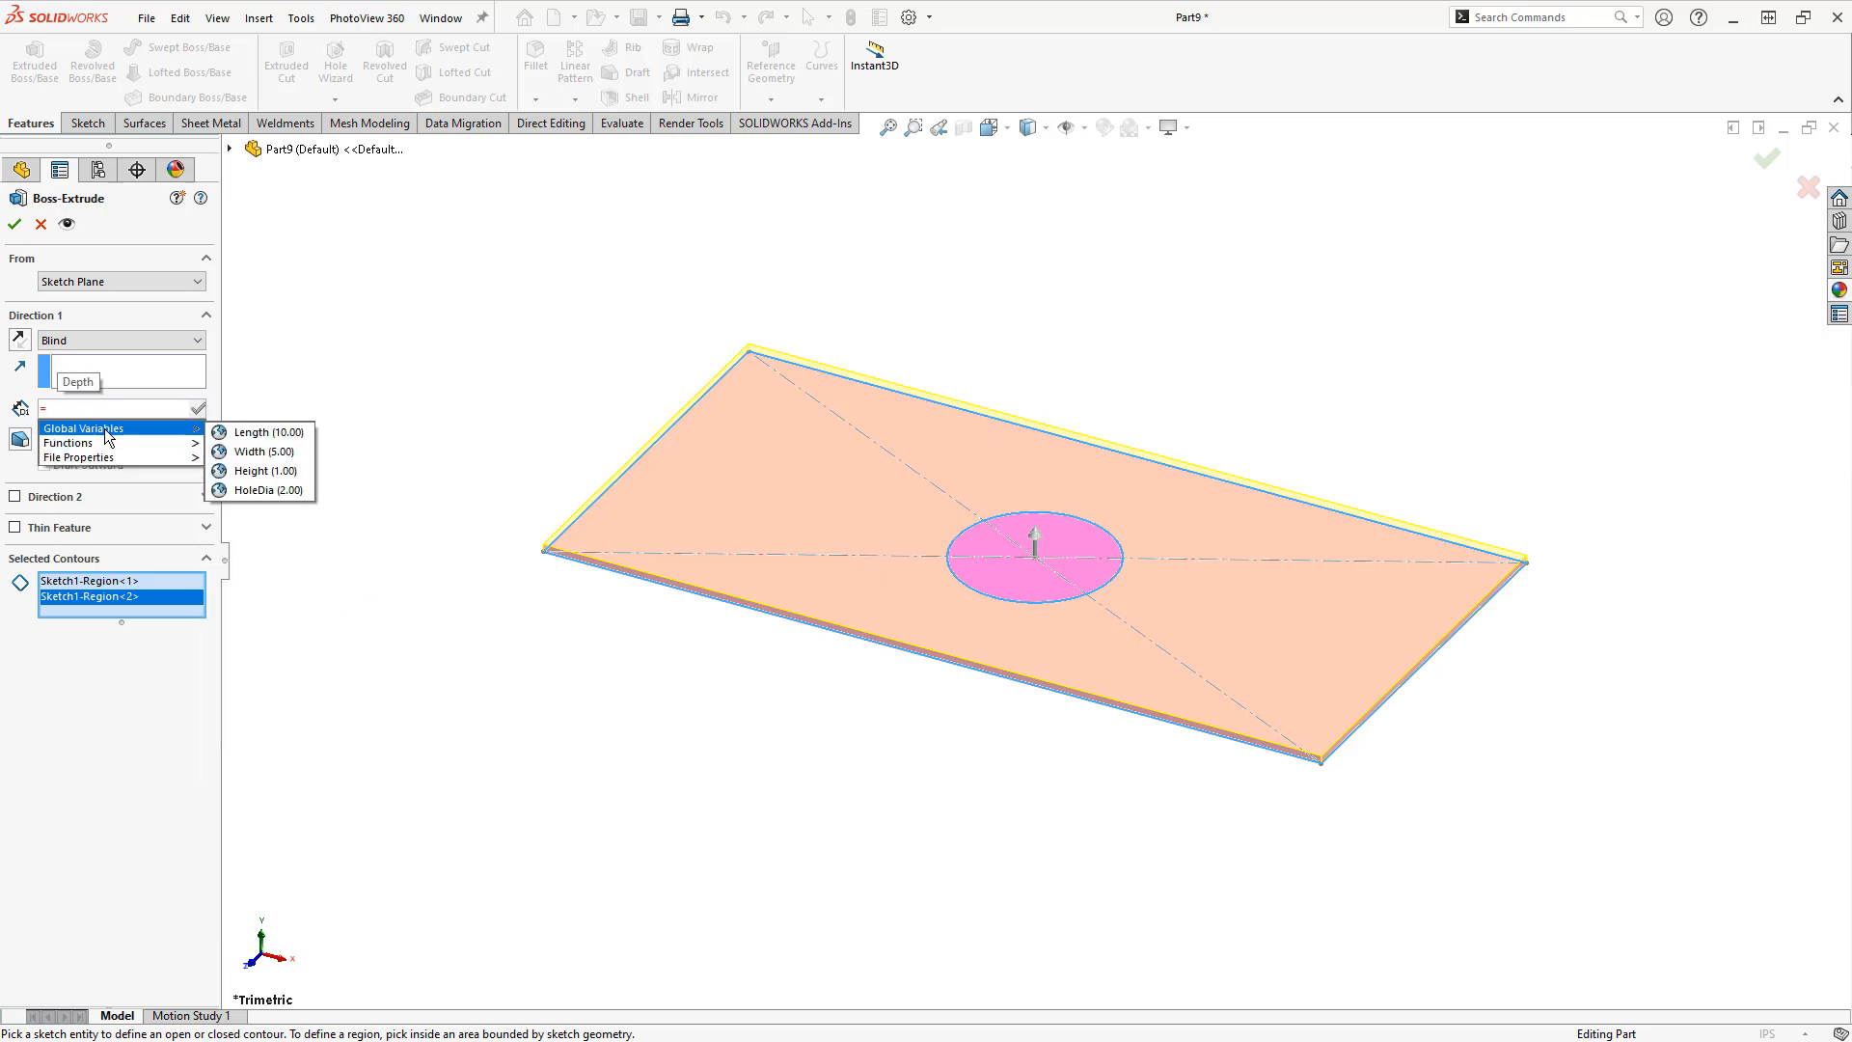
{"action": "left_click", "coordinate": [271, 472]}
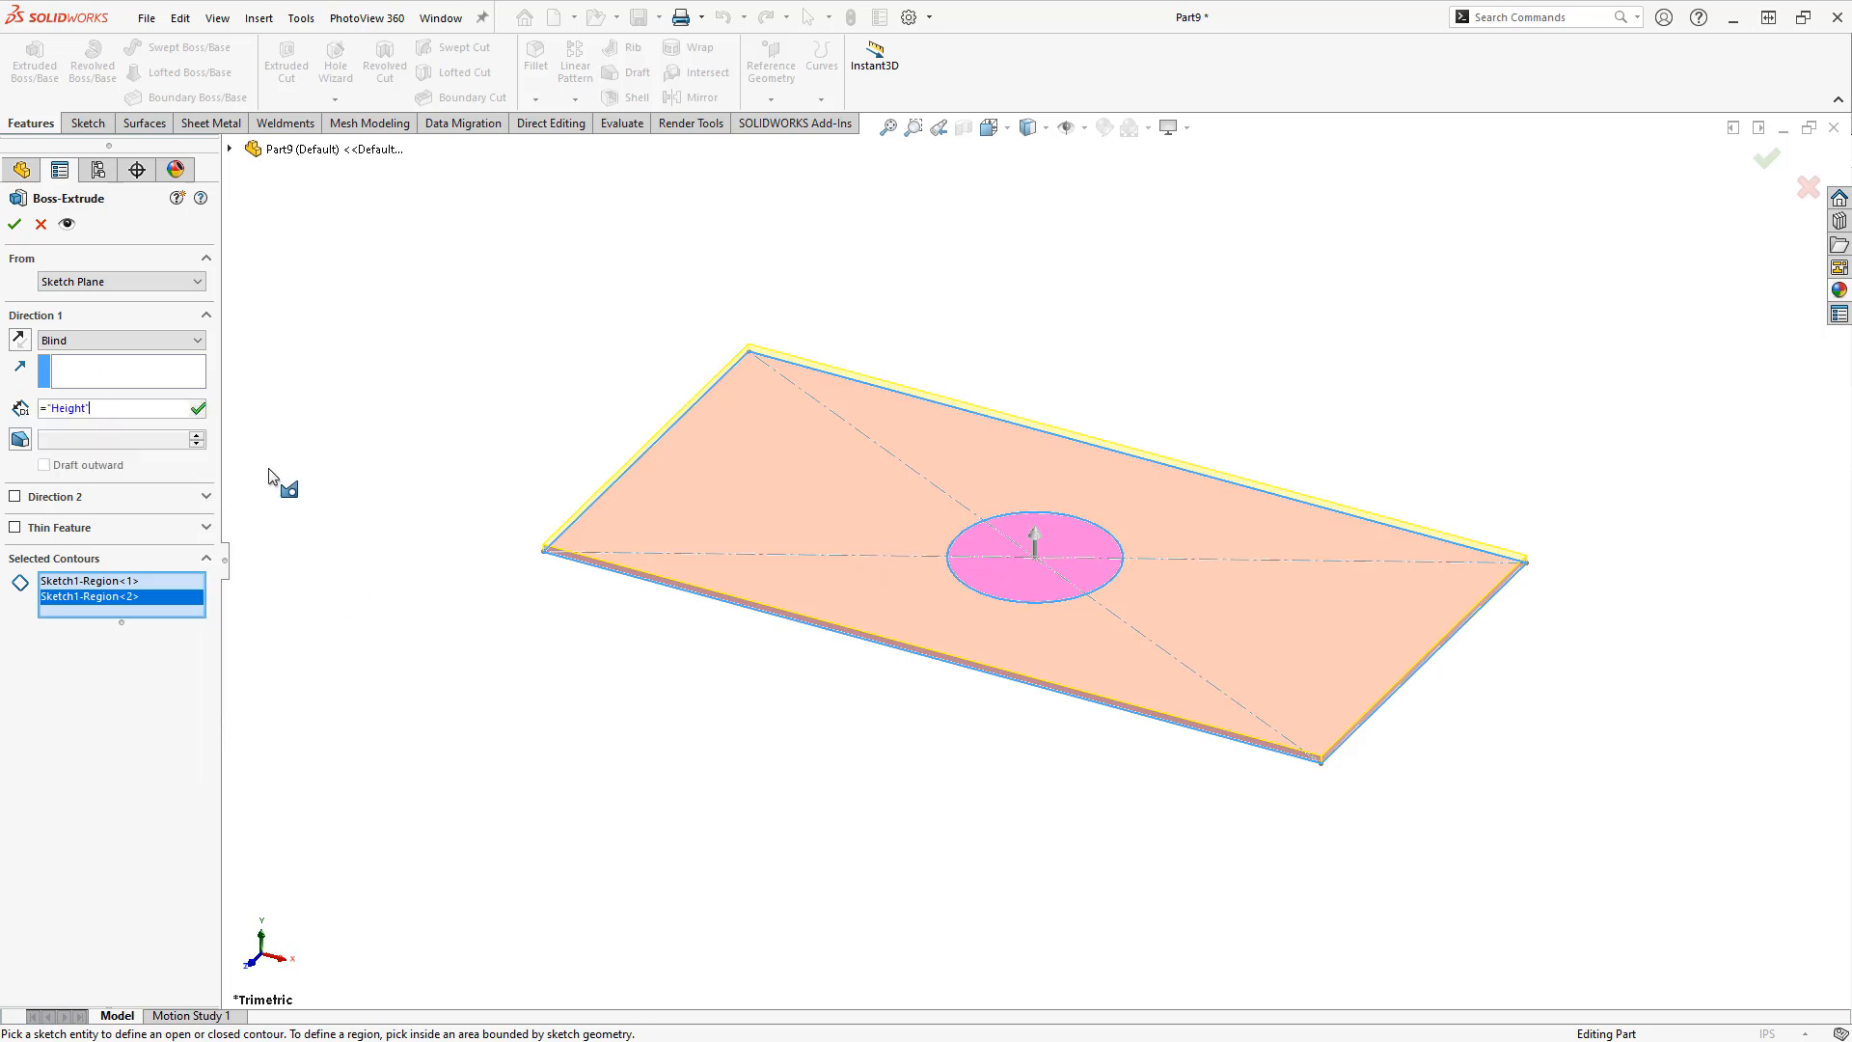
{"action": "left_click", "coordinate": [199, 408]}
{"action": "key", "text": "Return"}
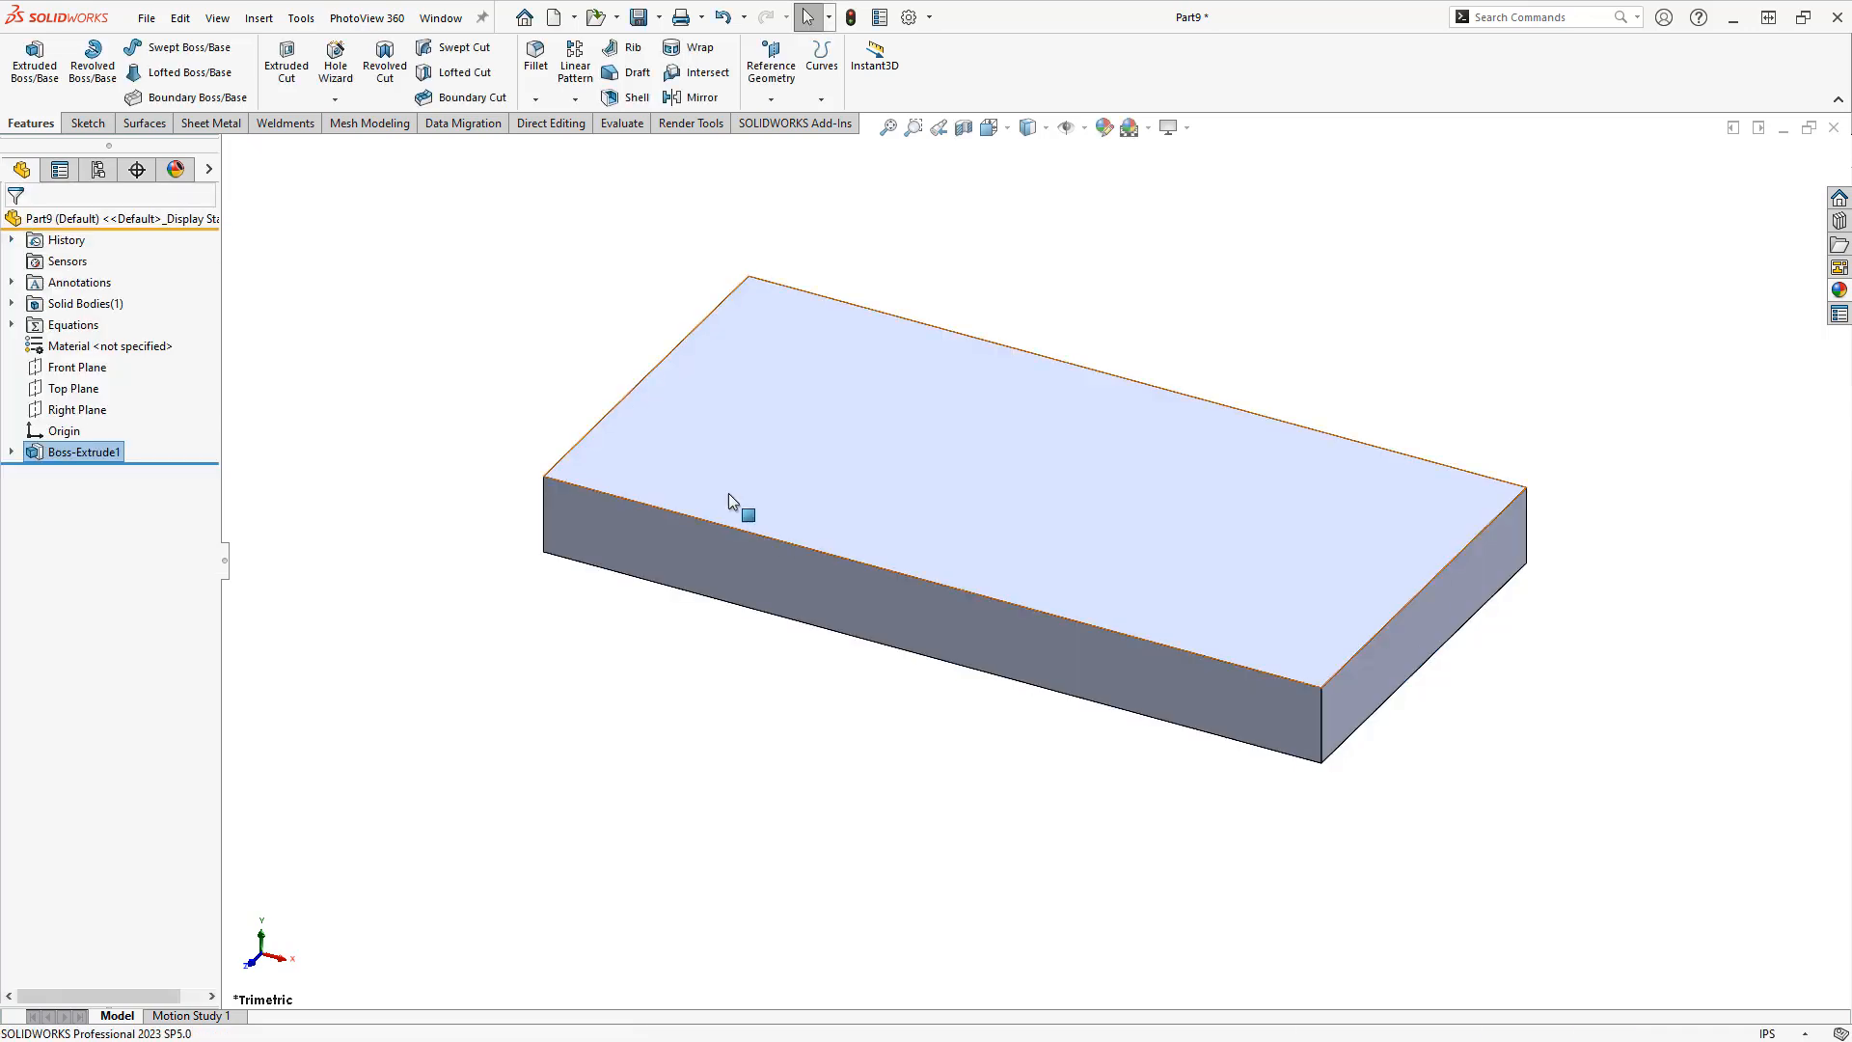
Extrude-cut the circle contour of Sketch1 upward through the whole plate using Through All
{"action": "left_click", "coordinate": [9, 453]}
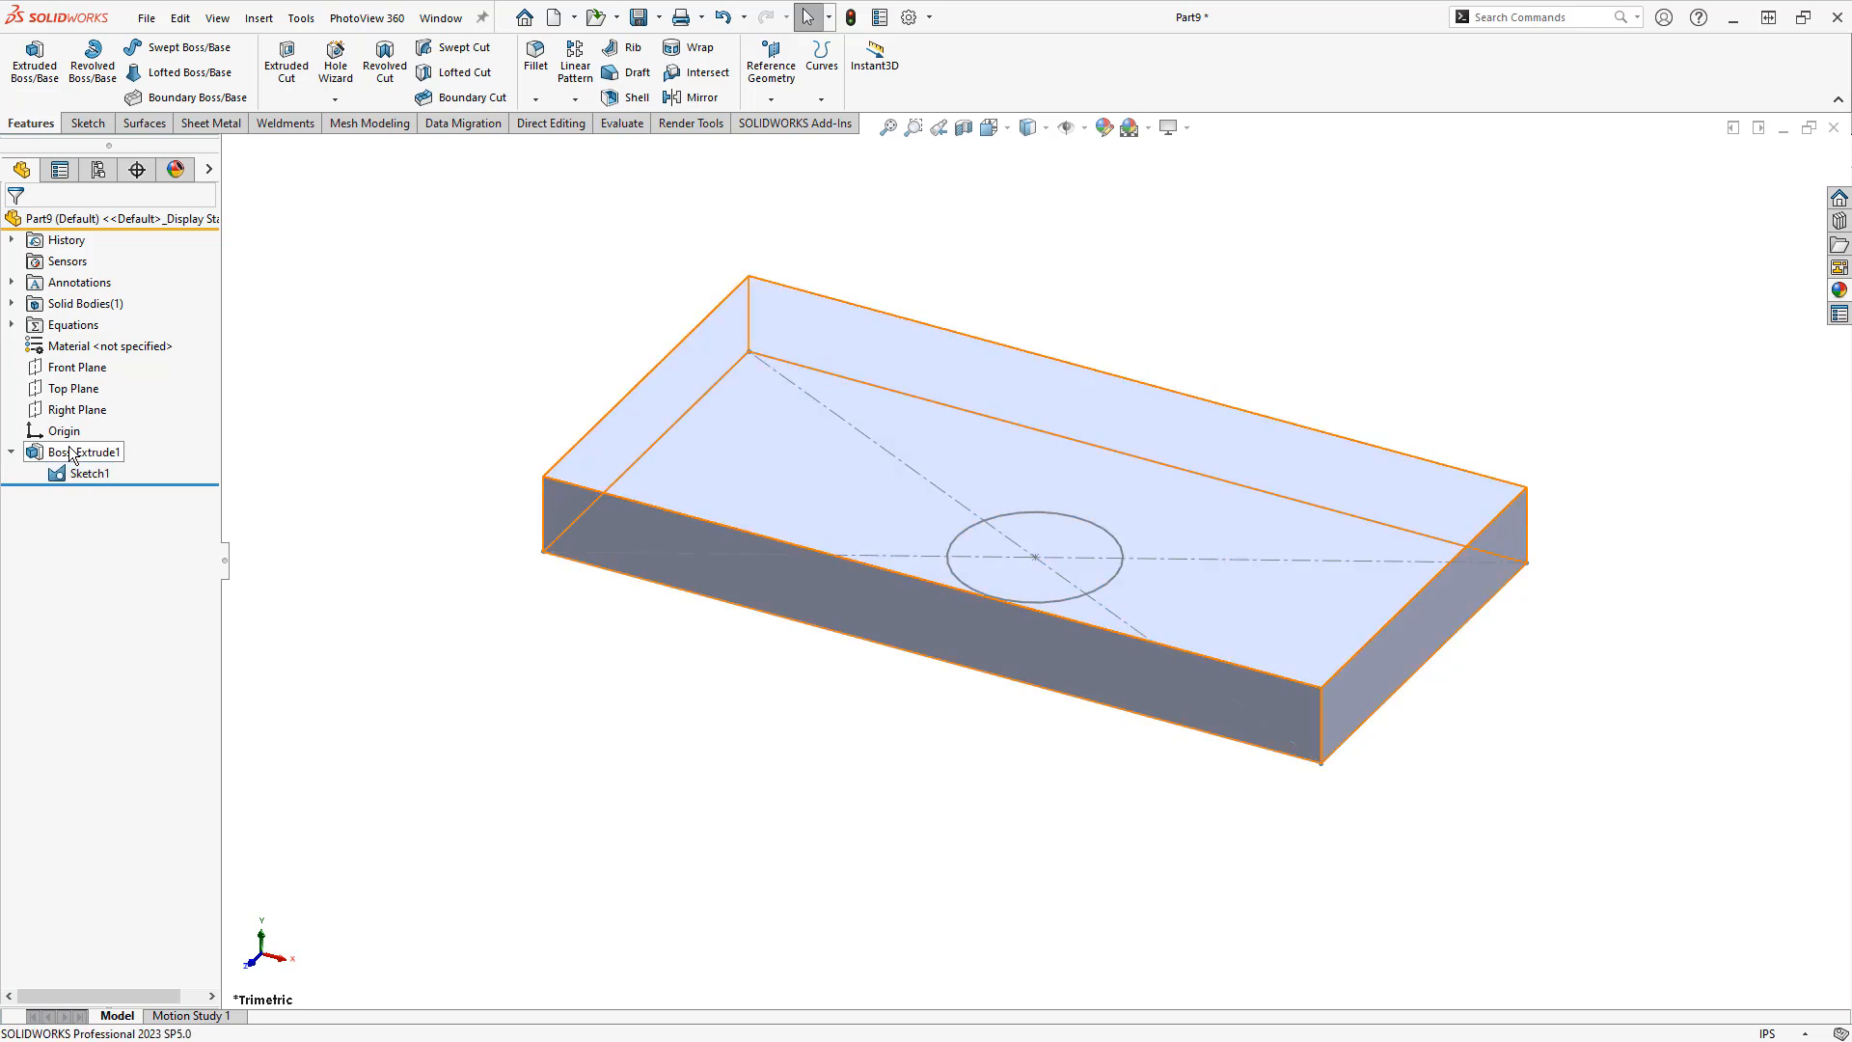
{"action": "left_click", "coordinate": [287, 62]}
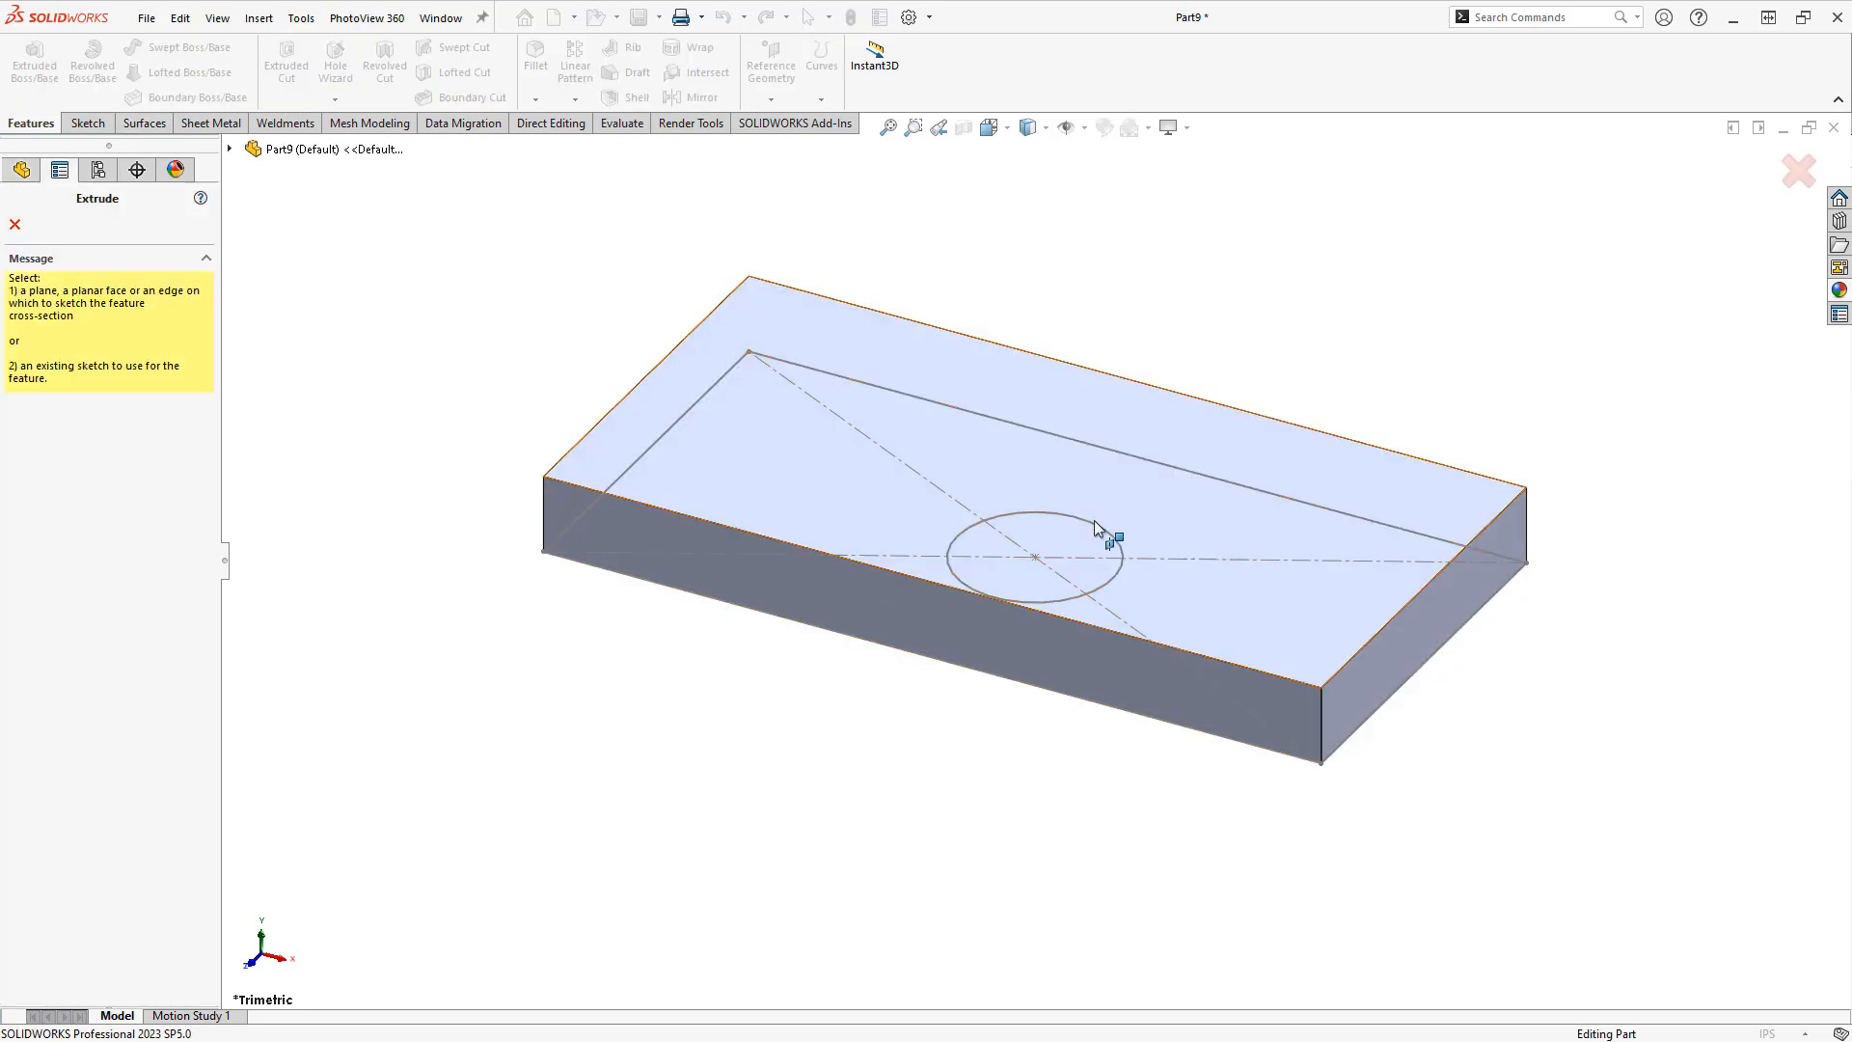
{"action": "left_click", "coordinate": [1096, 523]}
{"action": "left_click", "coordinate": [19, 340]}
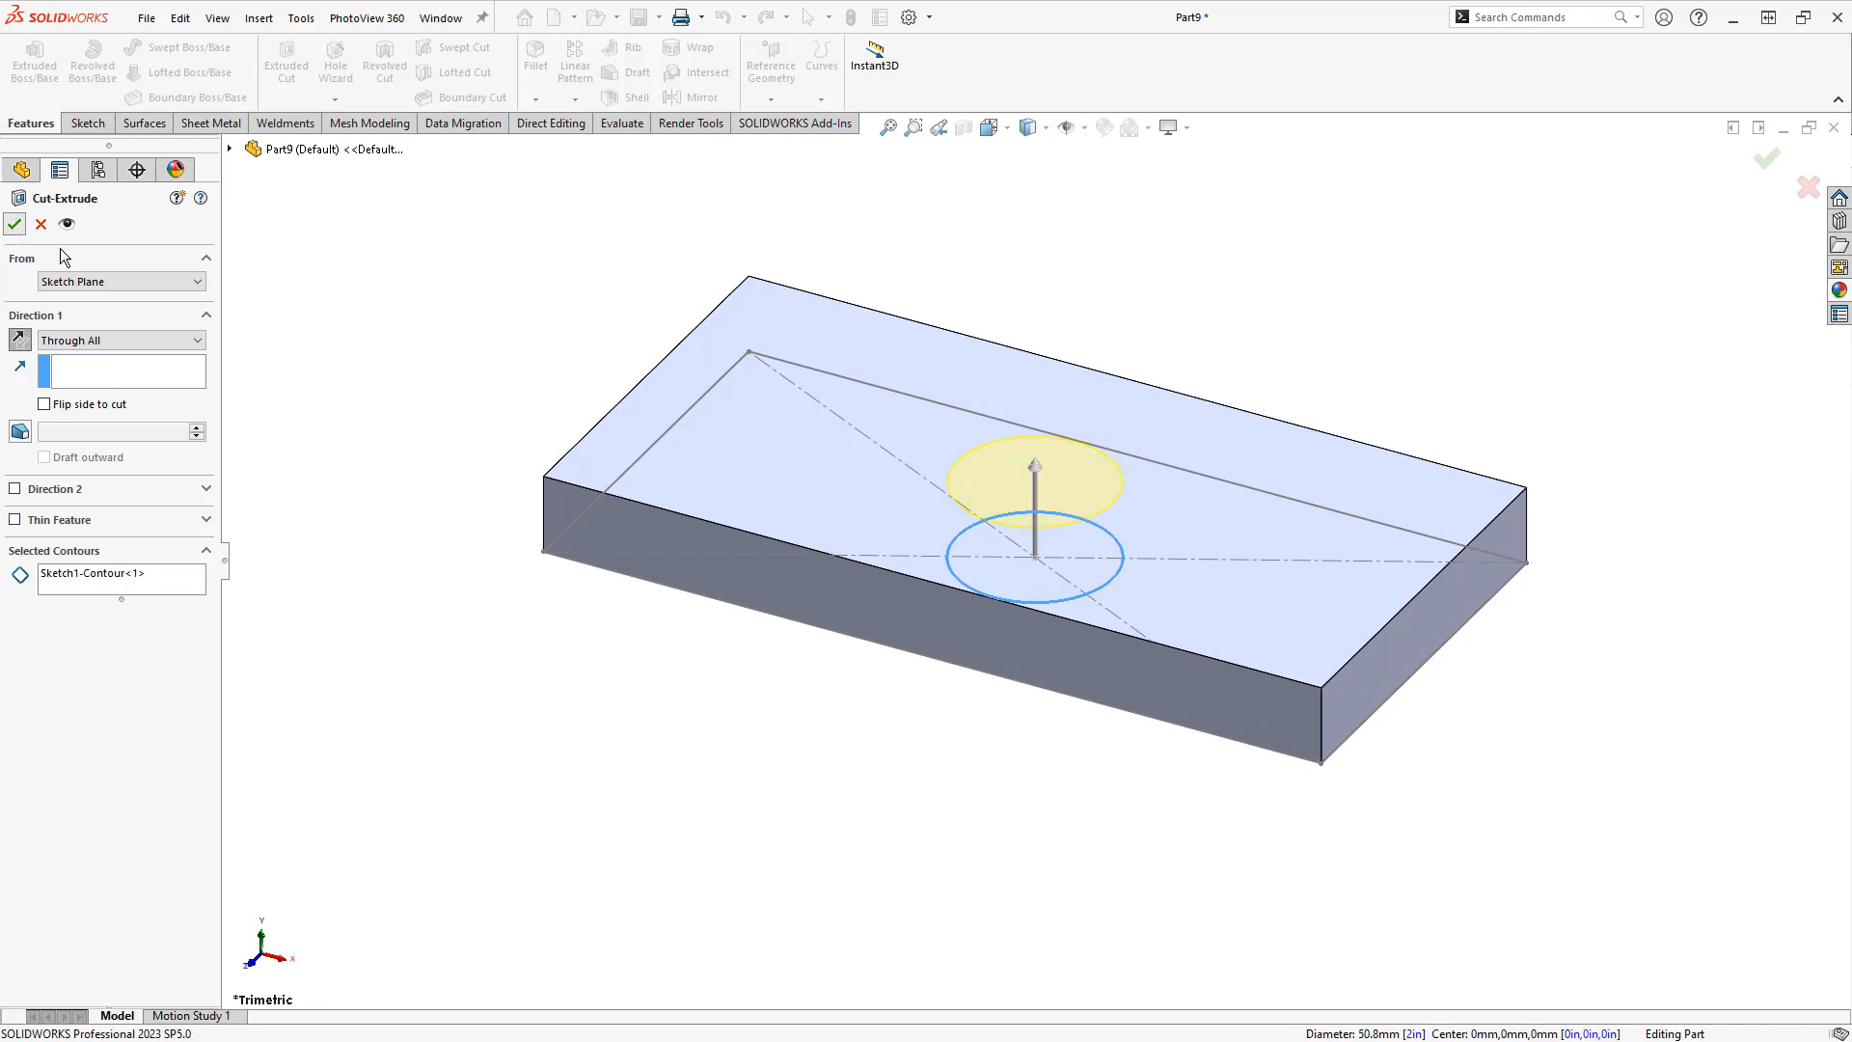
{"action": "left_click", "coordinate": [15, 224]}
Hide Sketch1 so only the solid holed plate is shown
{"action": "middle_click_drag", "start_coordinate": [741, 697], "coordinate": [744, 727]}
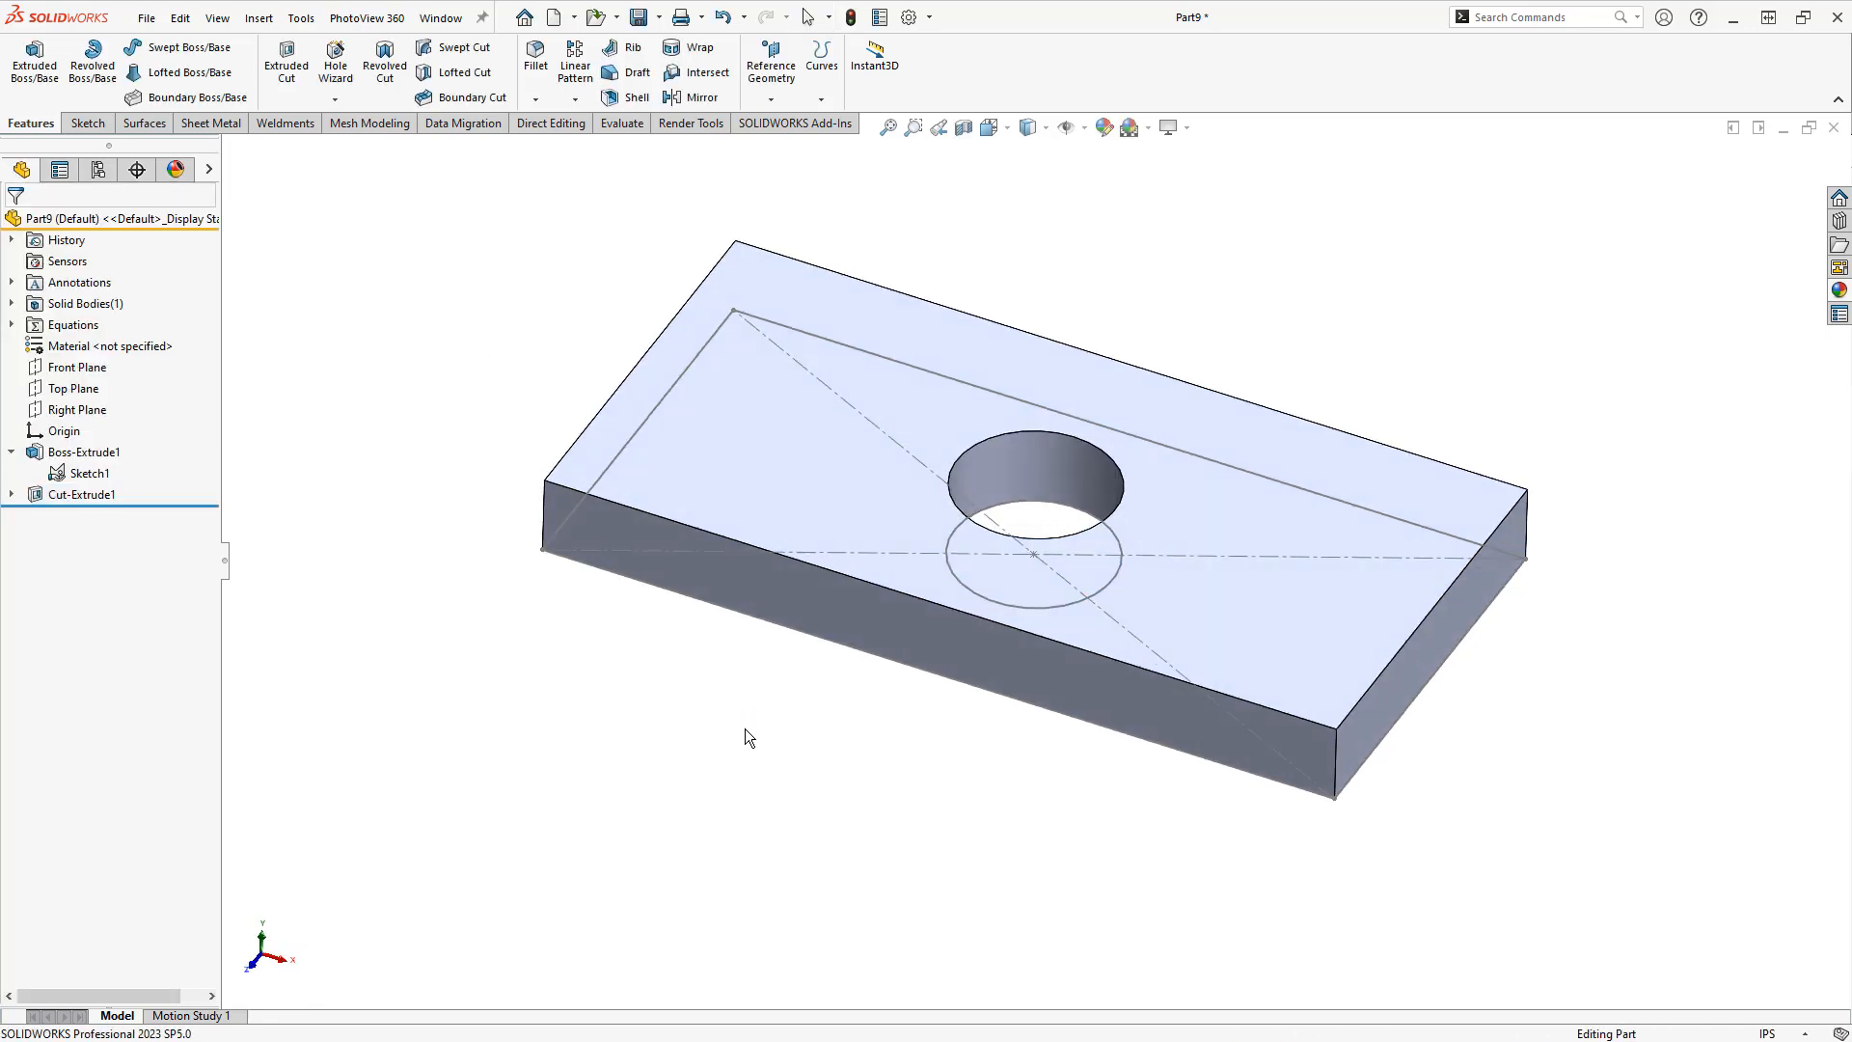
{"action": "left_click", "coordinate": [64, 474]}
{"action": "left_click", "coordinate": [457, 693]}
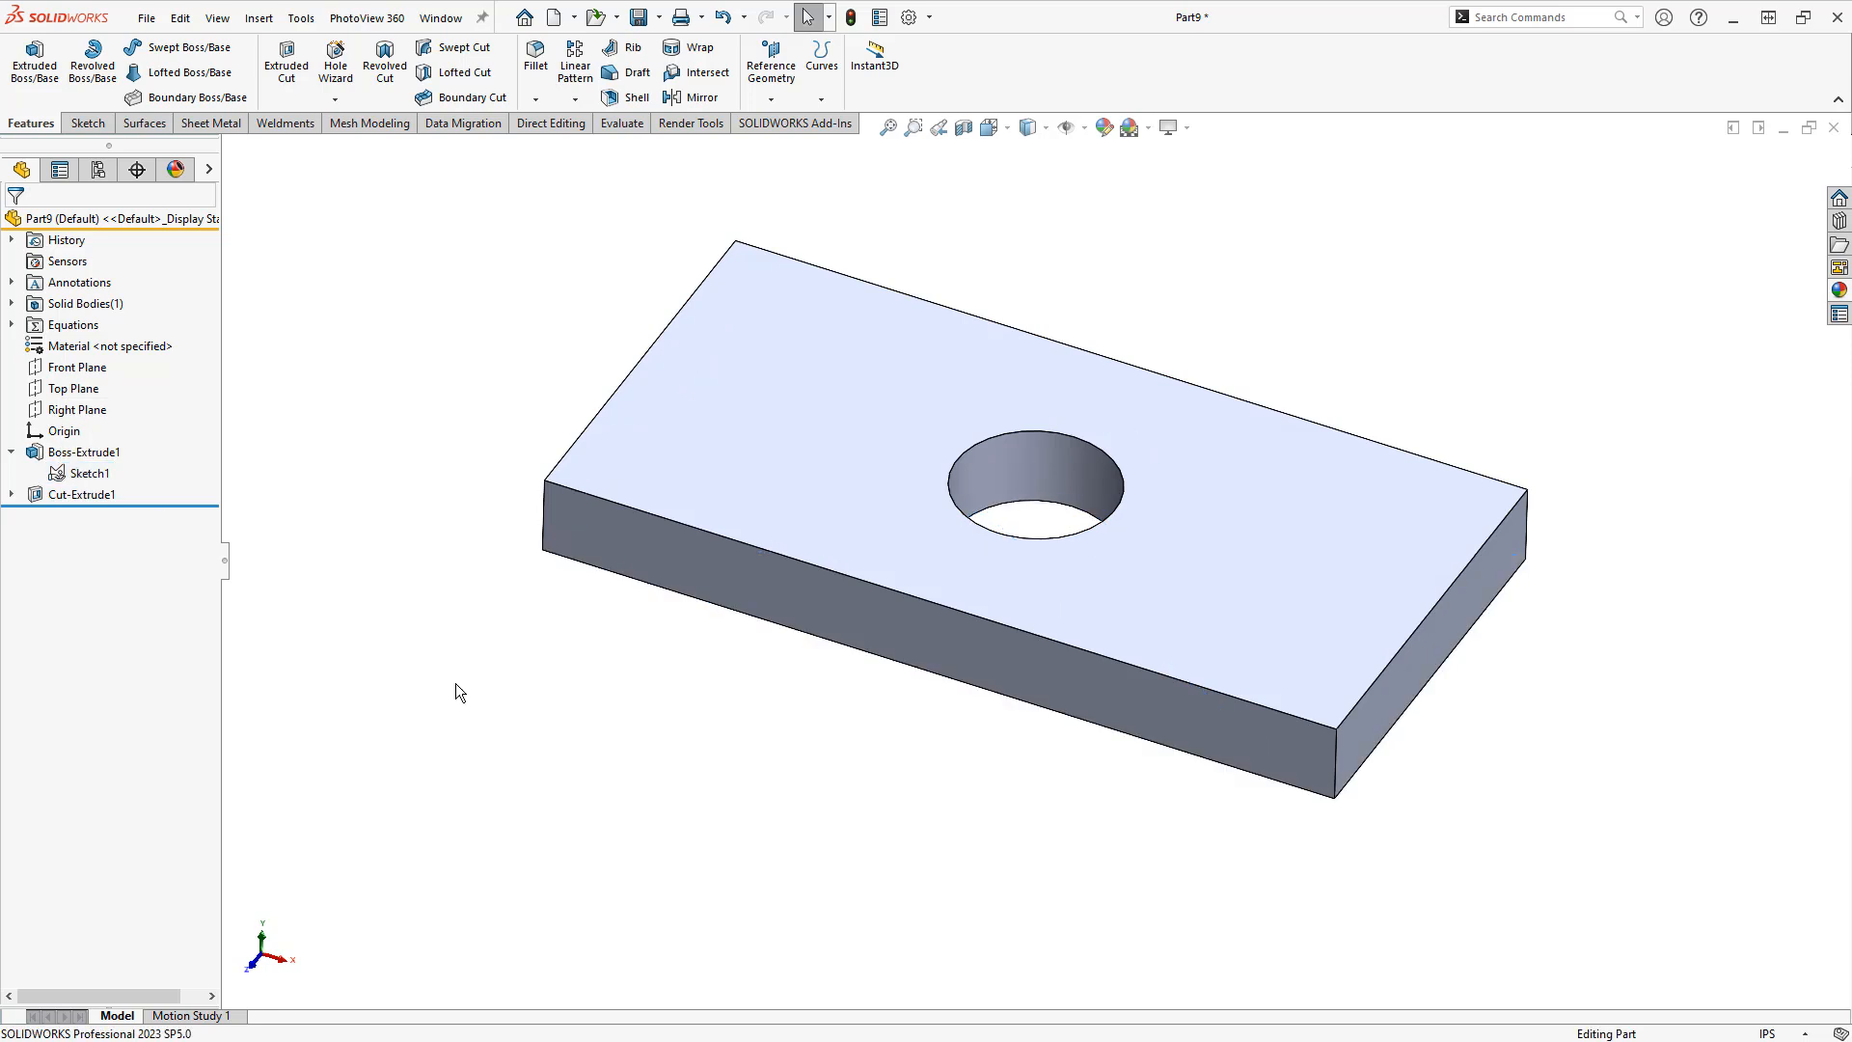
Add dimensions D1, D2 and D3 of Sketch1 to its Modify Configurations table and discard the table
{"action": "right_click", "coordinate": [84, 475]}
{"action": "left_click", "coordinate": [160, 570]}
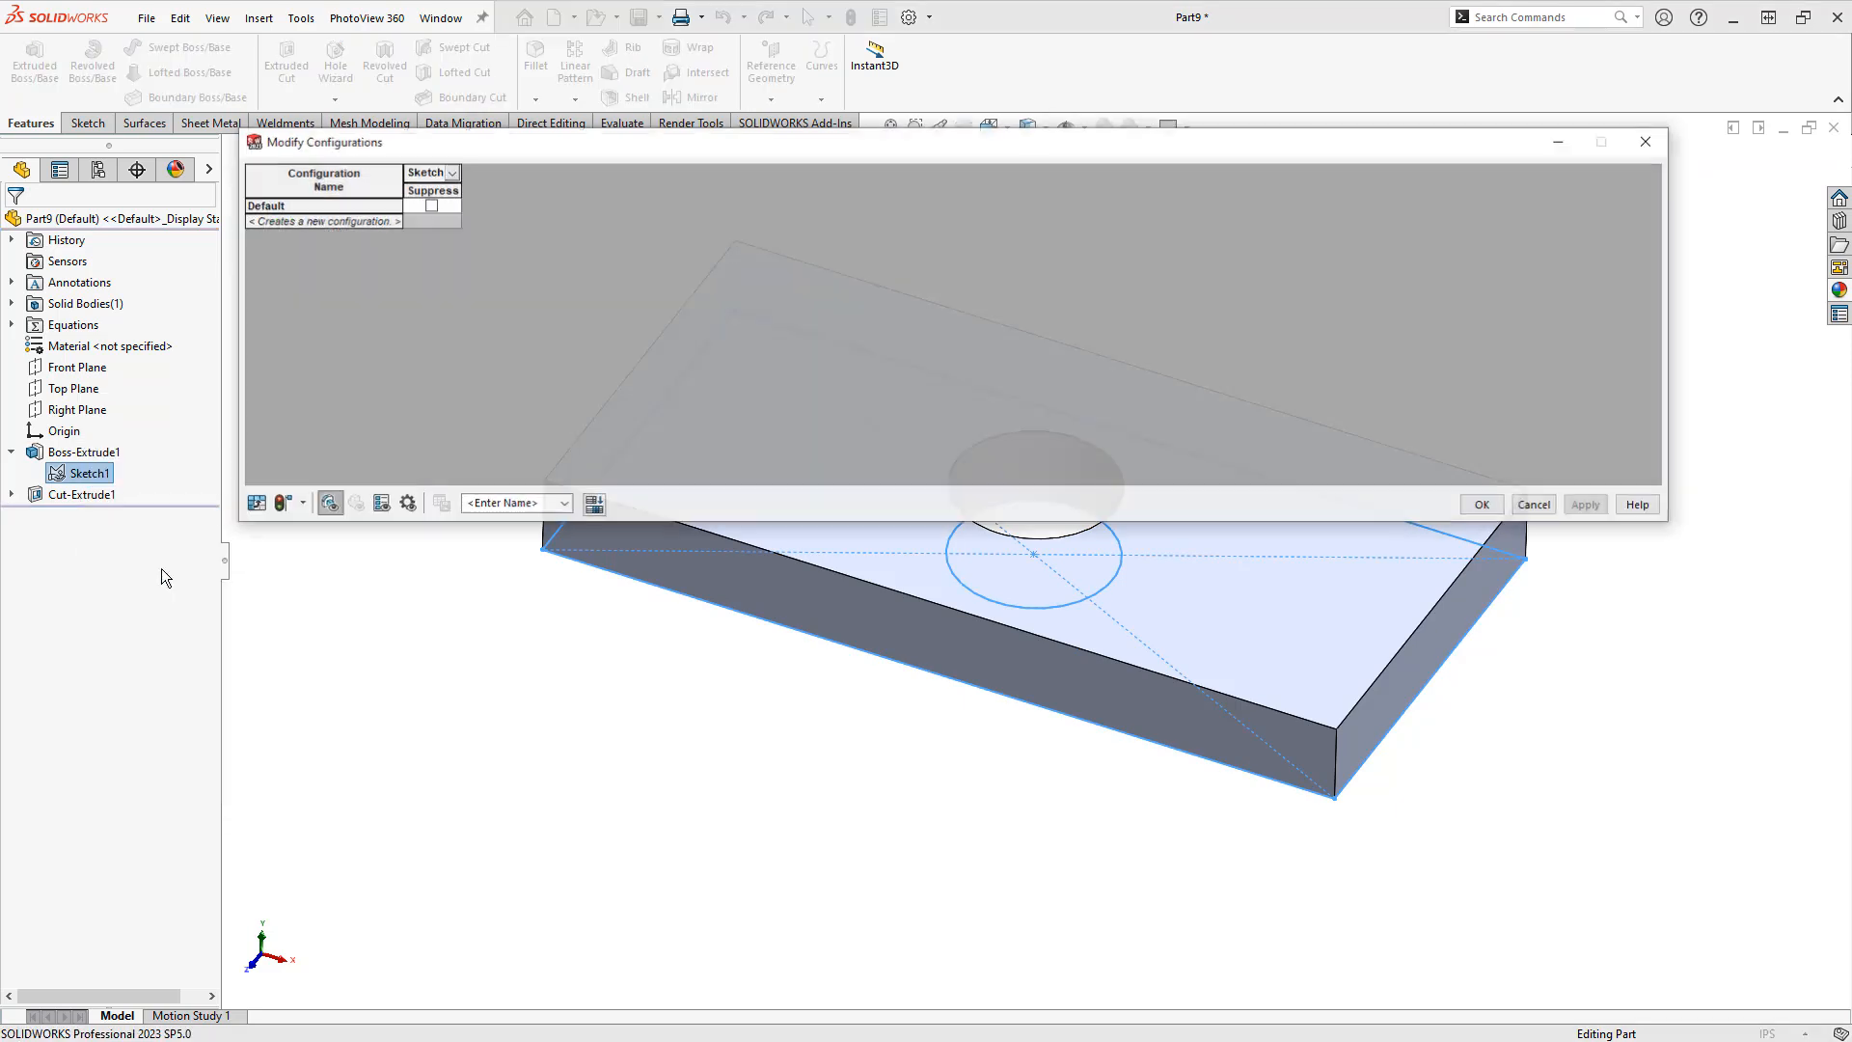
{"action": "left_click", "coordinate": [451, 173]}
{"action": "left_click", "coordinate": [468, 190]}
{"action": "left_click", "coordinate": [468, 204]}
{"action": "left_click", "coordinate": [469, 217]}
{"action": "left_click", "coordinate": [1399, 426]}
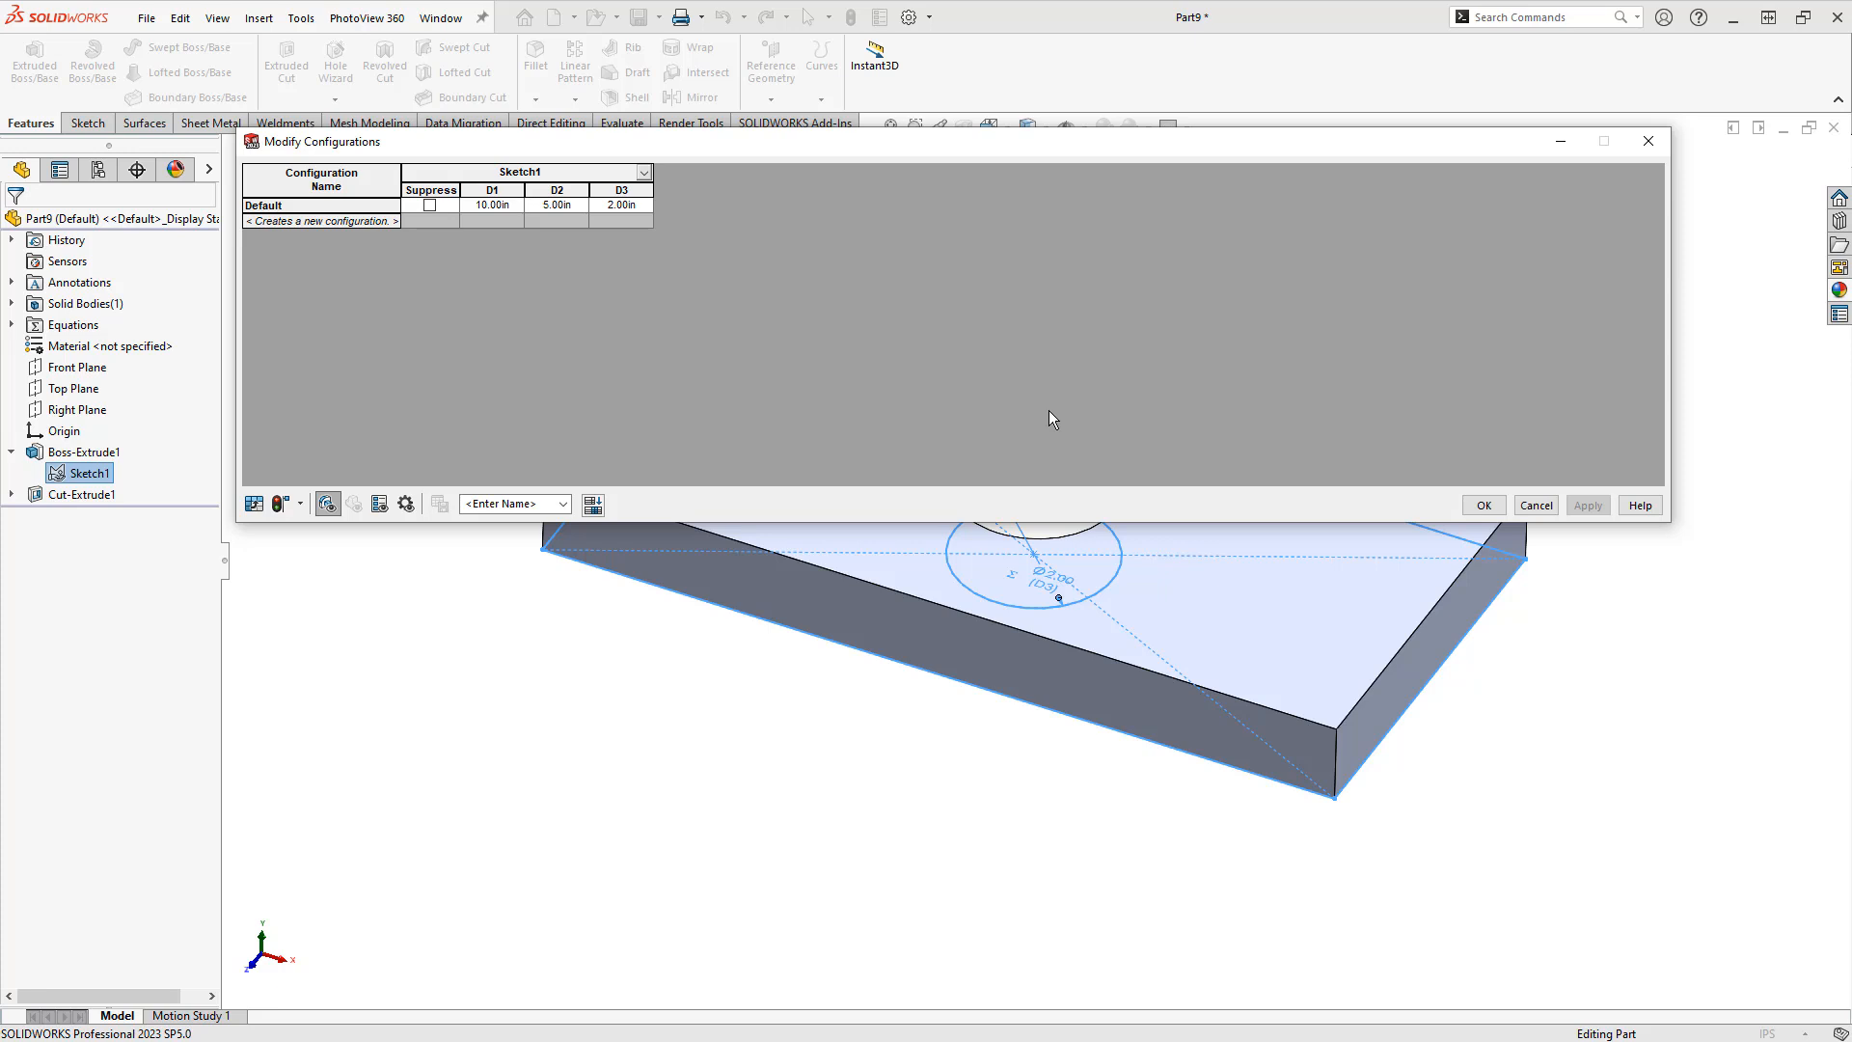
{"action": "left_click", "coordinate": [1537, 505]}
{"action": "left_click", "coordinate": [758, 685]}
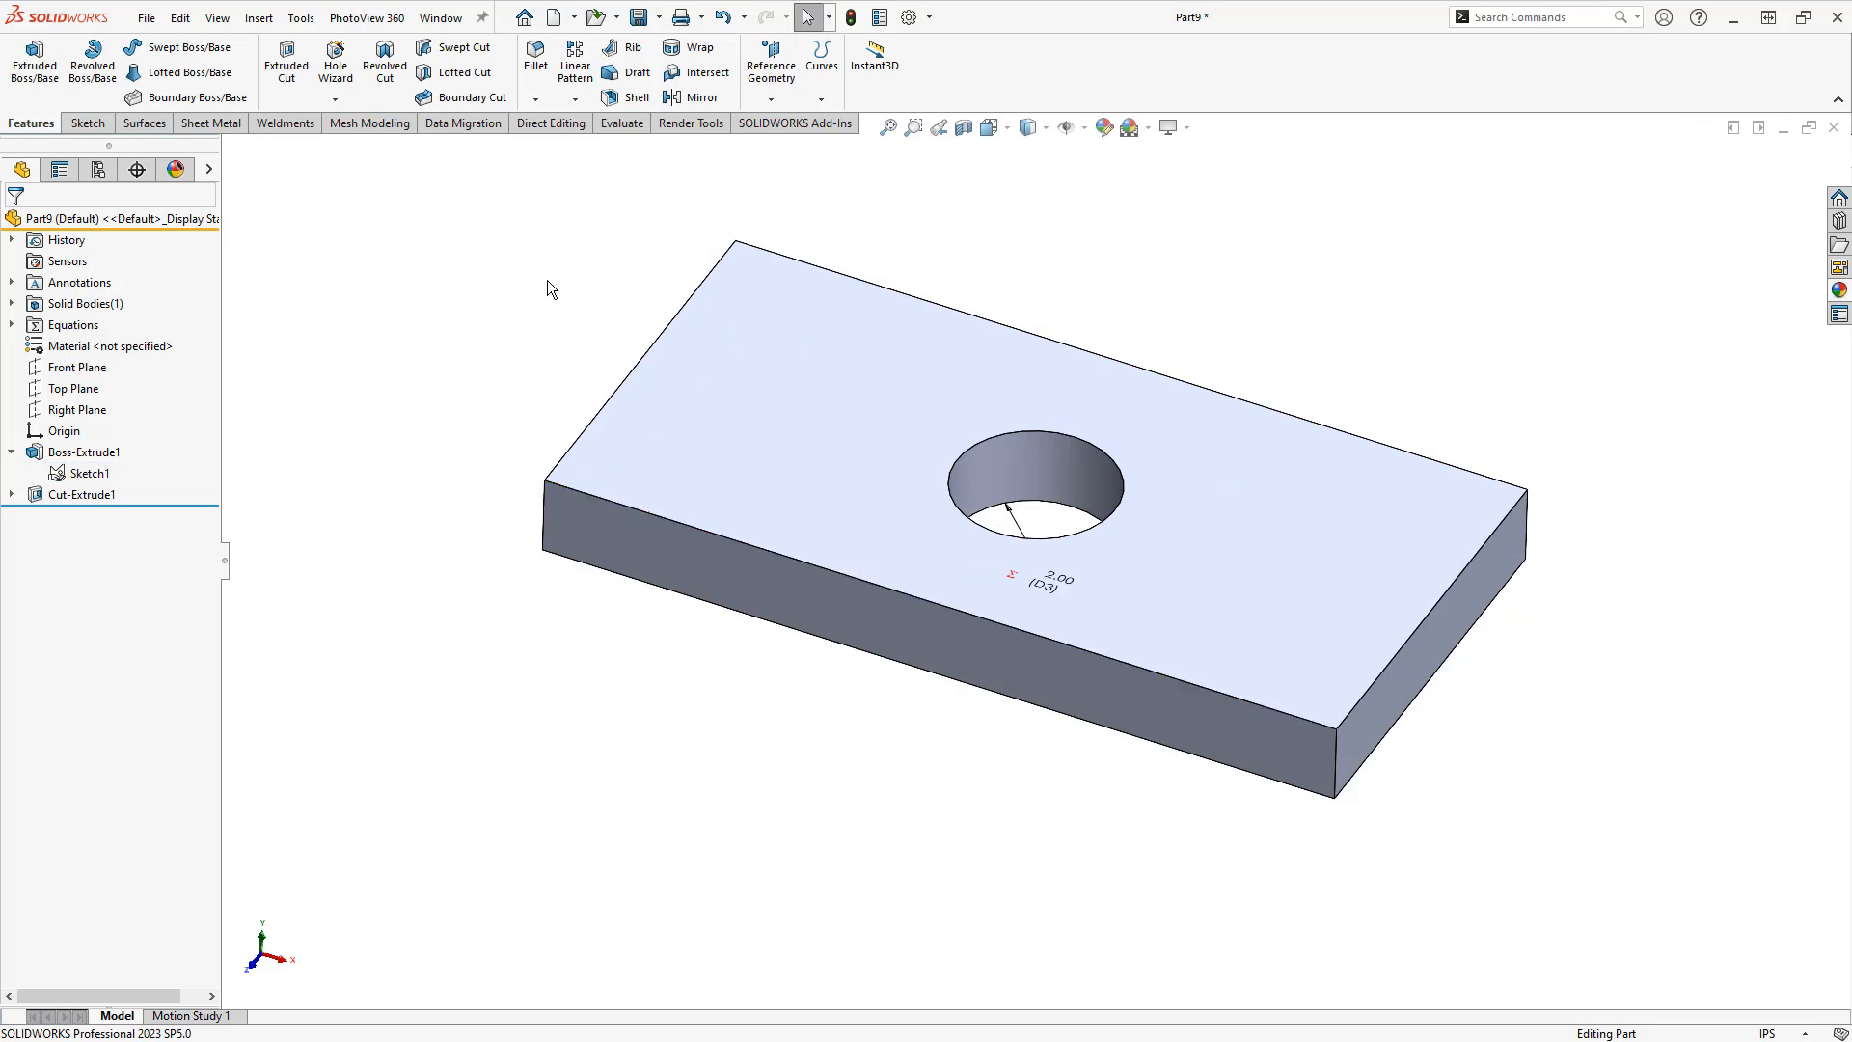
Review the global variables and the dimension equations in the equations manager, and close it without making changes
{"action": "left_click", "coordinate": [301, 17]}
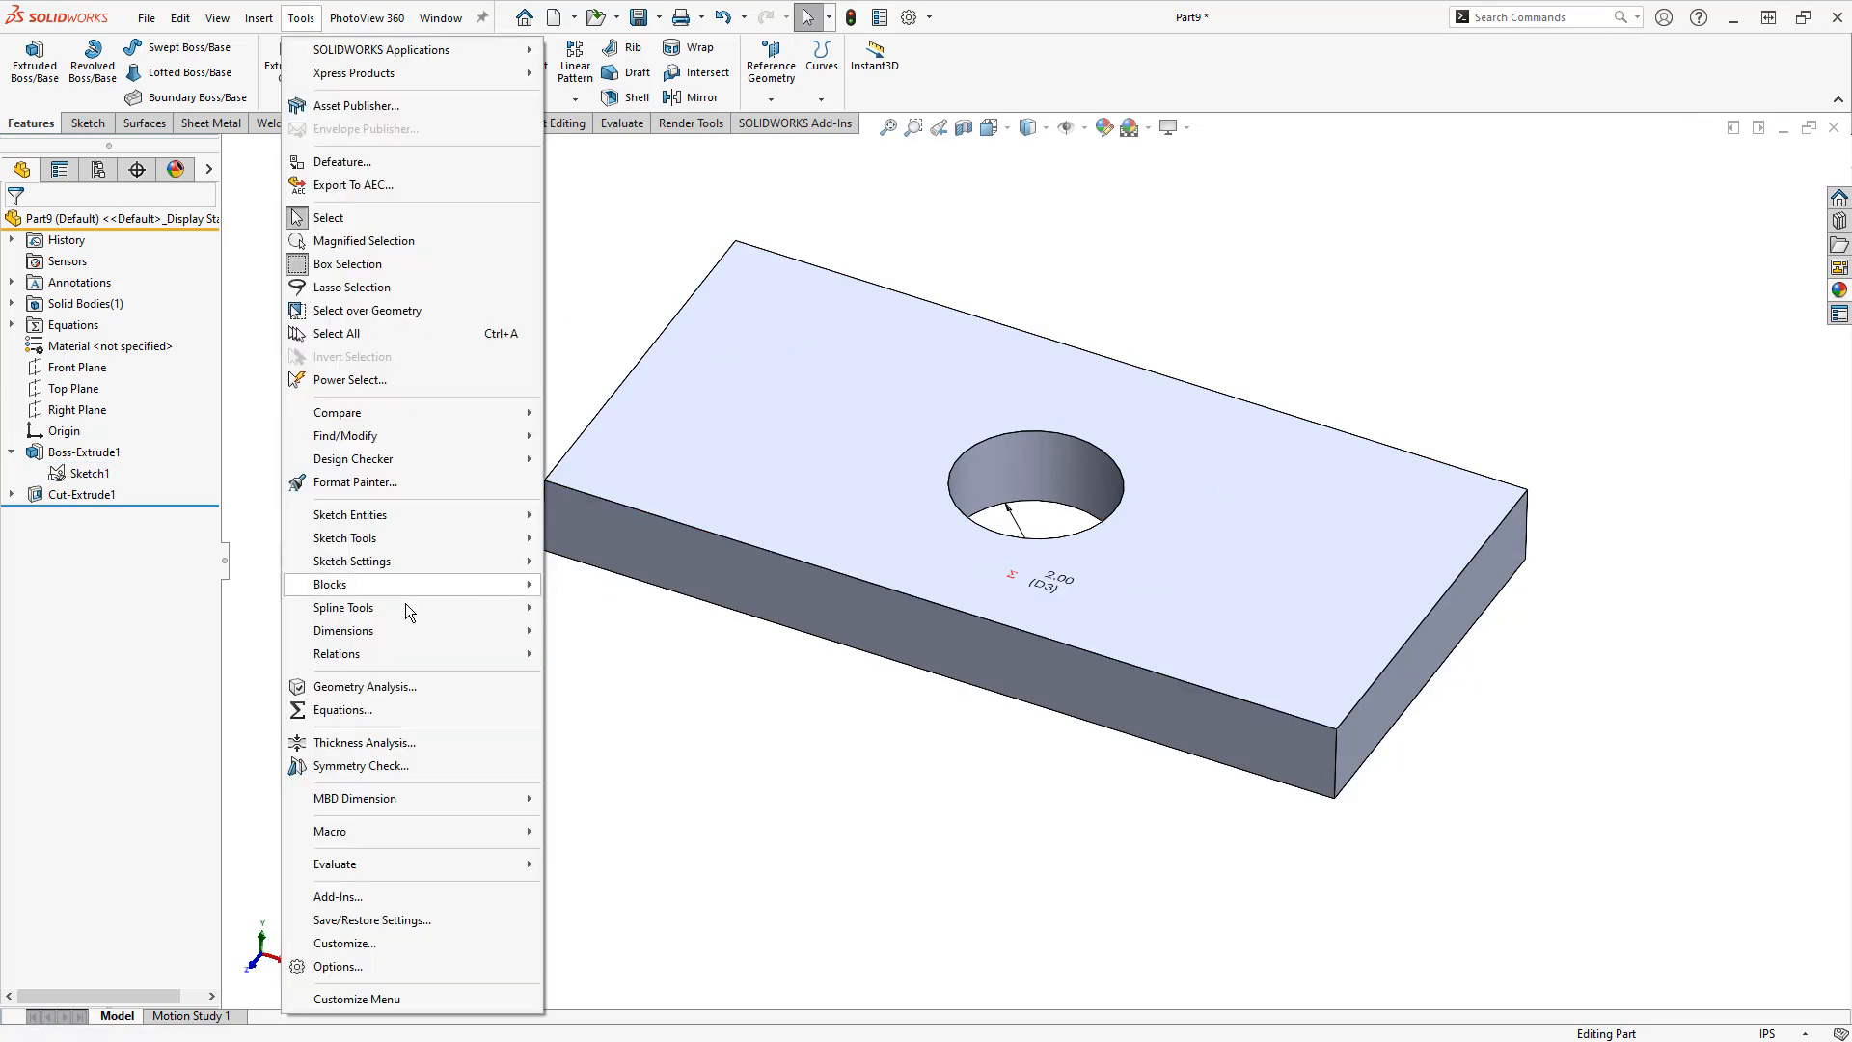
{"action": "left_click", "coordinate": [386, 714]}
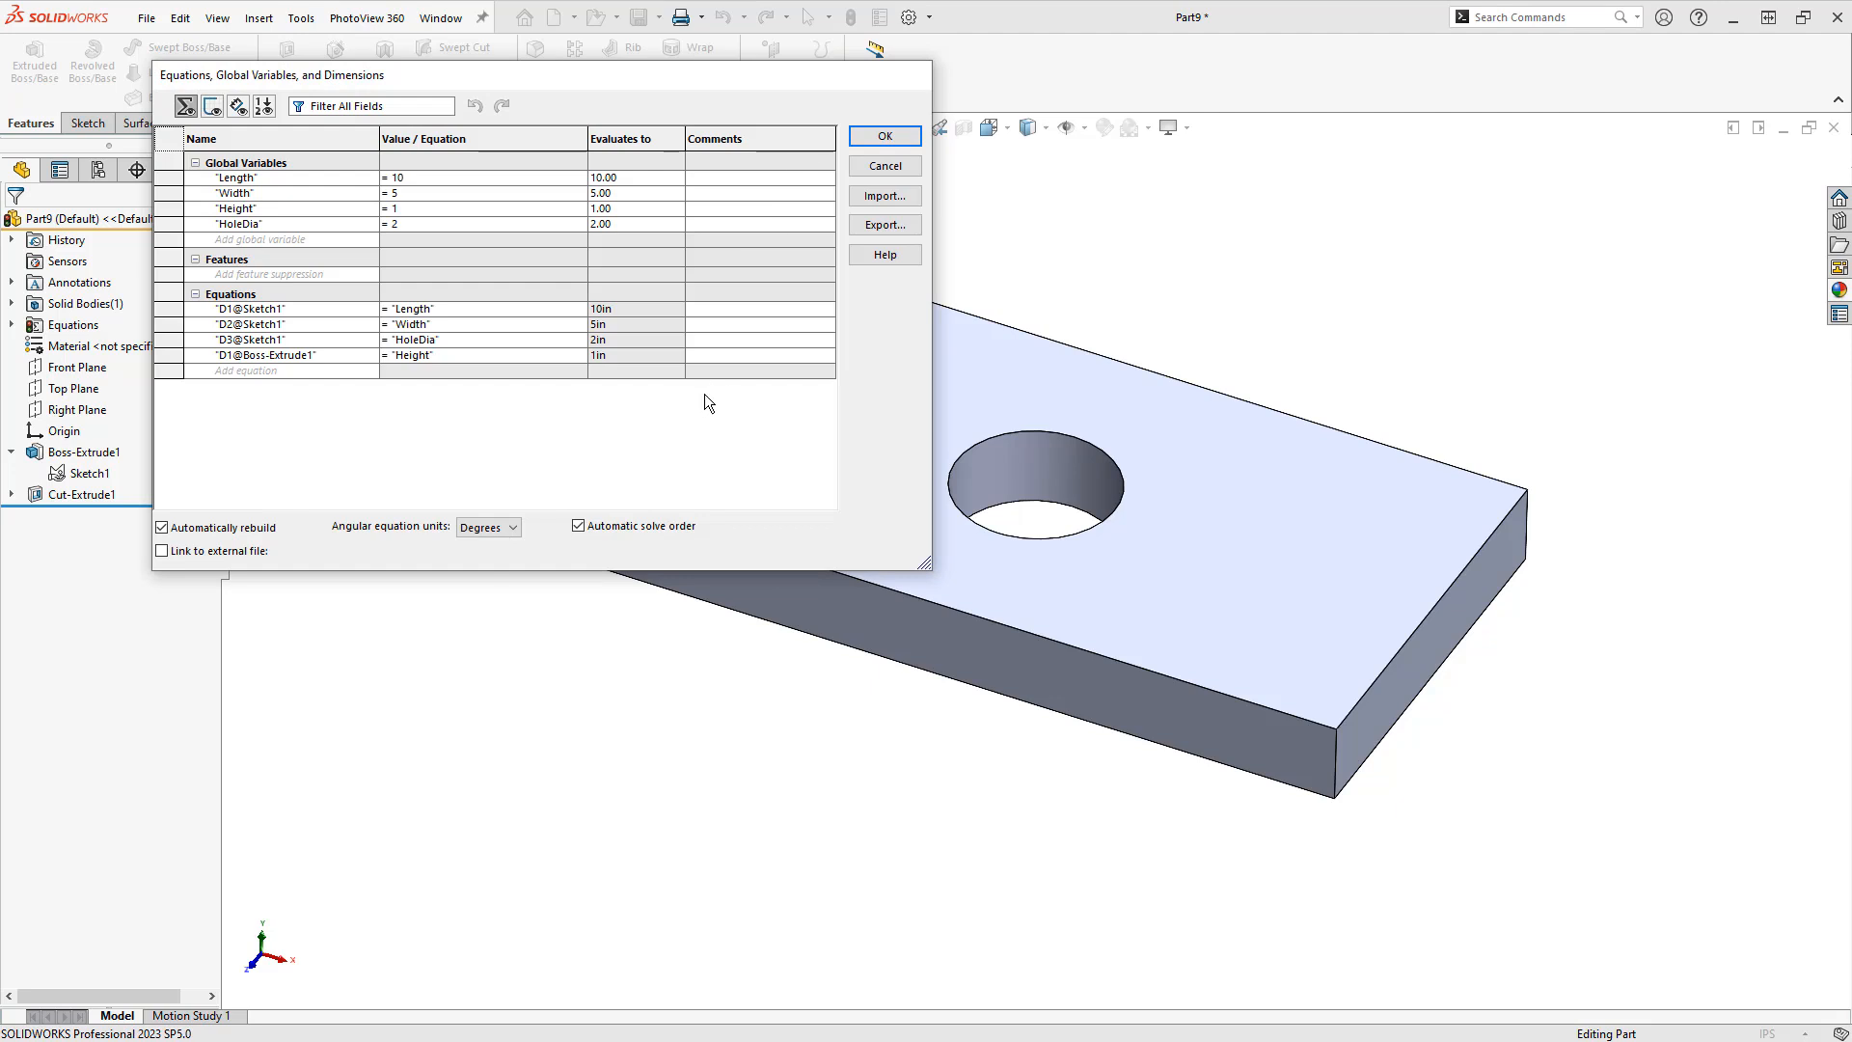
{"action": "left_click", "coordinate": [536, 178]}
{"action": "left_click", "coordinate": [893, 169]}
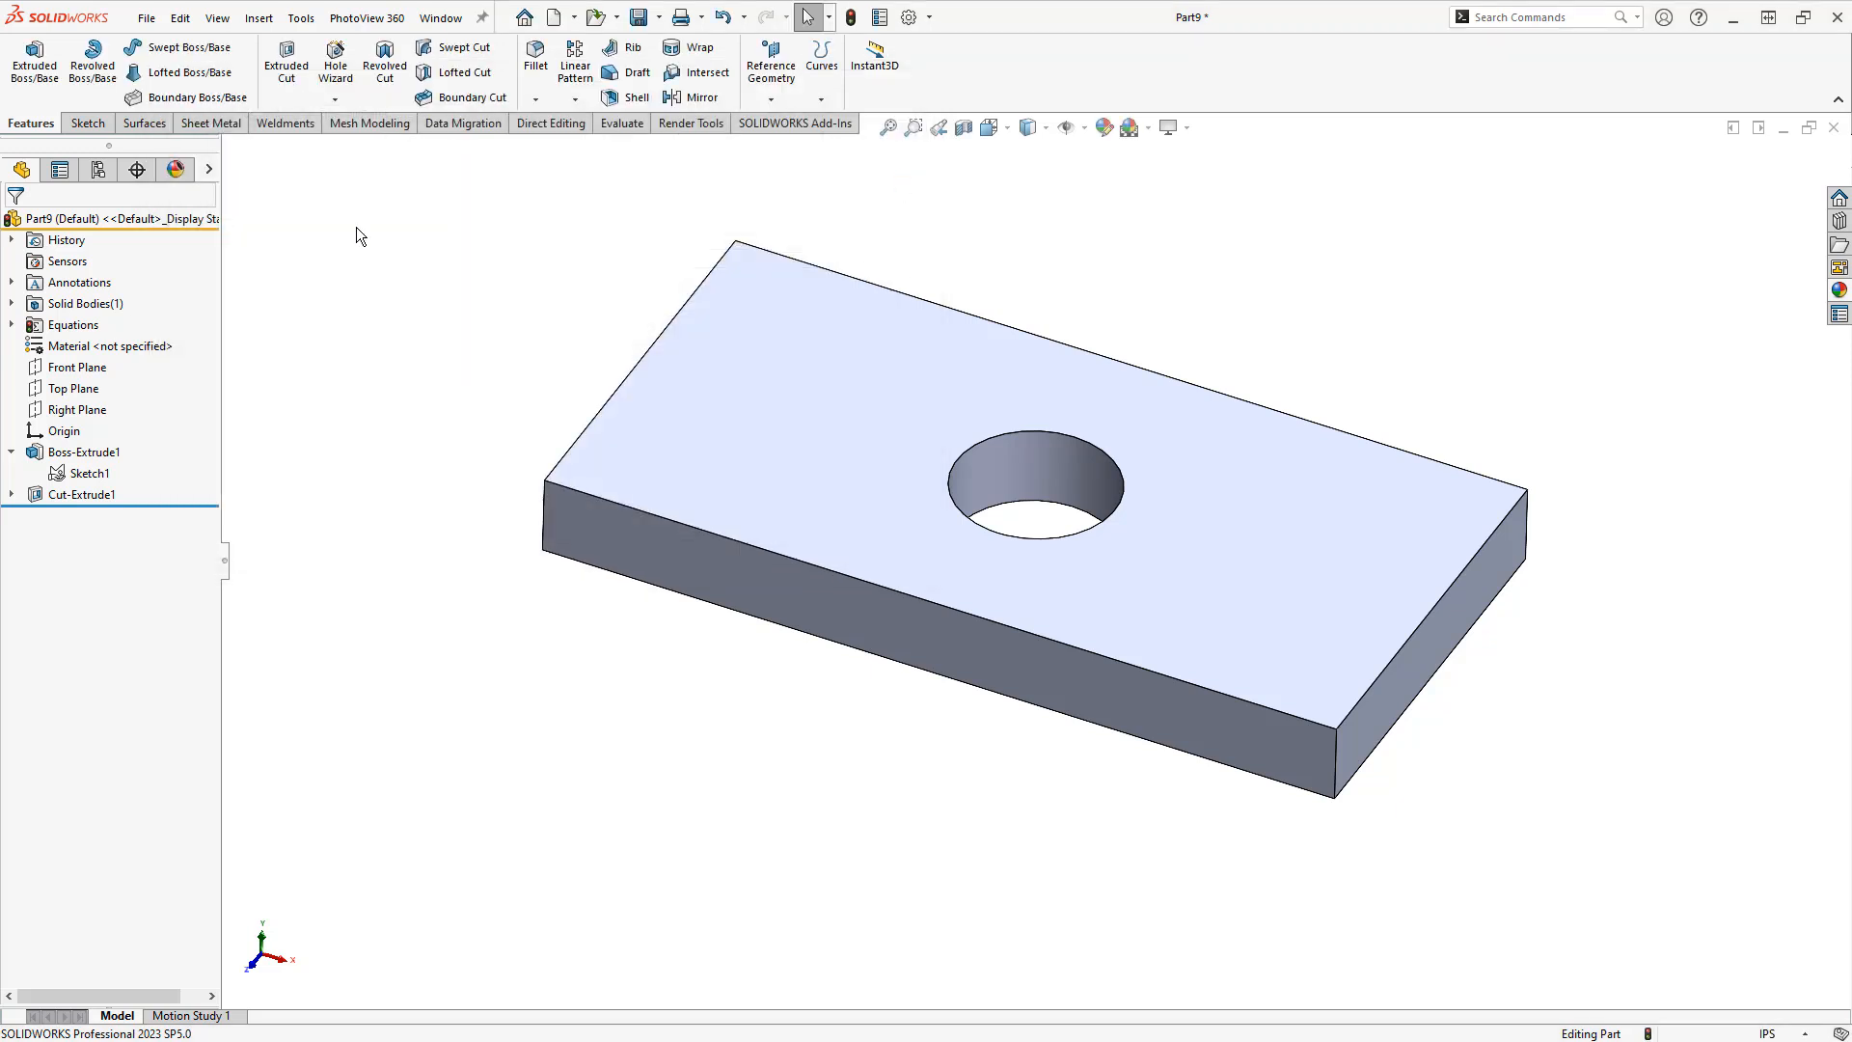
Add a new configuration named Small to the part
{"action": "left_click", "coordinate": [99, 171]}
{"action": "right_click", "coordinate": [81, 237]}
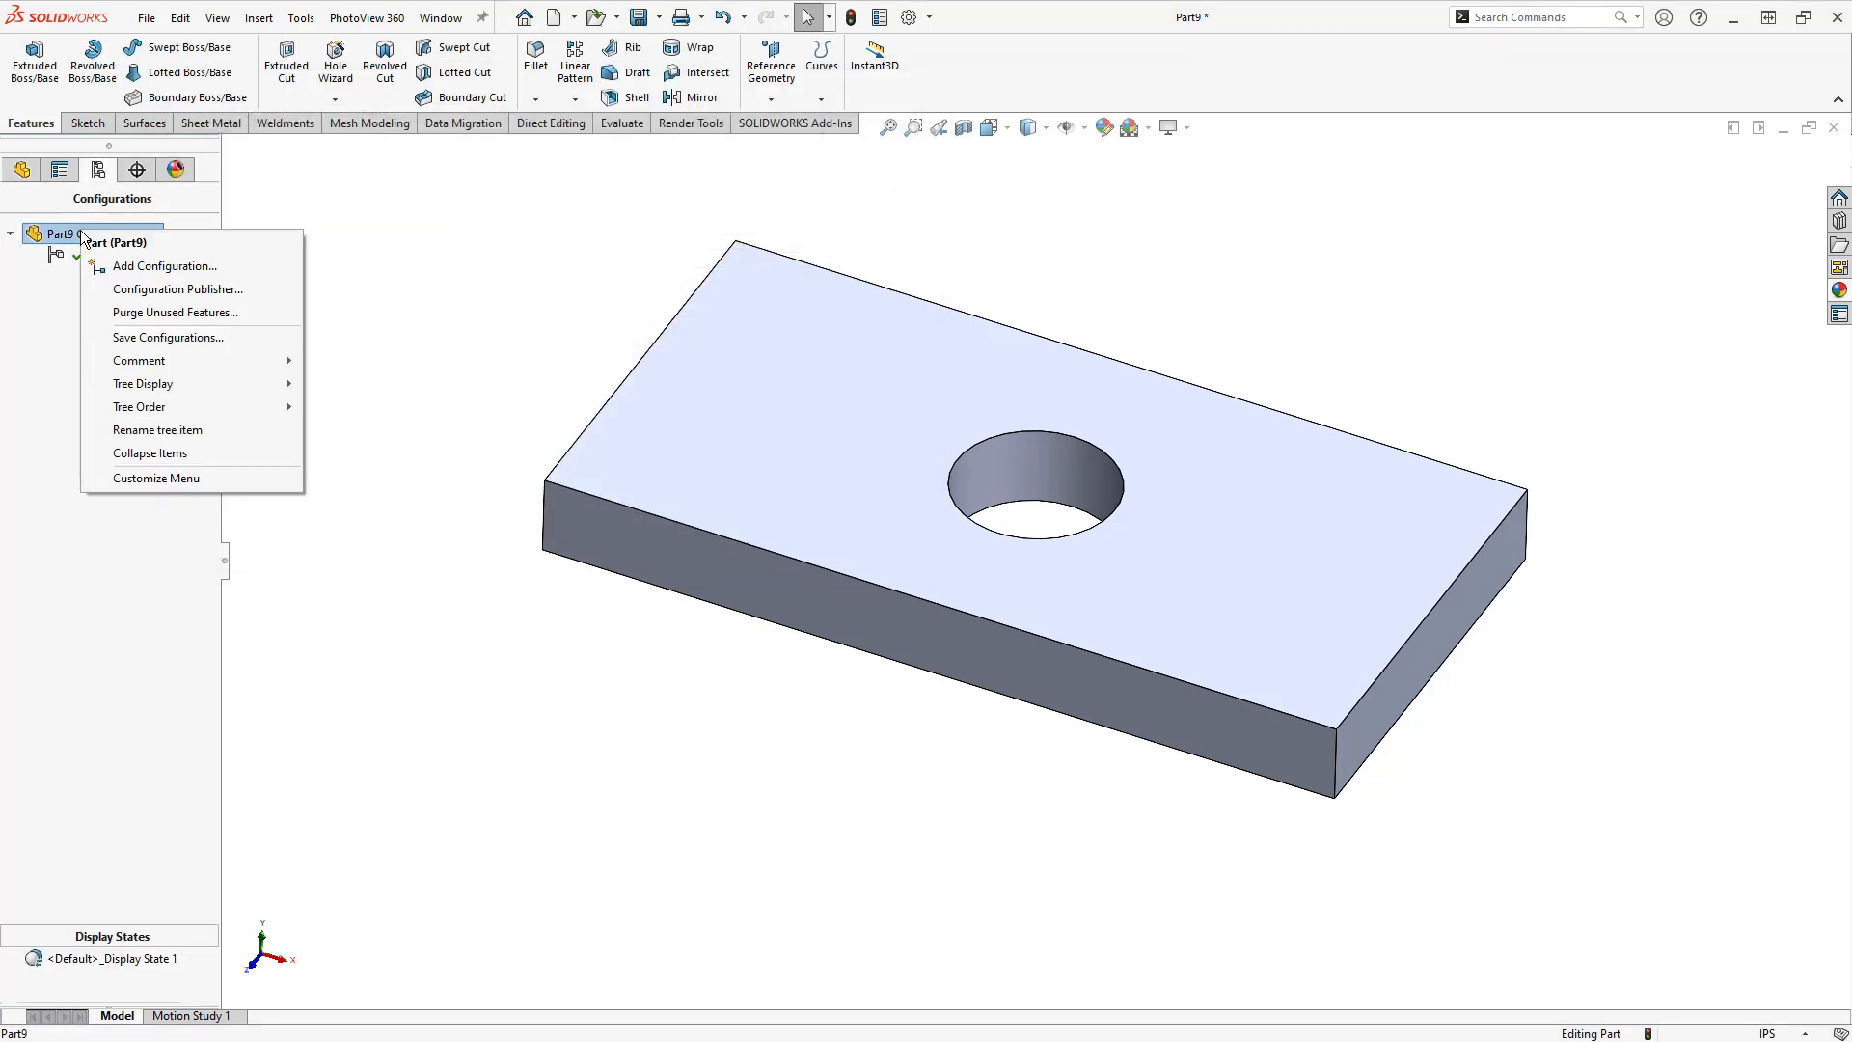
{"action": "left_click", "coordinate": [127, 268]}
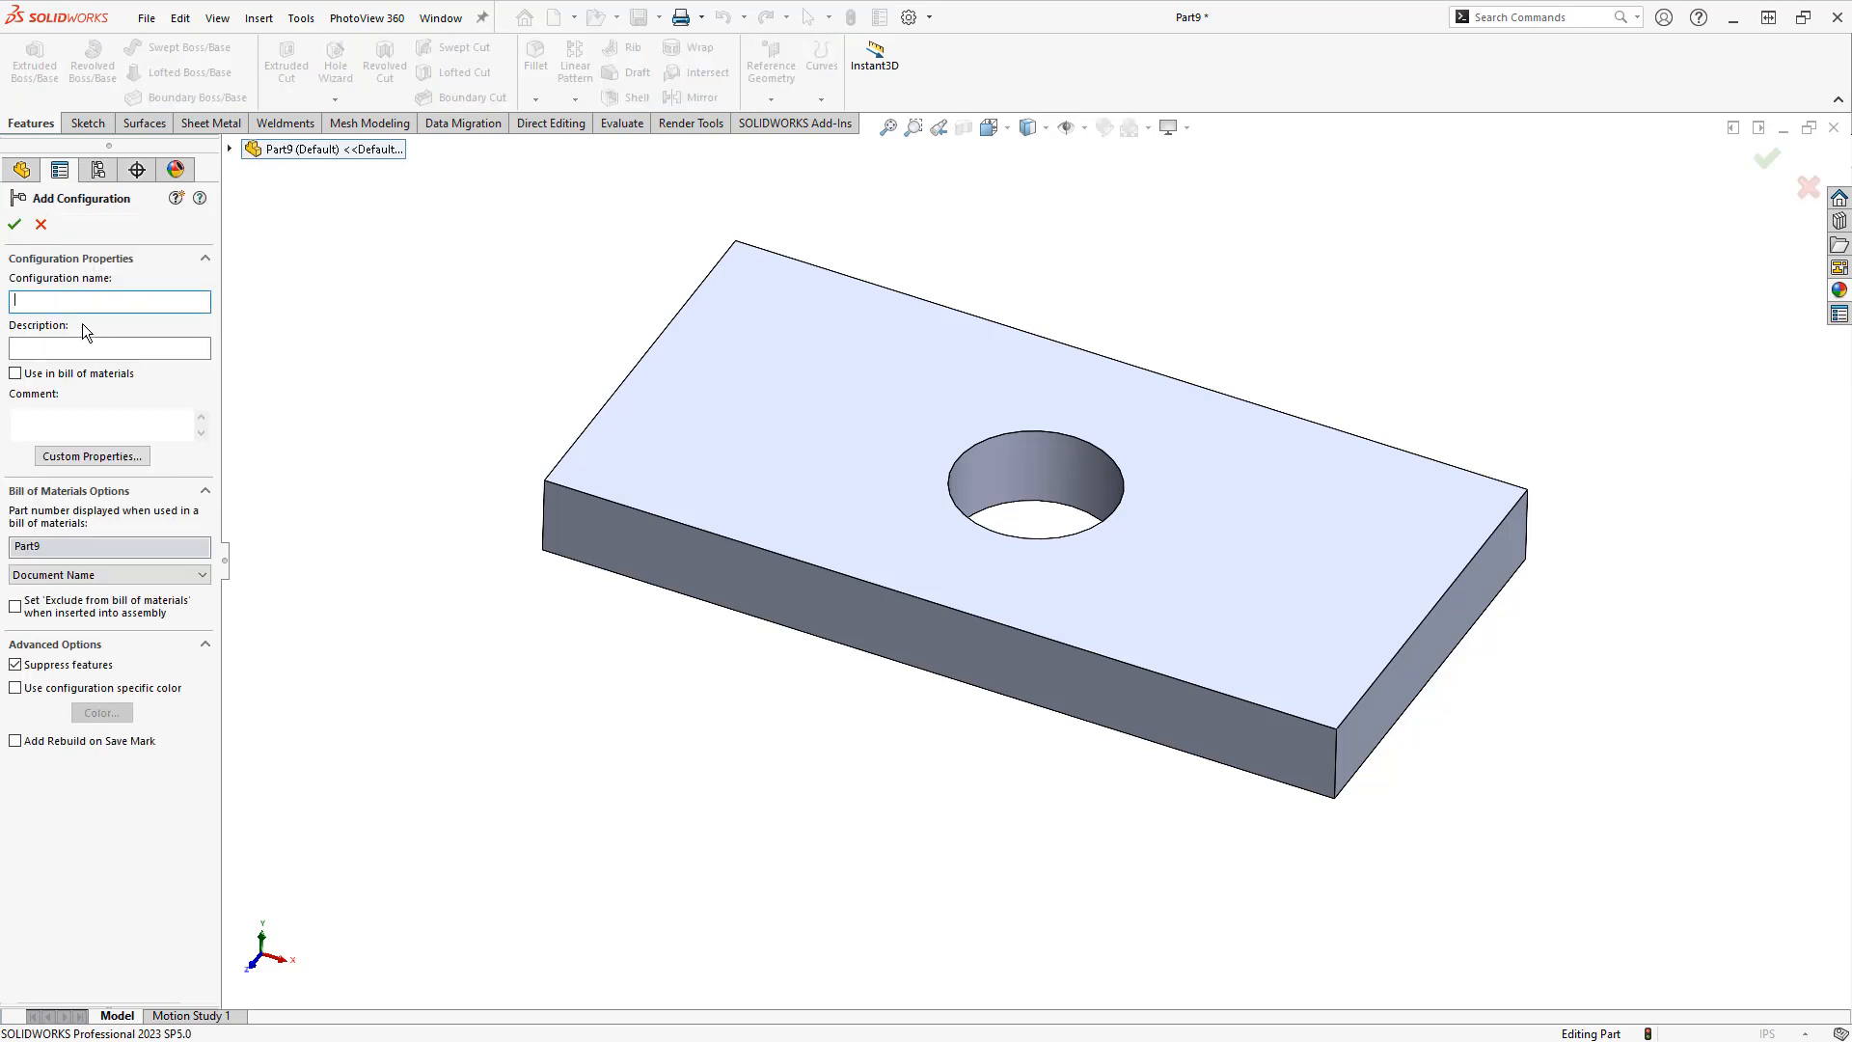
{"action": "type", "text": "Small"}
{"action": "key", "text": "Return"}
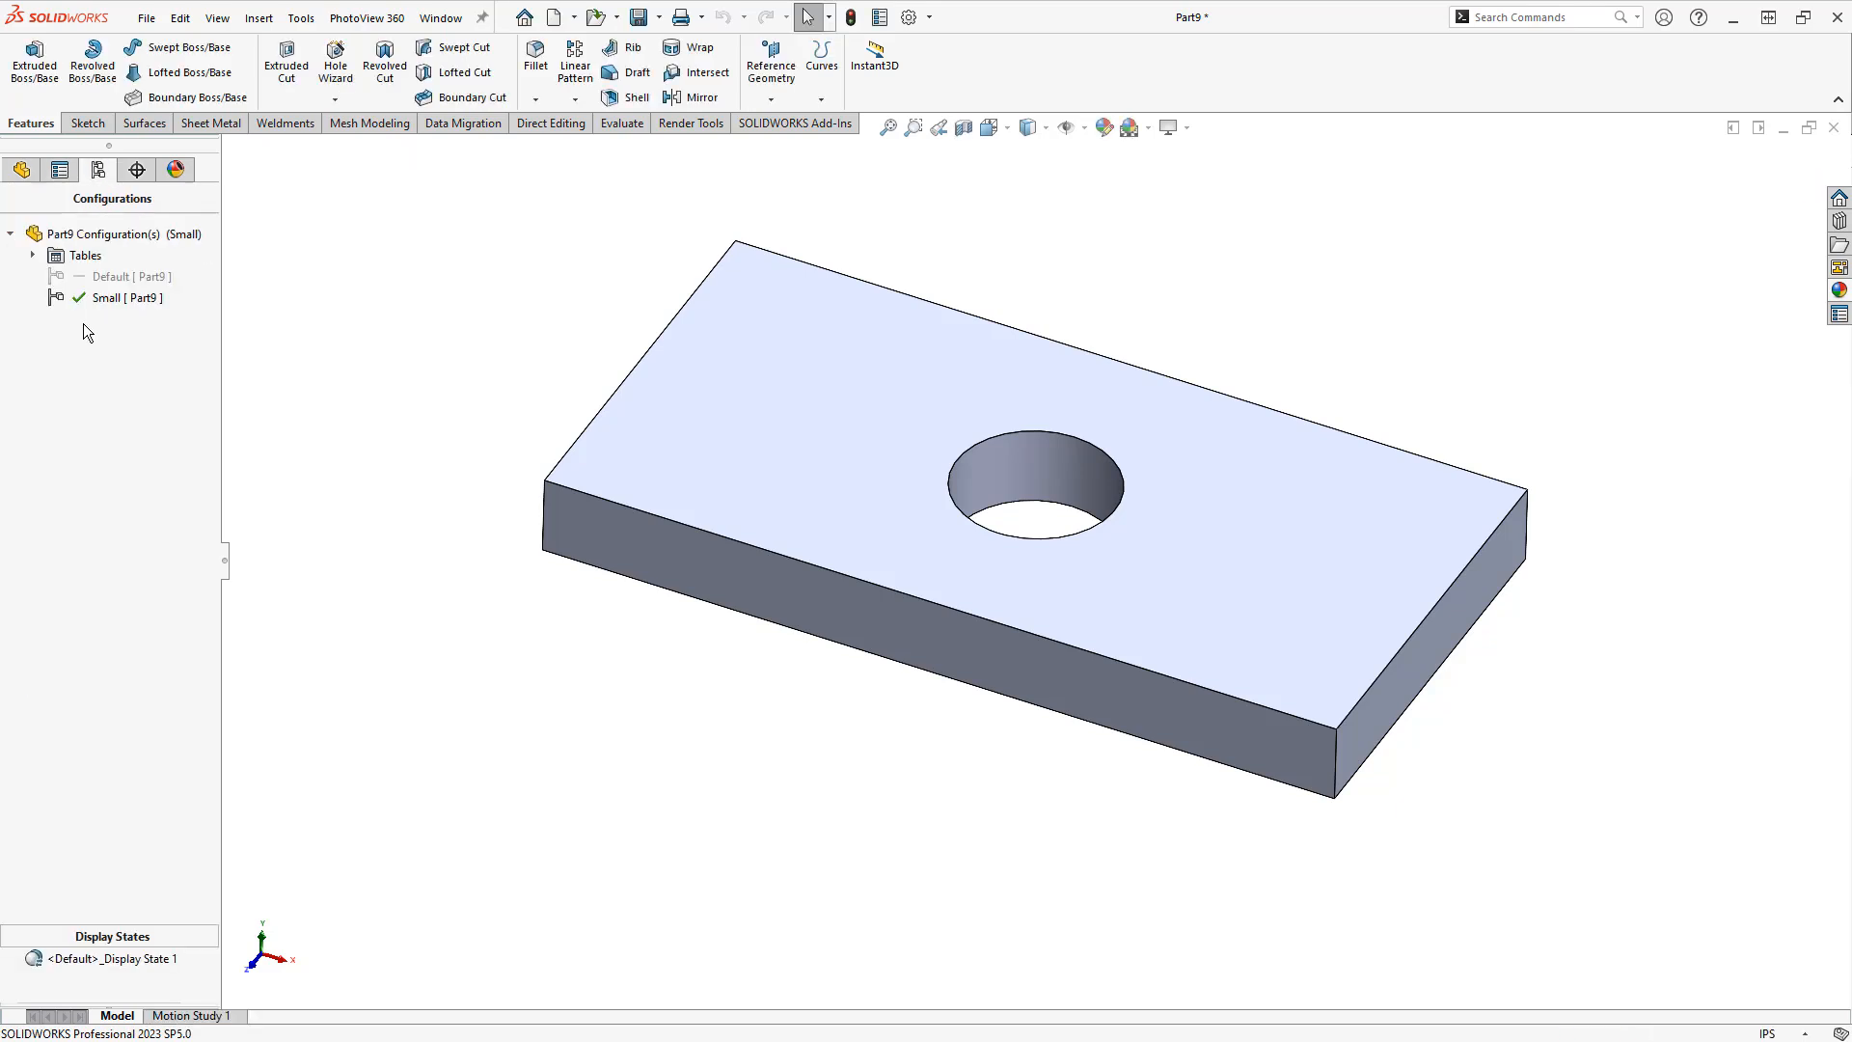
Add another part configuration named Medium
{"action": "right_click", "coordinate": [100, 241]}
{"action": "left_click", "coordinate": [136, 270]}
{"action": "type", "text": "M"}
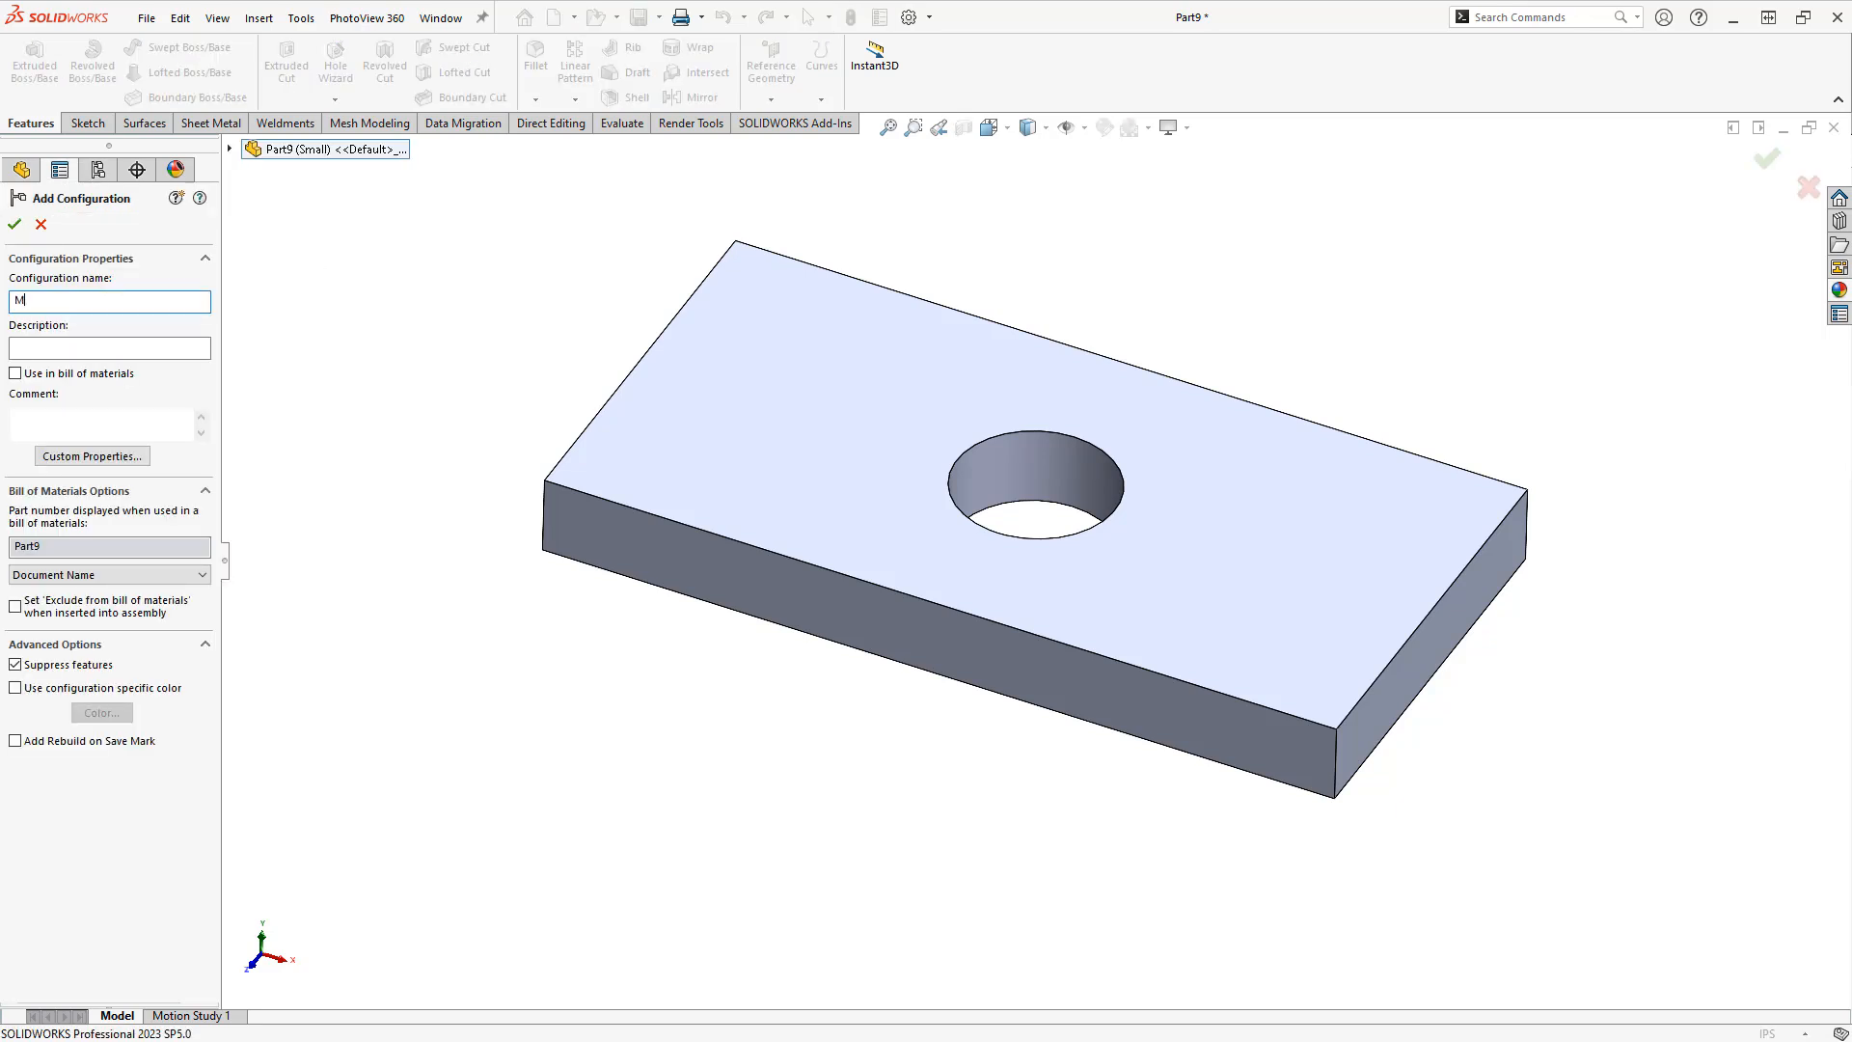
{"action": "type", "text": "edium"}
{"action": "key", "text": "Return"}
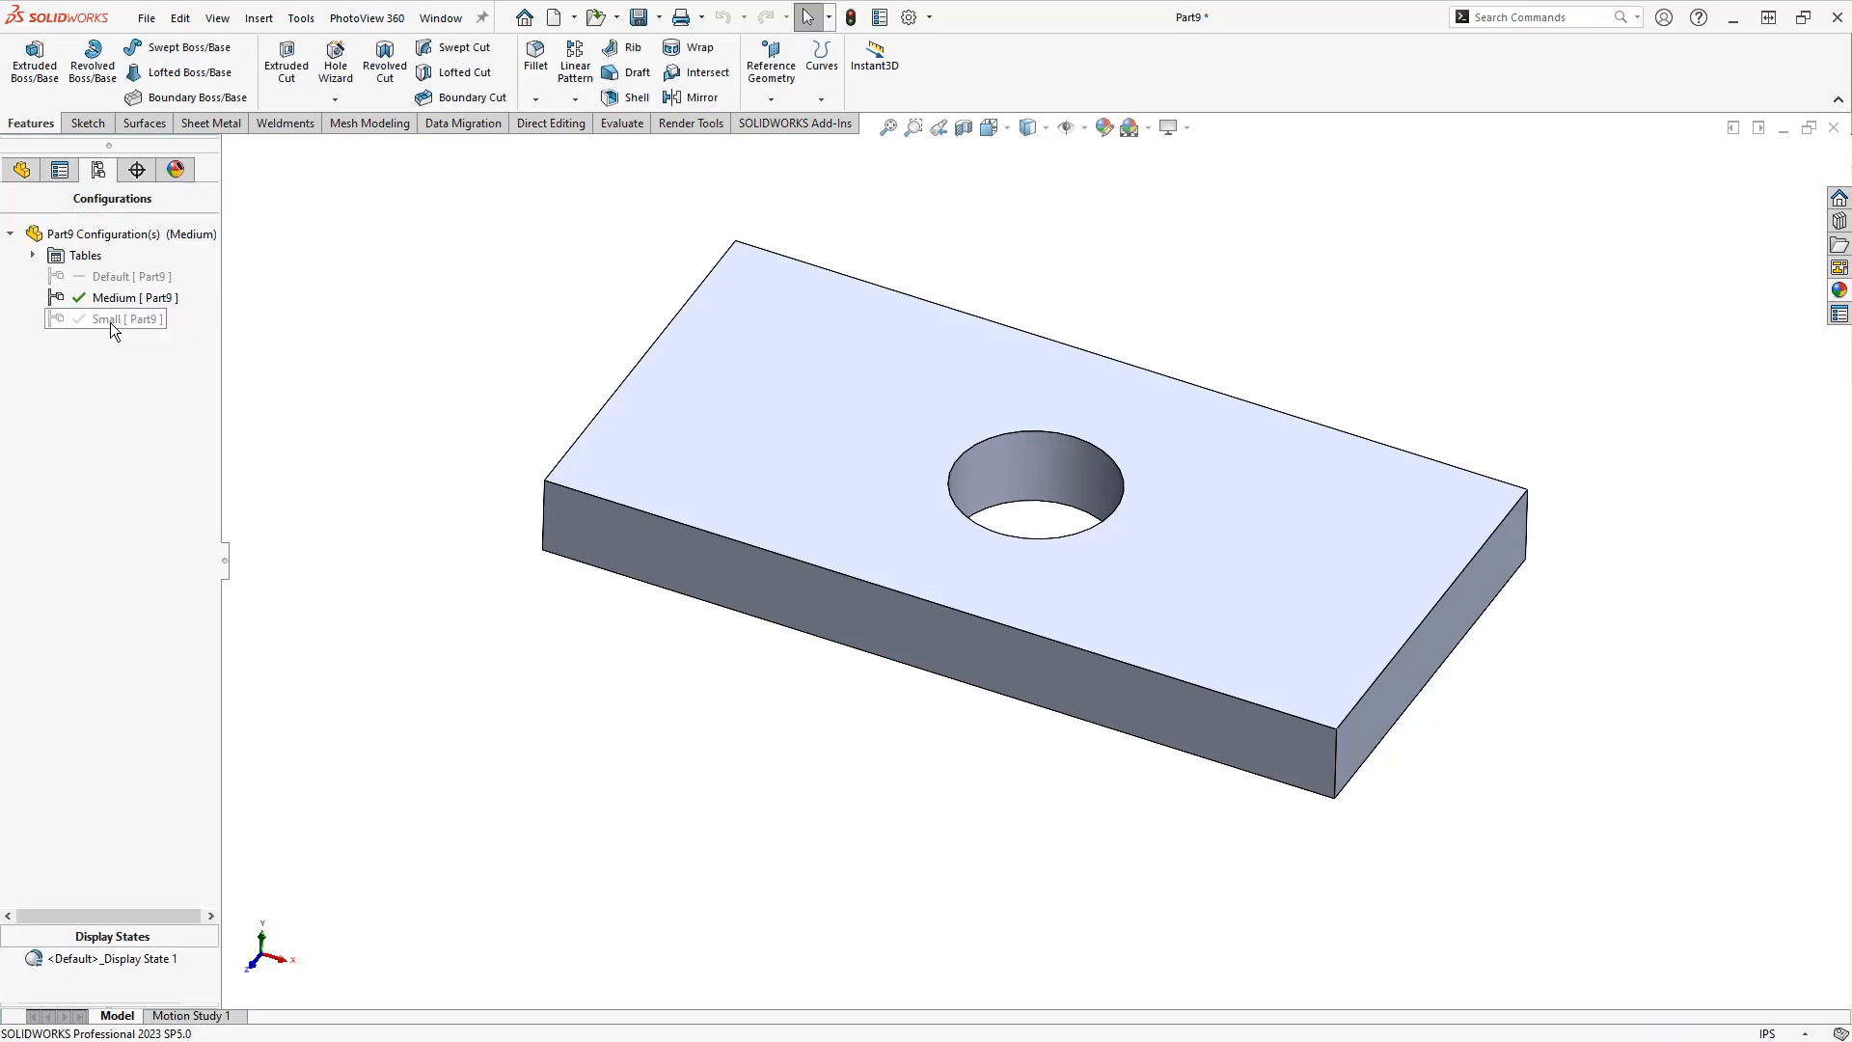
Add a third size configuration named Large to the part
{"action": "right_click", "coordinate": [126, 237]}
{"action": "left_click", "coordinate": [172, 265]}
{"action": "type", "text": "Large"}
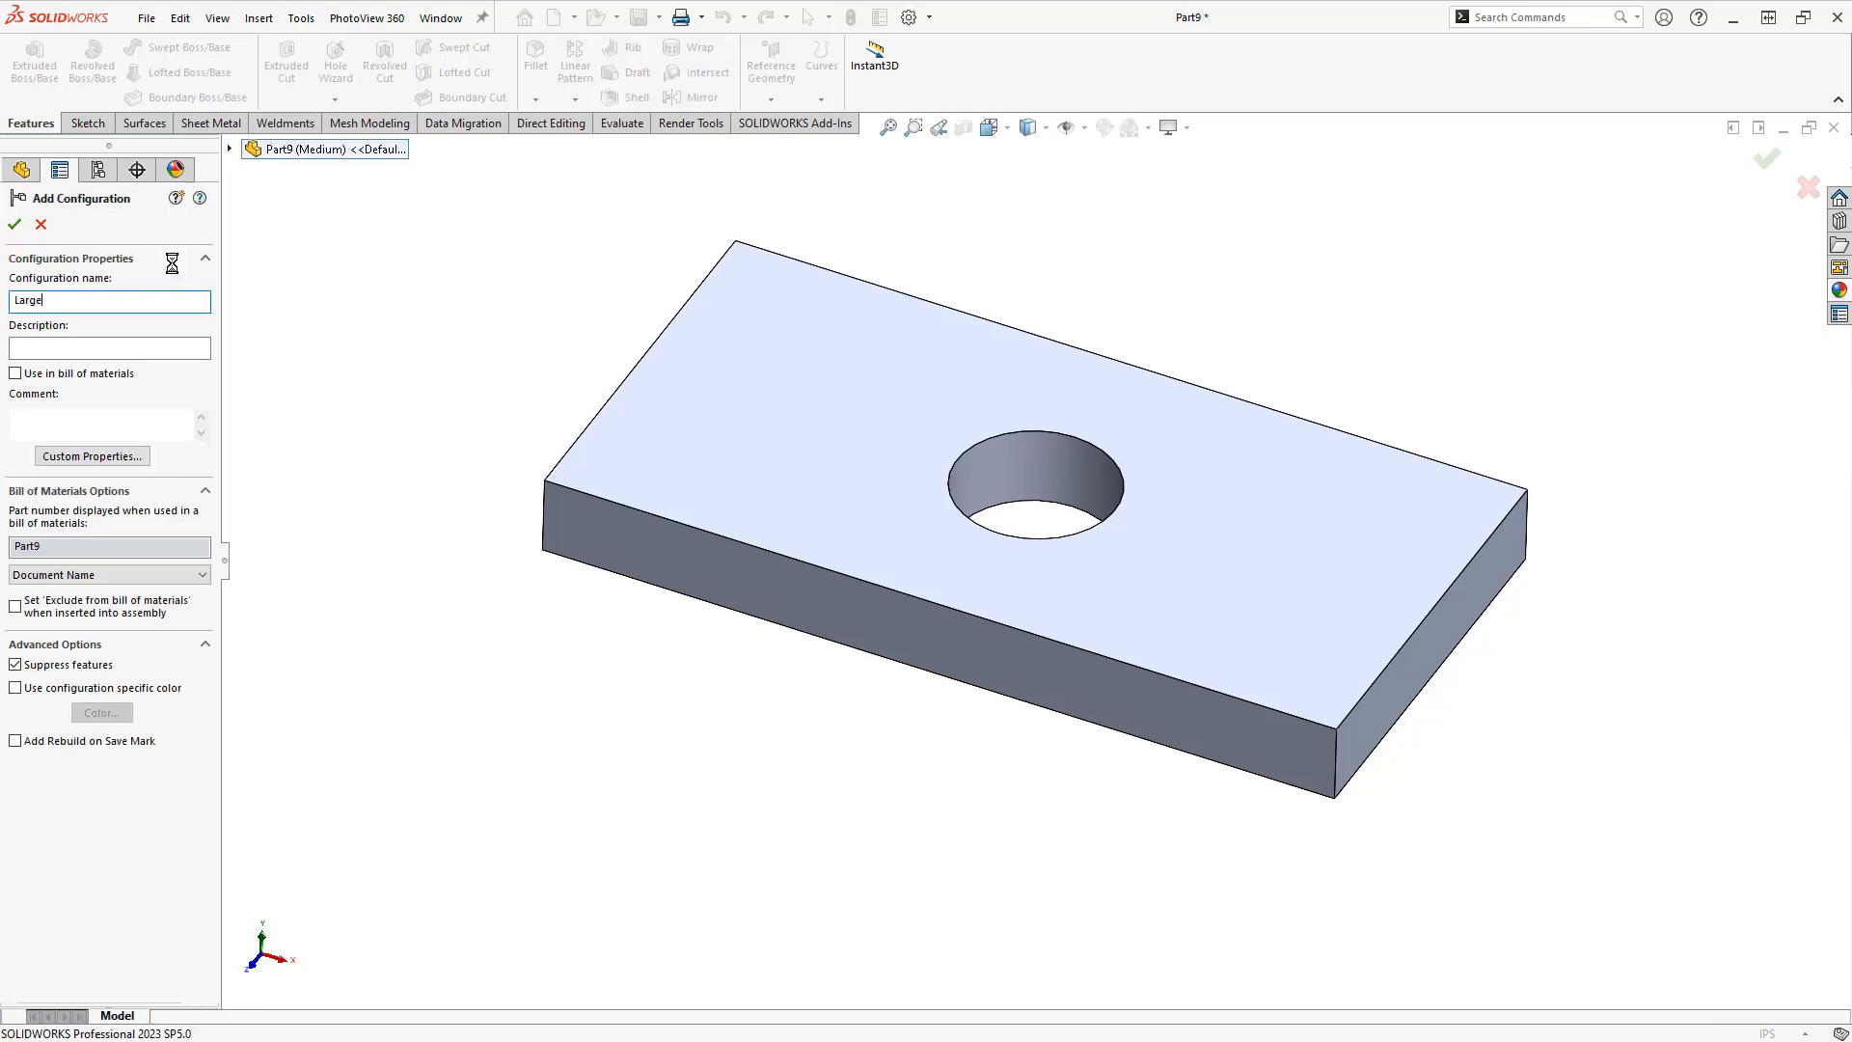
{"action": "key", "text": "Return"}
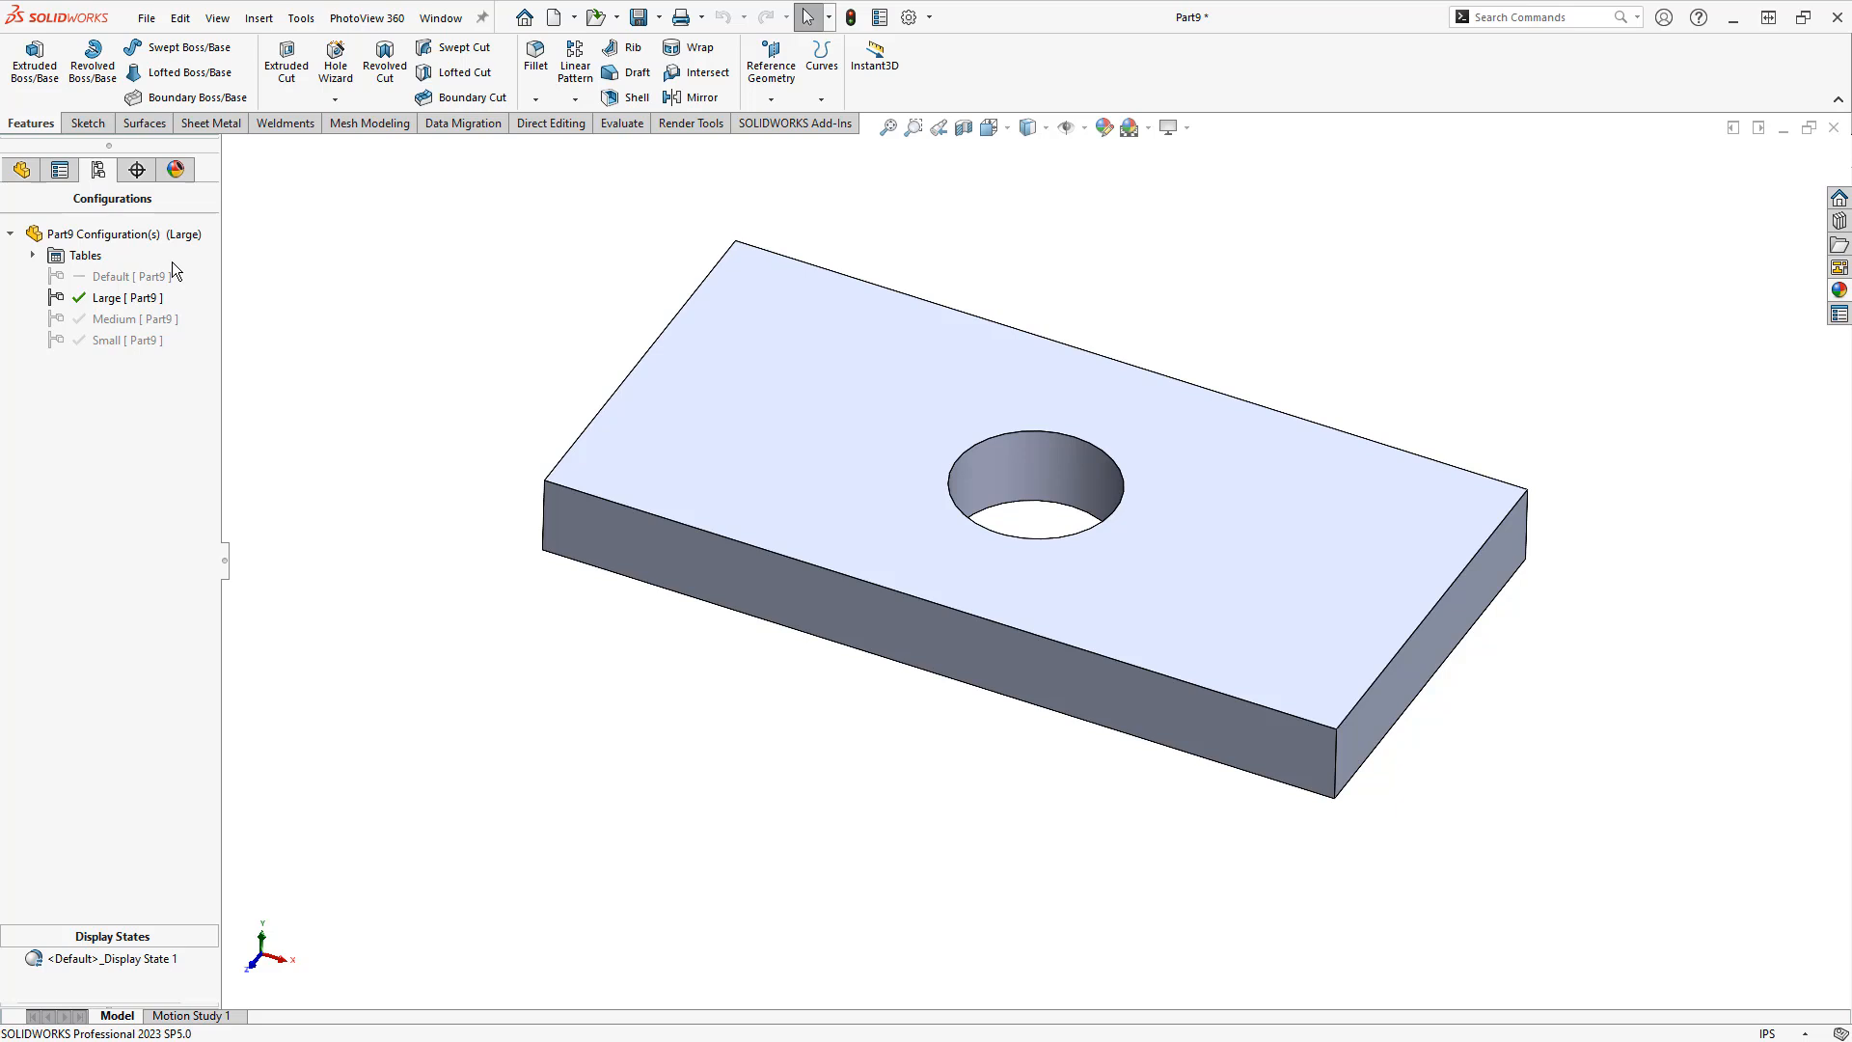
Open the equations manager for the Small configuration and set the Length global variable to 5 for this configuration only
{"action": "left_click", "coordinate": [302, 18]}
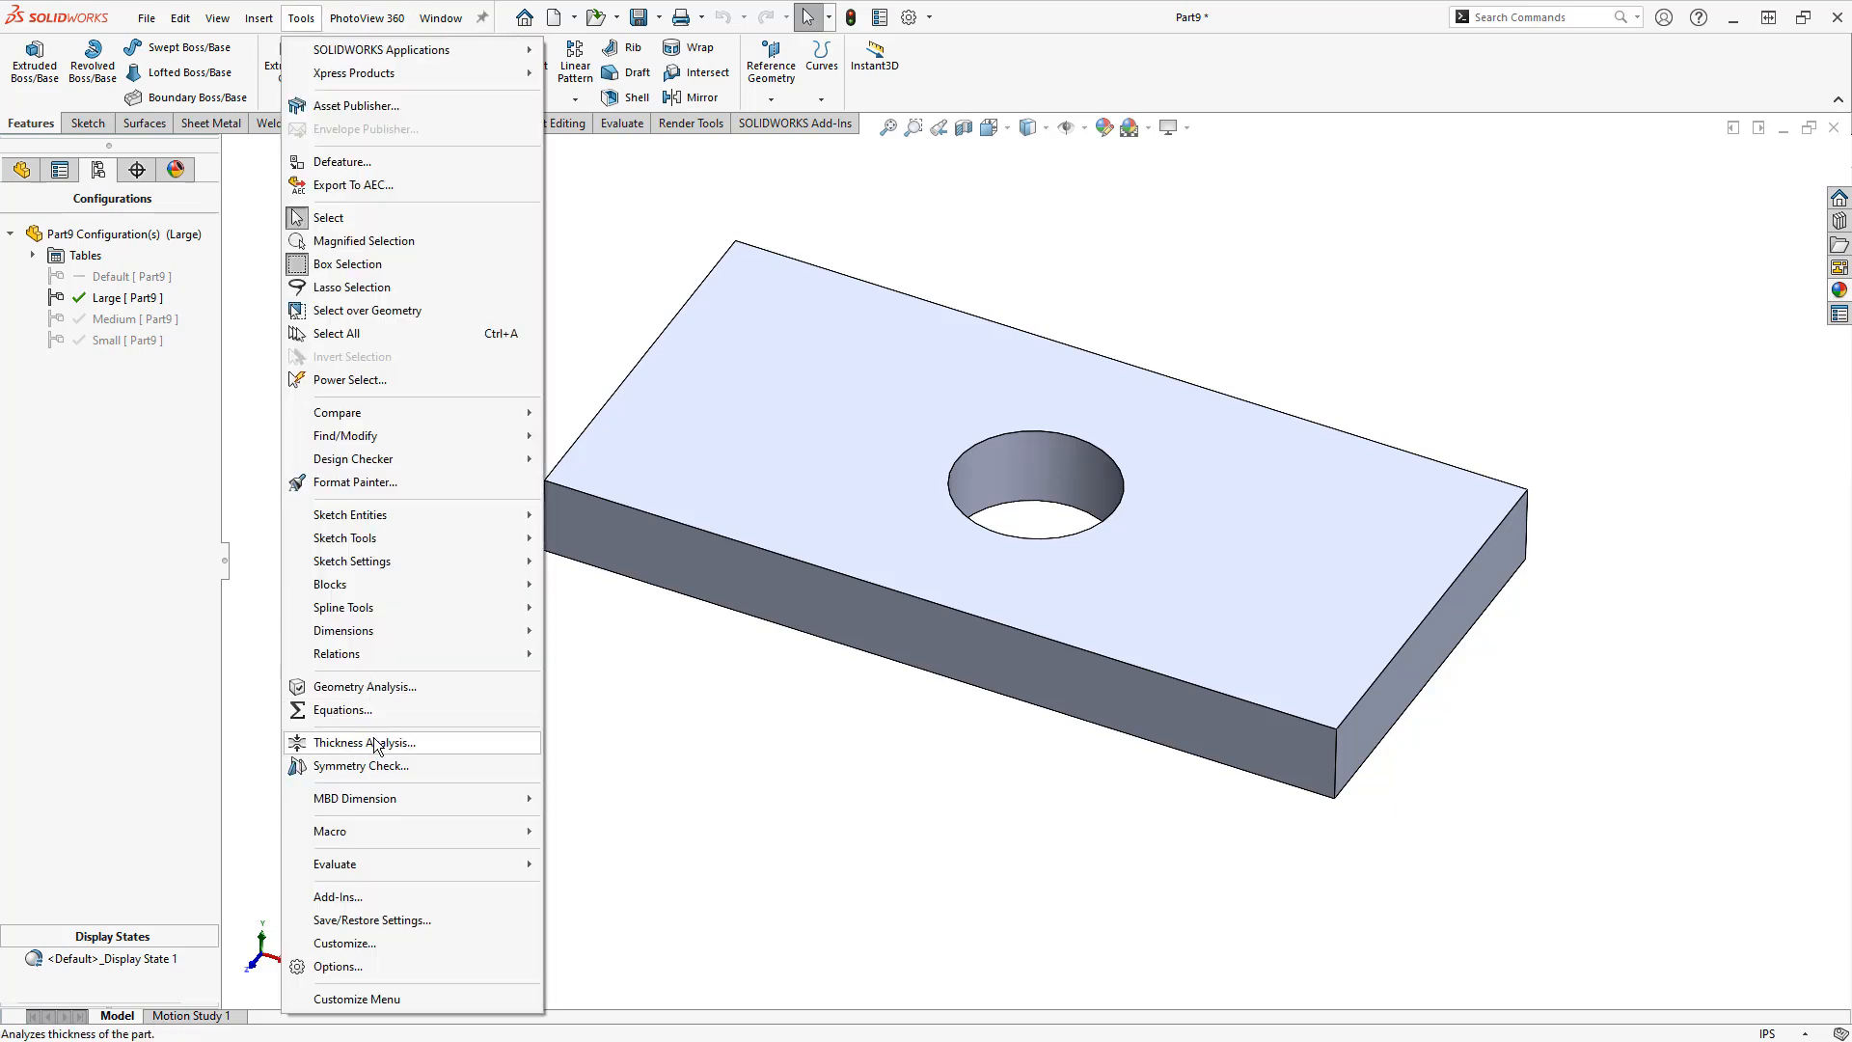
{"action": "left_click", "coordinate": [405, 743]}
{"action": "left_click", "coordinate": [832, 104]}
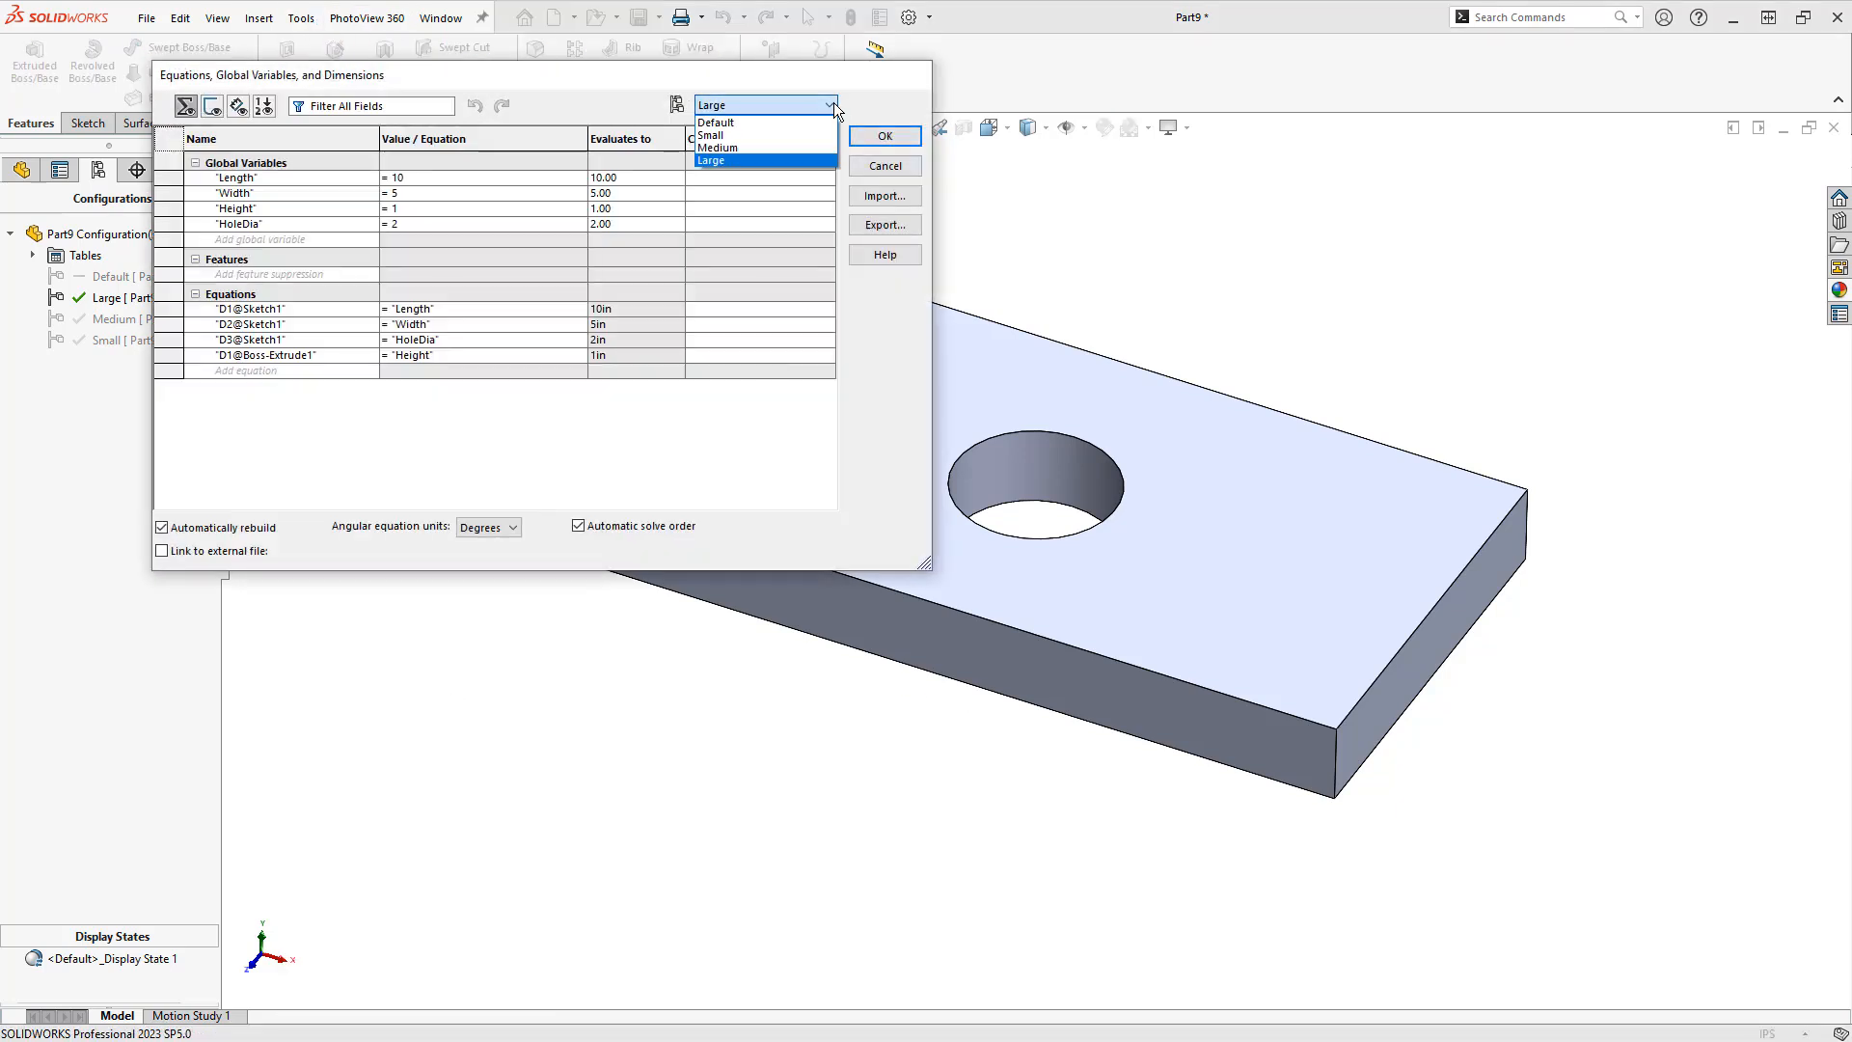
{"action": "left_click", "coordinate": [821, 135]}
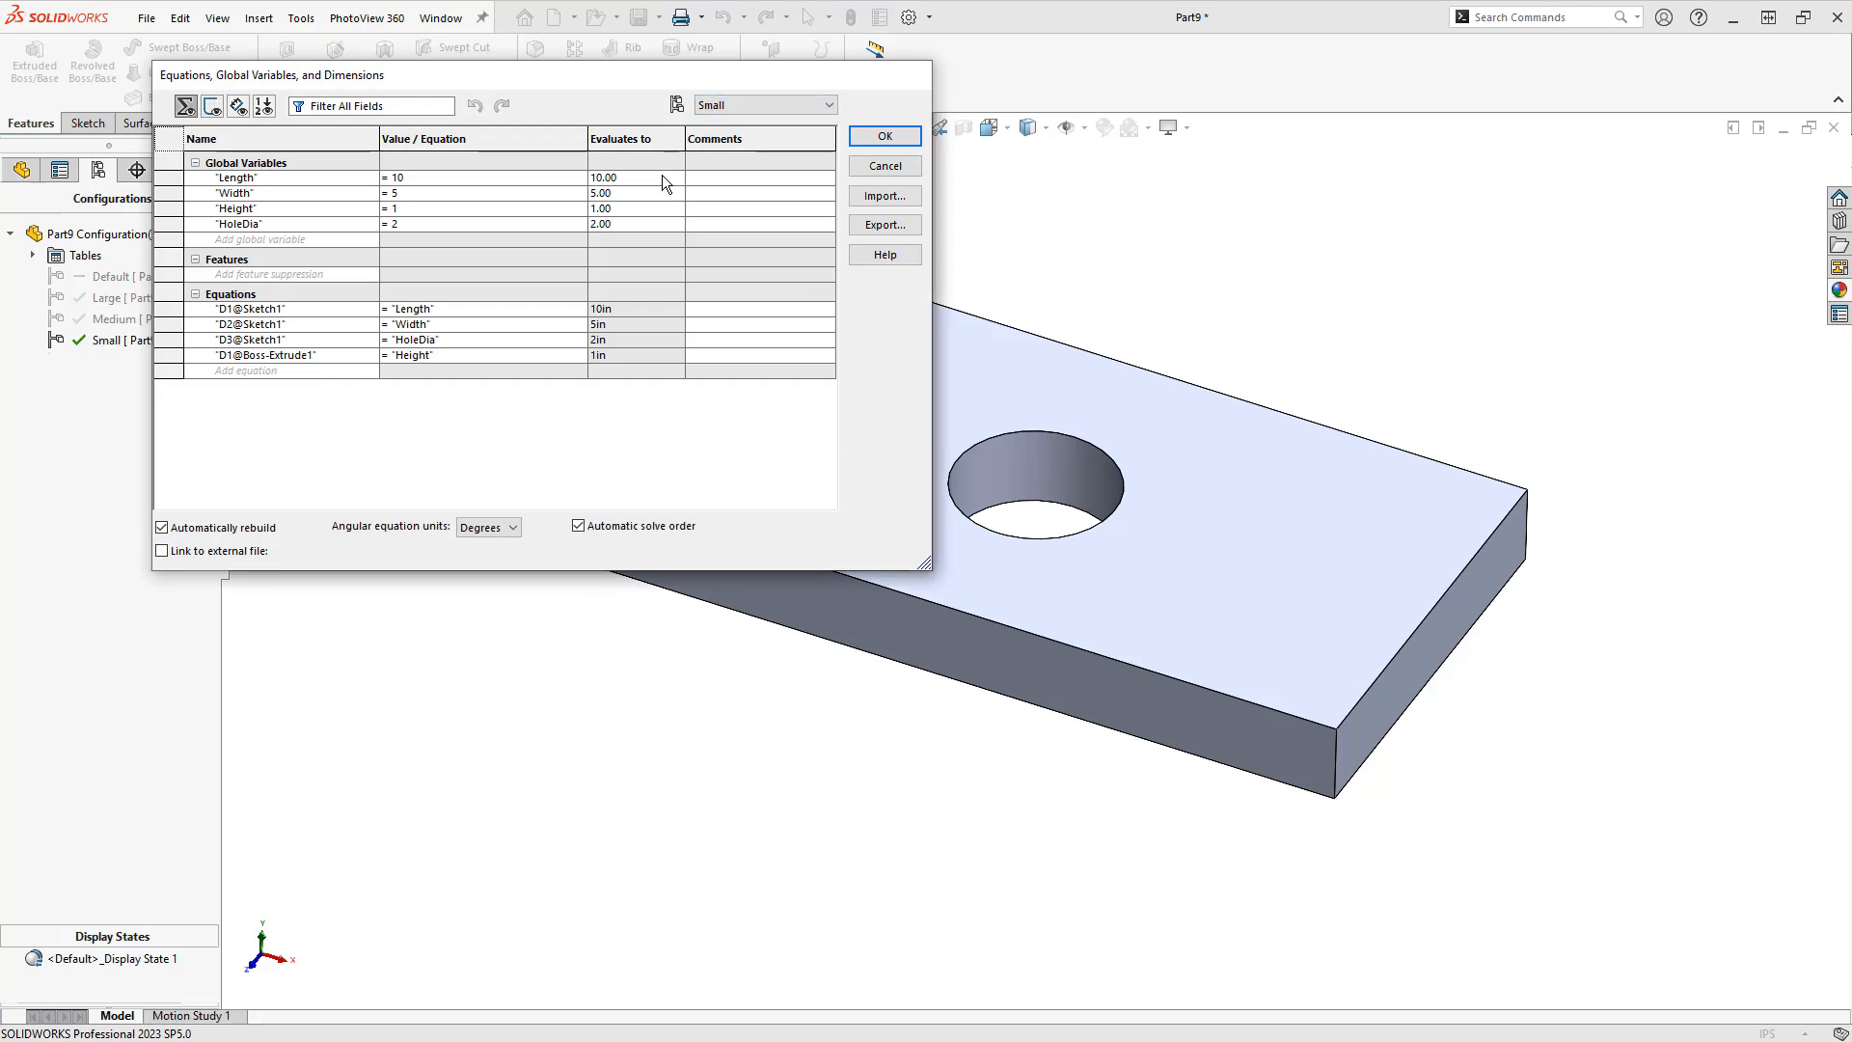
{"action": "left_click", "coordinate": [495, 176]}
{"action": "left_click", "coordinate": [563, 179]}
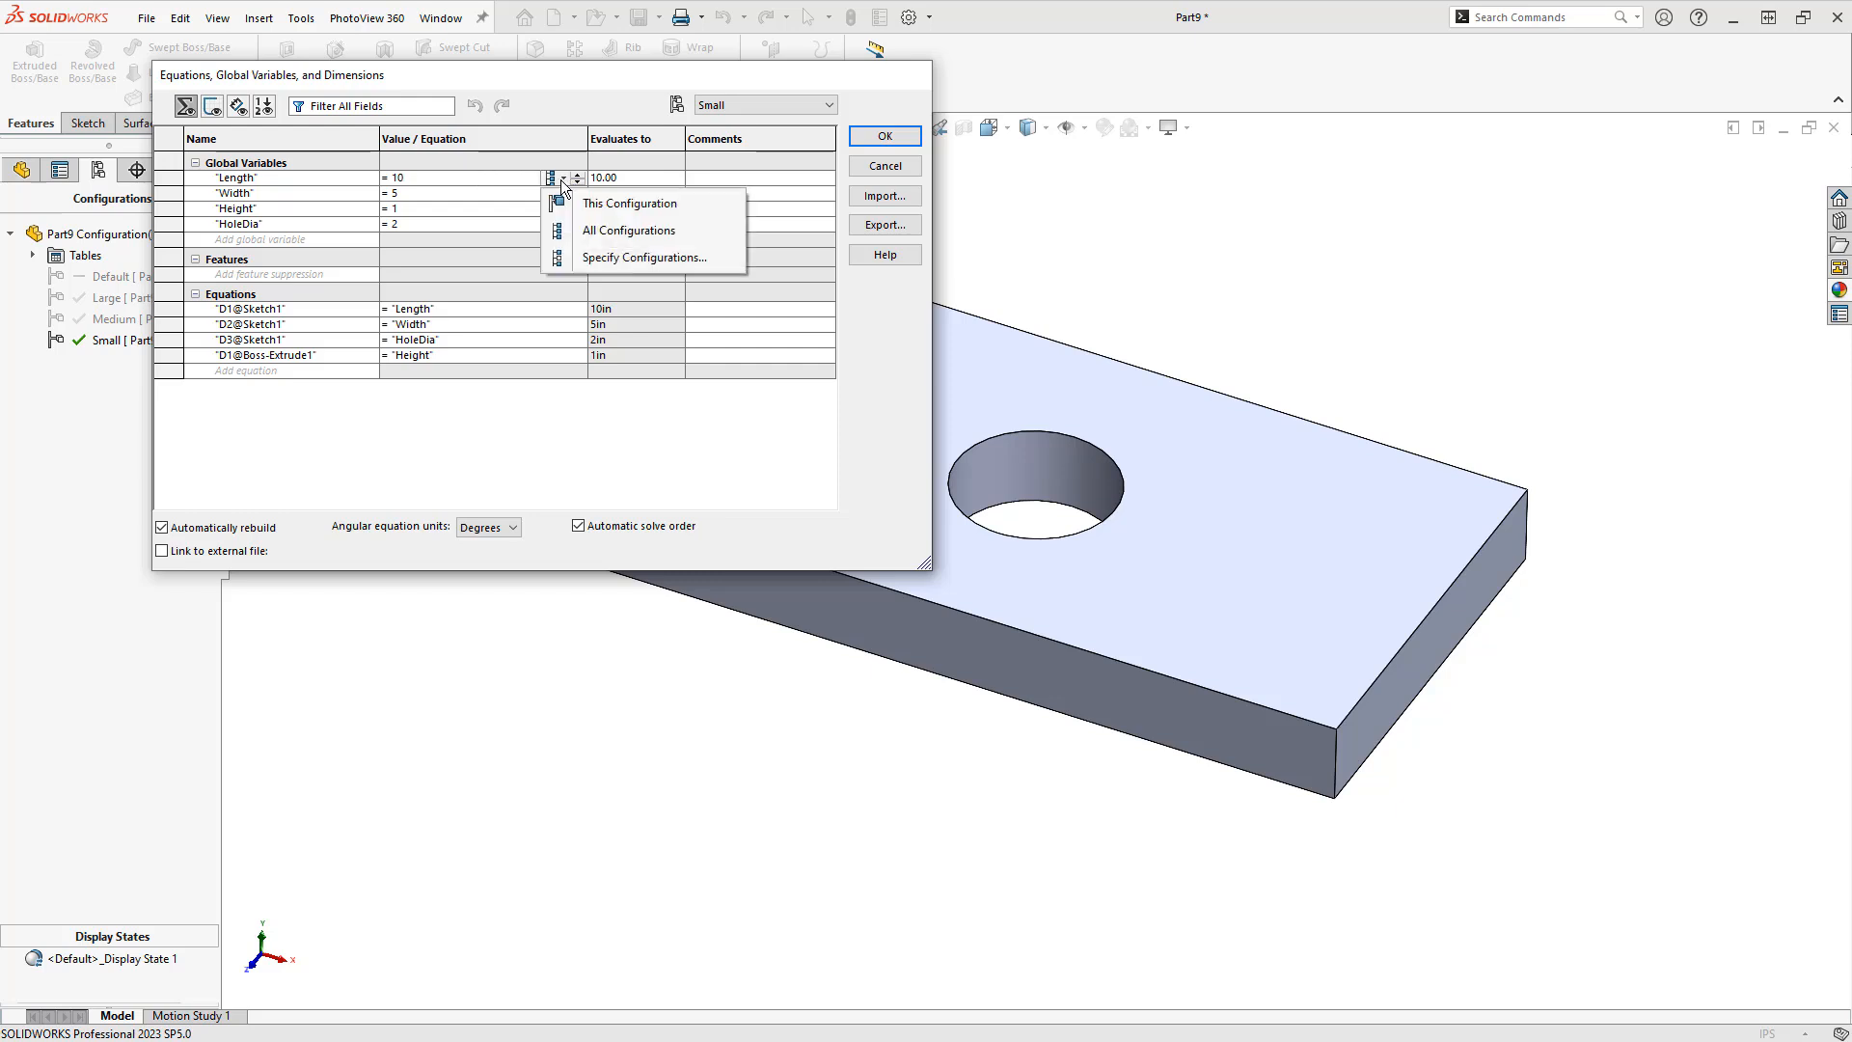
{"action": "left_click", "coordinate": [622, 204]}
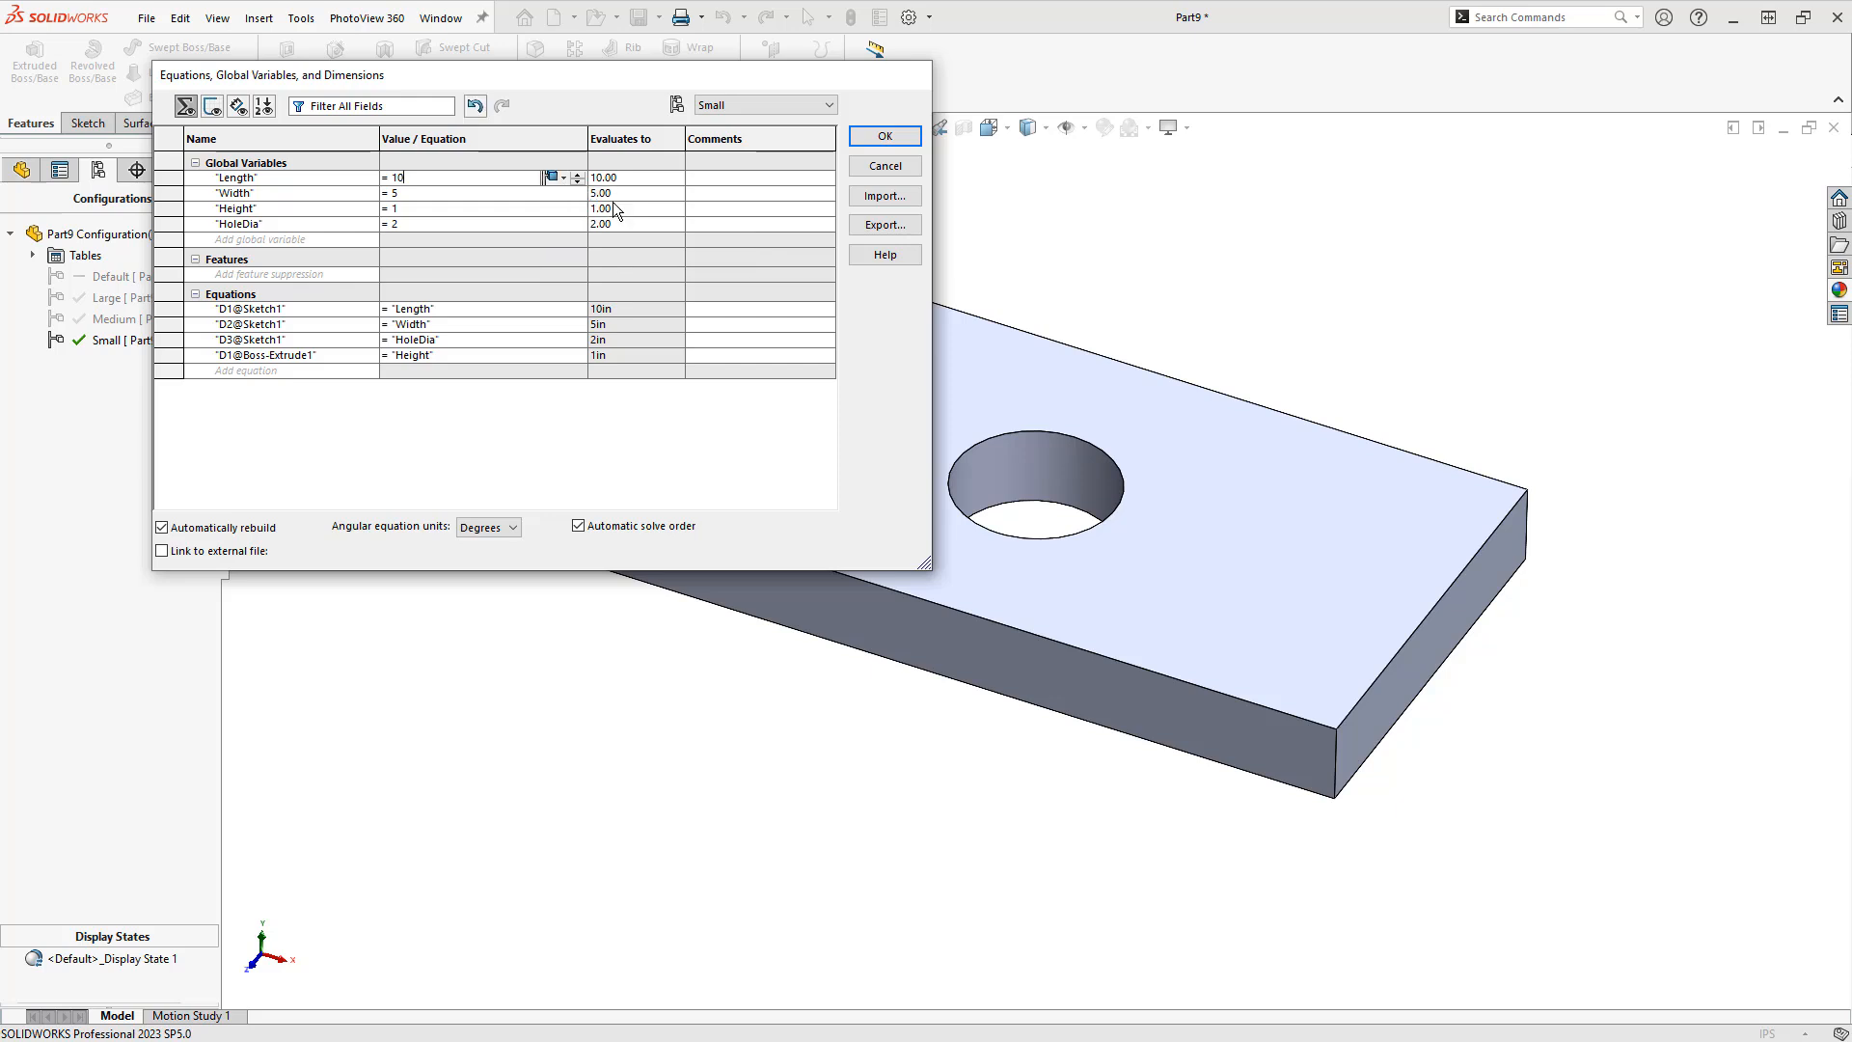
{"action": "left_click", "coordinate": [404, 177]}
{"action": "left_click_drag", "start_coordinate": [403, 177], "coordinate": [394, 178]}
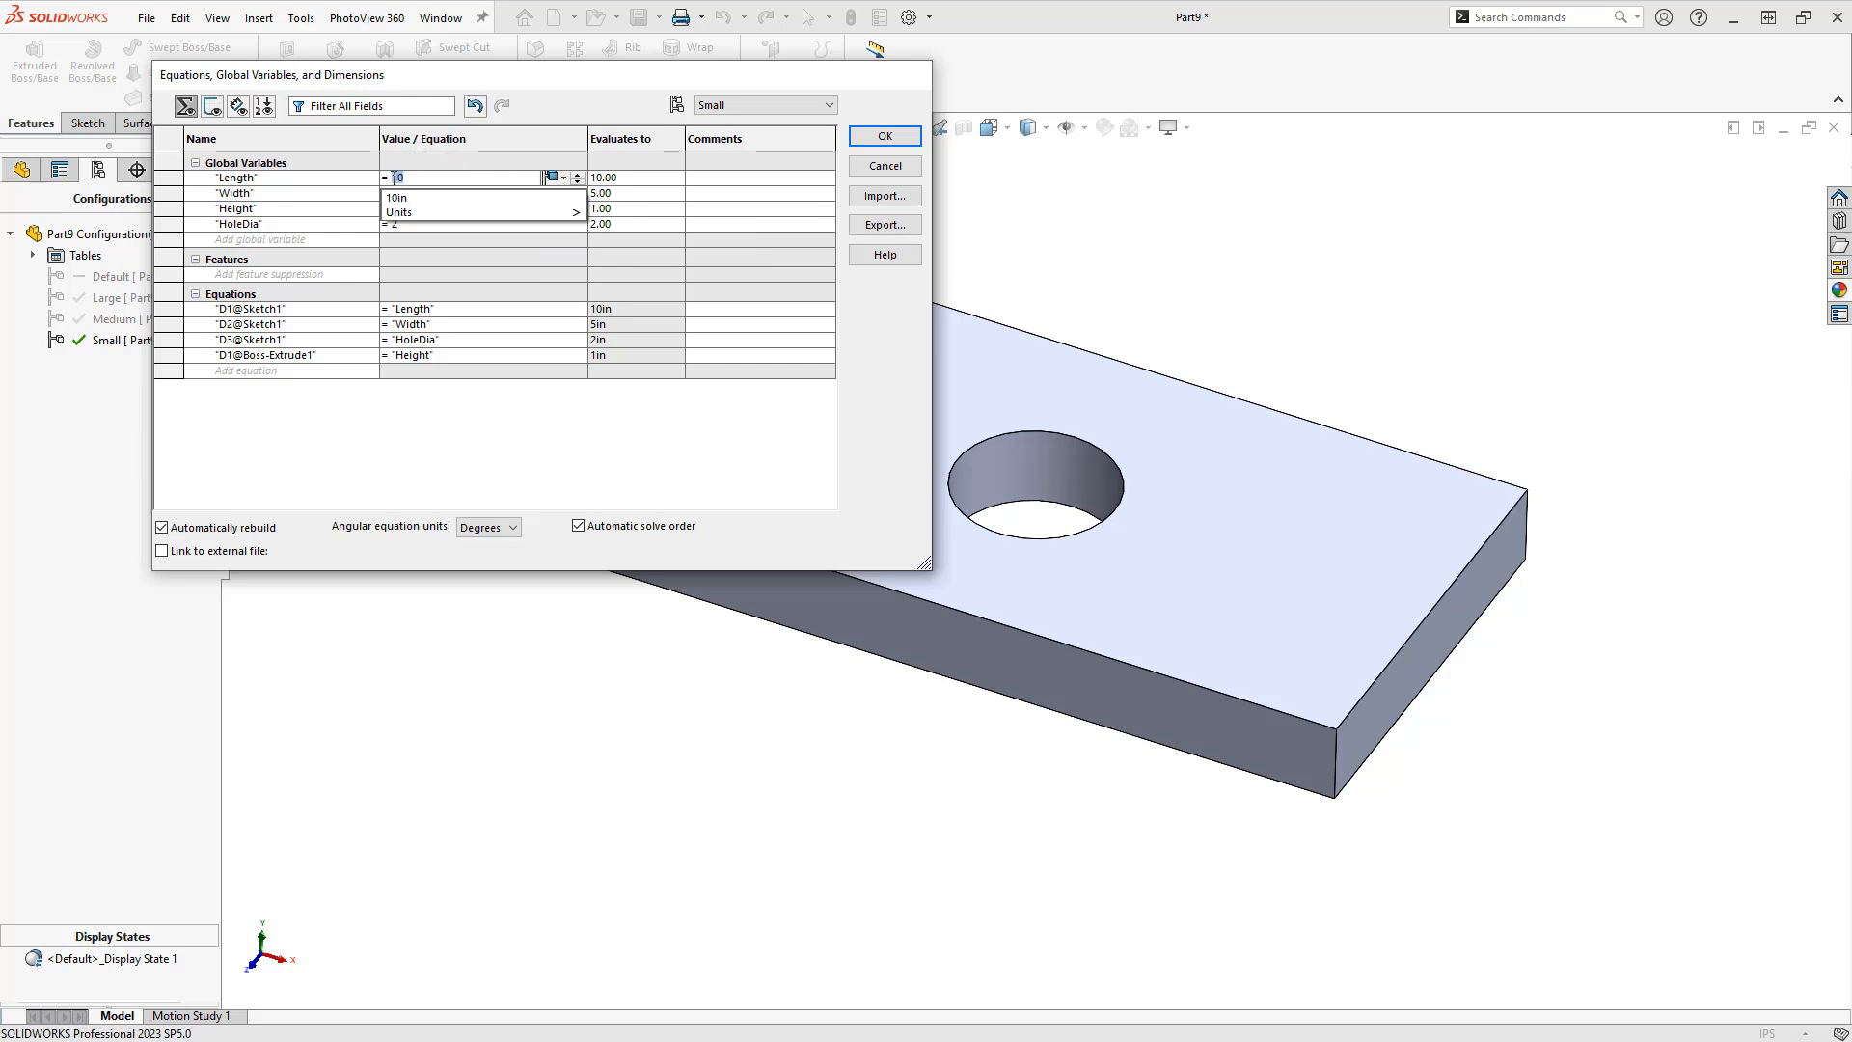
{"action": "type", "text": "5"}
{"action": "key", "text": "Return"}
Set the Width global variable to 3 for the Small configuration only
{"action": "left_click", "coordinate": [480, 193]}
{"action": "left_click", "coordinate": [563, 193]}
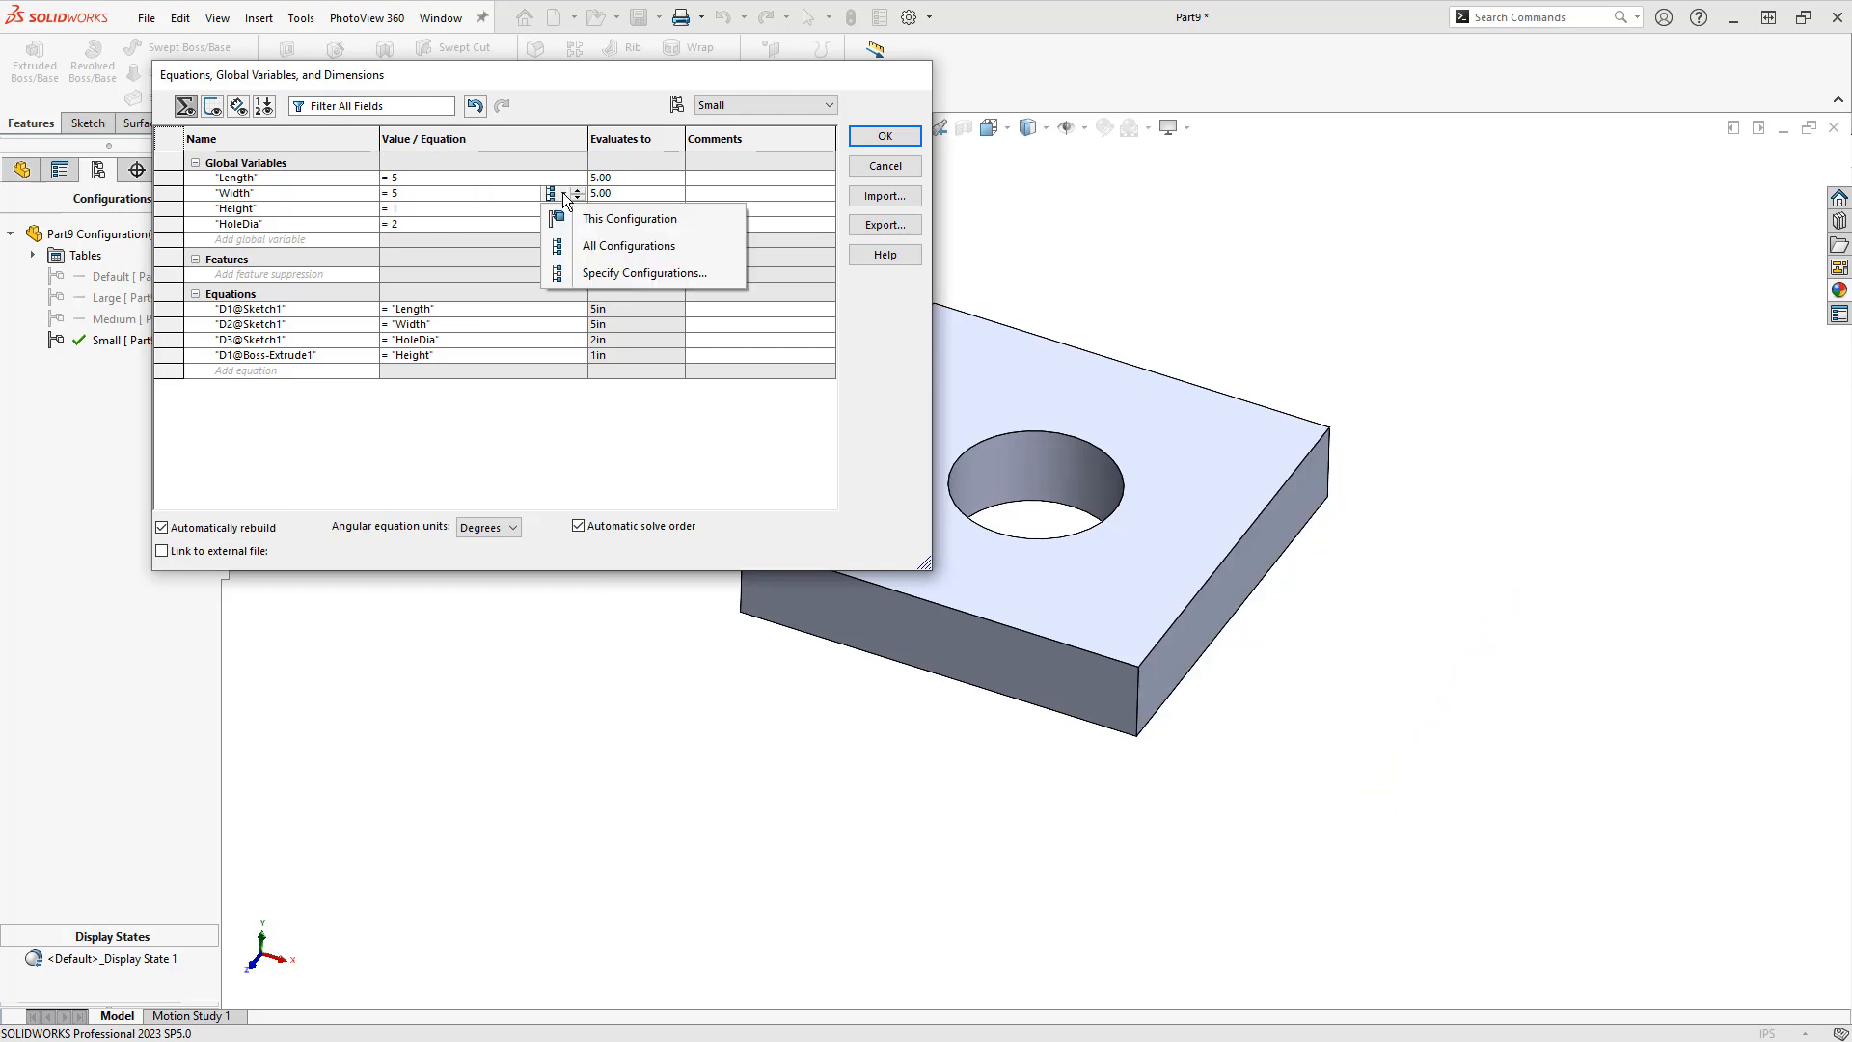
{"action": "left_click", "coordinate": [622, 205]}
{"action": "left_click", "coordinate": [424, 194]}
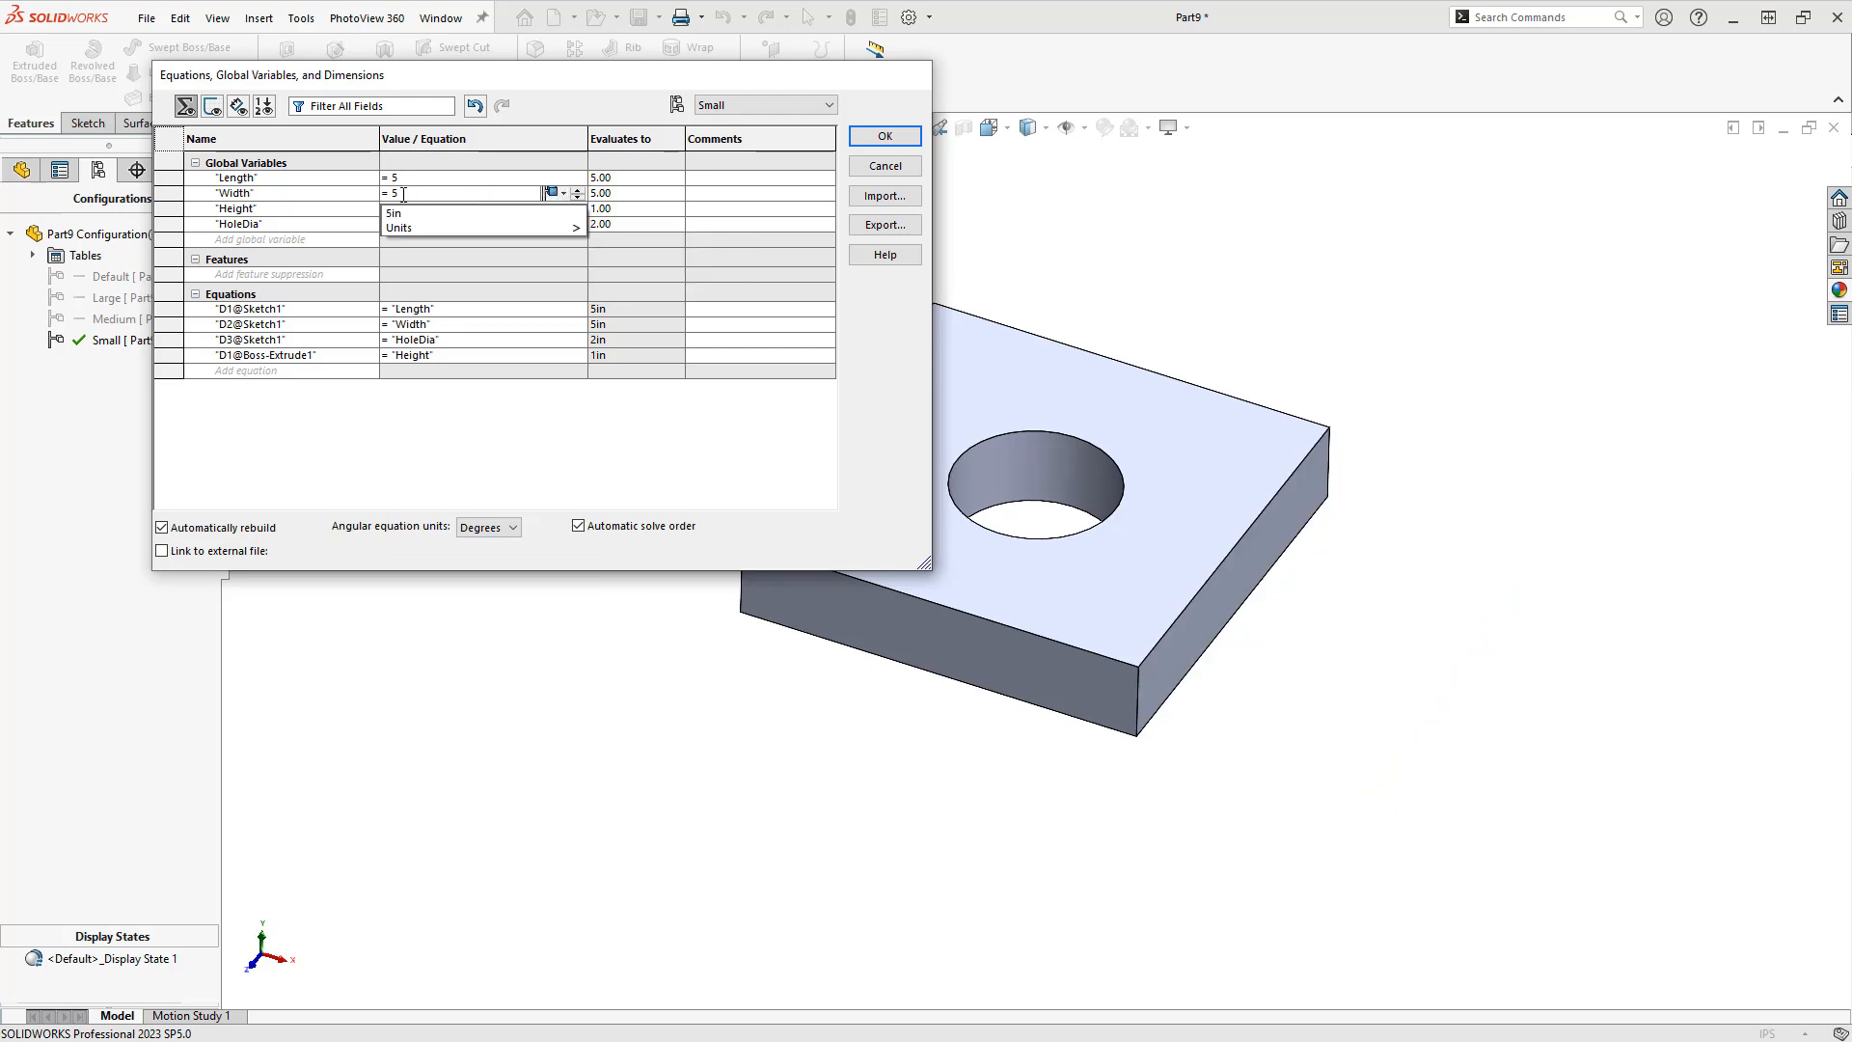
{"action": "key", "text": "BackSpace"}
{"action": "type", "text": "3"}
{"action": "key", "text": "Tab"}
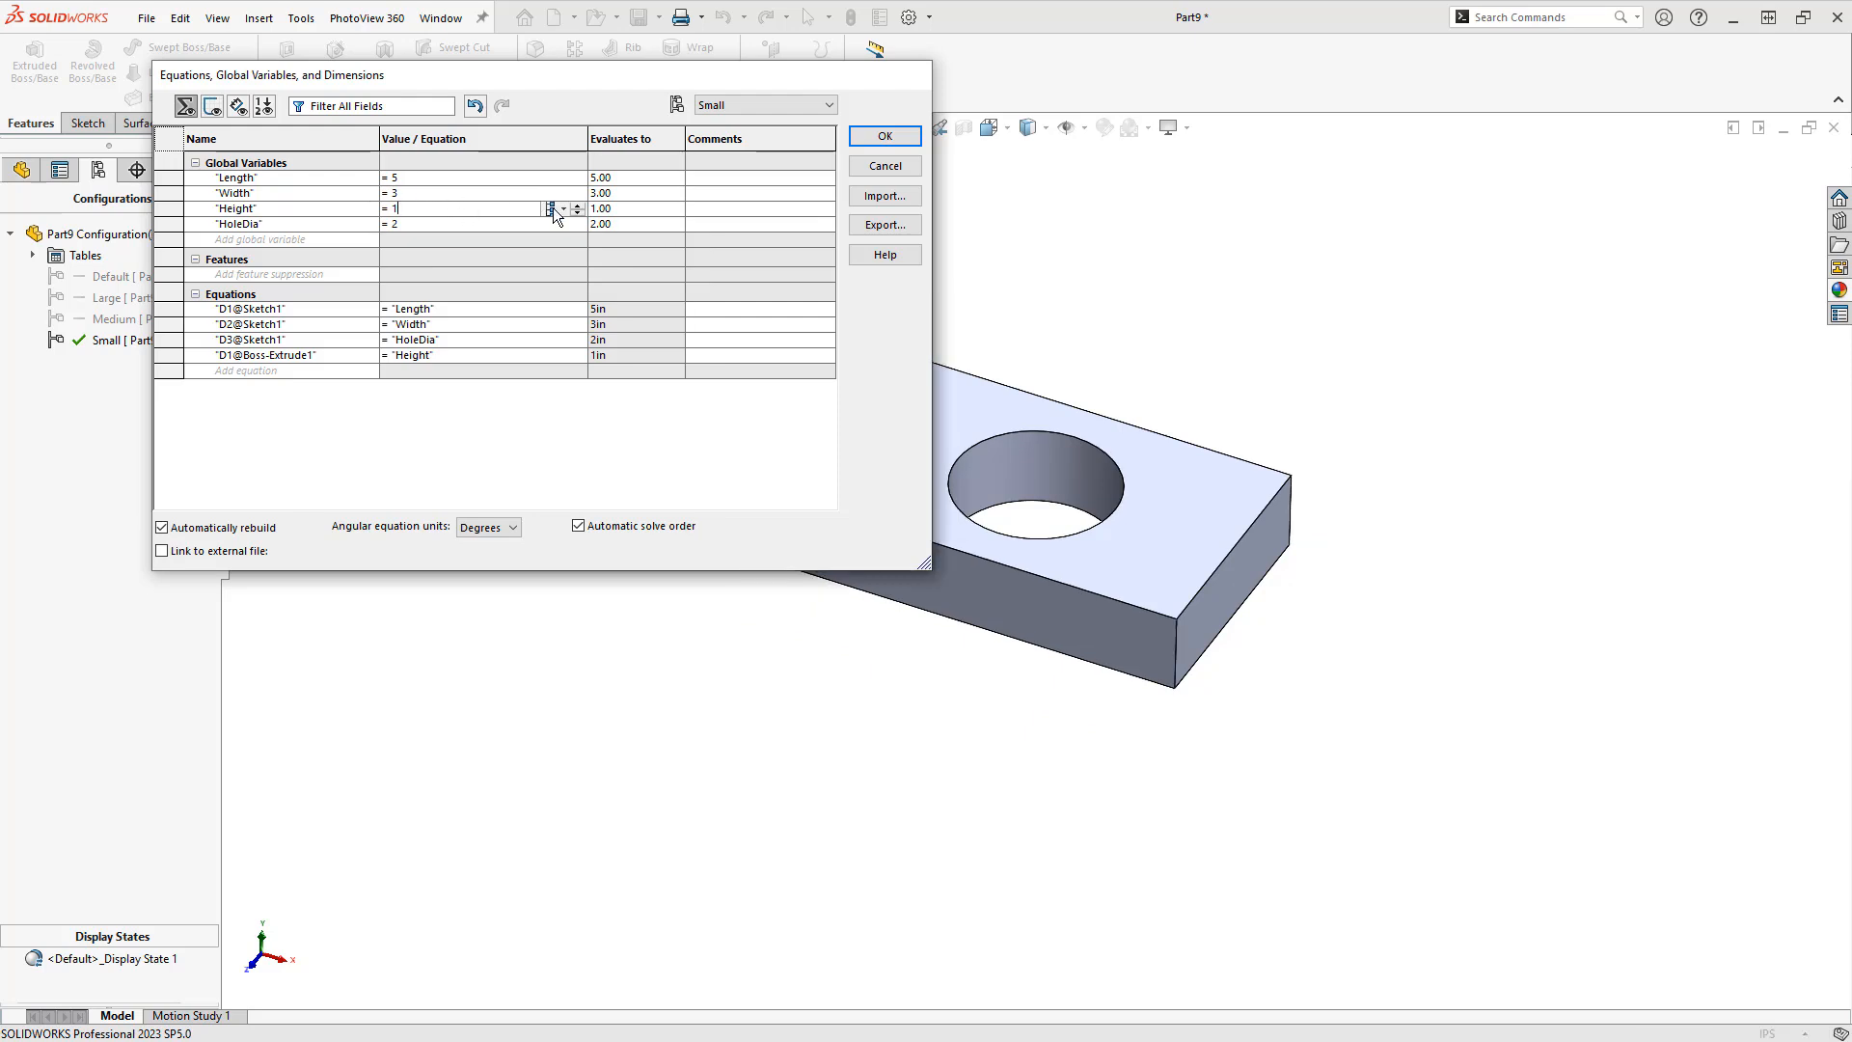
Set the Height global variable to .5 and HoleDia to 1, each for the Small configuration only
{"action": "left_click", "coordinate": [558, 209]}
{"action": "left_click", "coordinate": [569, 230]}
{"action": "type", "text": ".5"}
{"action": "key", "text": "Tab"}
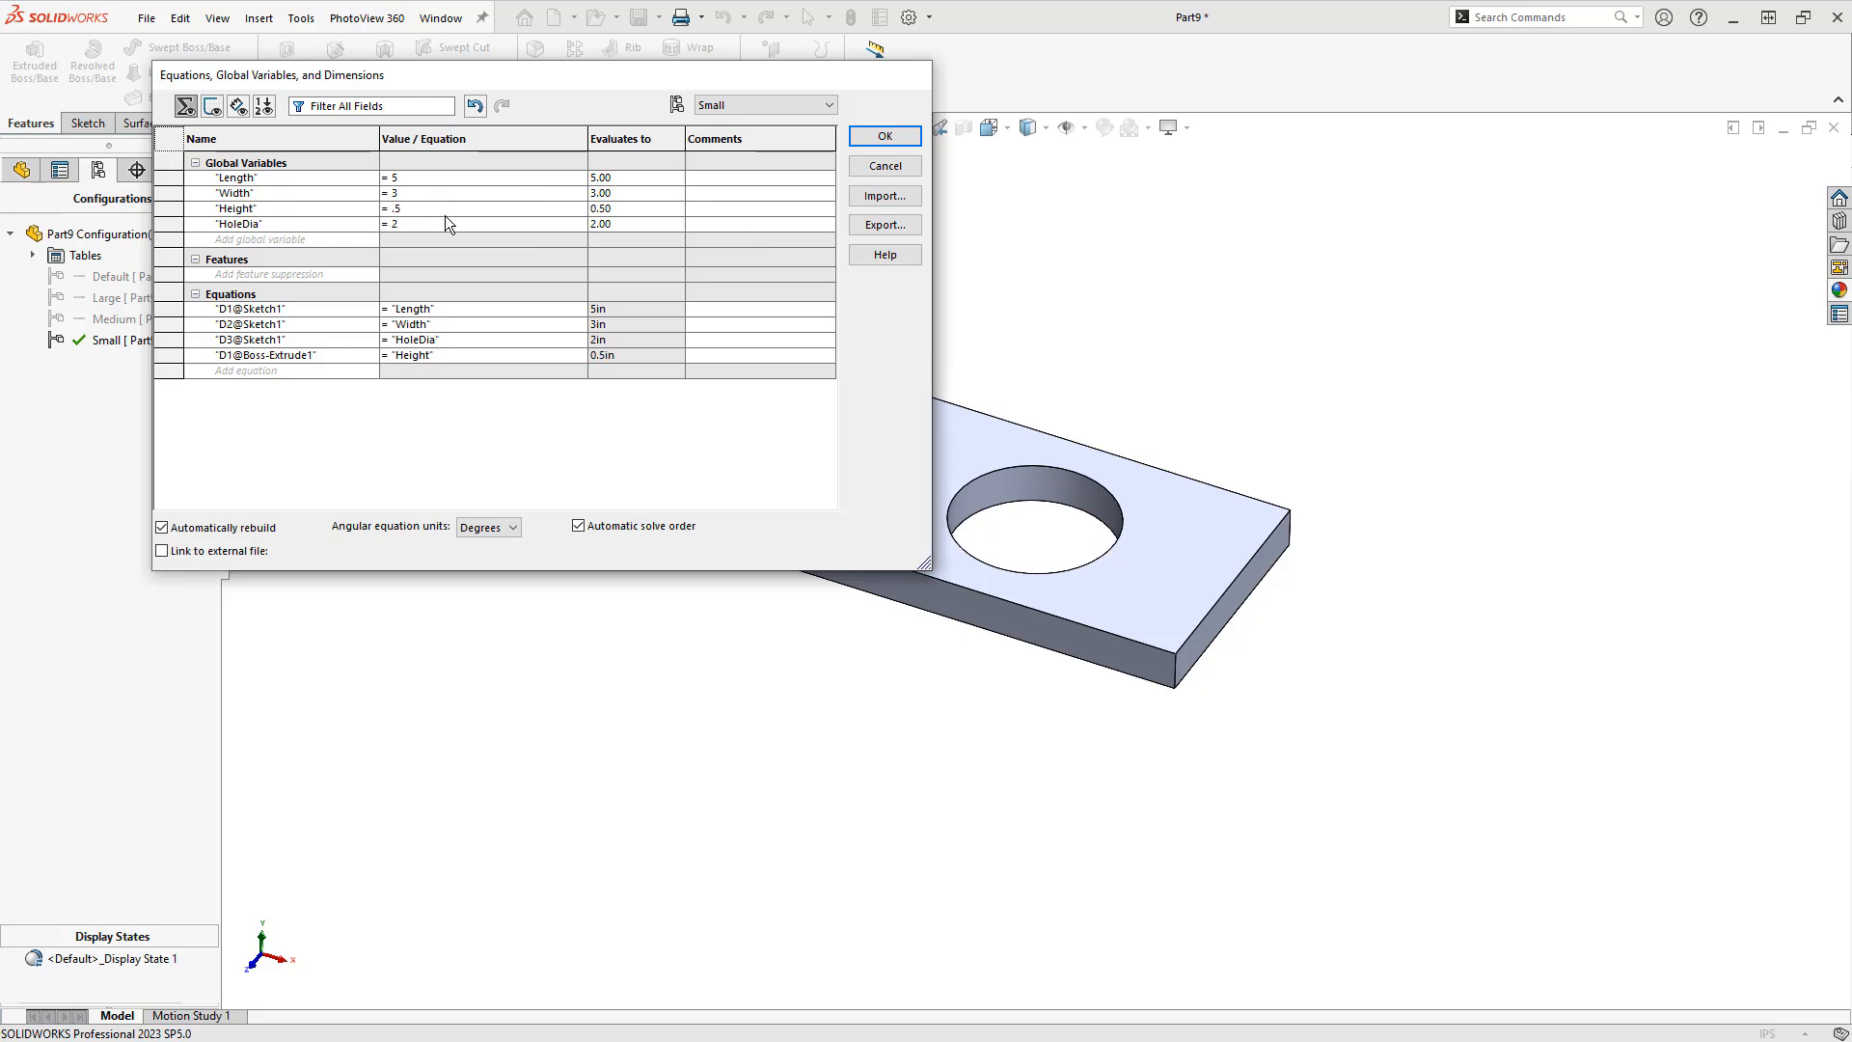
{"action": "left_click", "coordinate": [563, 224]}
{"action": "left_click", "coordinate": [569, 247]}
{"action": "key", "text": "BackSpace"}
{"action": "type", "text": "1"}
{"action": "key", "text": "Tab"}
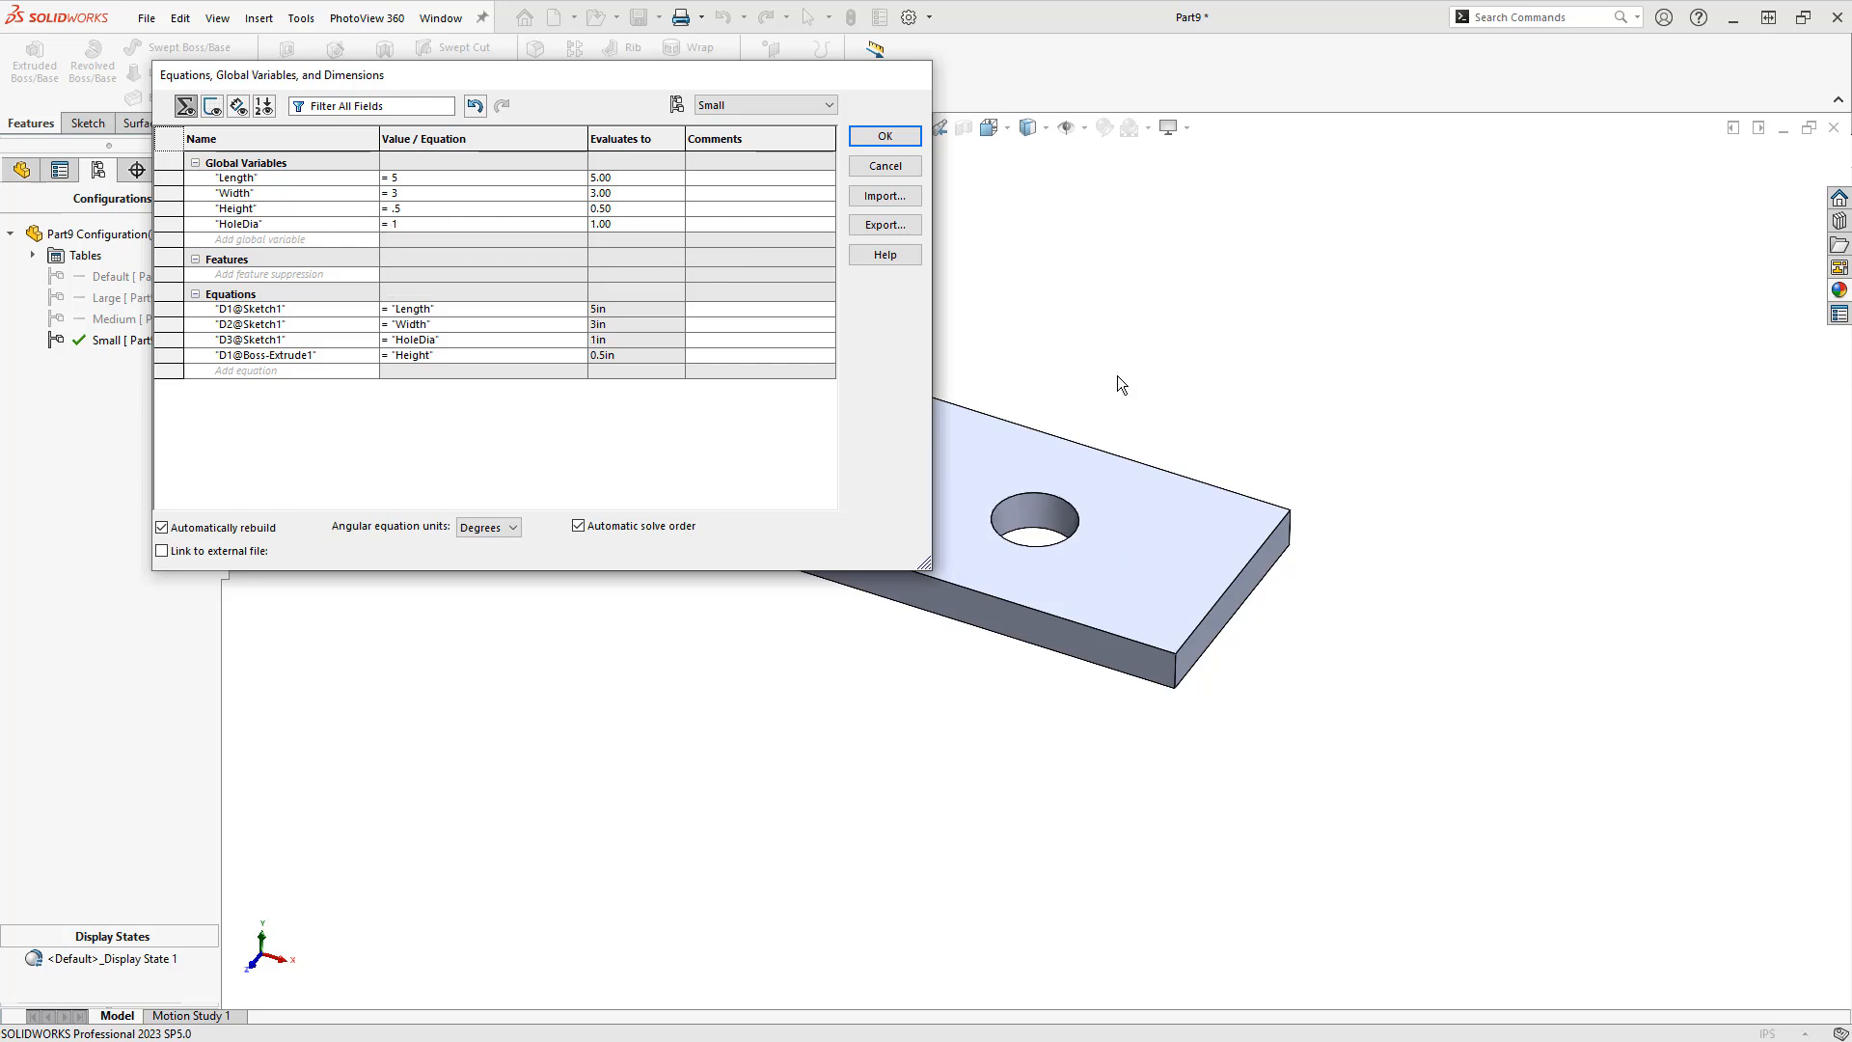
{"action": "key", "text": "f"}
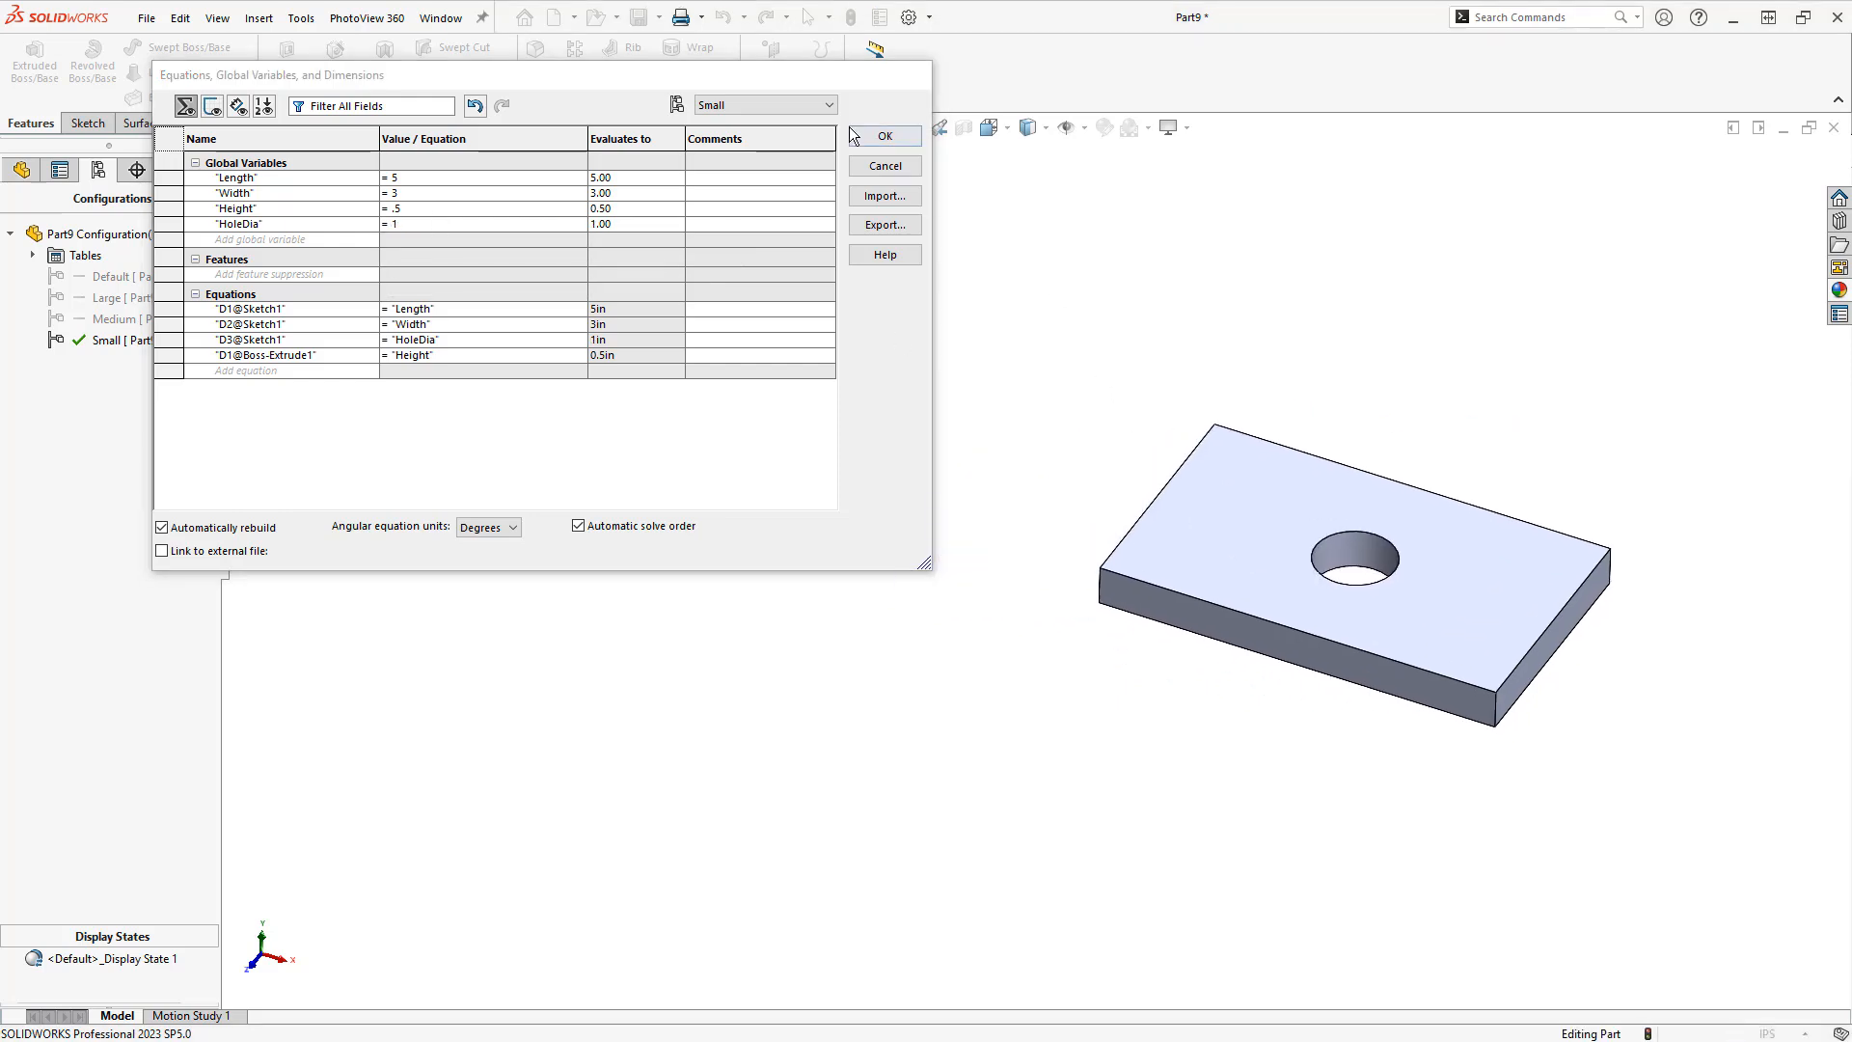
Switch the equations manager to the Medium configuration, saving the changes made to Small
{"action": "left_click", "coordinate": [791, 105]}
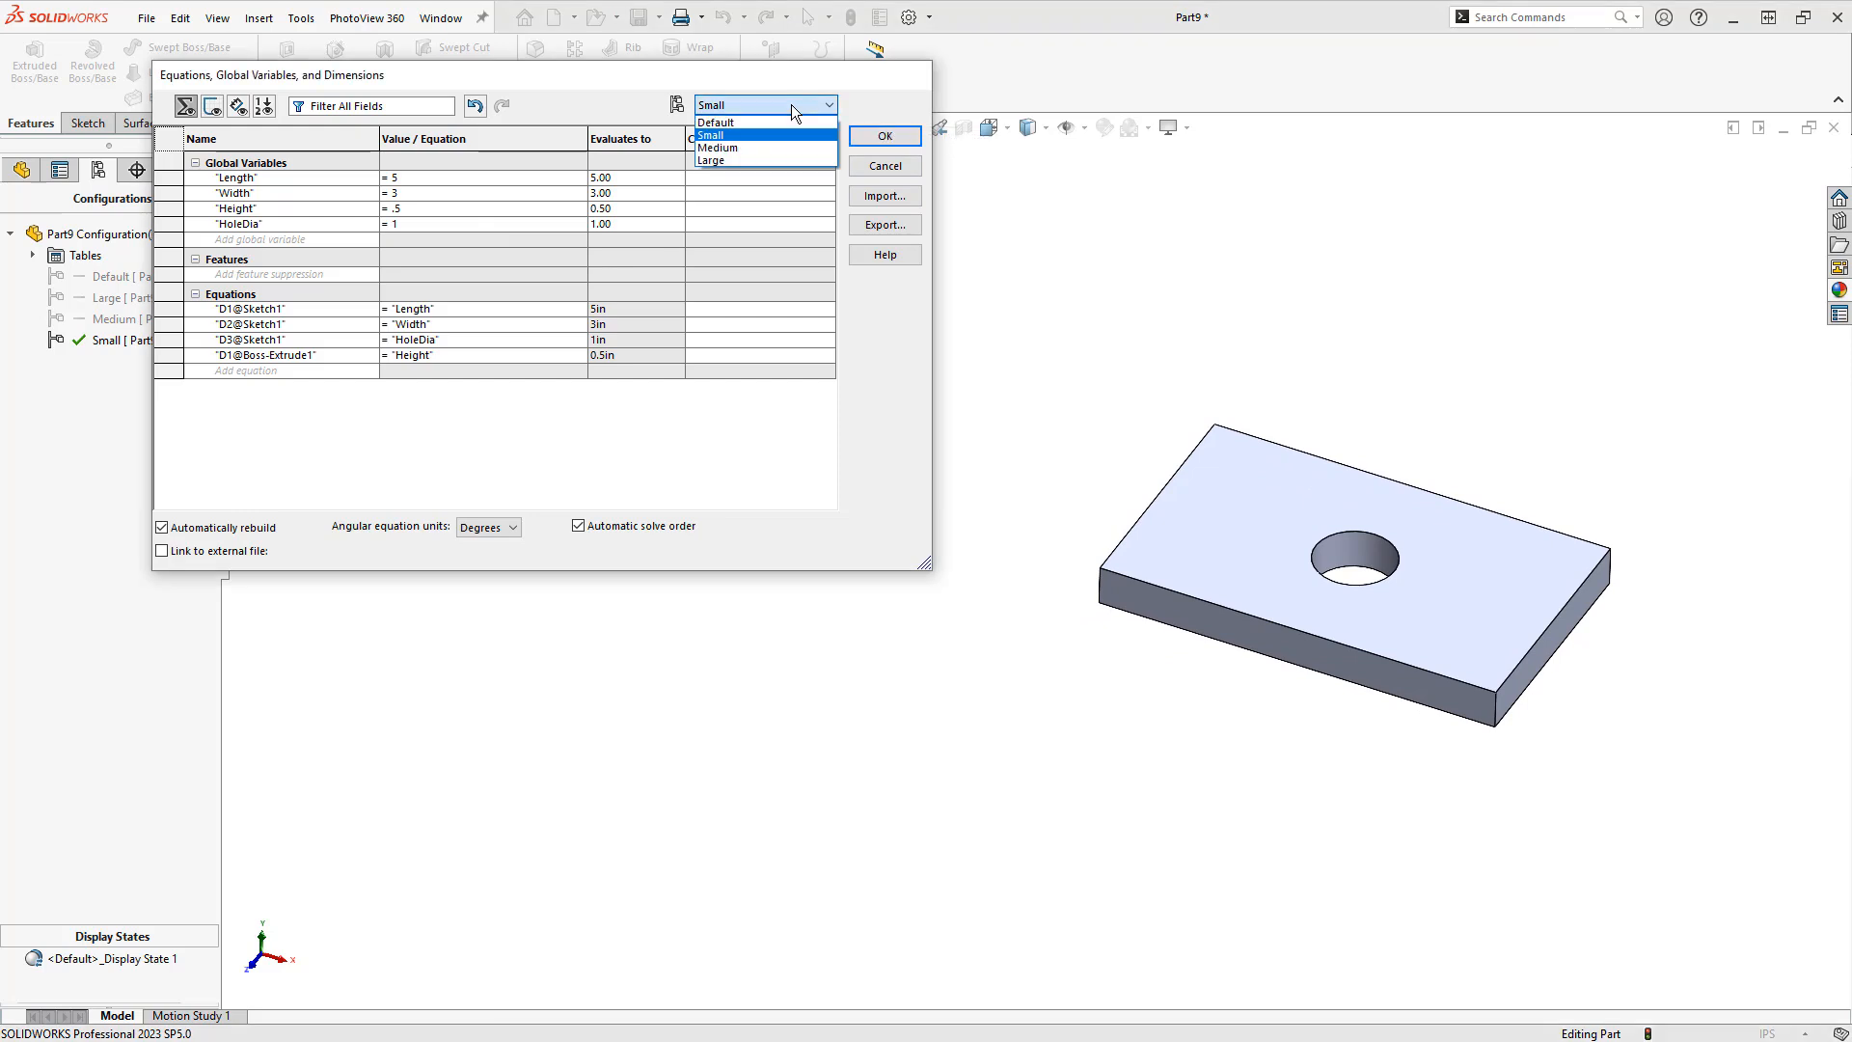
{"action": "left_click", "coordinate": [754, 147]}
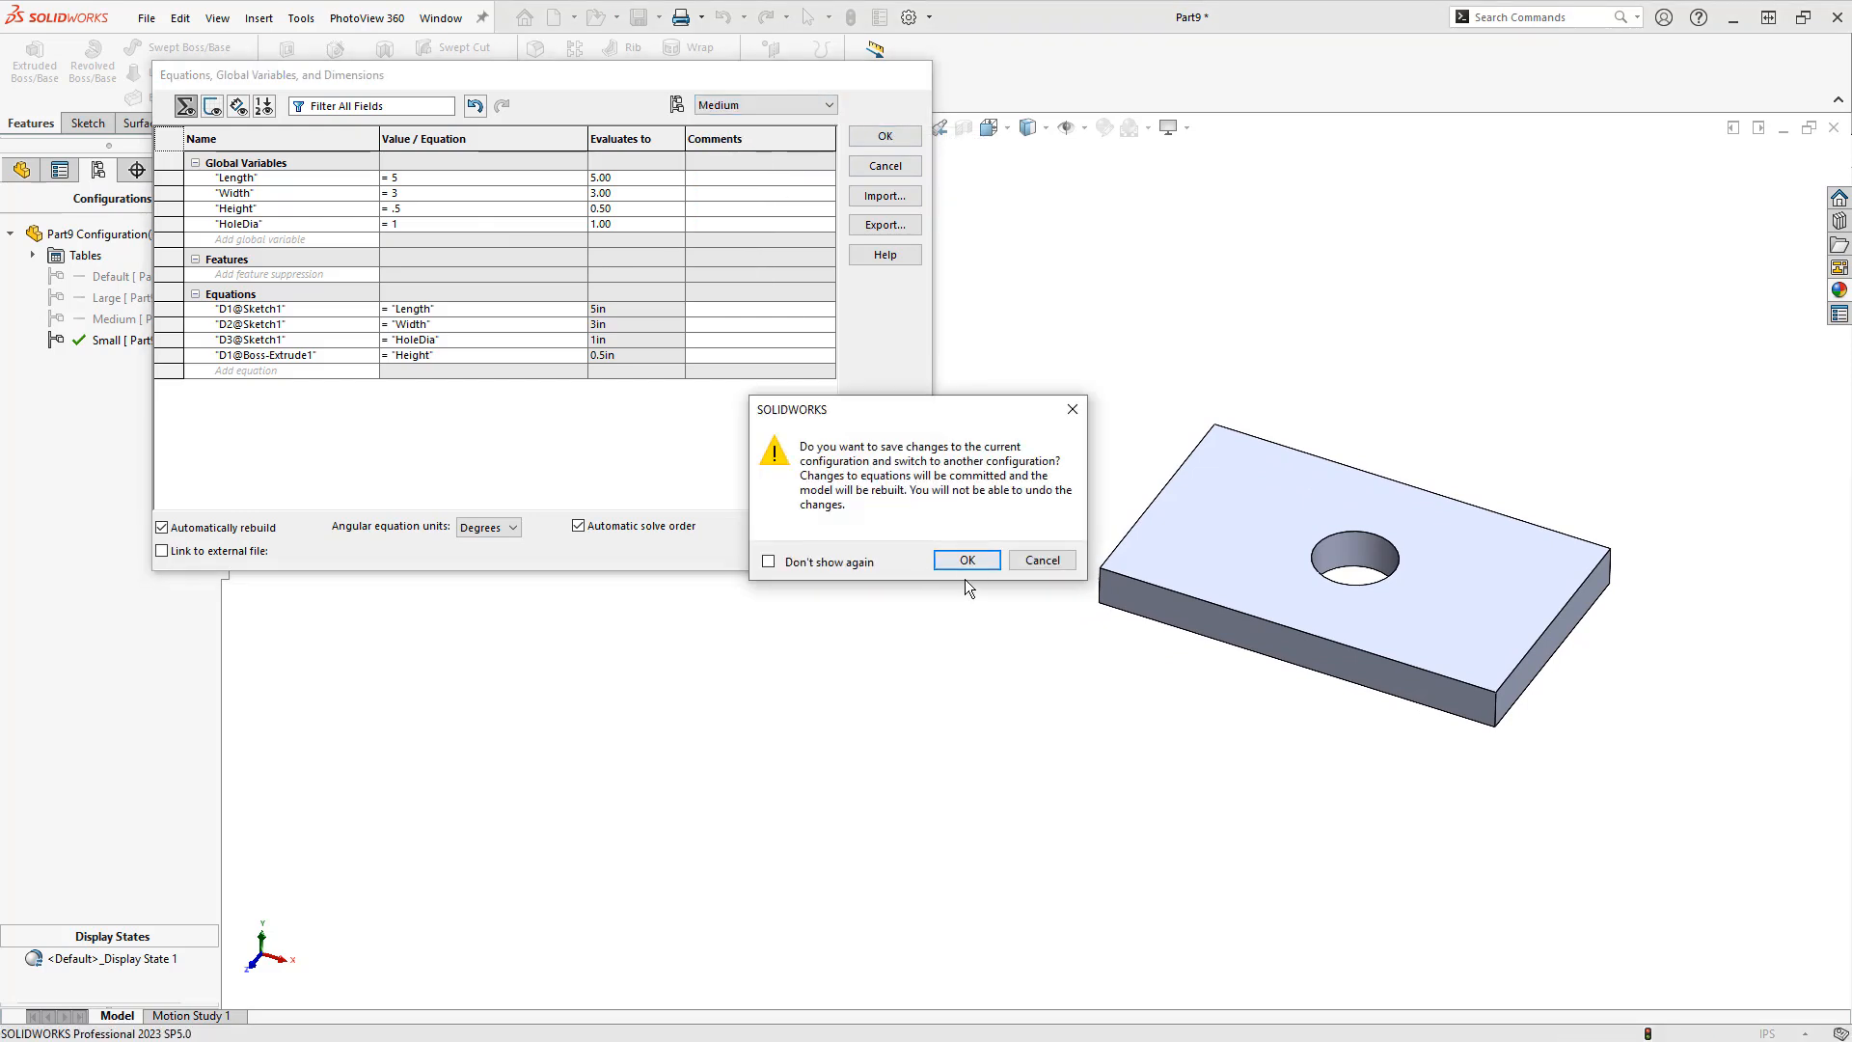
{"action": "left_click", "coordinate": [967, 561]}
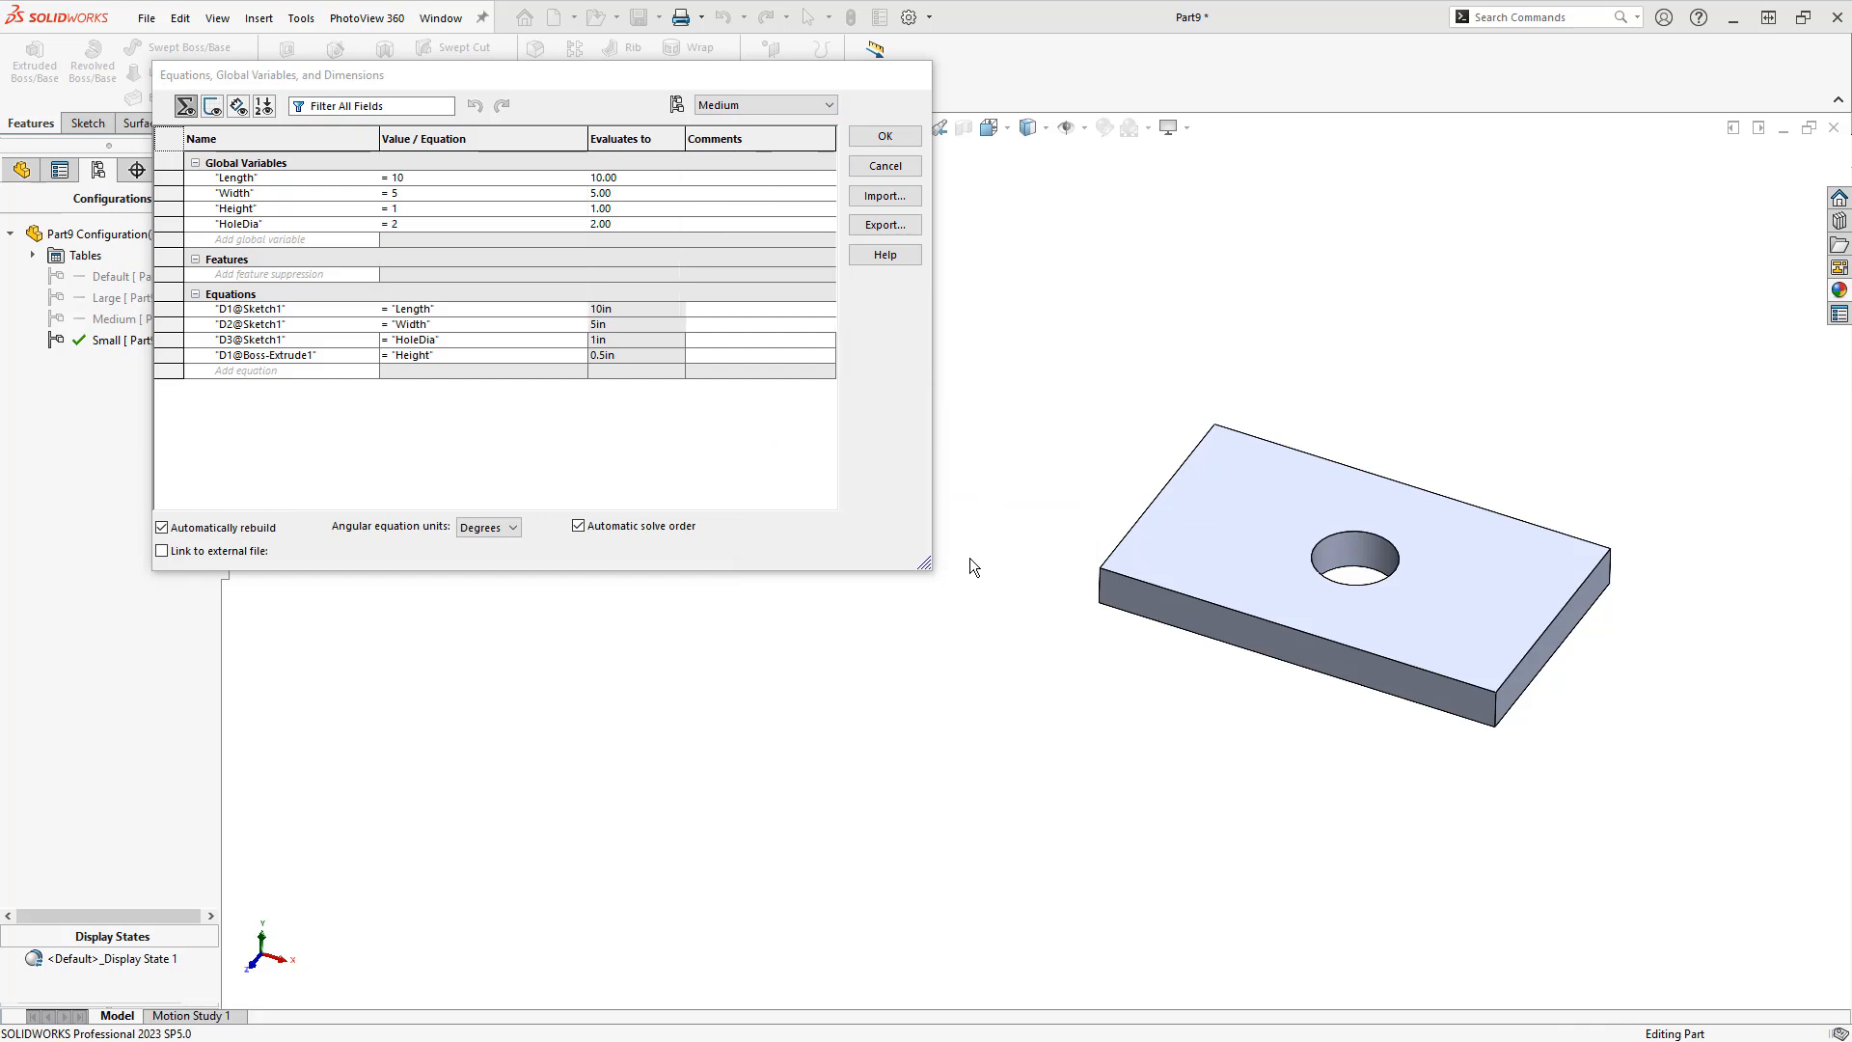
{"action": "left_click", "coordinate": [511, 179]}
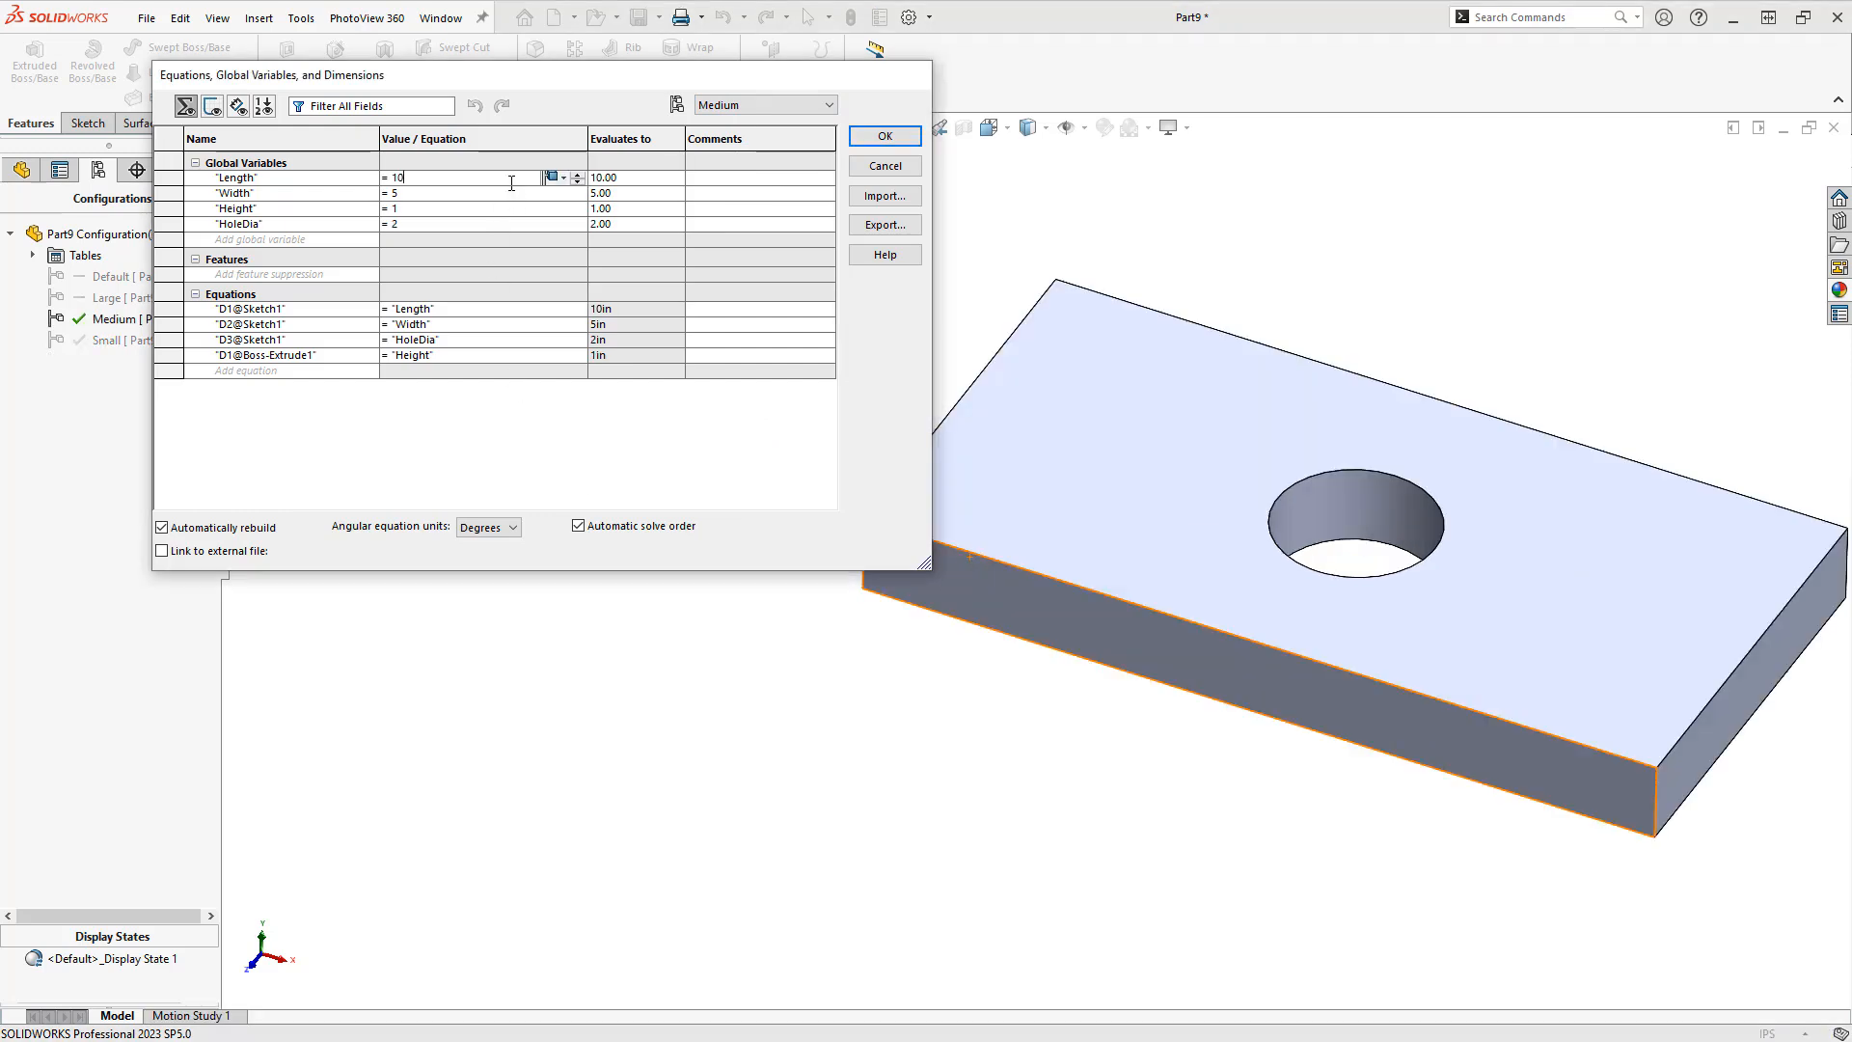
Switch the equations manager to the Large configuration and set its Length global variable to 15
{"action": "left_click", "coordinate": [777, 104]}
{"action": "left_click", "coordinate": [739, 135]}
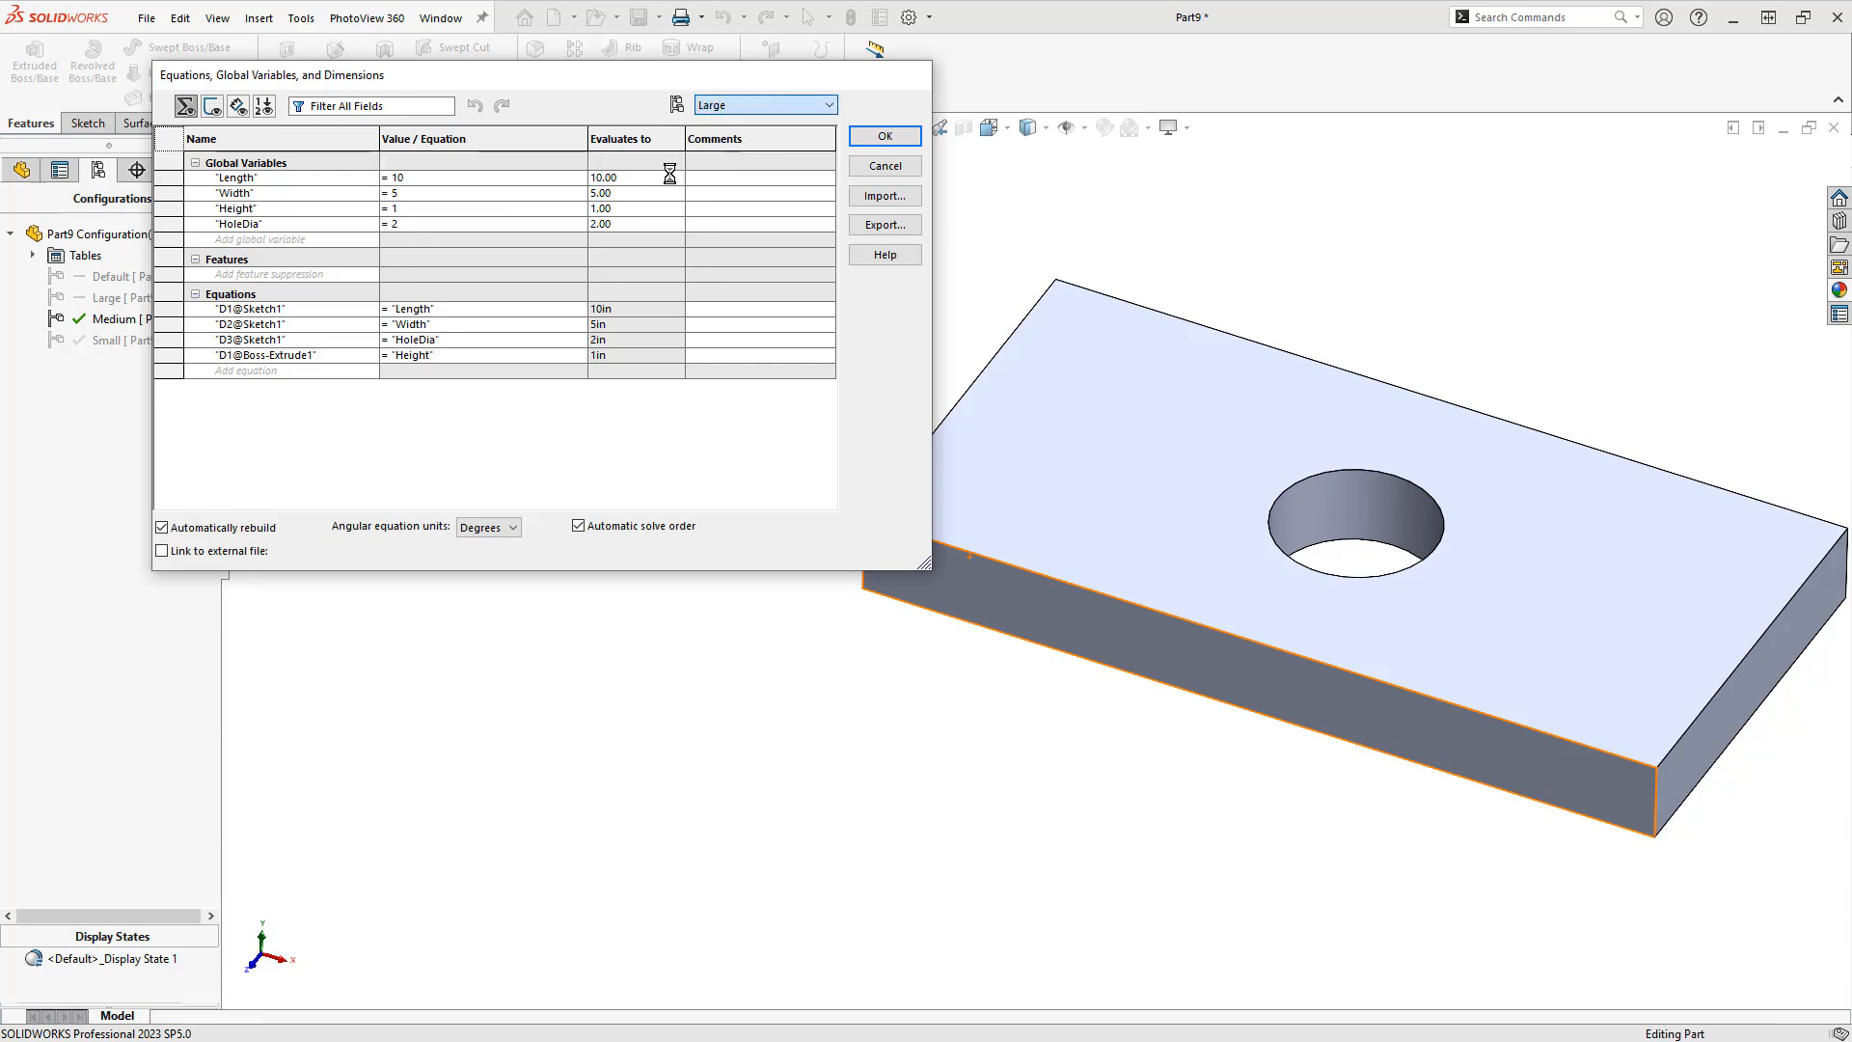
{"action": "left_click", "coordinate": [450, 178]}
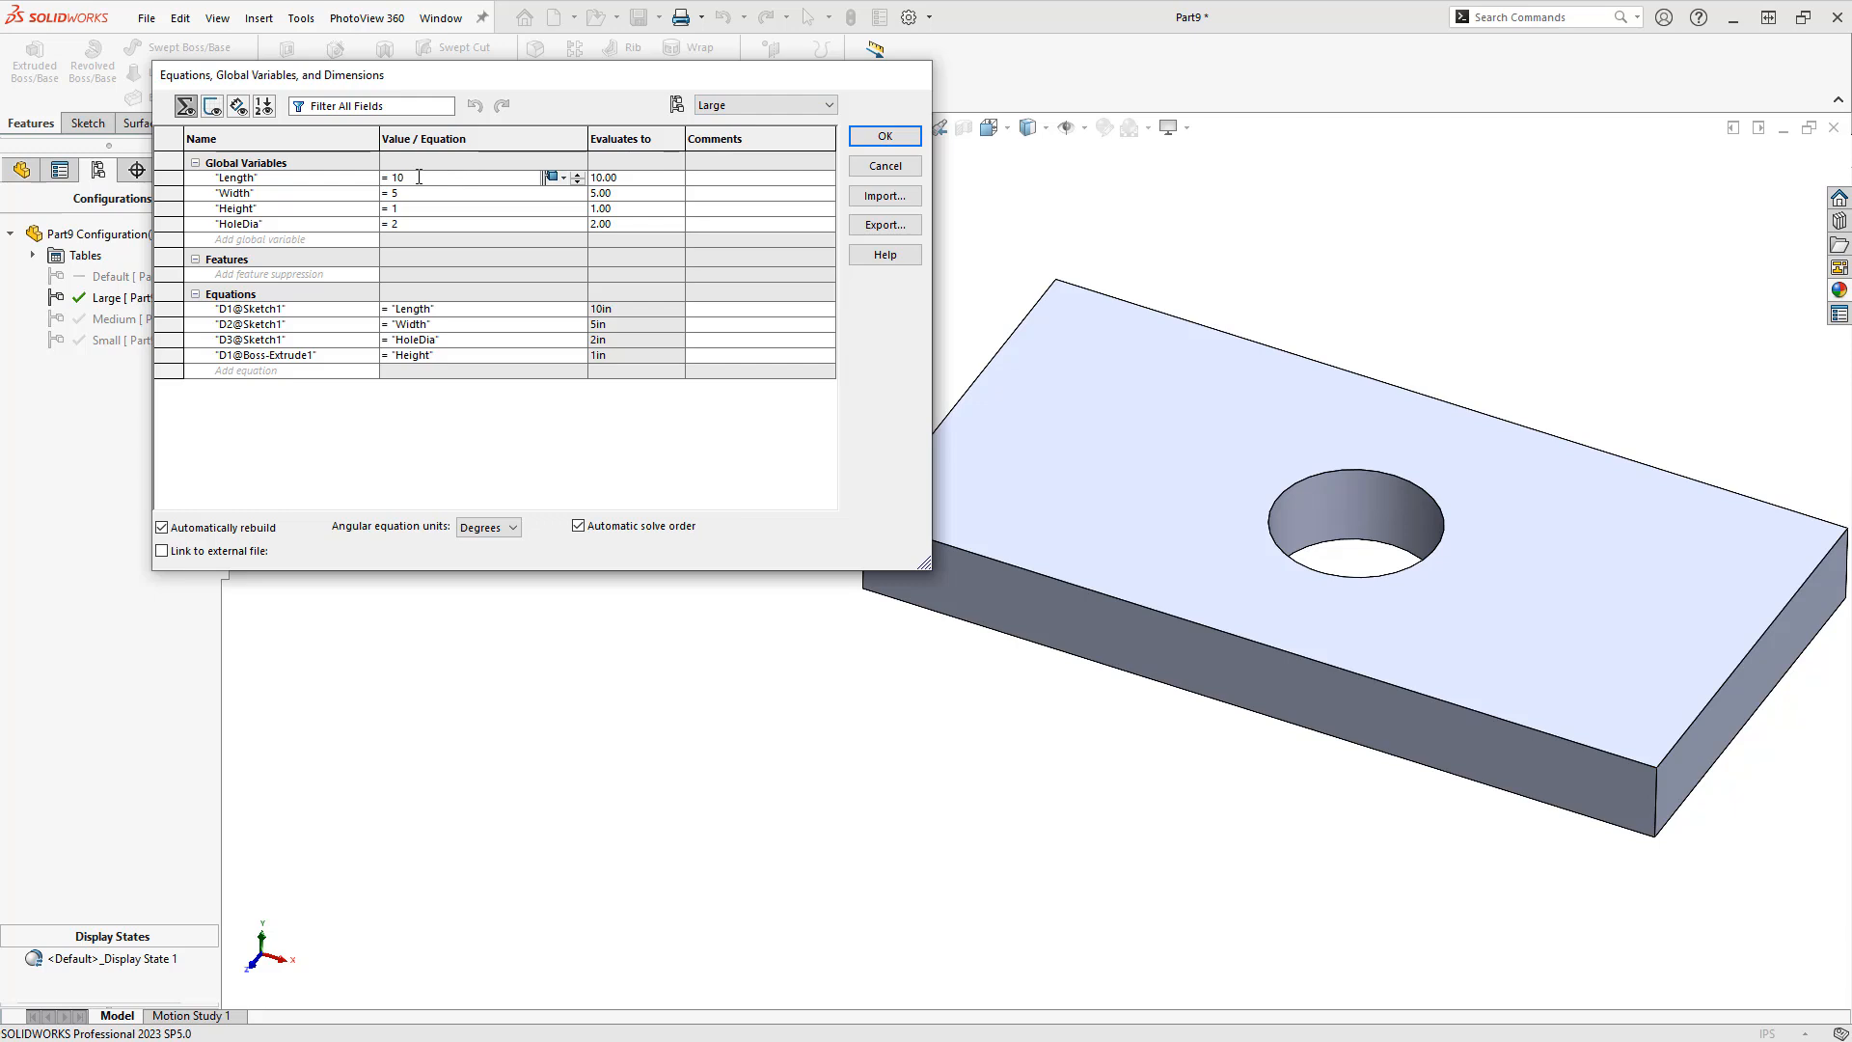
{"action": "key", "text": "BackSpace"}
{"action": "type", "text": "5"}
{"action": "key", "text": "Tab"}
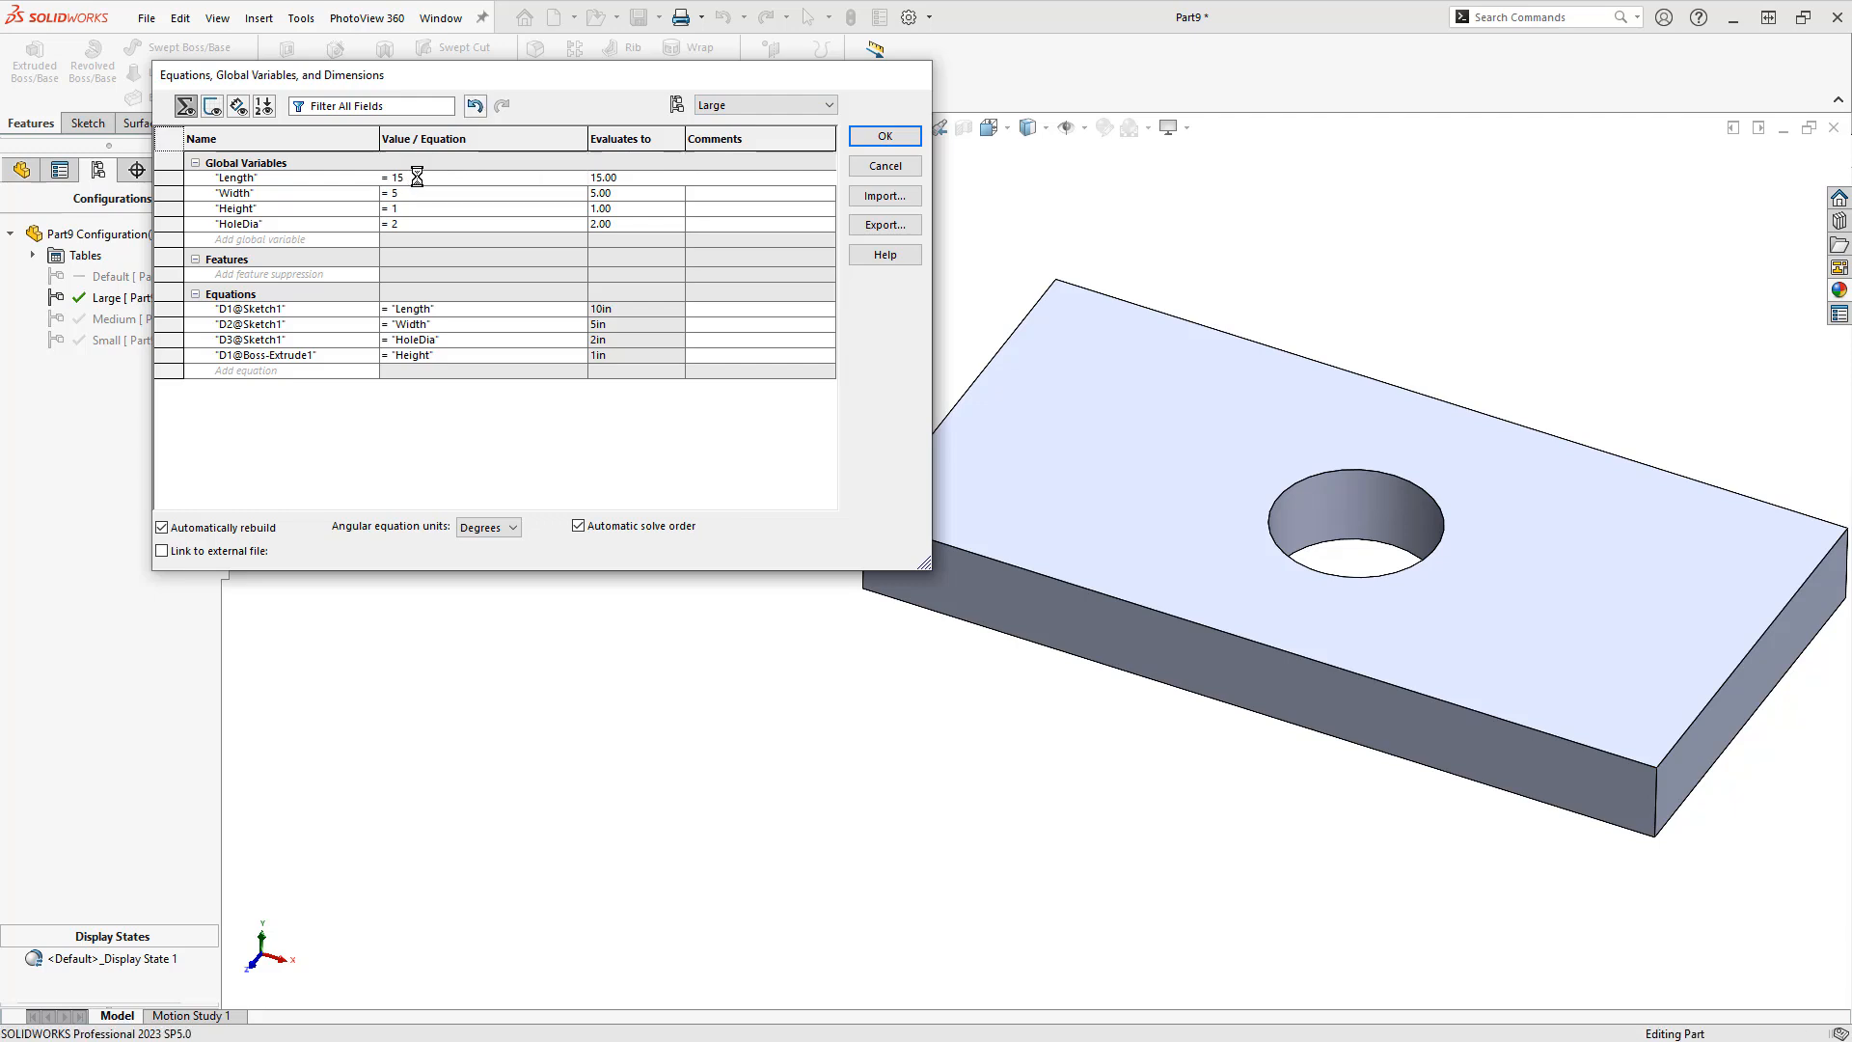
Set the Large configuration's Width global variable to 10 and its Height to 2
{"action": "left_click", "coordinate": [425, 190]}
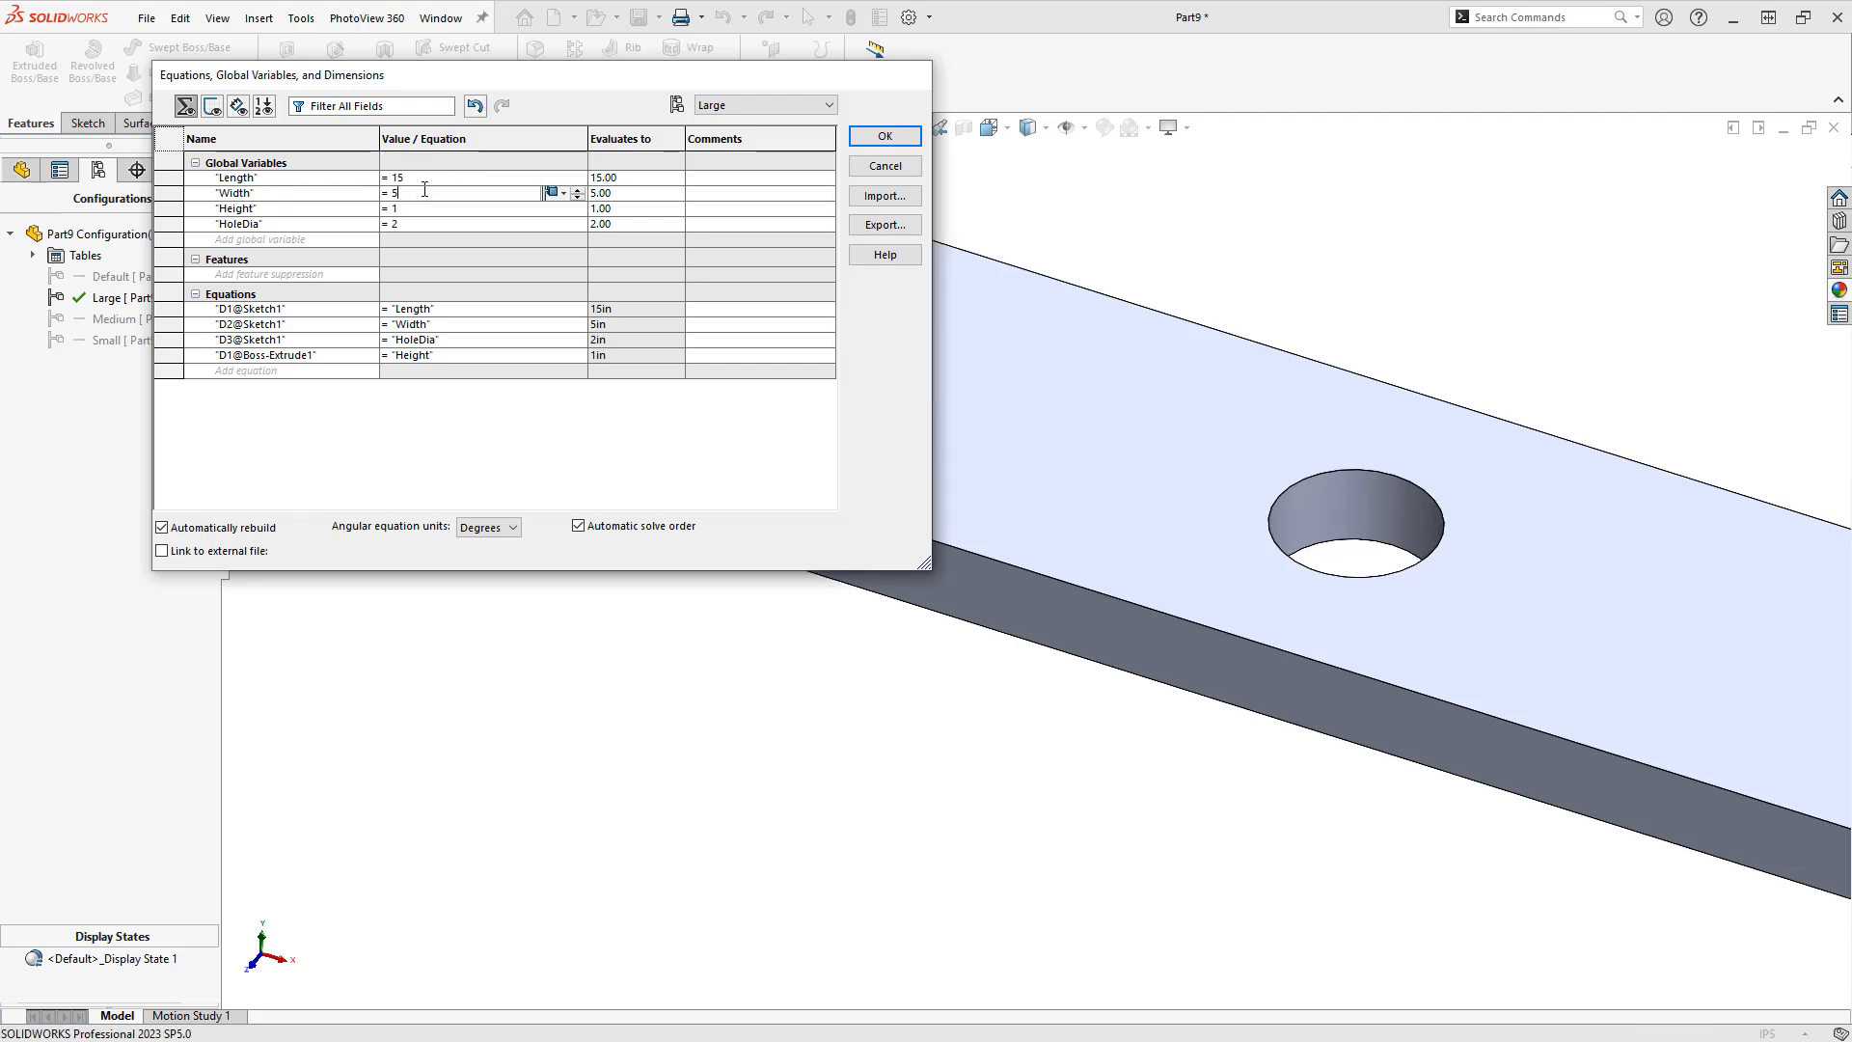
{"action": "key", "text": "BackSpace"}
{"action": "type", "text": "10"}
{"action": "key", "text": "Return"}
{"action": "left_click", "coordinate": [429, 208]}
{"action": "key", "text": "BackSpace"}
{"action": "type", "text": "2"}
{"action": "key", "text": "Return"}
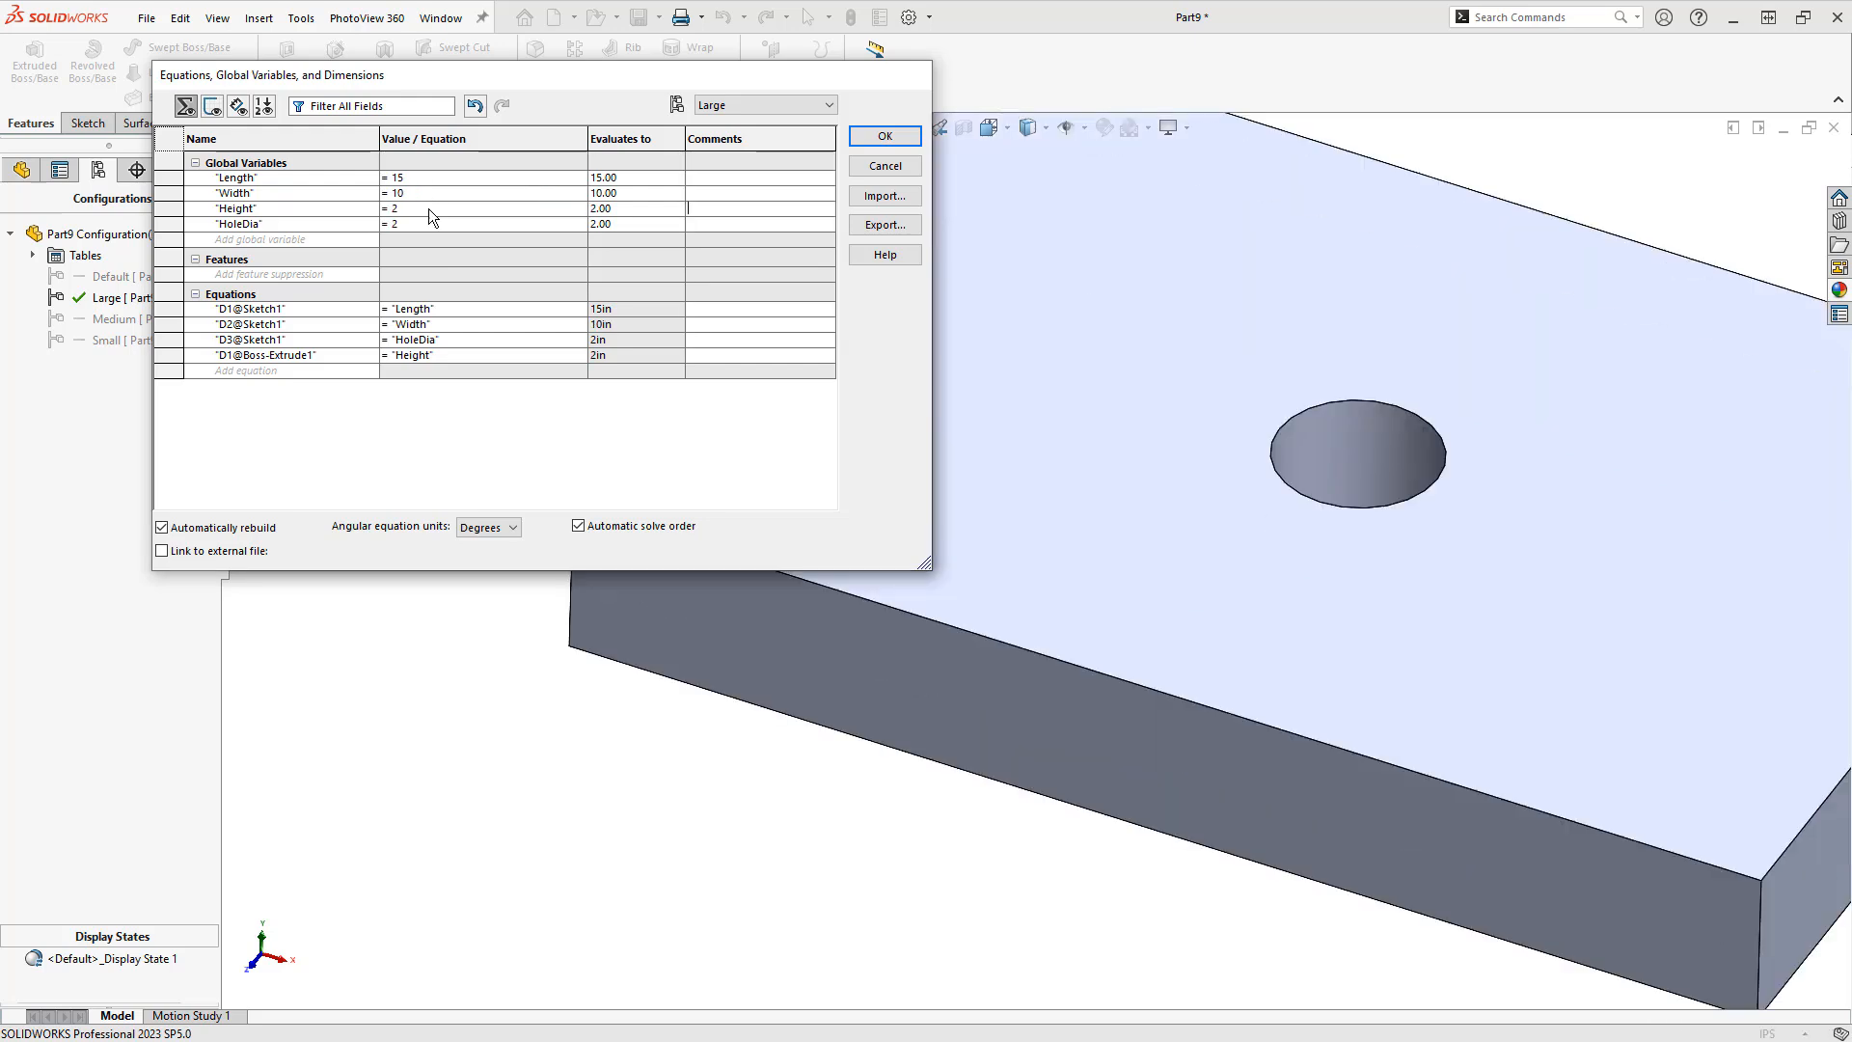
Set the Large configuration's HoleDia global variable to 5 and accept the equation changes
{"action": "left_click", "coordinate": [434, 223]}
{"action": "key", "text": "BackSpace"}
{"action": "type", "text": "5"}
{"action": "key", "text": "Return"}
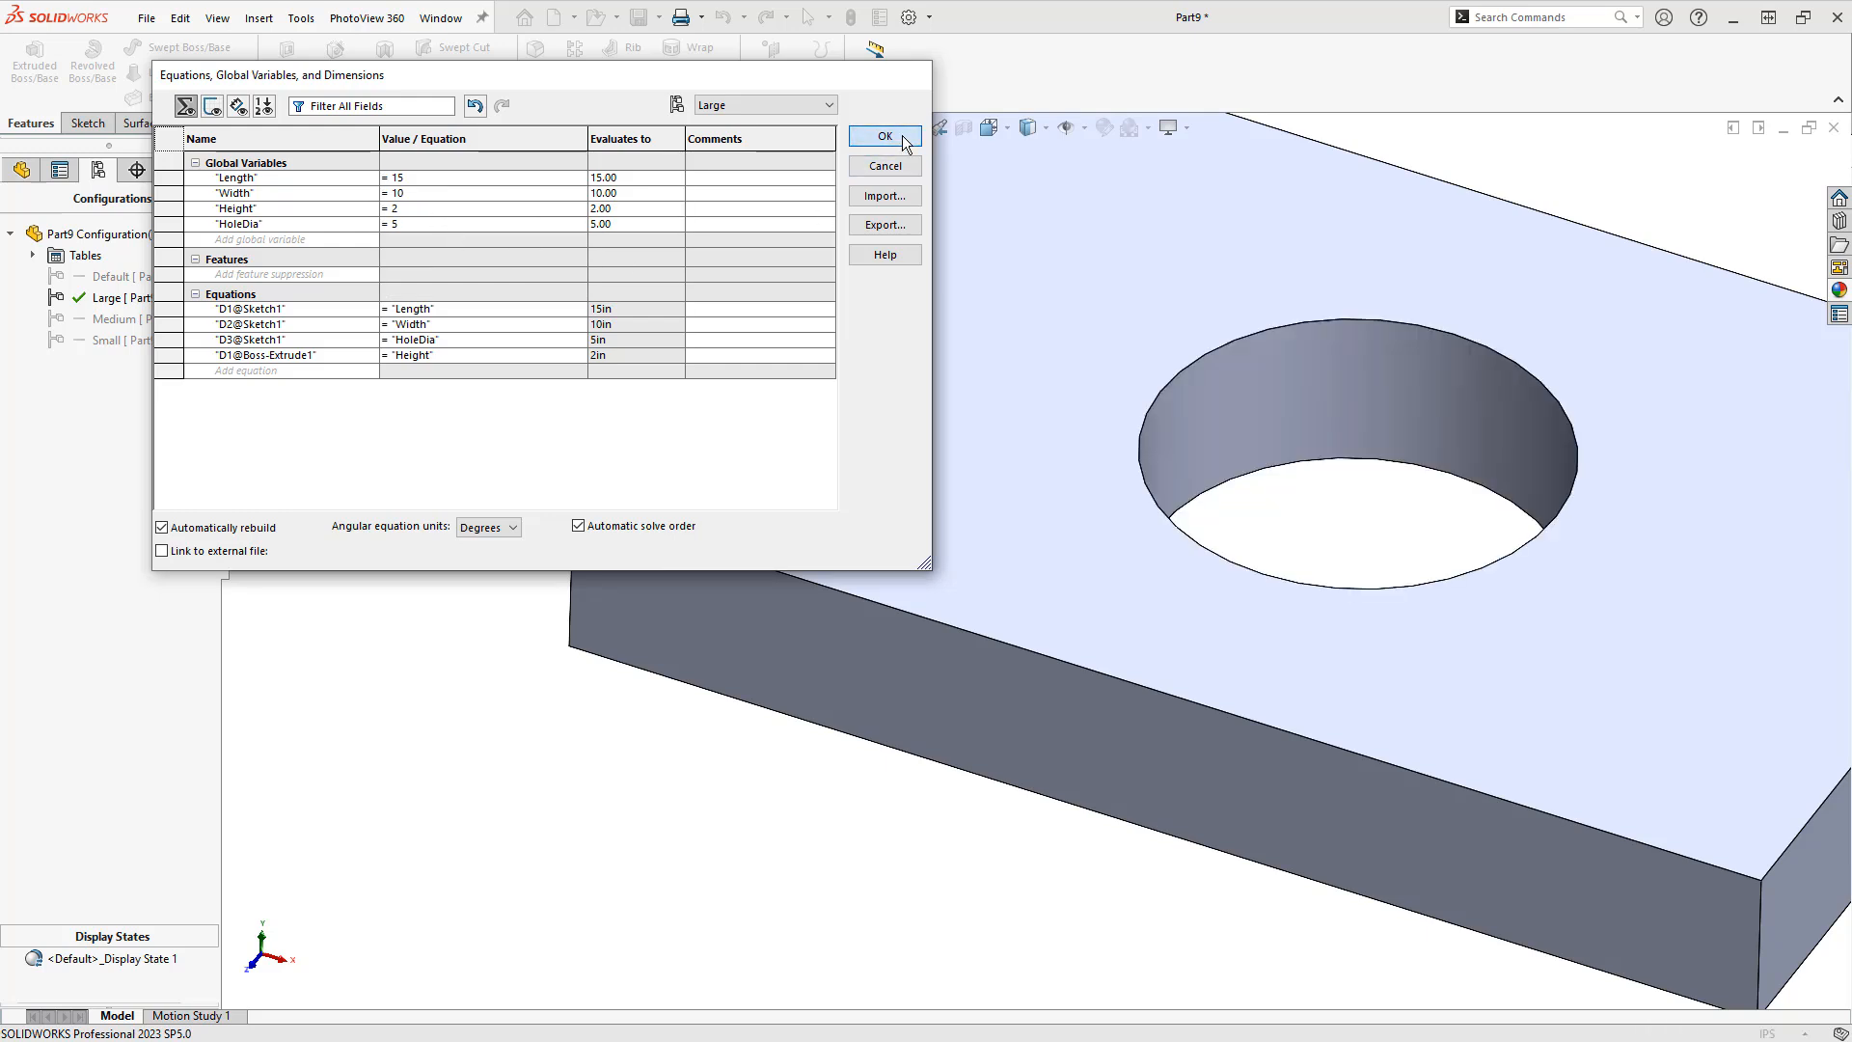
{"action": "key", "text": "Return"}
{"action": "key", "text": "f"}
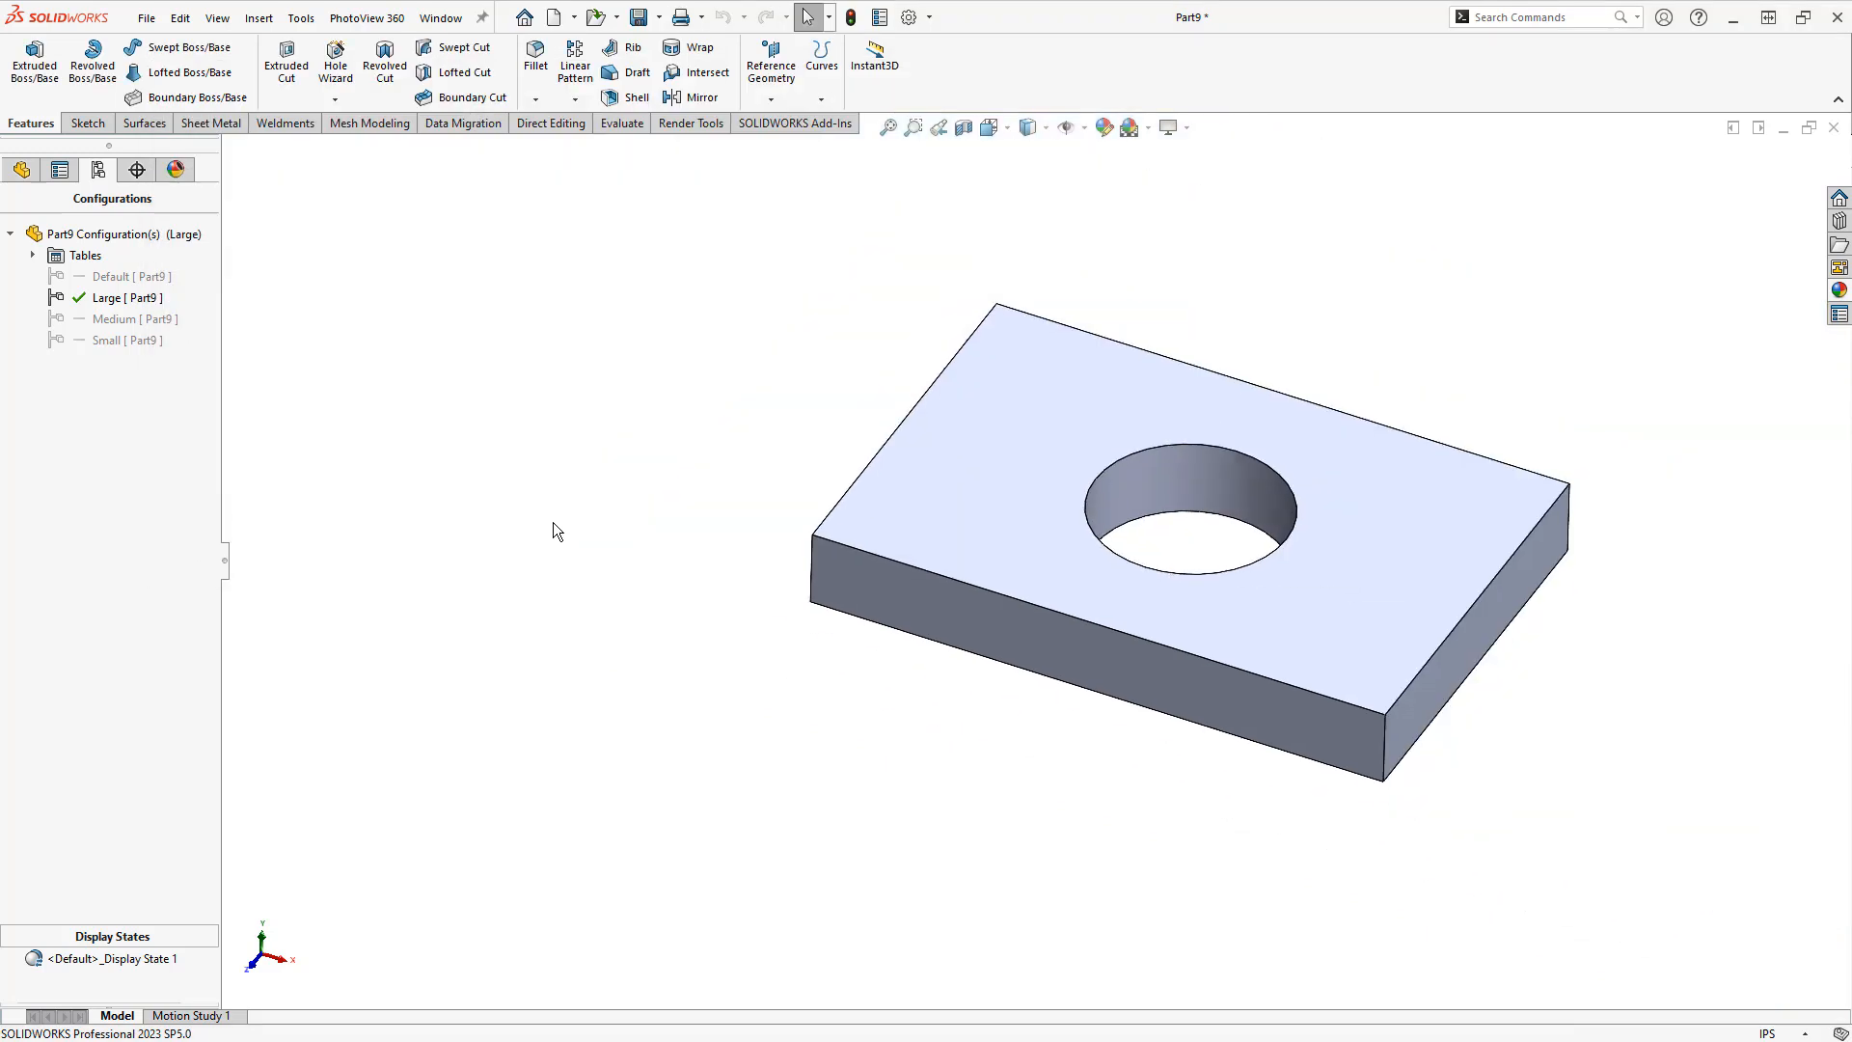
{"action": "middle_click_drag", "start_coordinate": [1569, 564], "coordinate": [1387, 538], "text": "ctrl"}
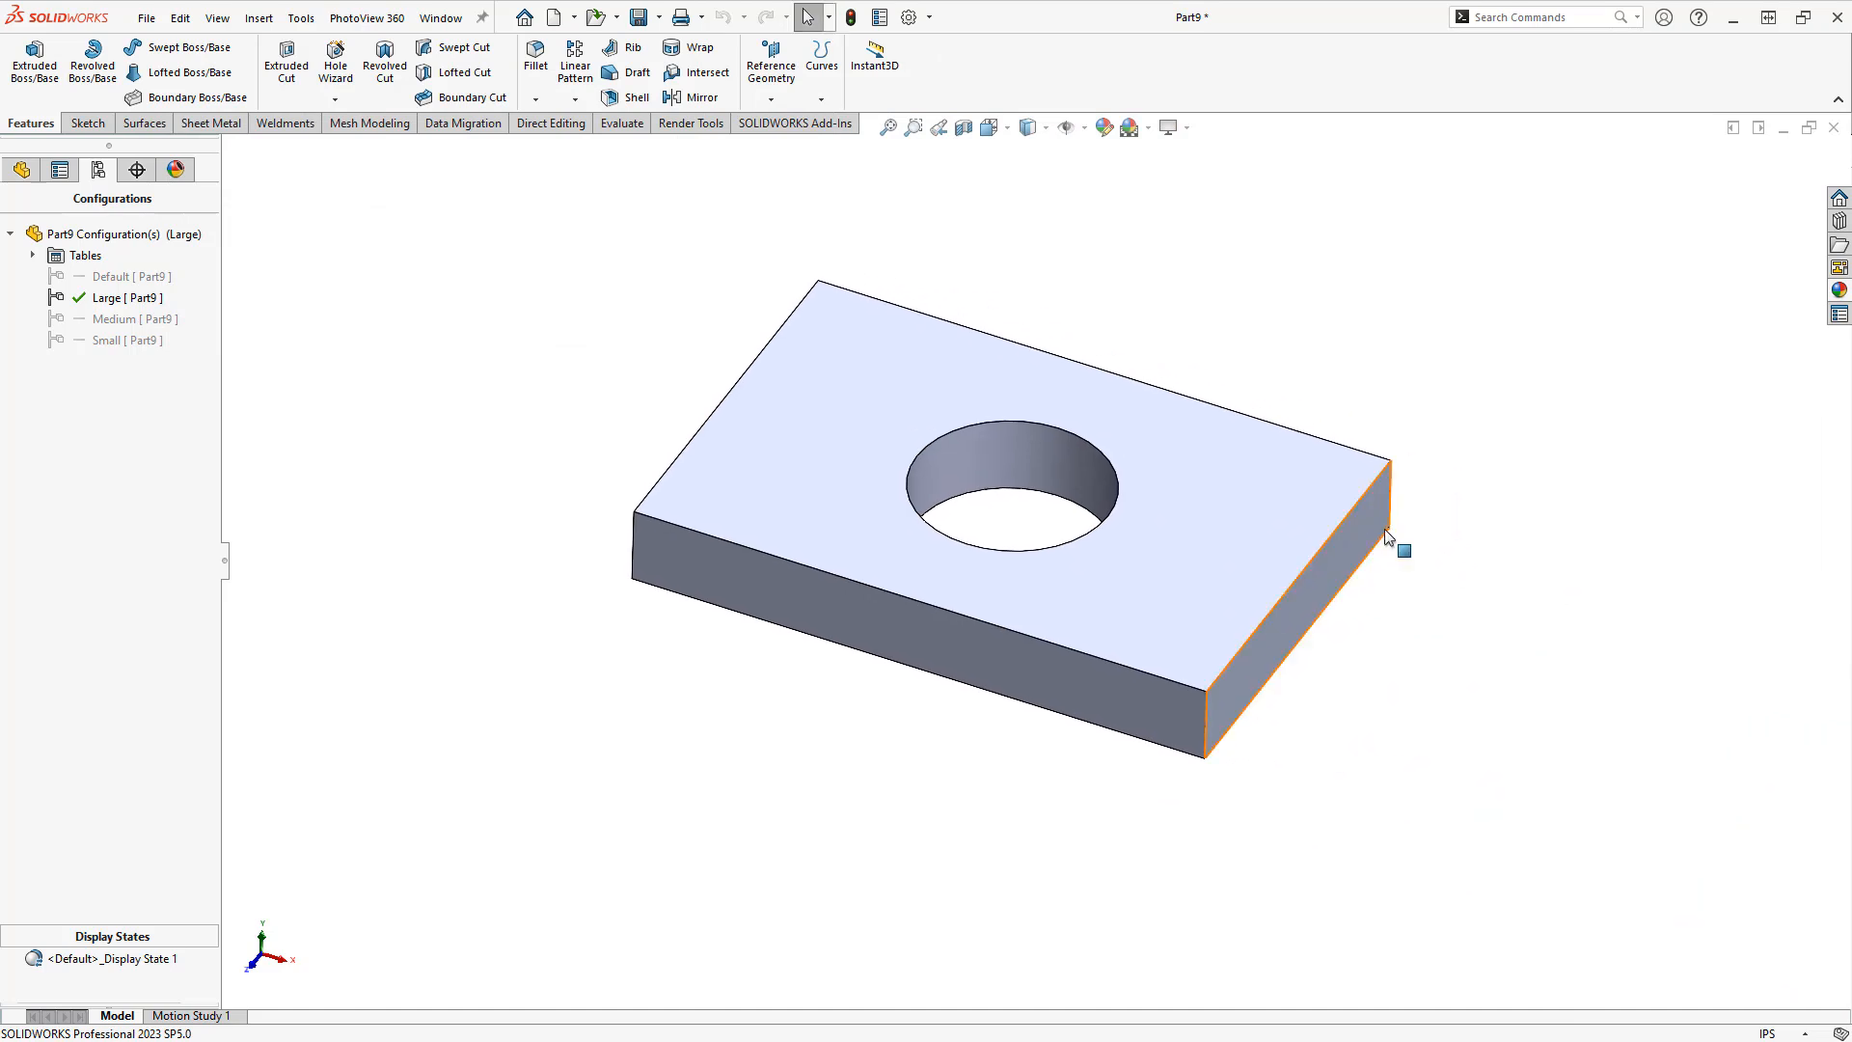
Activate the Medium configuration and the Small configuration in turn to compare the plate sizes
{"action": "double_click", "coordinate": [116, 319]}
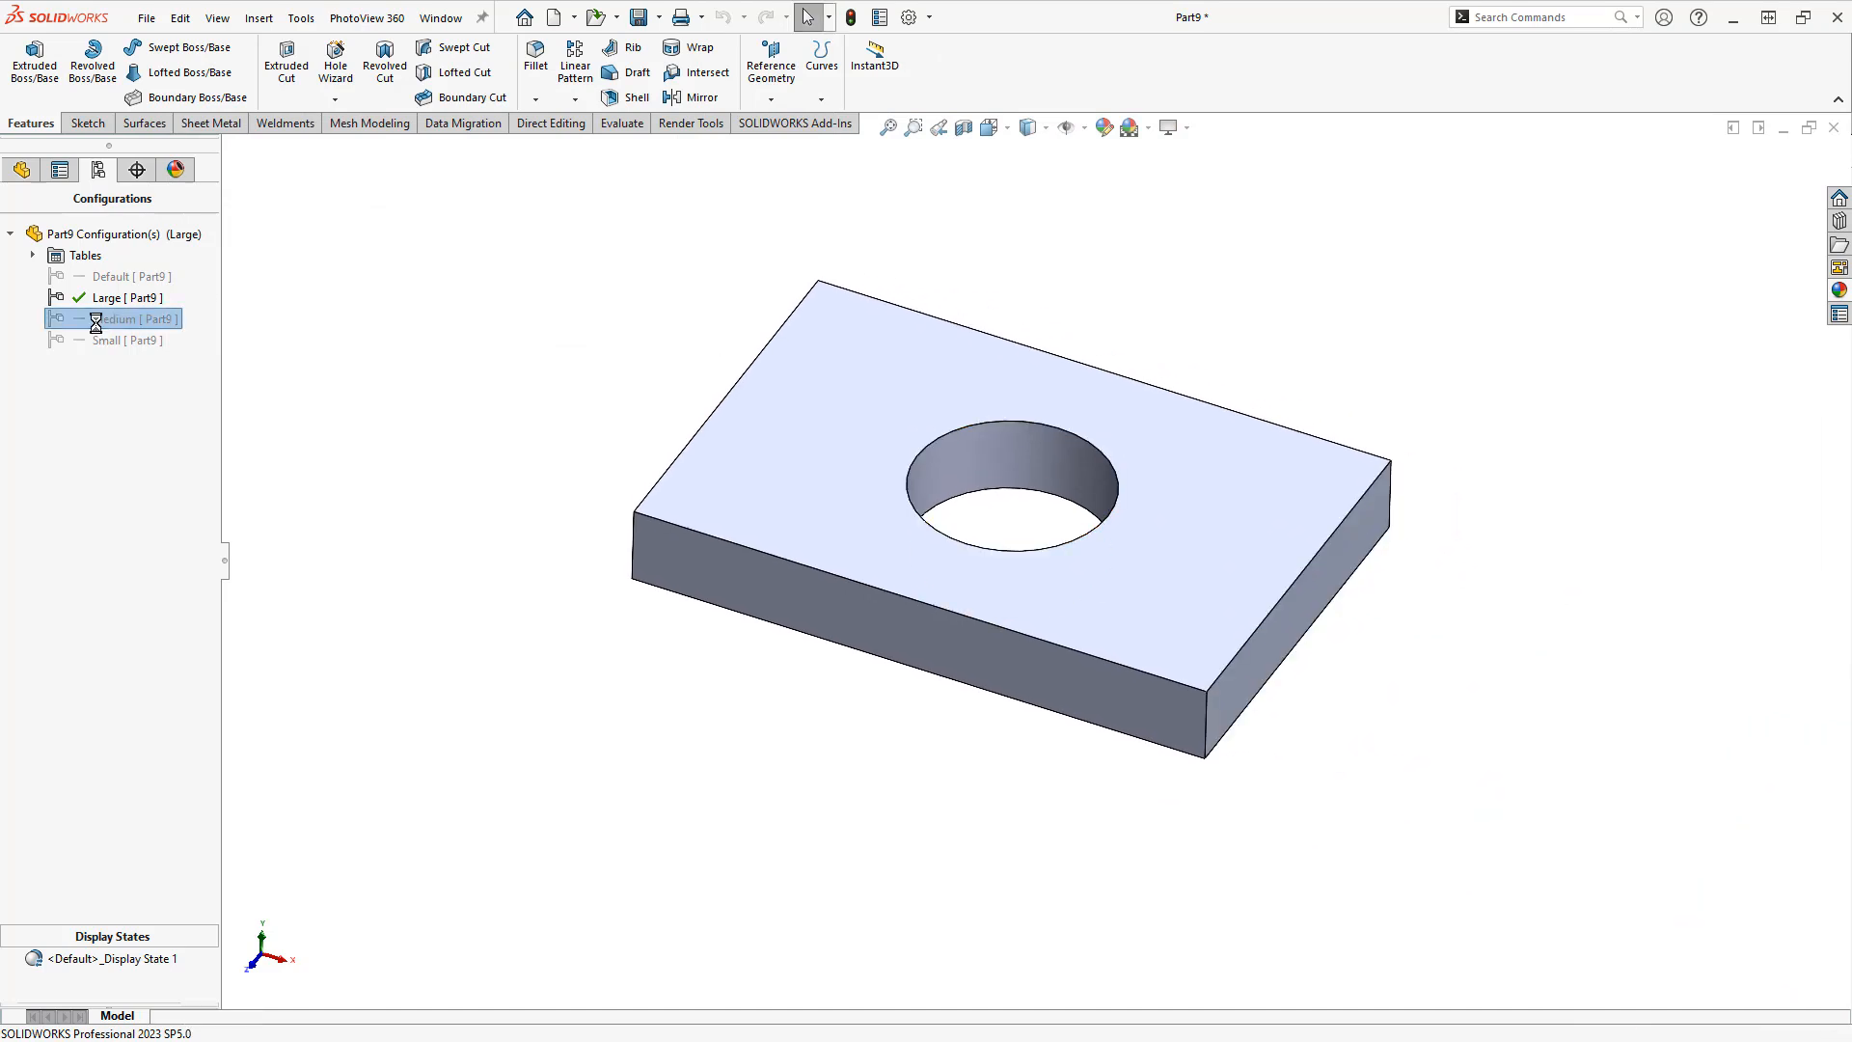
{"action": "double_click", "coordinate": [107, 340]}
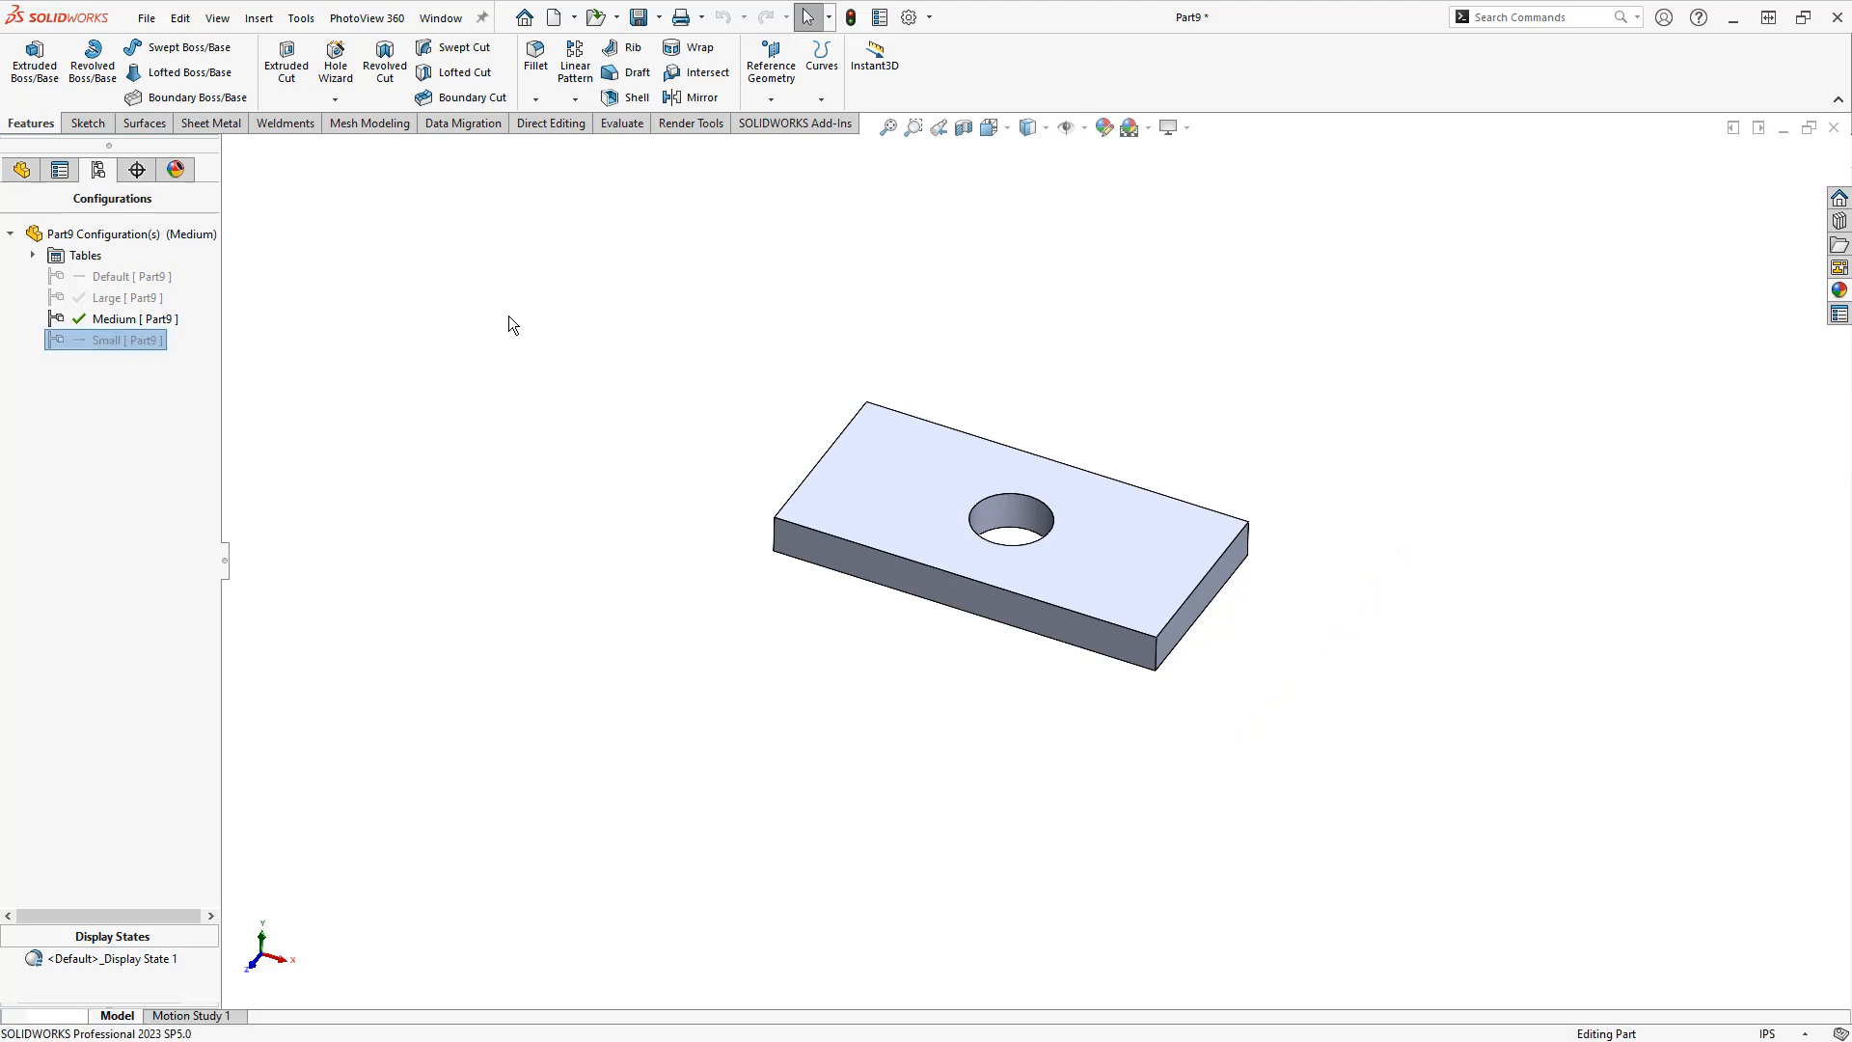
{"action": "scroll", "coordinate": [1055, 543], "scroll_direction": "up", "scroll_amount": 5}
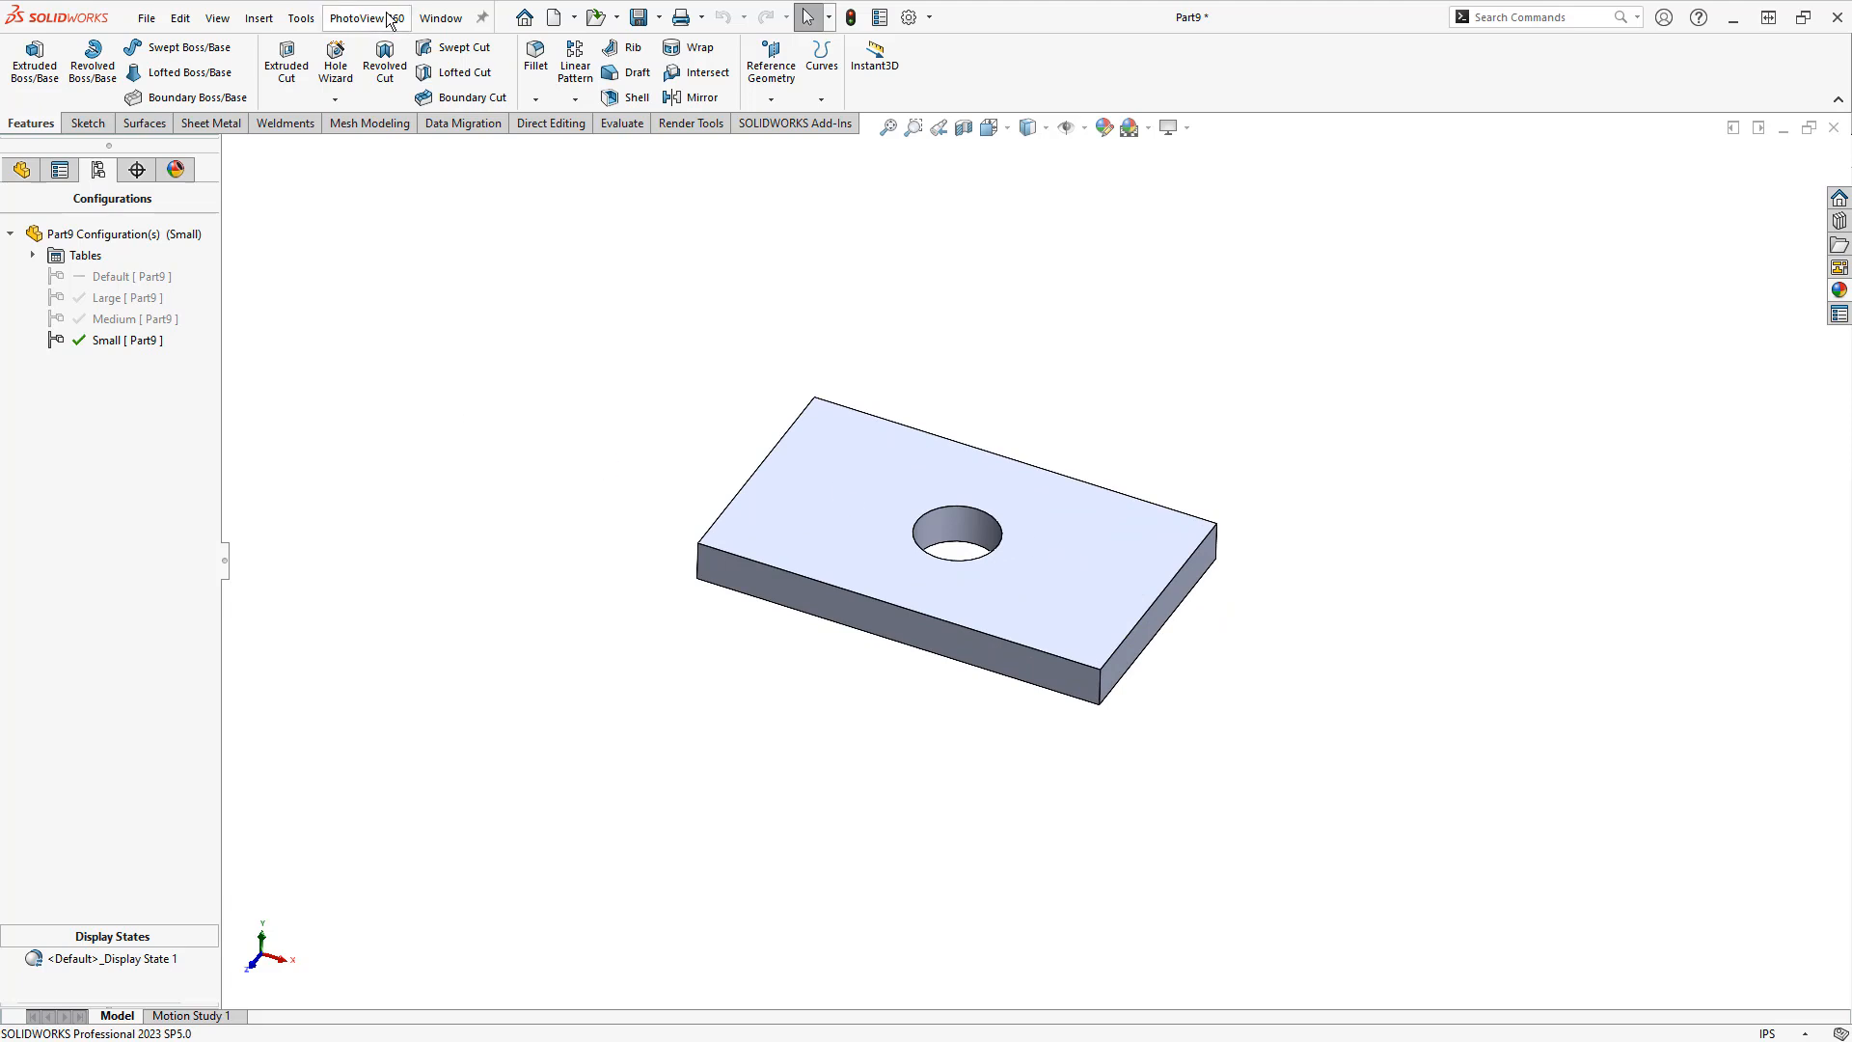
Switch to the Part8 document and show its configurations with the Tables folder expanded
{"action": "left_click", "coordinate": [441, 17]}
{"action": "left_click", "coordinate": [517, 277]}
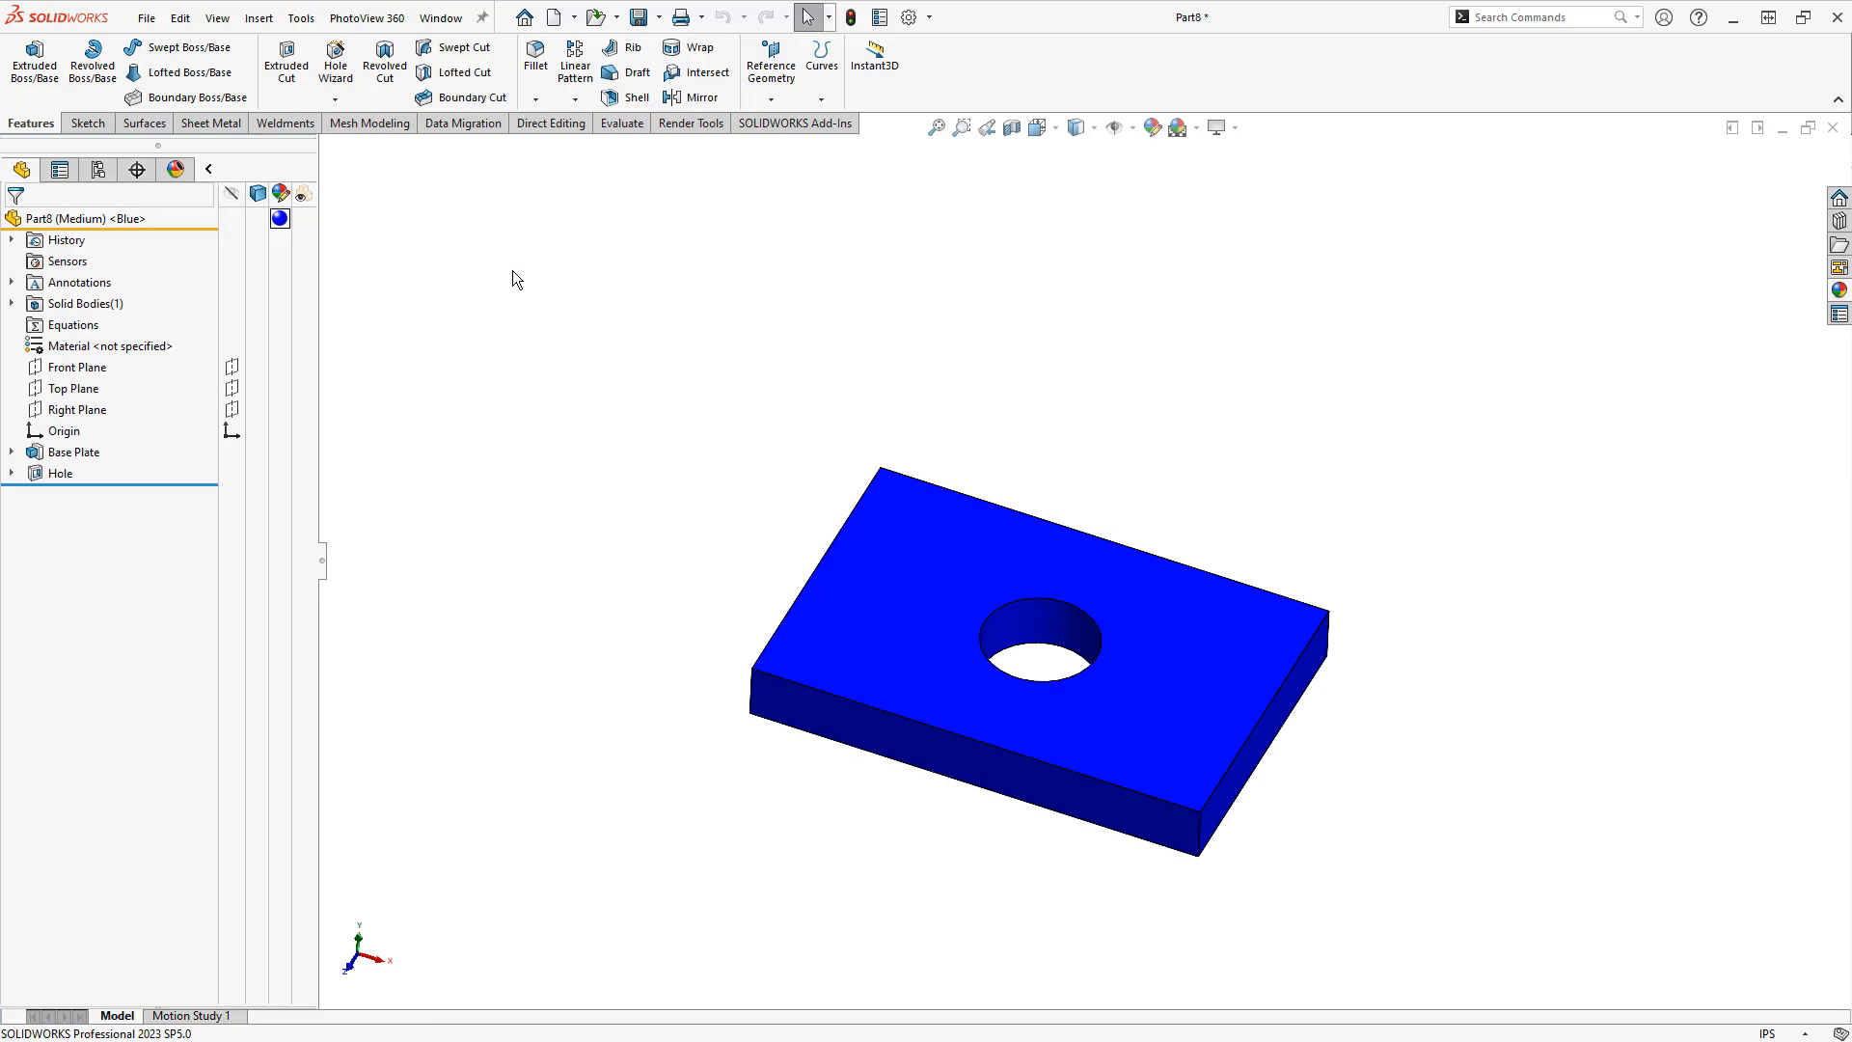
{"action": "left_click", "coordinate": [100, 172]}
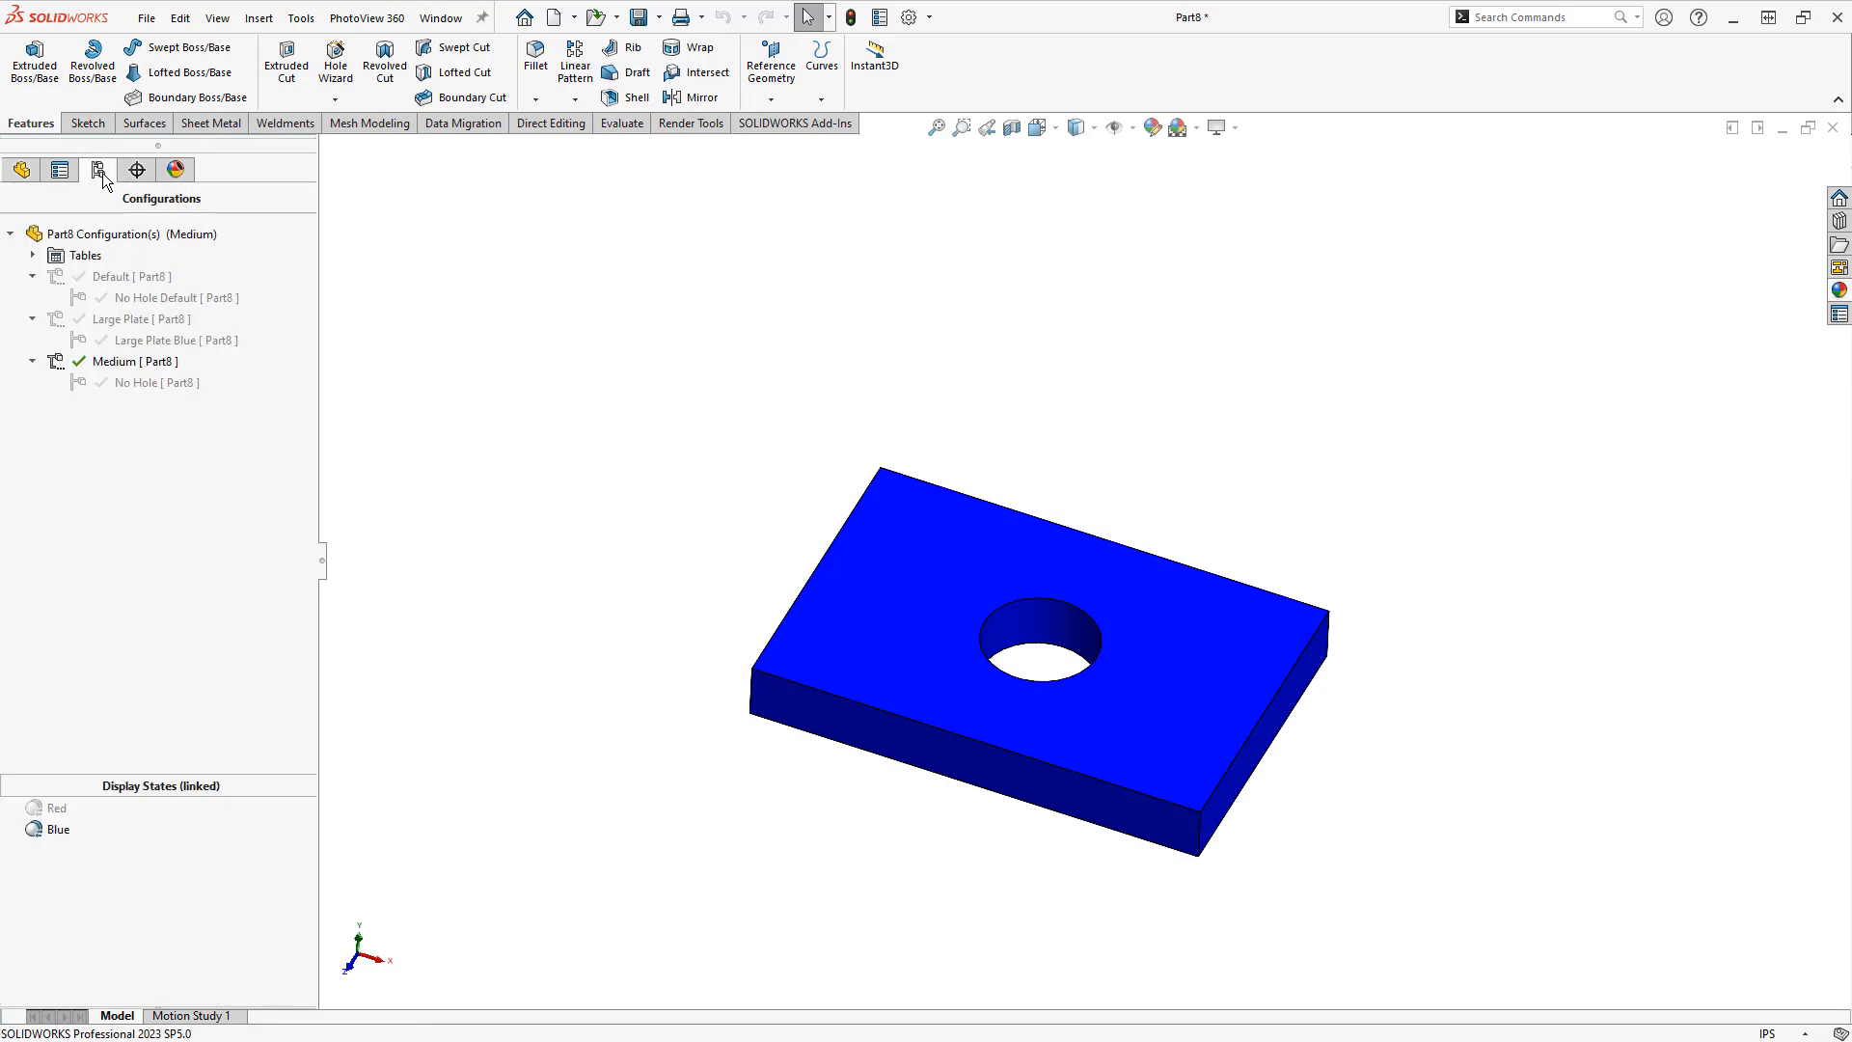
{"action": "left_click", "coordinate": [33, 256]}
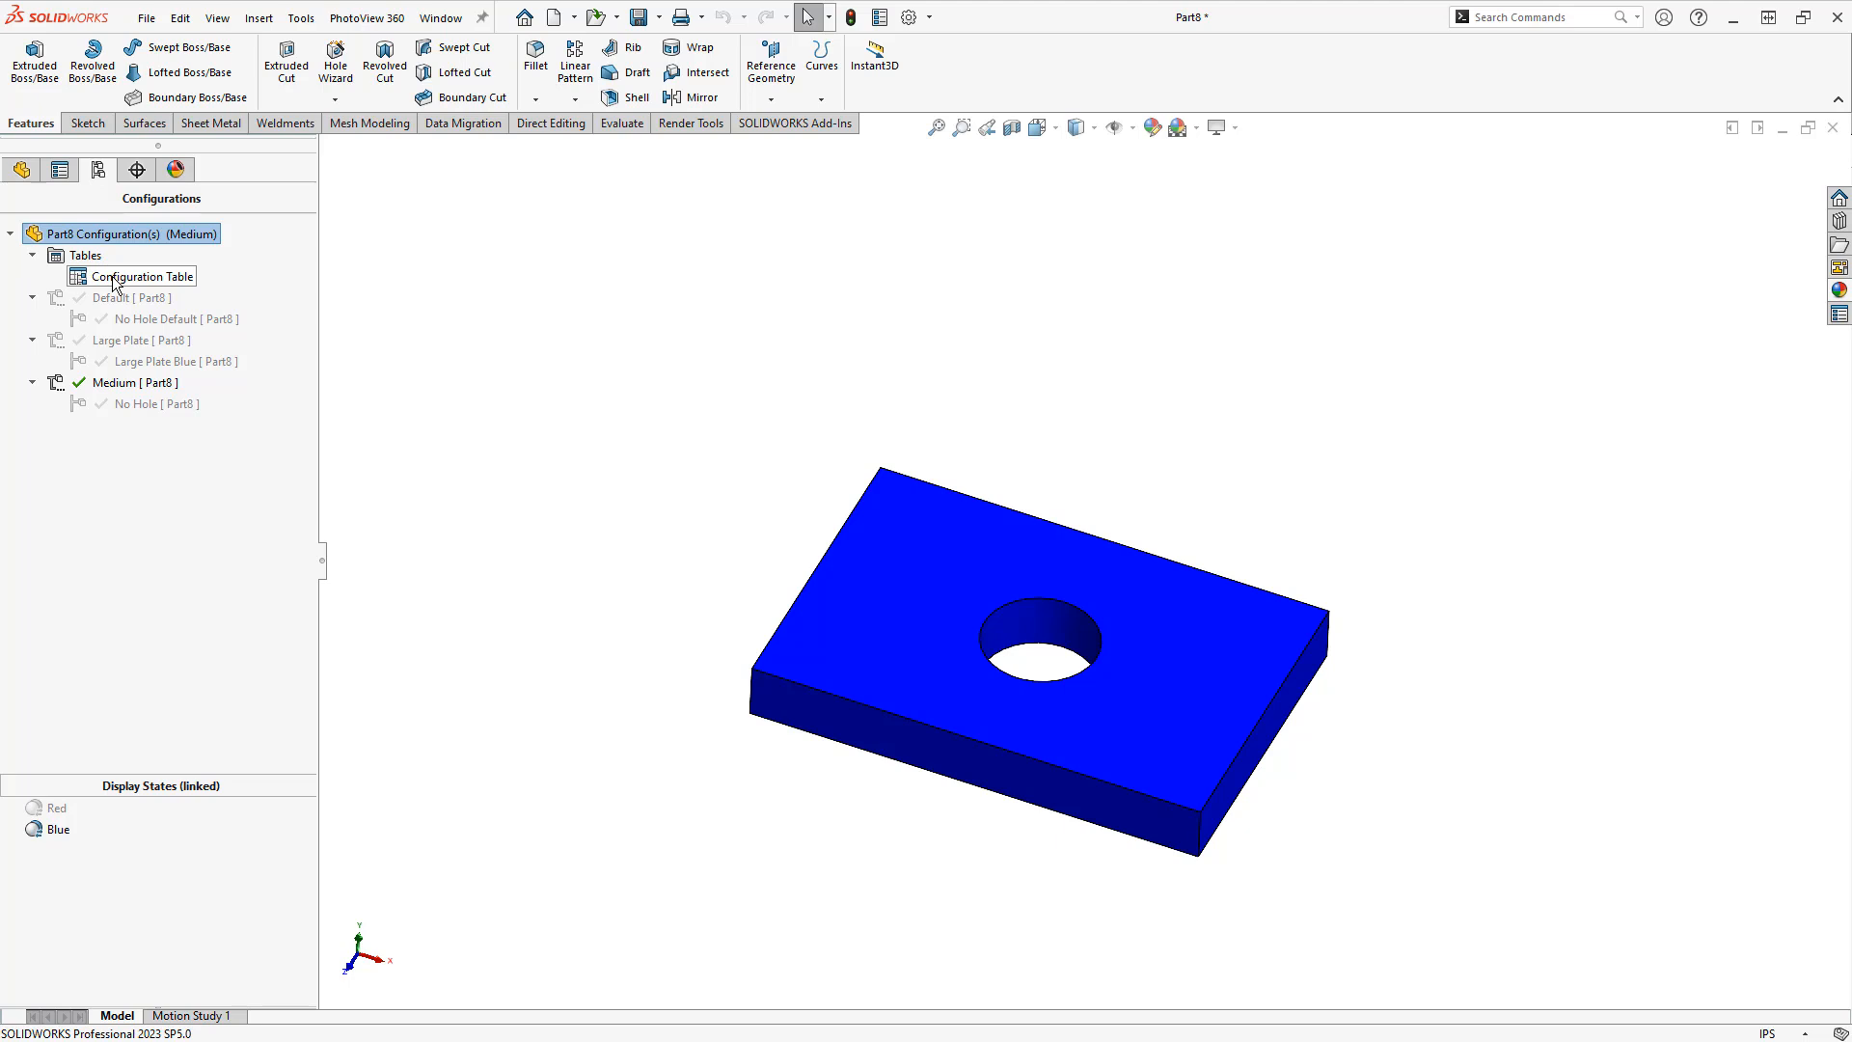
Start the Configuration Publisher for Part8 and have the required design table created automatically
{"action": "right_click", "coordinate": [113, 235]}
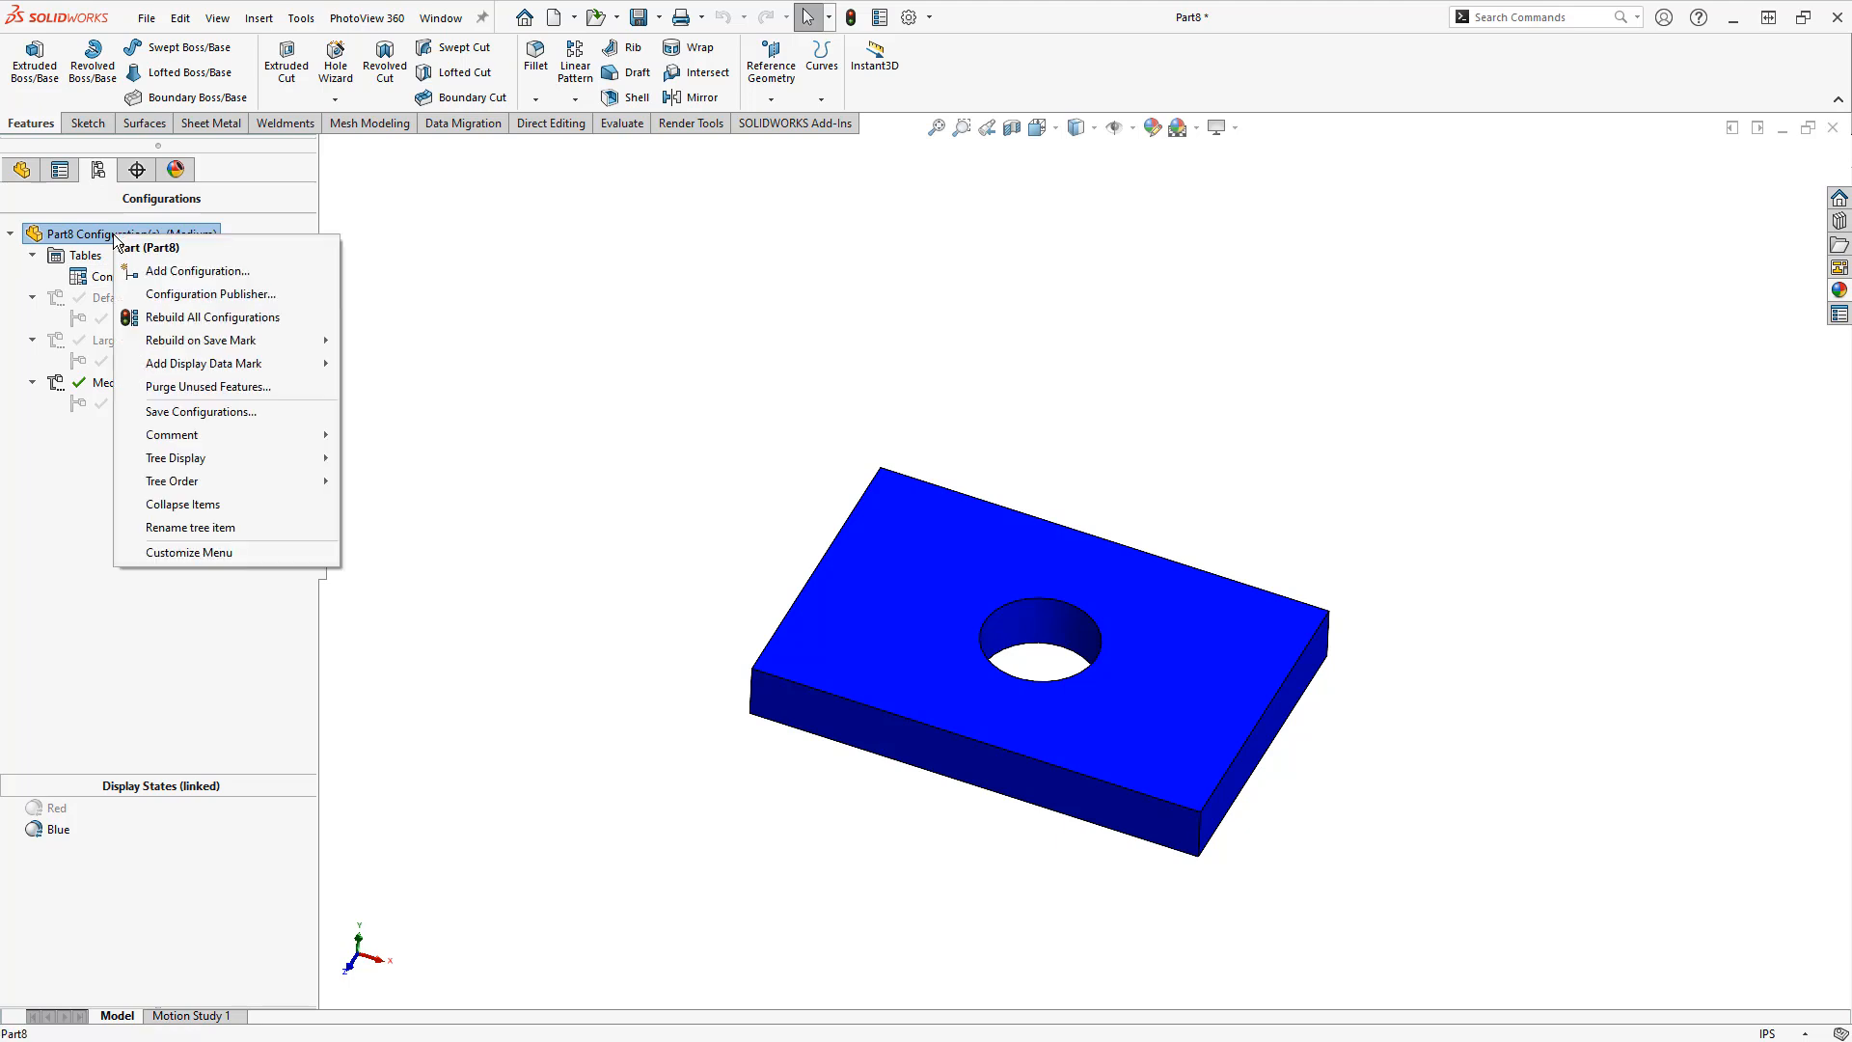
{"action": "left_click", "coordinate": [229, 295]}
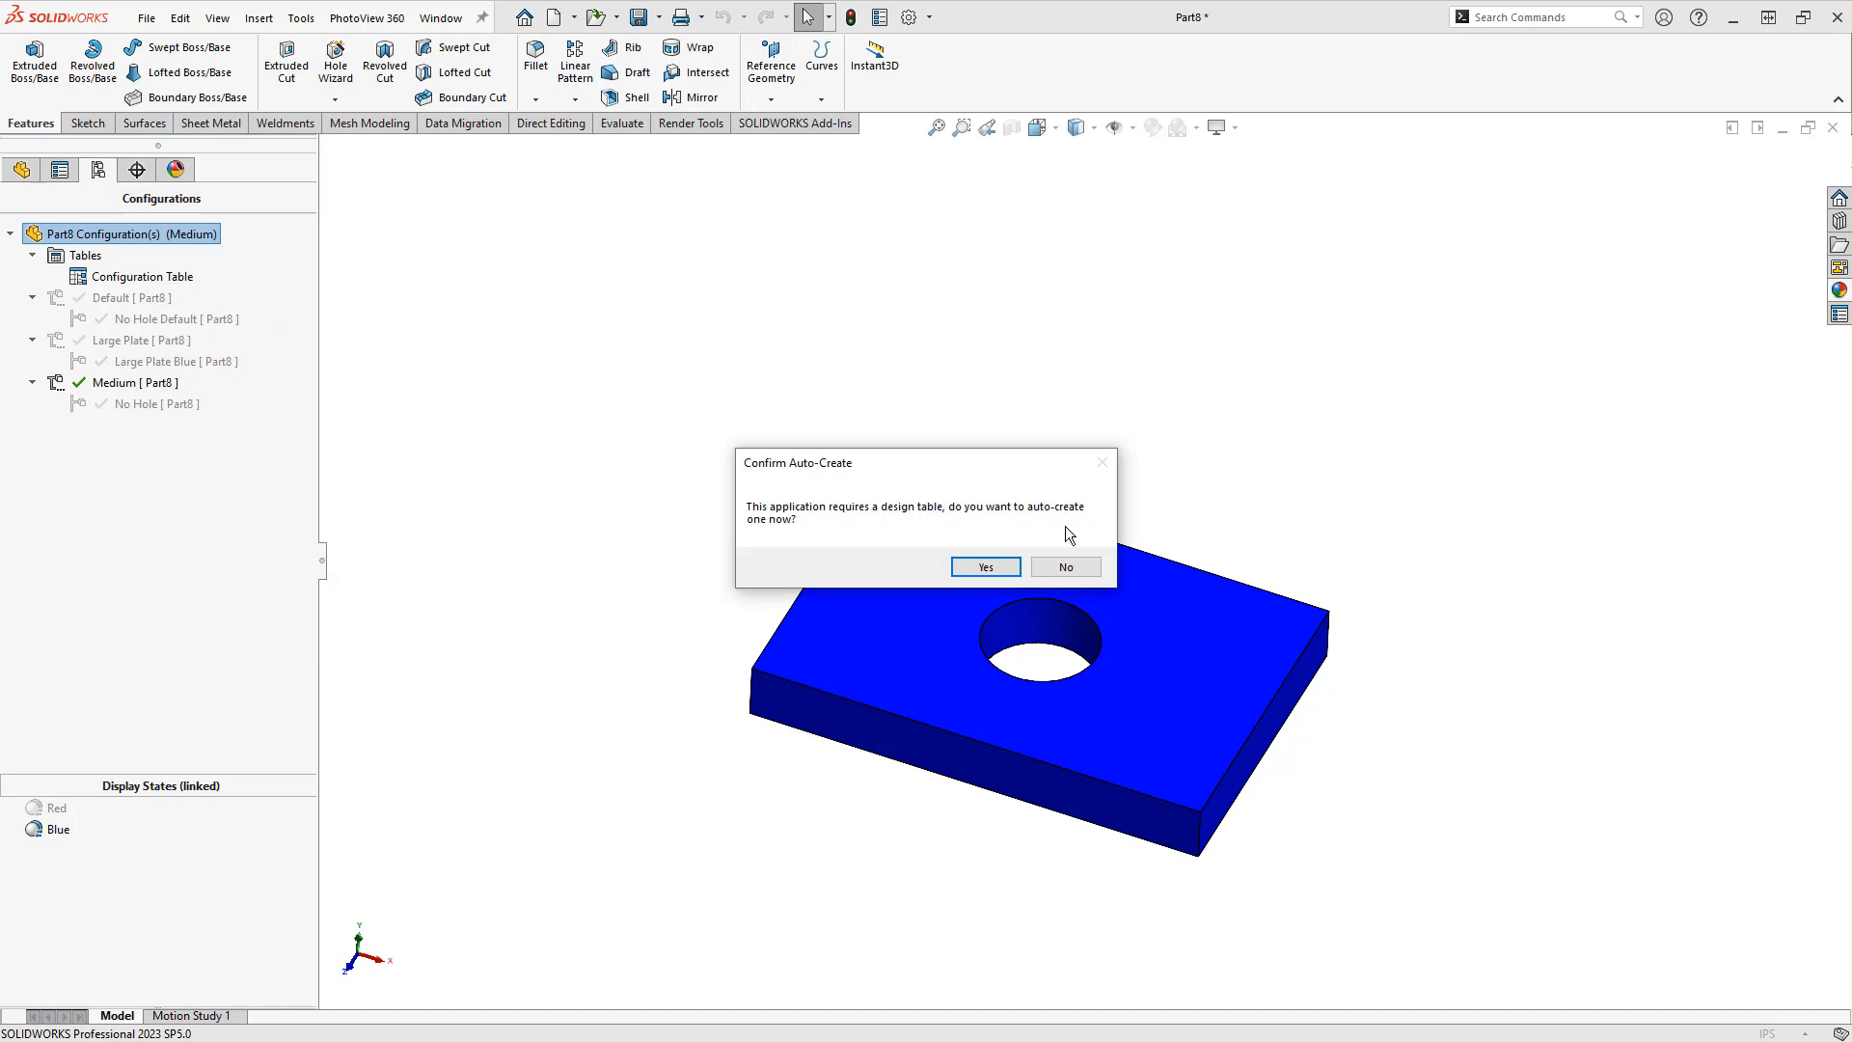
{"action": "left_click", "coordinate": [989, 567]}
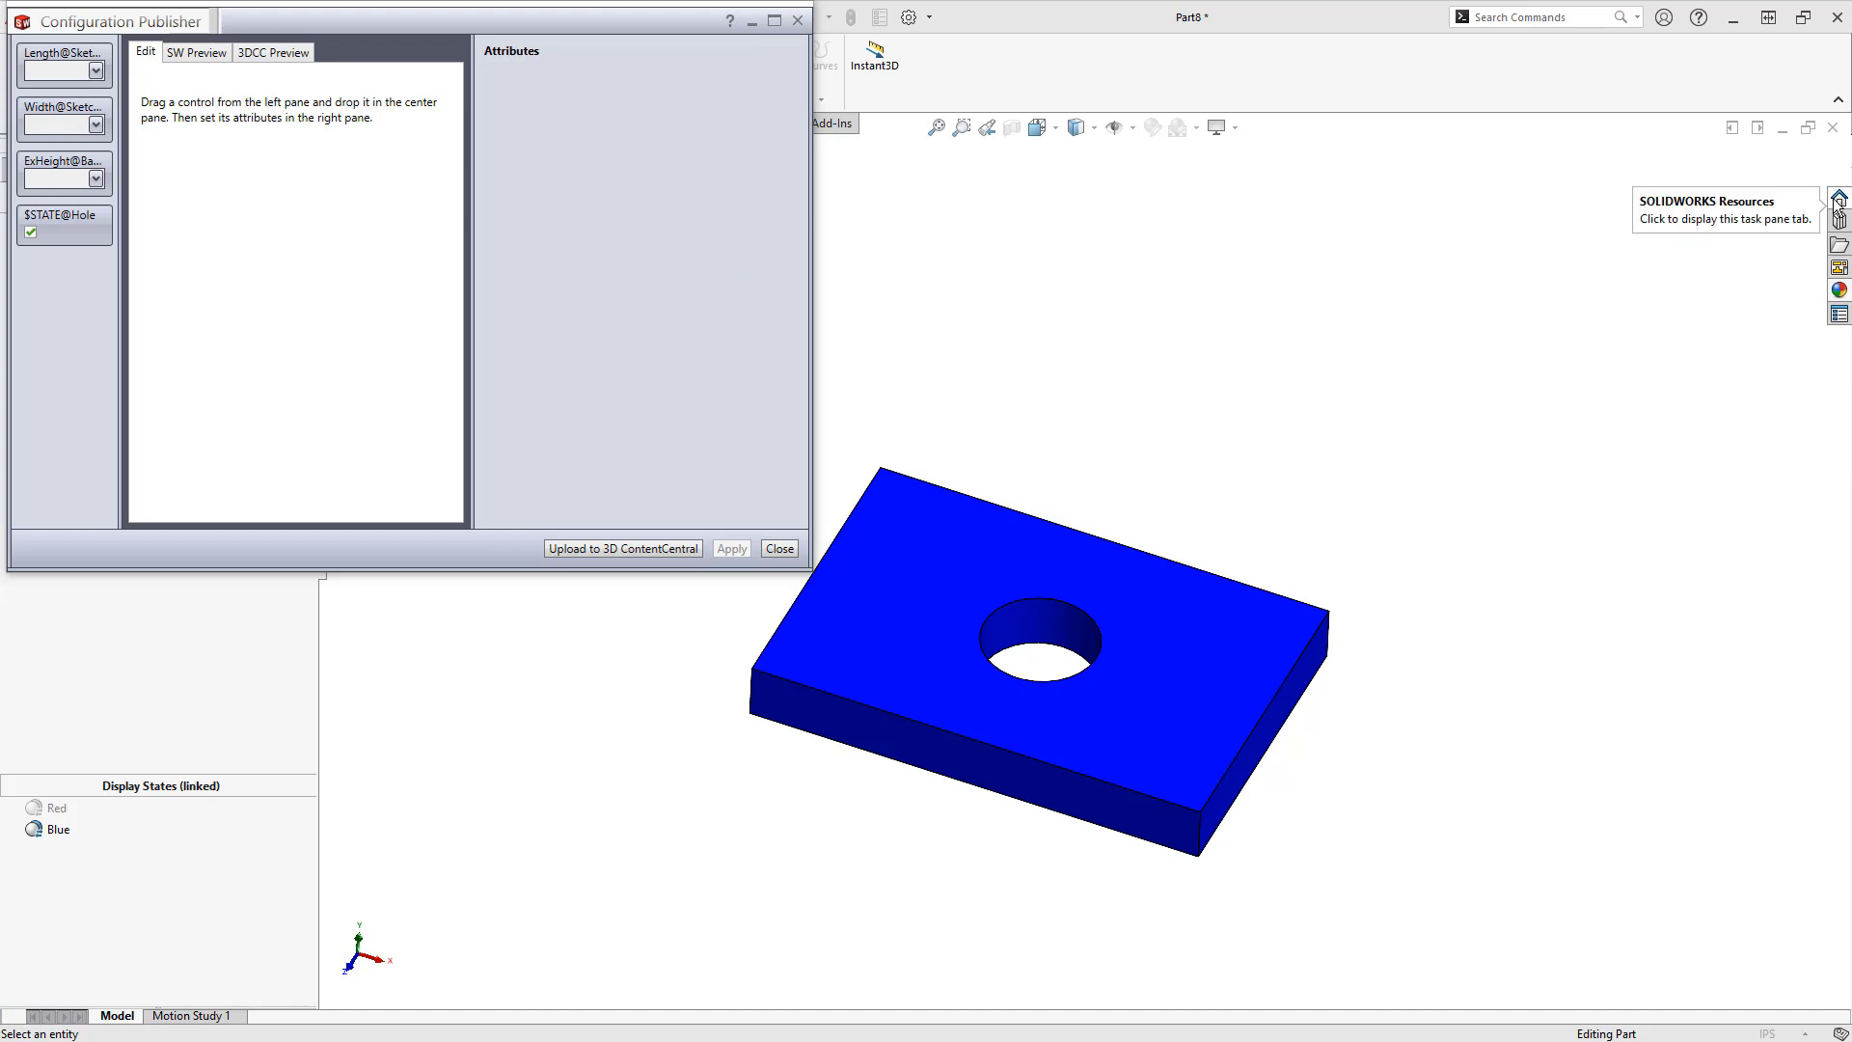
Add the Length@Sketch1, Width@Sketch1, ExHeight and $STATE@Hole controls to the Configuration Publisher form
{"action": "left_click_drag", "start_coordinate": [79, 48], "coordinate": [204, 120]}
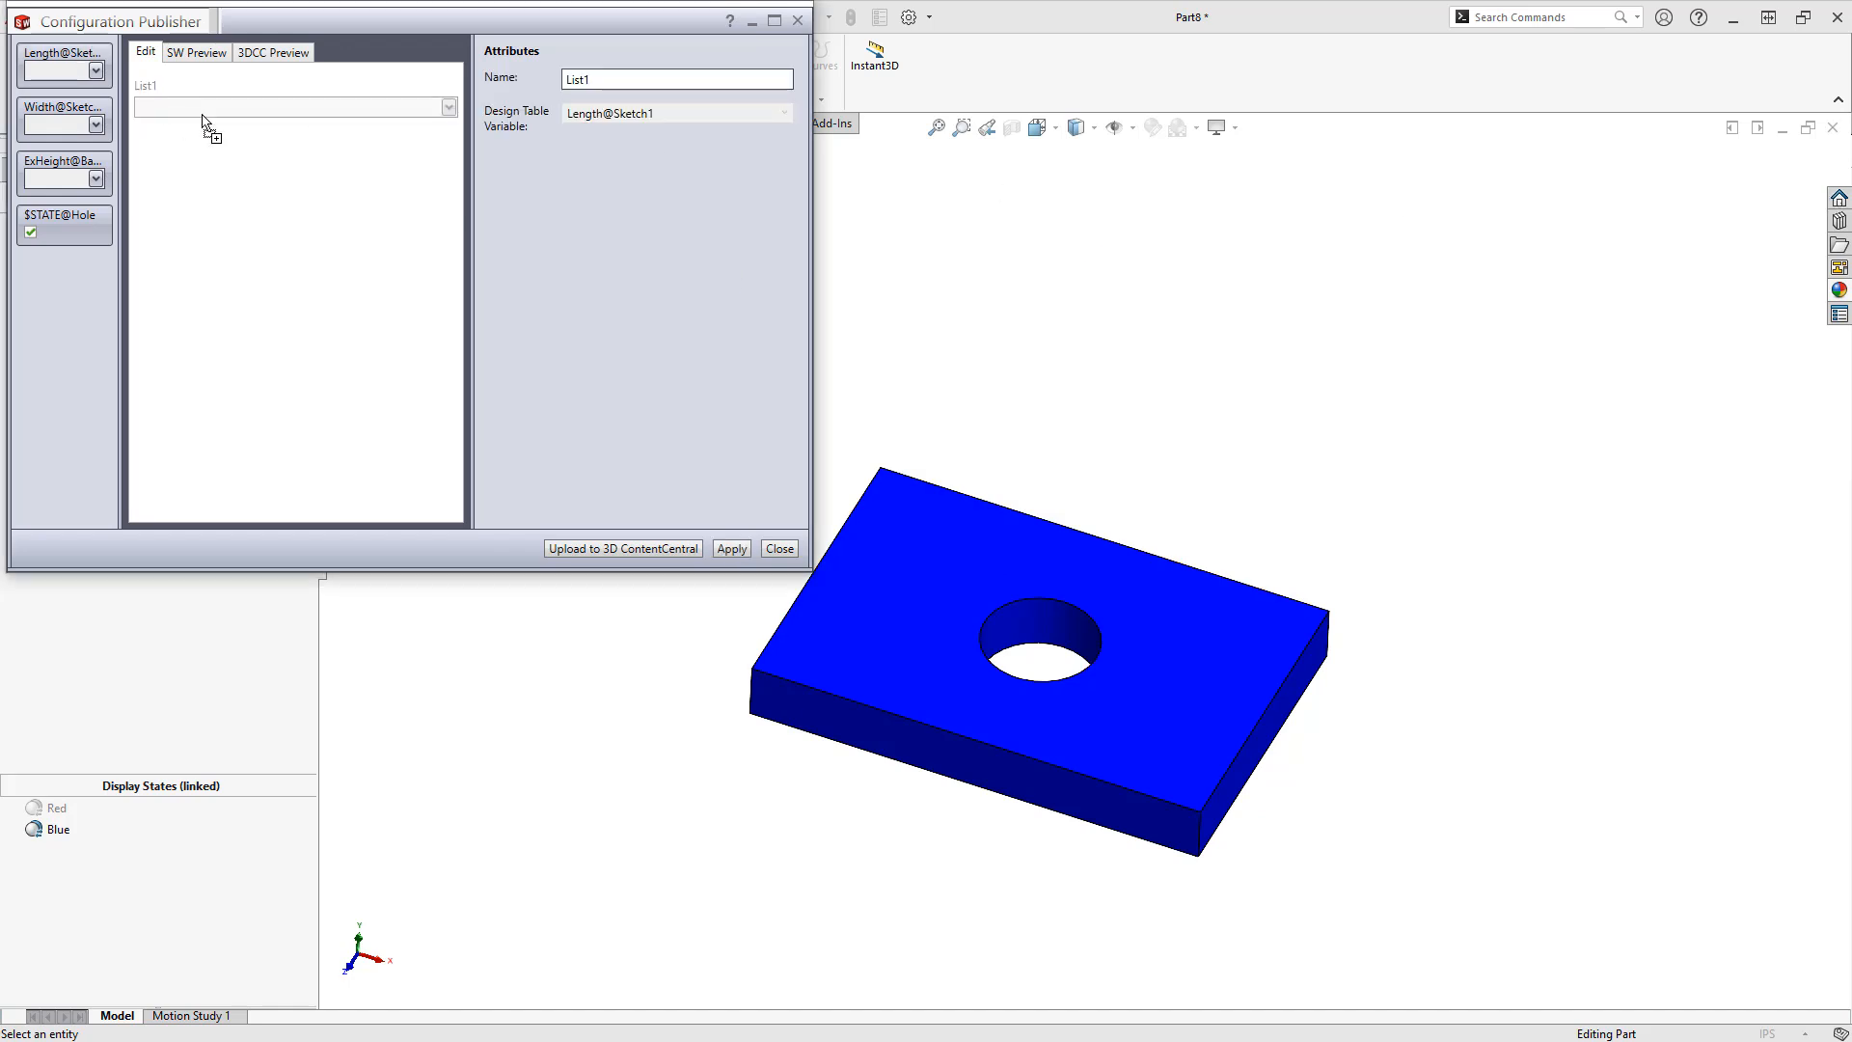
{"action": "left_click_drag", "start_coordinate": [72, 60], "coordinate": [140, 124]}
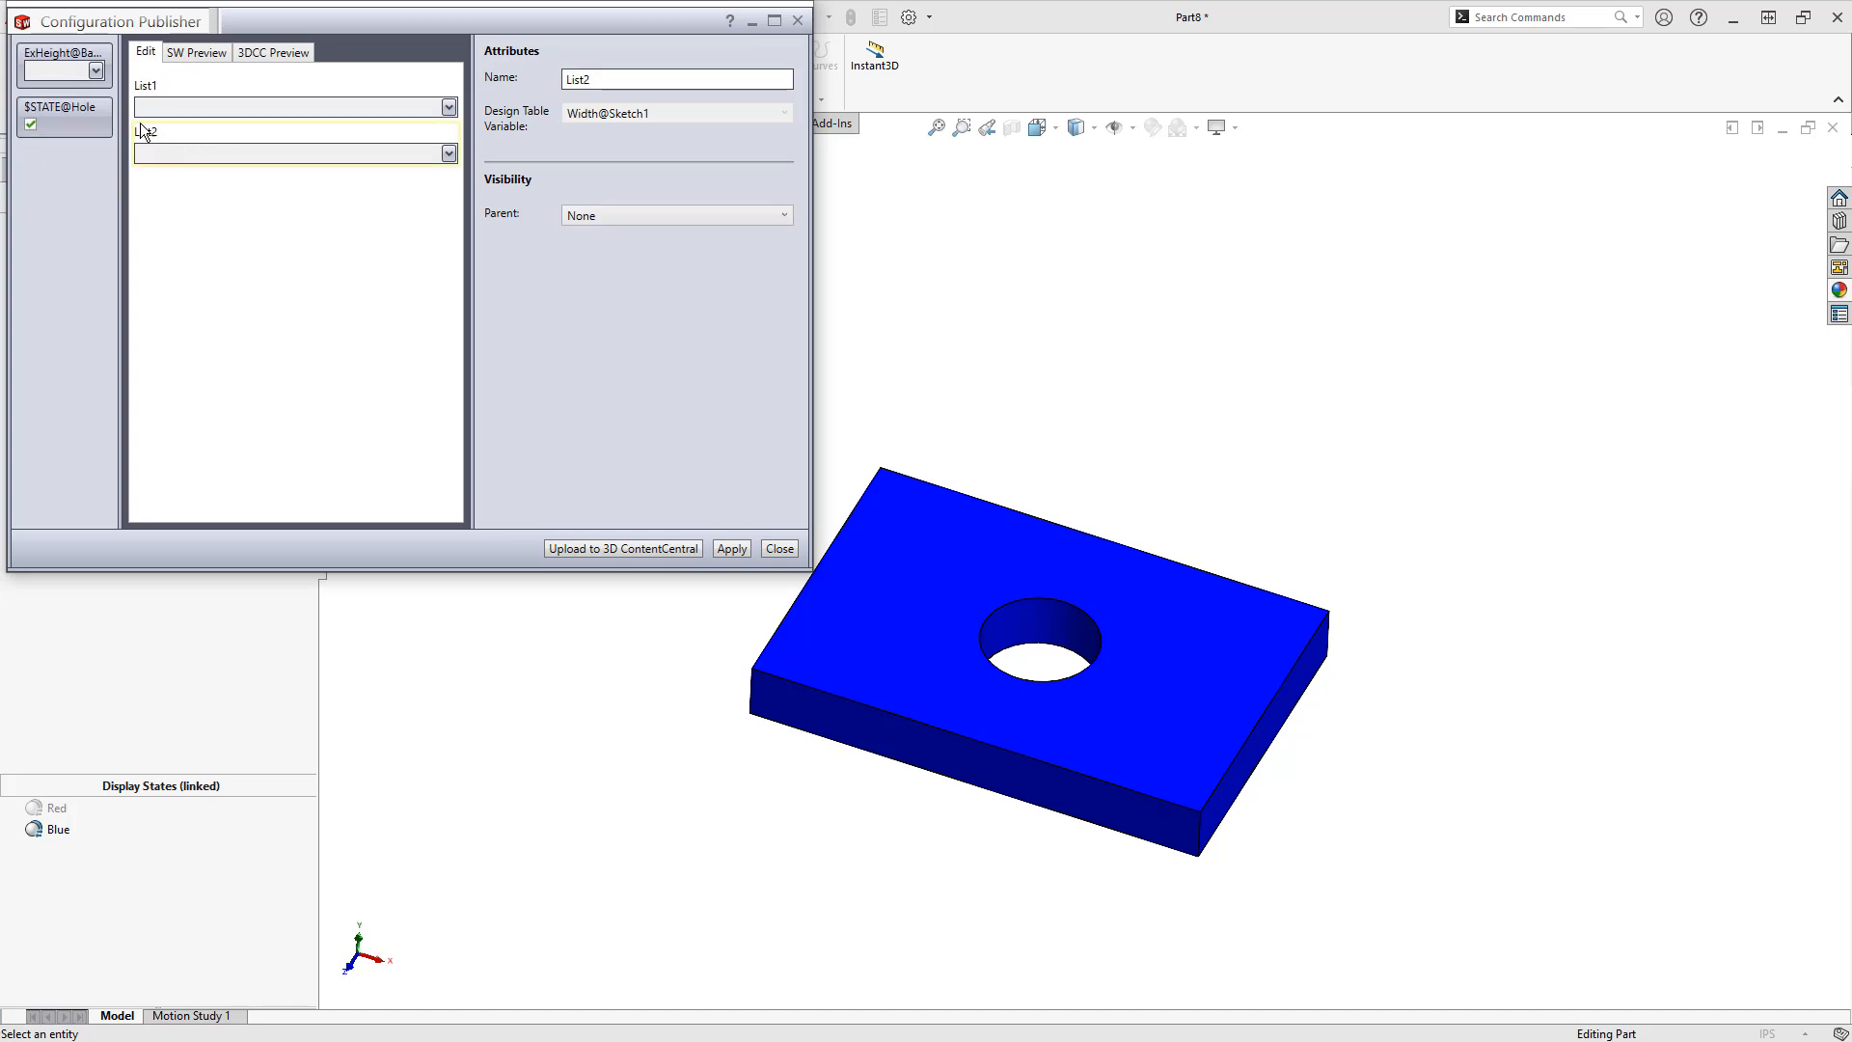
{"action": "left_click_drag", "start_coordinate": [82, 64], "coordinate": [202, 200]}
{"action": "left_click_drag", "start_coordinate": [71, 56], "coordinate": [193, 252]}
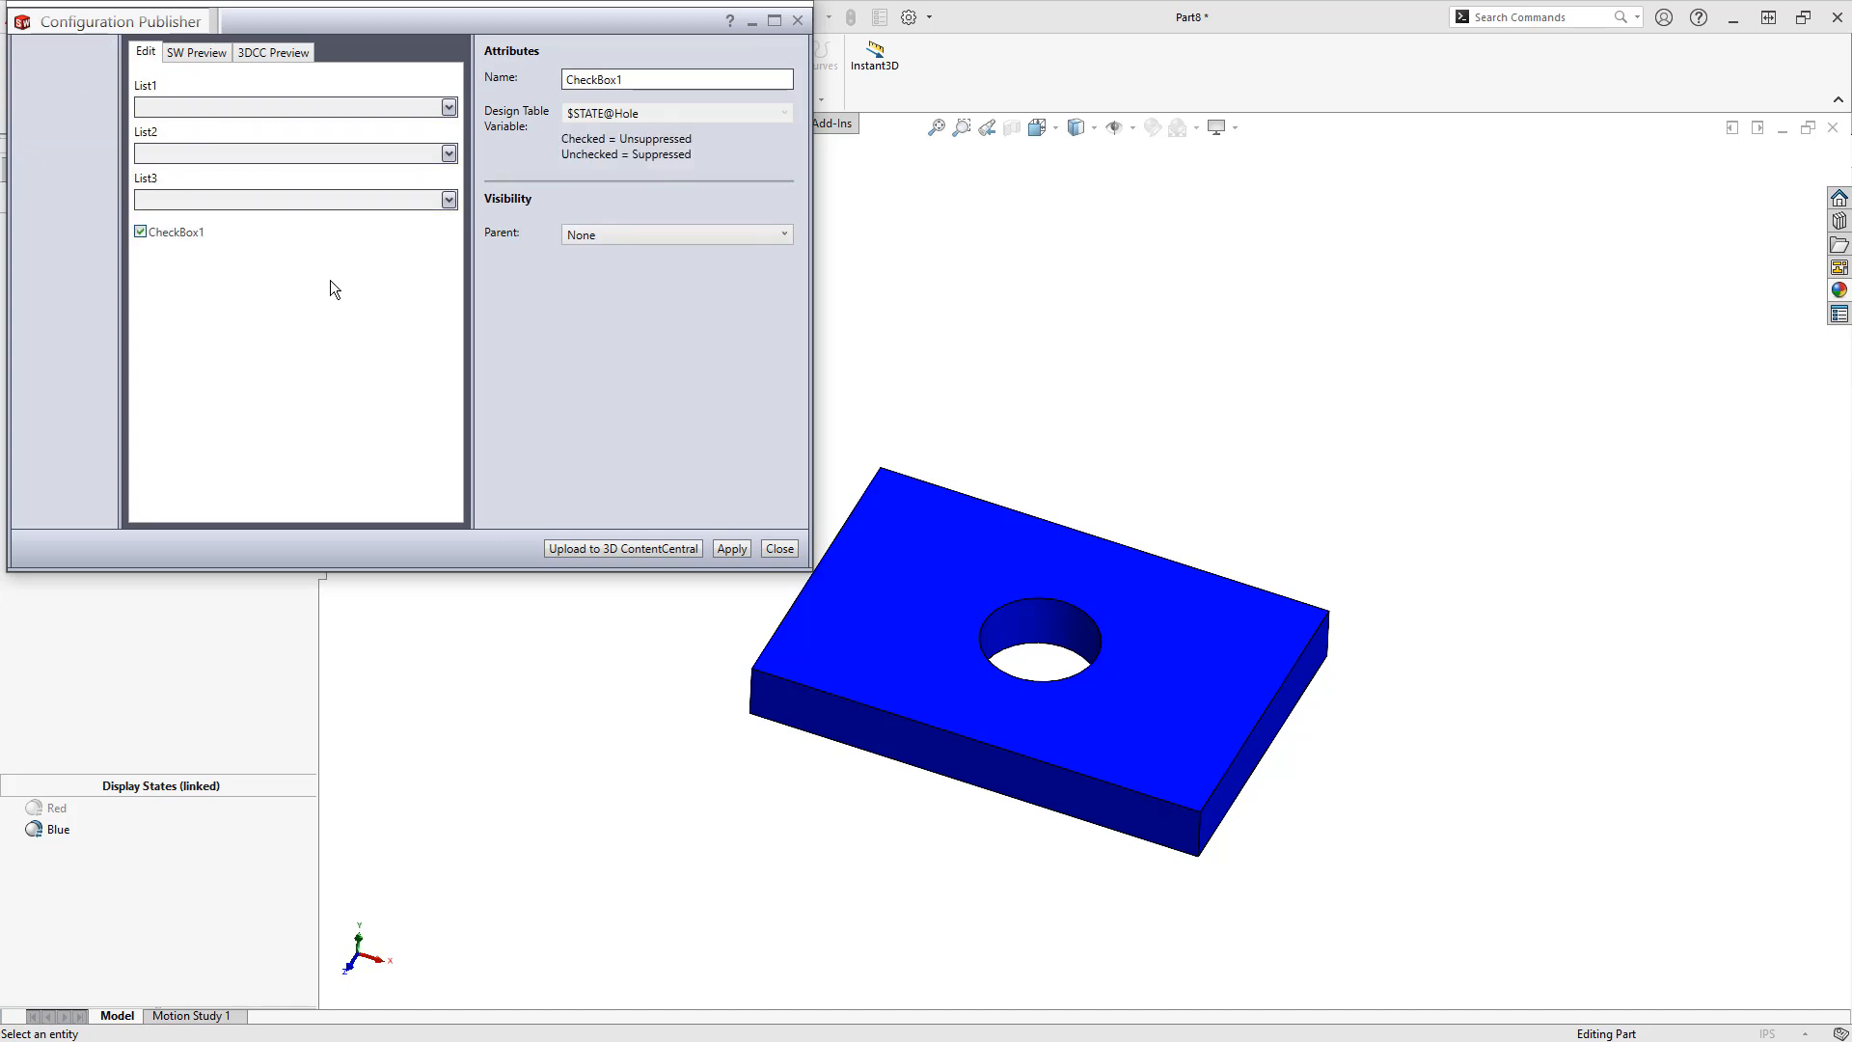
Preview the published form in its SOLIDWORKS version with List1 set to 10 and then to 8
{"action": "left_click", "coordinate": [209, 54]}
{"action": "left_click", "coordinate": [131, 116]}
{"action": "left_click", "coordinate": [90, 170]}
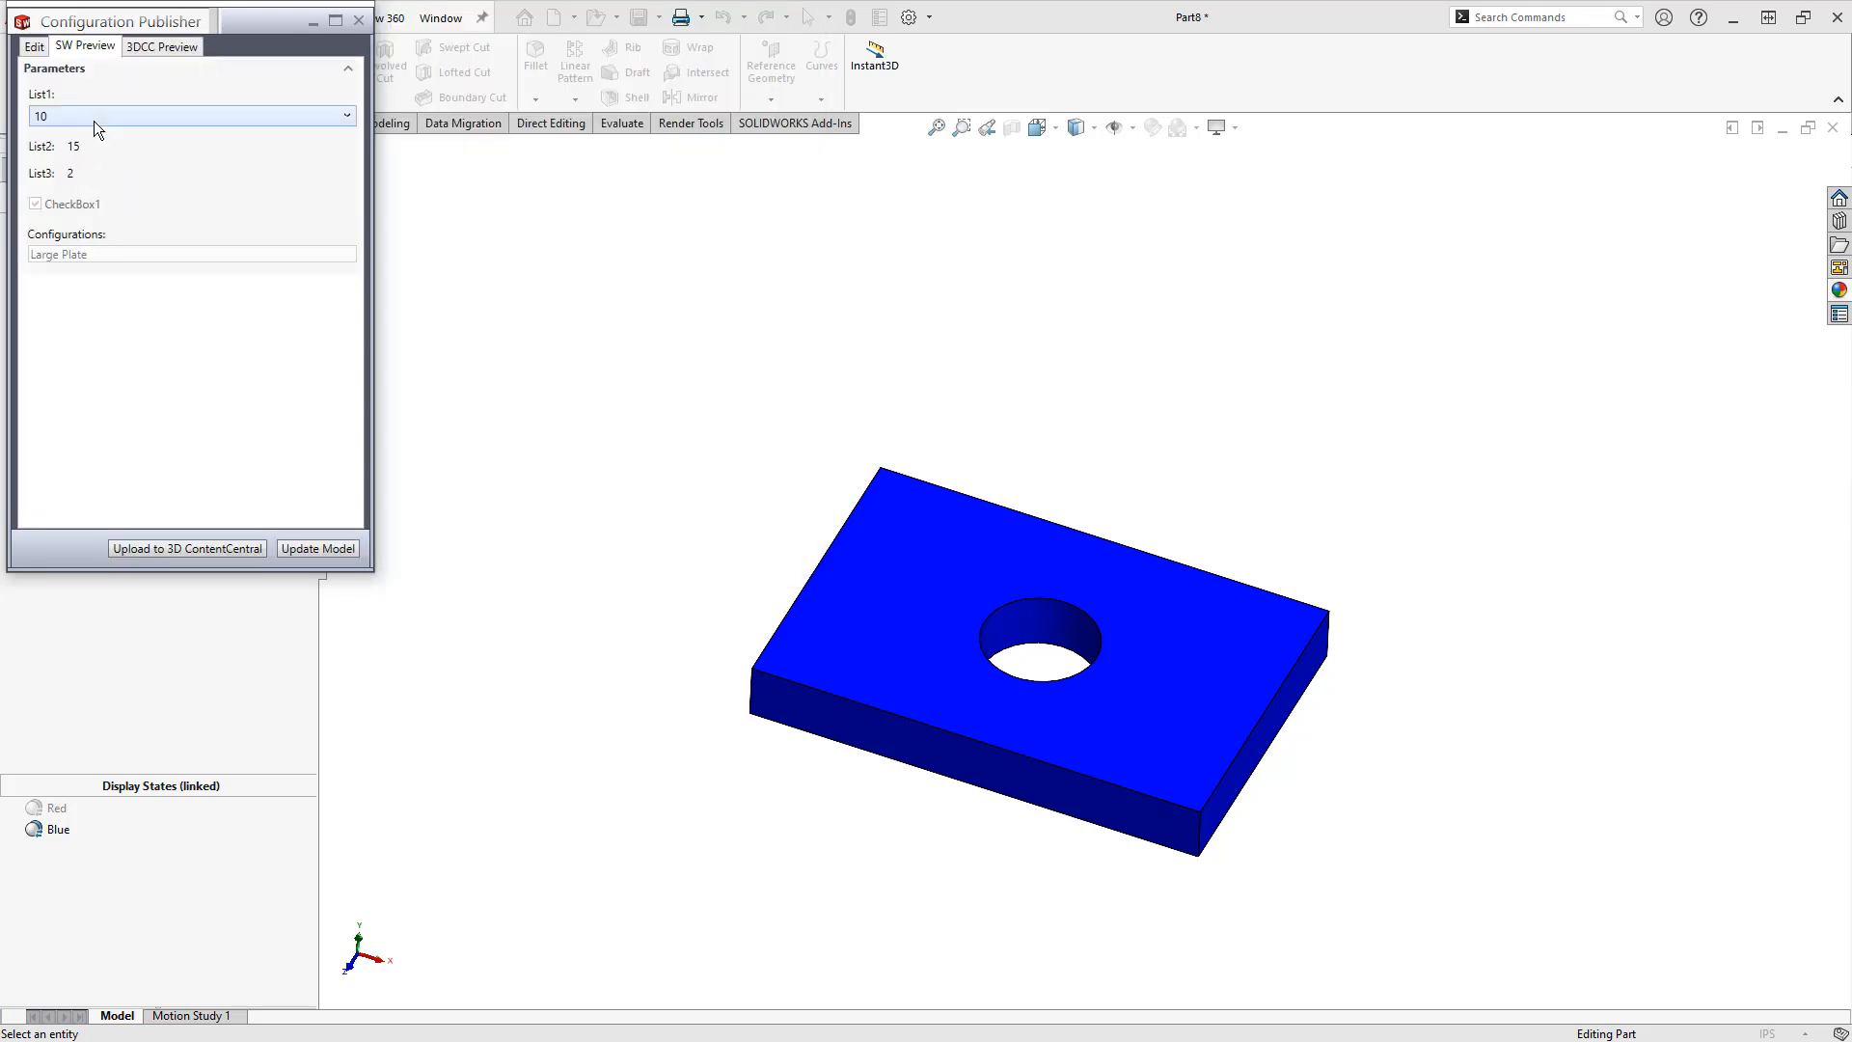
{"action": "left_click", "coordinate": [94, 116]}
{"action": "left_click", "coordinate": [85, 192]}
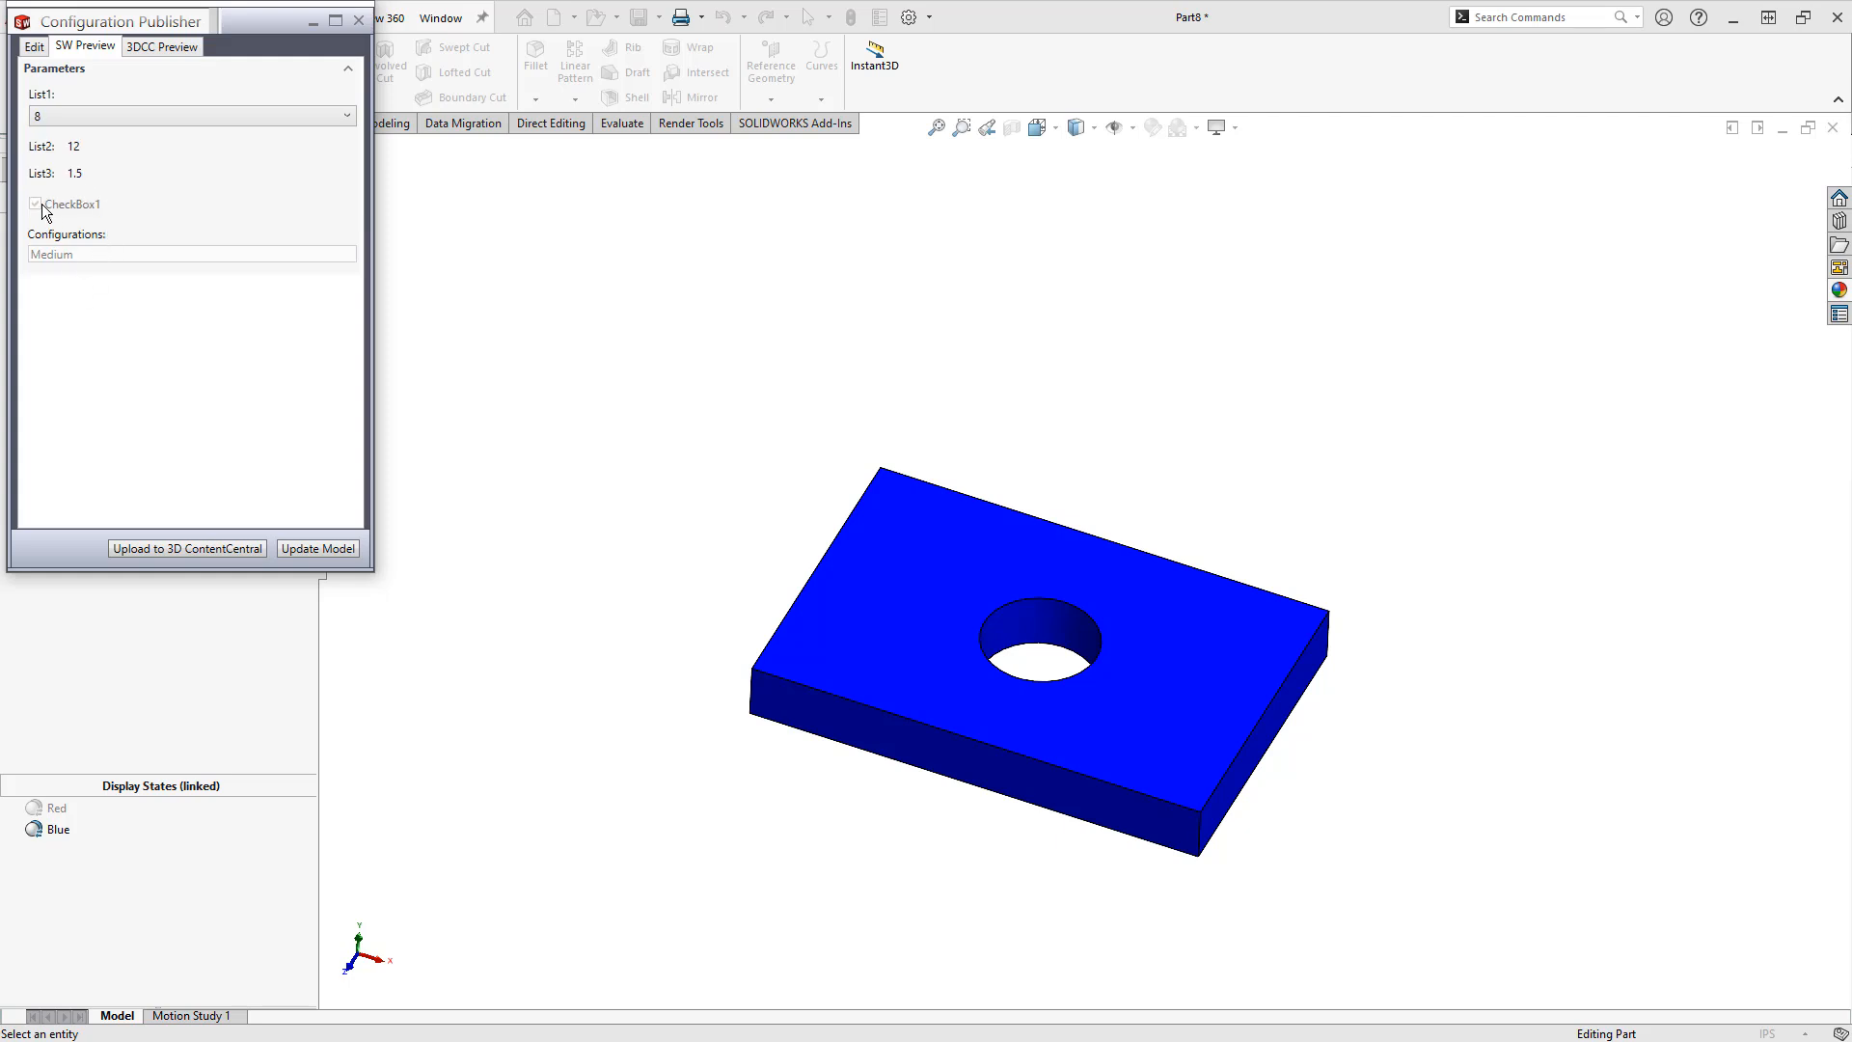
Rename the form's hole checkbox control to Hole State
{"action": "left_click", "coordinate": [34, 46]}
{"action": "left_click", "coordinate": [191, 233]}
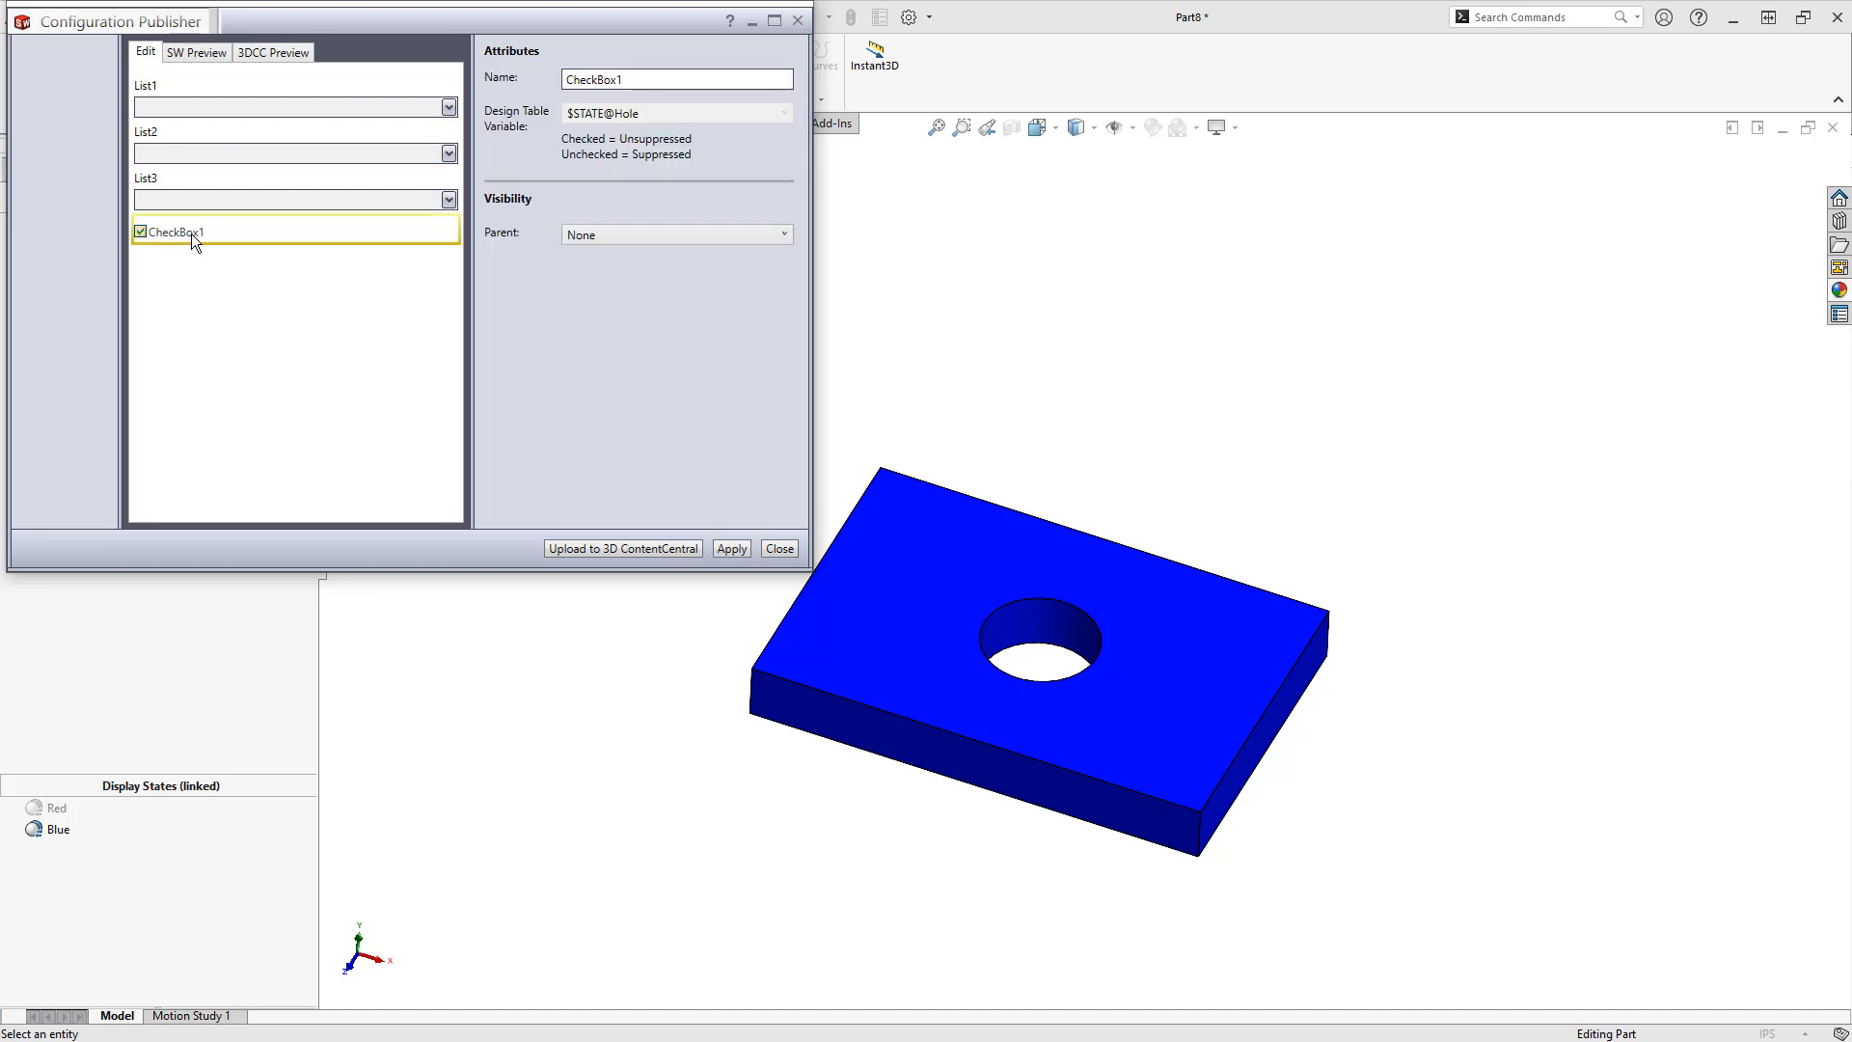
{"action": "double_click", "coordinate": [645, 81]}
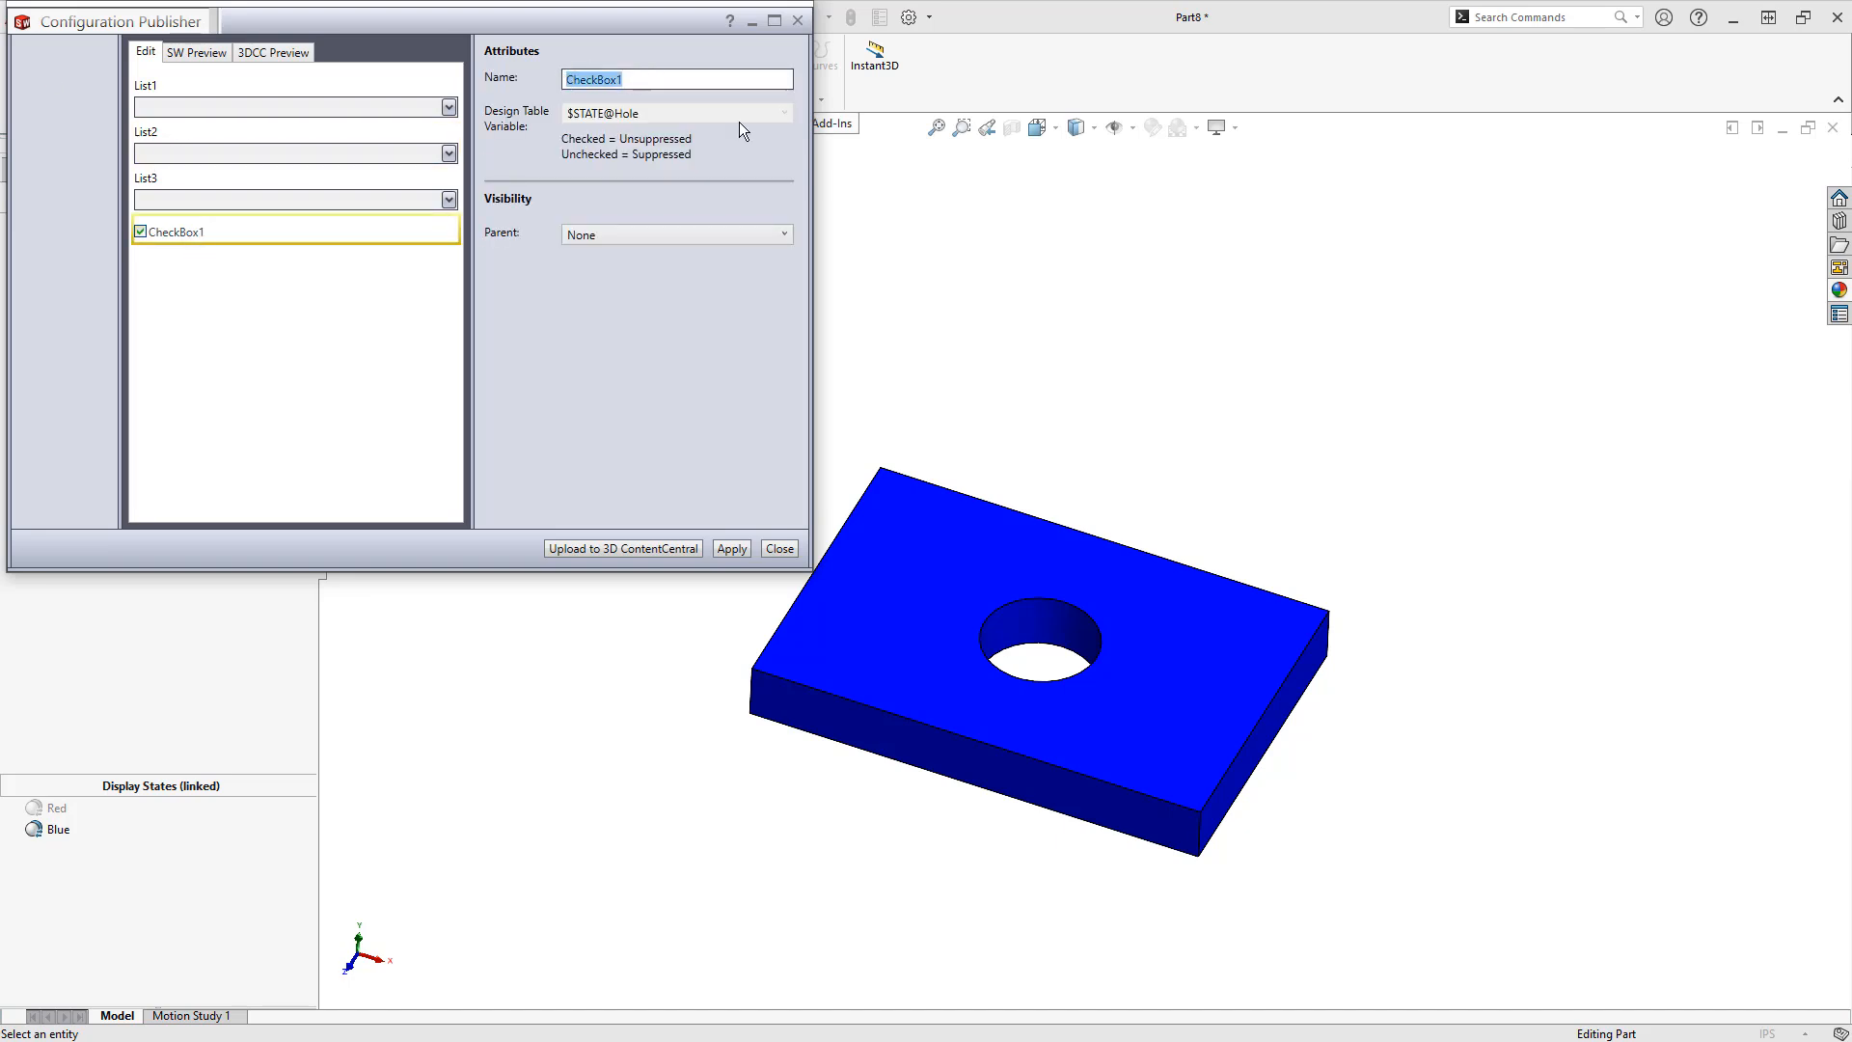
{"action": "type", "text": "Hole State"}
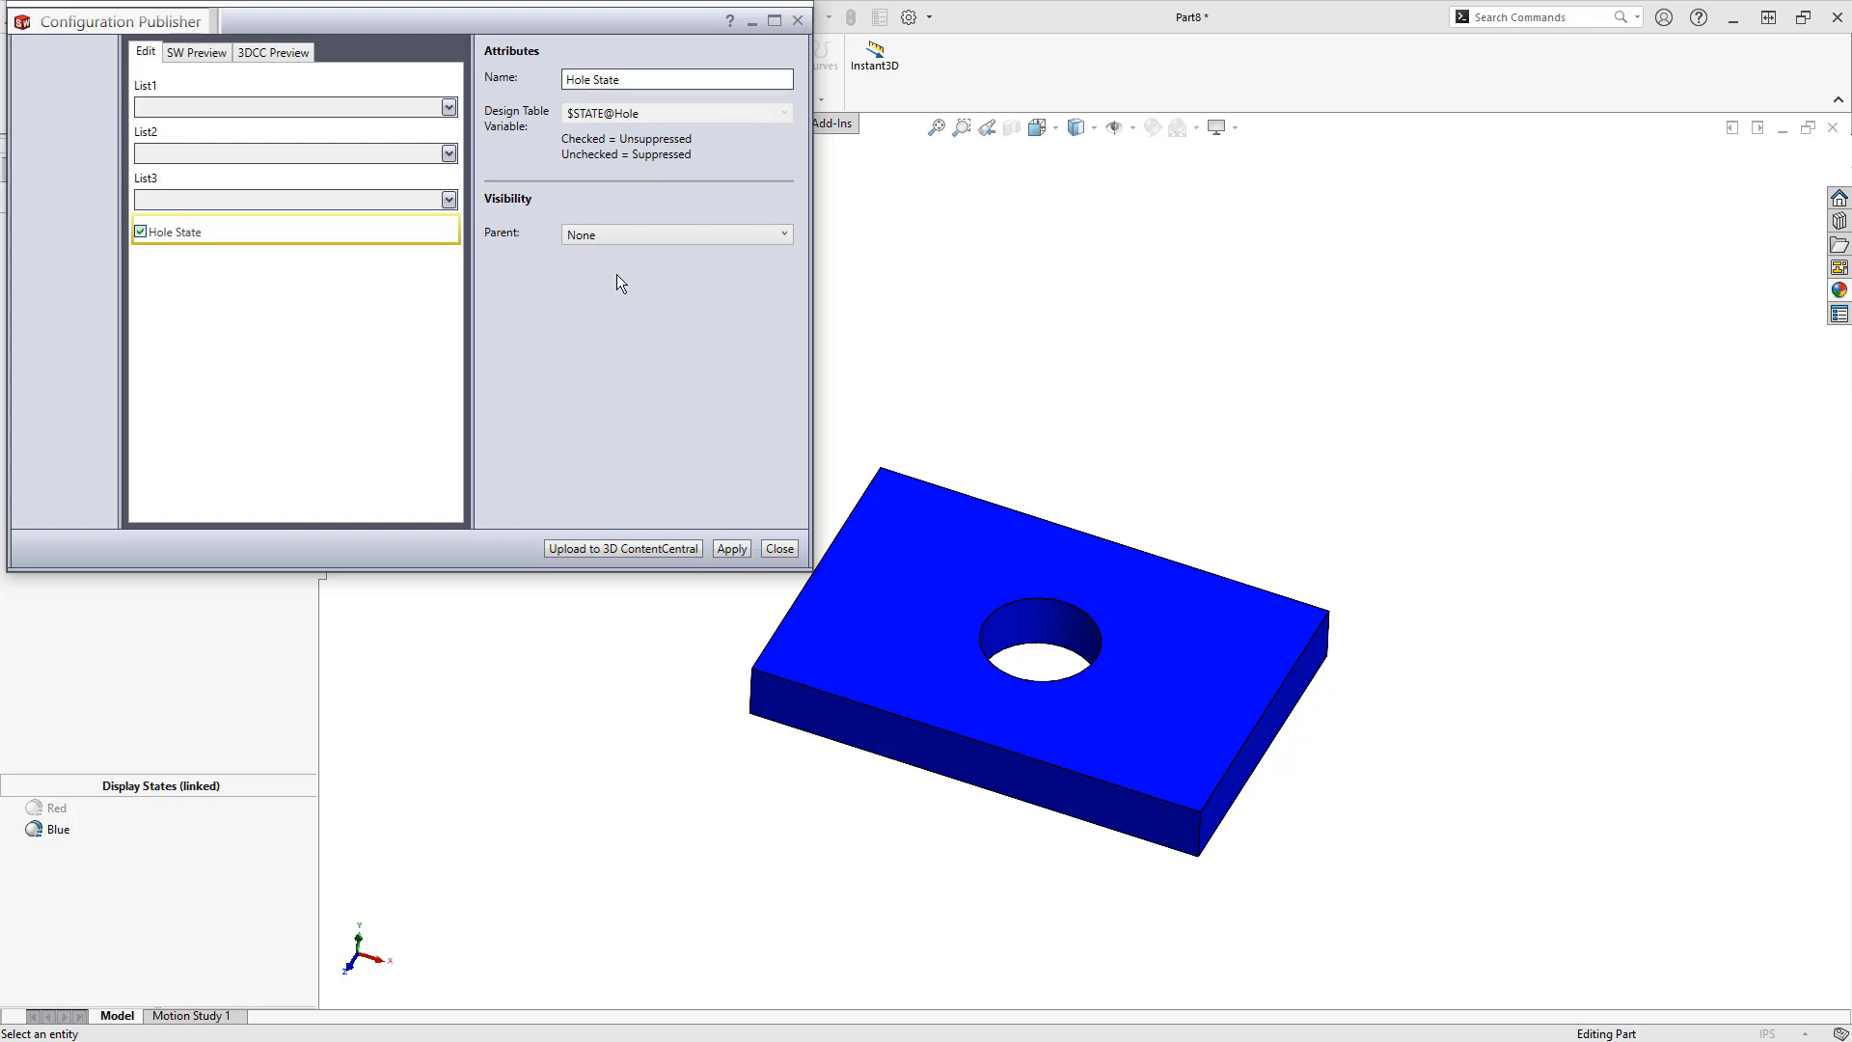
Preview the form again, try toggling the Hole State checkbox, and close the Configuration Publisher
{"action": "left_click", "coordinate": [195, 52]}
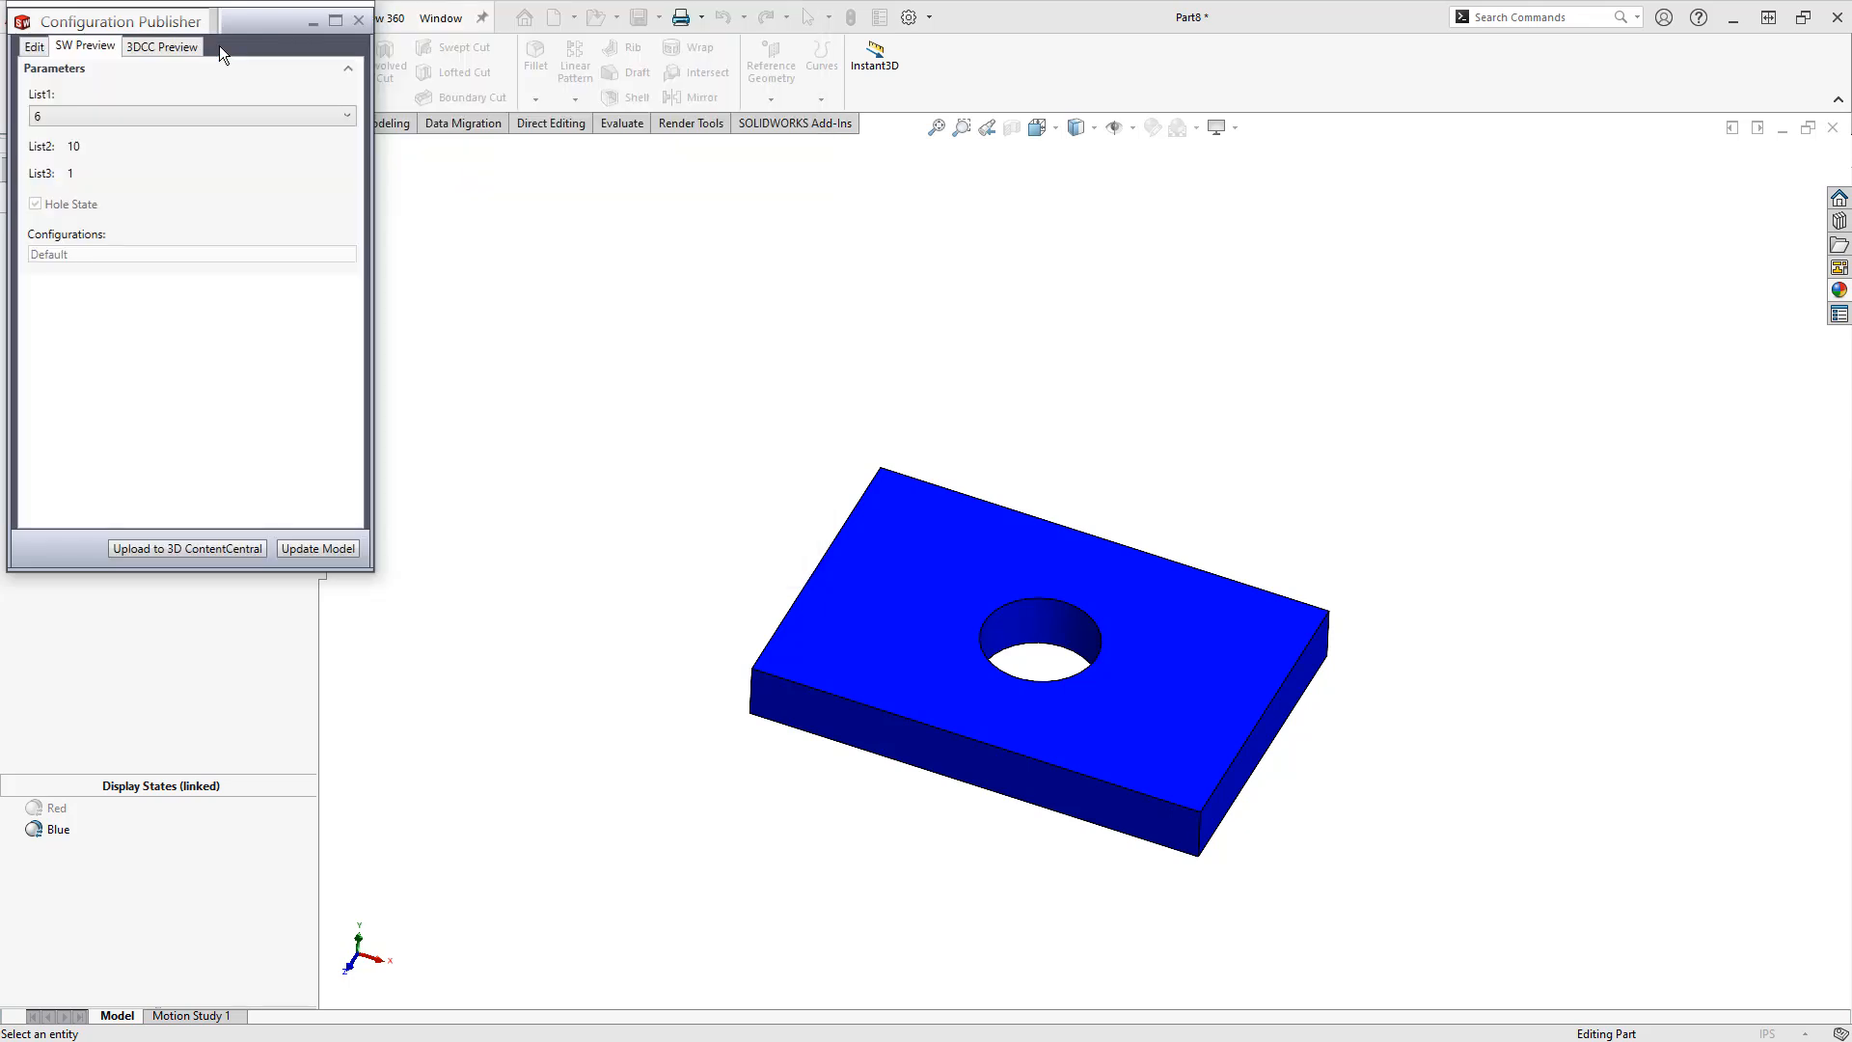
{"action": "left_click", "coordinate": [35, 205]}
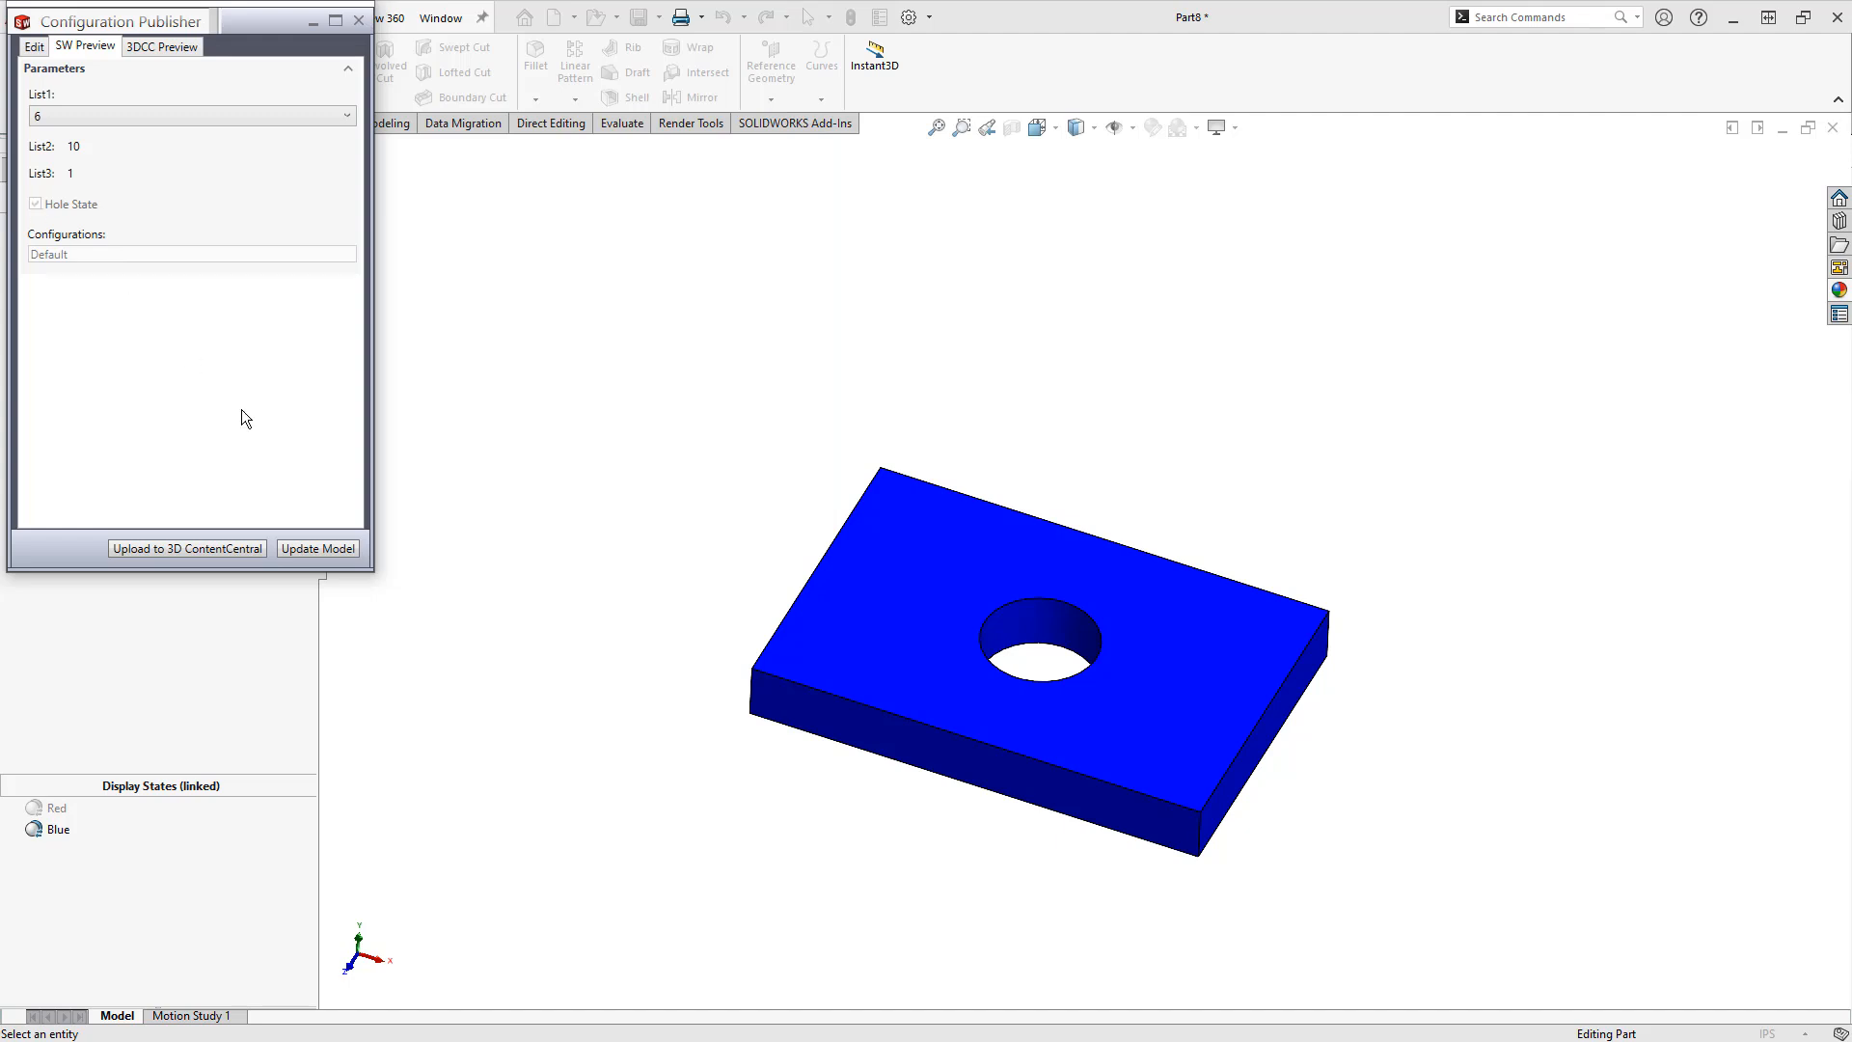
{"action": "left_click", "coordinate": [358, 21]}
{"action": "left_click", "coordinate": [211, 333]}
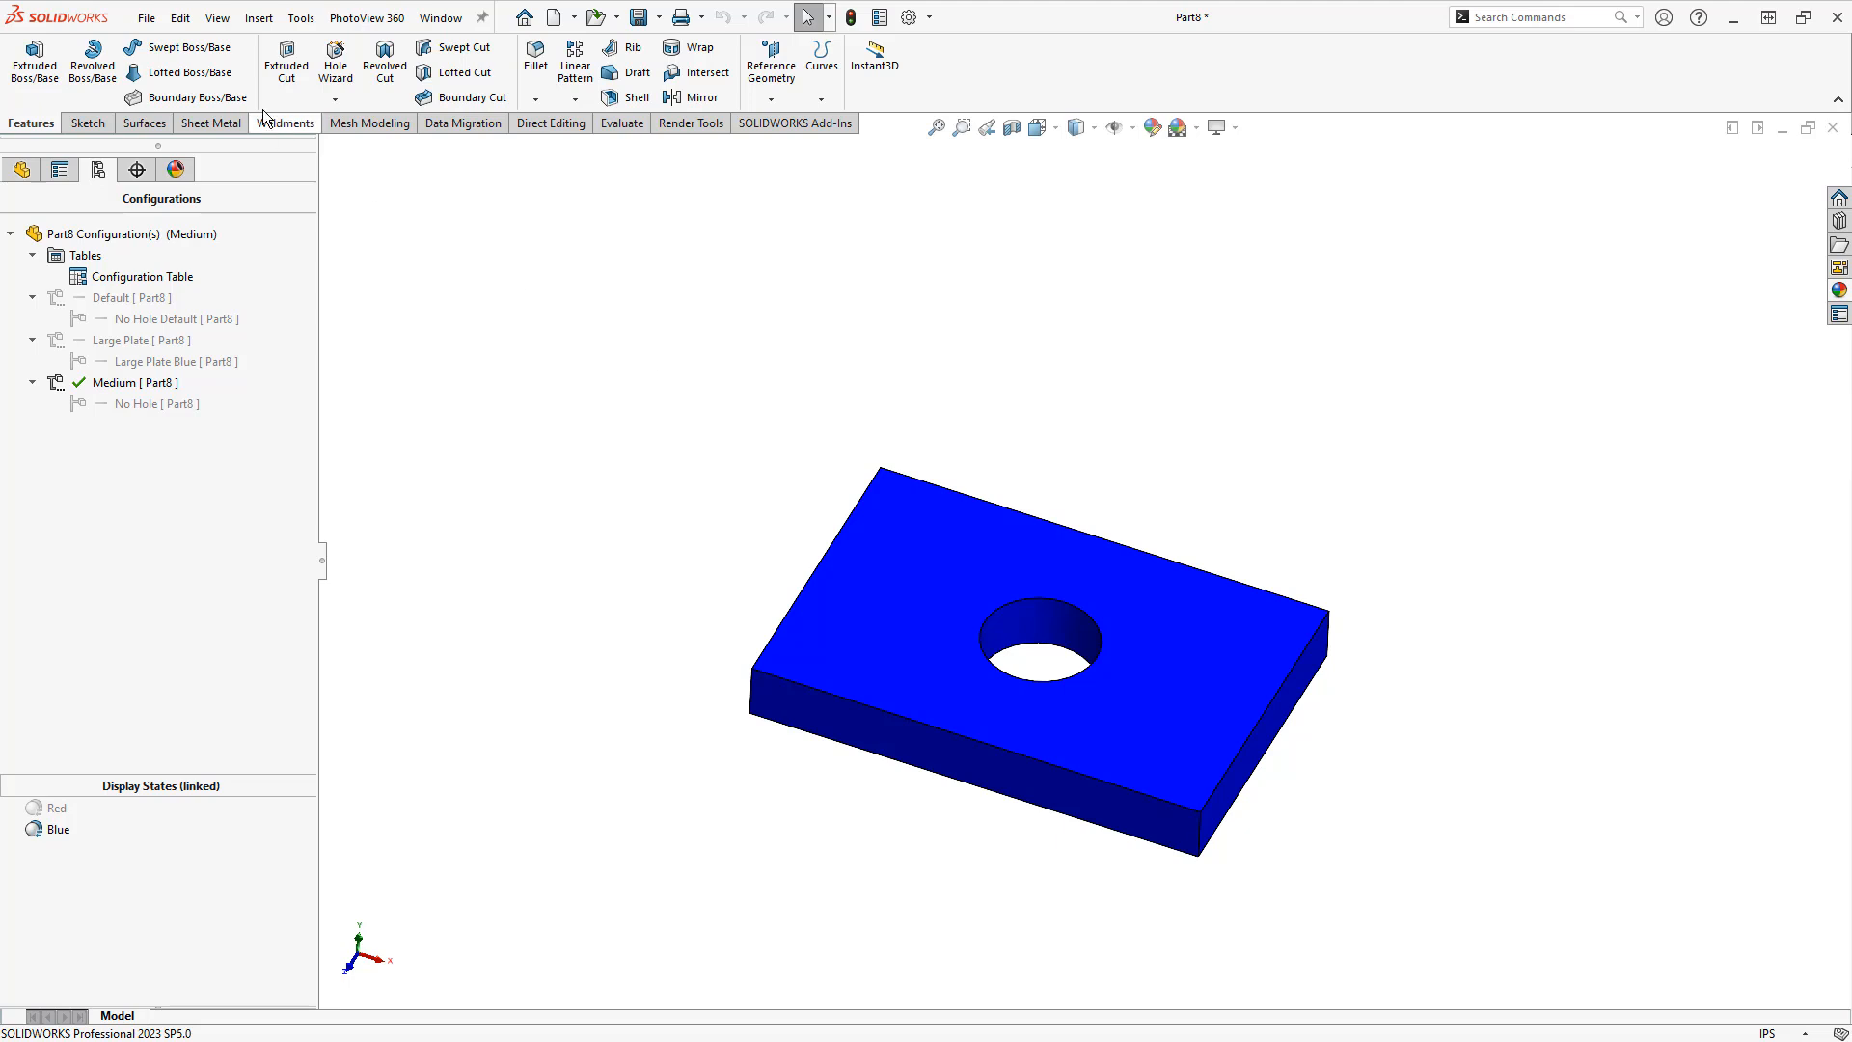
Insert an Excel design table with the Auto-create source and enlarge its worksheet to show all columns
{"action": "left_click", "coordinate": [259, 17]}
{"action": "mouse_move", "coordinate": [309, 746]}
{"action": "left_click", "coordinate": [492, 769]}
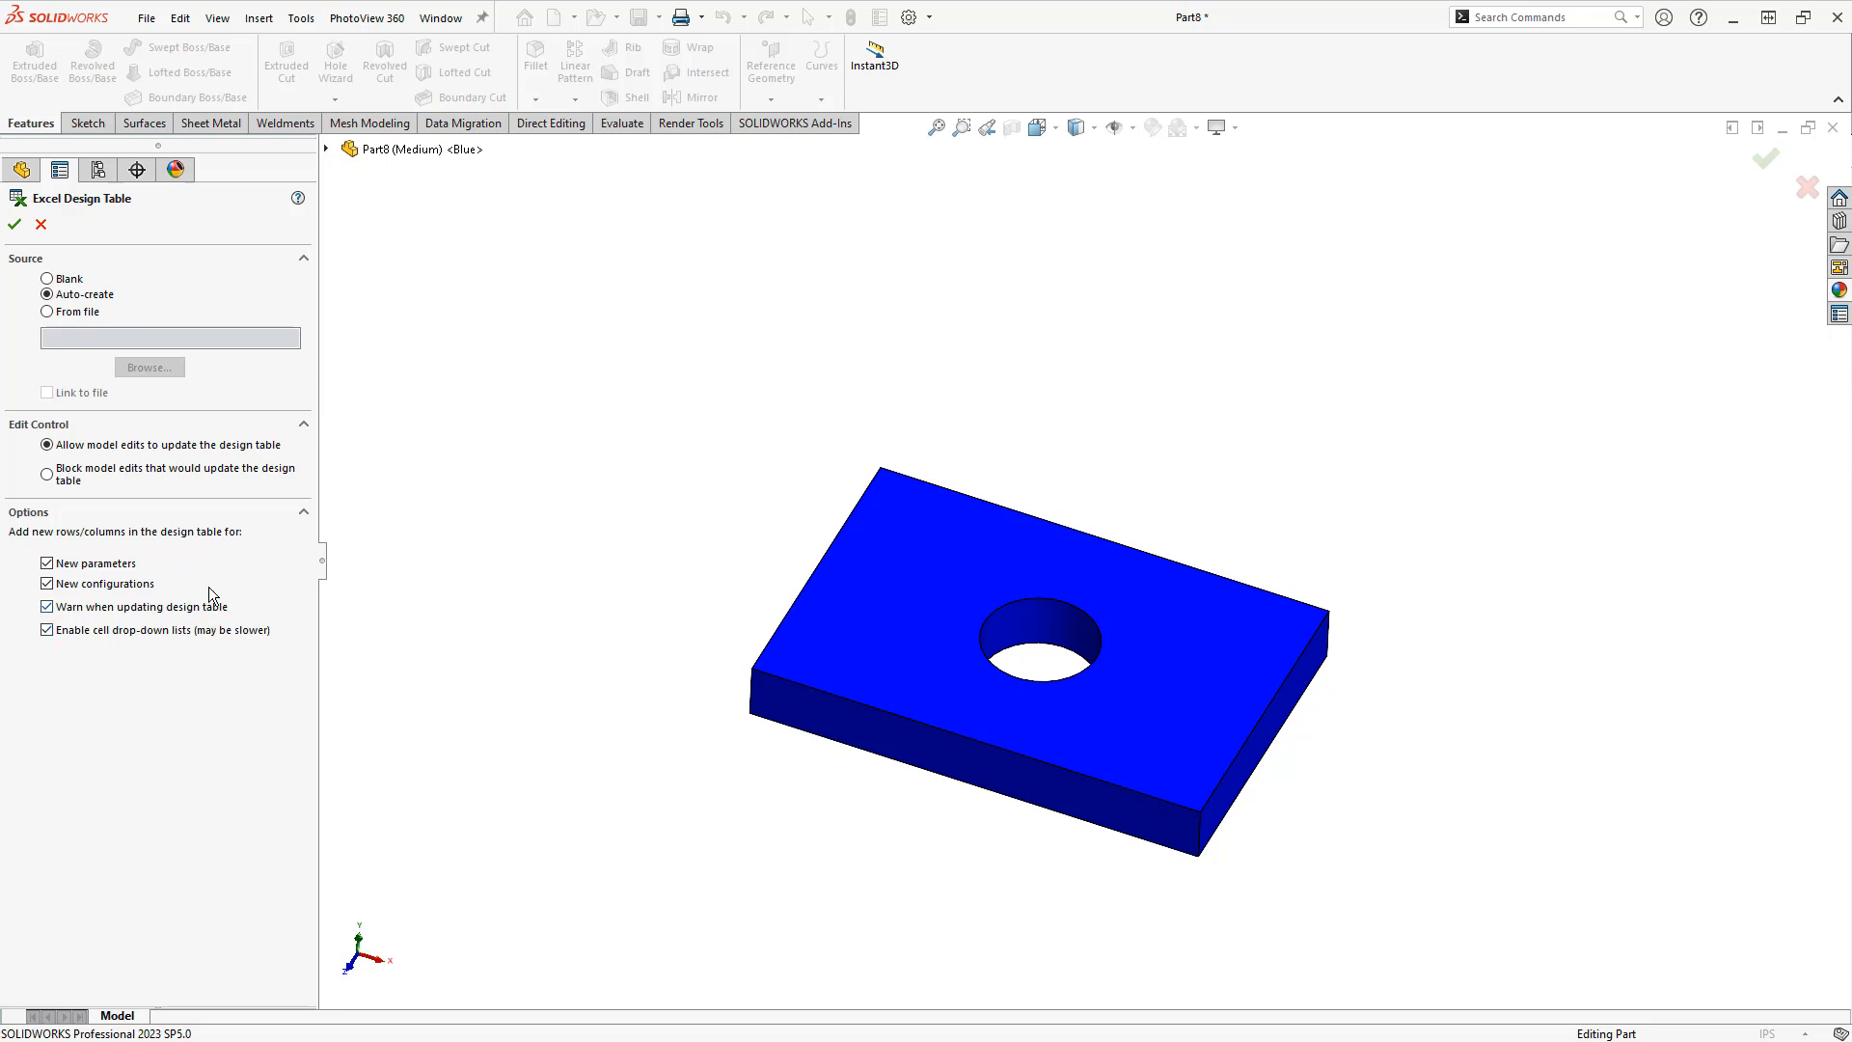
{"action": "left_click", "coordinate": [14, 225]}
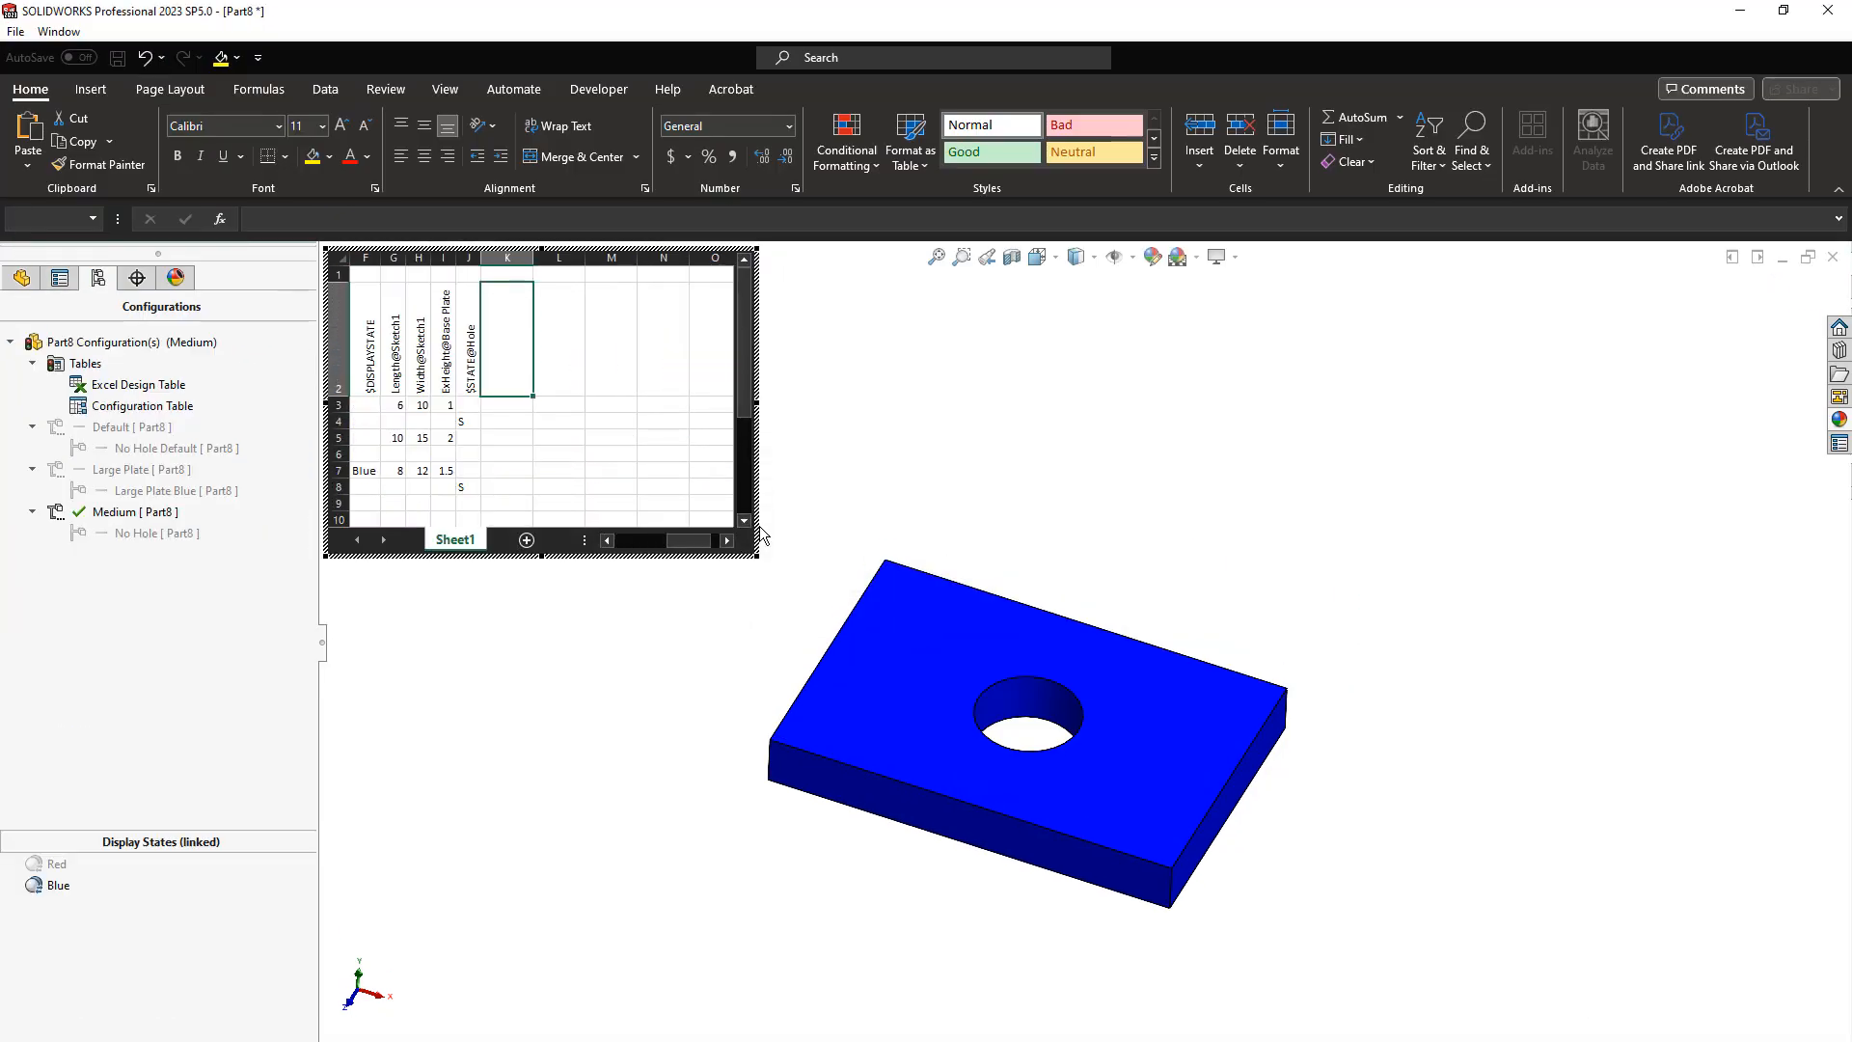
{"action": "left_click_drag", "start_coordinate": [759, 557], "coordinate": [1337, 573]}
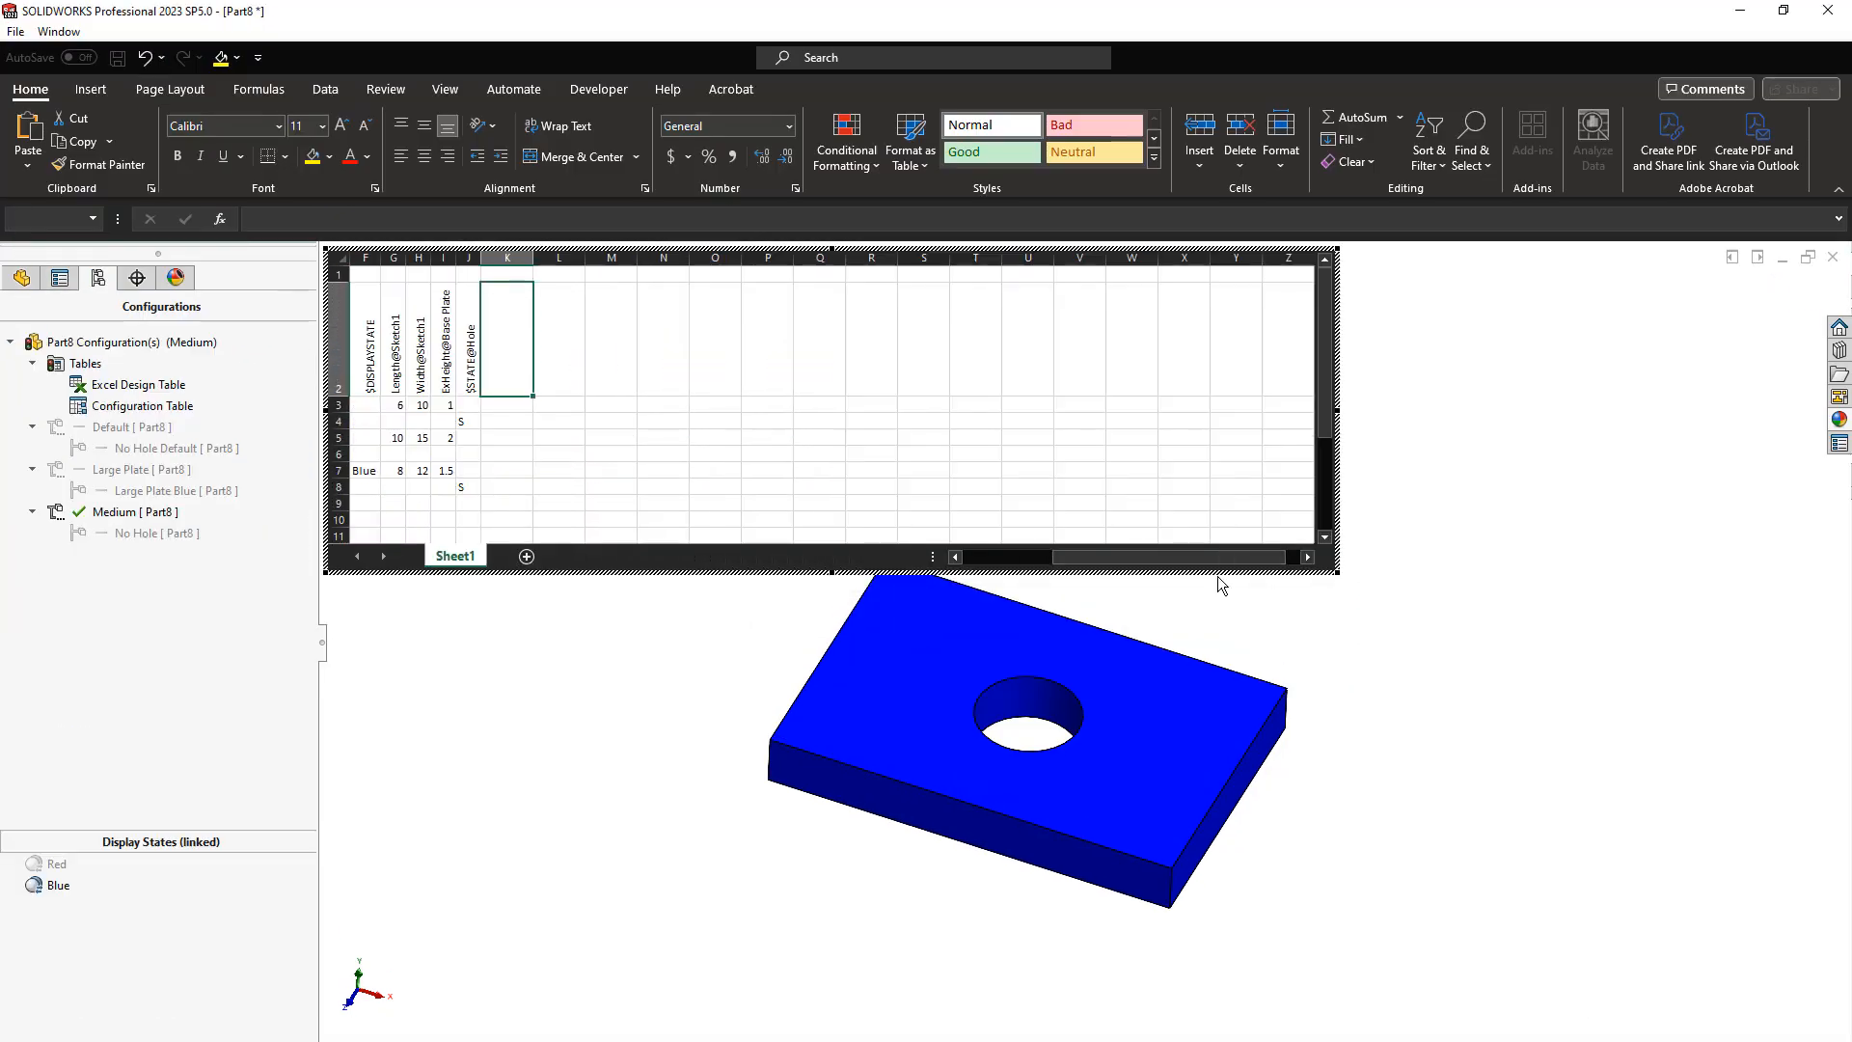
{"action": "left_click_drag", "start_coordinate": [1185, 557], "coordinate": [968, 573]}
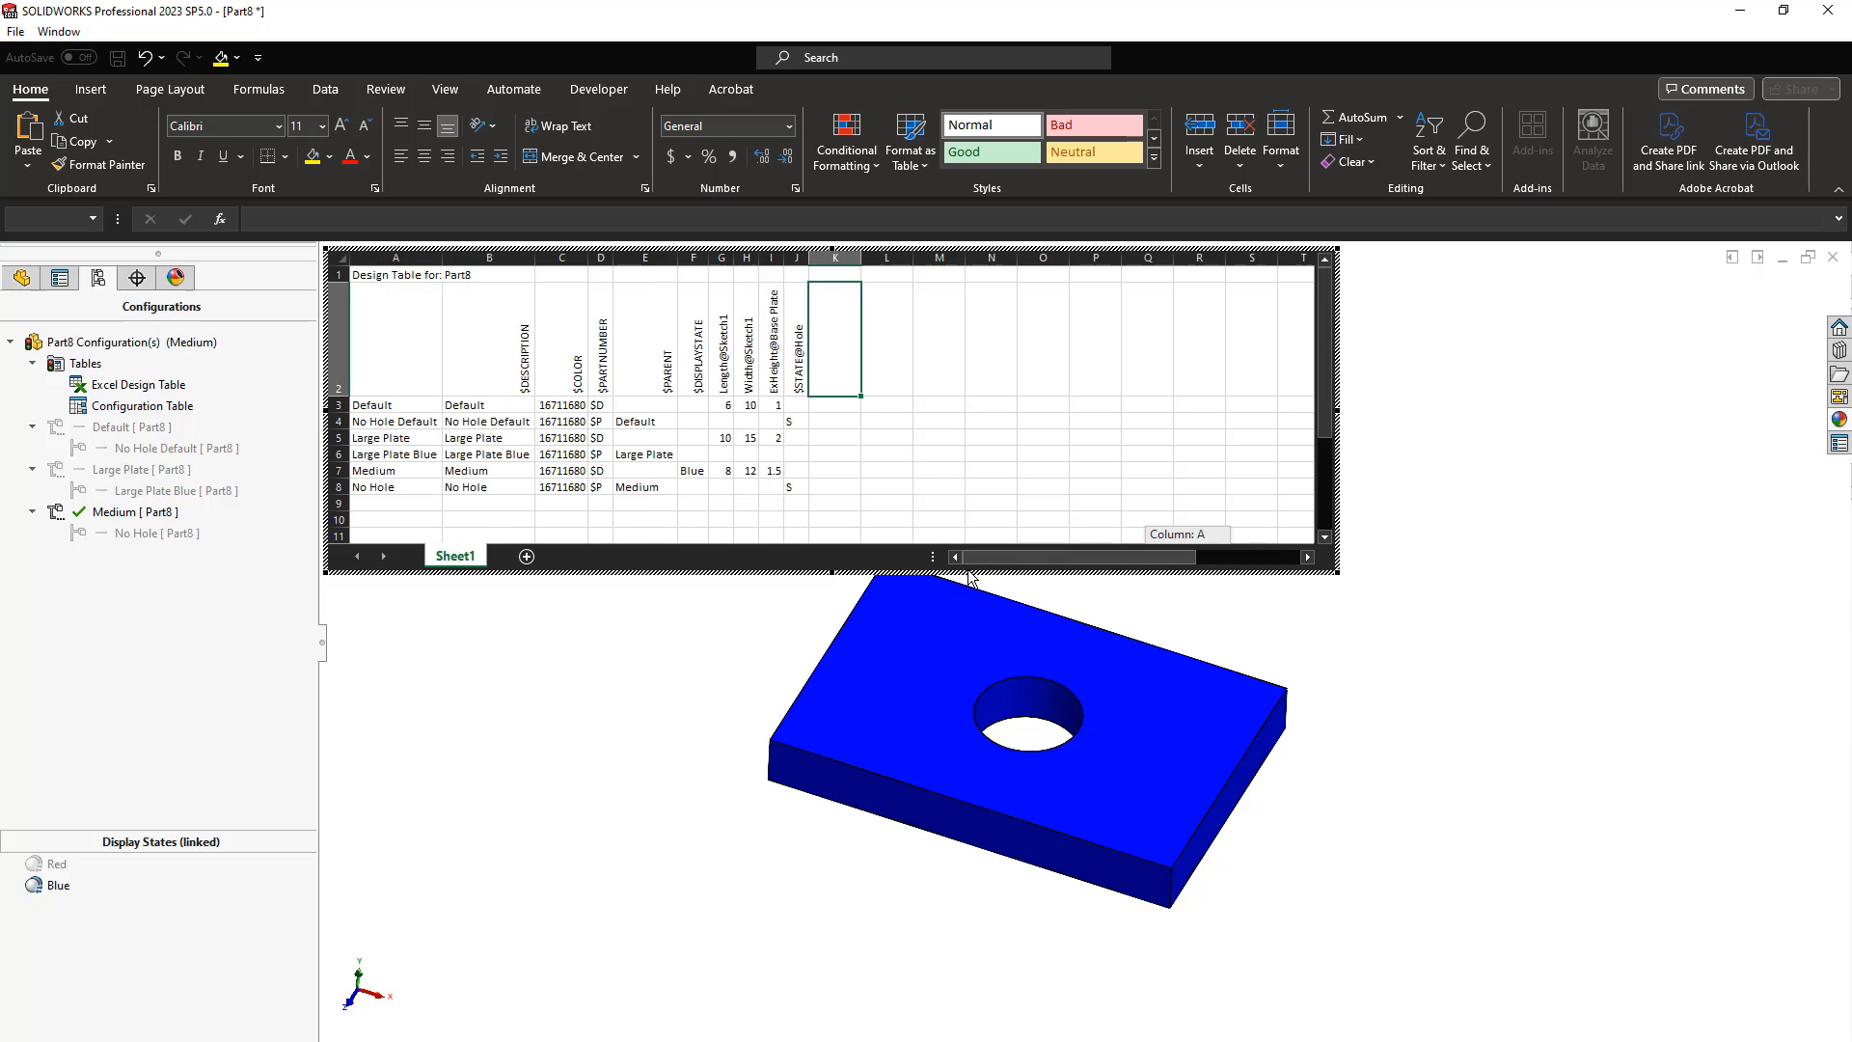
Set the $DISPLAYSTATE of Large Plate Blue to Display State-6 in the design table
{"action": "left_click", "coordinate": [706, 466]}
{"action": "left_click", "coordinate": [703, 453]}
{"action": "left_click", "coordinate": [720, 457]}
{"action": "left_click", "coordinate": [724, 471]}
Check the available $DISPLAYSTATE options for the Large Plate, No Hole Default, Default and No Hole rows
{"action": "left_click", "coordinate": [705, 438]}
{"action": "left_click", "coordinate": [719, 439]}
{"action": "left_click", "coordinate": [703, 419]}
{"action": "left_click", "coordinate": [719, 422]}
{"action": "left_click", "coordinate": [719, 422]}
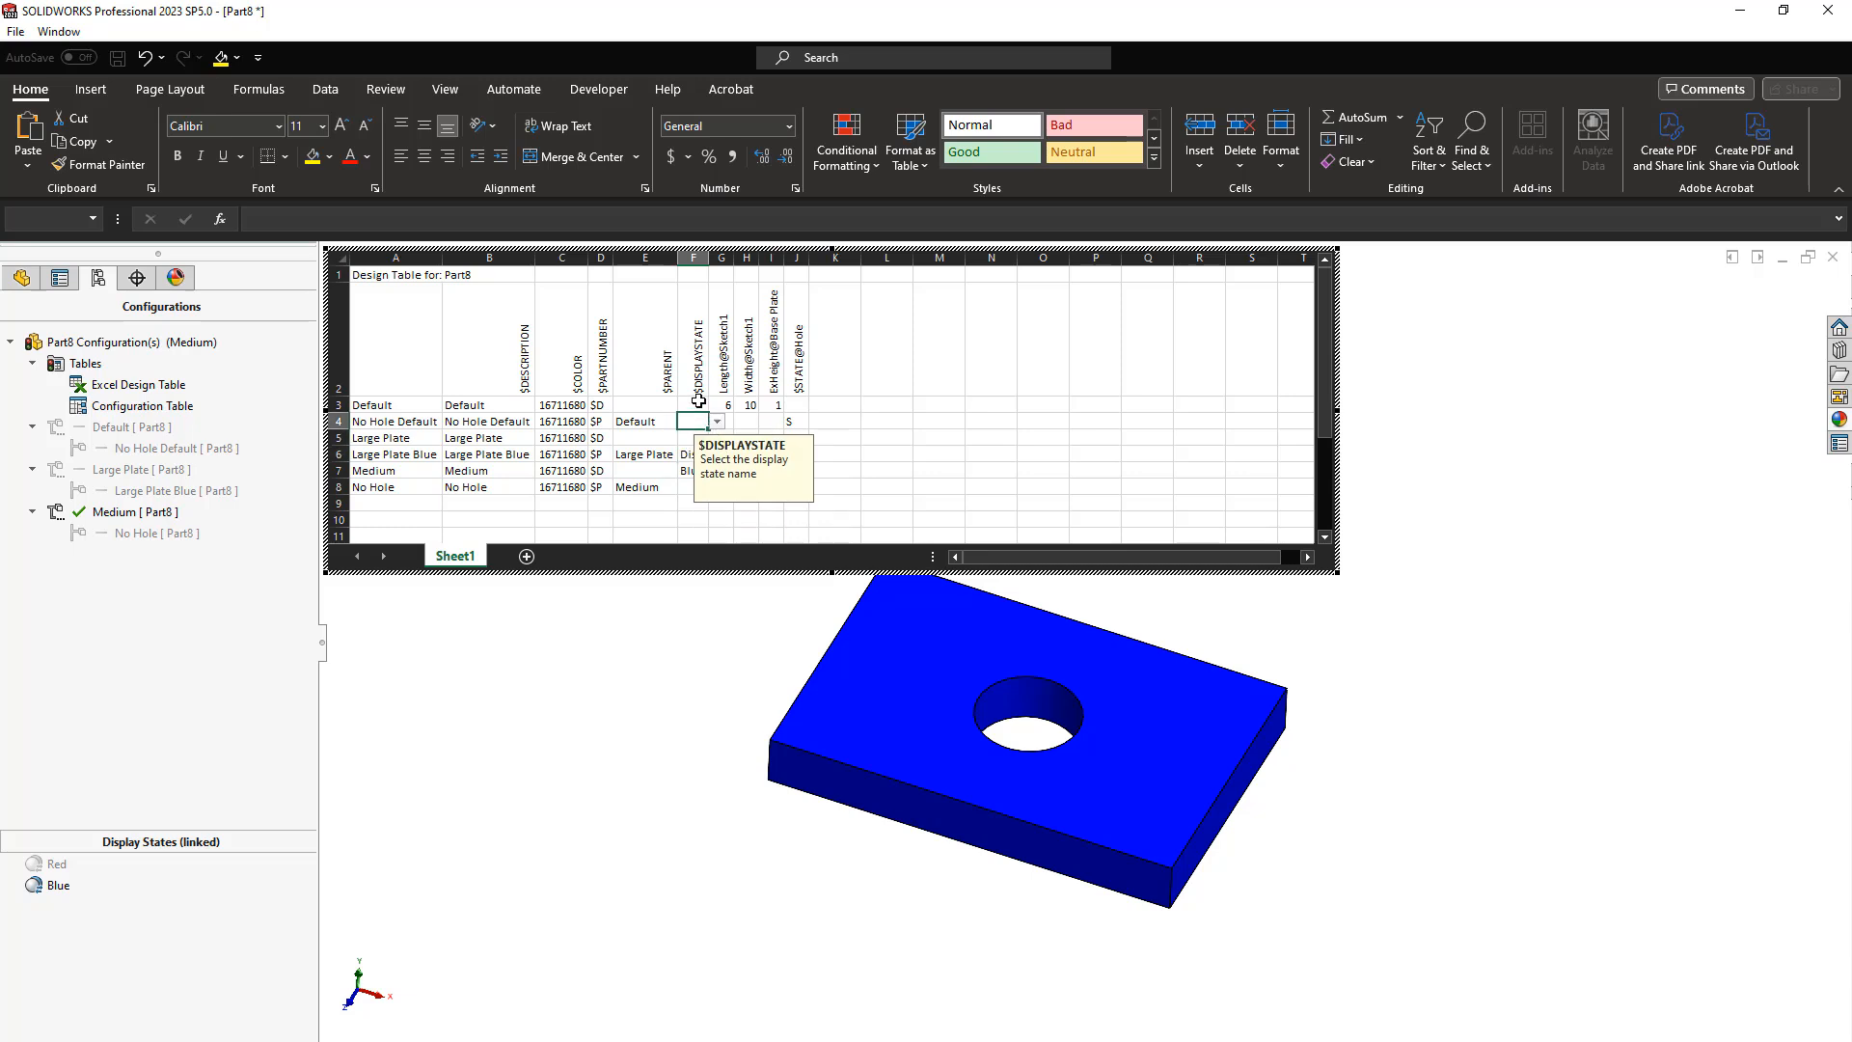
{"action": "left_click", "coordinate": [699, 404]}
{"action": "left_click", "coordinate": [718, 405]}
{"action": "left_click", "coordinate": [718, 405]}
{"action": "left_click", "coordinate": [697, 486]}
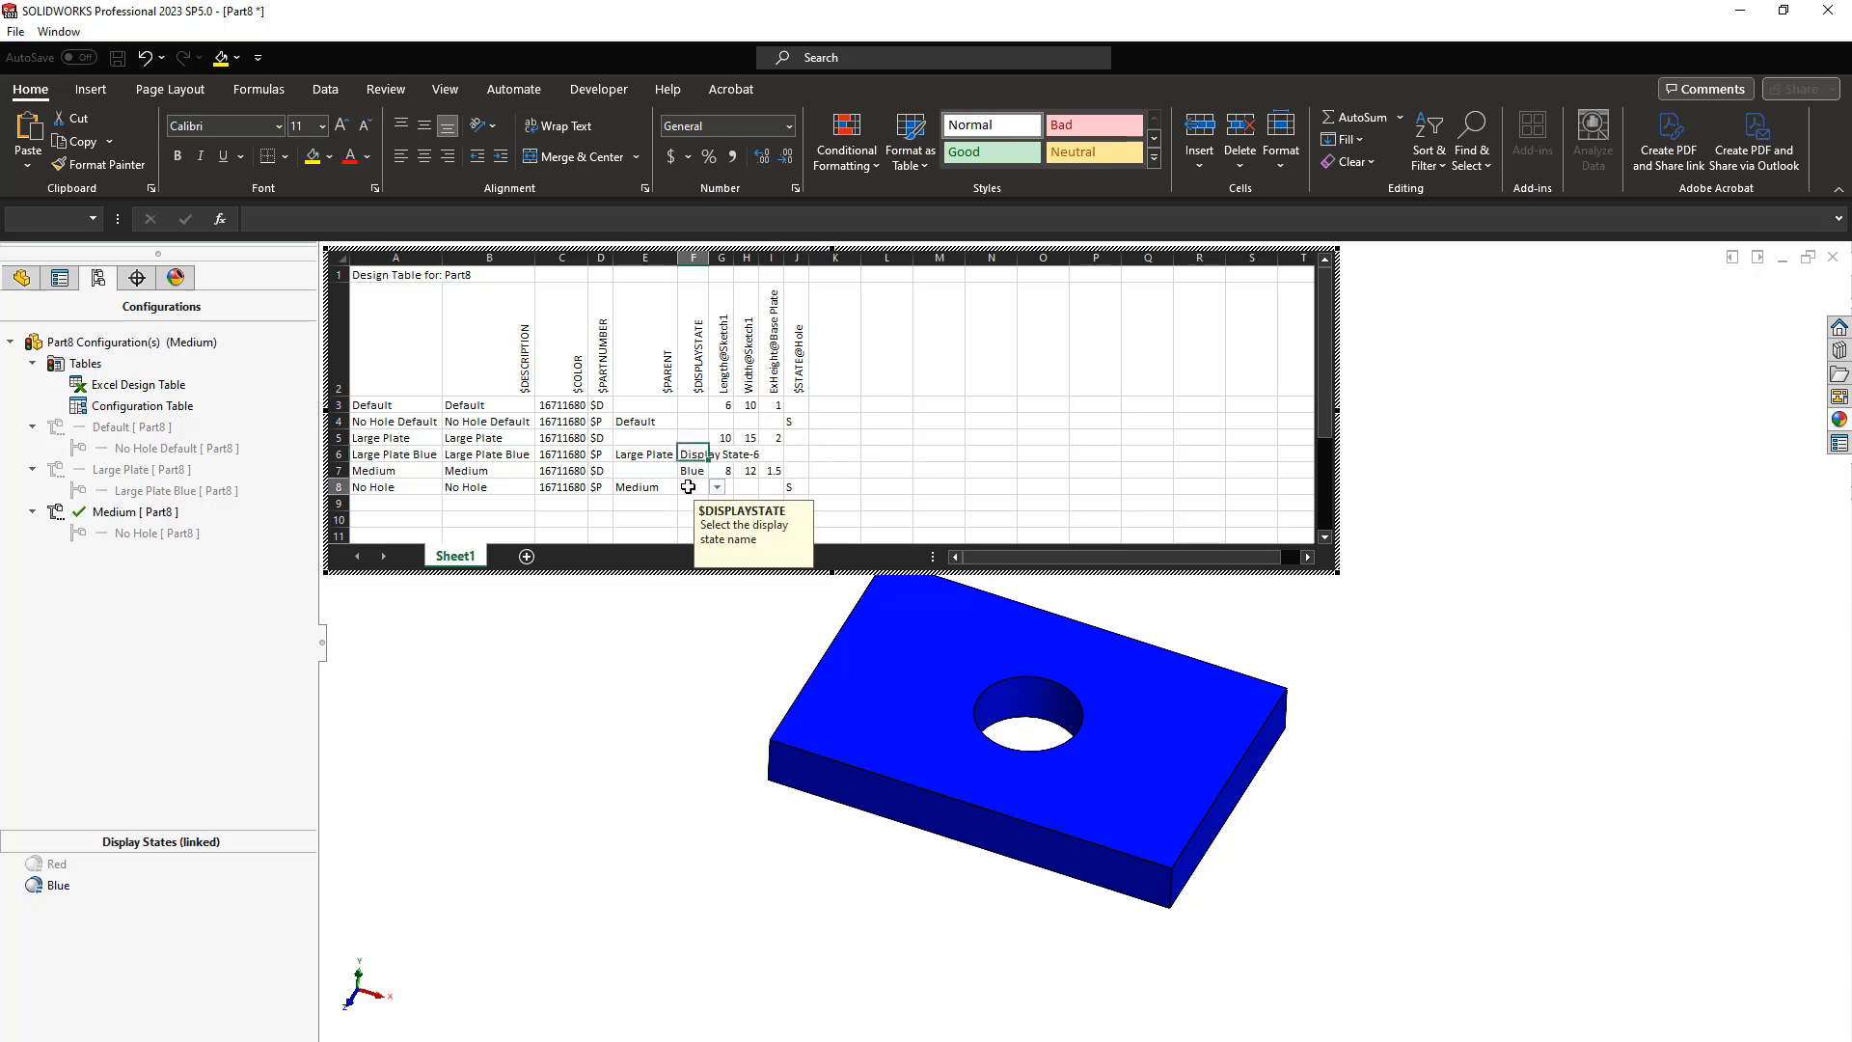
Set the Medium configuration's $DISPLAYSTATE to Red and close the design table to update the model
{"action": "left_click", "coordinate": [699, 472]}
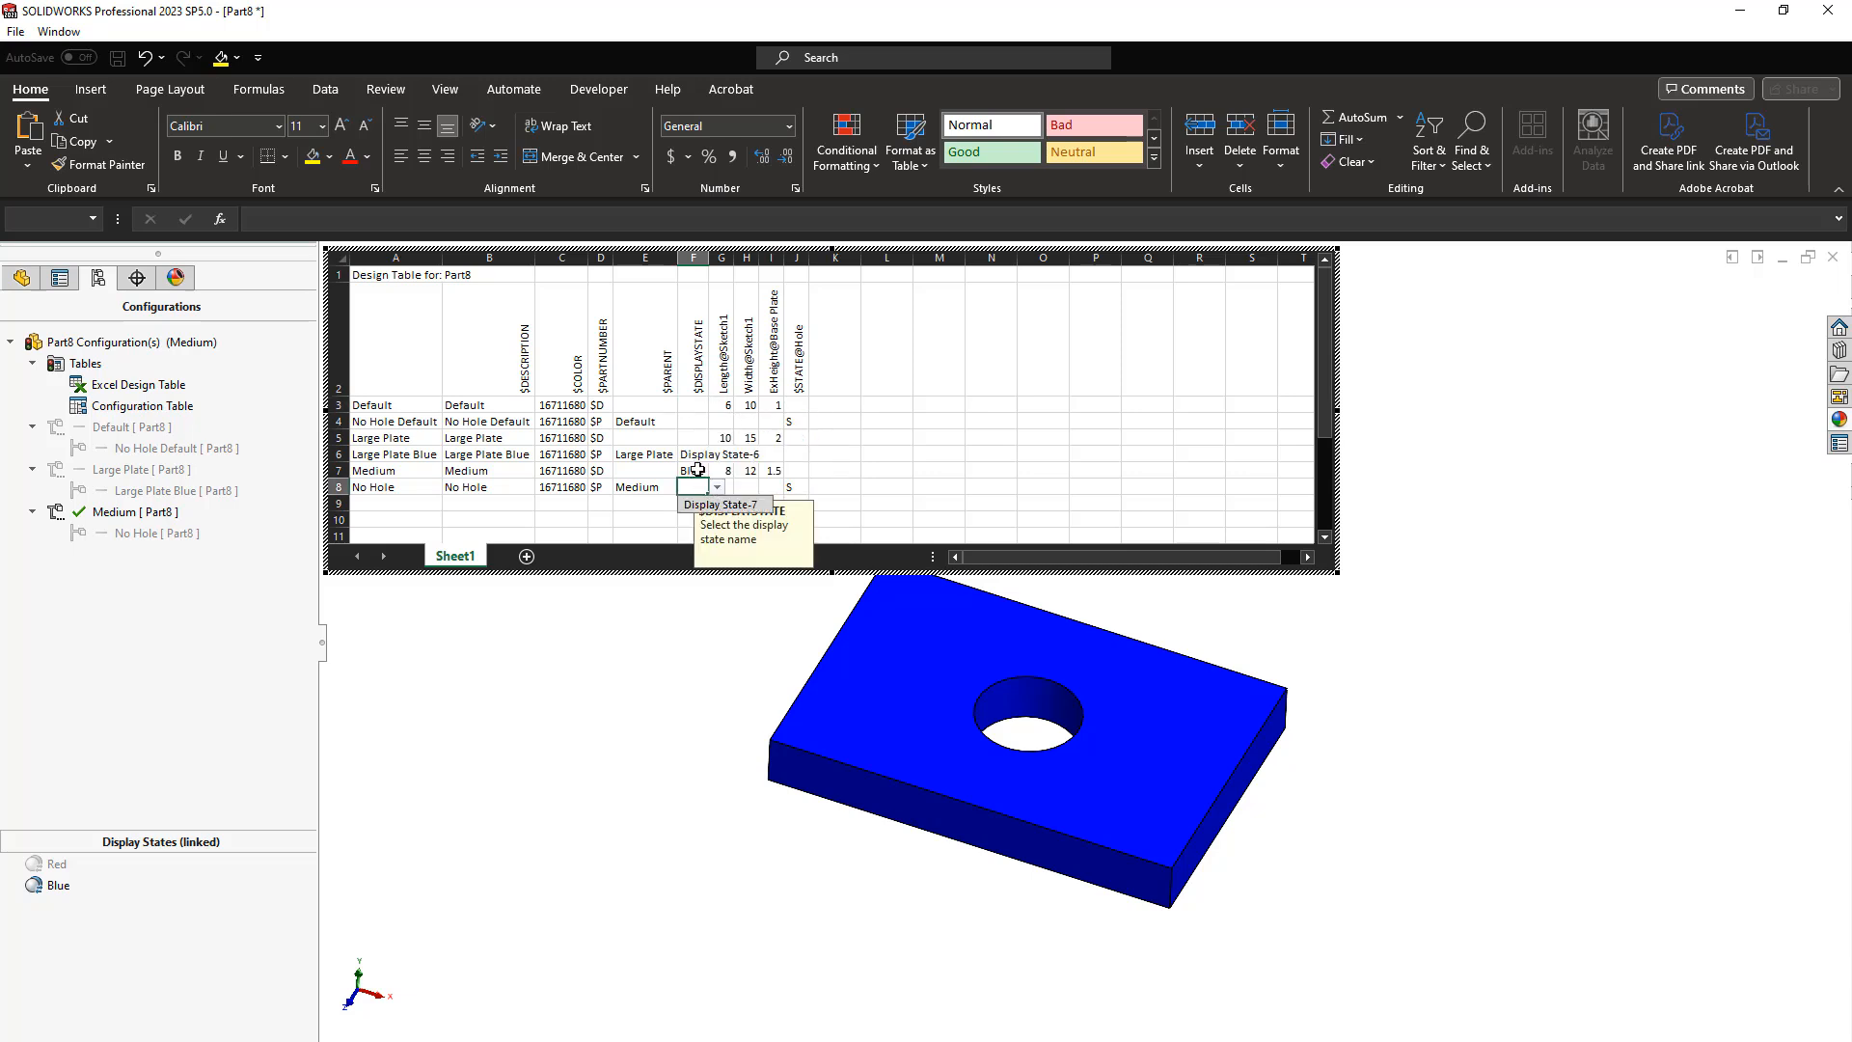
{"action": "left_click", "coordinate": [714, 471]}
{"action": "left_click", "coordinate": [695, 503]}
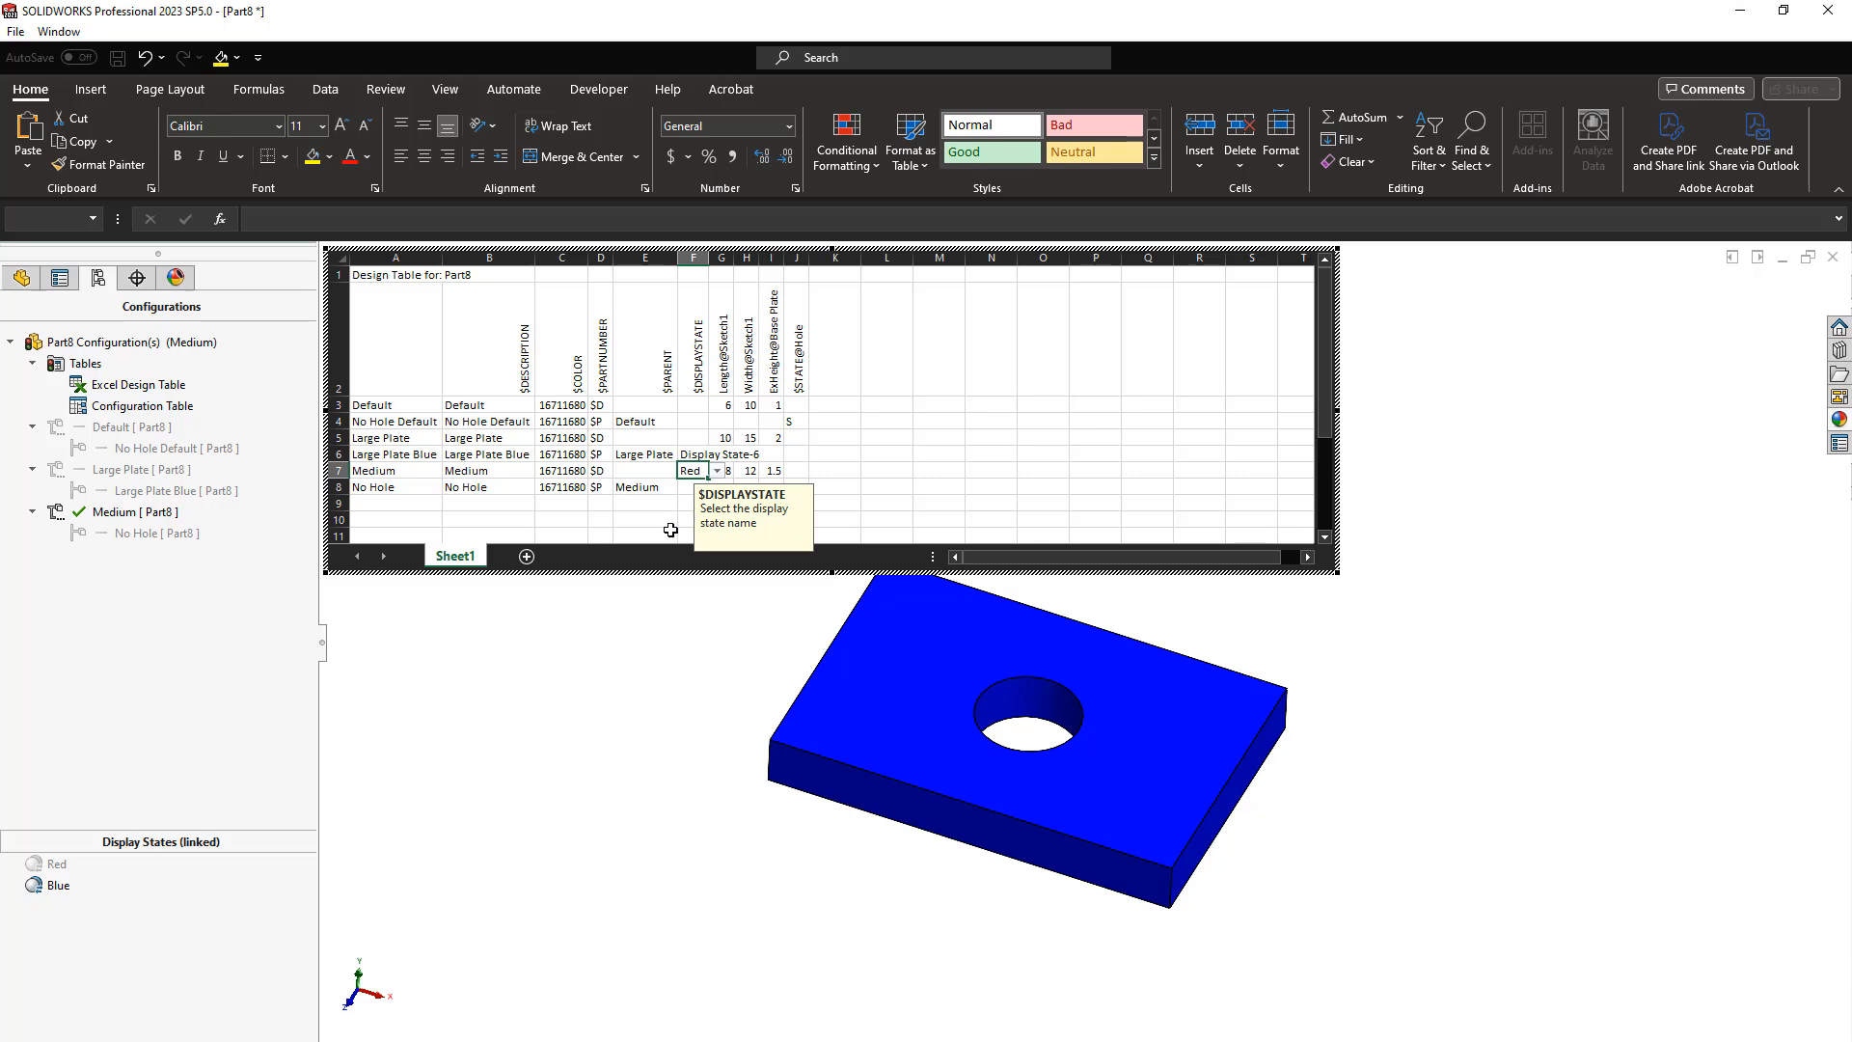
{"action": "left_click", "coordinate": [672, 533]}
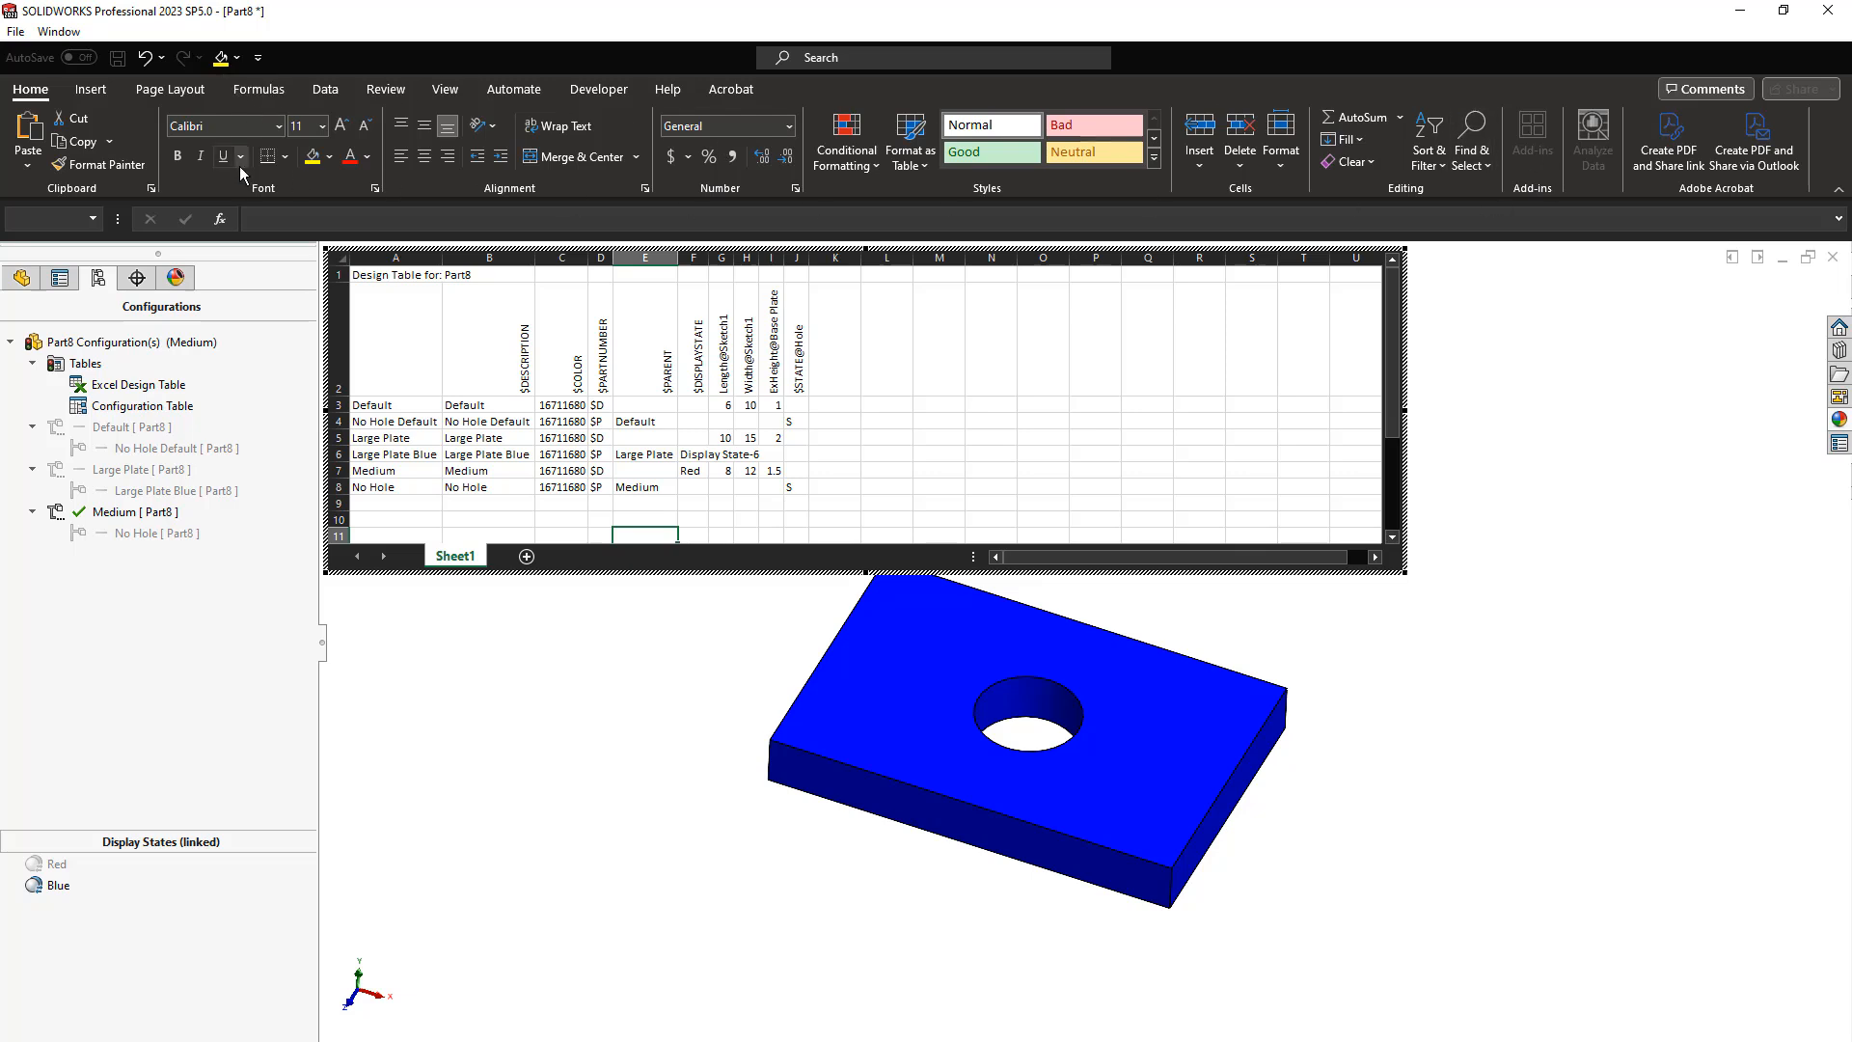
{"action": "left_click", "coordinate": [1392, 663]}
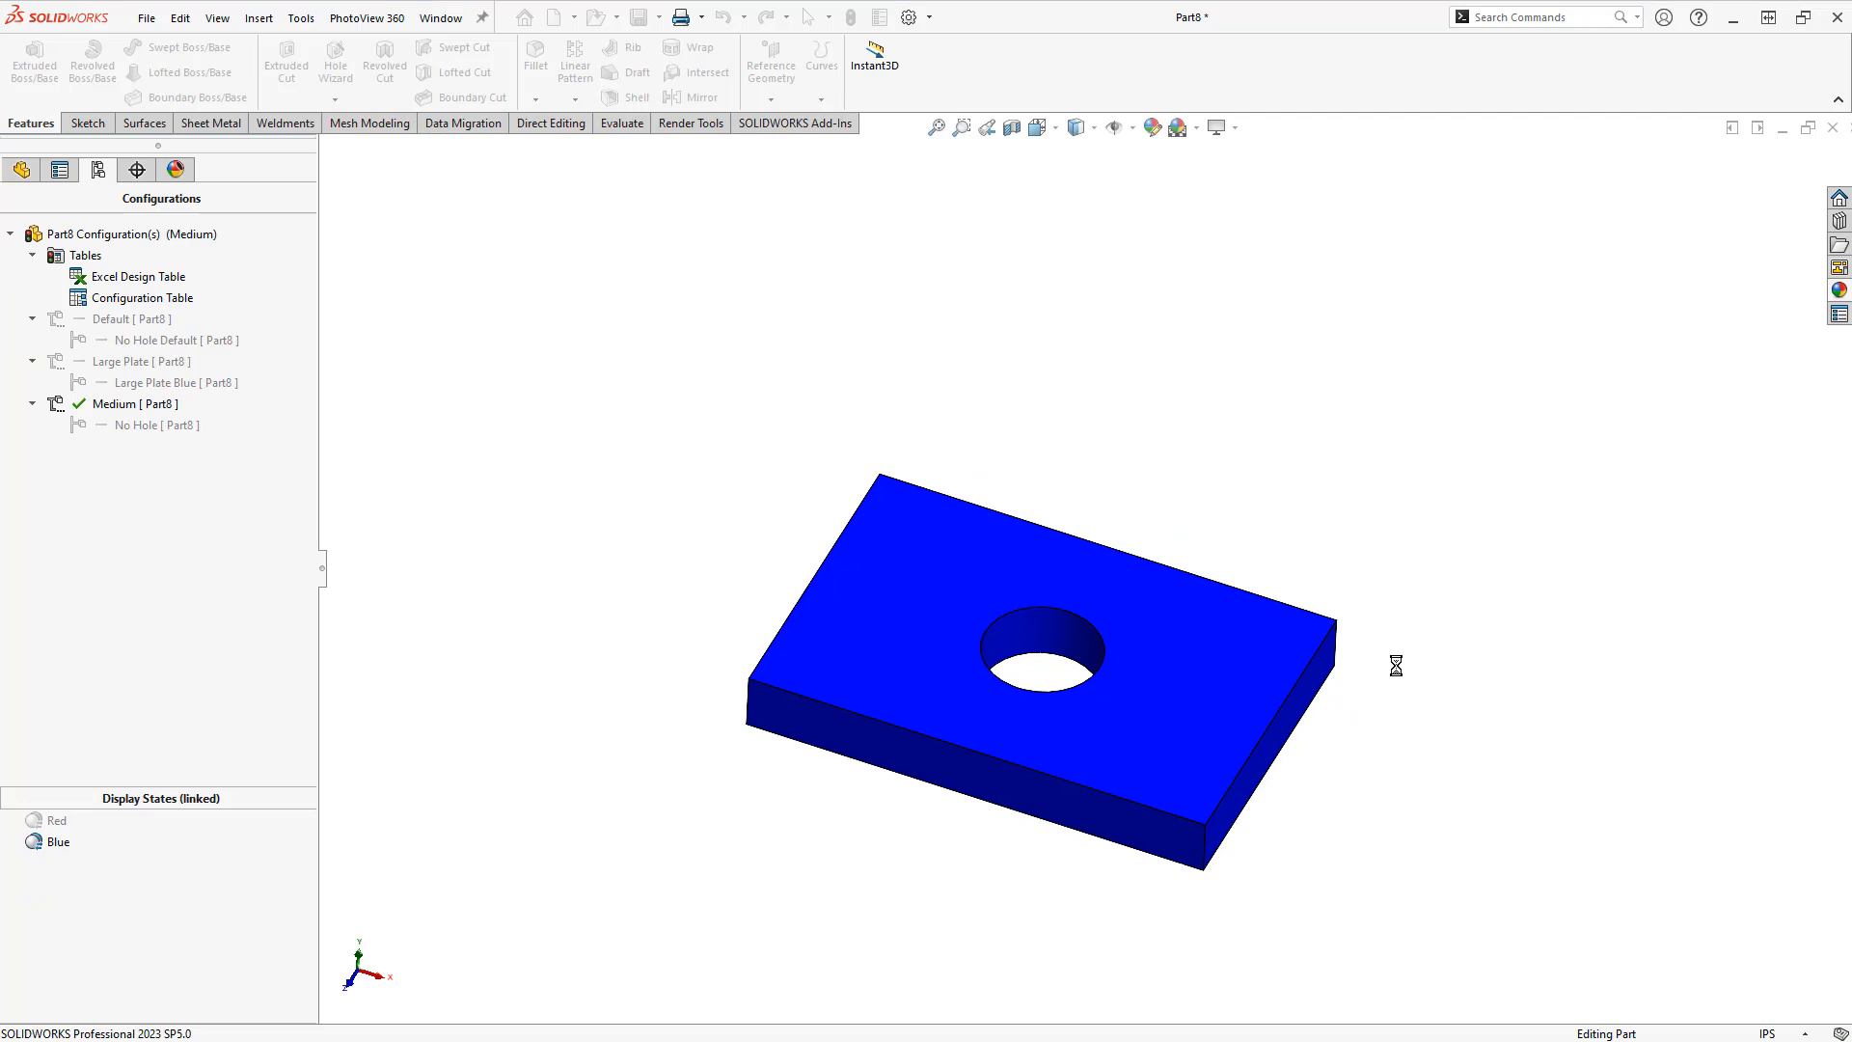
Open the Excel design table for editing in a new window and widen its $DISPLAYSTATE column
{"action": "right_click", "coordinate": [128, 279]}
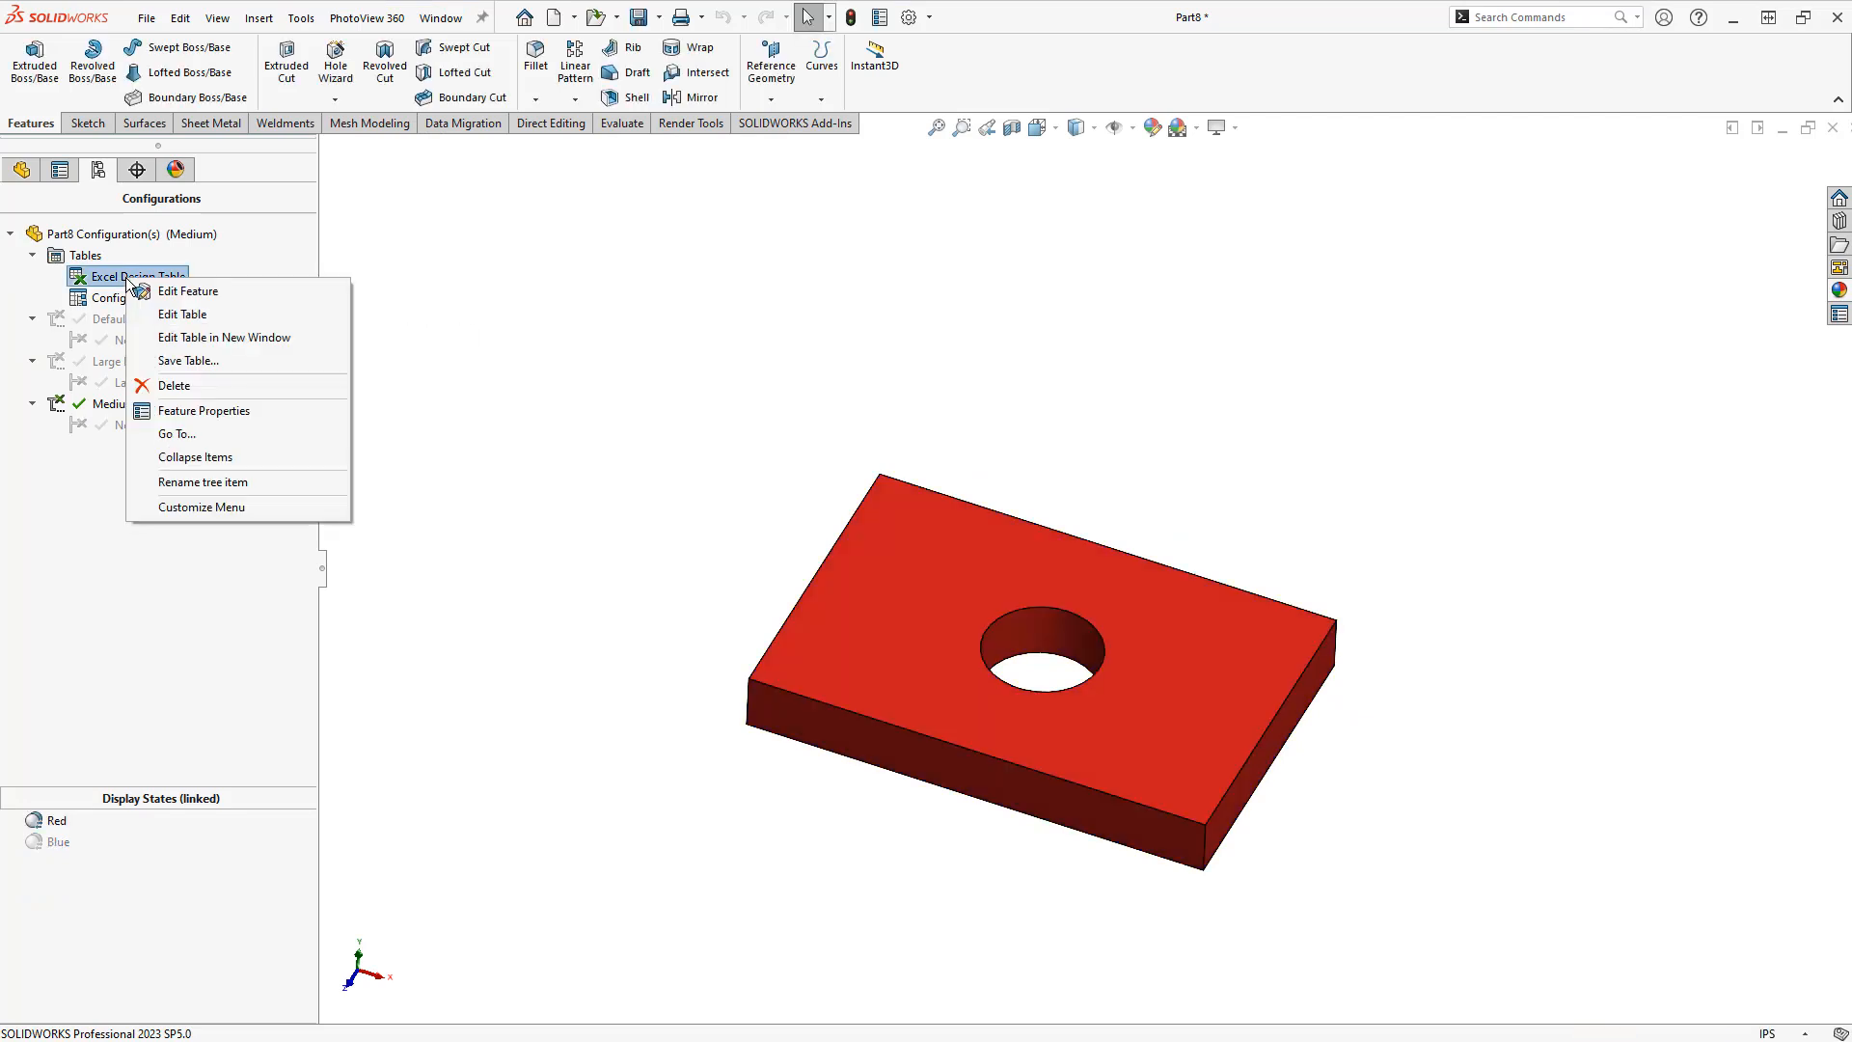
{"action": "left_click", "coordinate": [245, 338]}
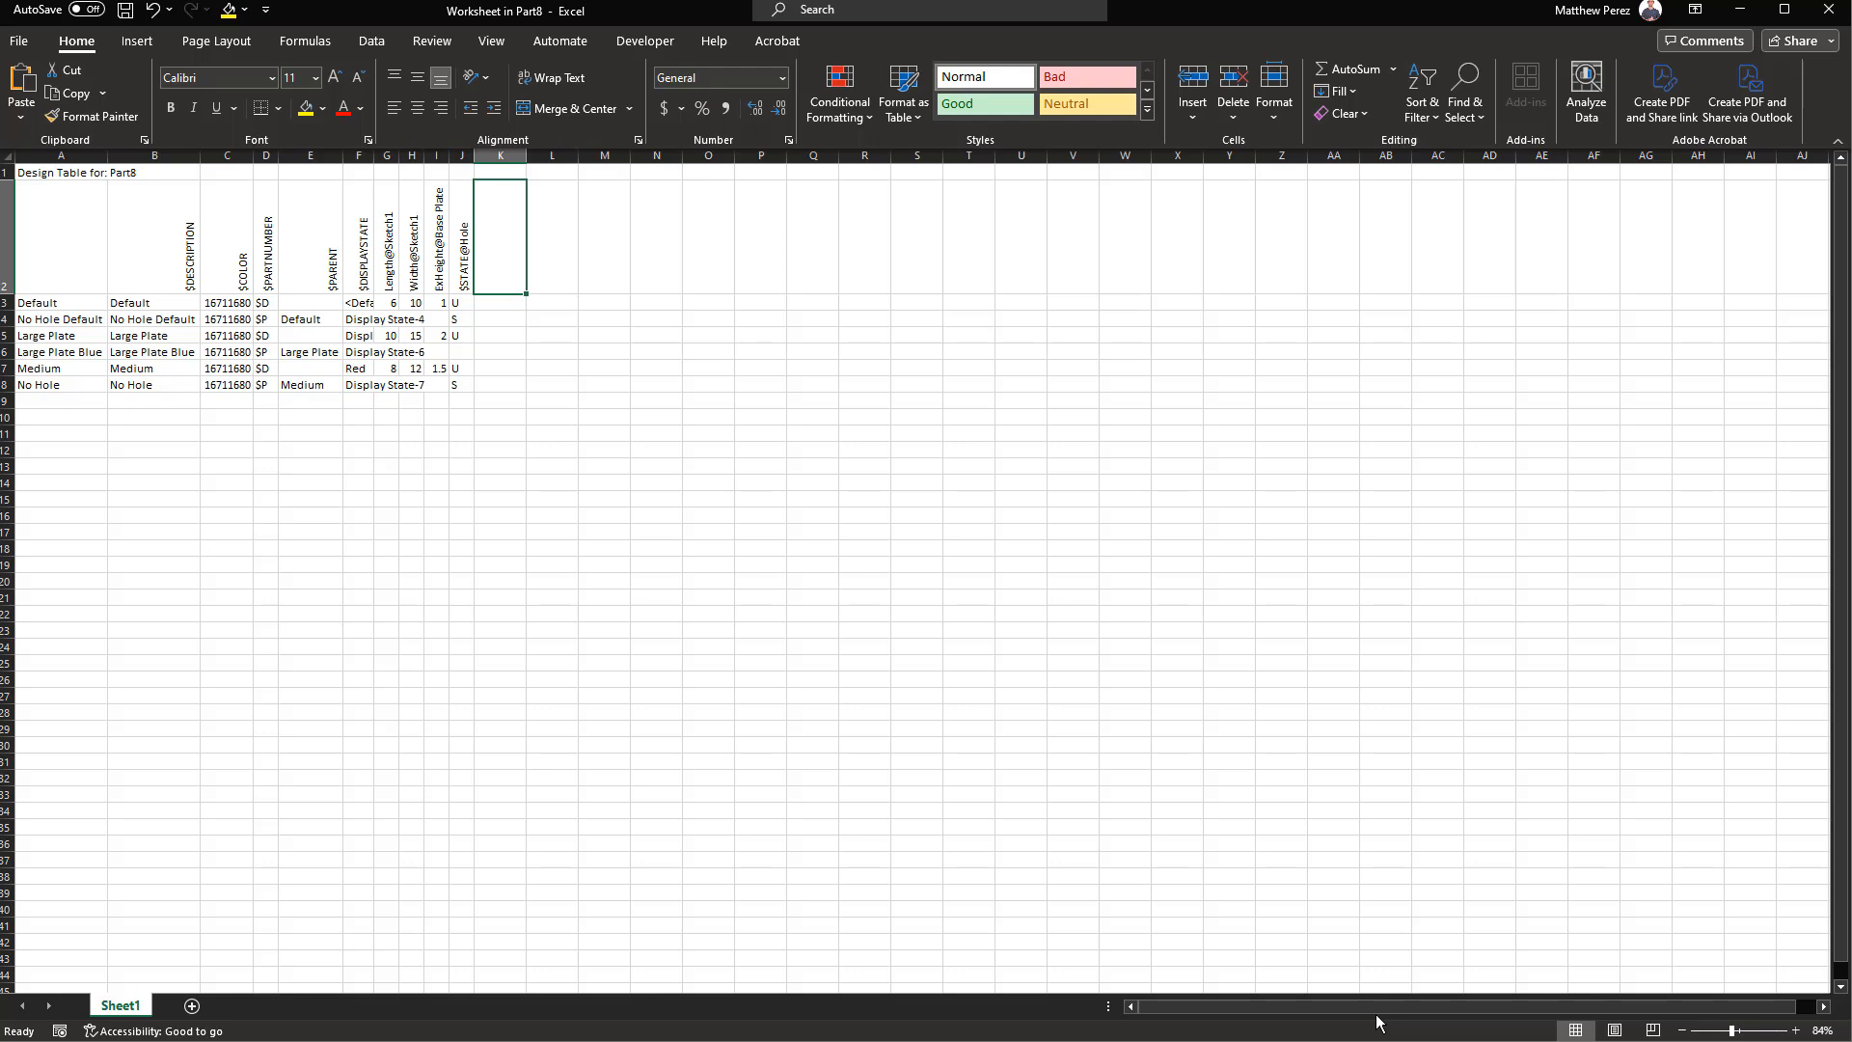
{"action": "left_click_drag", "start_coordinate": [376, 160], "coordinate": [440, 164]}
Add a configuration named Extra Large Plate in cell A9 of the design table
{"action": "left_click", "coordinate": [85, 399]}
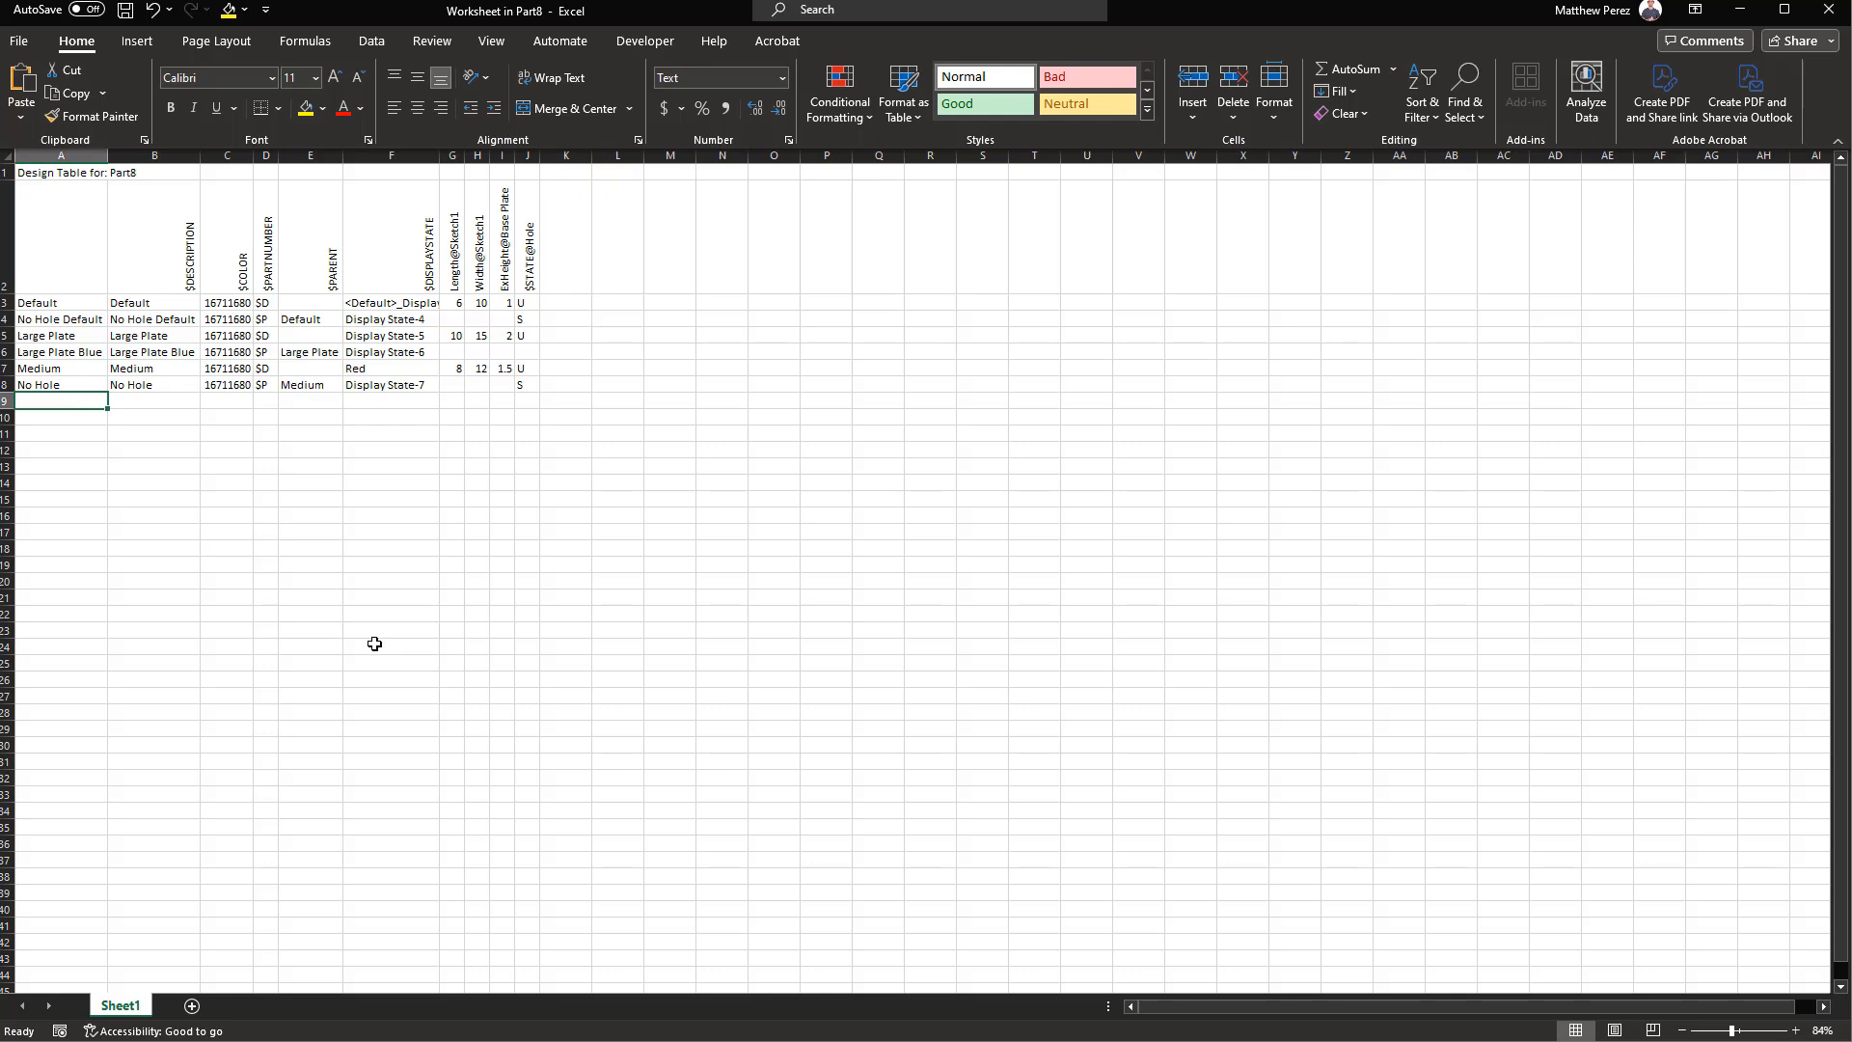
{"action": "type", "text": "Extra Large Plate"}
{"action": "key", "text": "Tab"}
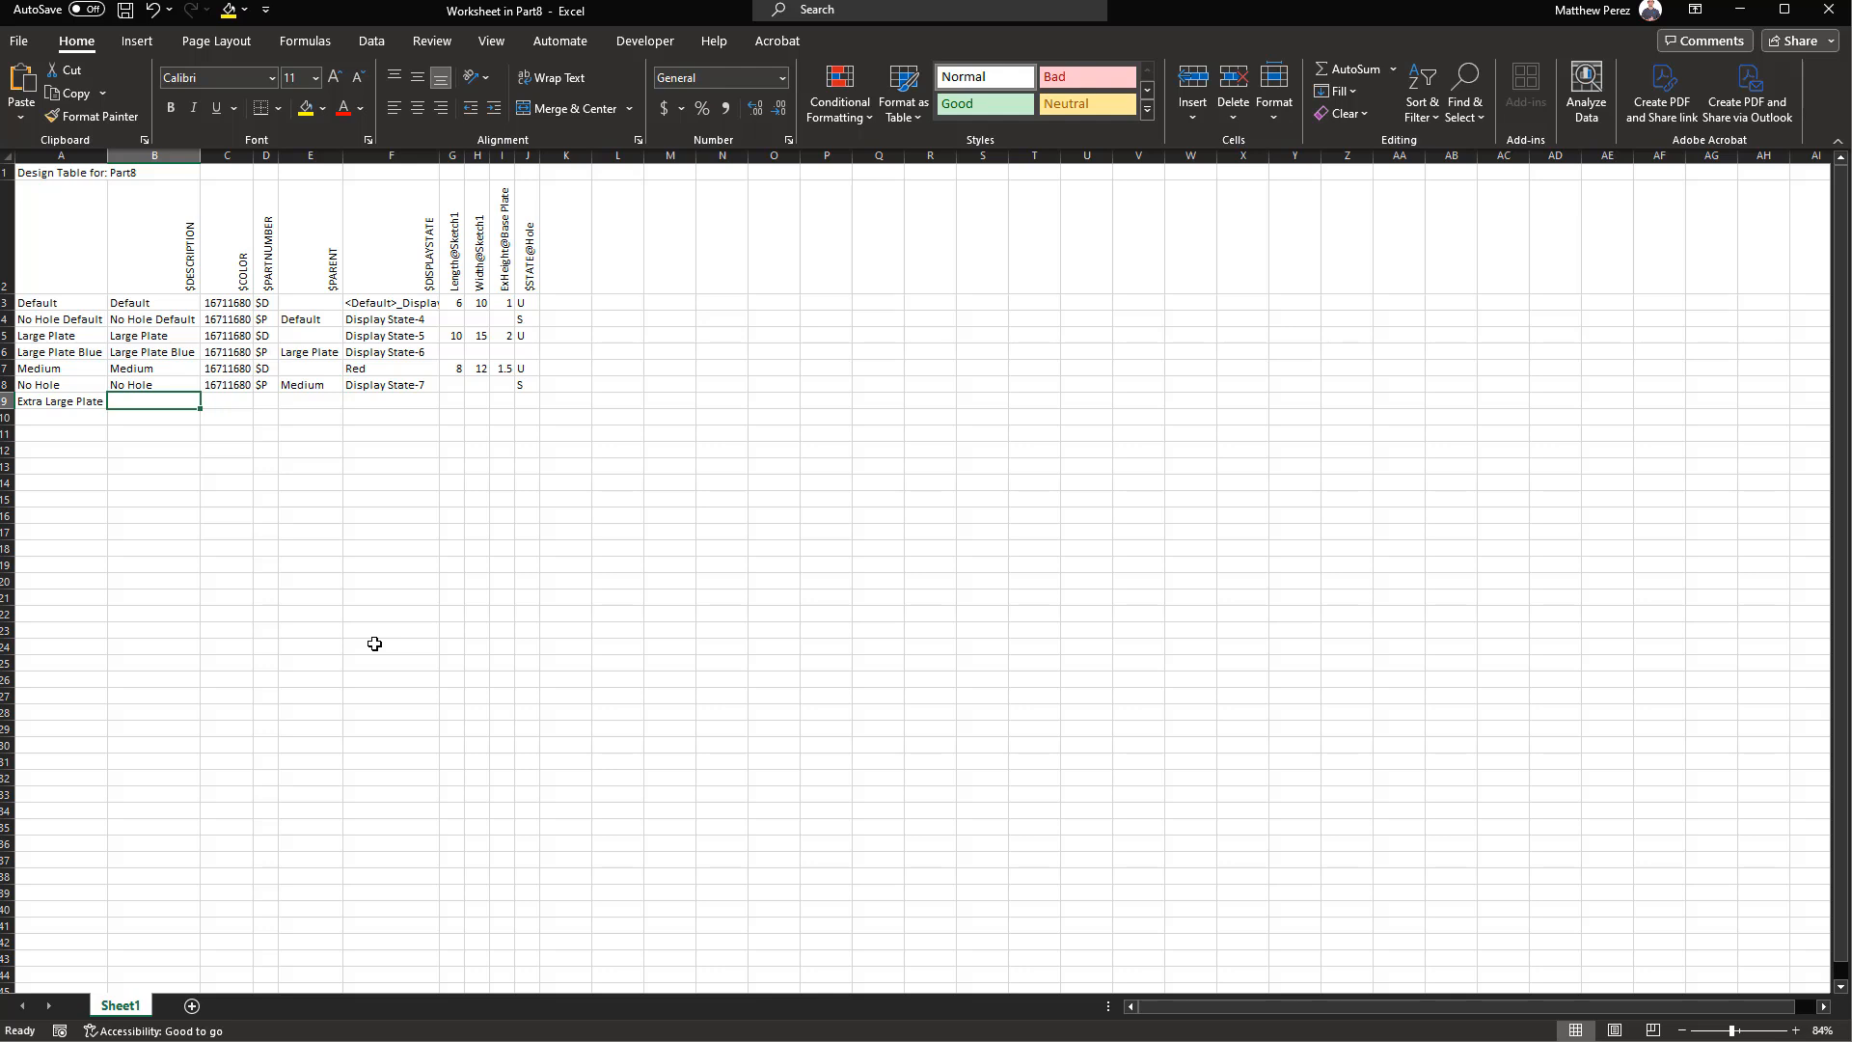
Set the Extra Large Plate row's Length@Sketch1 to 15, Width@Sketch1 to 20 and ExHeight@Base Plate to 3
{"action": "key", "text": "Tab"}
{"action": "key", "text": "Tab"}
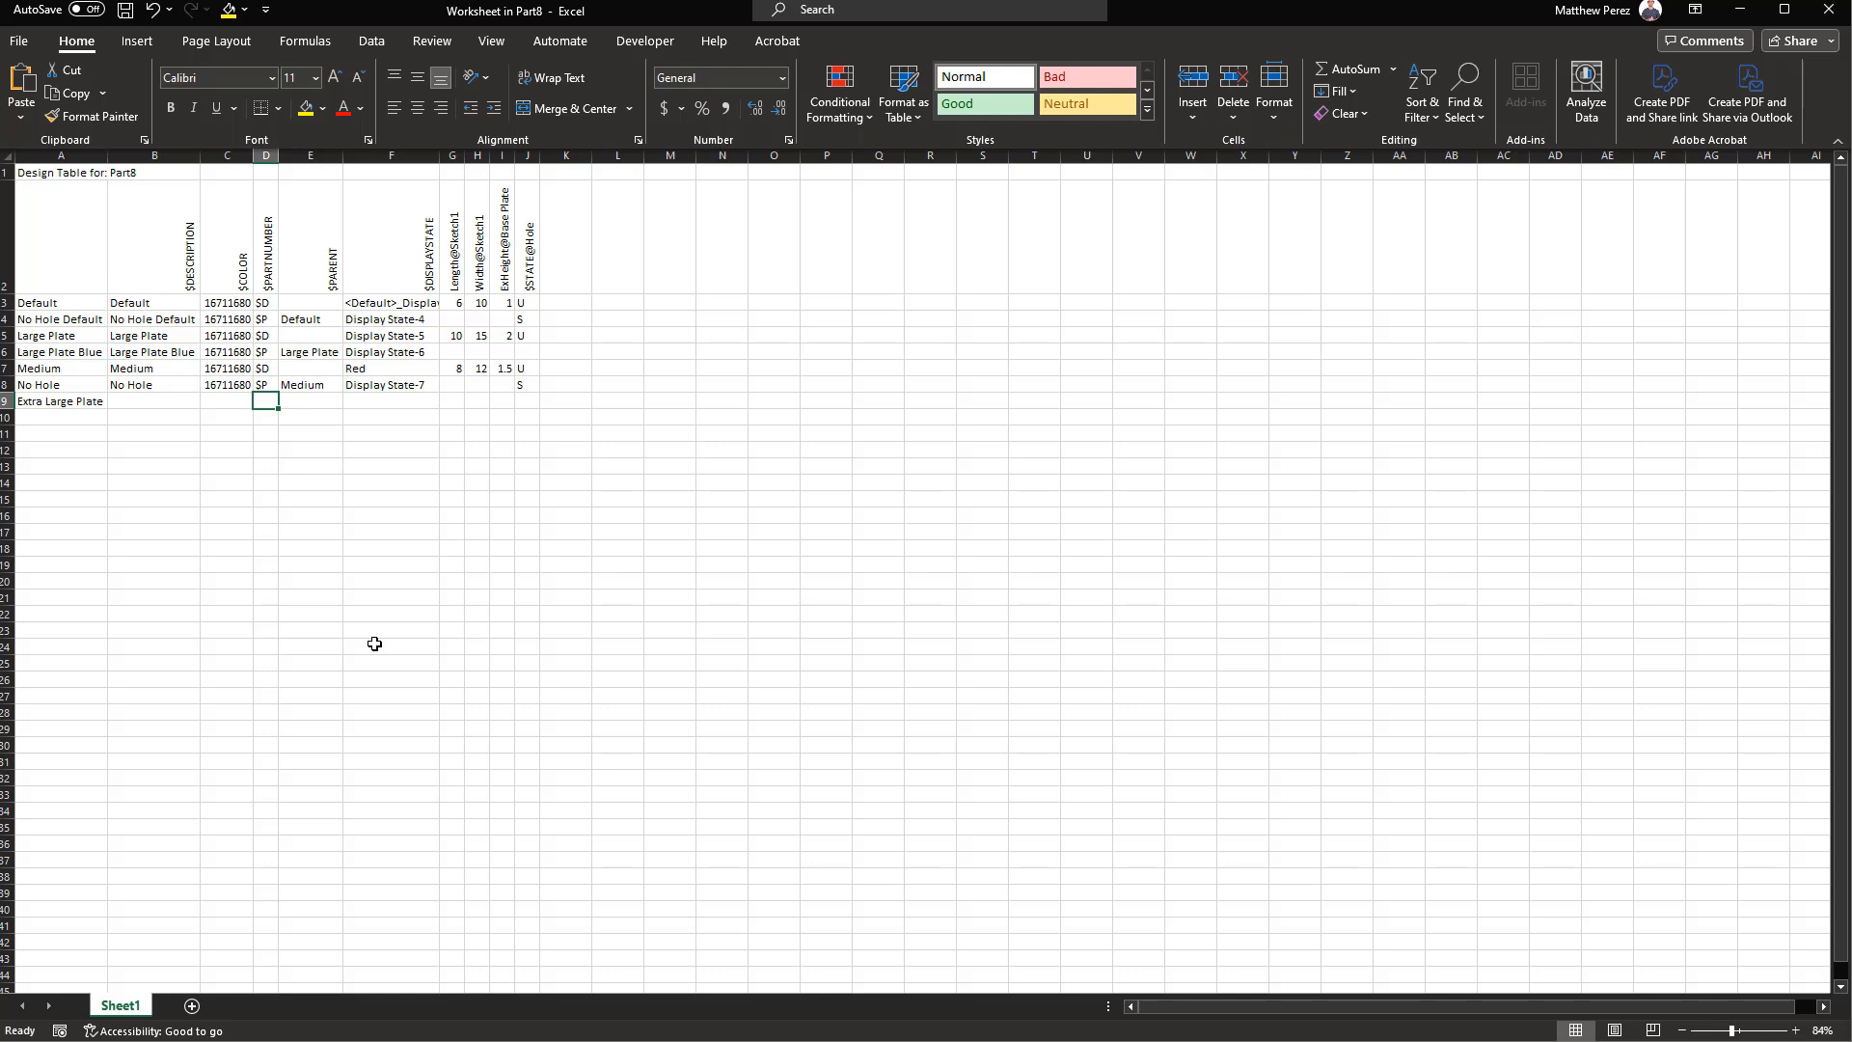
{"action": "key", "text": "Right"}
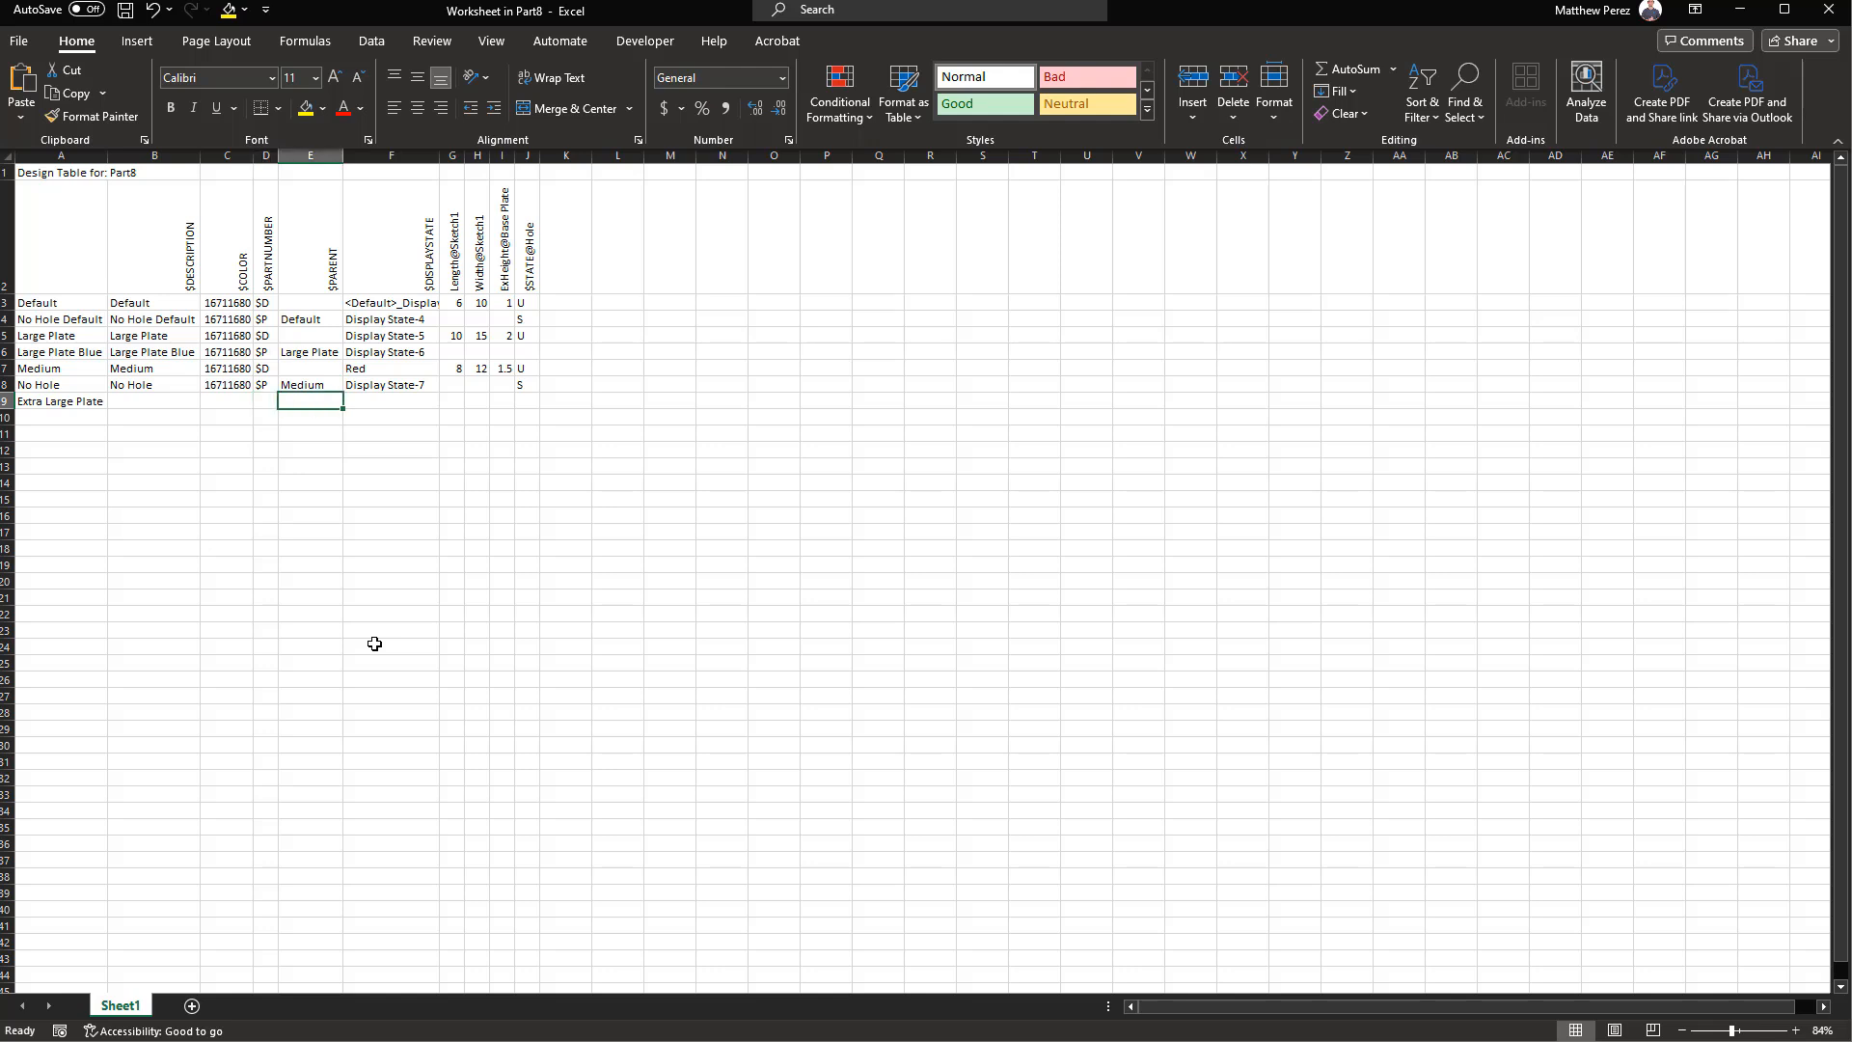
{"action": "key", "text": "Right"}
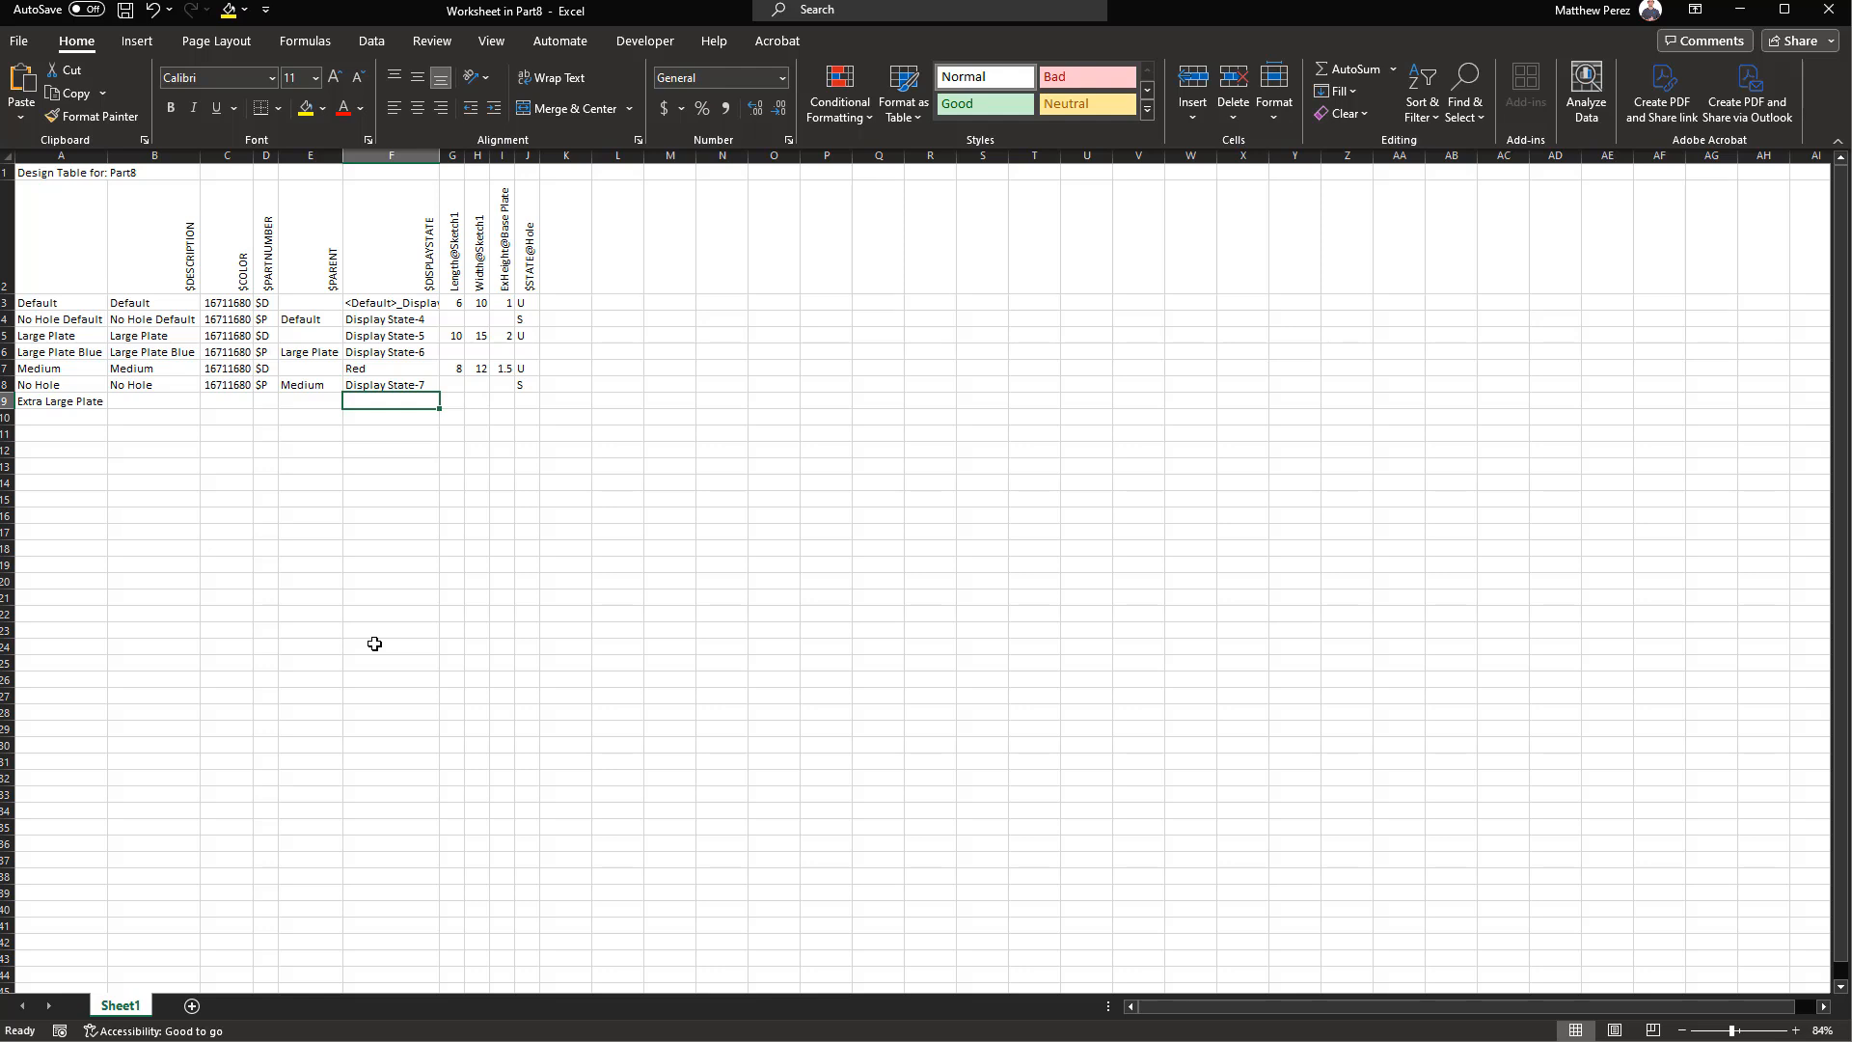
{"action": "key", "text": "Tab"}
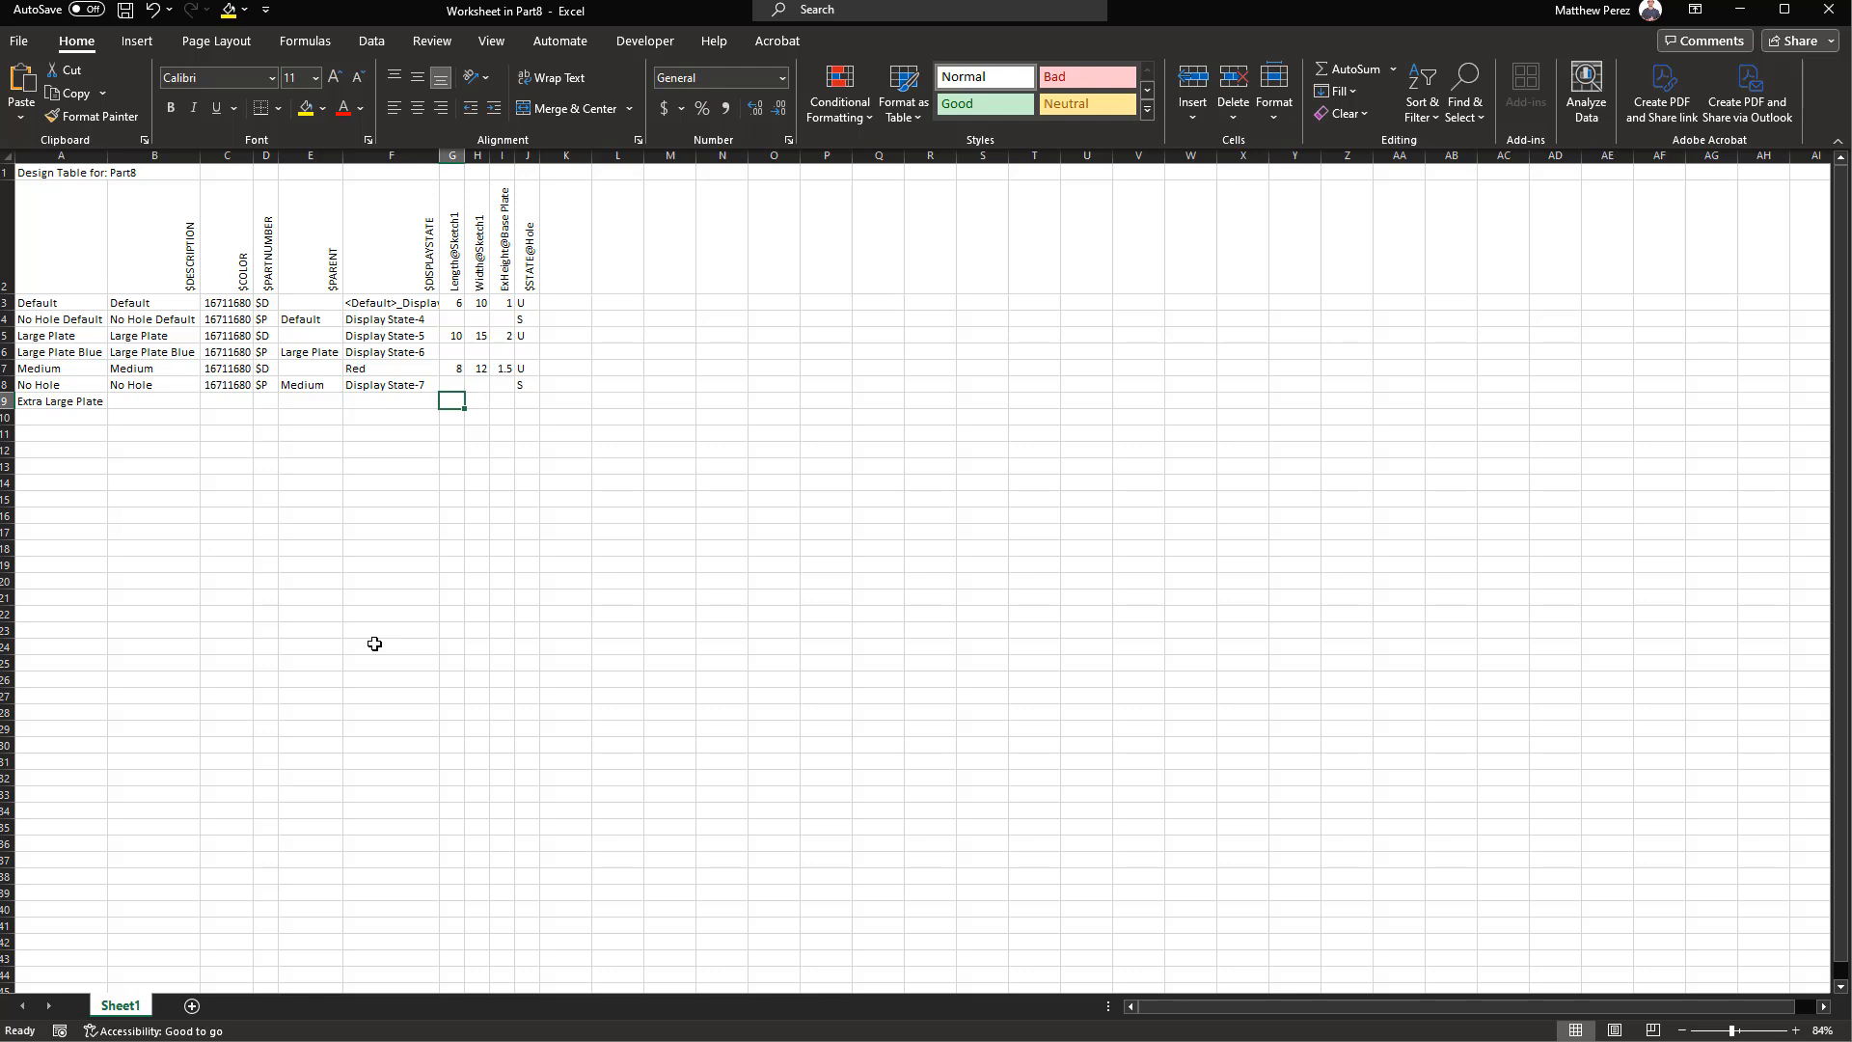
{"action": "type", "text": "15"}
{"action": "key", "text": "Tab"}
{"action": "type", "text": "20"}
{"action": "key", "text": "Tab"}
{"action": "type", "text": "3"}
{"action": "key", "text": "Tab"}
Close the design table worksheet, accept the generated configuration, and activate Extra Large Plate
{"action": "left_click", "coordinate": [1832, 12]}
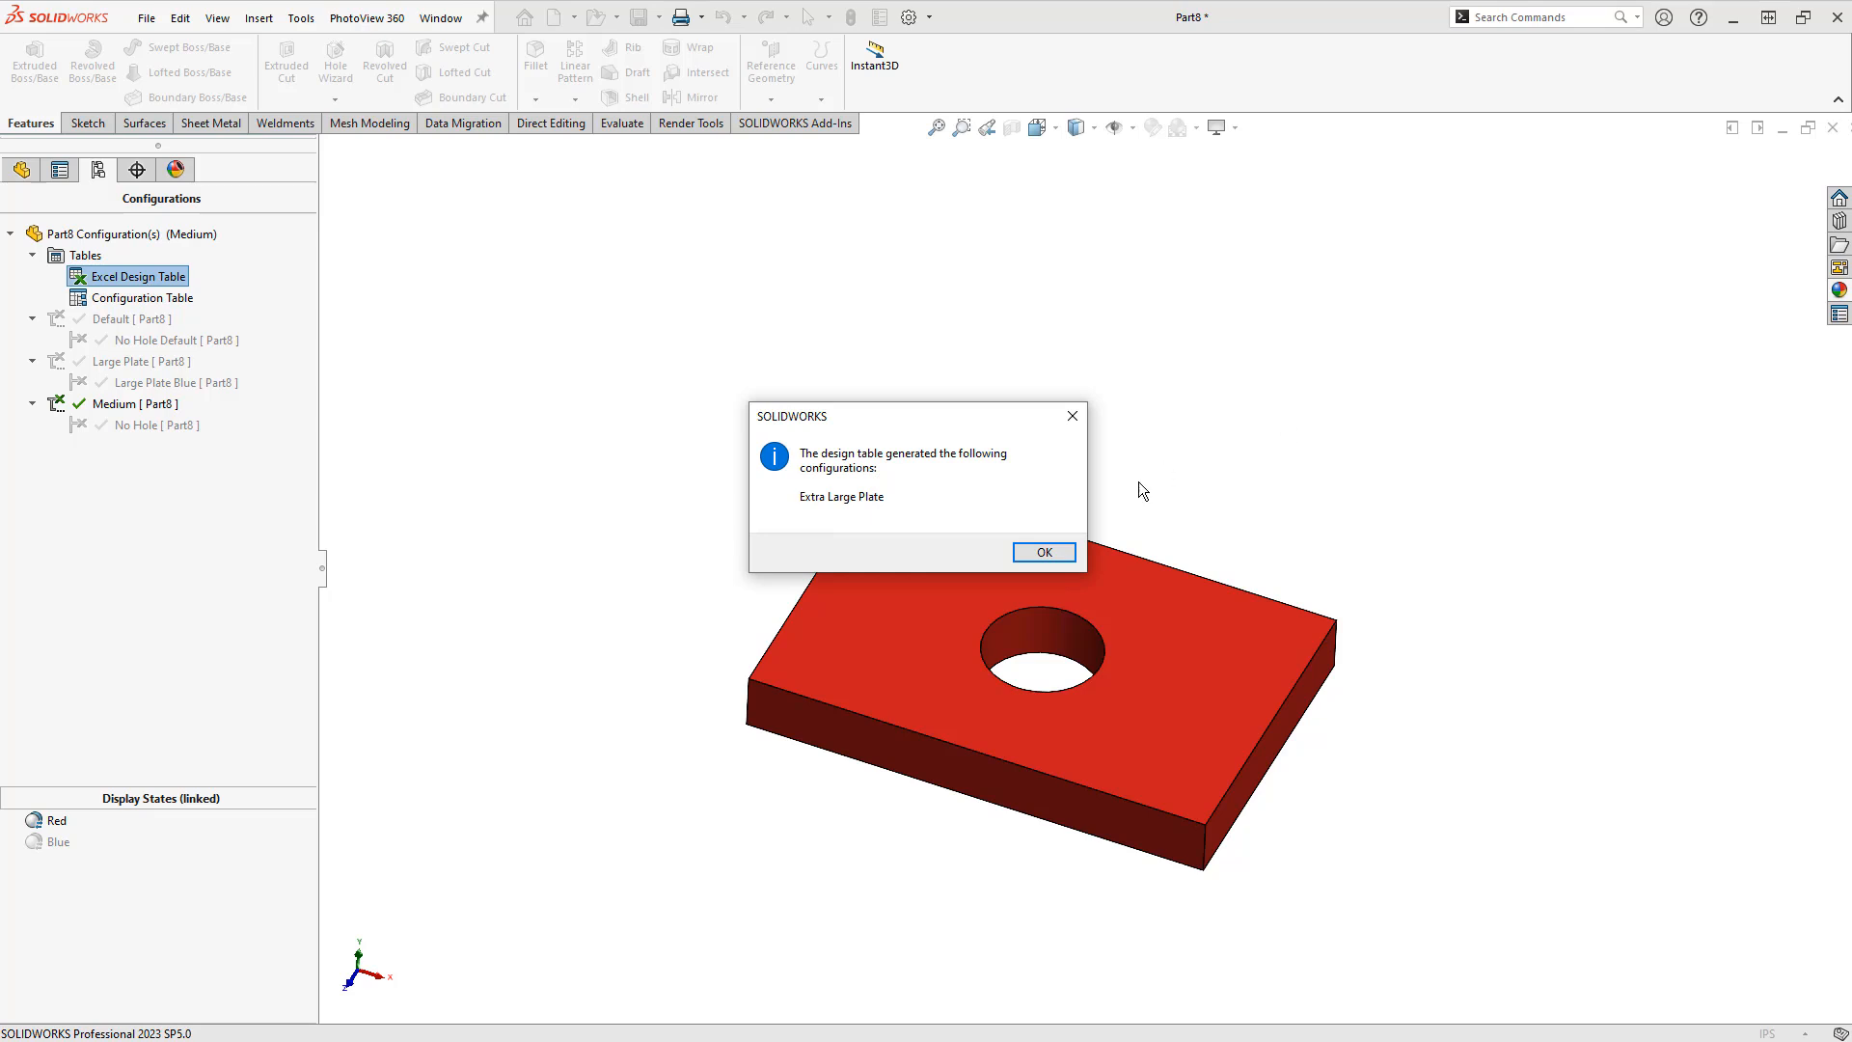
{"action": "left_click", "coordinate": [1042, 552]}
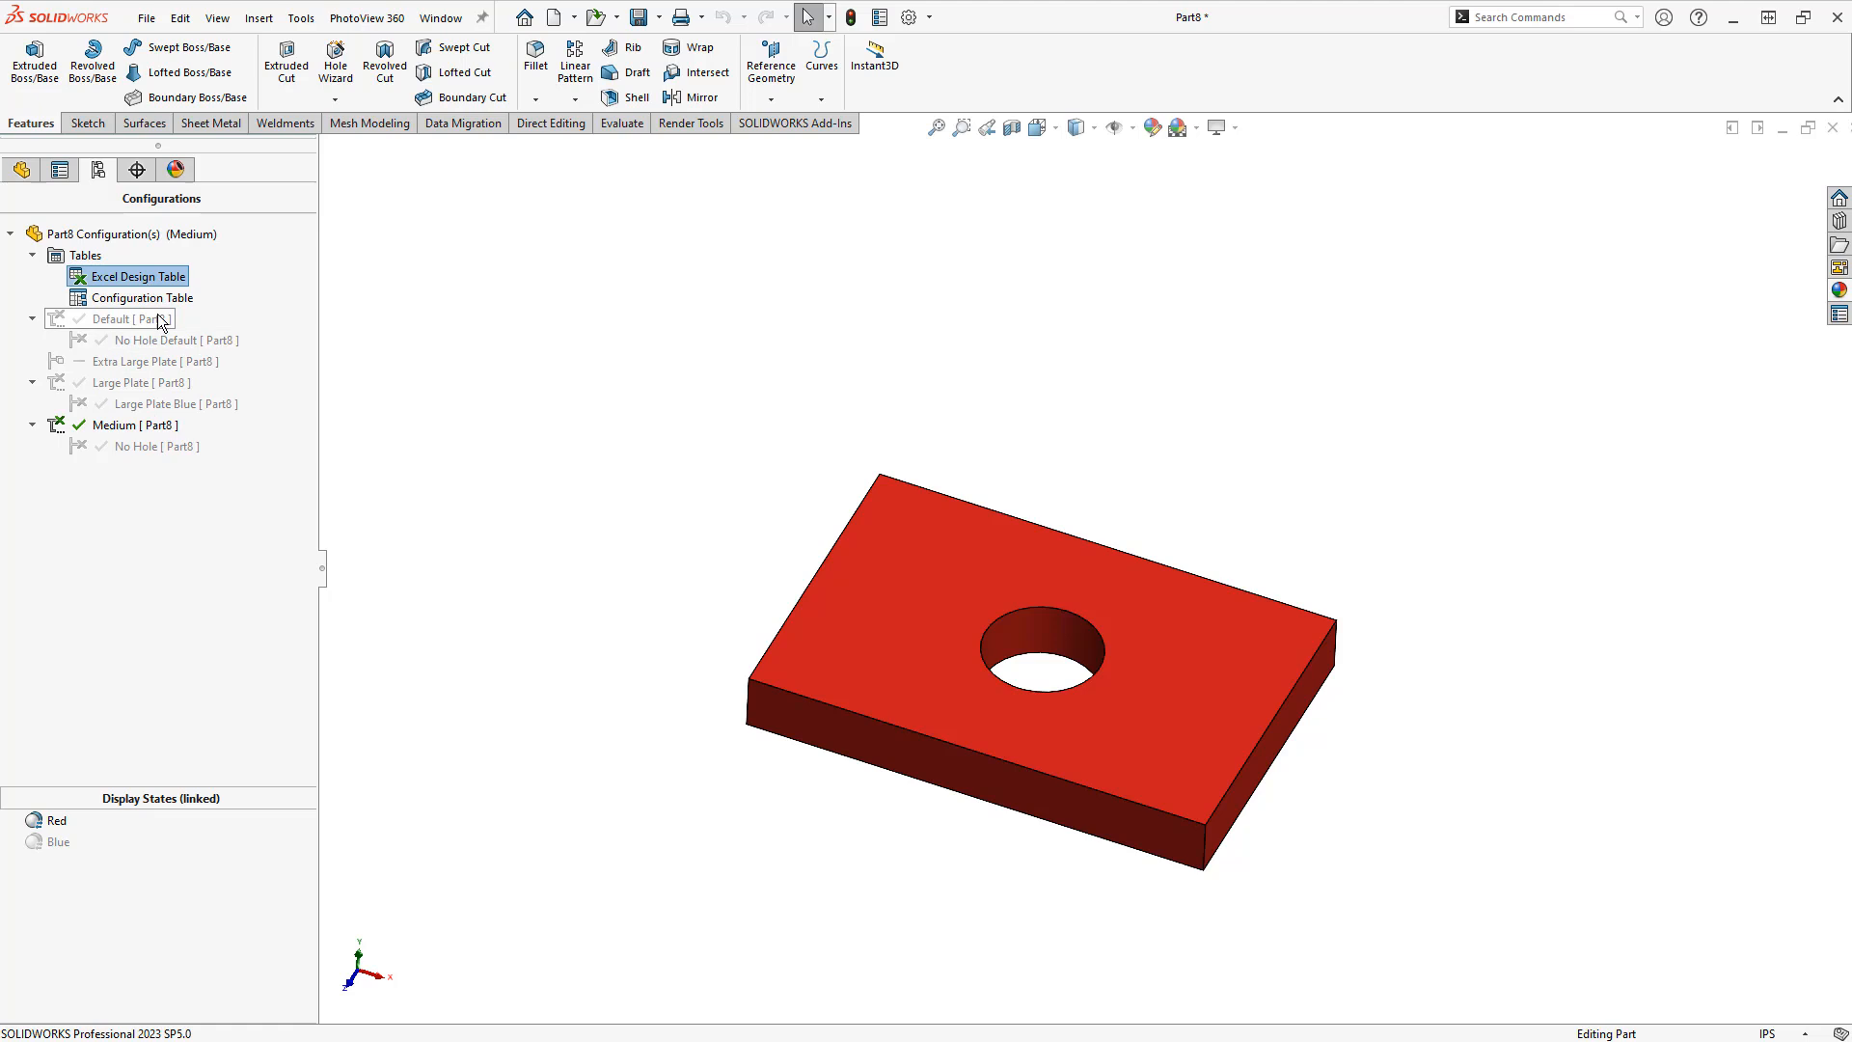
{"action": "double_click", "coordinate": [163, 361]}
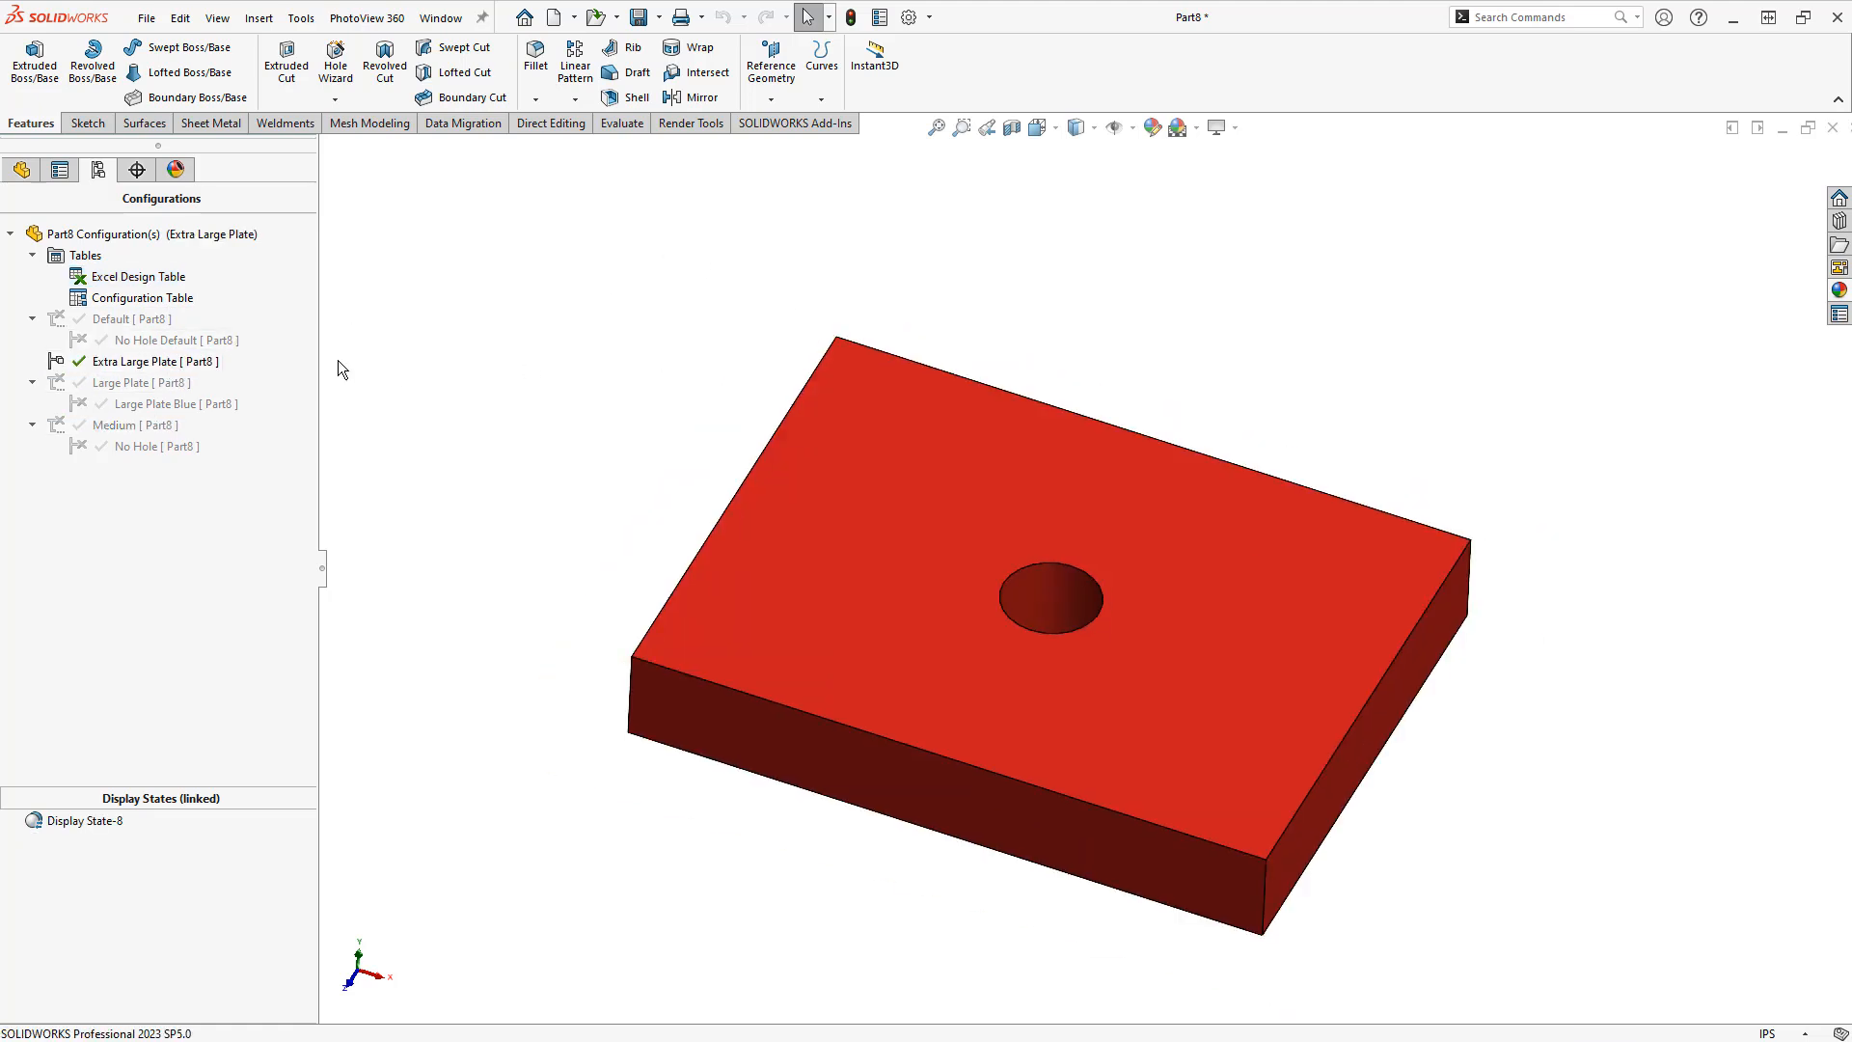
Try to suppress the Hole feature in the Extra Large Plate configuration, accepting the design table update
{"action": "left_click", "coordinate": [21, 170]}
{"action": "left_click", "coordinate": [93, 469]}
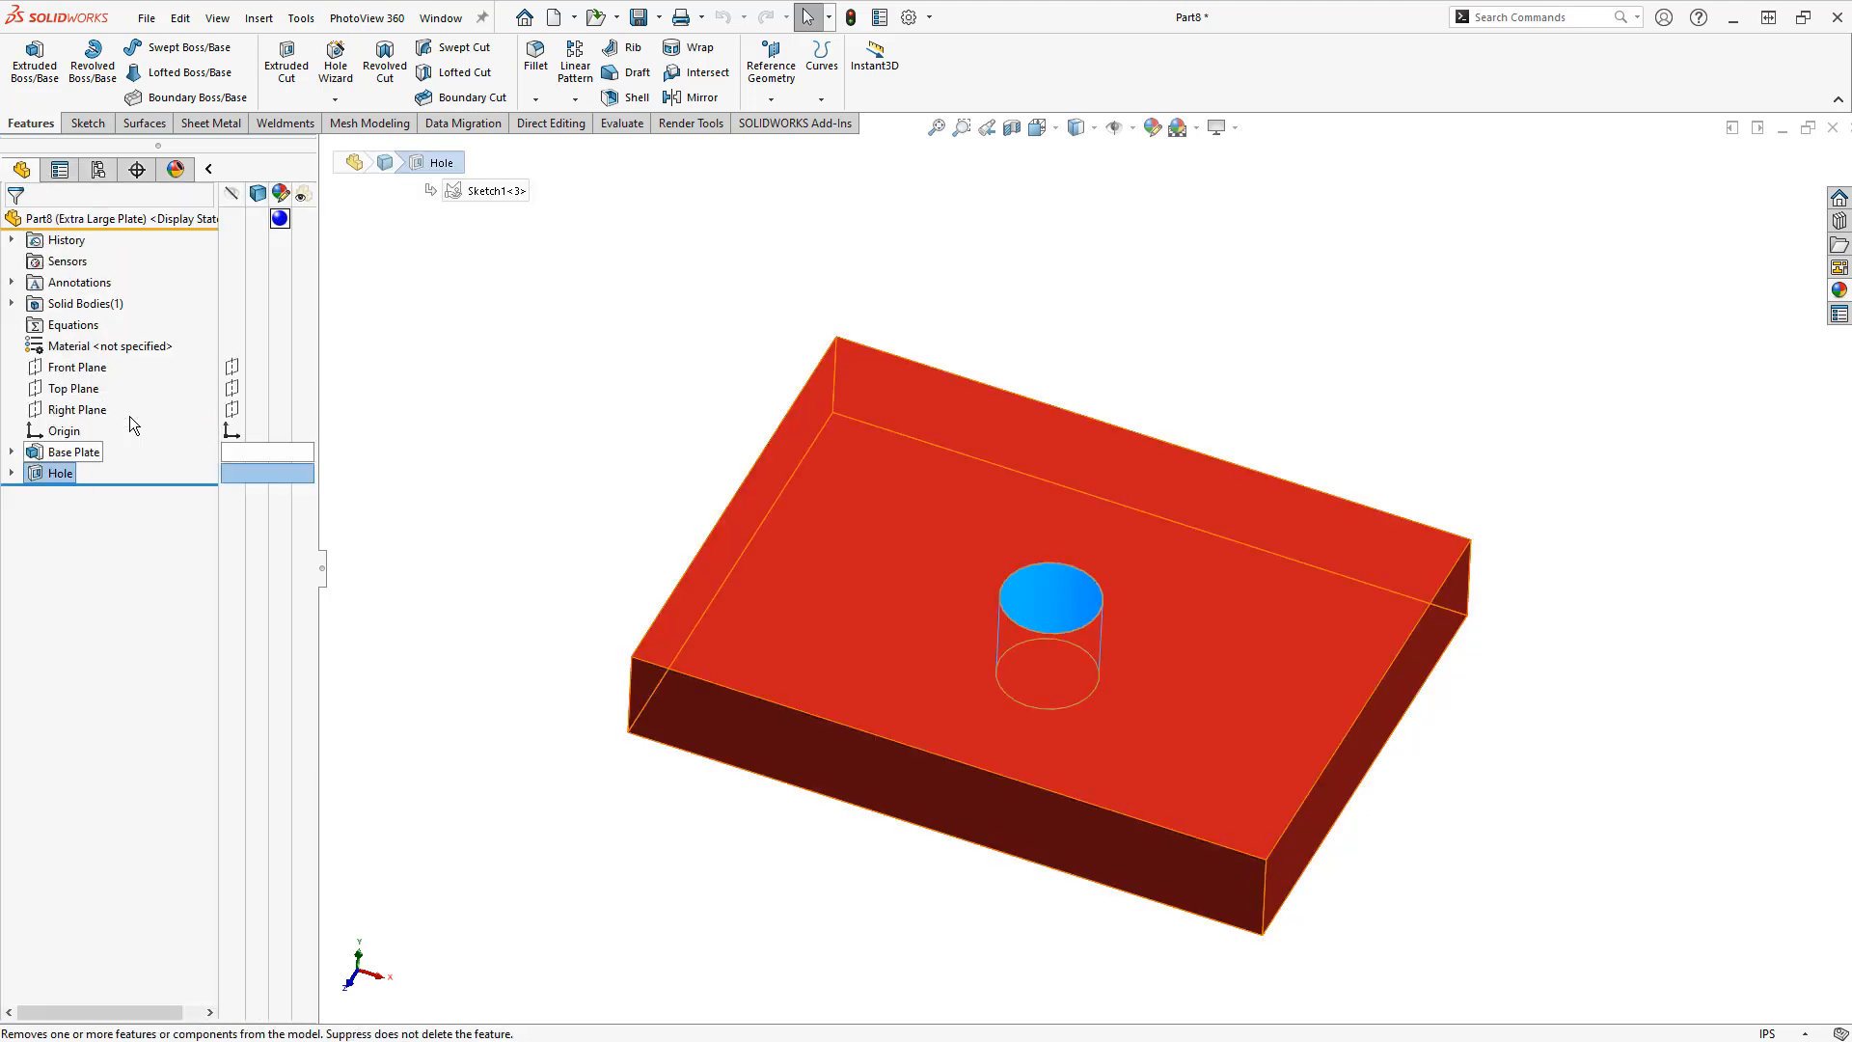
{"action": "left_click", "coordinate": [129, 412]}
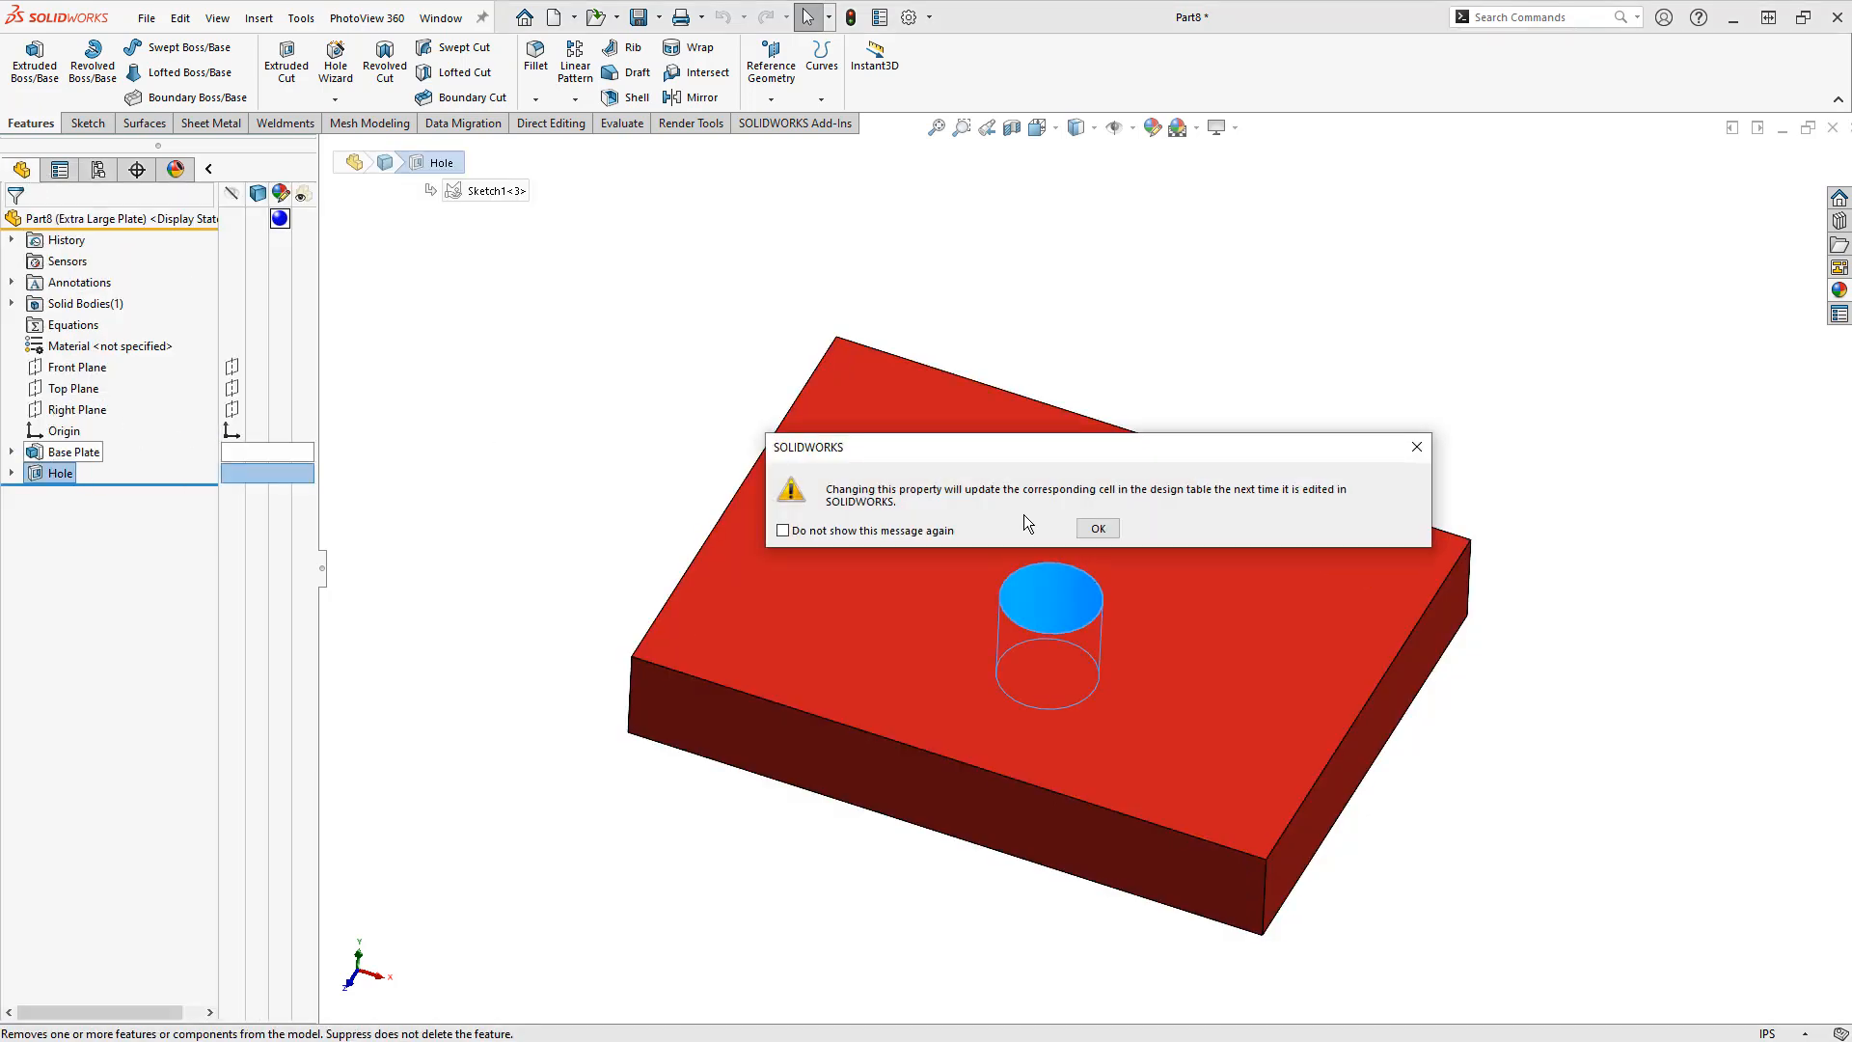
{"action": "left_click", "coordinate": [1098, 530]}
{"action": "left_click", "coordinate": [1098, 530]}
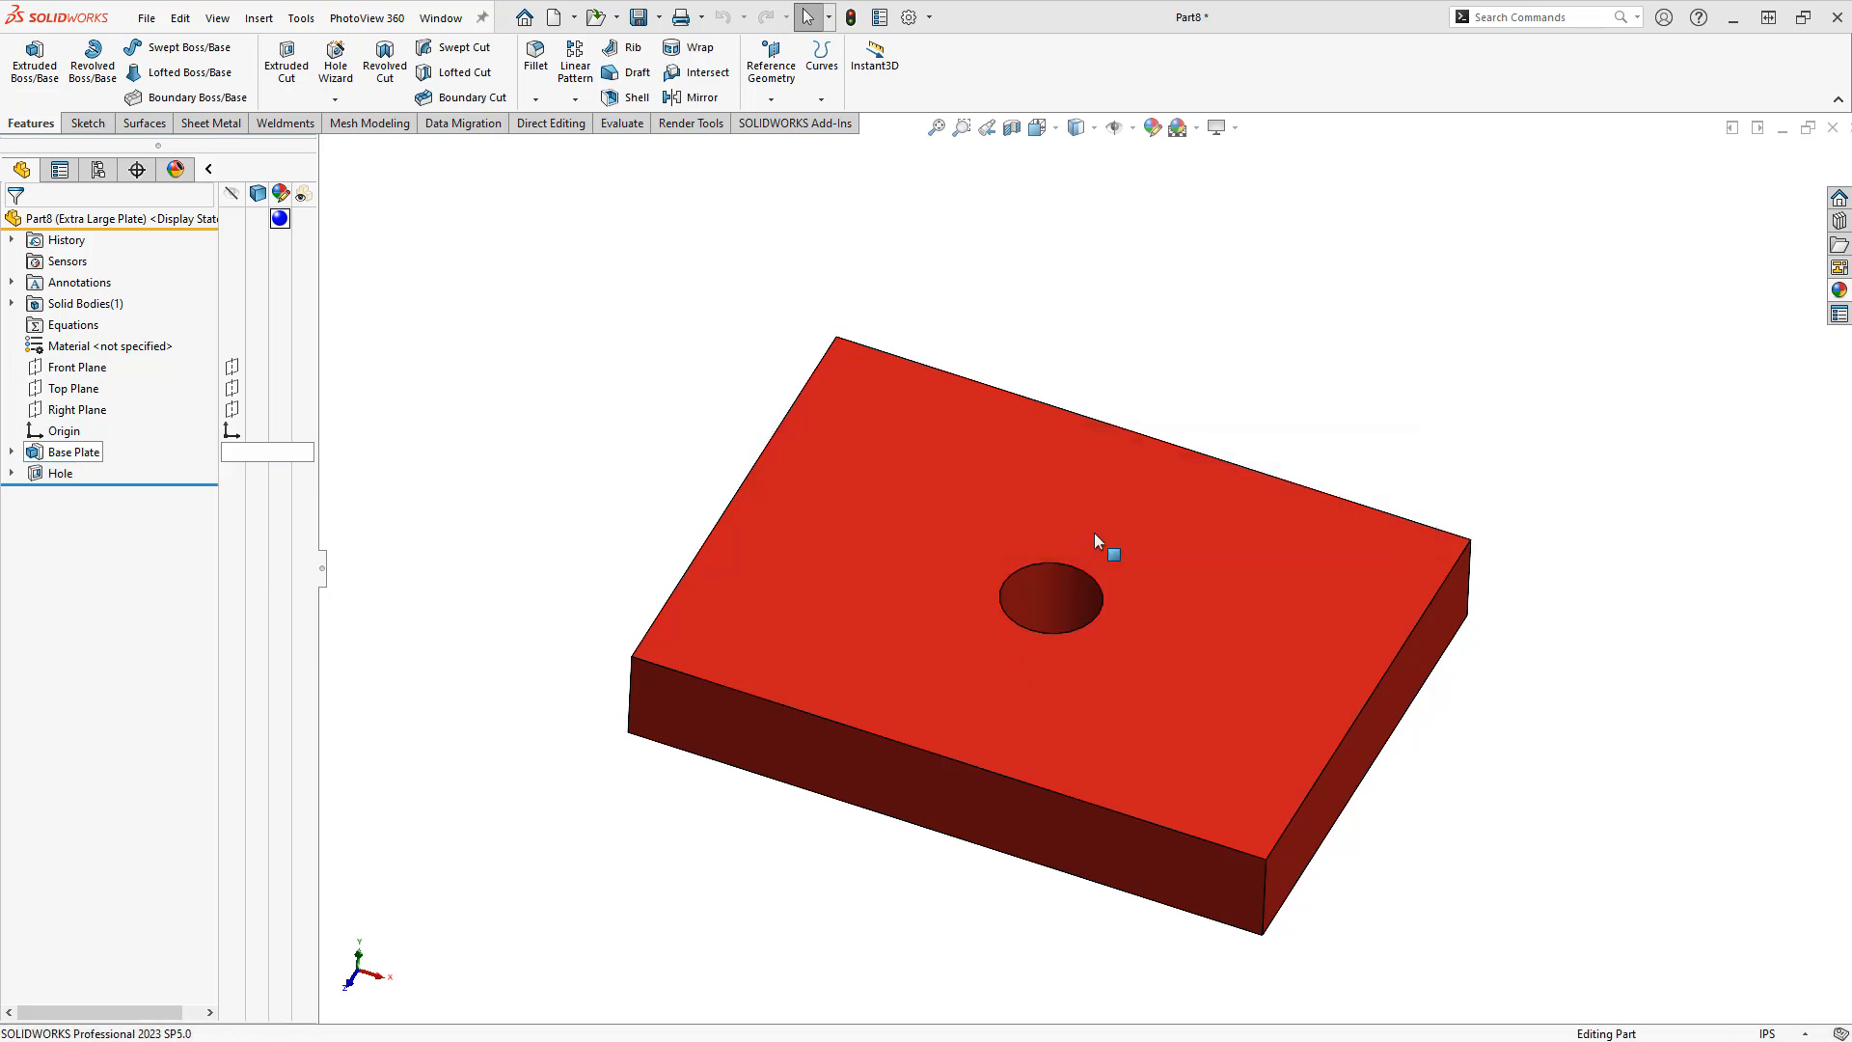
In the Excel design table's separate window, set $STATE@Hole to U for the Extra Large Plate row, and close the worksheet
{"action": "left_click", "coordinate": [97, 170]}
{"action": "right_click", "coordinate": [126, 282]}
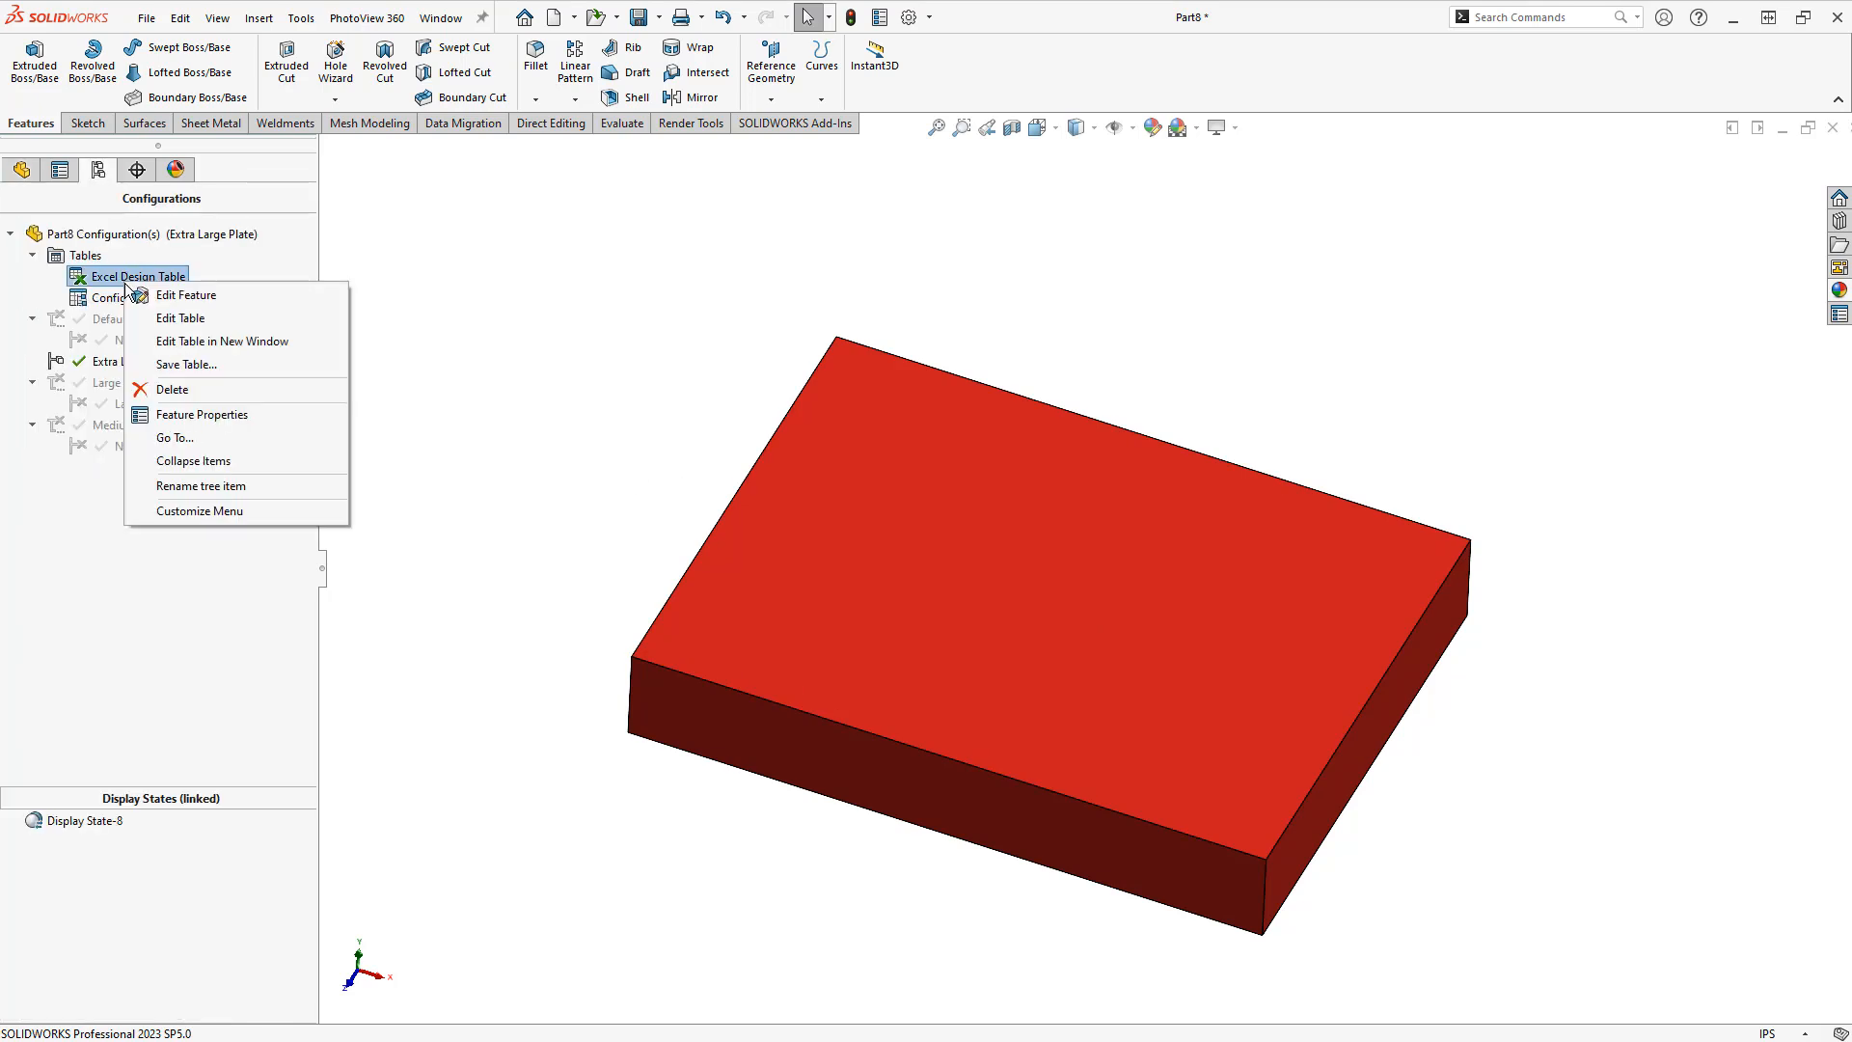
{"action": "left_click", "coordinate": [207, 343]}
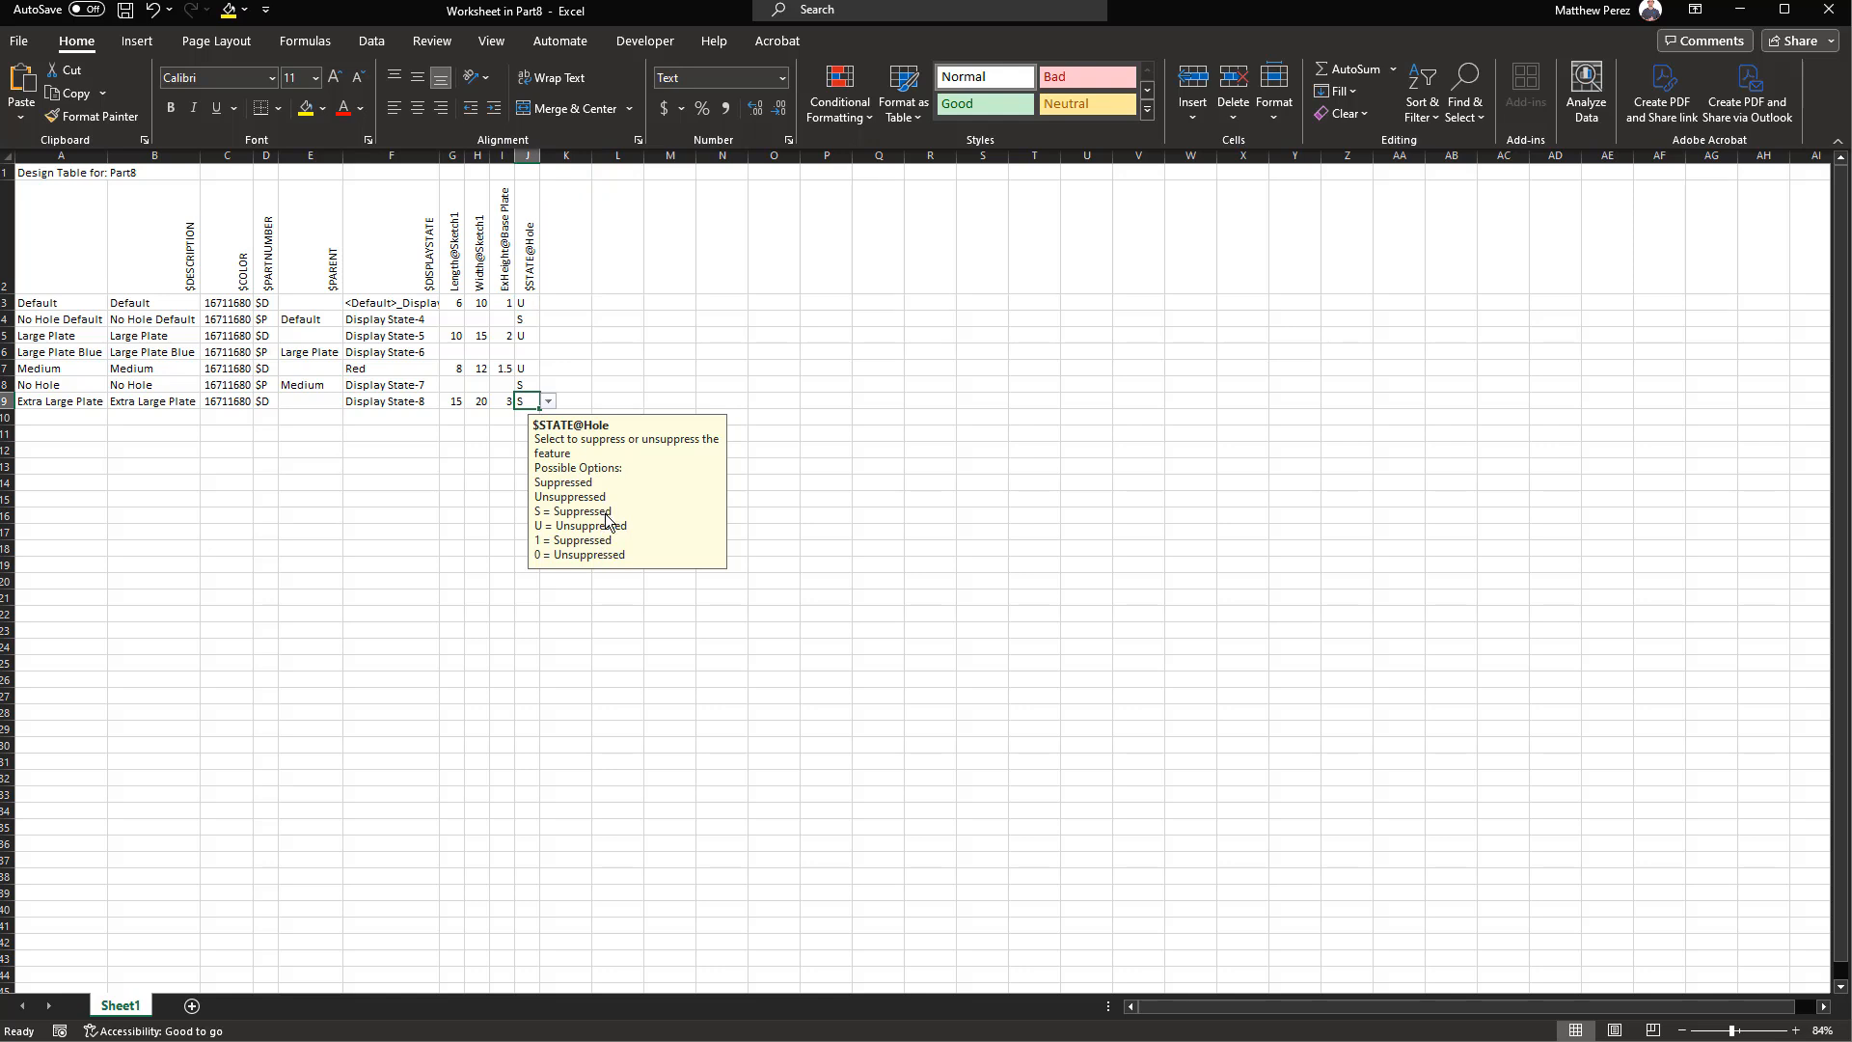
{"action": "left_click", "coordinate": [548, 401]}
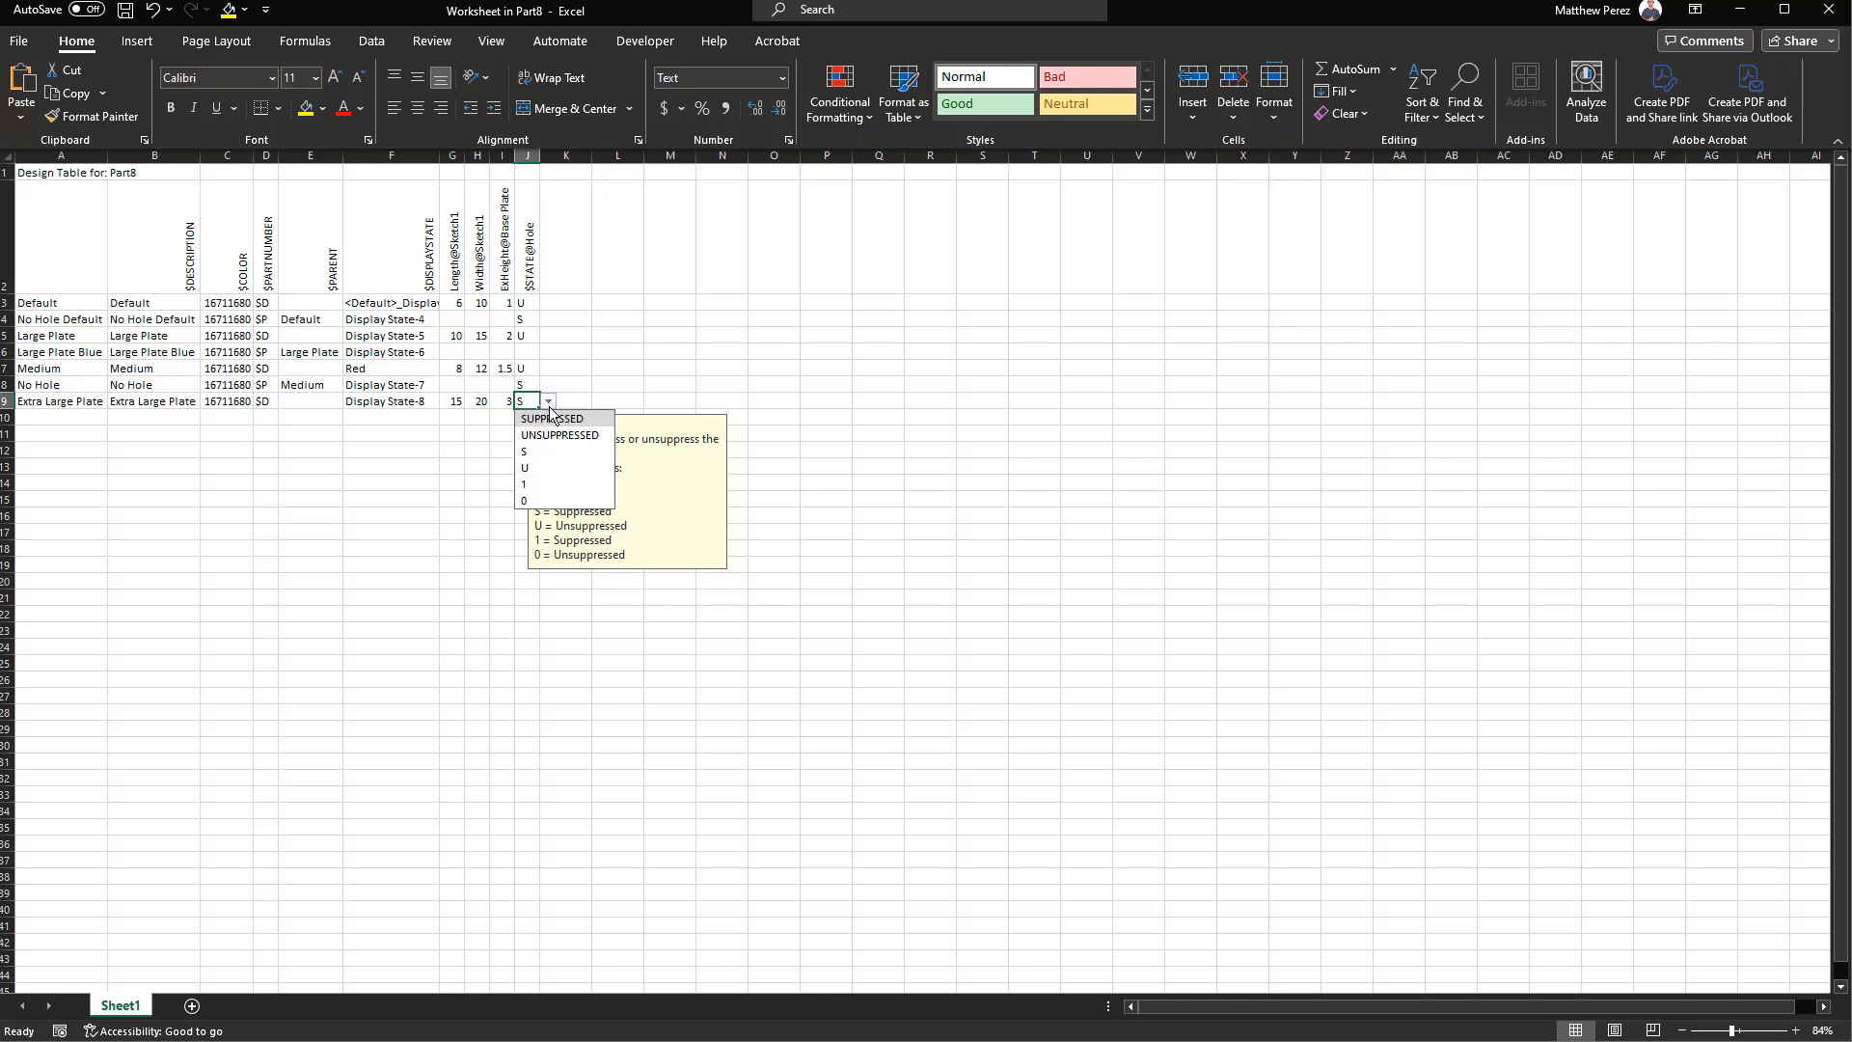
{"action": "left_click", "coordinate": [557, 435]}
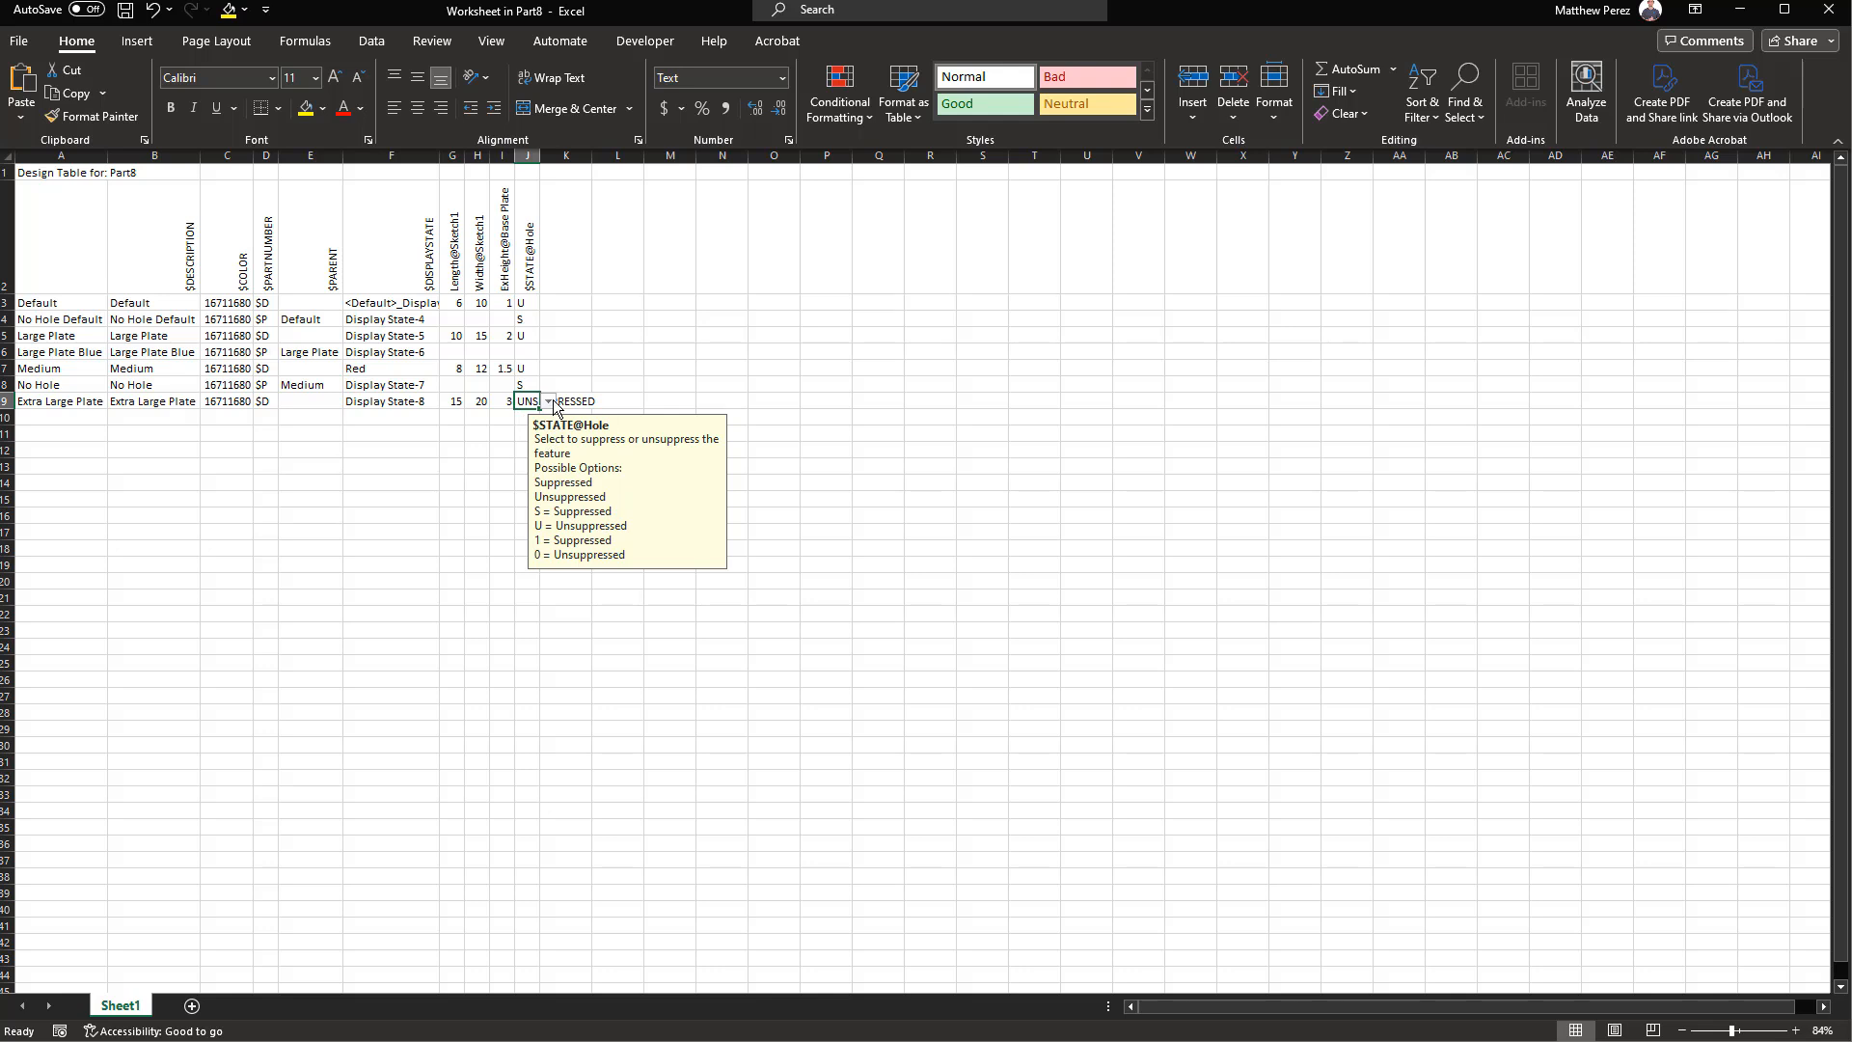
{"action": "left_click", "coordinate": [548, 401]}
{"action": "left_click", "coordinate": [553, 468]}
{"action": "left_click", "coordinate": [825, 433]}
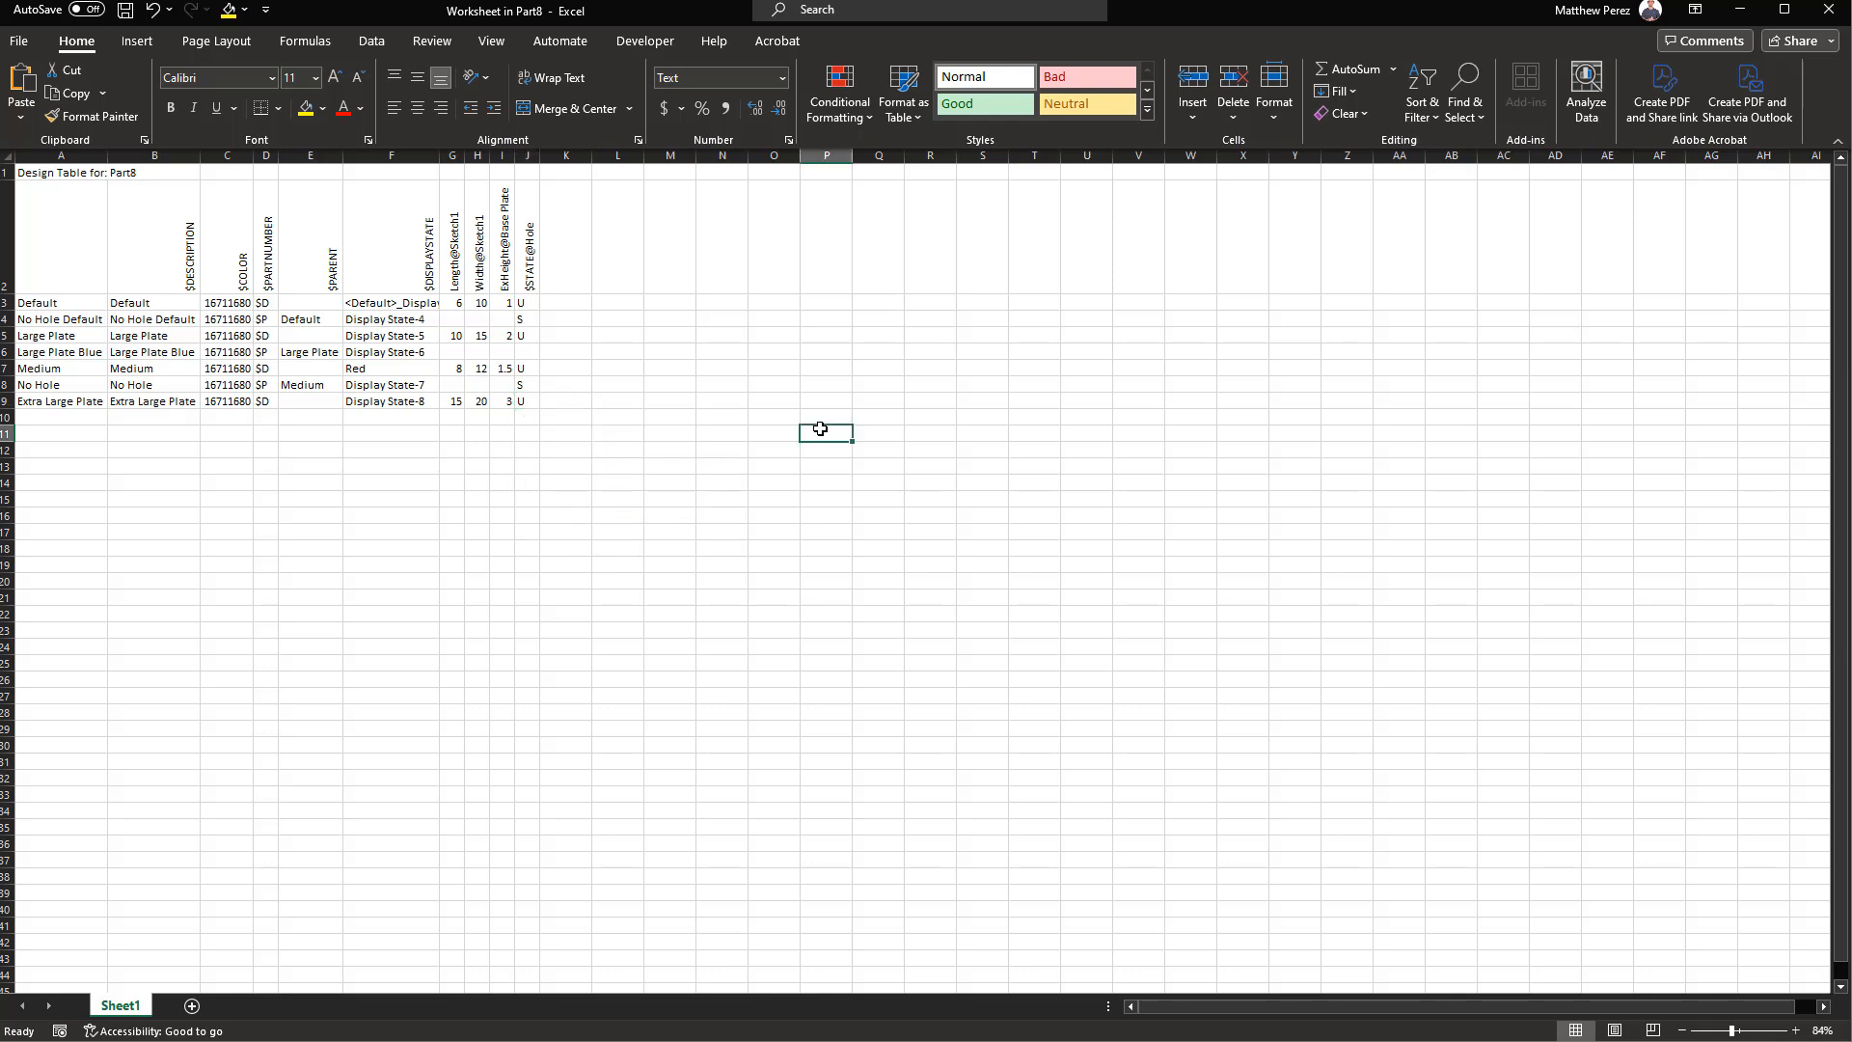
{"action": "left_click", "coordinate": [1829, 10]}
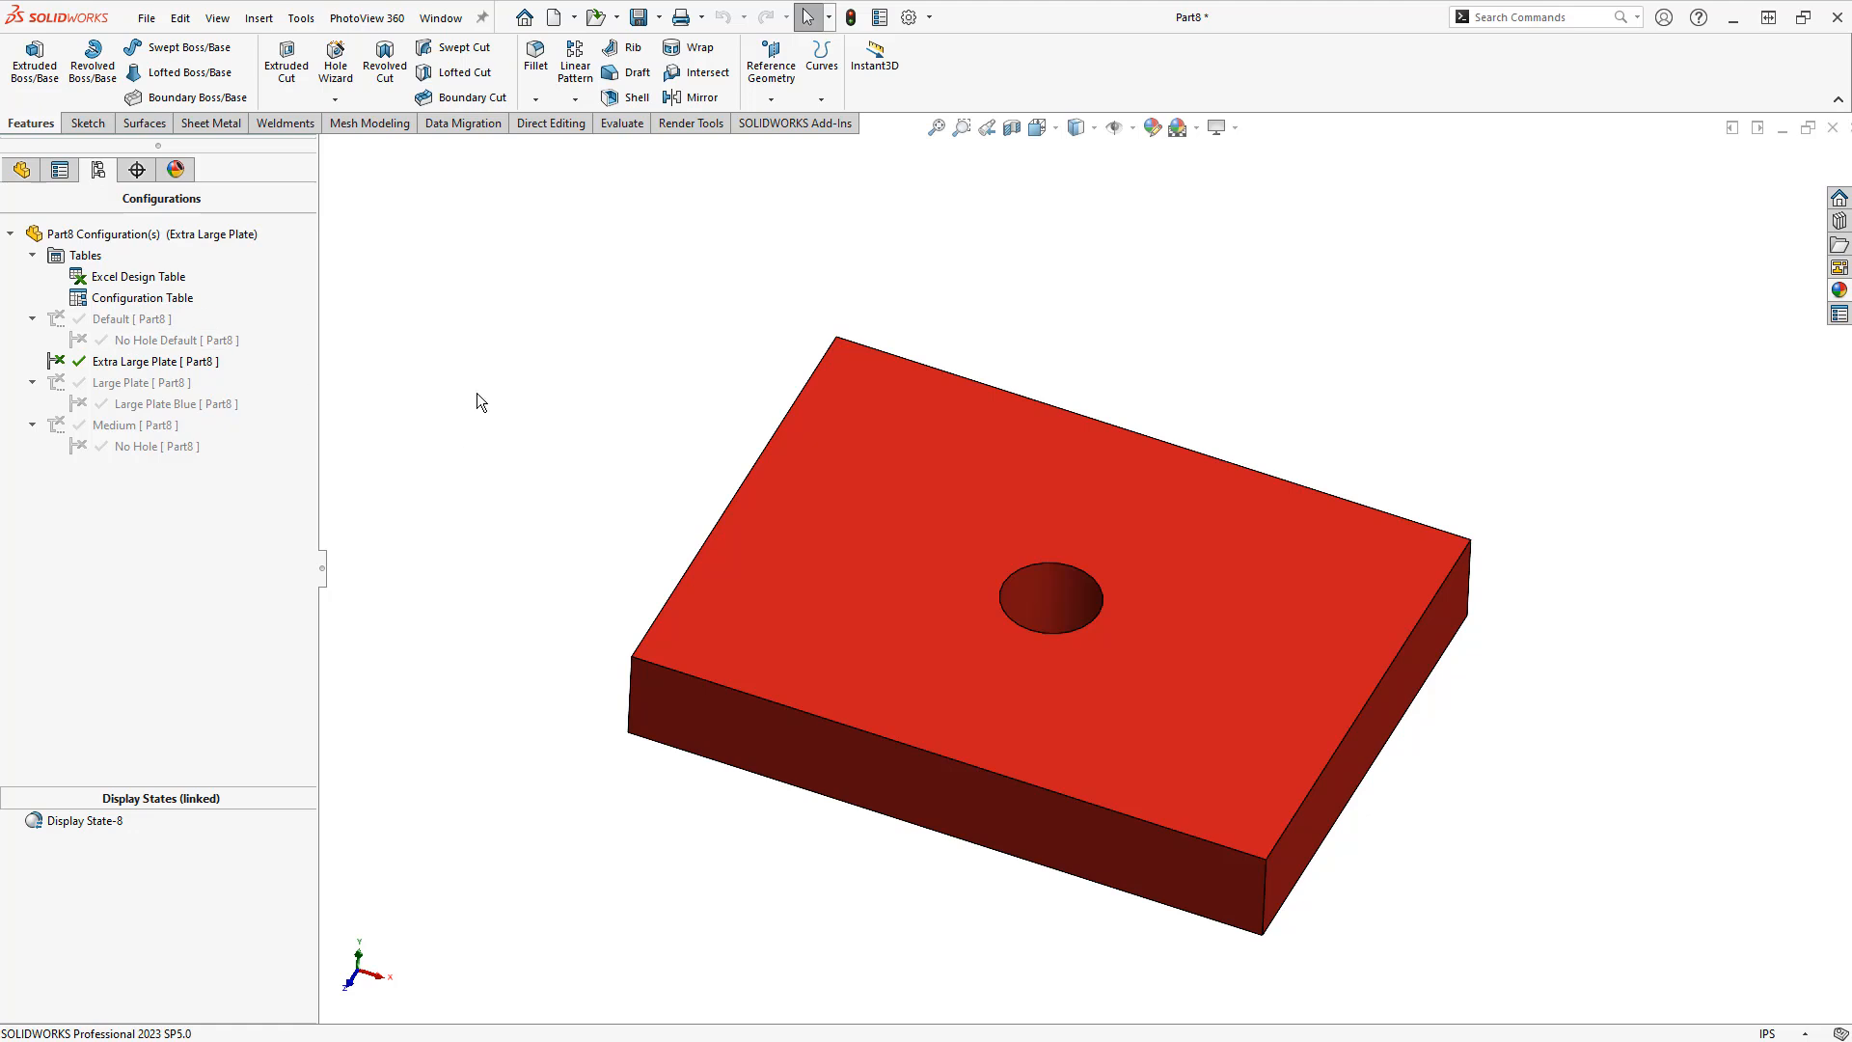
{"action": "left_click", "coordinate": [21, 169]}
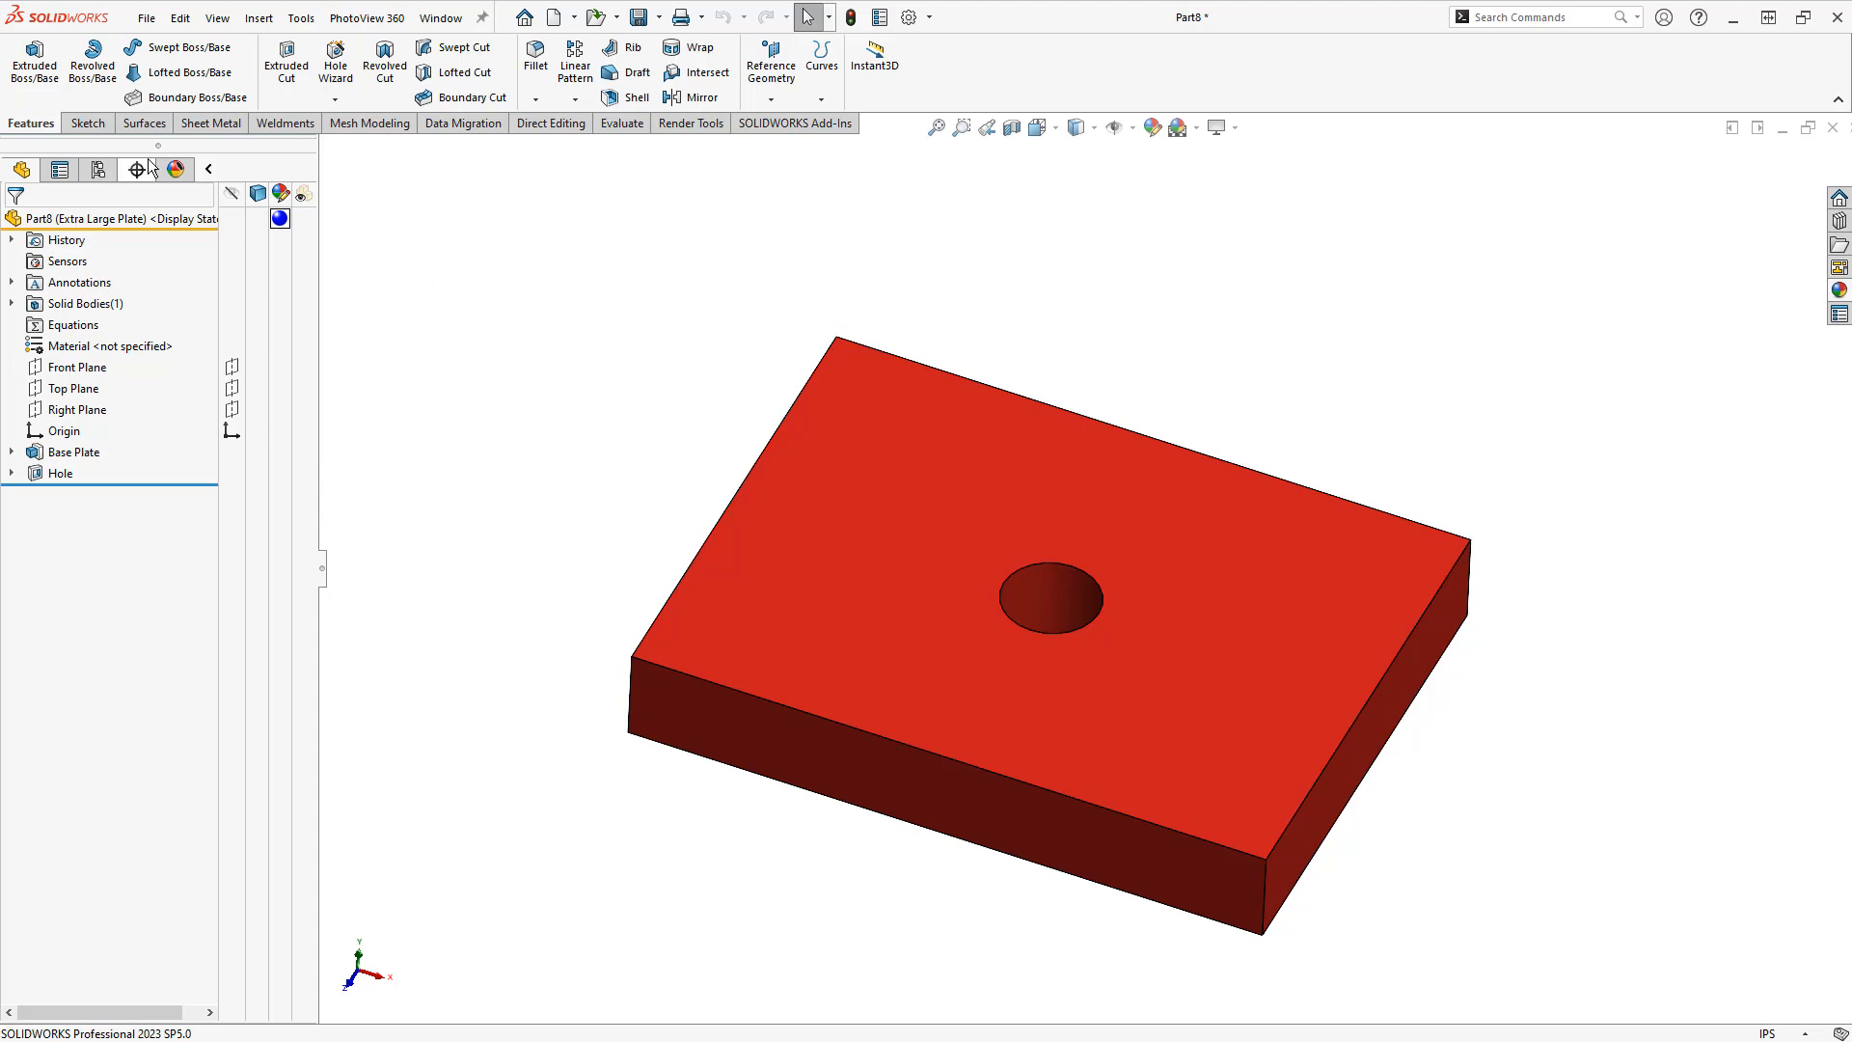
{"action": "left_click", "coordinate": [98, 170]}
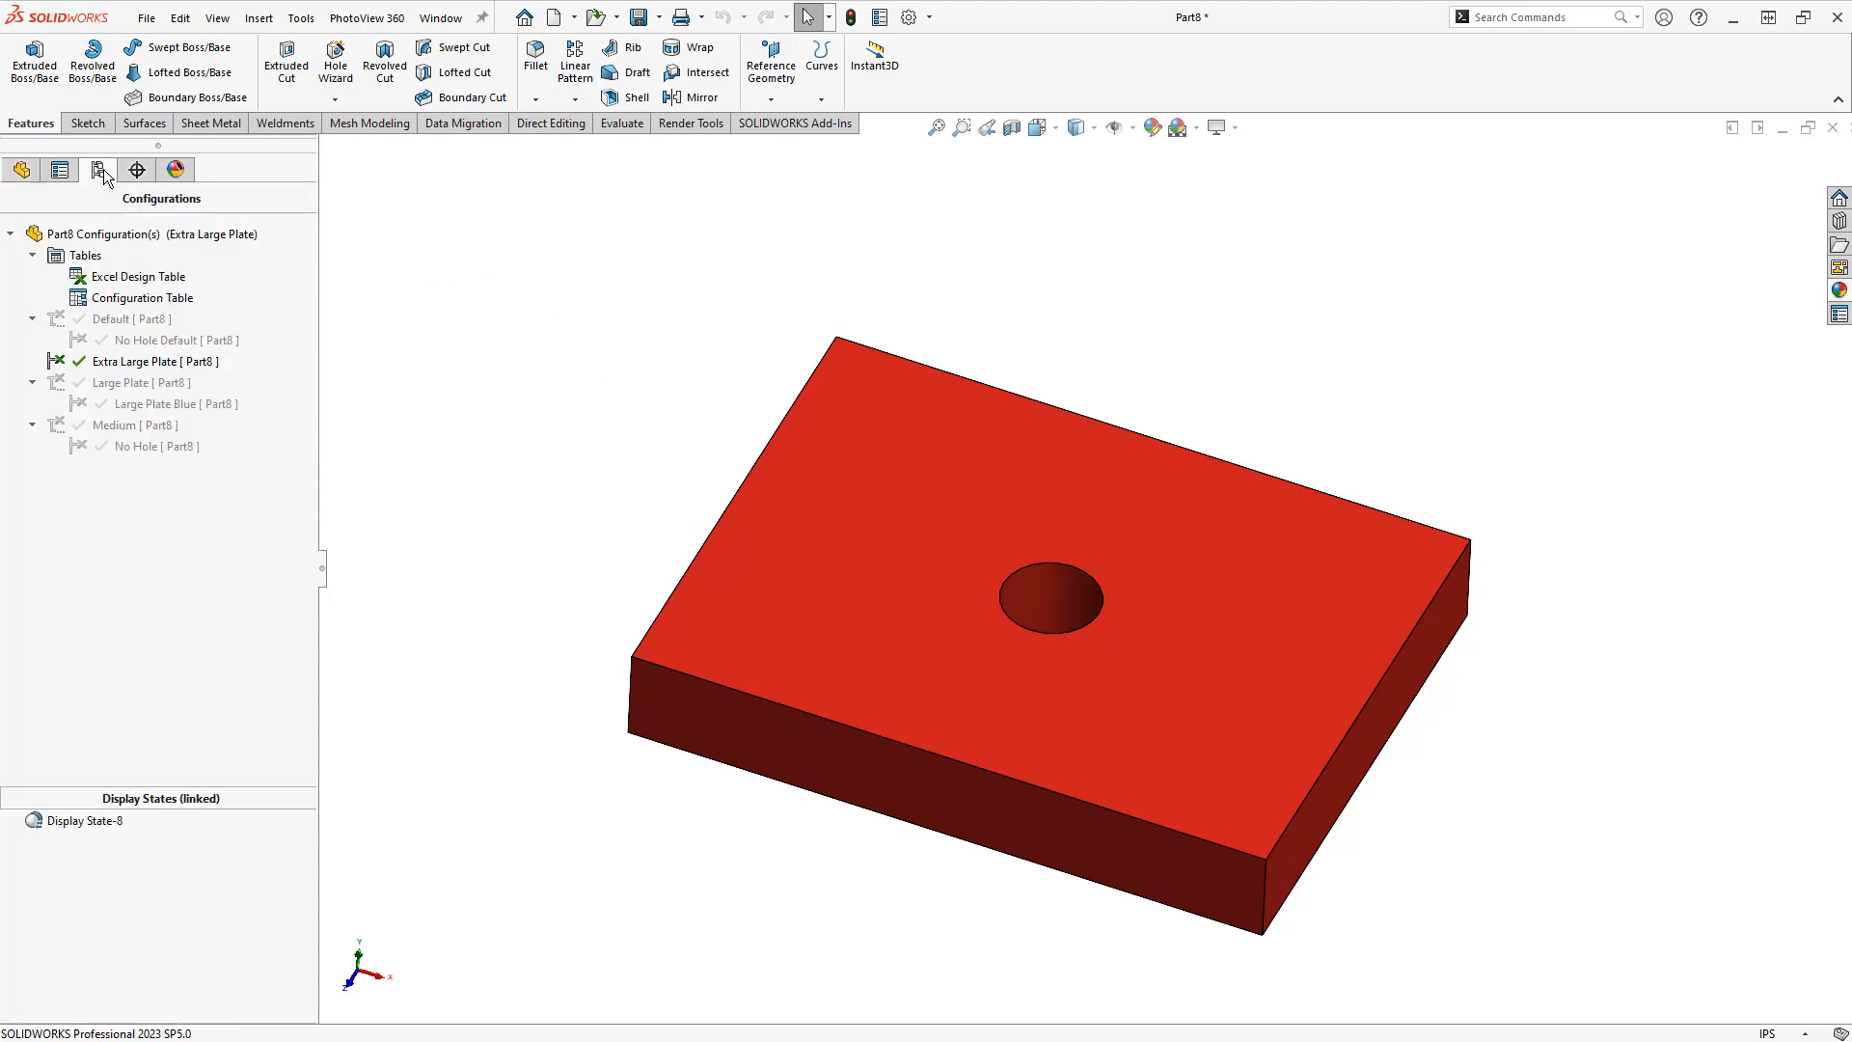